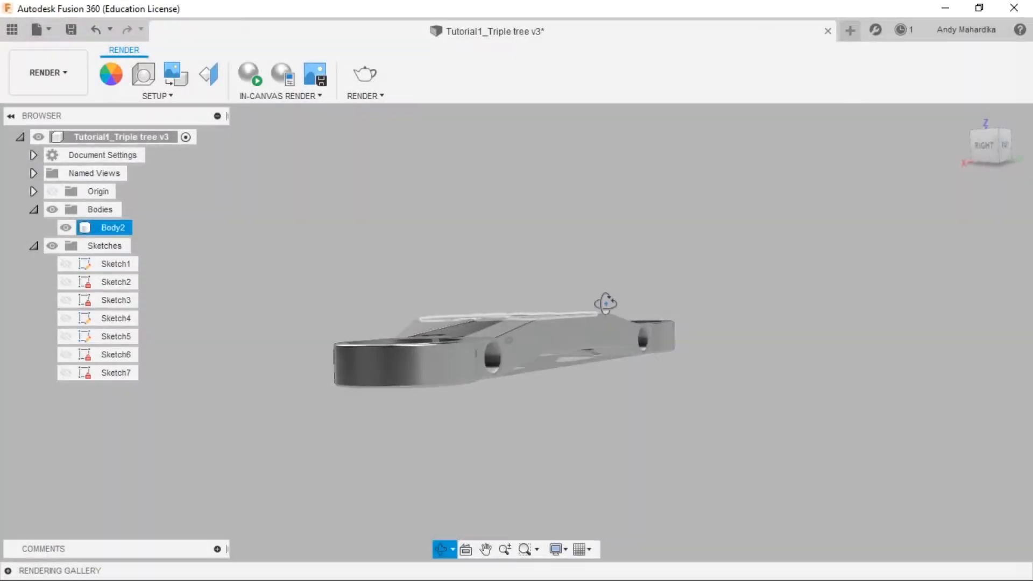
pyautogui.keyDown('shift'); pyautogui.moveTo(606, 304); pyautogui.dragTo(895, 381, button='middle'); pyautogui.keyUp('shift')
pyautogui.keyDown('shift'); pyautogui.moveTo(387, 280); pyautogui.dragTo(383, 340, button='middle'); pyautogui.keyUp('shift')
pyautogui.scroll(-3, 735, 328)
pyautogui.keyDown('shift'); pyautogui.moveTo(477, 249); pyautogui.dragTo(431, 293, button='middle'); pyautogui.keyUp('shift')
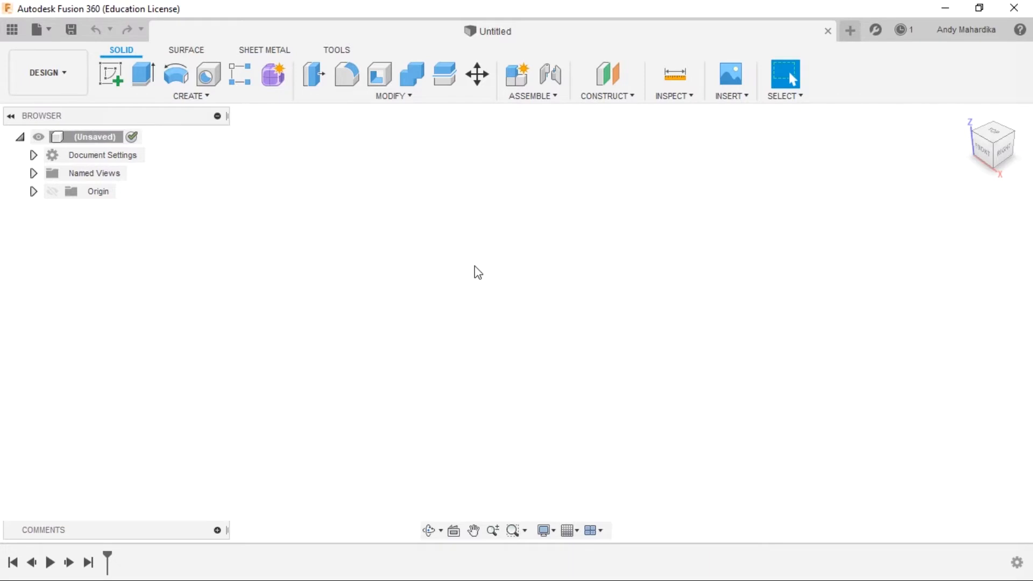
# Step: Start a sketch on the horizontal XY plane and draw a 50 mm diameter circle centred on the origin
pyautogui.click(111, 75)
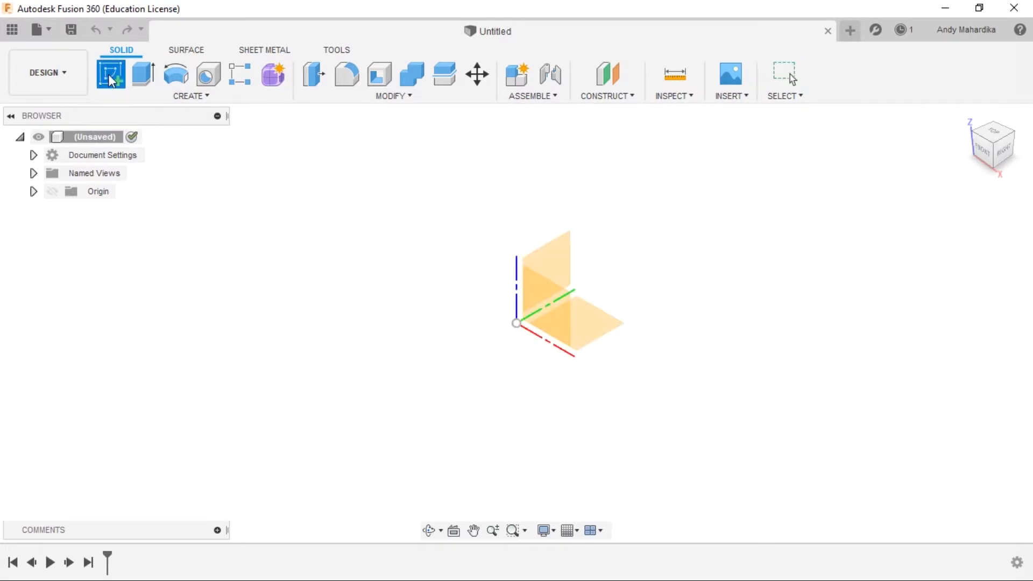
pyautogui.click(575, 324)
pyautogui.click(175, 73)
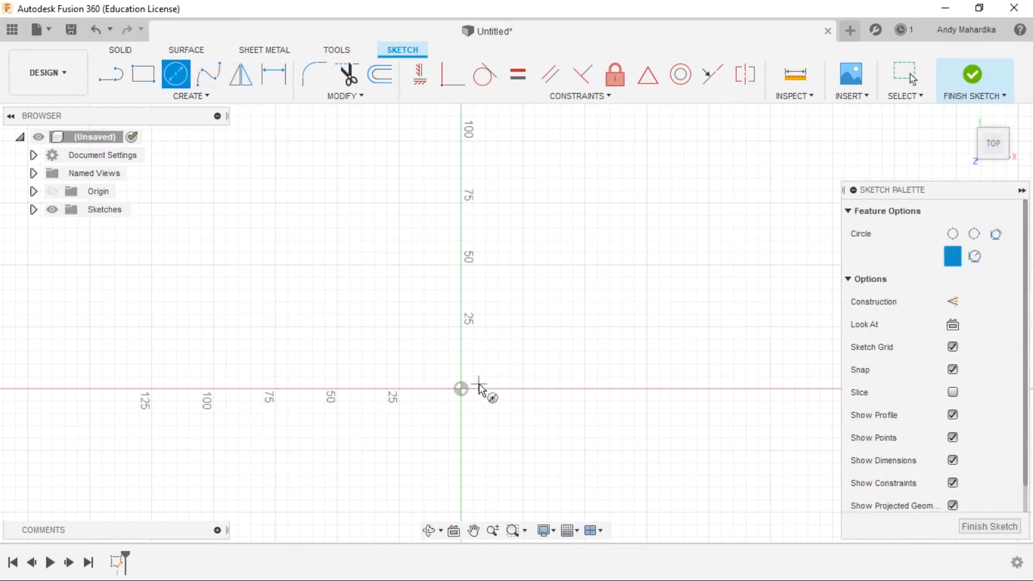
pyautogui.click(461, 388)
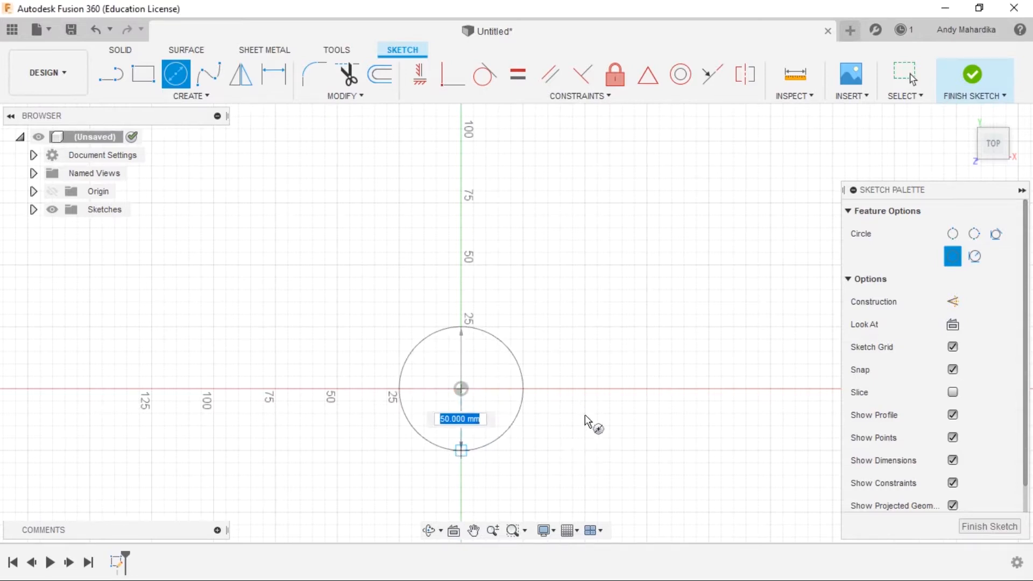
pyautogui.press('Return')
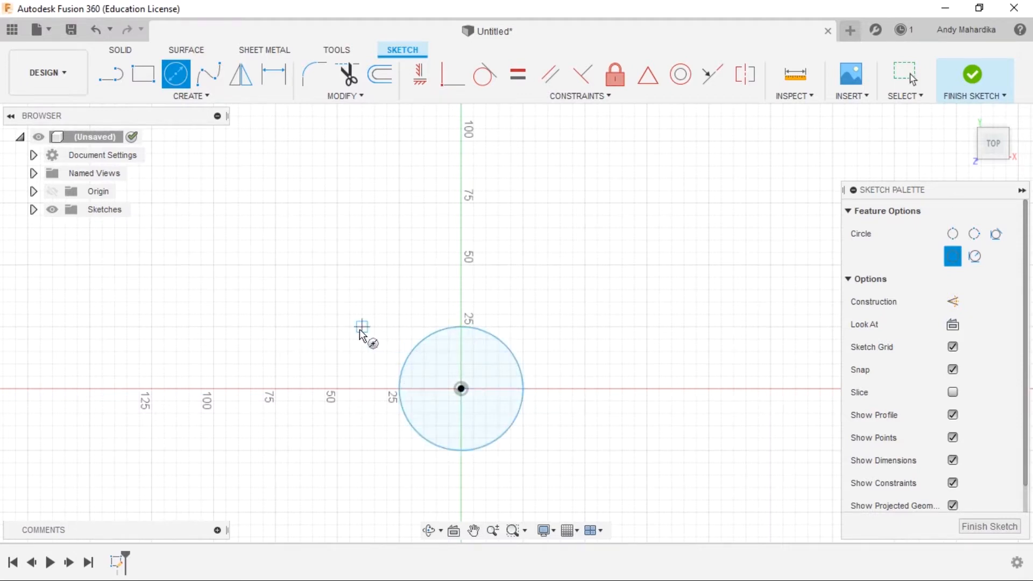
# Step: Draw a second circle about 80 mm in diameter, centred about 120 mm right of and 50 mm above the origin
pyautogui.scroll(-2, 329, 344)
pyautogui.scroll(-1, 339, 341)
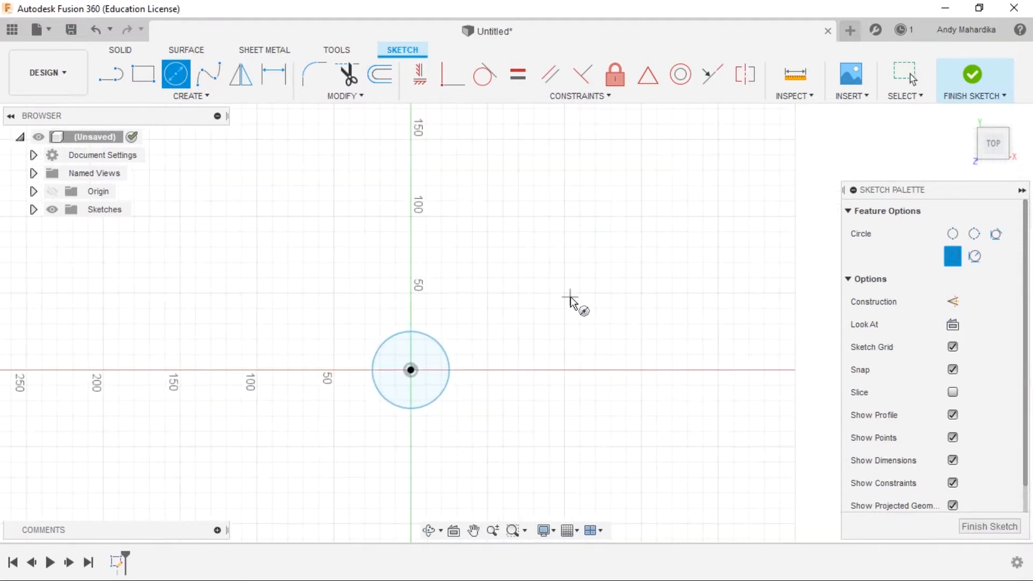
pyautogui.scroll(1, 575, 302)
pyautogui.click(601, 292)
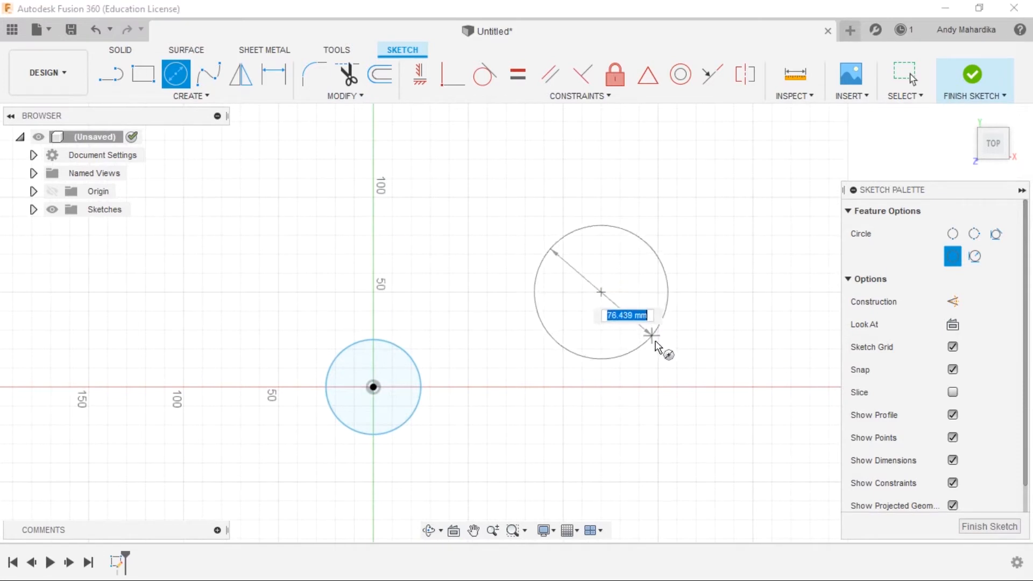
pyautogui.click(658, 347)
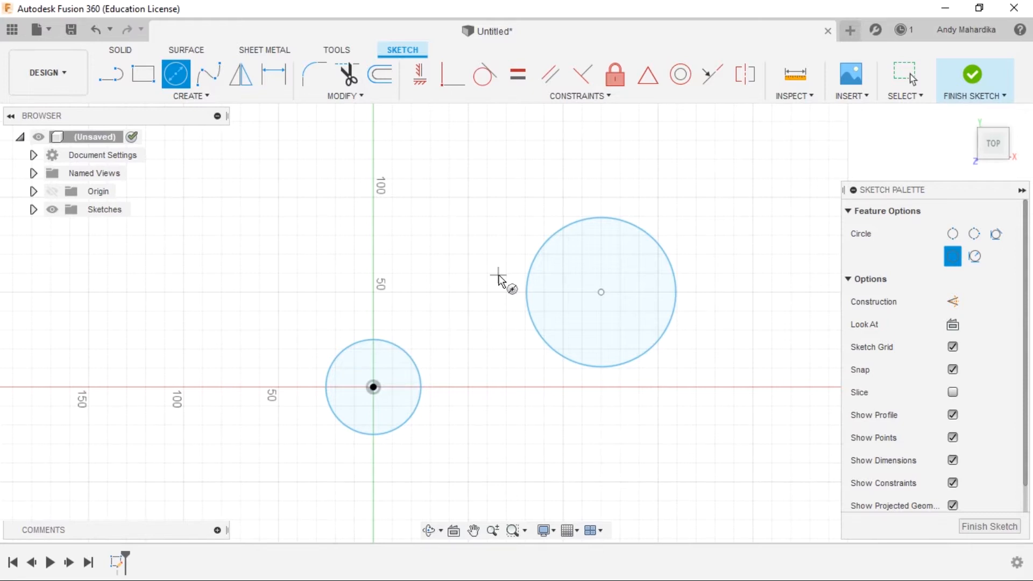
# Step: Dimension the vertical distance between the two circle centres and set it to 25 mm
pyautogui.press('d')
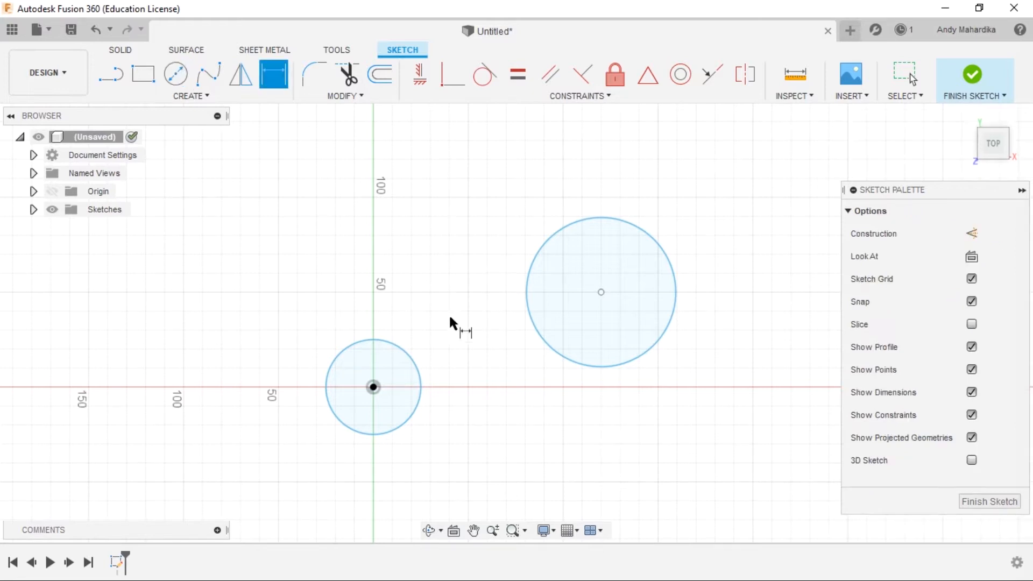
pyautogui.click(417, 370)
pyautogui.click(616, 368)
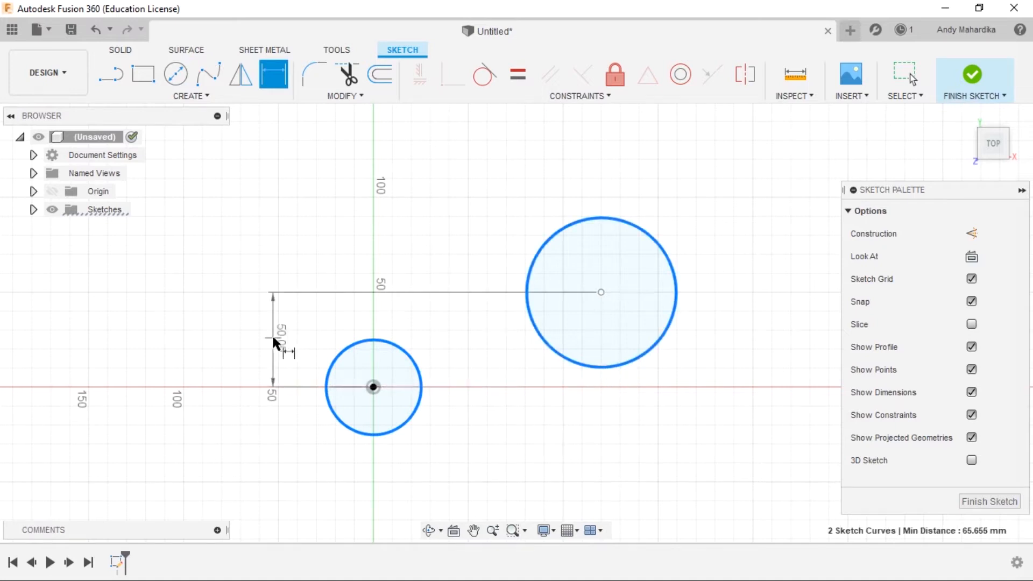
pyautogui.click(274, 342)
pyautogui.write('25')
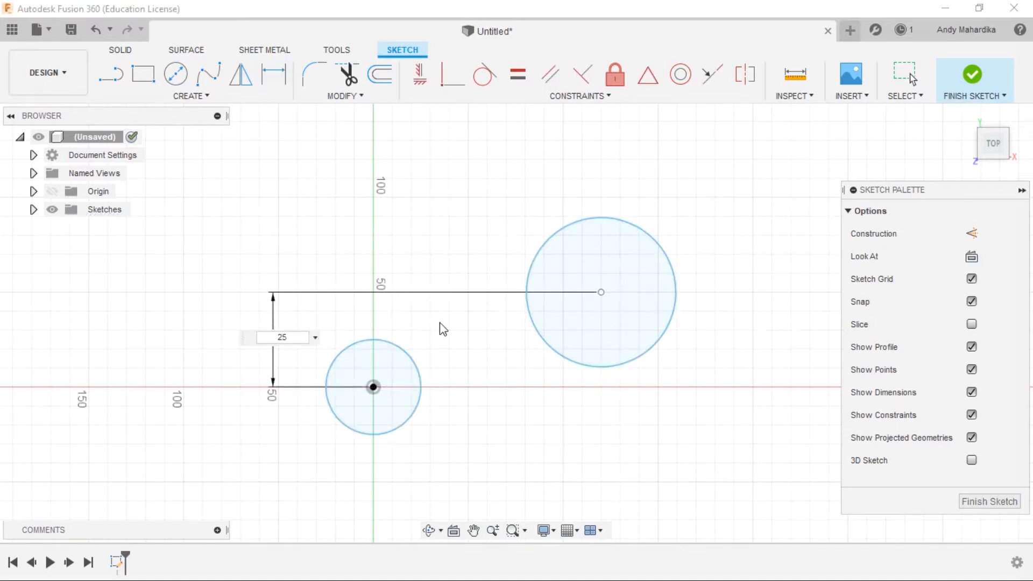
pyautogui.press('Return')
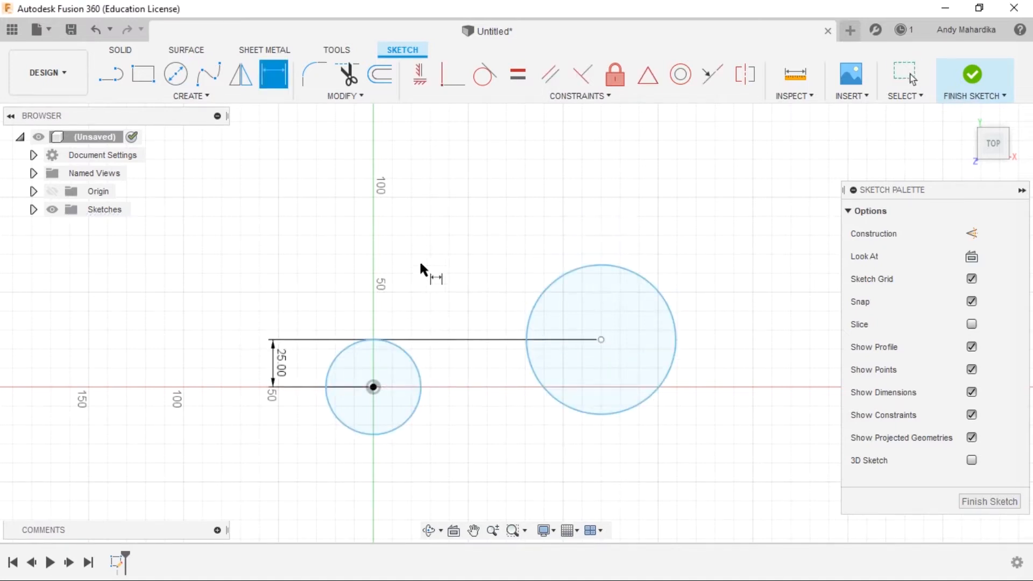
# Step: Dimension the horizontal distance between the two circle centres and set it to 204/2 mm
pyautogui.click(415, 363)
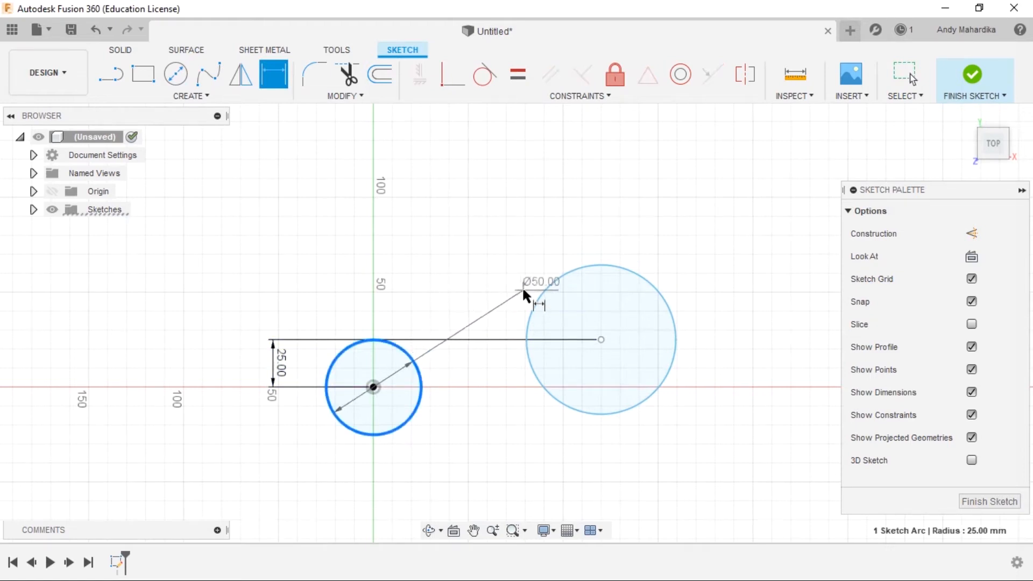
pyautogui.click(536, 293)
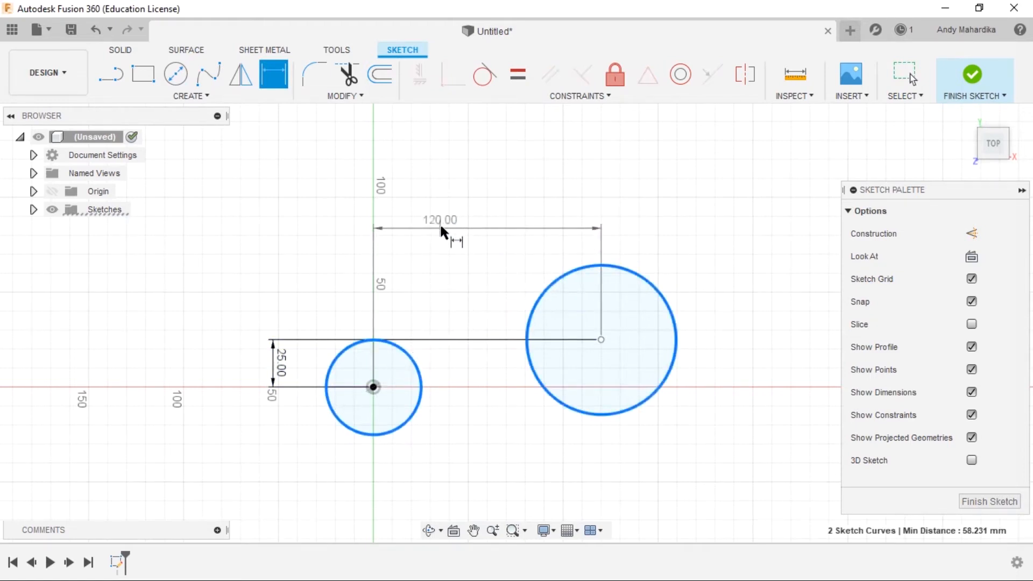
pyautogui.click(462, 226)
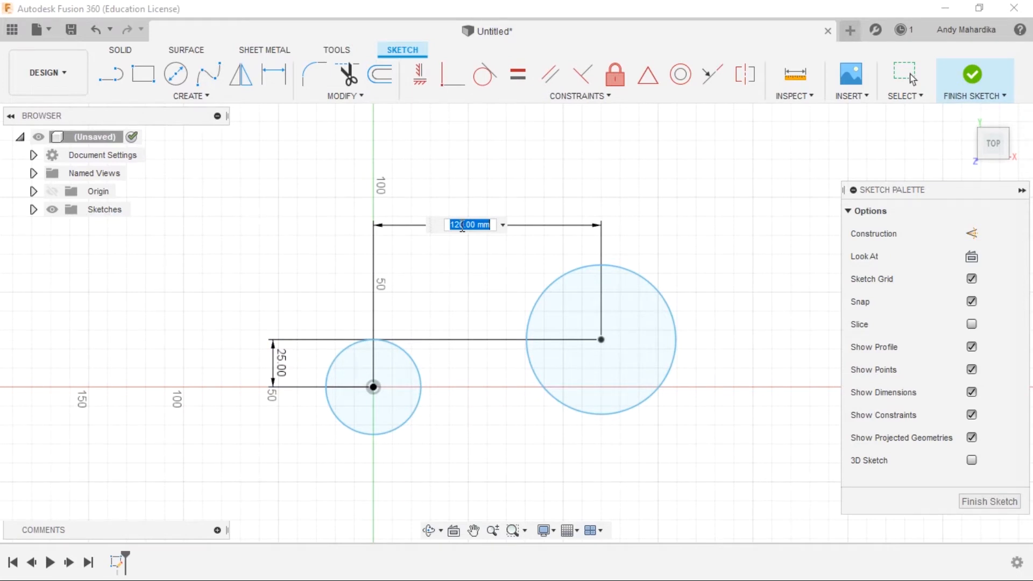
pyautogui.write('204/2')
pyautogui.press('Return')
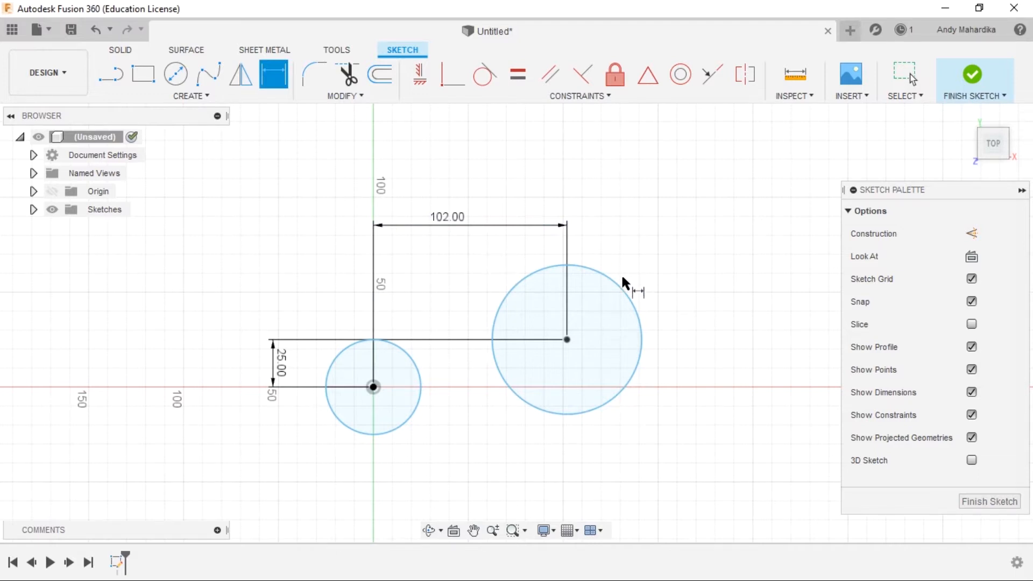
# Step: Dimension the diameter of the upper-right circle and set it to 41 mm
pyautogui.click(620, 290)
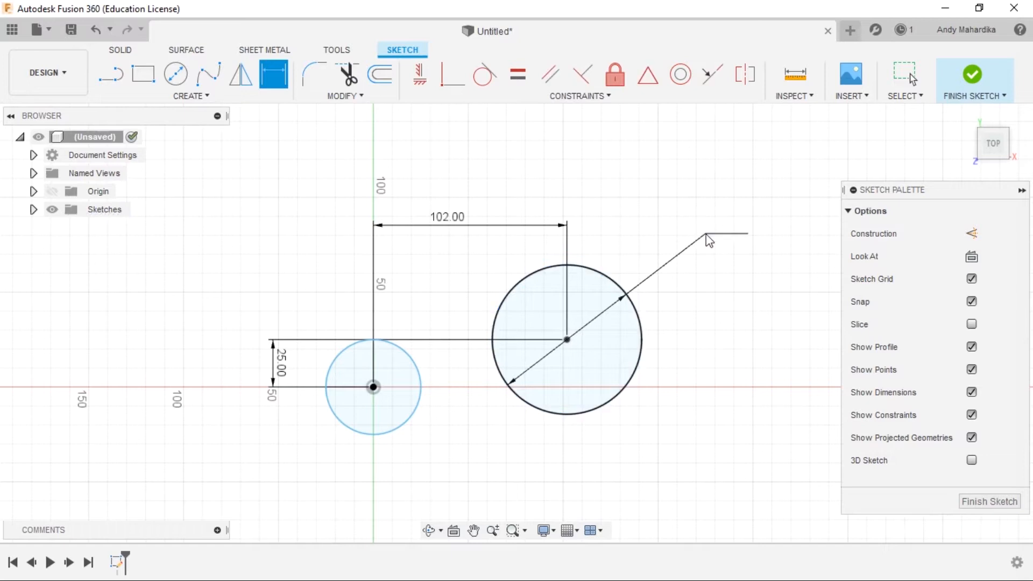
pyautogui.click(706, 237)
pyautogui.write('41')
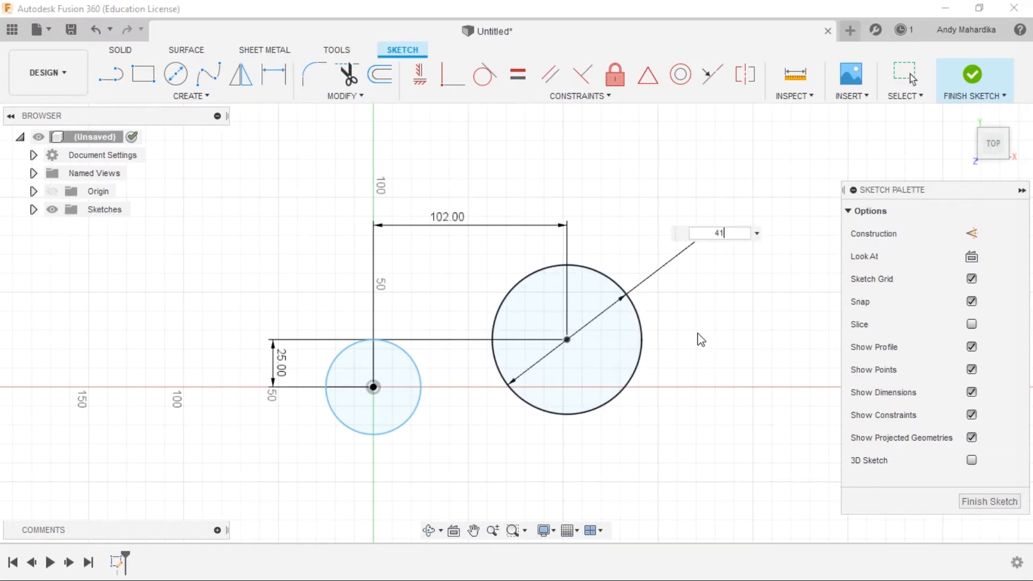
pyautogui.press('Return')
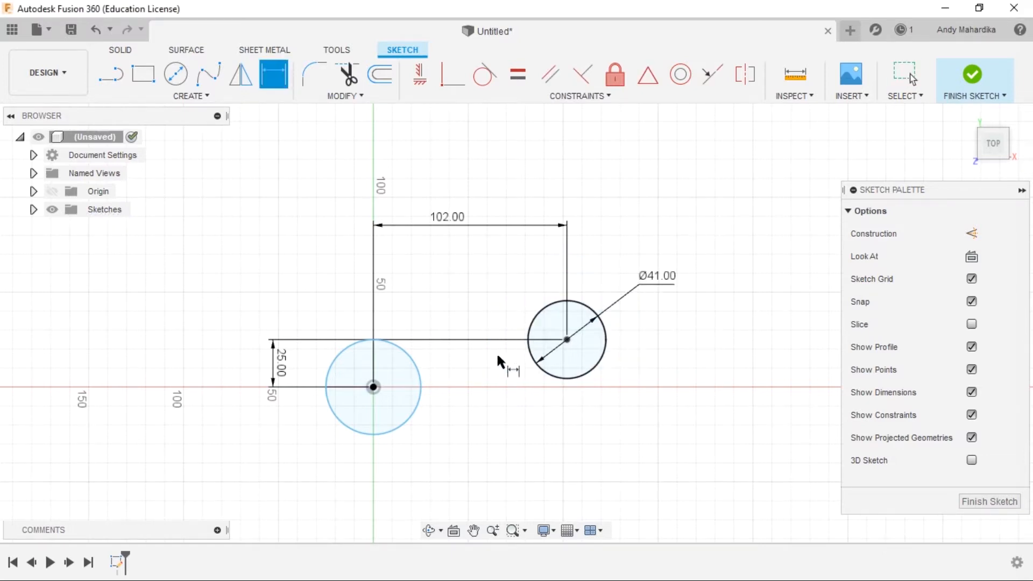
# Step: Dimension the diameter of the circle at the origin and set it to 20 mm
pyautogui.scroll(2, 449, 356)
pyautogui.scroll(1, 438, 368)
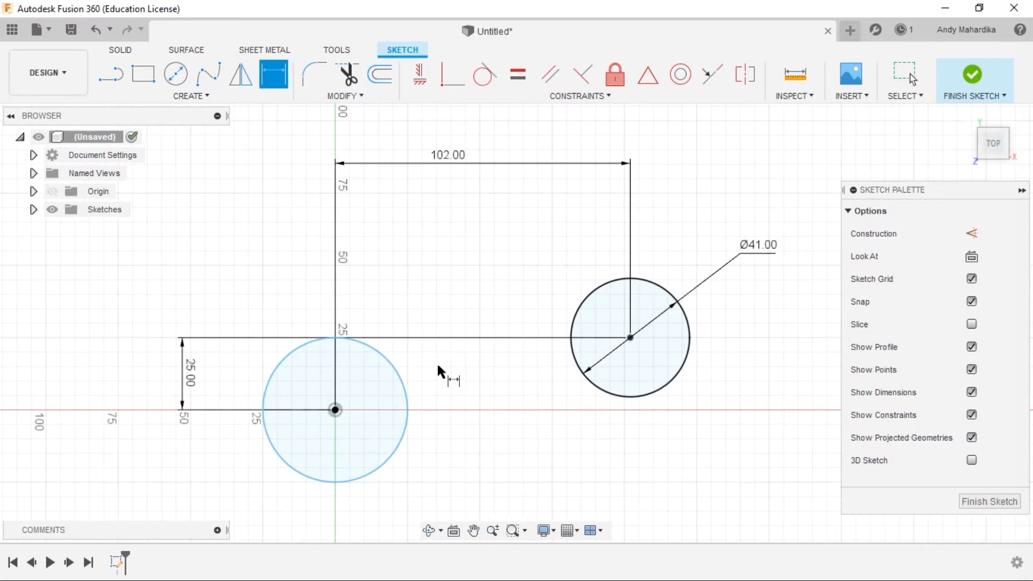
pyautogui.click(396, 379)
pyautogui.click(448, 279)
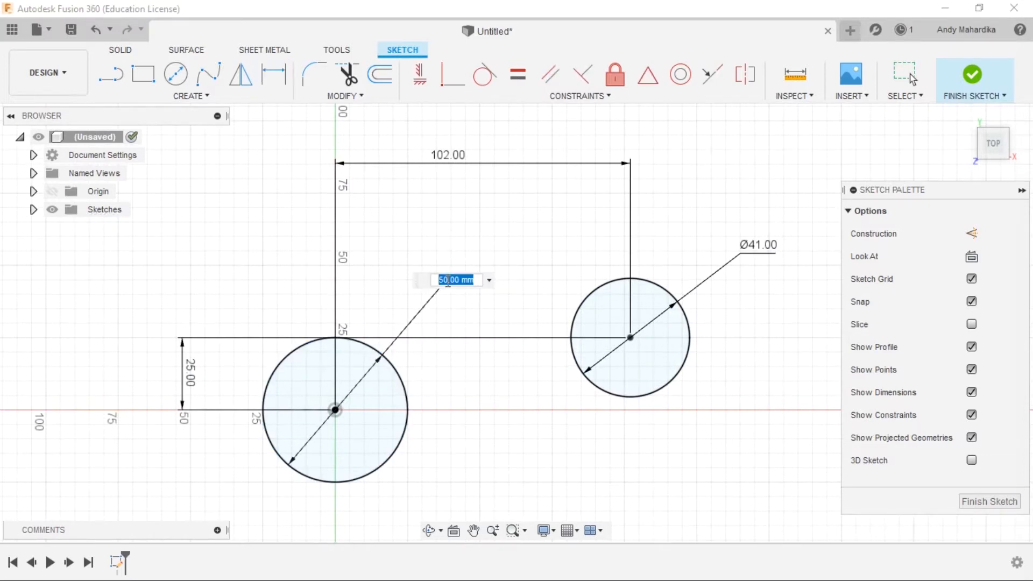
pyautogui.write('20')
pyautogui.press('Return')
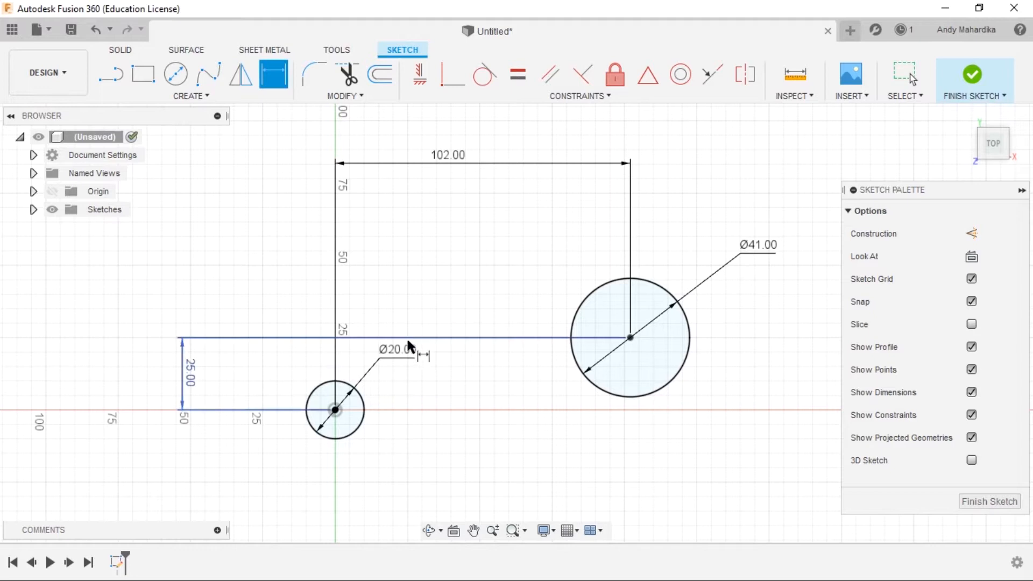
# Step: Change the diameter dimension of the circle at the origin to 24 mm
pyautogui.doubleClick(402, 354)
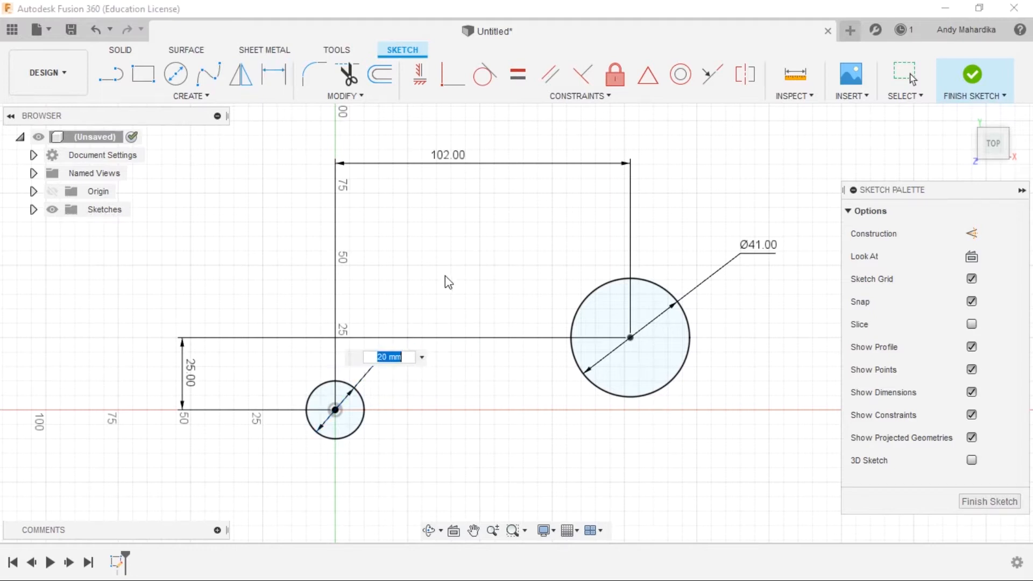
pyautogui.write('24')
pyautogui.press('Return')
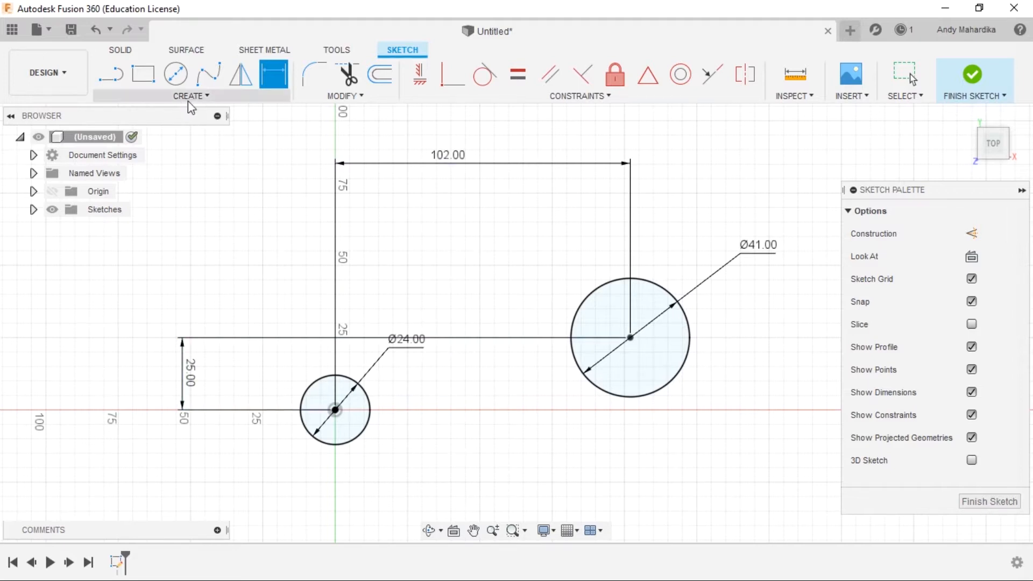
pyautogui.click(379, 74)
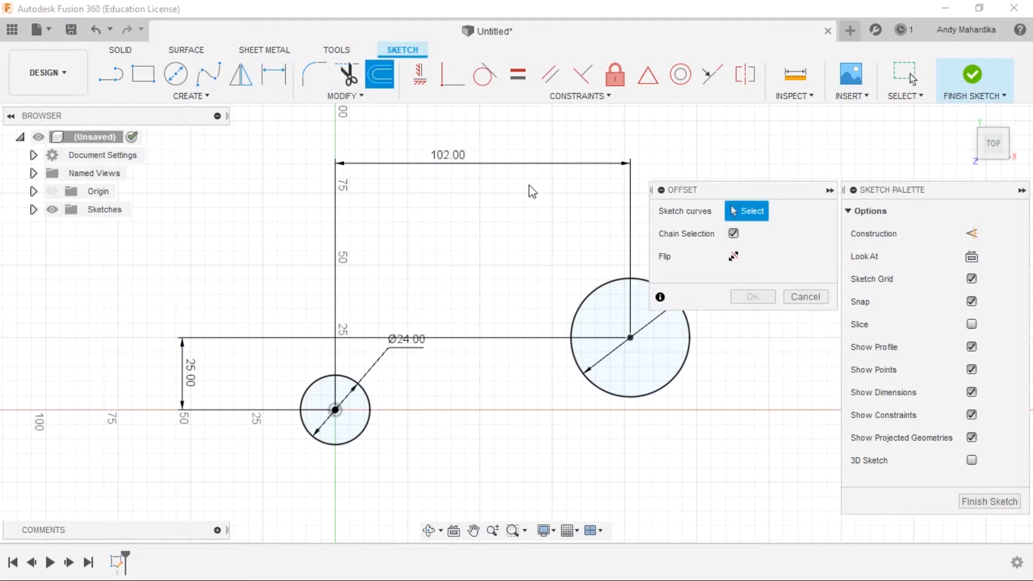
pyautogui.click(805, 296)
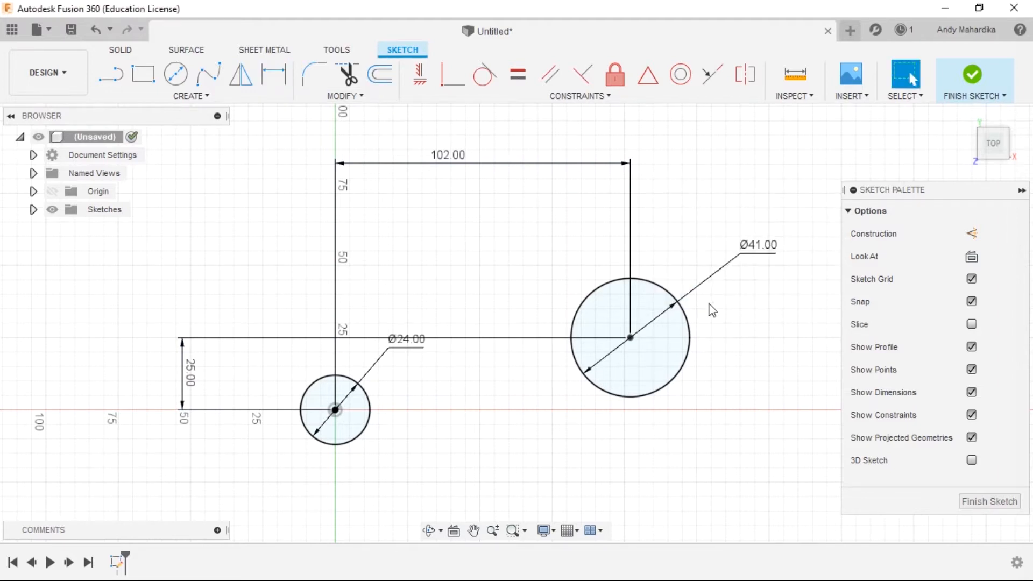
pyautogui.click(663, 295)
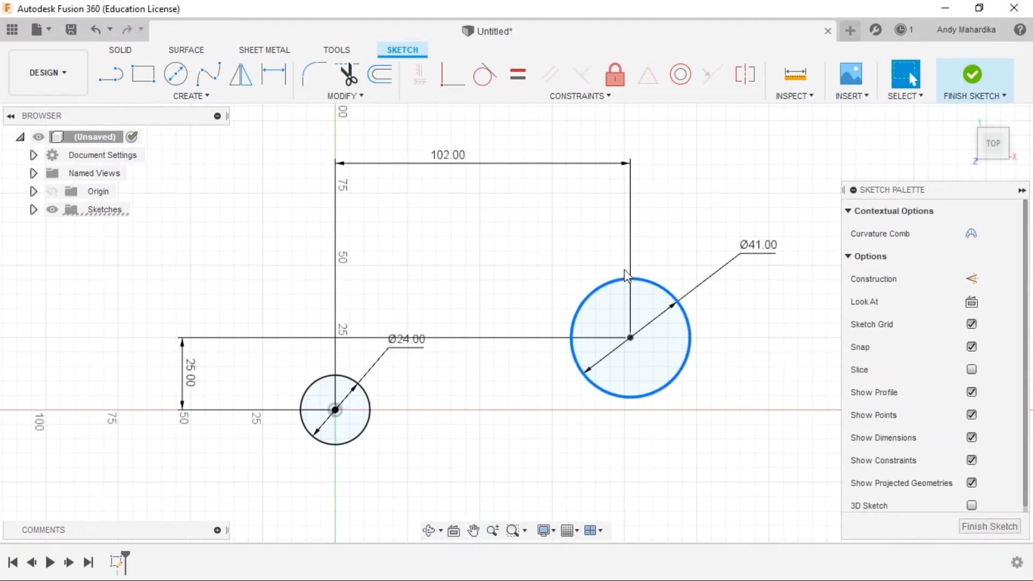
pyautogui.click(532, 254)
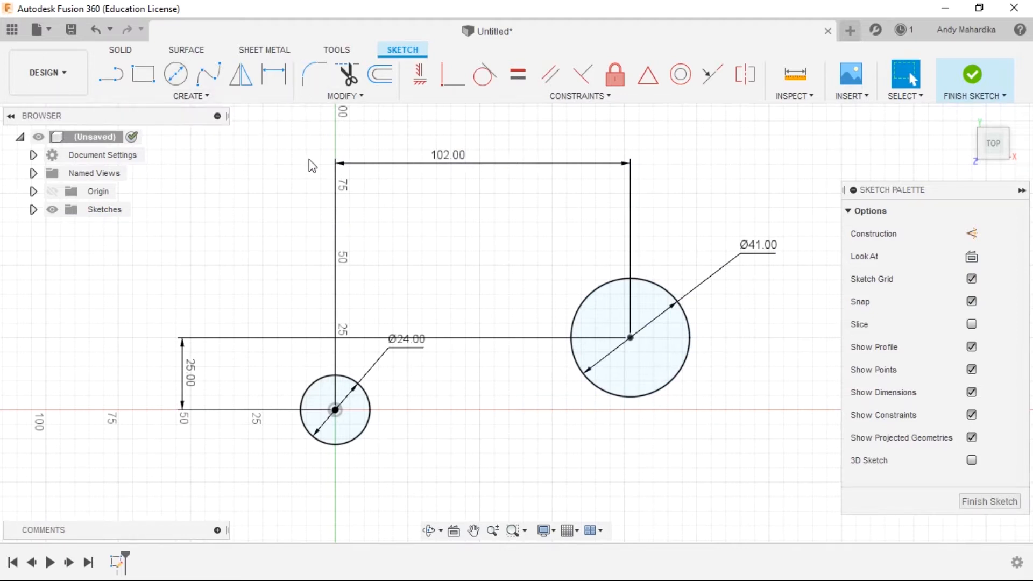
# Step: Offset the 41 mm circle outward by 5 mm to form the fork-clamp ring
pyautogui.click(382, 78)
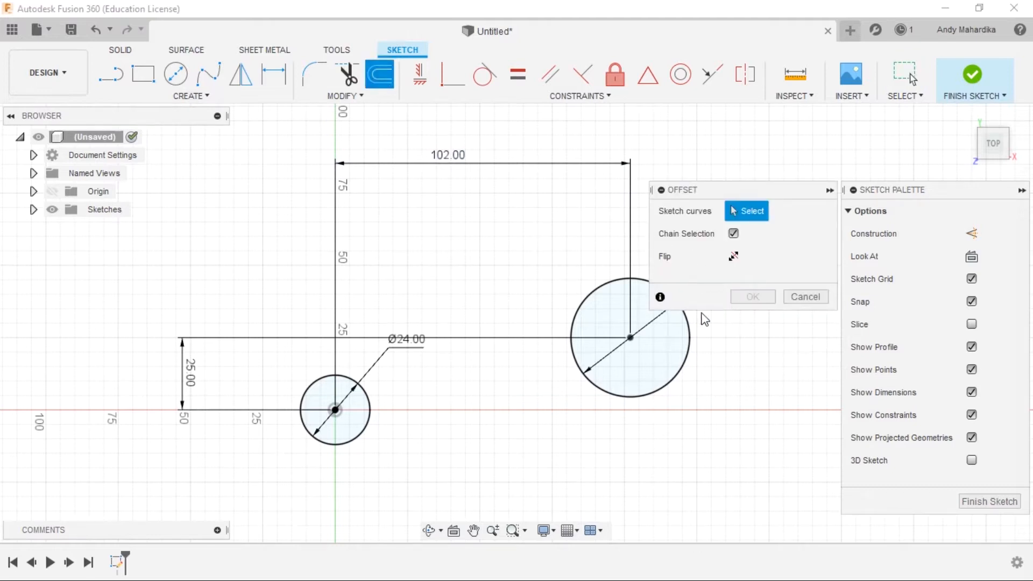
pyautogui.moveTo(742, 191)
pyautogui.mouseDown()
pyautogui.moveTo(760, 172)
pyautogui.moveTo(869, 165)
pyautogui.mouseUp()
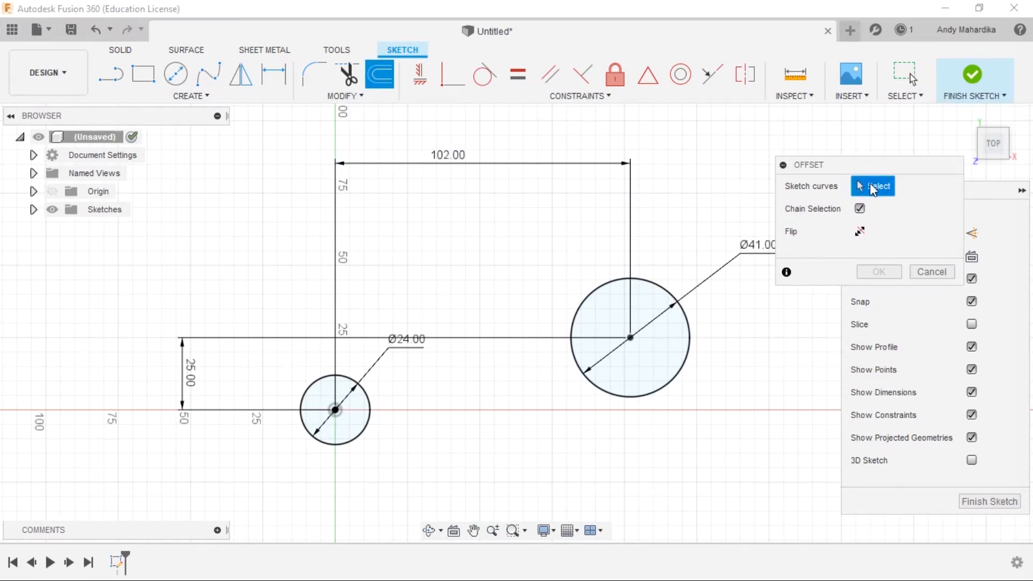
pyautogui.click(656, 285)
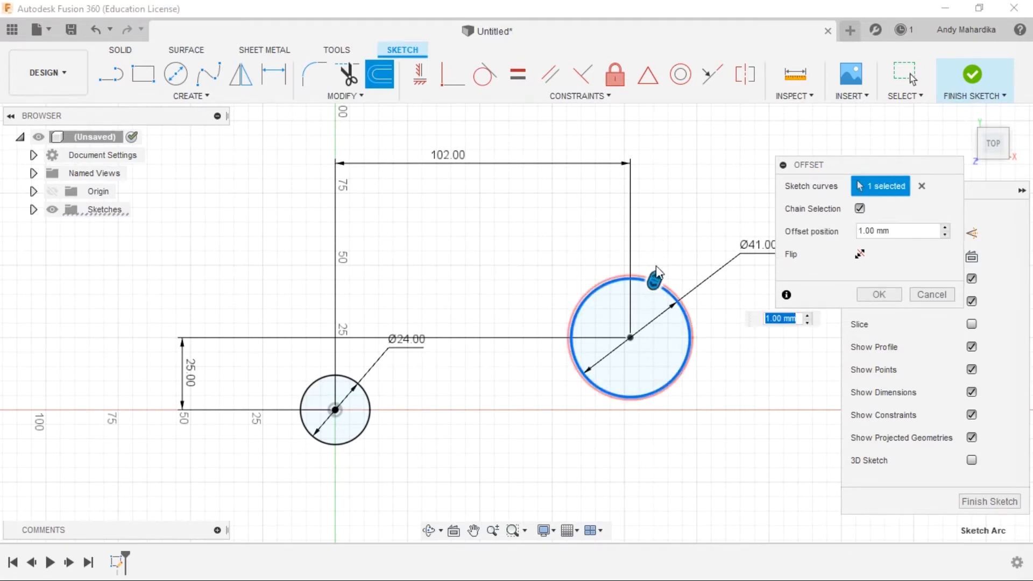
pyautogui.moveTo(657, 281); pyautogui.dragTo(660, 269)
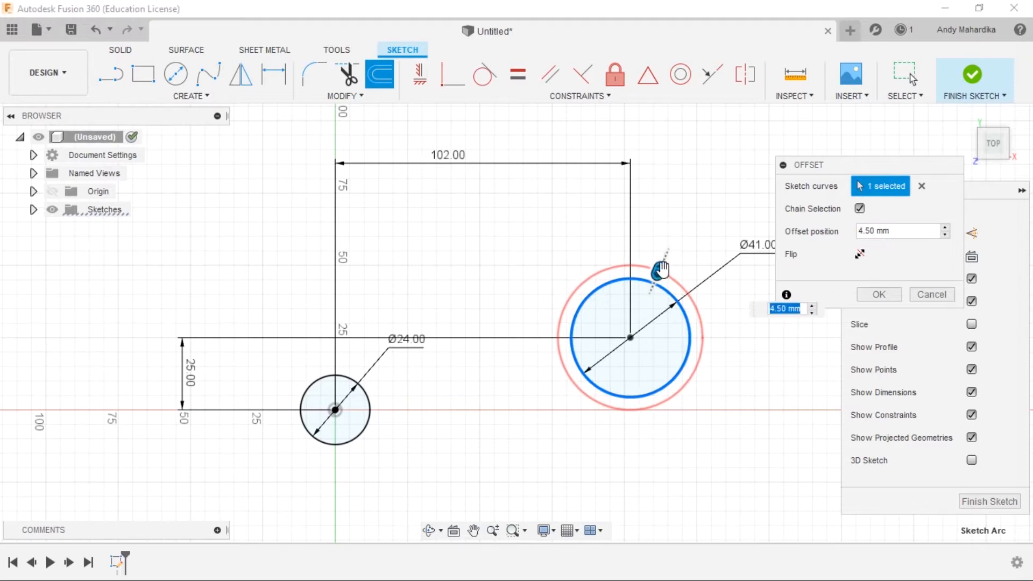
pyautogui.write('5')
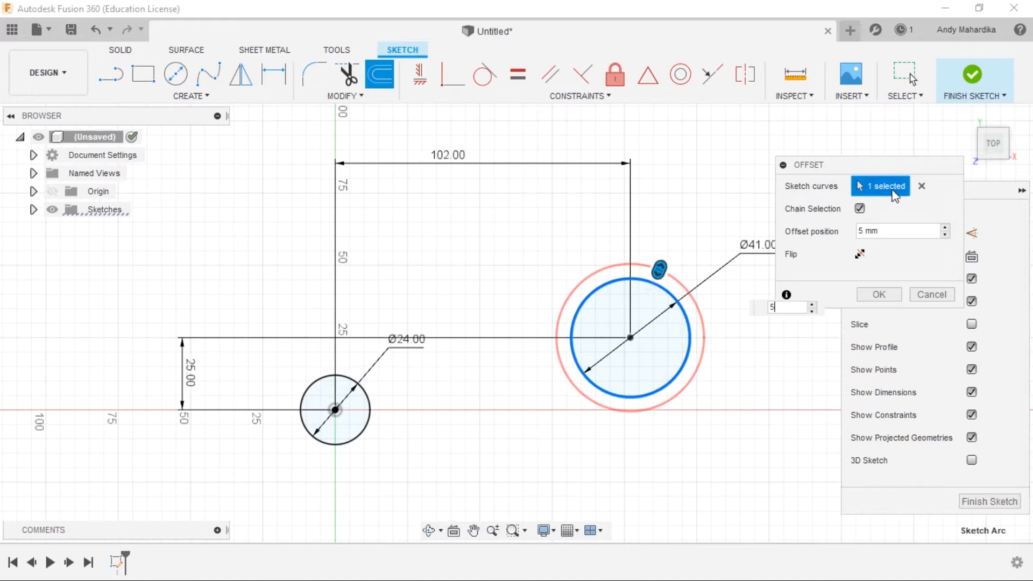
pyautogui.click(859, 255)
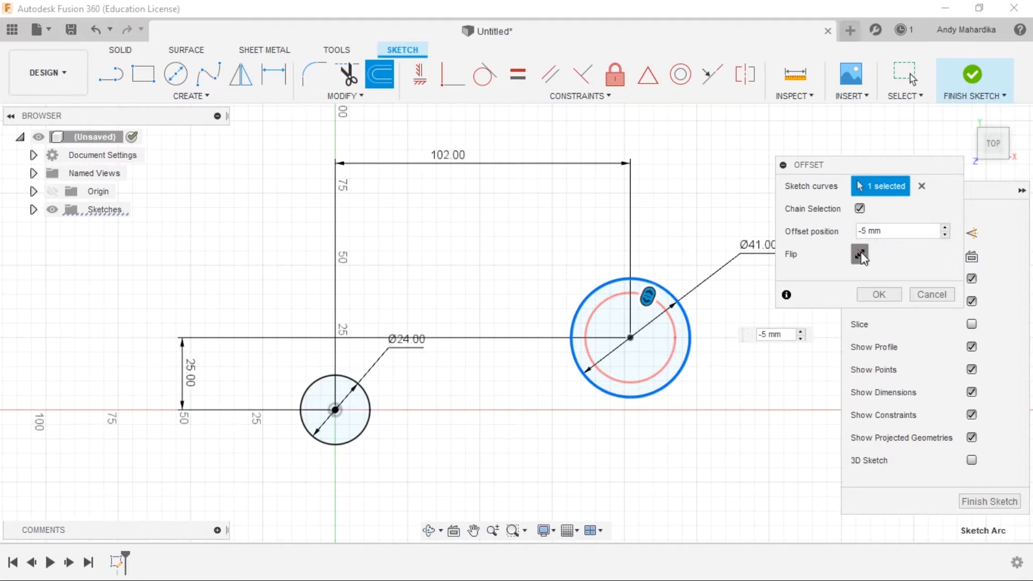
pyautogui.click(860, 255)
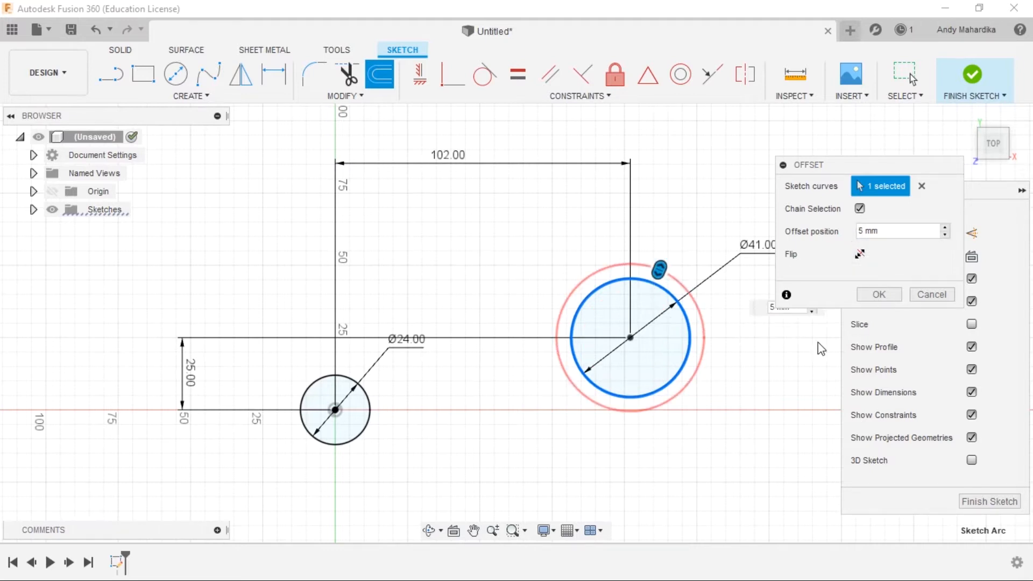
pyautogui.click(879, 296)
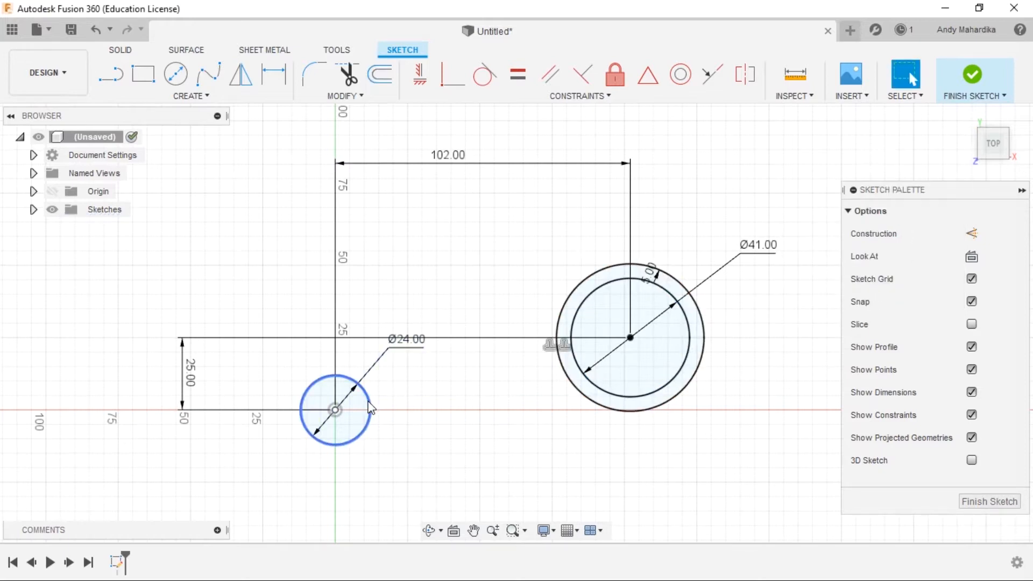
# Step: Offset the 24 mm circle at the origin outward by 16 mm
pyautogui.click(380, 74)
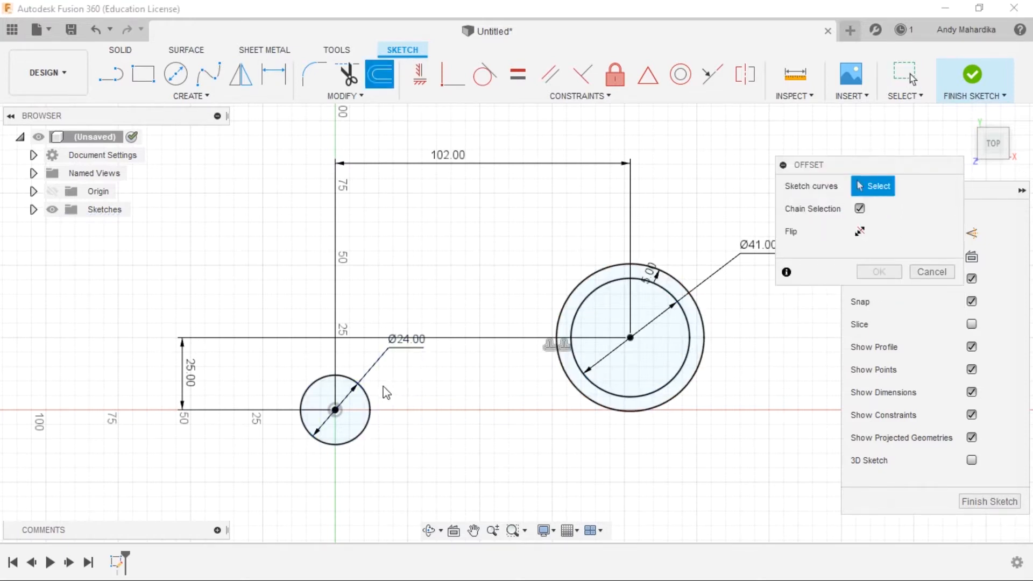
pyautogui.click(369, 403)
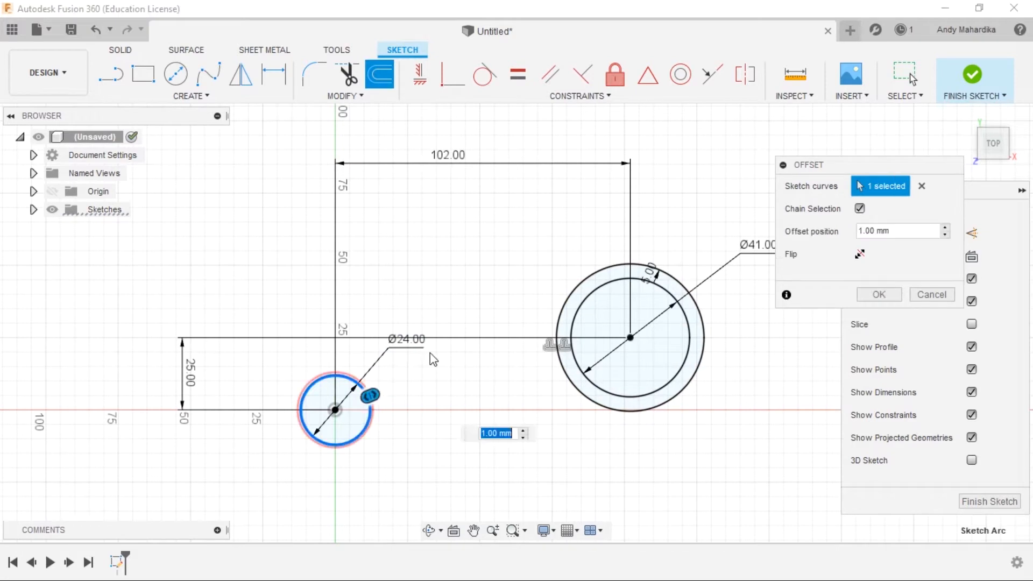
pyautogui.moveTo(366, 398); pyautogui.dragTo(414, 380)
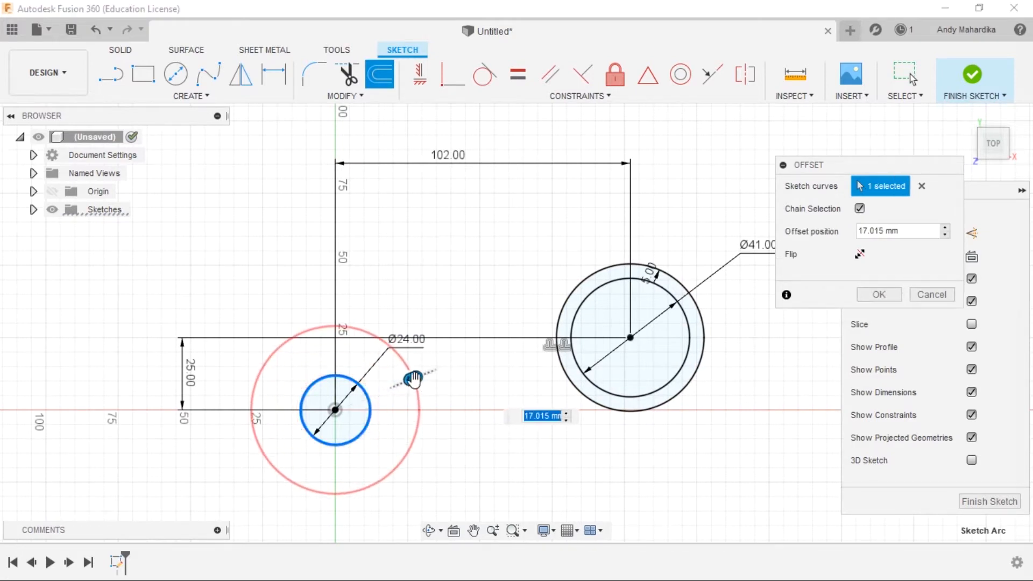
pyautogui.write('15')
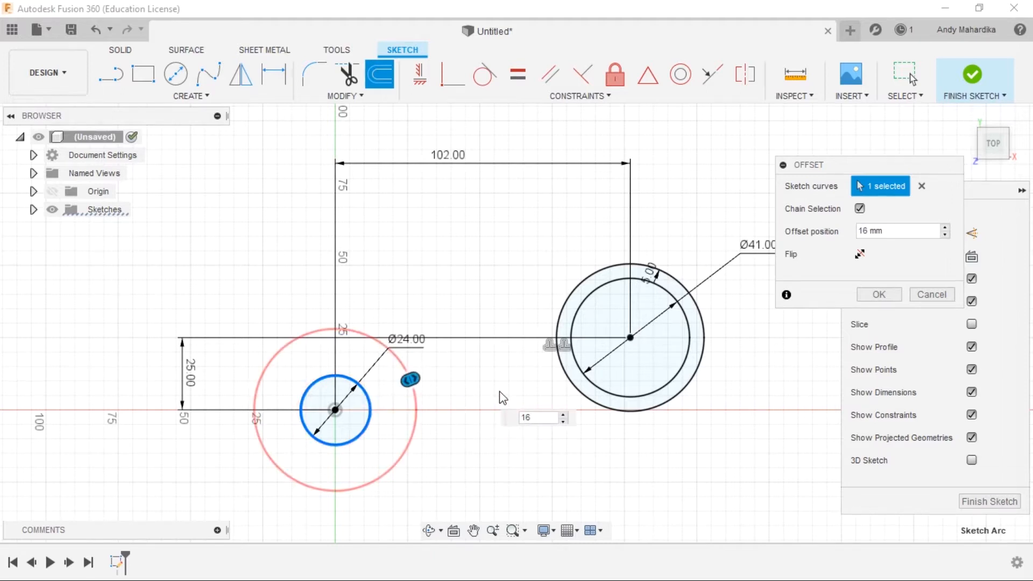
pyautogui.press('Return')
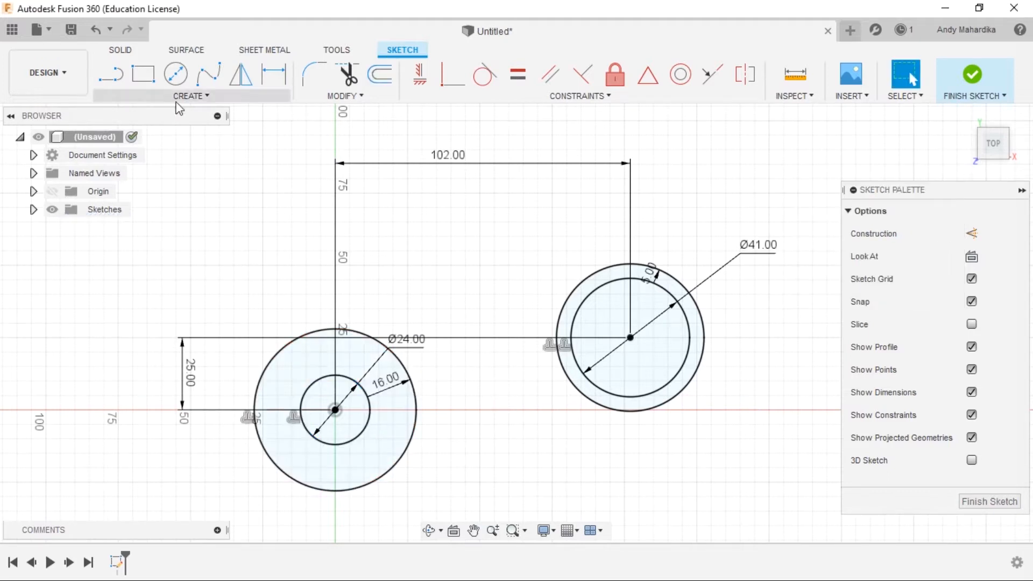
# Step: Draw a vertical line about 90 mm long upward from the origin
pyautogui.click(111, 75)
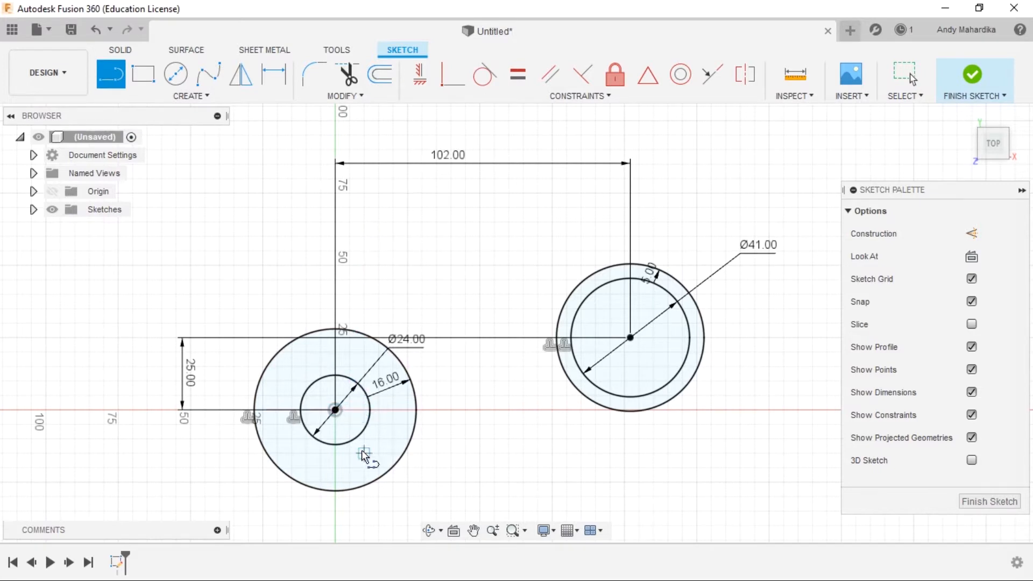
pyautogui.click(335, 410)
pyautogui.click(336, 150)
pyautogui.press('Escape')
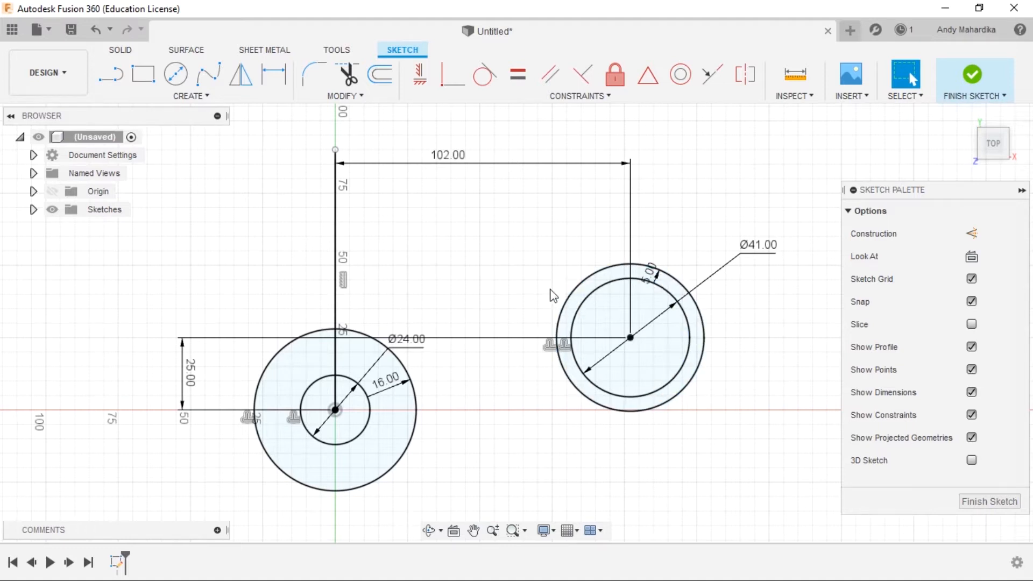
pyautogui.click(336, 207)
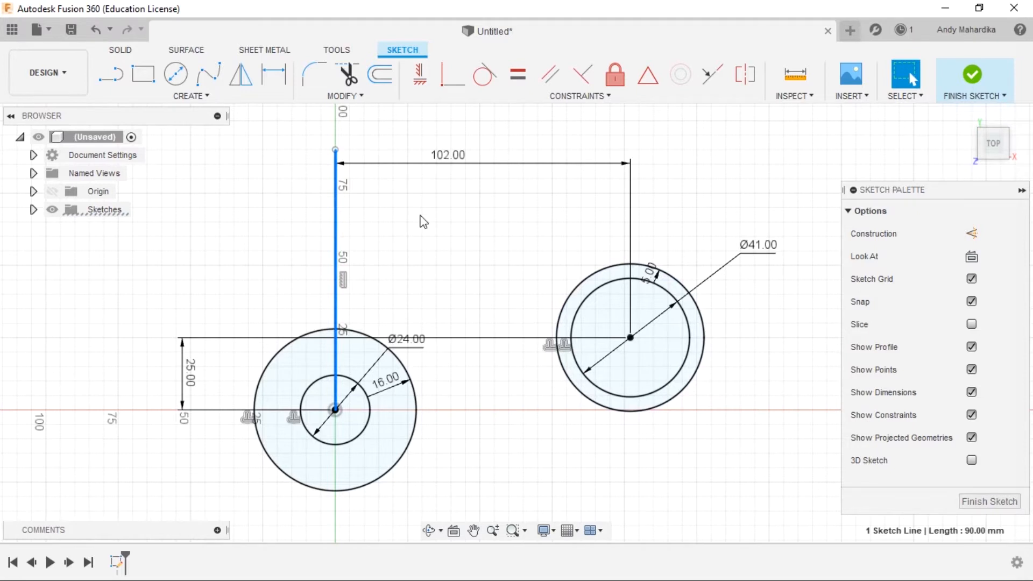
pyautogui.press('Escape')
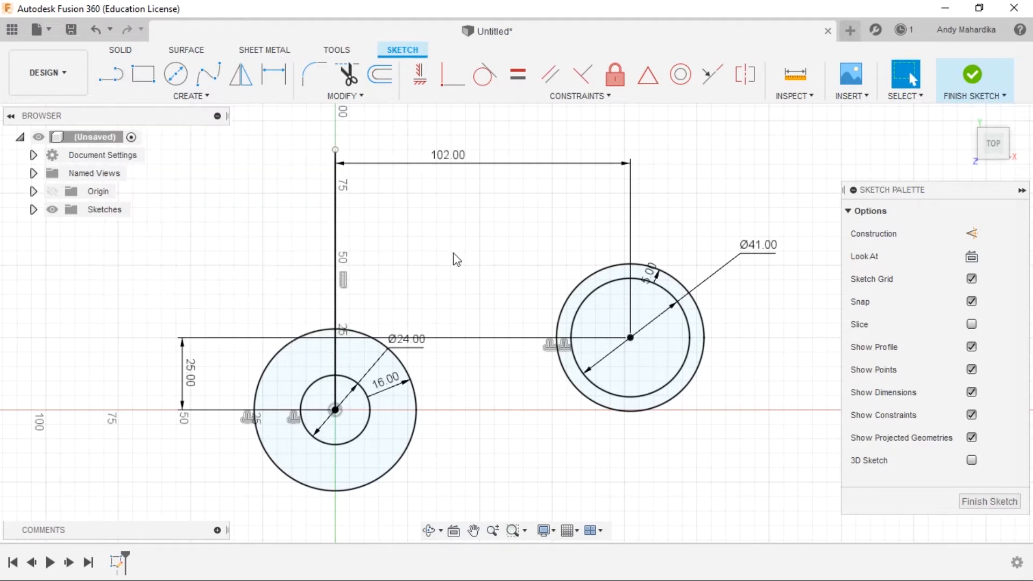
# Step: Draw a horizontal line above the origin circles, crossing the vertical line and ending inside the fork-clamp ring
pyautogui.press('l')
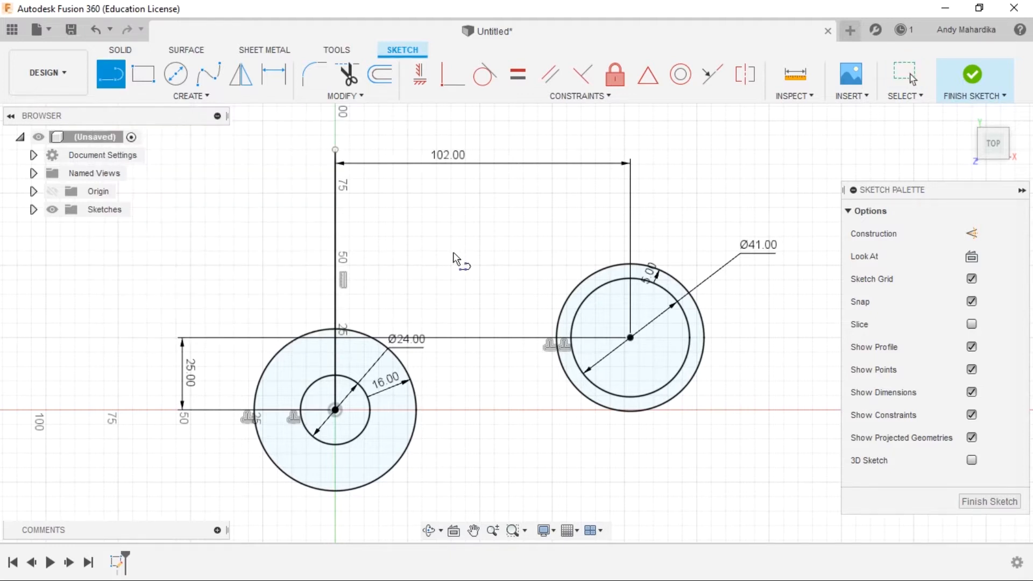
pyautogui.click(308, 272)
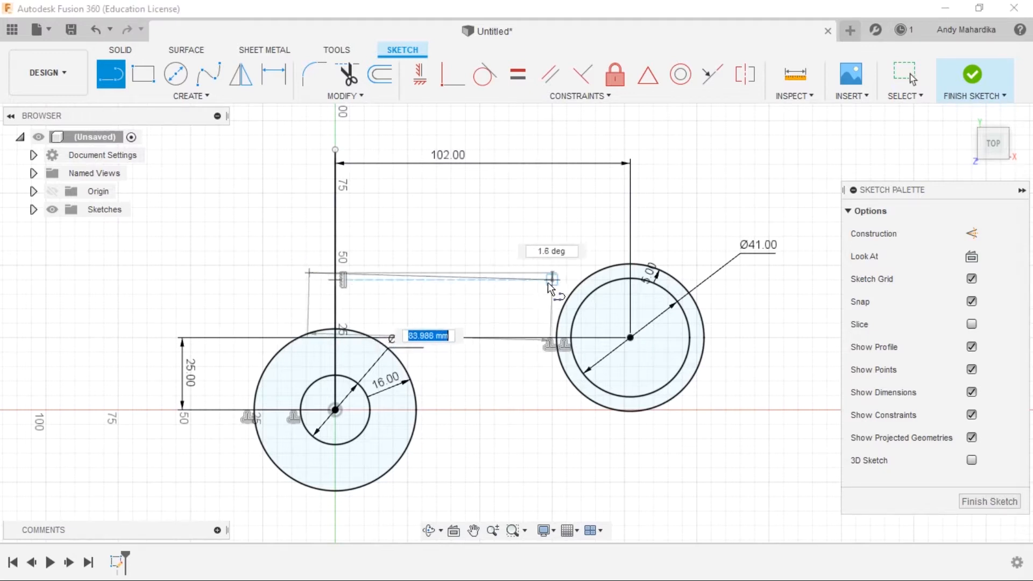
pyautogui.click(611, 273)
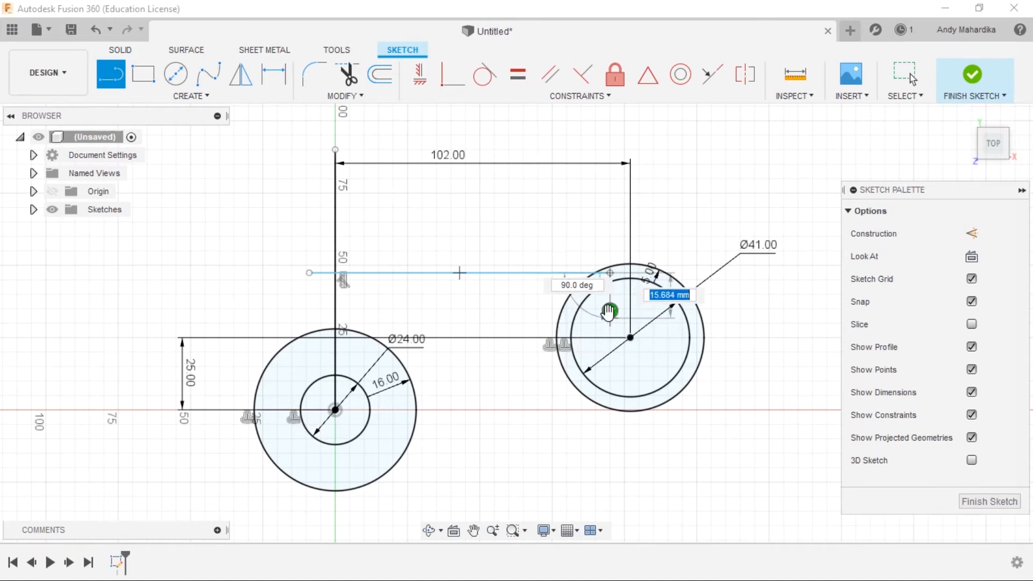
pyautogui.rightClick(537, 207)
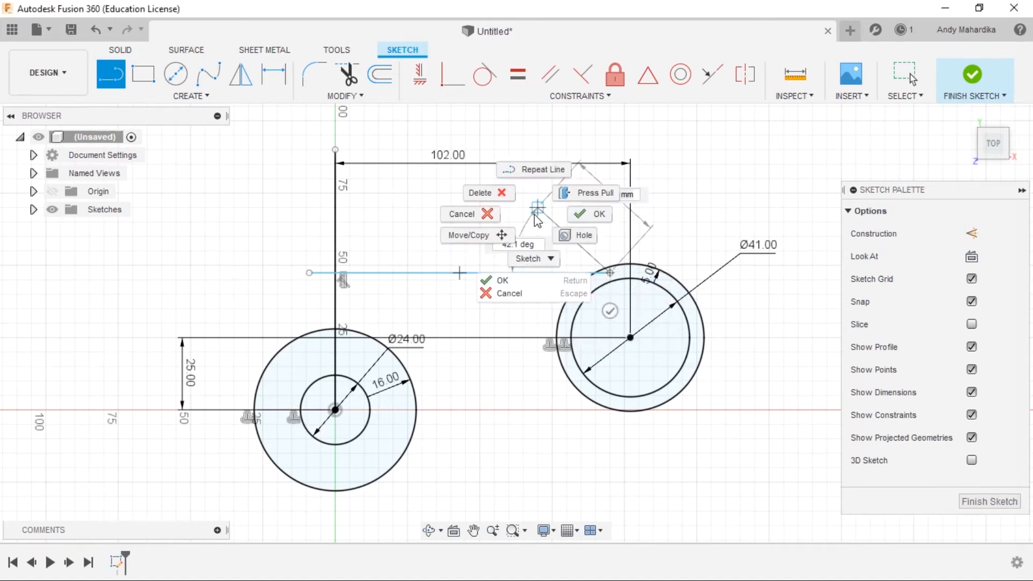
pyautogui.click(584, 218)
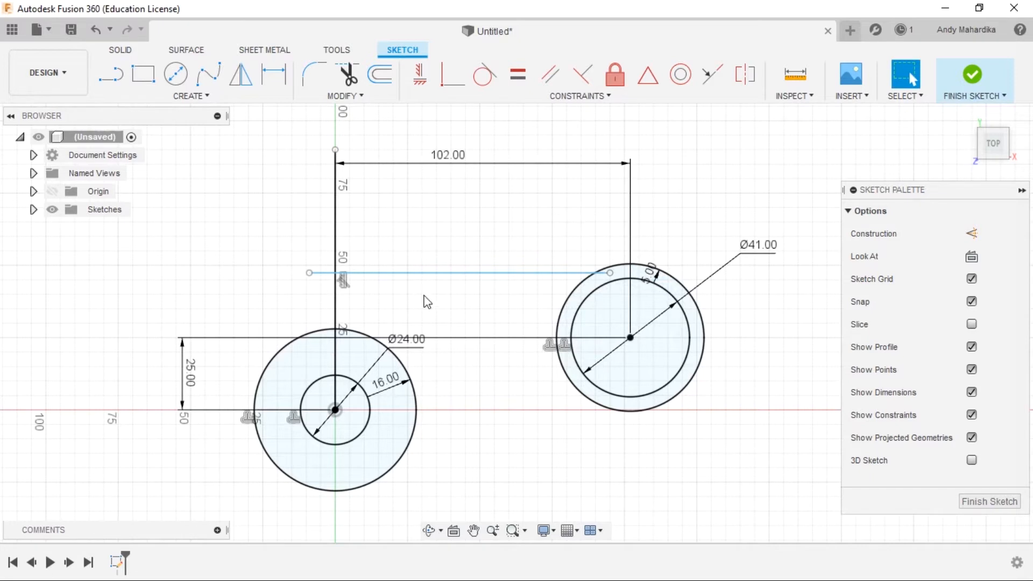
# Step: Dimension the vertical distance from the origin to the upper horizontal line and set it to 48 mm
pyautogui.press('d')
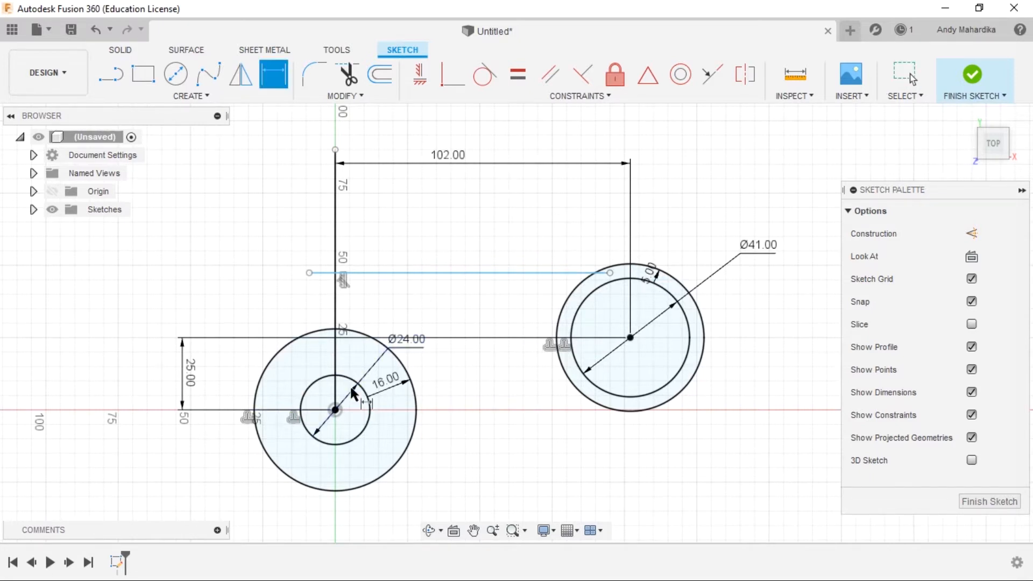
pyautogui.click(336, 409)
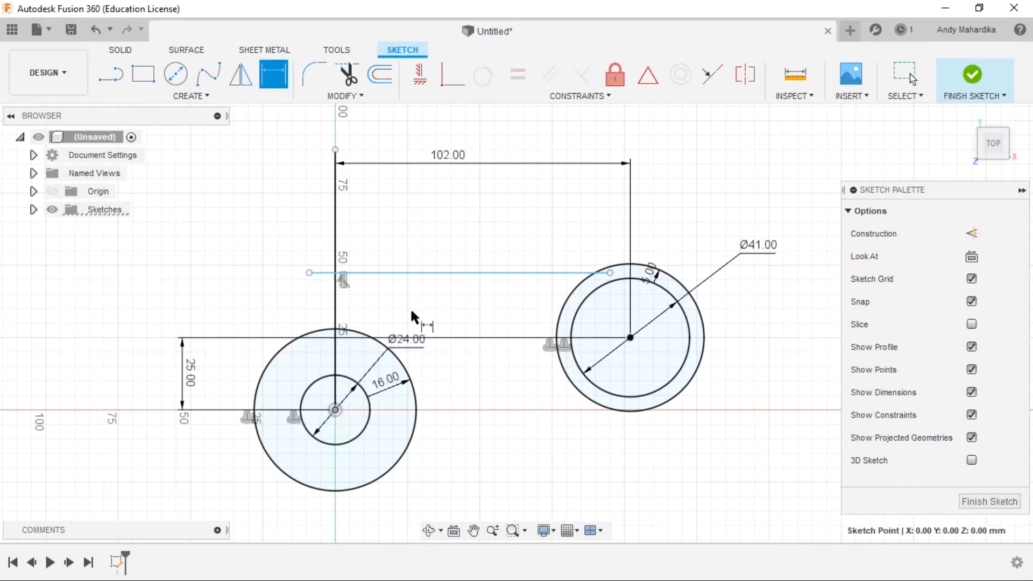
pyautogui.click(405, 272)
pyautogui.click(138, 338)
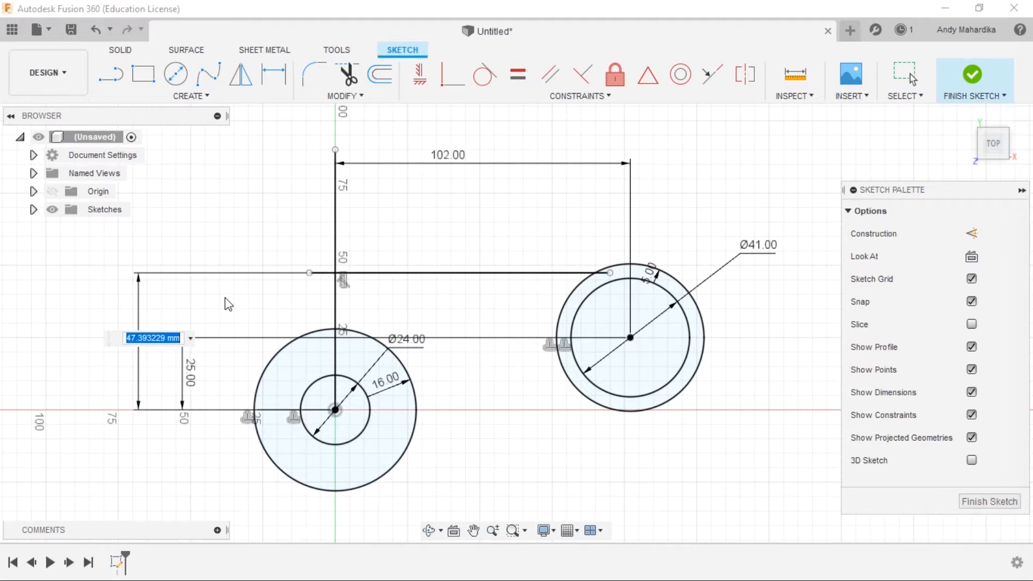
pyautogui.write('48')
pyautogui.press('Return')
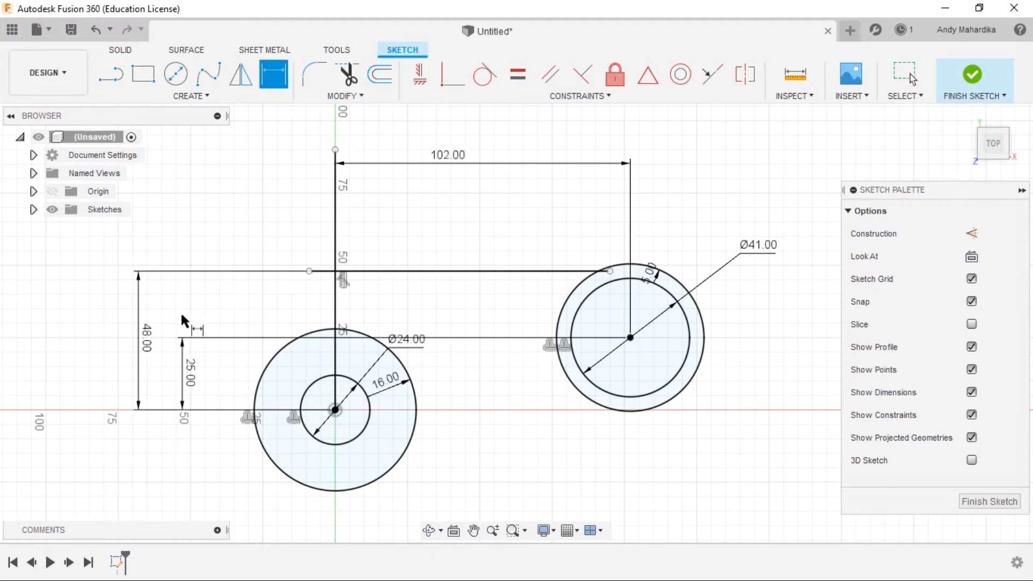
# Step: Change the distance between the origin and the upper horizontal line to 46 mm
pyautogui.doubleClick(147, 339)
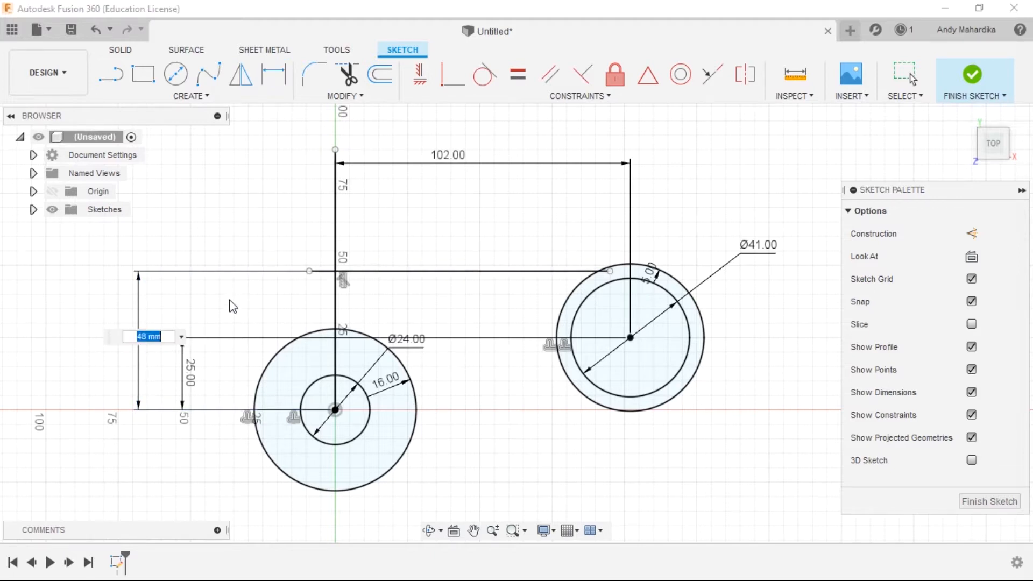
pyautogui.write('46')
pyautogui.press('Return')
pyautogui.press('d')
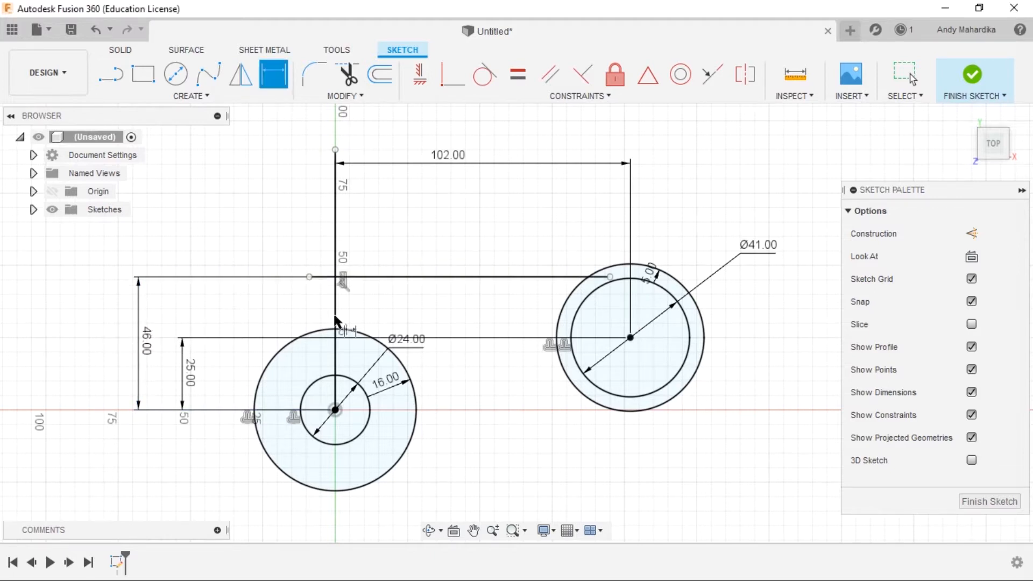
pyautogui.scroll(1, 447, 411)
pyautogui.scroll(1, 574, 401)
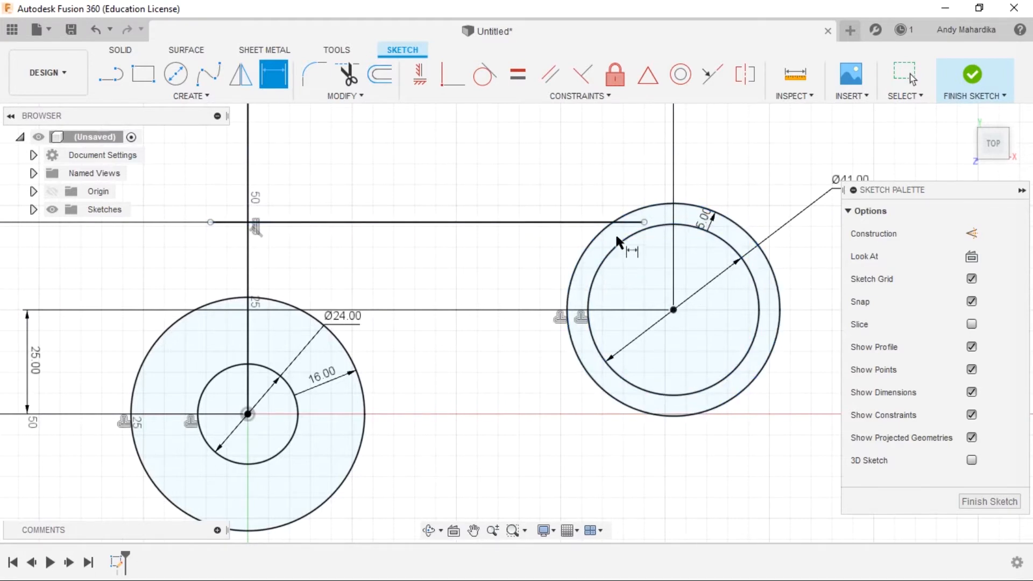
pyautogui.scroll(-2, 394, 332)
pyautogui.scroll(1, 504, 328)
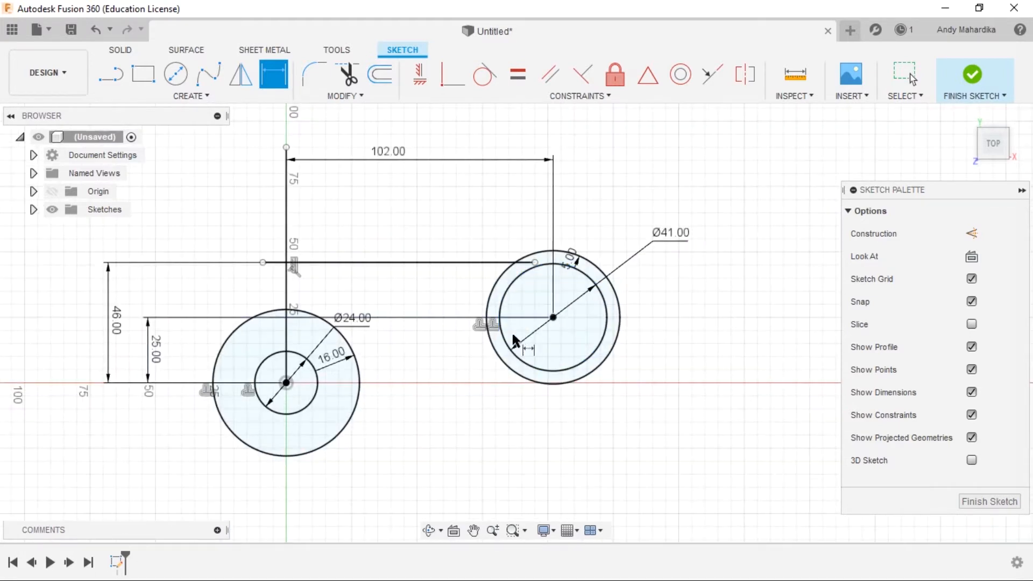
# Step: Draw a horizontal line from the lowest part of the outer fork-clamp circle to just inside the outer circle around the origin
pyautogui.press('l')
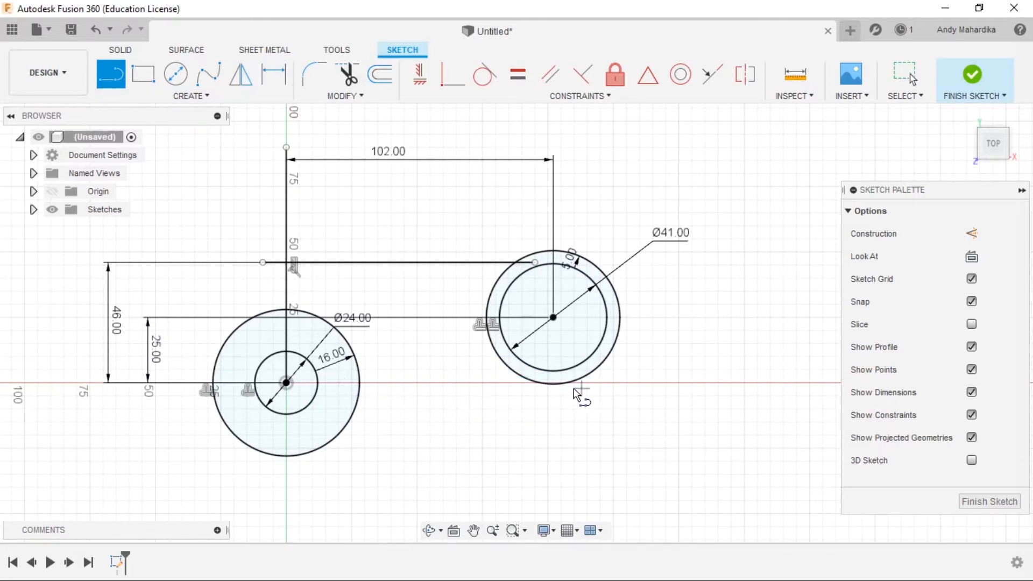
pyautogui.scroll(5, 556, 387)
pyautogui.click(540, 393)
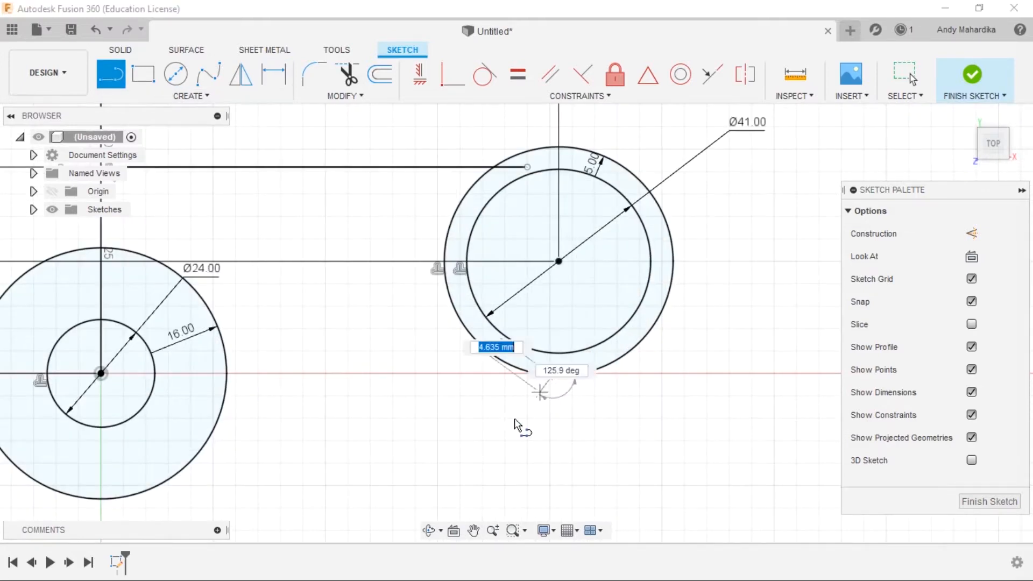
pyautogui.click(203, 376)
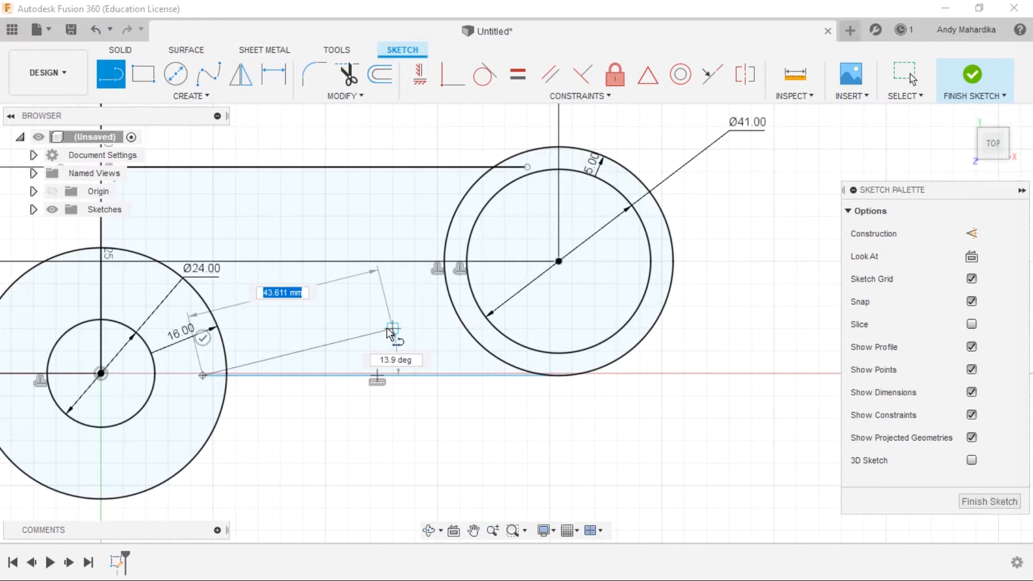
pyautogui.press('Escape')
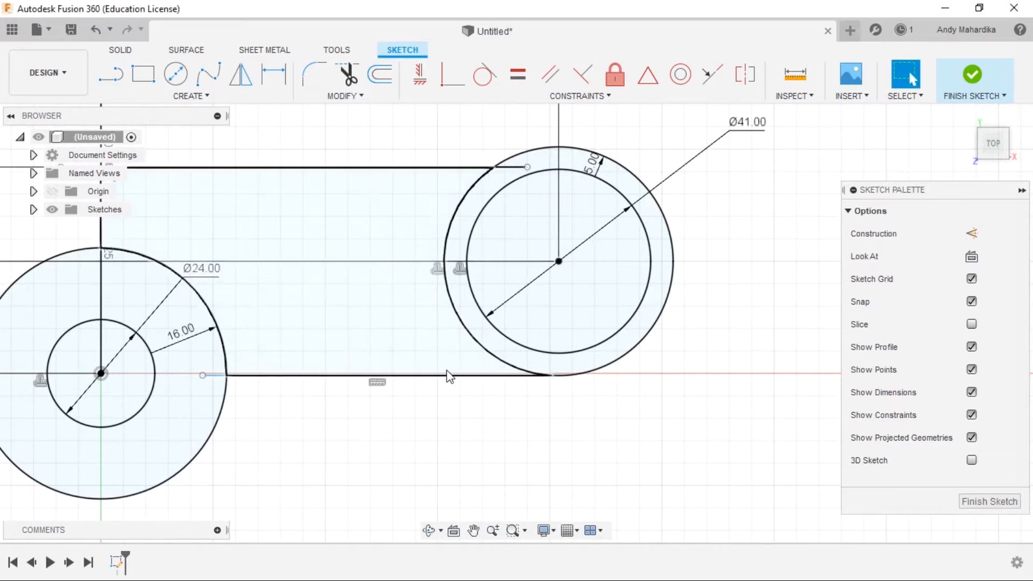
pyautogui.scroll(5, 483, 386)
pyautogui.scroll(-5, 644, 380)
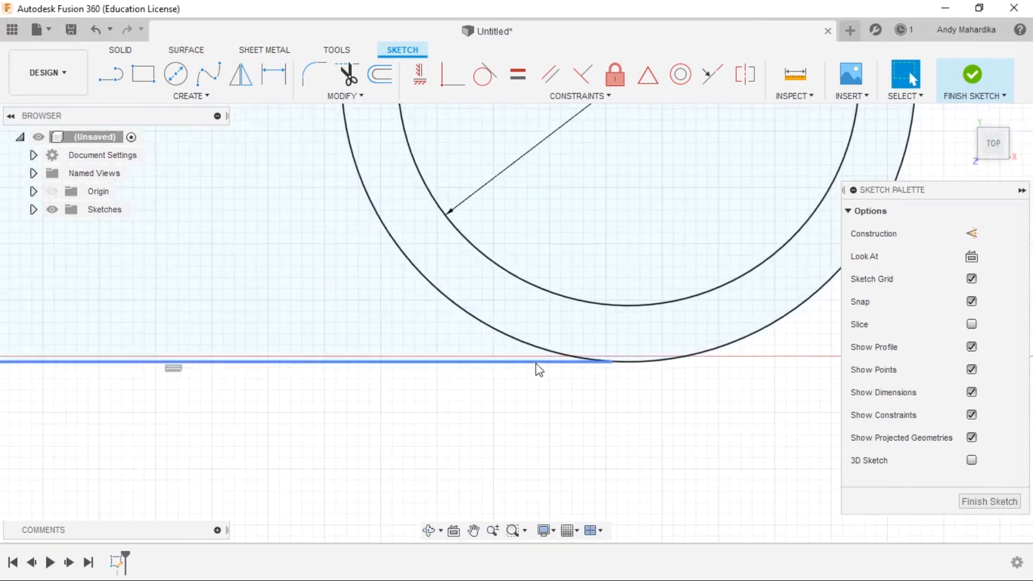
# Step: Move the lower horizontal line slightly up and further into the origin ring, with its other end on the outer fork-clamp circle
pyautogui.scroll(3, 378, 314)
pyautogui.click(481, 381)
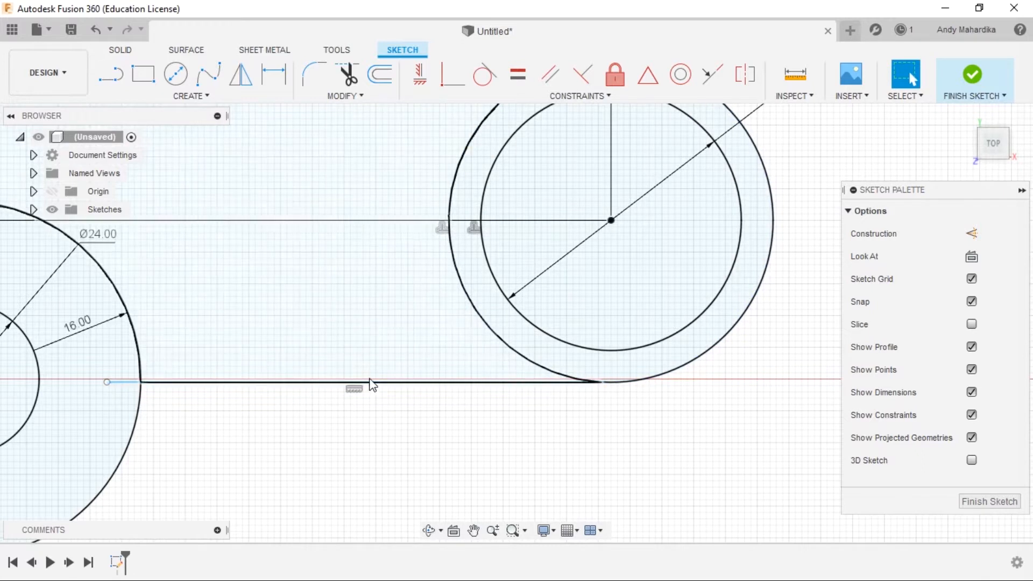
pyautogui.moveTo(373, 383); pyautogui.dragTo(323, 338)
pyautogui.moveTo(486, 364)
pyautogui.mouseDown()
pyautogui.moveTo(544, 398)
pyautogui.moveTo(644, 422)
pyautogui.moveTo(424, 399)
pyautogui.moveTo(496, 430)
pyautogui.mouseUp()
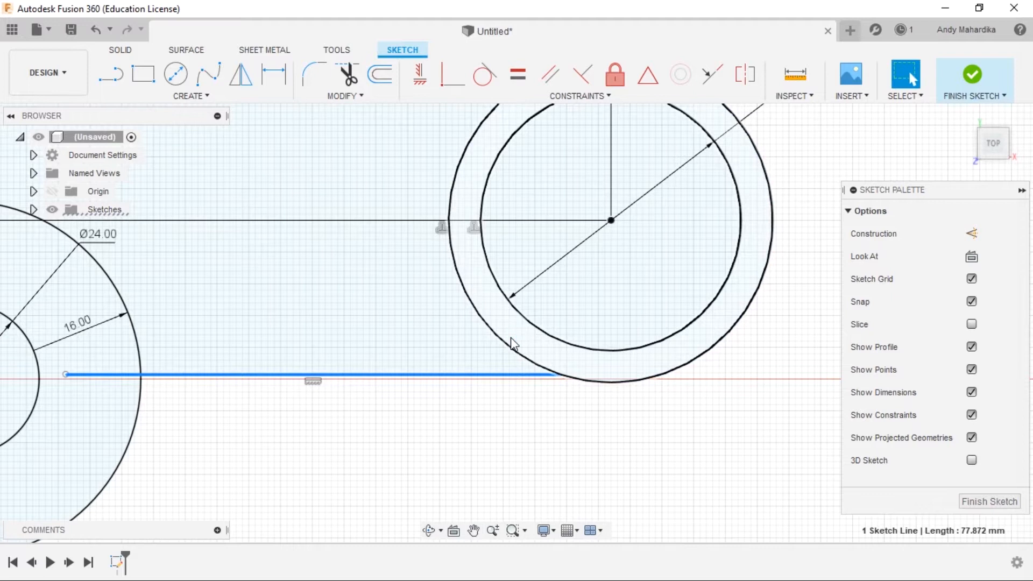
pyautogui.click(650, 379)
pyautogui.click(607, 437)
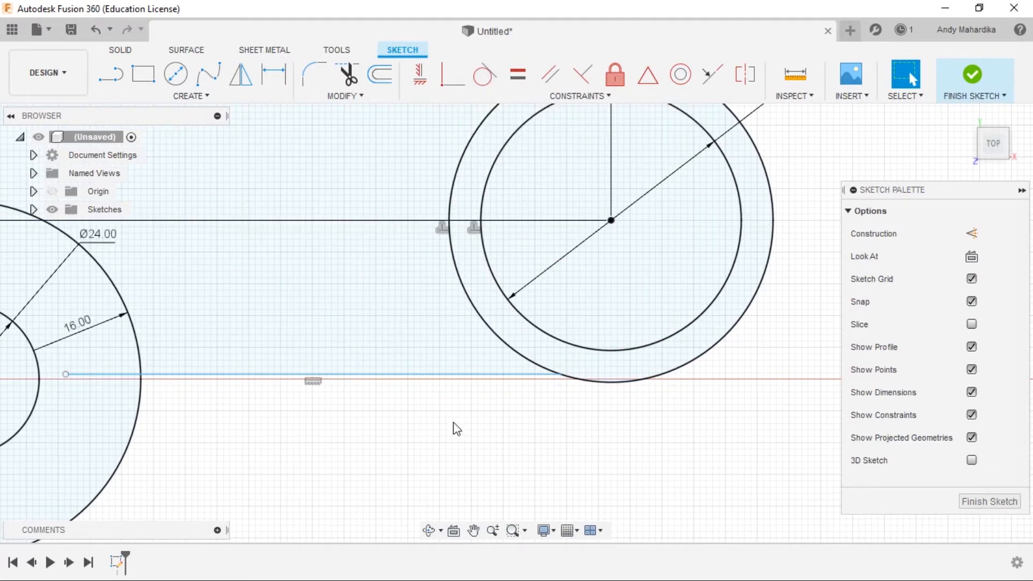
# Step: Apply a Tangent constraint between the lower horizontal line and the outer fork-clamp circle
pyautogui.click(486, 80)
pyautogui.click(577, 378)
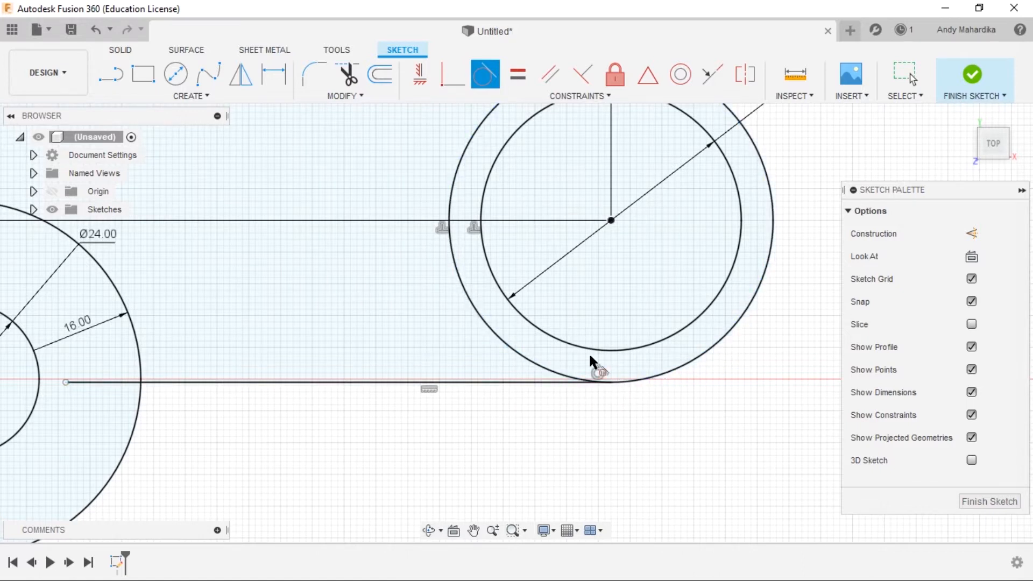
pyautogui.scroll(-3, 592, 359)
pyautogui.scroll(3, 569, 237)
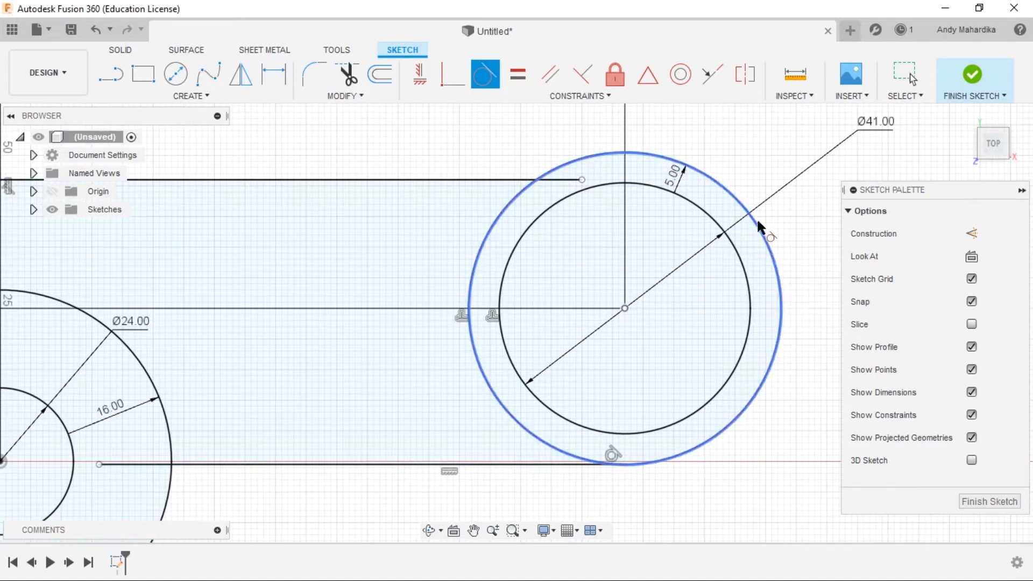
pyautogui.rightClick(394, 241)
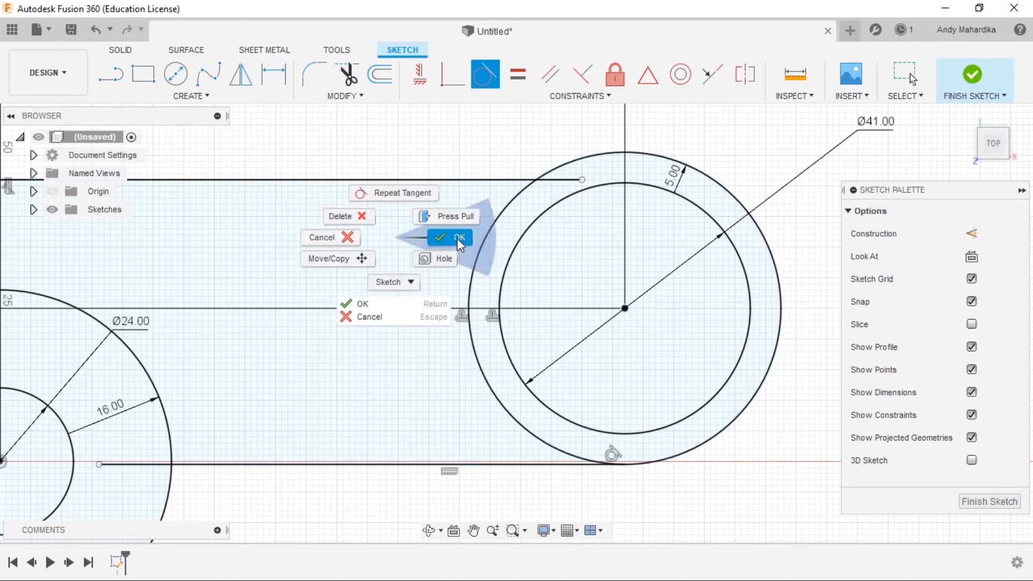
pyautogui.click(457, 238)
# Step: Set the offset between the two circles around the origin to 14 mm
pyautogui.scroll(-5, 306, 374)
pyautogui.scroll(-2, 306, 375)
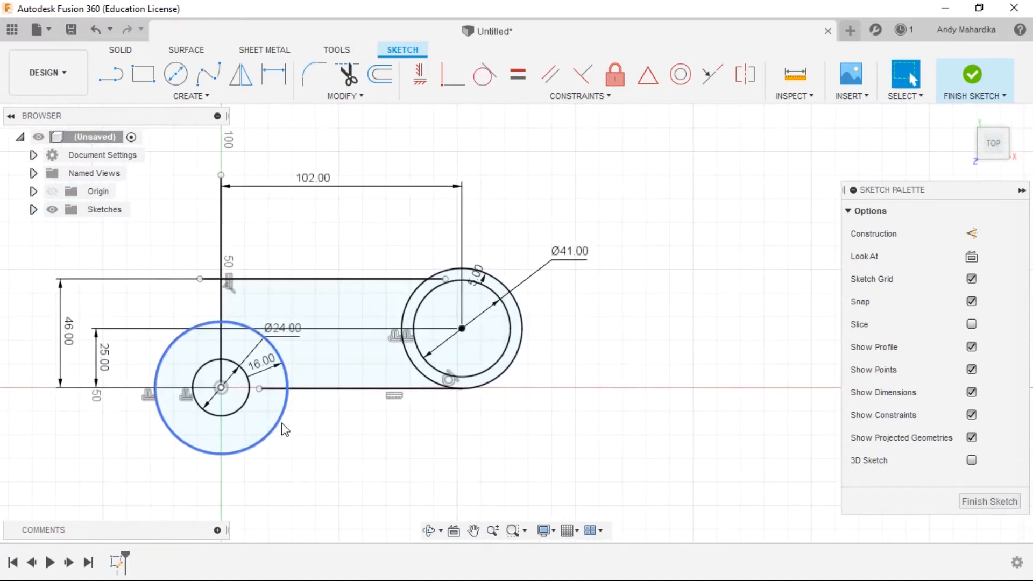
pyautogui.scroll(4, 285, 430)
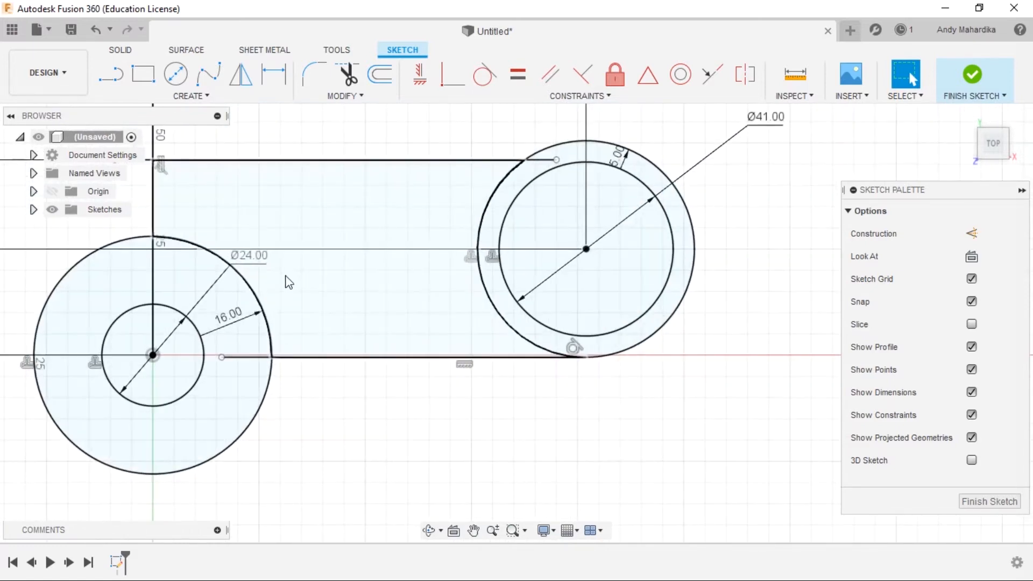
pyautogui.scroll(1, 245, 347)
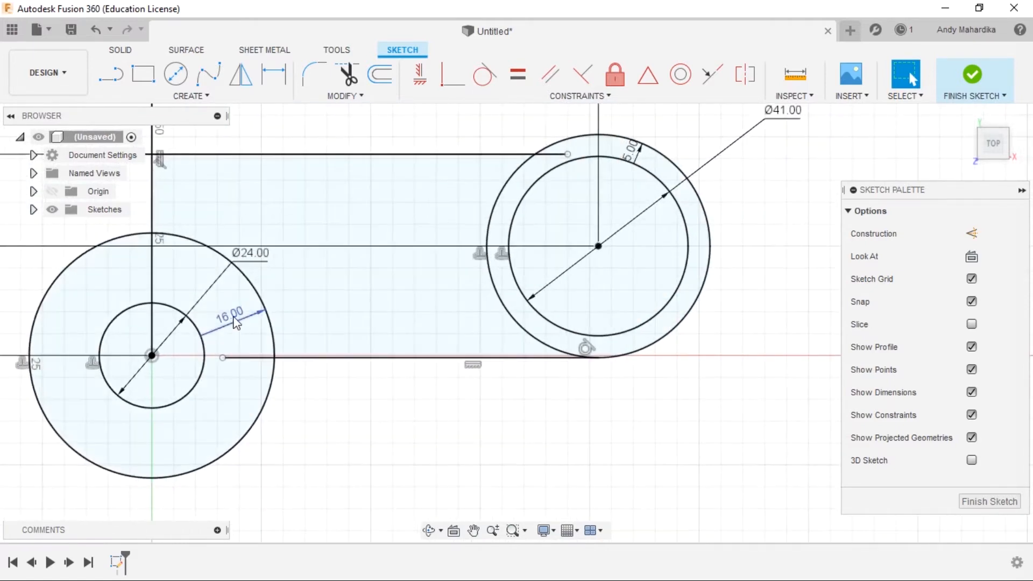
pyautogui.doubleClick(235, 318)
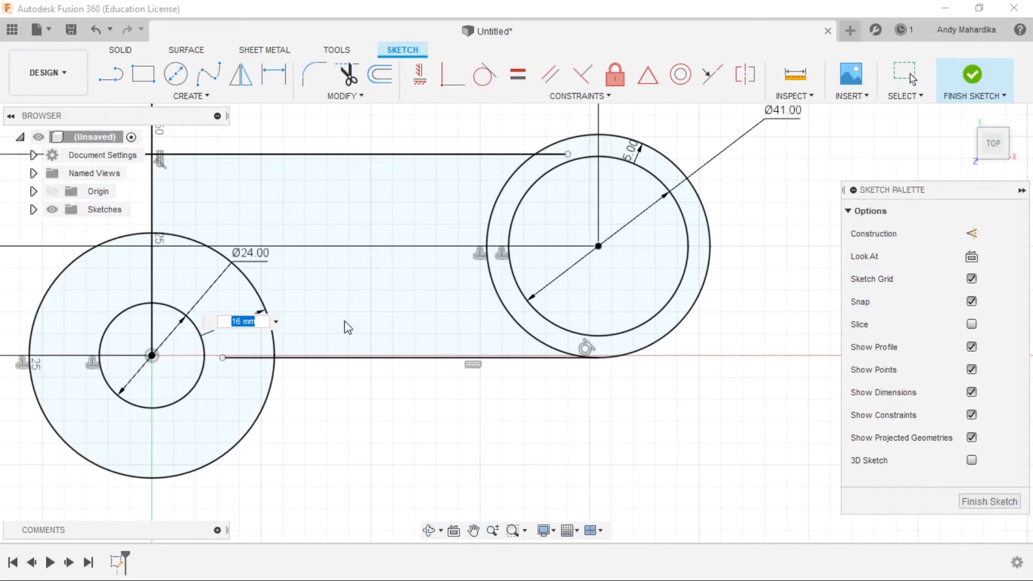
pyautogui.write('14')
pyautogui.press('Return')
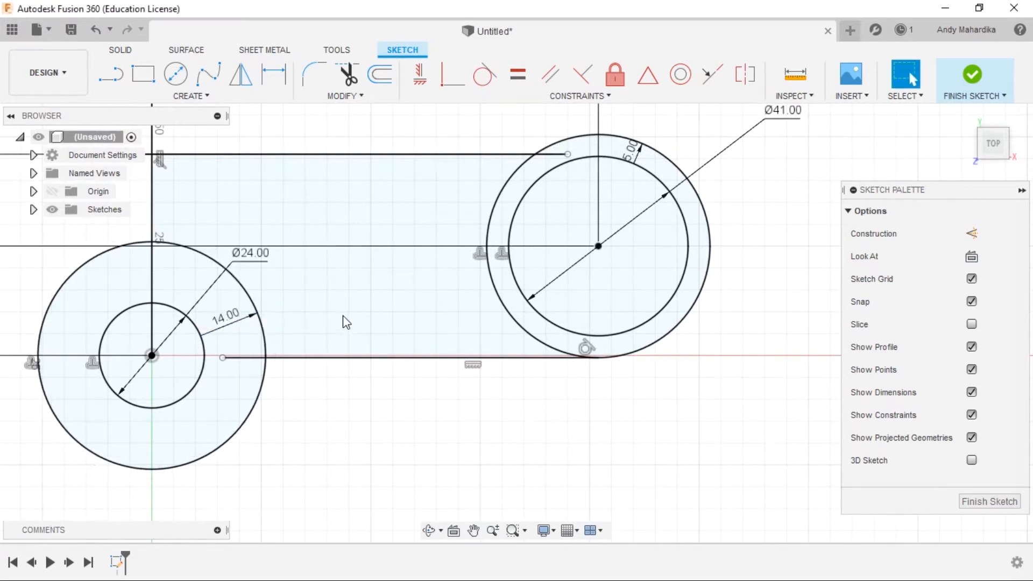
# Step: Draw a slanted line about 54 mm long at about 28° from the lower outer origin circle up across the lower horizontal line
pyautogui.click(111, 76)
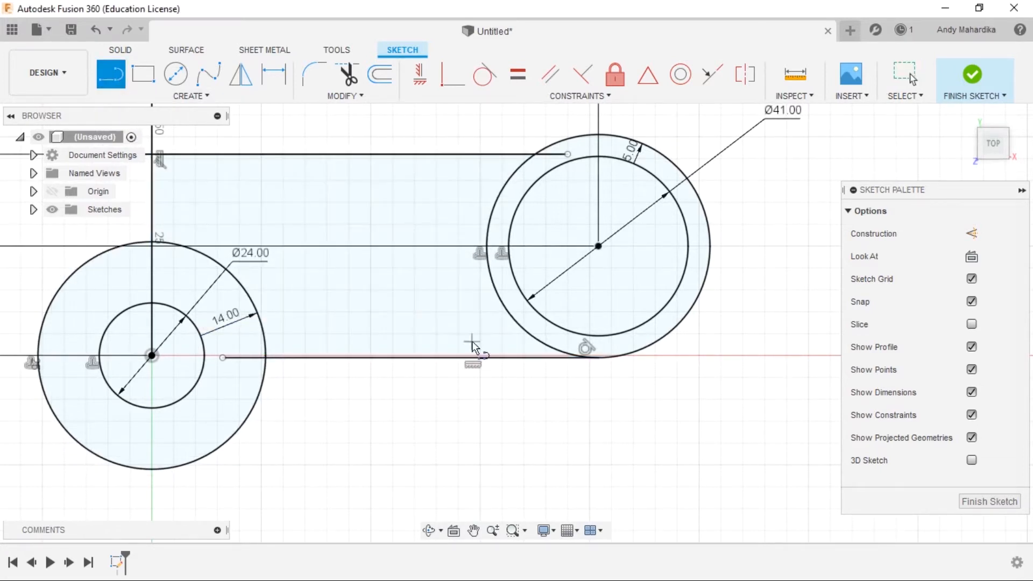
pyautogui.click(217, 448)
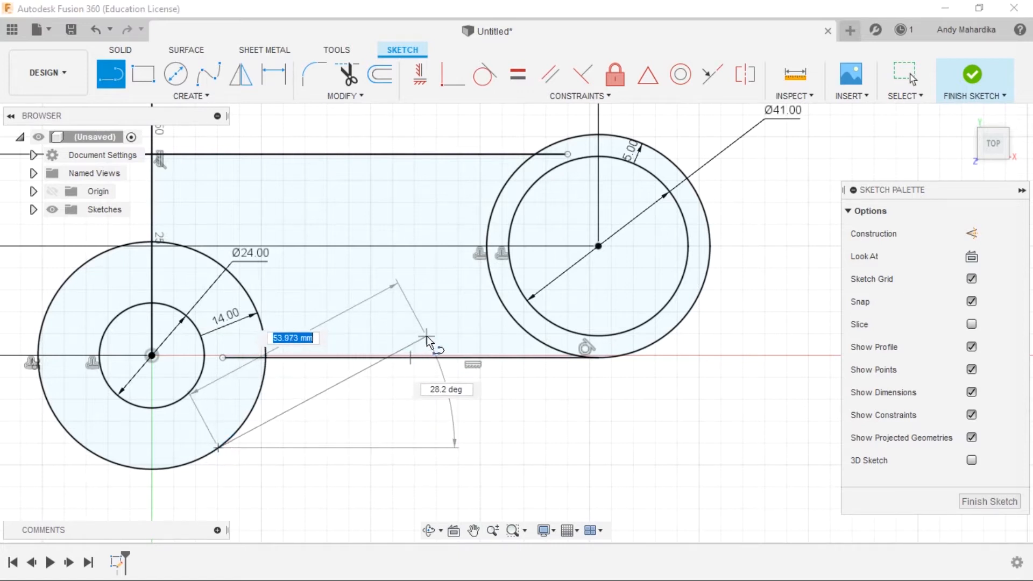
pyautogui.click(427, 334)
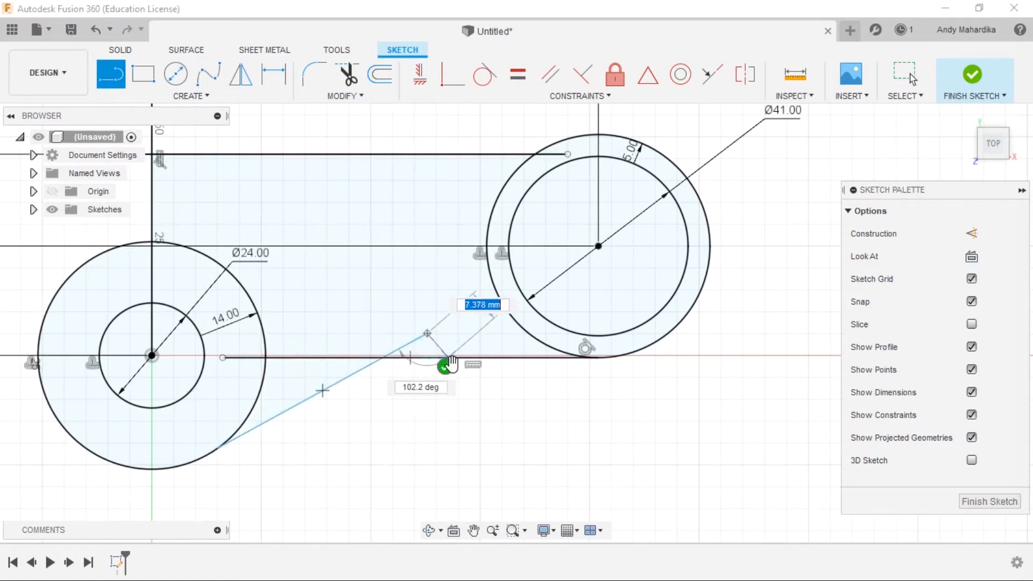
pyautogui.press('Escape')
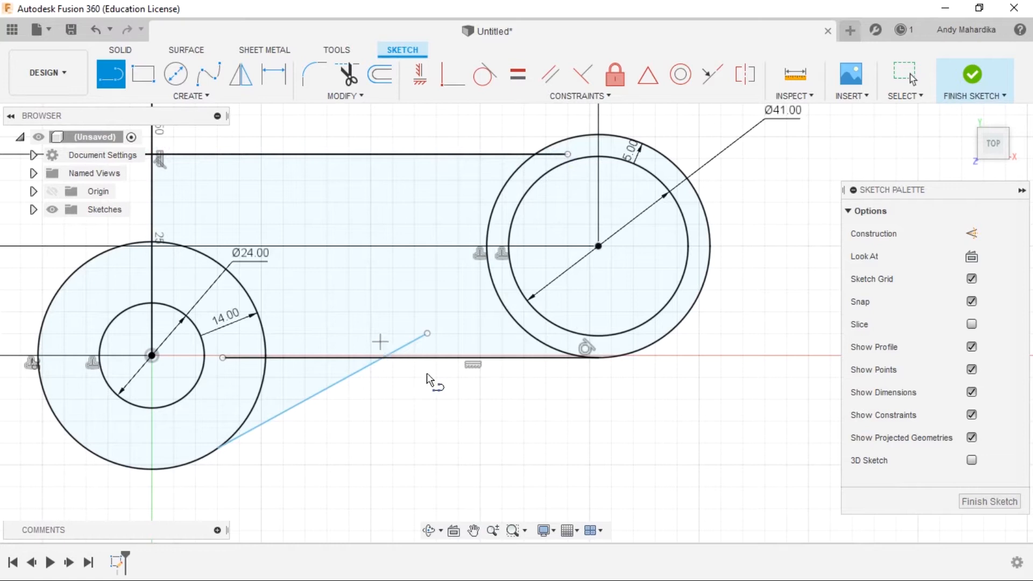
pyautogui.rightClick(410, 410)
pyautogui.click(468, 410)
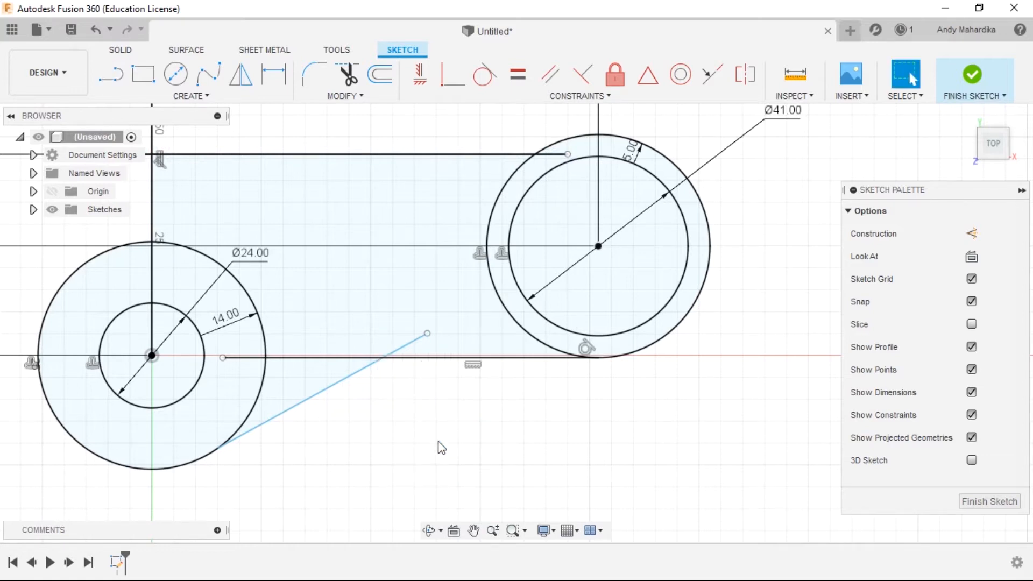
# Step: Apply a Tangent constraint between the slanted line and the outer circle around the origin
pyautogui.click(484, 73)
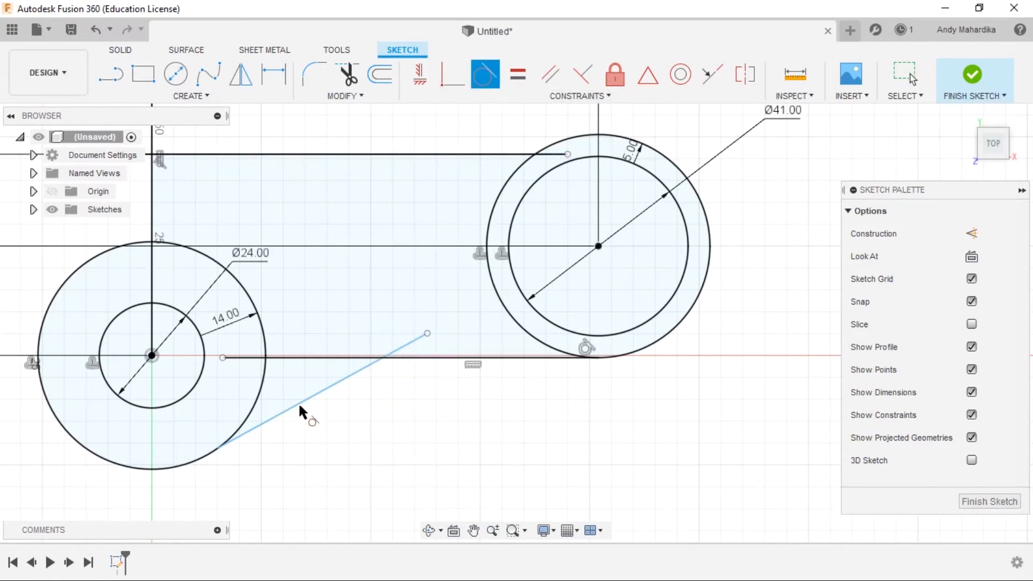
pyautogui.click(256, 403)
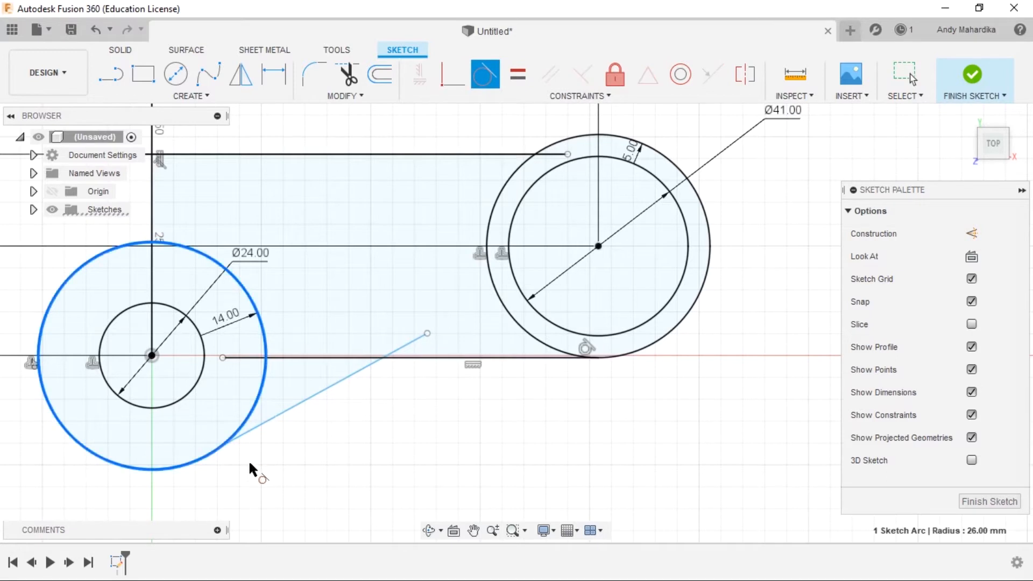
pyautogui.click(299, 402)
pyautogui.scroll(2, 425, 401)
pyautogui.rightClick(408, 417)
pyautogui.click(447, 417)
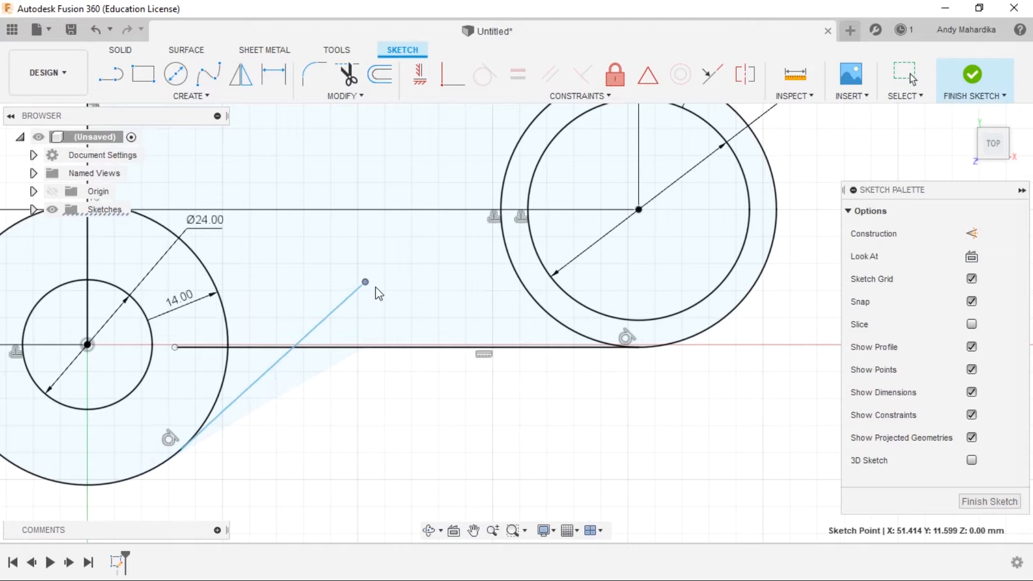
# Step: Move the slanted line's free end near the fork-clamp ring, just above the lower horizontal line, at about X 78.3 and Y 3.5 mm
pyautogui.moveTo(430, 310); pyautogui.dragTo(342, 277)
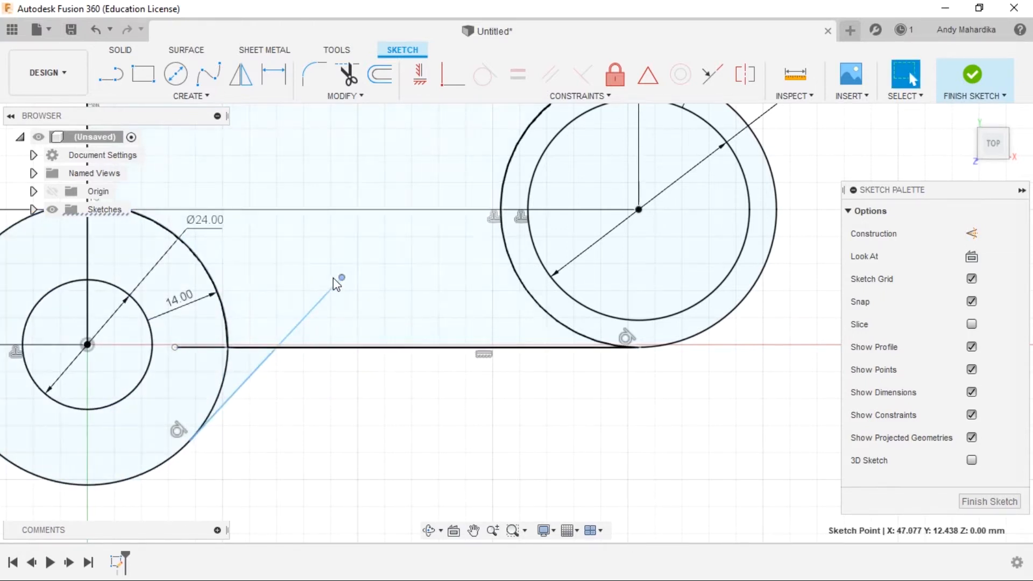
pyautogui.moveTo(341, 277); pyautogui.dragTo(414, 252)
pyautogui.moveTo(571, 254); pyautogui.dragTo(511, 329)
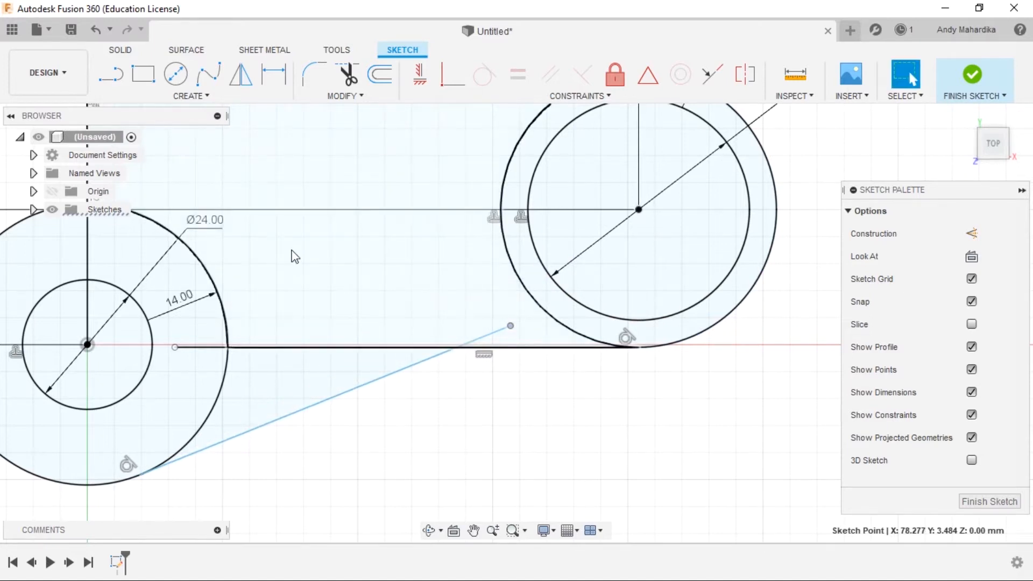
# Step: Trim the lower horizontal line on the origin side of its crossing with the slanted line, and the slanted line's end beyond the crossing
pyautogui.press('t')
pyautogui.click(207, 347)
pyautogui.click(487, 333)
pyautogui.click(376, 348)
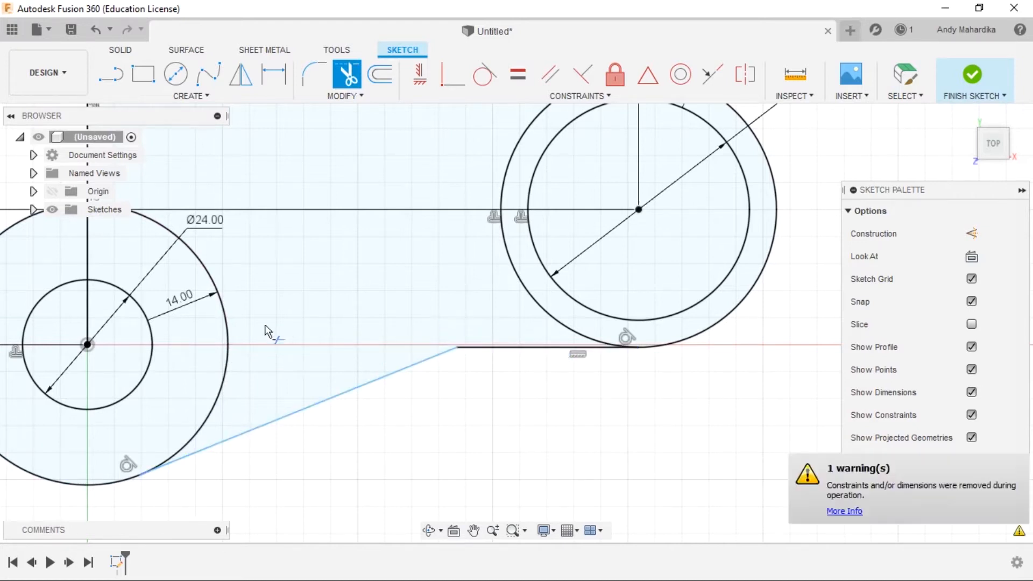
# Step: Dimension the horizontal distance from the origin to the corner of the slanted and lower horizontal lines and set it to 68 mm
pyautogui.press('d')
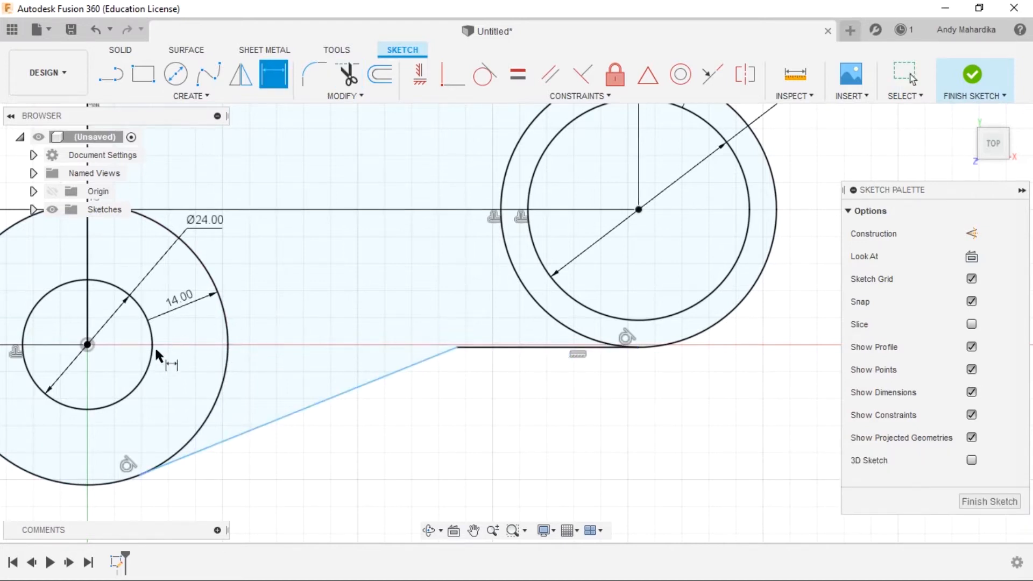
pyautogui.click(86, 343)
pyautogui.click(458, 348)
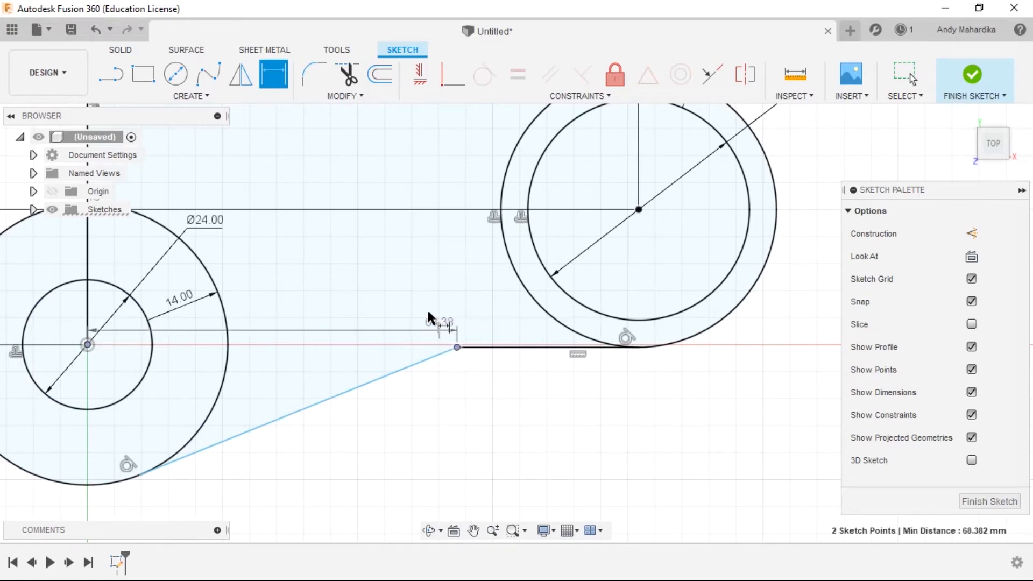
pyautogui.click(317, 256)
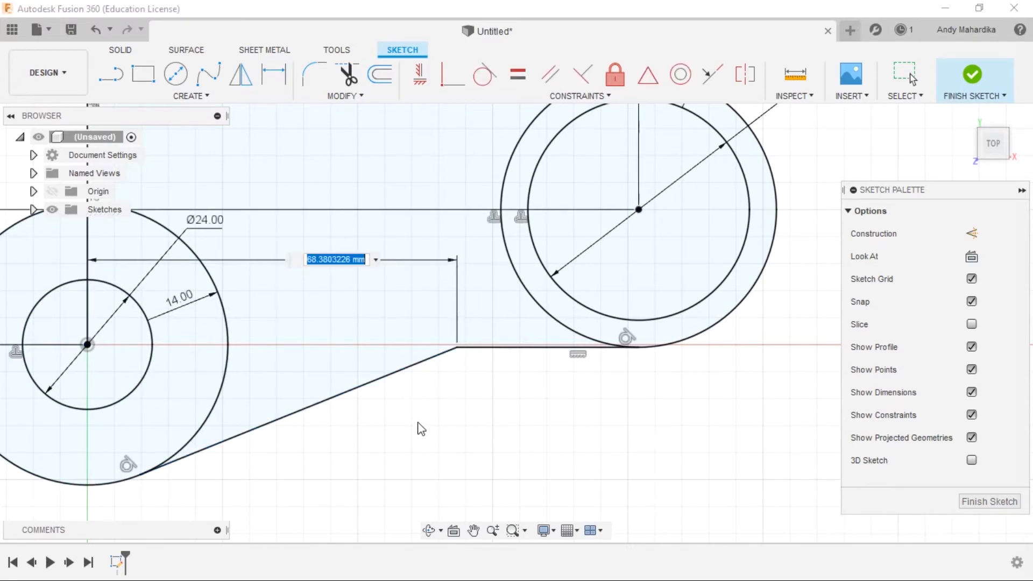
pyautogui.write('68')
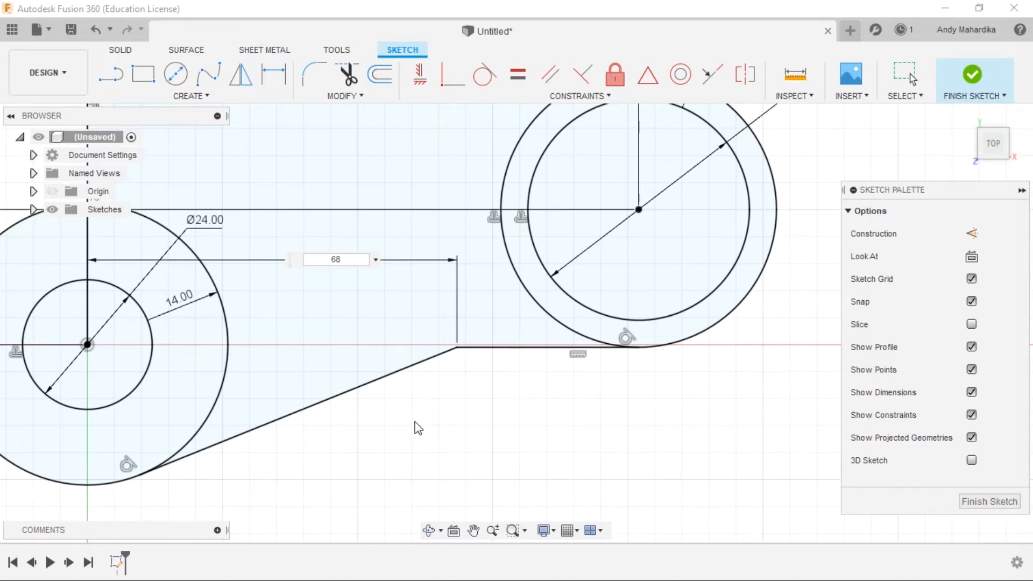
pyautogui.press('Return')
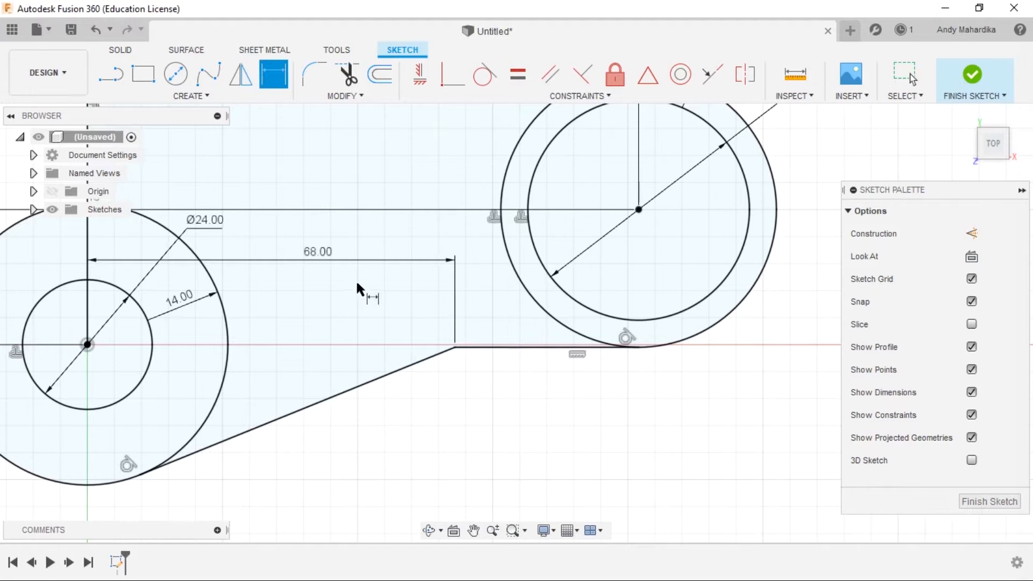
# Step: Change the horizontal distance between the origin and the lower outline corner to 70 mm
pyautogui.doubleClick(322, 252)
pyautogui.write('70')
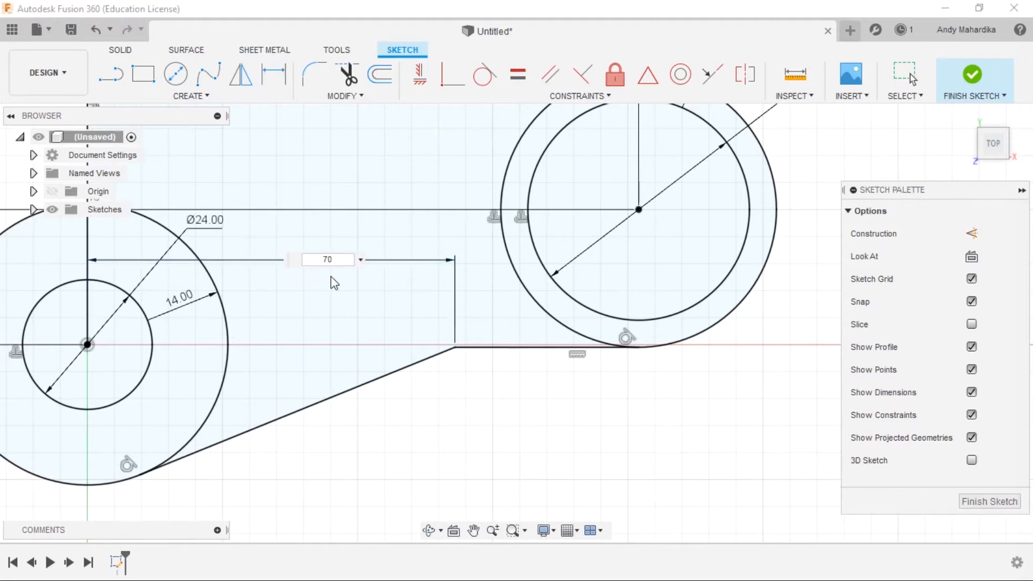
pyautogui.press('Return')
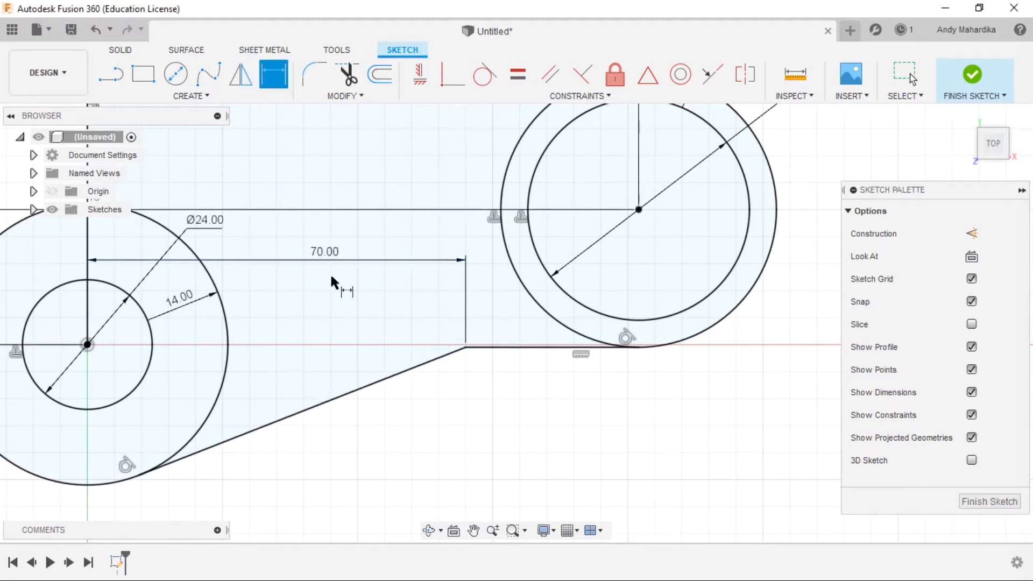
# Step: Trim both overhanging ends of the upper horizontal line and the arcs of the two outer circles that lie inside the outline
pyautogui.scroll(-4, 387, 315)
pyautogui.scroll(3, 285, 232)
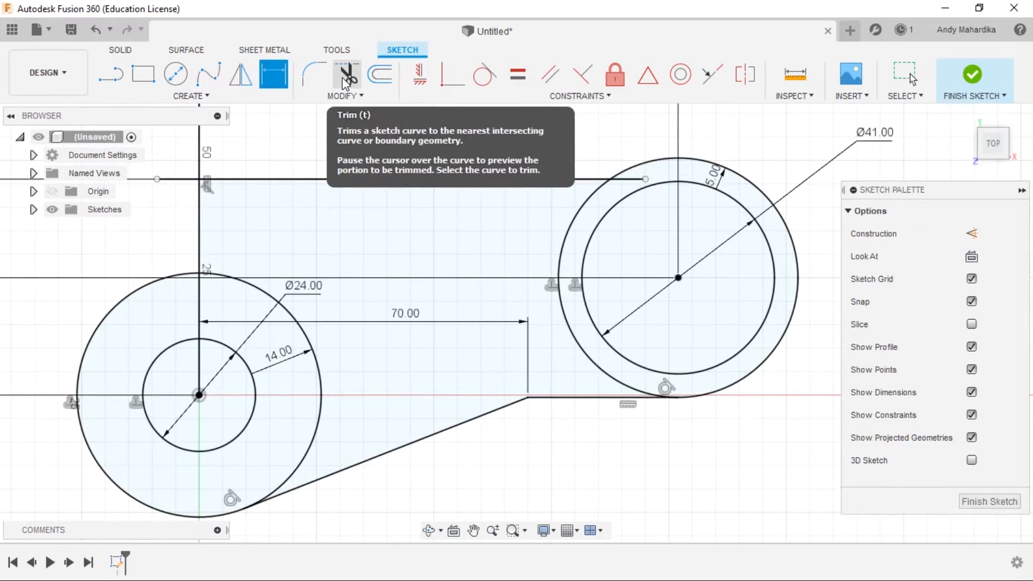
pyautogui.press('t')
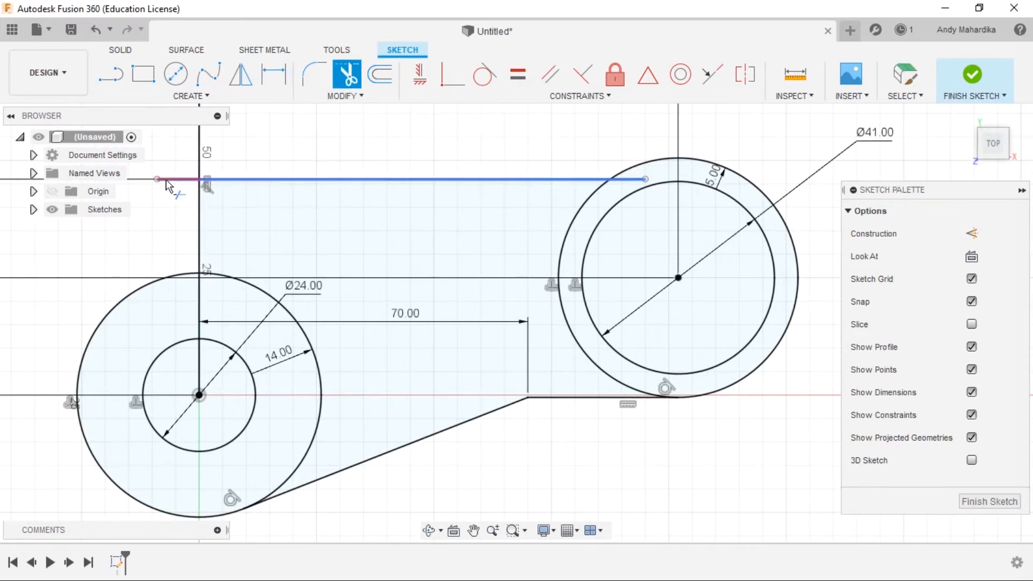
pyautogui.click(181, 183)
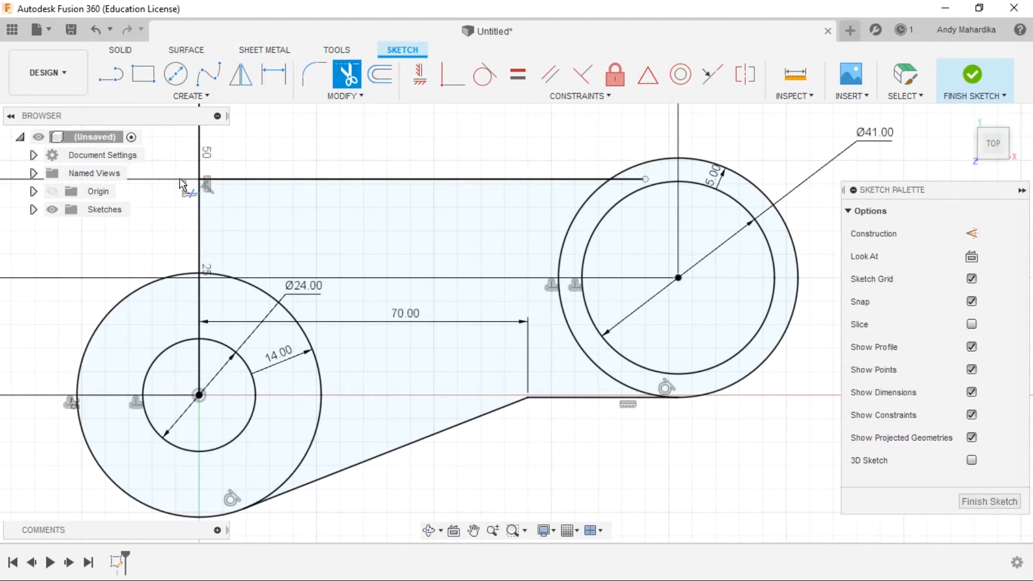
pyautogui.click(628, 181)
pyautogui.click(568, 232)
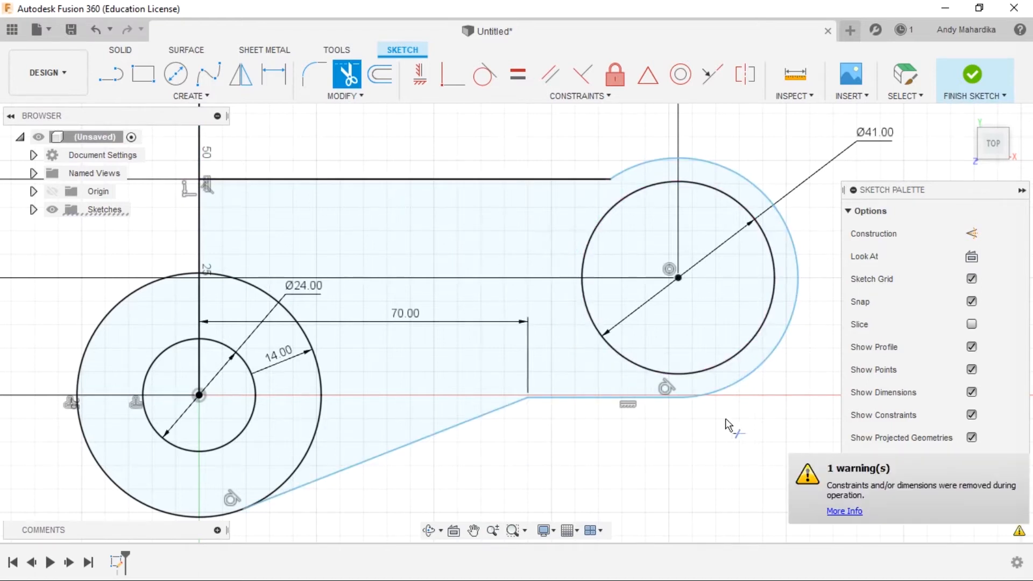
pyautogui.click(293, 322)
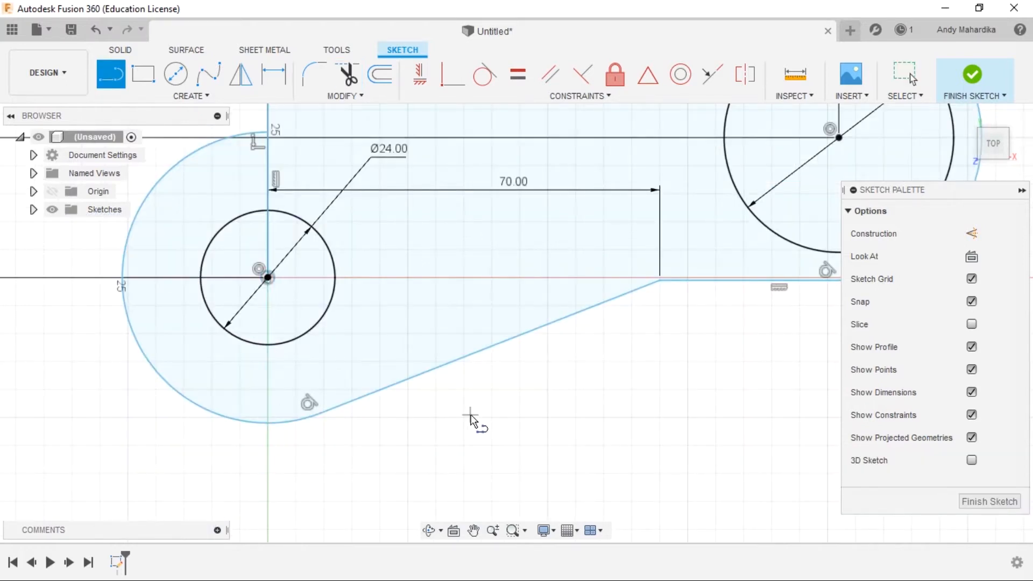
# Step: Draw a vertical line from the origin downward, ending below the outline's lower arc
pyautogui.click(267, 277)
pyautogui.click(267, 473)
pyautogui.rightClick(380, 471)
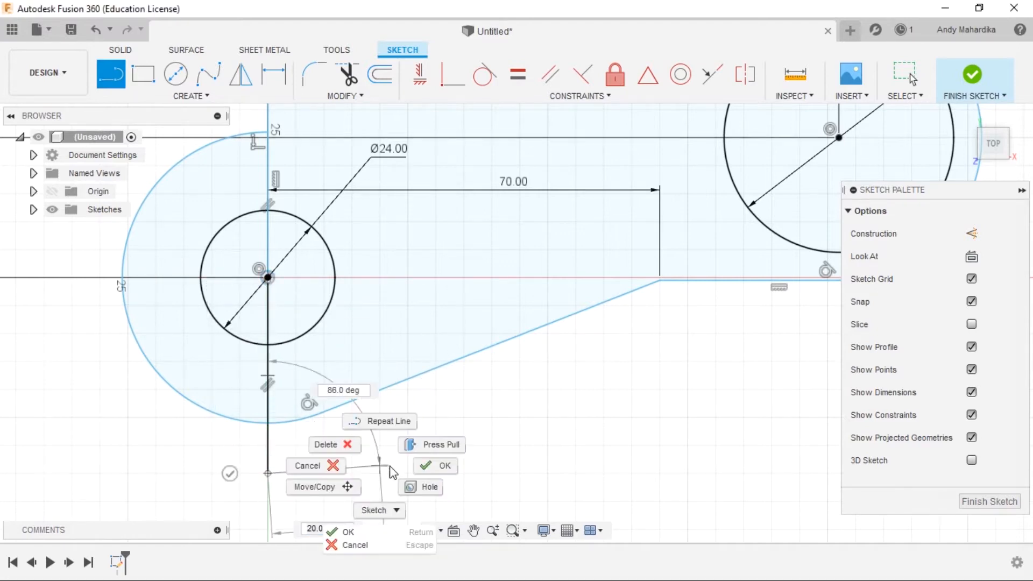
pyautogui.click(434, 462)
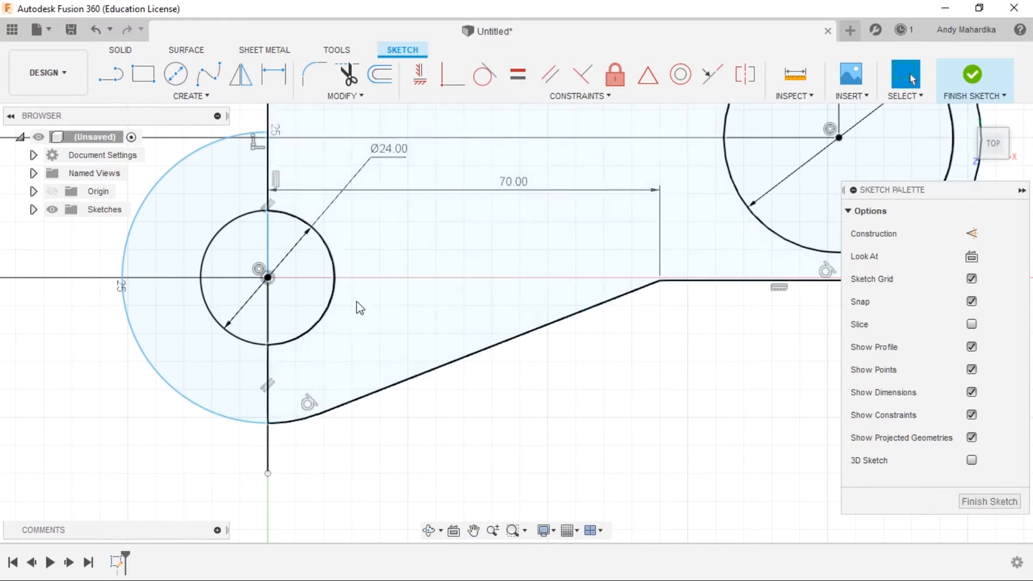
# Step: Trim the halves of the outer circle and the 24 mm circle that lie outside the vertical centreline through the origin
pyautogui.press('t')
pyautogui.click(208, 151)
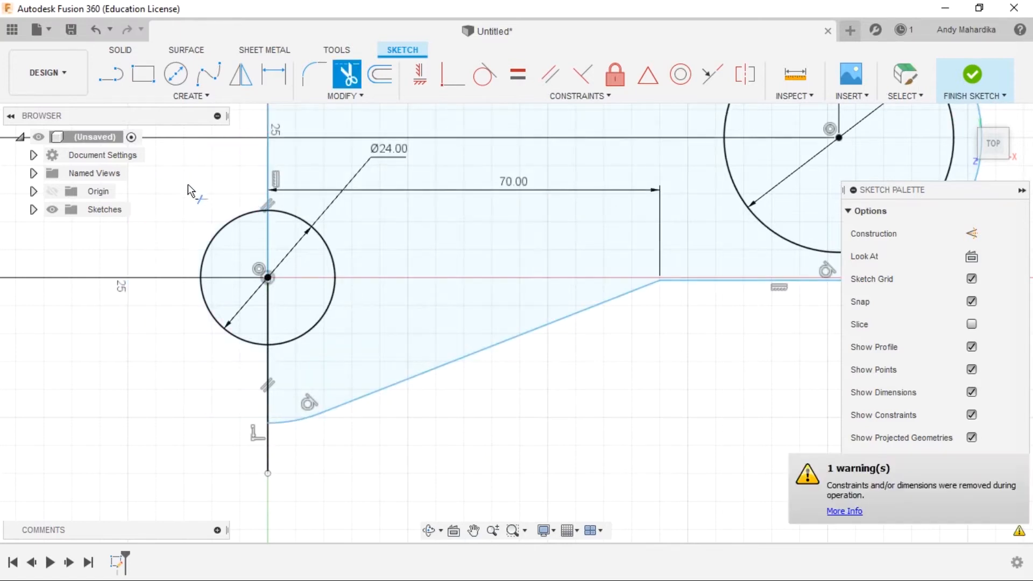
pyautogui.click(222, 234)
# Step: Sketch a long, narrow centre rectangle with its centre directly below the centre of the 41 mm circle
pyautogui.scroll(-3, 404, 356)
pyautogui.scroll(-2, 405, 355)
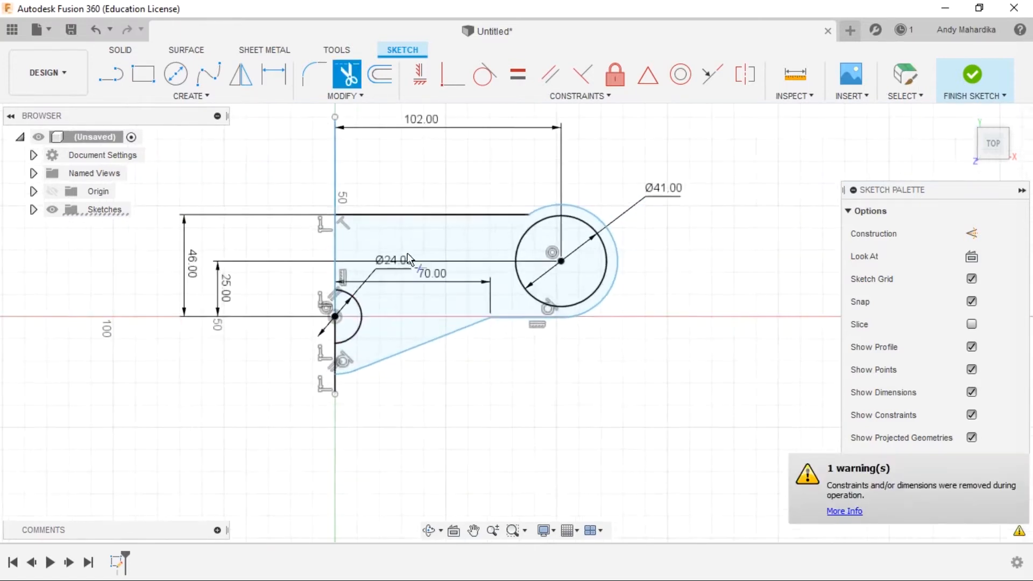
pyautogui.scroll(4, 423, 253)
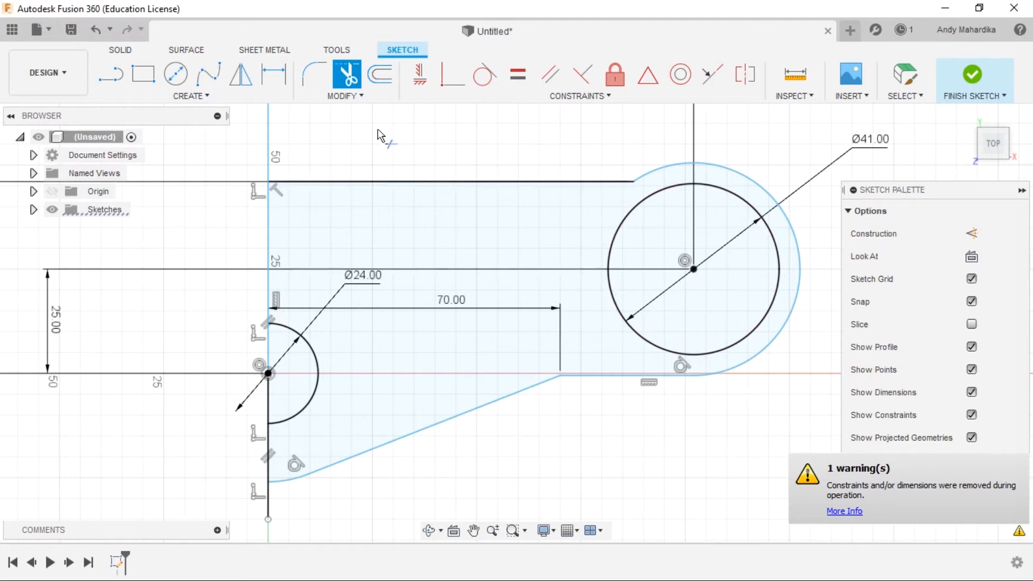
pyautogui.click(187, 100)
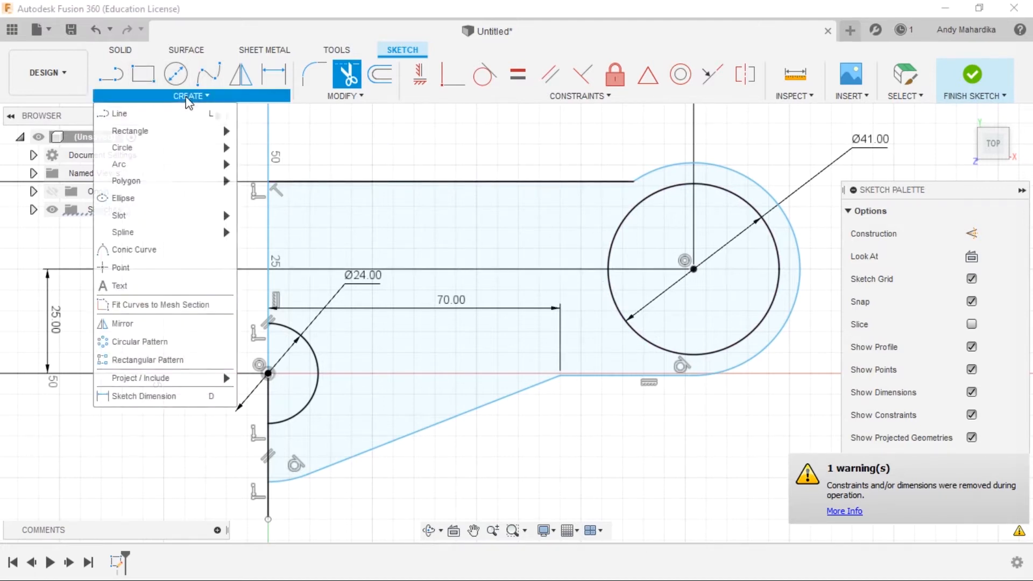
pyautogui.moveTo(194, 134)
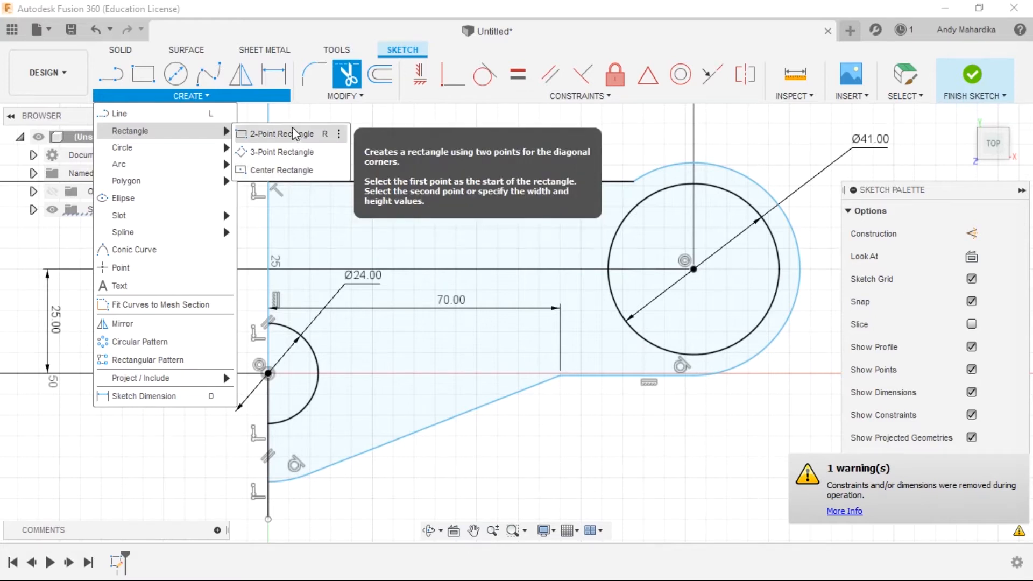
pyautogui.click(275, 171)
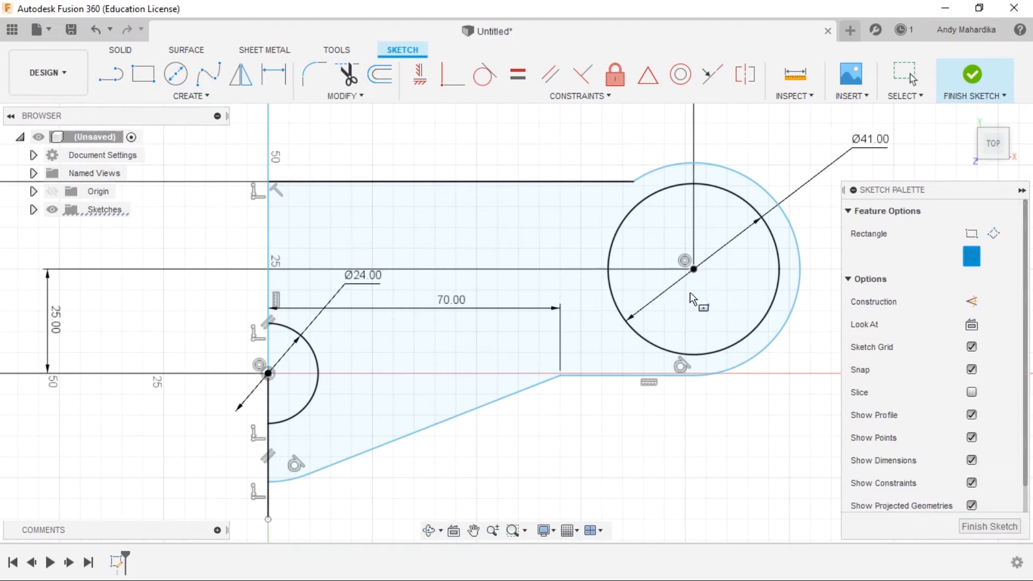
pyautogui.click(694, 307)
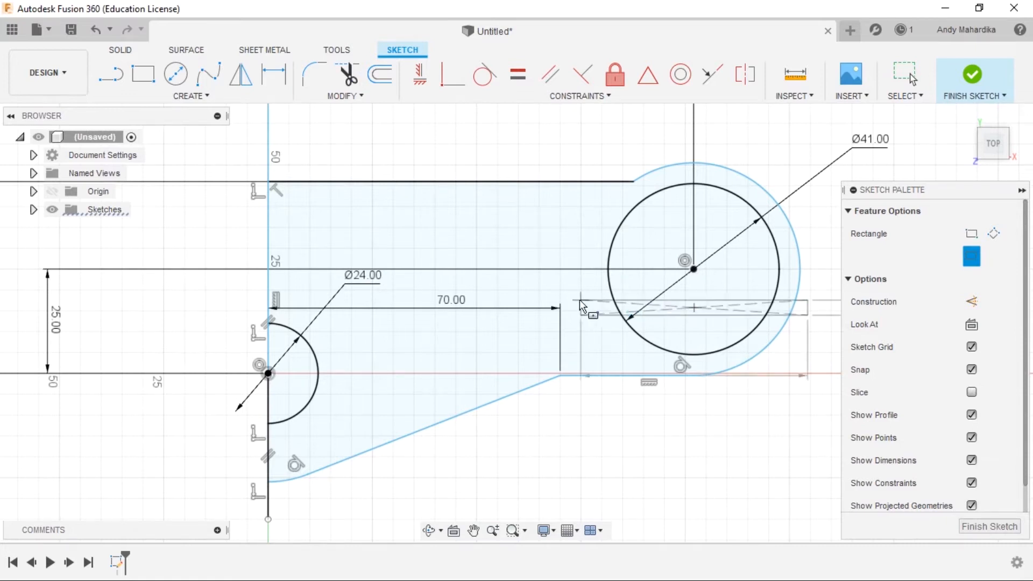
pyautogui.click(539, 291)
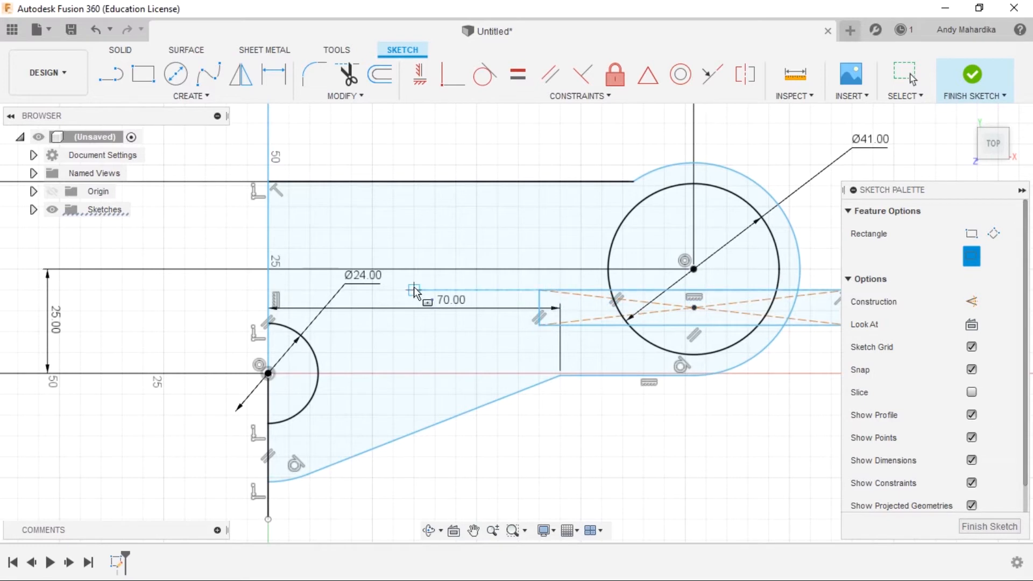
# Step: Try a two-point rectangle above the upper horizontal outline line and undo it
pyautogui.click(149, 74)
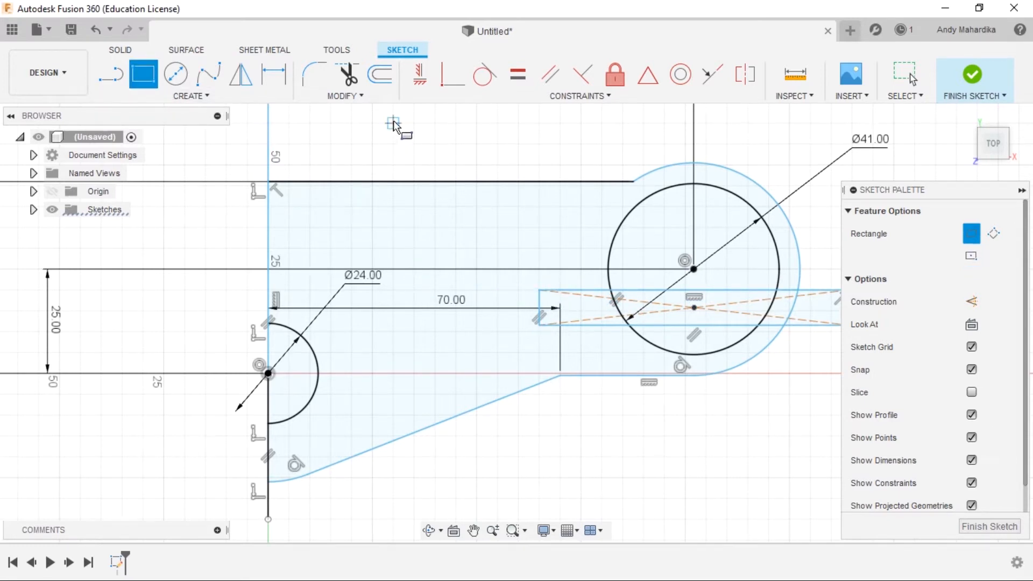
pyautogui.click(393, 124)
pyautogui.click(570, 160)
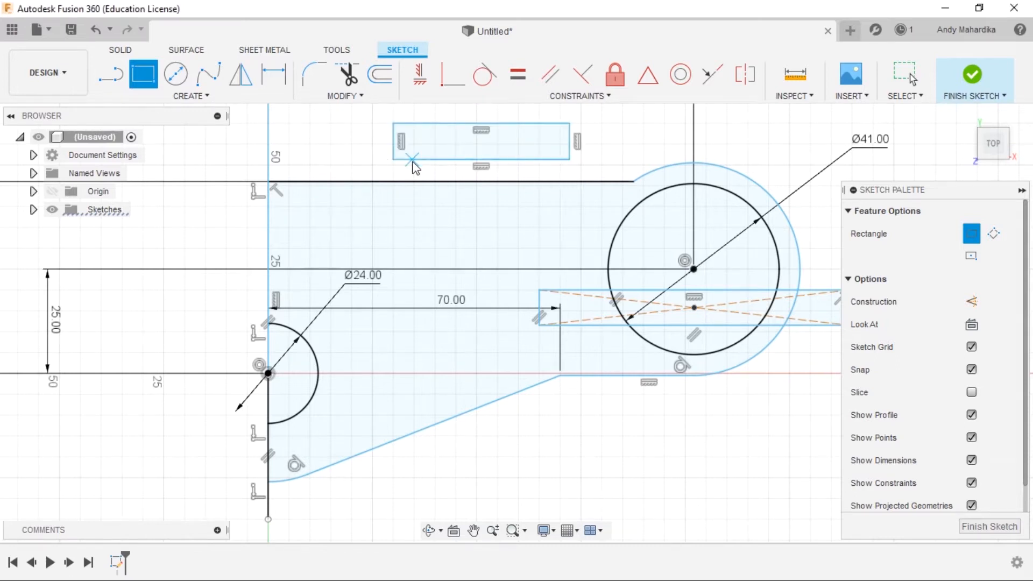
pyautogui.press('Escape')
pyautogui.rightClick(325, 145)
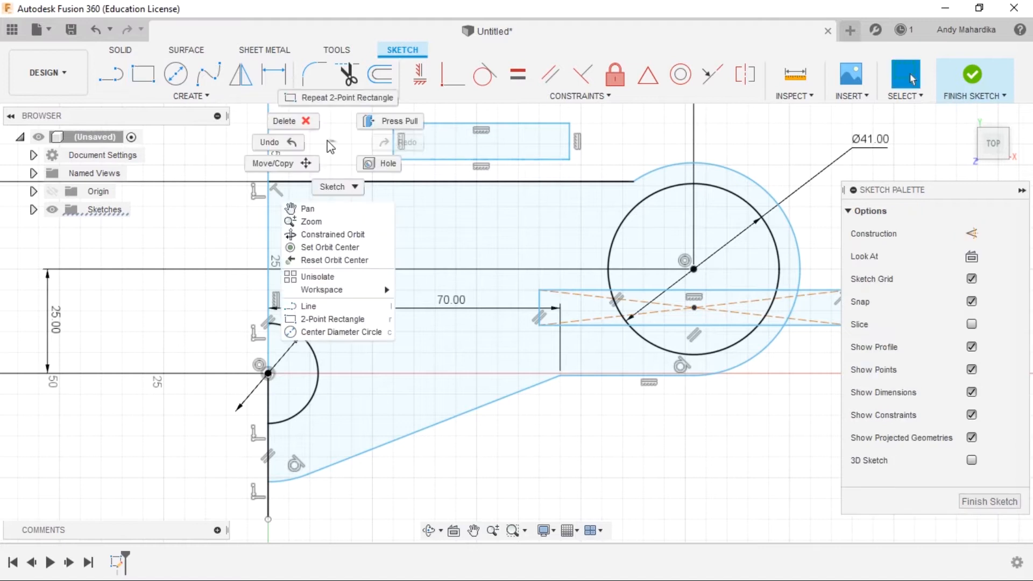
pyautogui.click(301, 150)
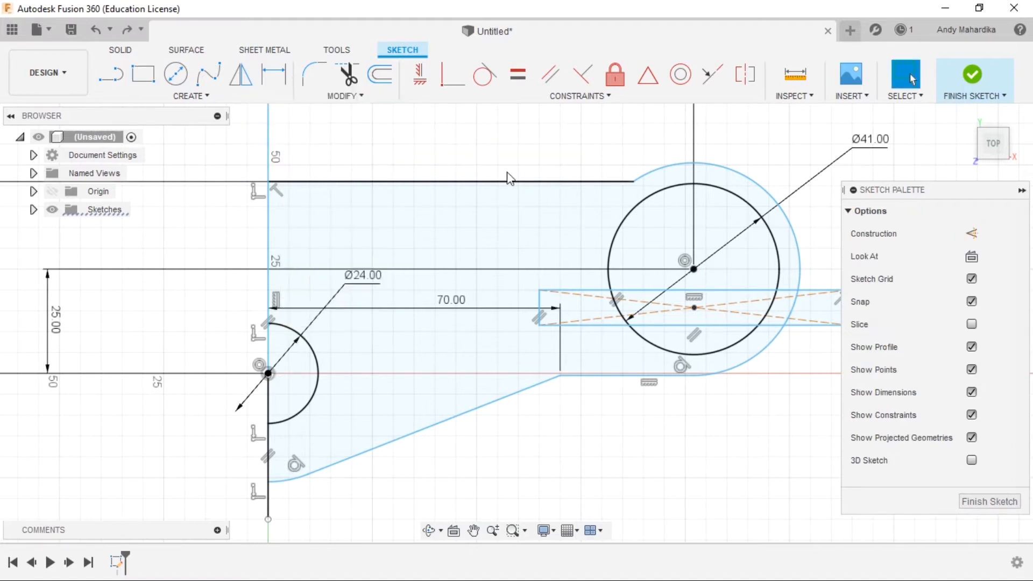
# Step: Stretch the centre rectangle to about 87 by 9 mm and move its centre point onto the centre of the 41 mm circle
pyautogui.moveTo(694, 308)
pyautogui.mouseDown()
pyautogui.moveTo(694, 278)
pyautogui.moveTo(697, 323)
pyautogui.mouseUp()
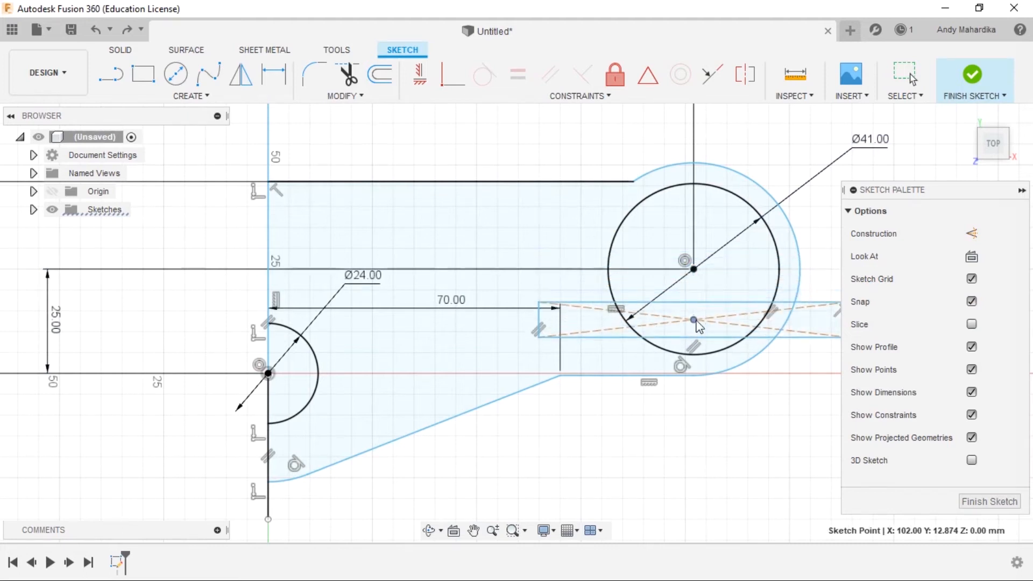
pyautogui.click(687, 318)
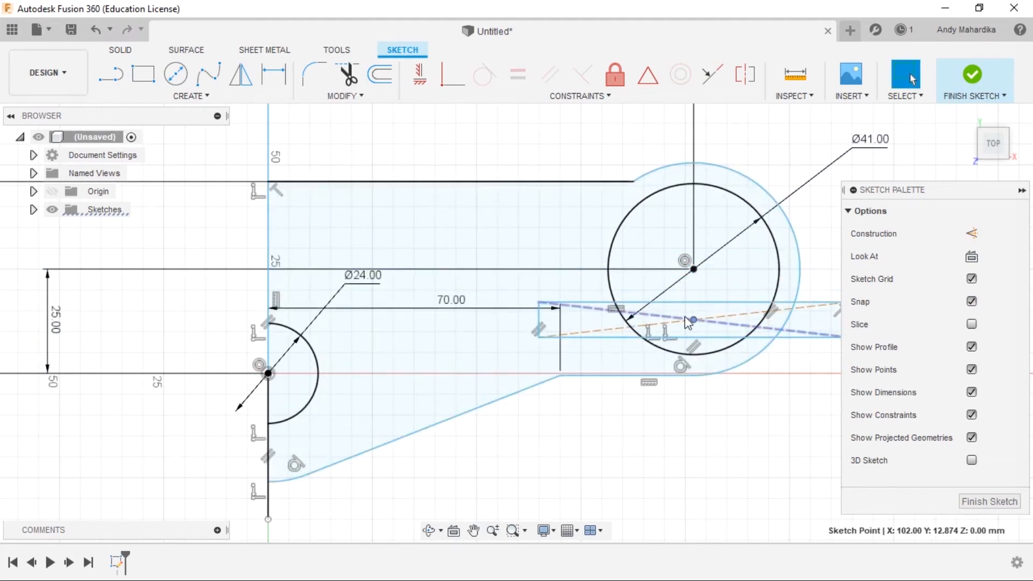
pyautogui.click(698, 327)
pyautogui.moveTo(698, 327); pyautogui.dragTo(664, 457)
pyautogui.moveTo(510, 440); pyautogui.dragTo(564, 425)
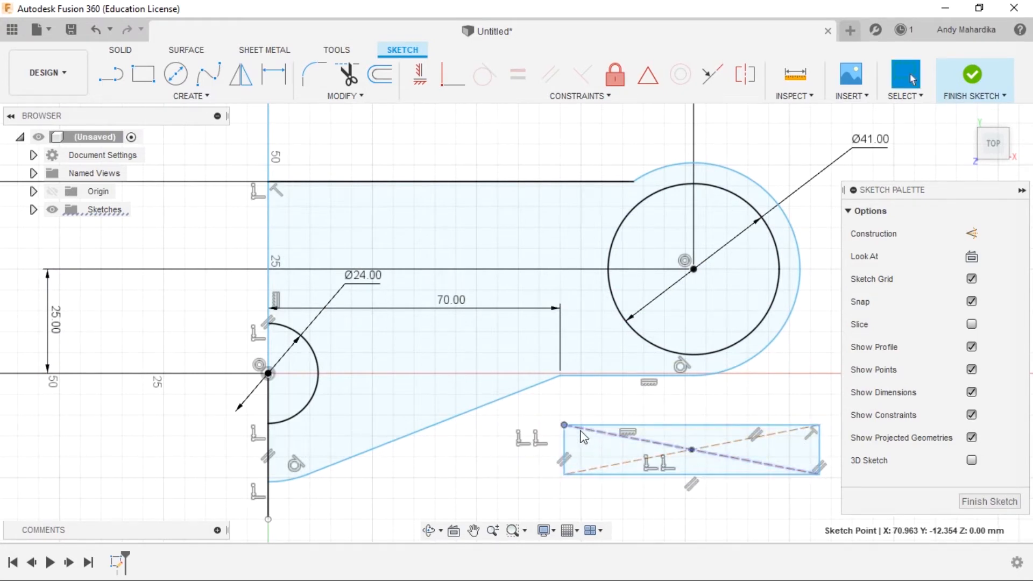
pyautogui.moveTo(564, 425); pyautogui.dragTo(456, 437)
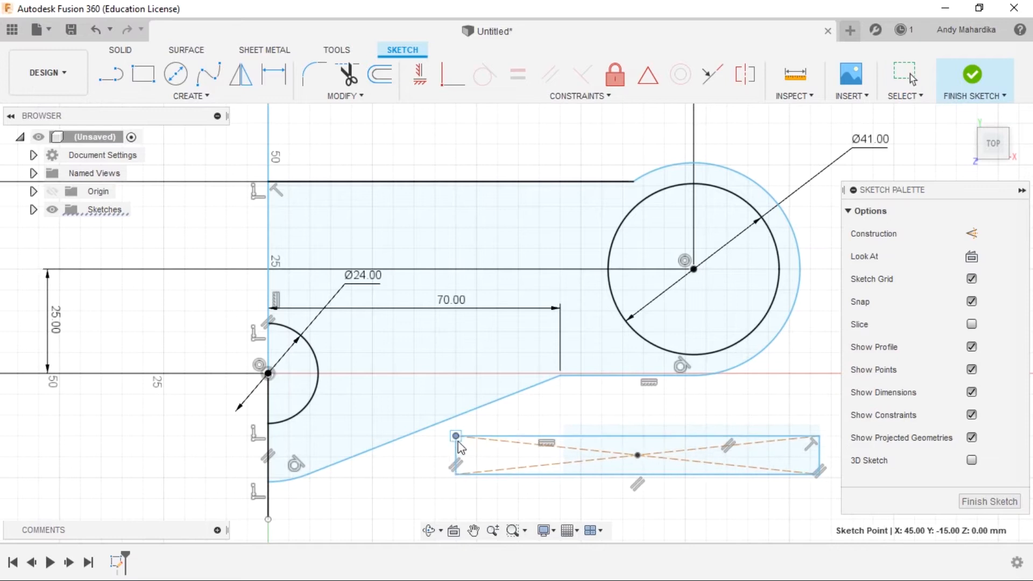
pyautogui.click(639, 456)
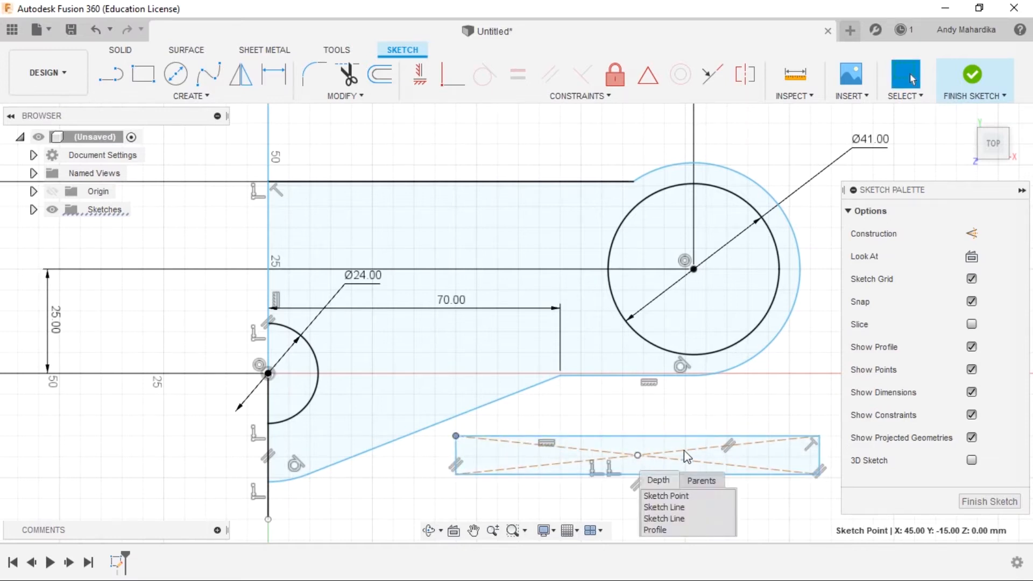
pyautogui.moveTo(637, 455); pyautogui.dragTo(694, 275)
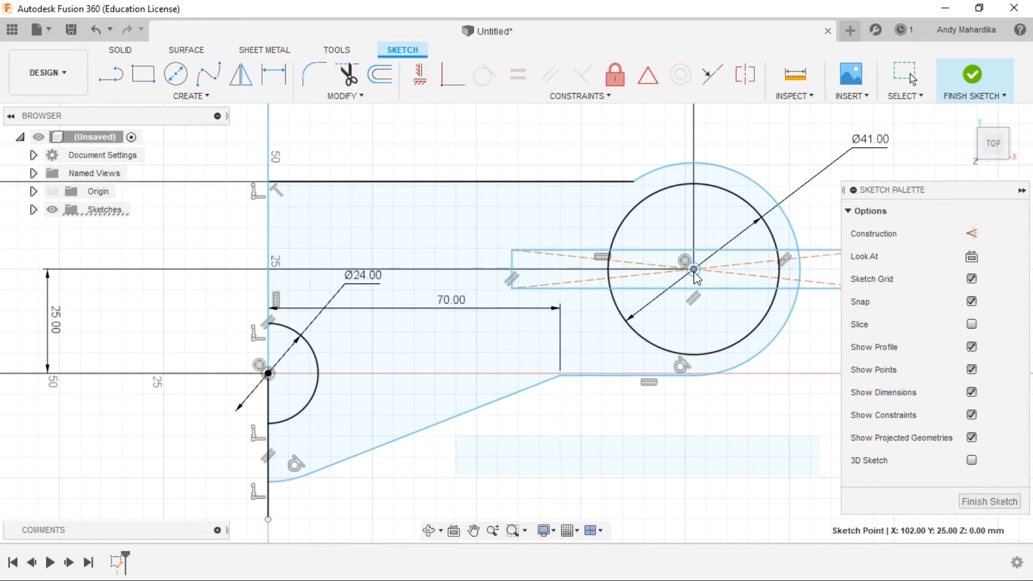
pyautogui.scroll(-2, 694, 277)
pyautogui.scroll(4, 578, 275)
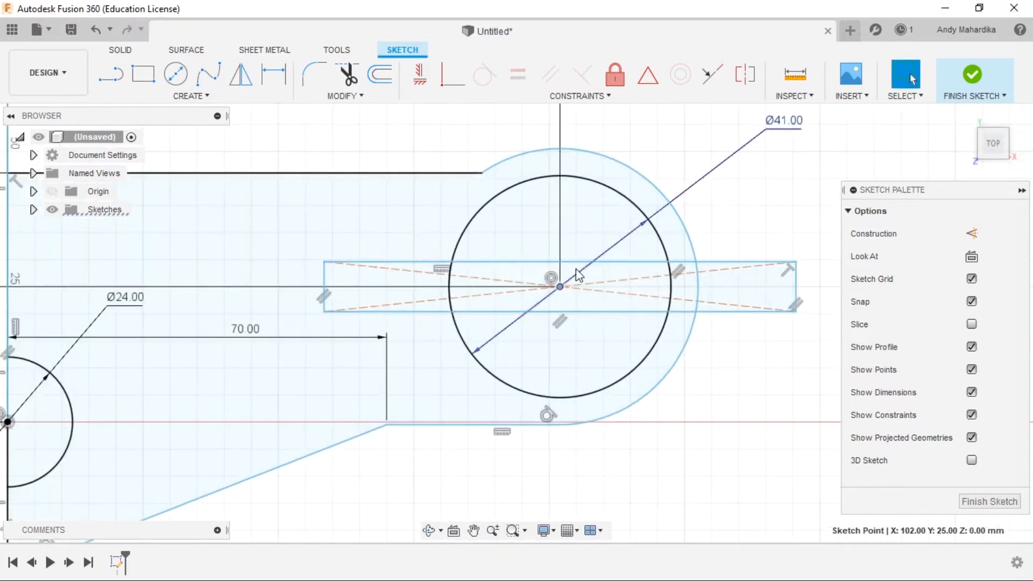
pyautogui.press('d')
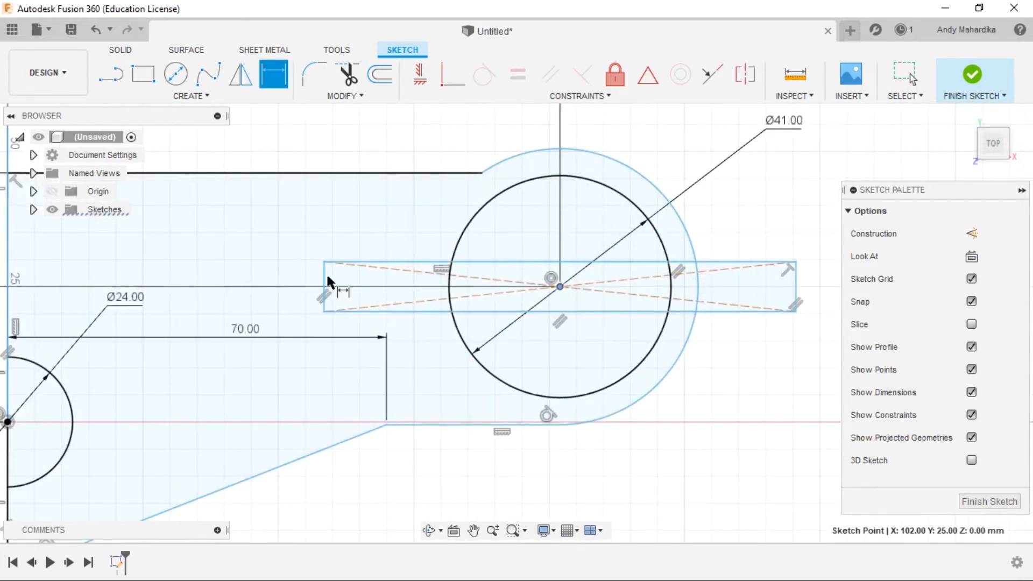
pyautogui.click(323, 268)
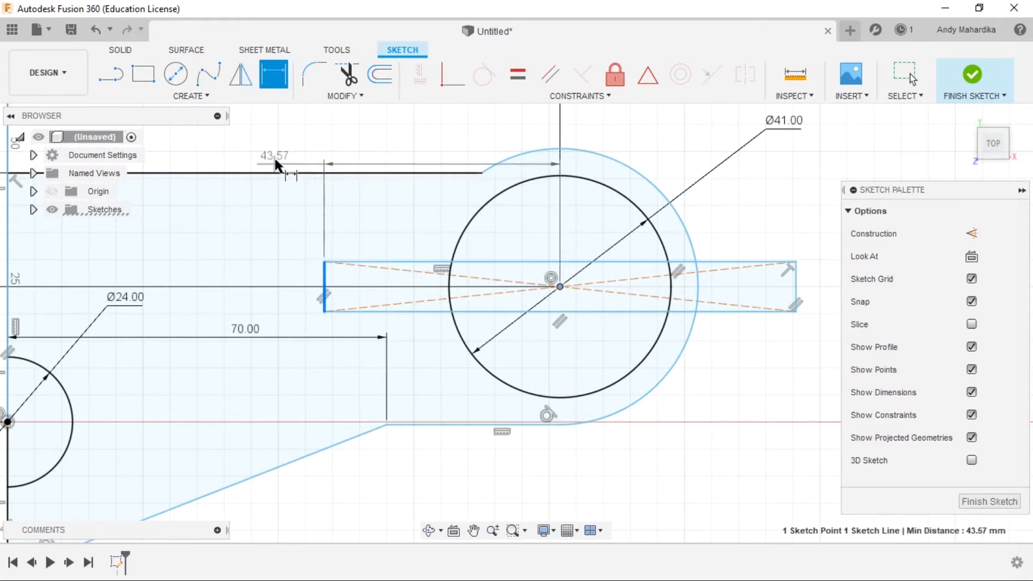
pyautogui.press('Escape')
# Step: Dimension the short side of the centre rectangle and set it to 3 mm
pyautogui.press('d')
pyautogui.click(324, 274)
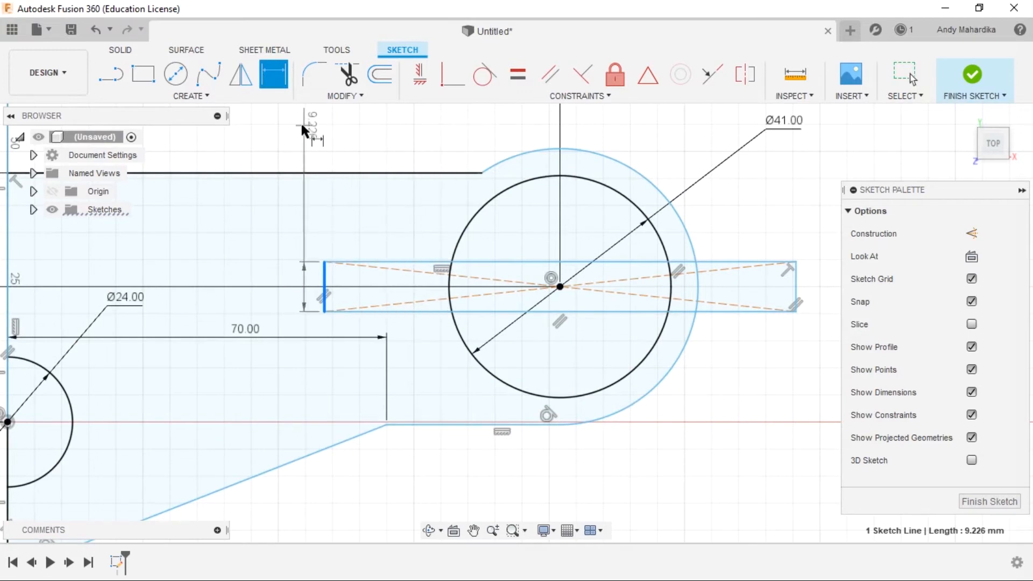
pyautogui.click(408, 138)
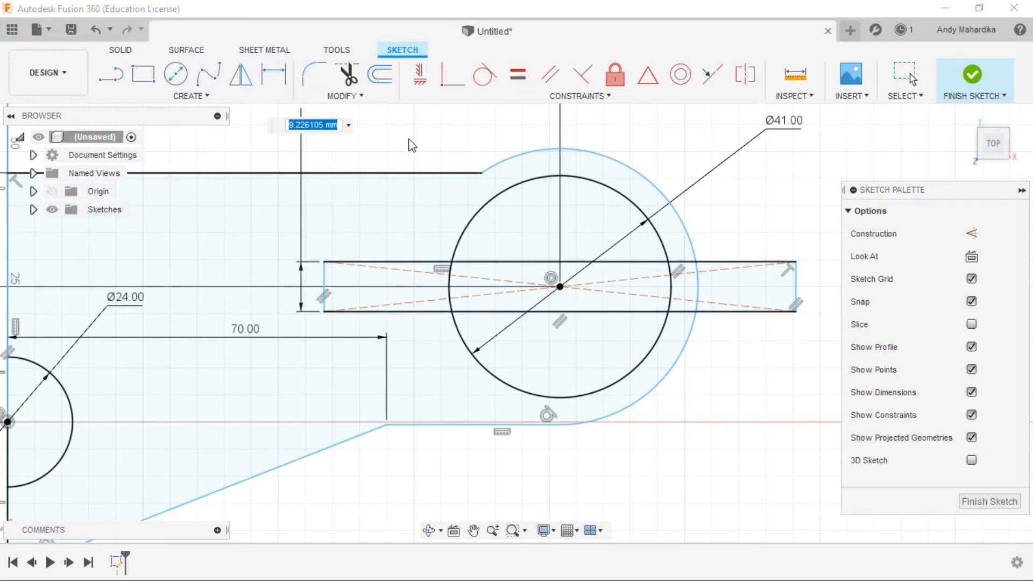
pyautogui.write('3')
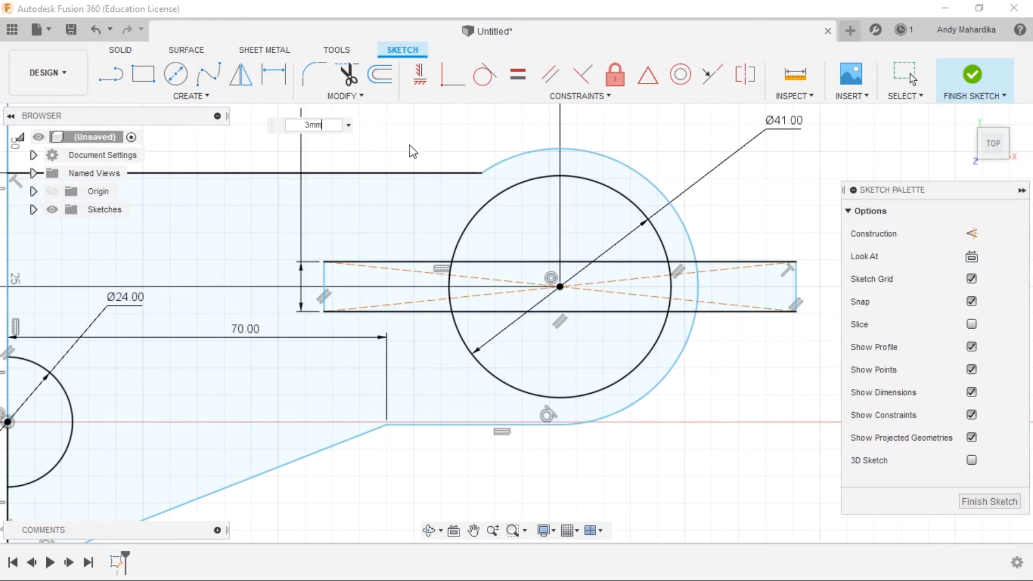
pyautogui.press('Return')
pyautogui.rightClick(737, 375)
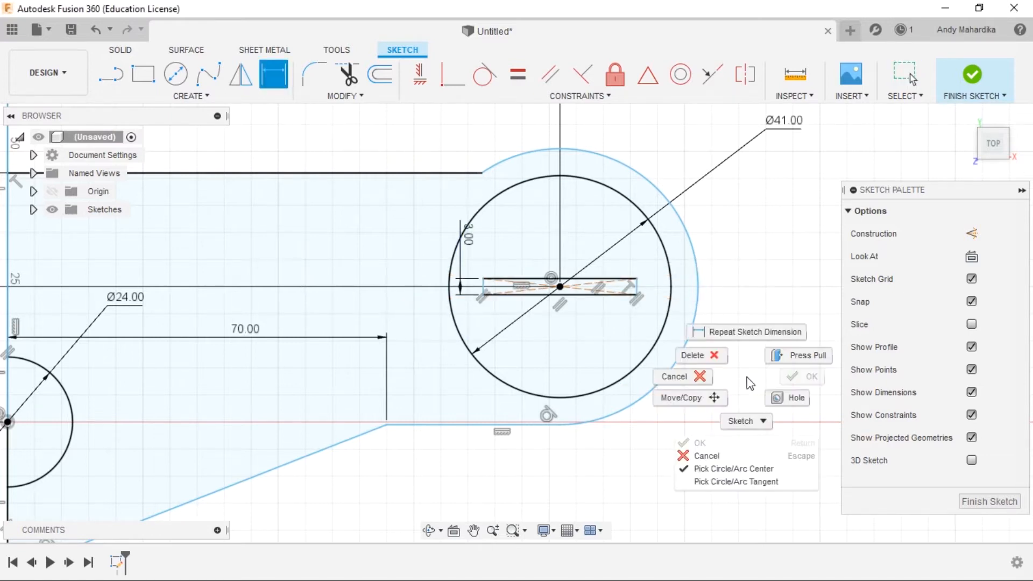
pyautogui.click(693, 374)
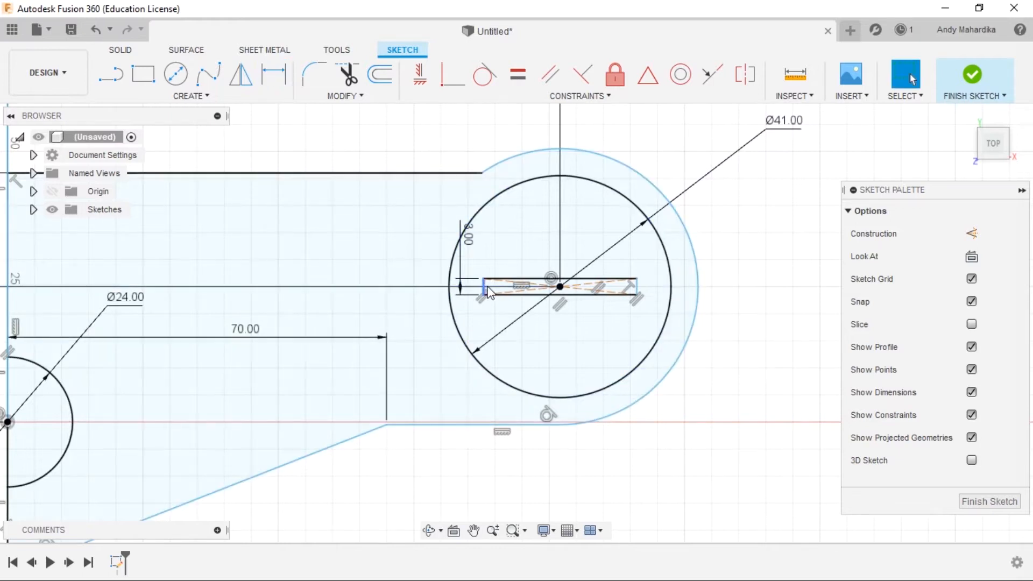
# Step: Stretch the rectangle lengthwise beyond the clamp ring and set the distance from its short side to the 41 mm circle's centre to 45 mm
pyautogui.moveTo(483, 287); pyautogui.dragTo(326, 294)
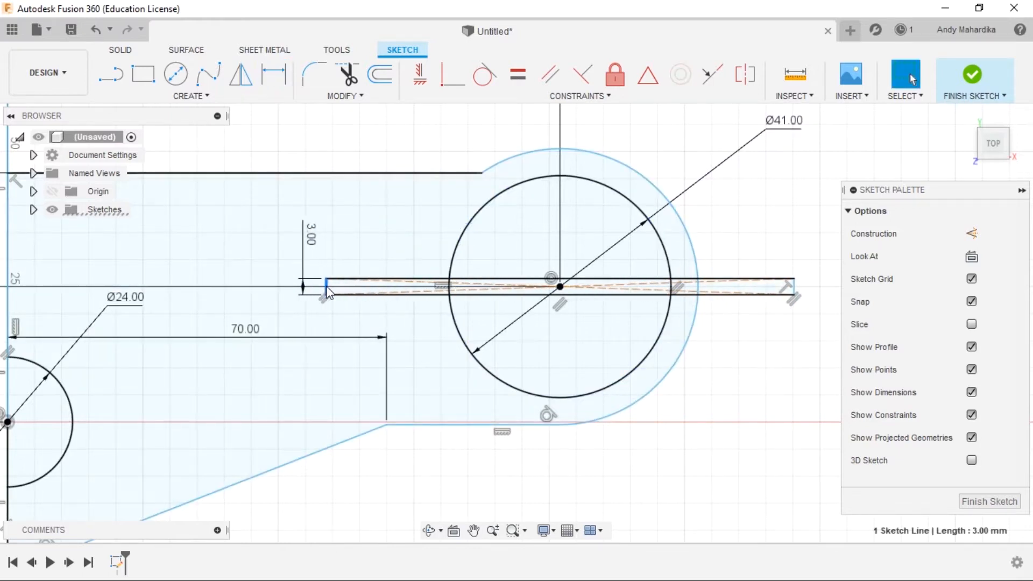
pyautogui.press('d')
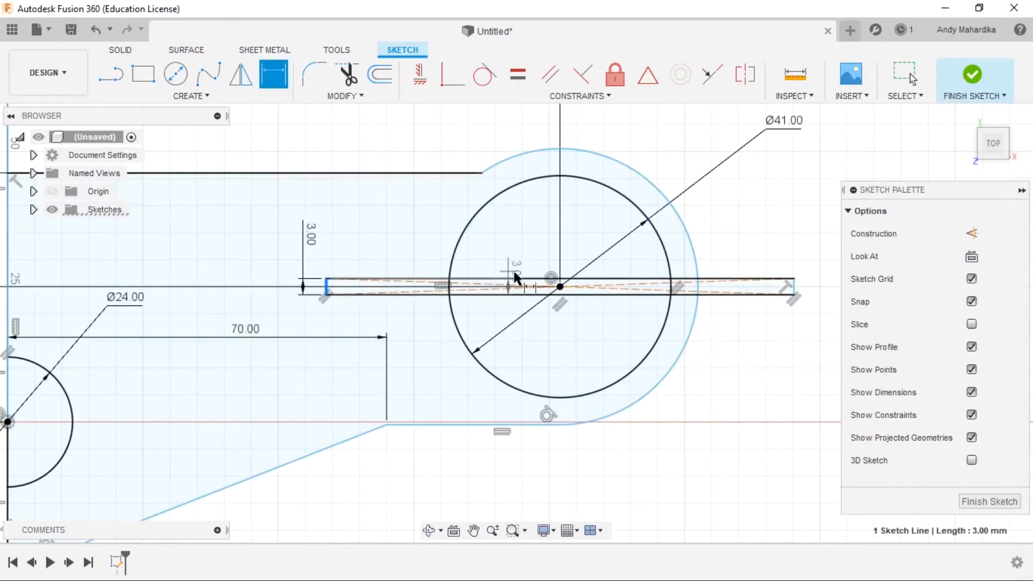
pyautogui.click(560, 287)
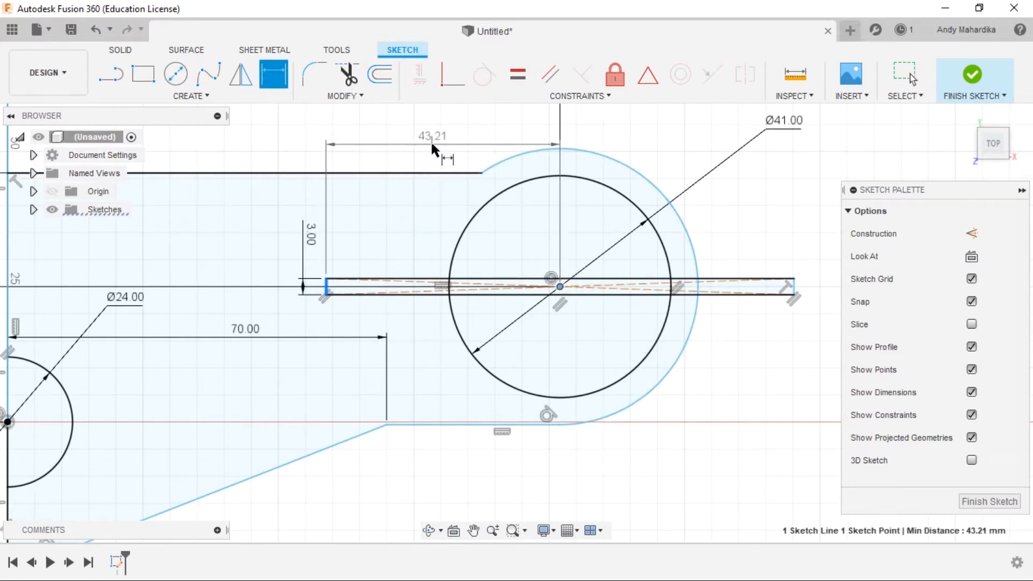
pyautogui.click(431, 145)
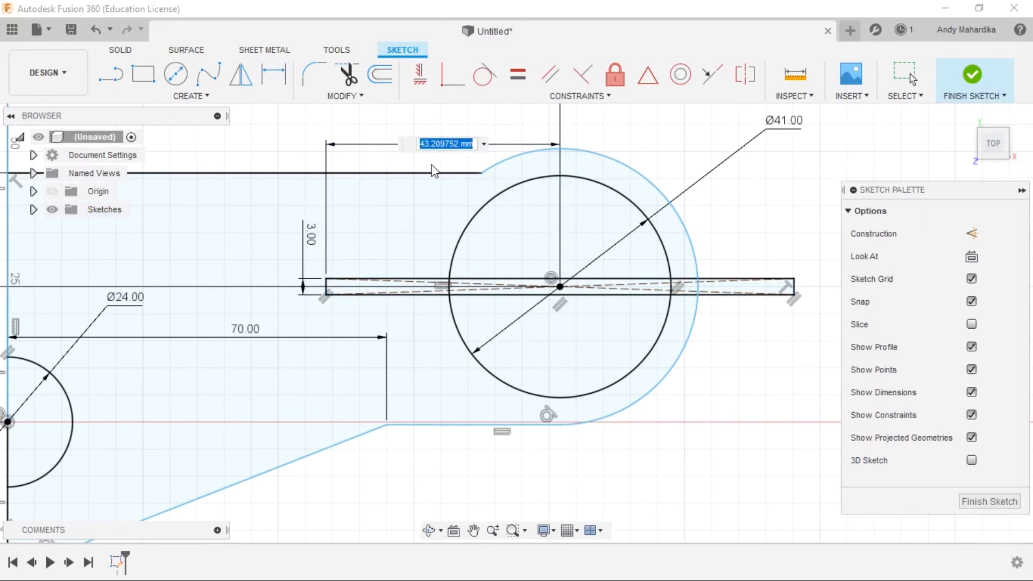
pyautogui.write('45')
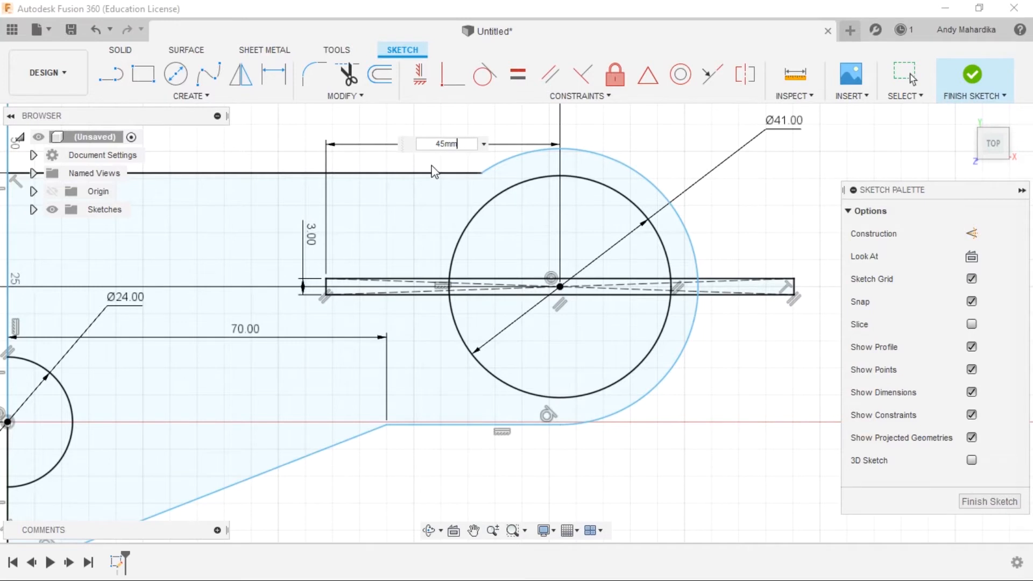
pyautogui.write('mm')
pyautogui.press('Return')
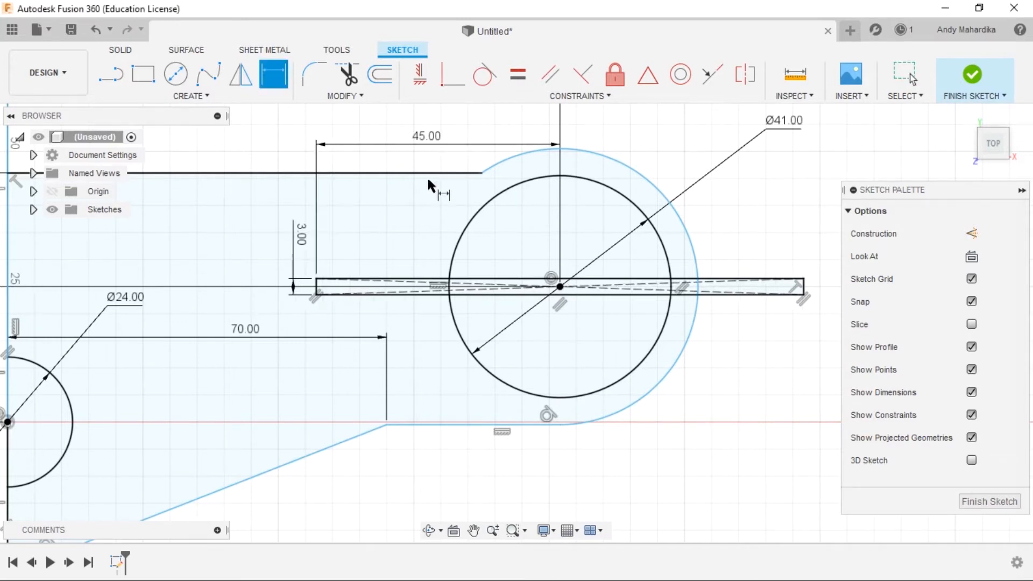
pyautogui.scroll(3, 319, 266)
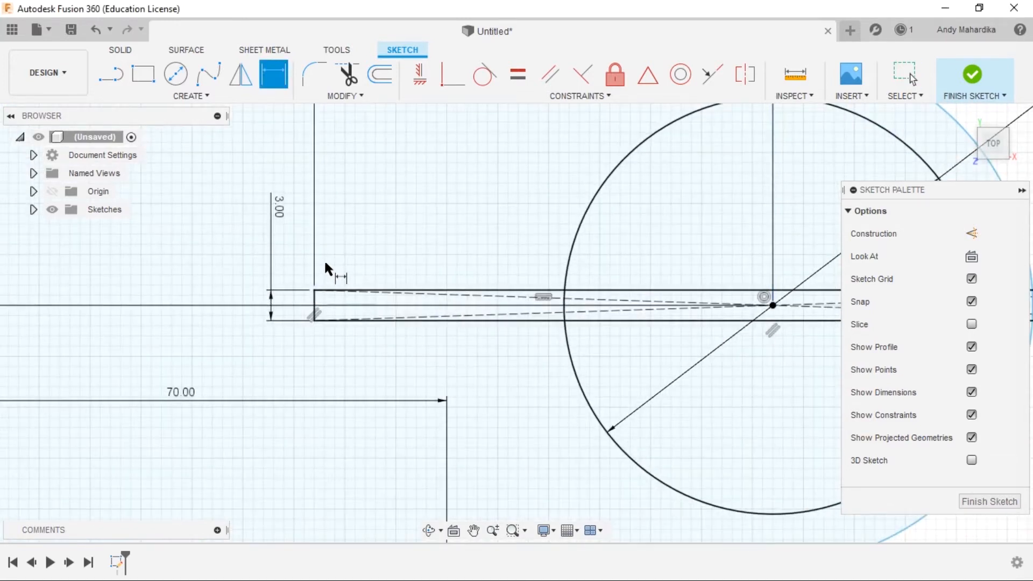
pyautogui.scroll(-2, 415, 255)
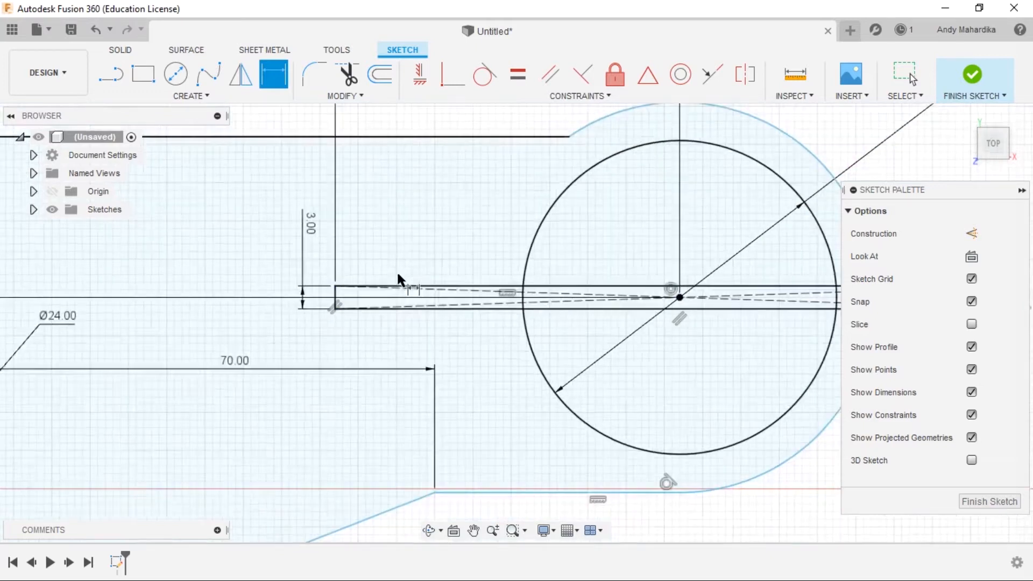
pyautogui.scroll(4, 328, 281)
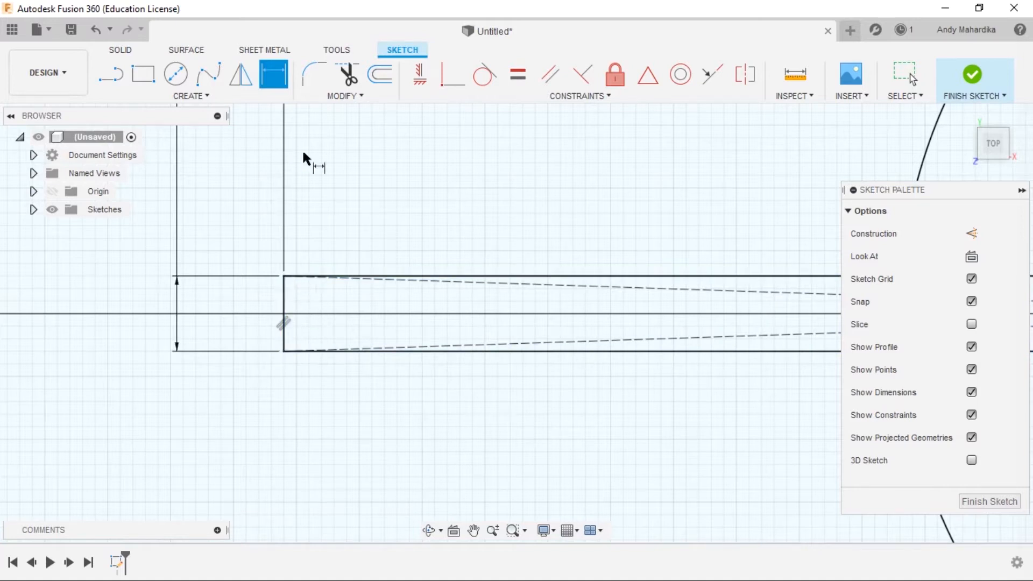
pyautogui.click(312, 80)
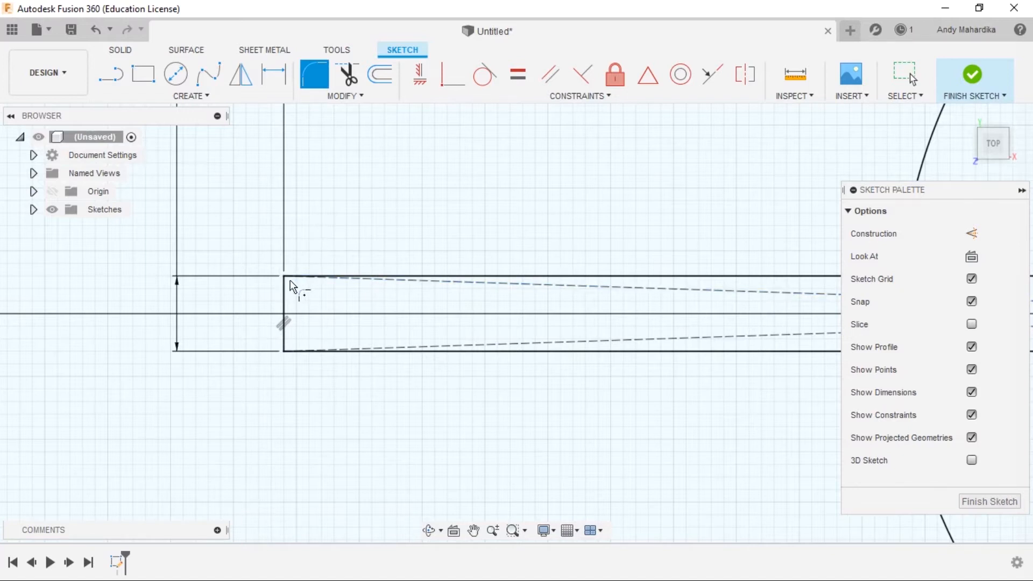
pyautogui.scroll(5, 293, 301)
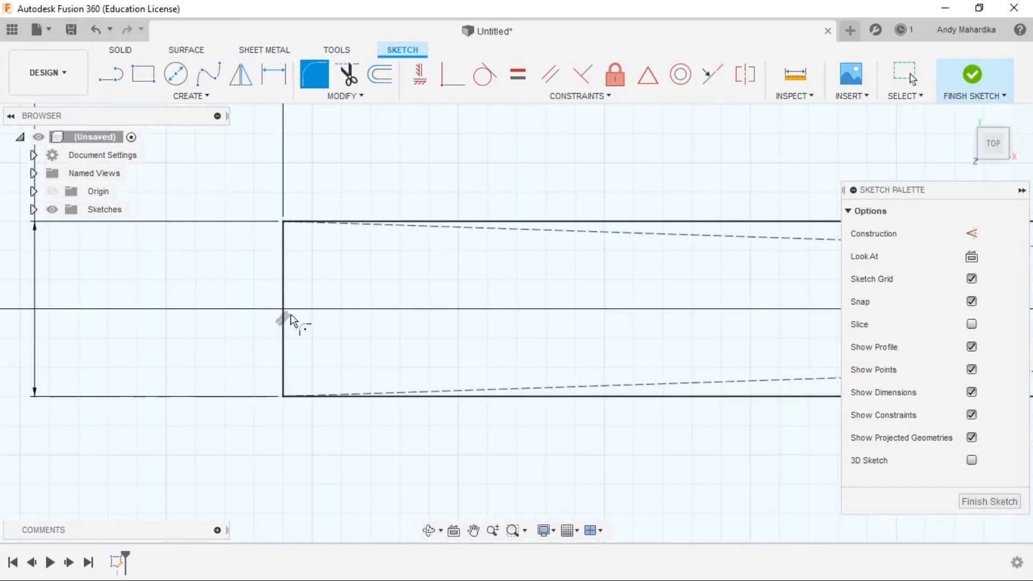
pyautogui.scroll(-2, 270, 194)
pyautogui.scroll(-3, 341, 117)
pyautogui.scroll(-2, 438, 330)
pyautogui.scroll(3, 437, 177)
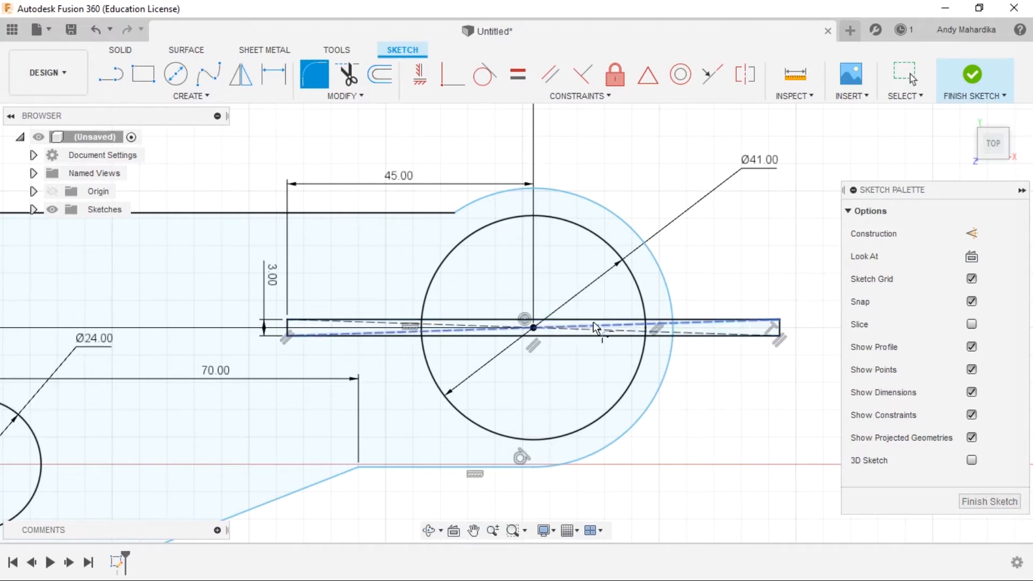
# Step: Trim the slot rectangle's two long sides inside the 41 mm circle
pyautogui.press('t')
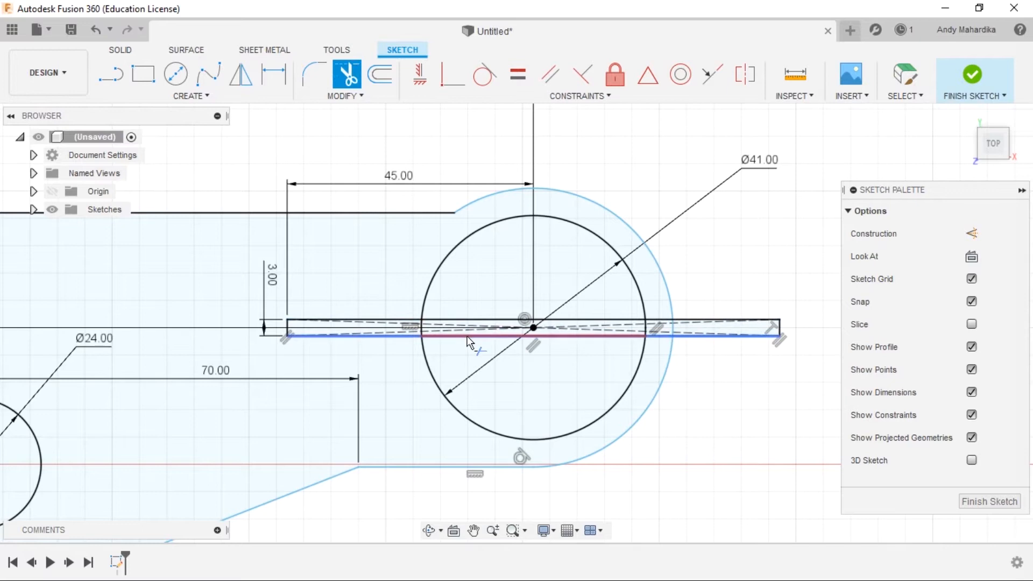
pyautogui.click(467, 337)
pyautogui.click(482, 321)
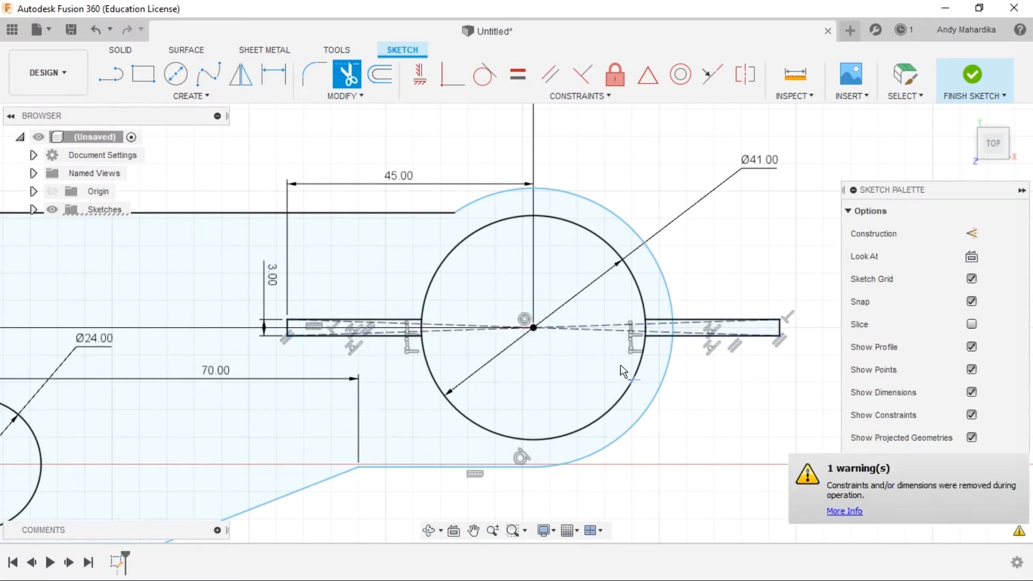
# Step: Trim away the rest of the rectangle on the outer side of the 41 mm circle, both across the ring and beyond it, including its short end
pyautogui.click(657, 337)
pyautogui.click(659, 320)
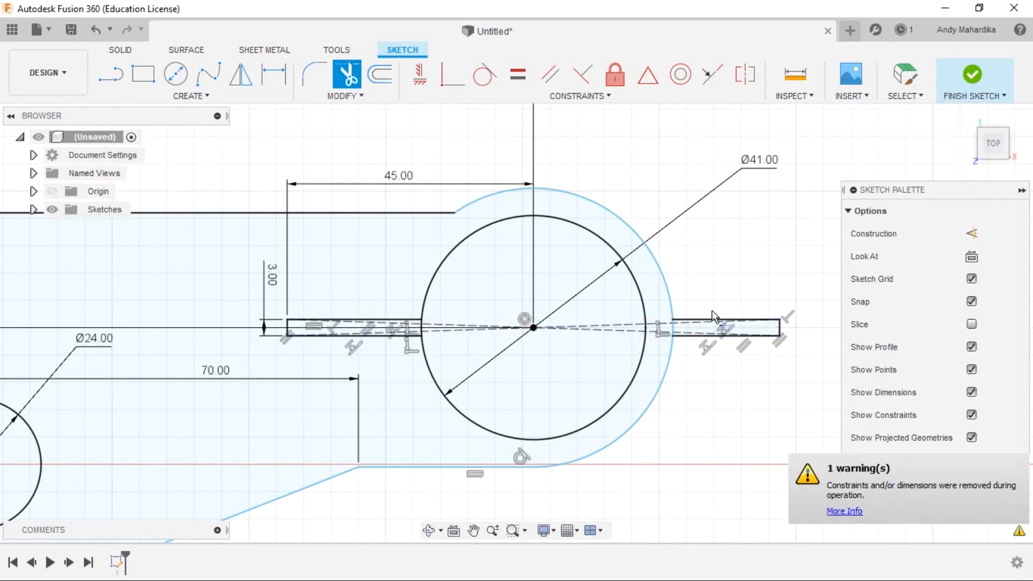
pyautogui.click(712, 319)
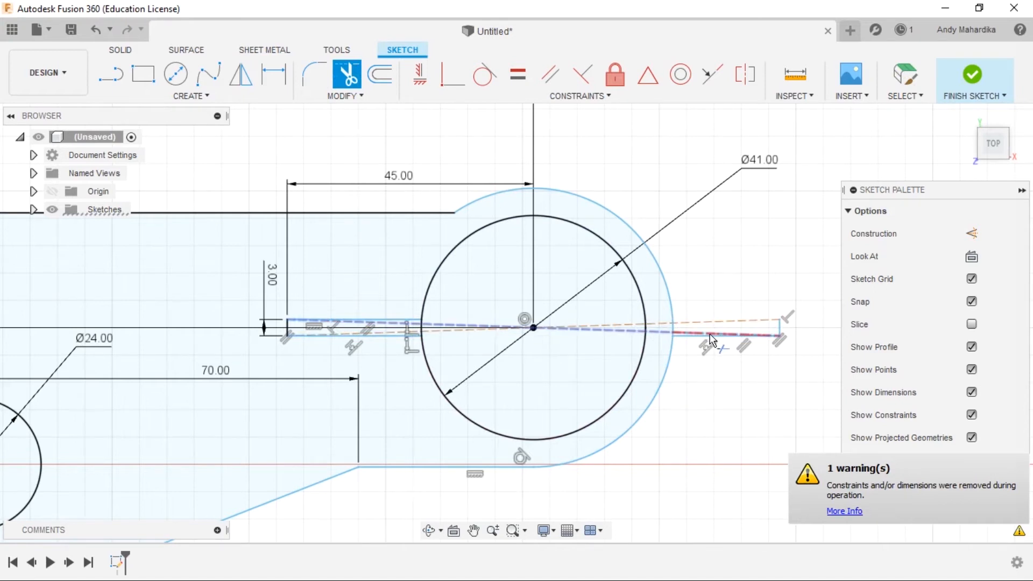
pyautogui.click(780, 330)
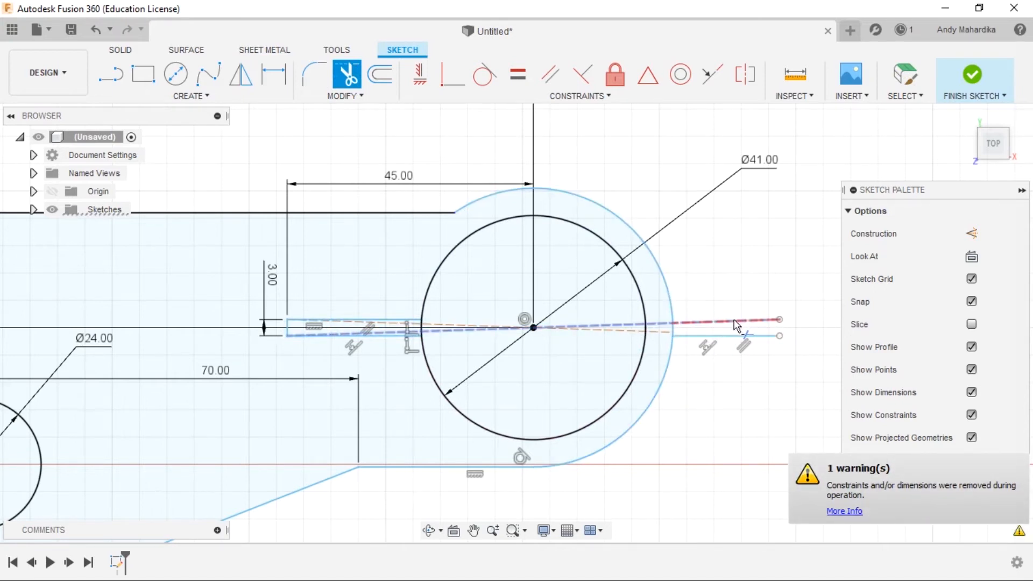
pyautogui.click(702, 336)
pyautogui.click(708, 322)
# Step: Trim the pieces of the 41 mm circle between the slot's two long sides so the slot opens into the bore
pyautogui.scroll(5, 371, 322)
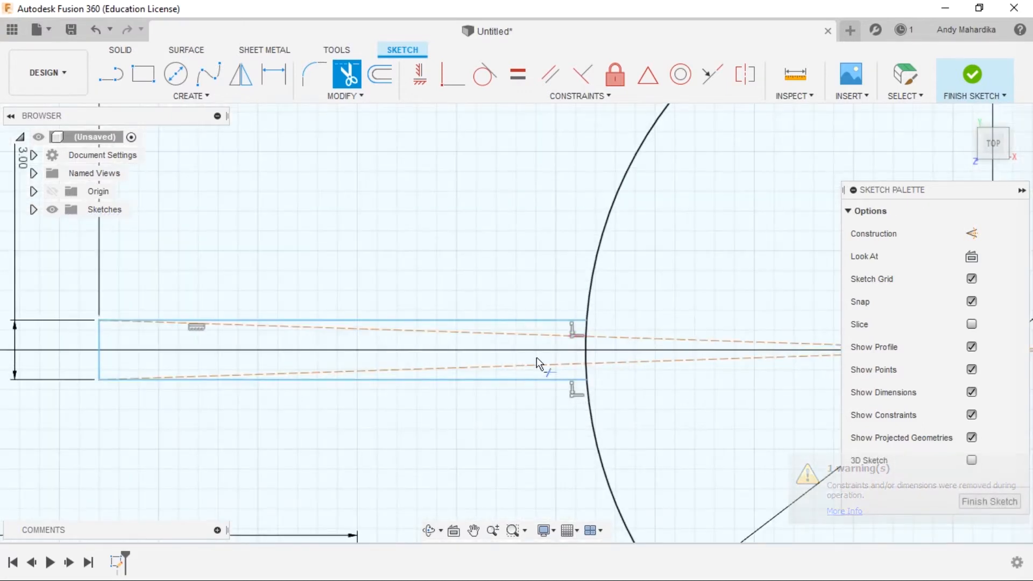
pyautogui.click(588, 347)
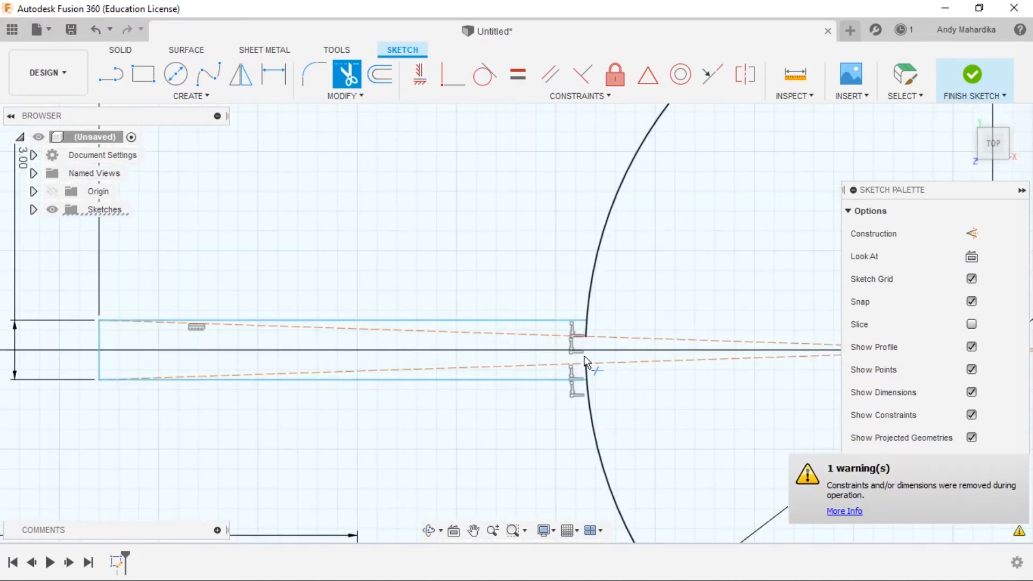
pyautogui.scroll(4, 589, 339)
pyautogui.click(573, 310)
pyautogui.click(574, 450)
pyautogui.scroll(-5, 519, 365)
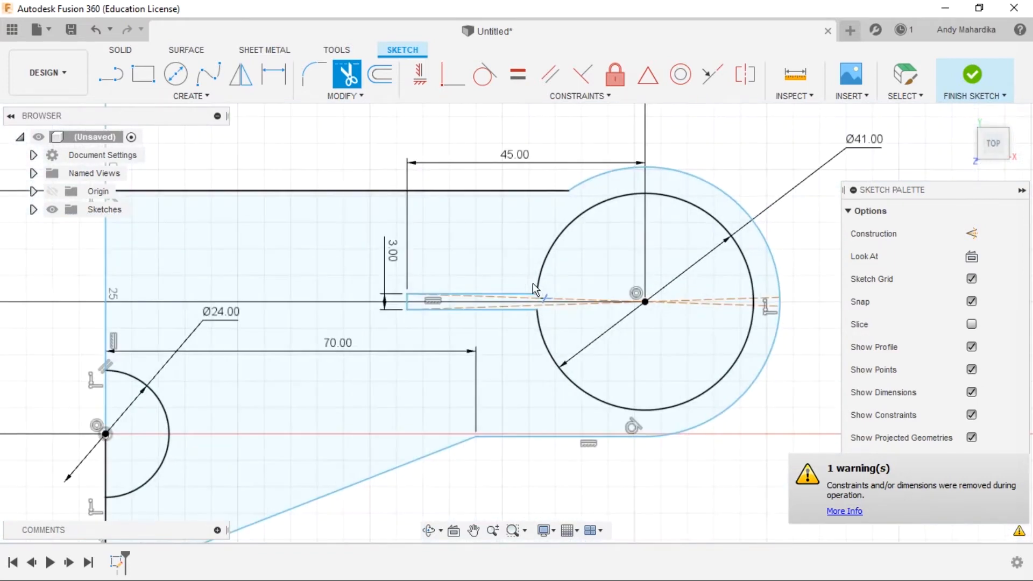
# Step: Set the distance from the slot's closed end to the centre of the 41 mm circle to 40 mm
pyautogui.press('Escape')
pyautogui.doubleClick(513, 155)
pyautogui.write('40')
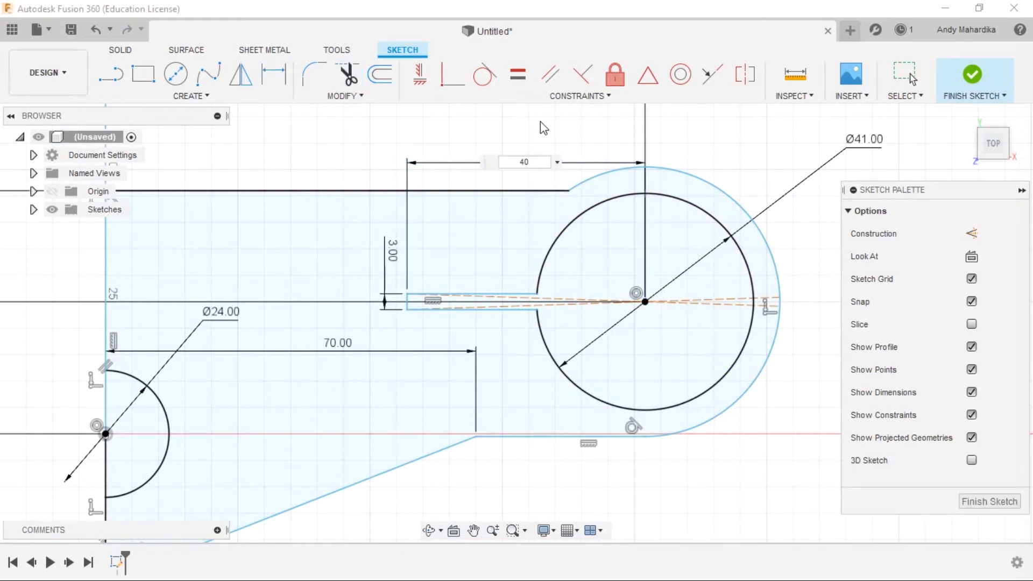
pyautogui.press('Return')
pyautogui.press('d')
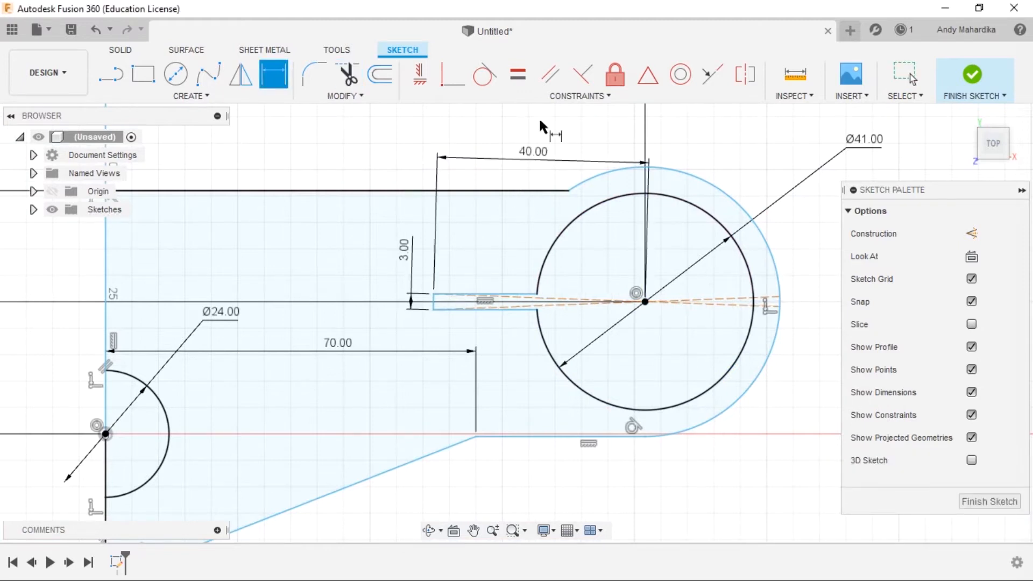
pyautogui.rightClick(516, 230)
pyautogui.click(444, 224)
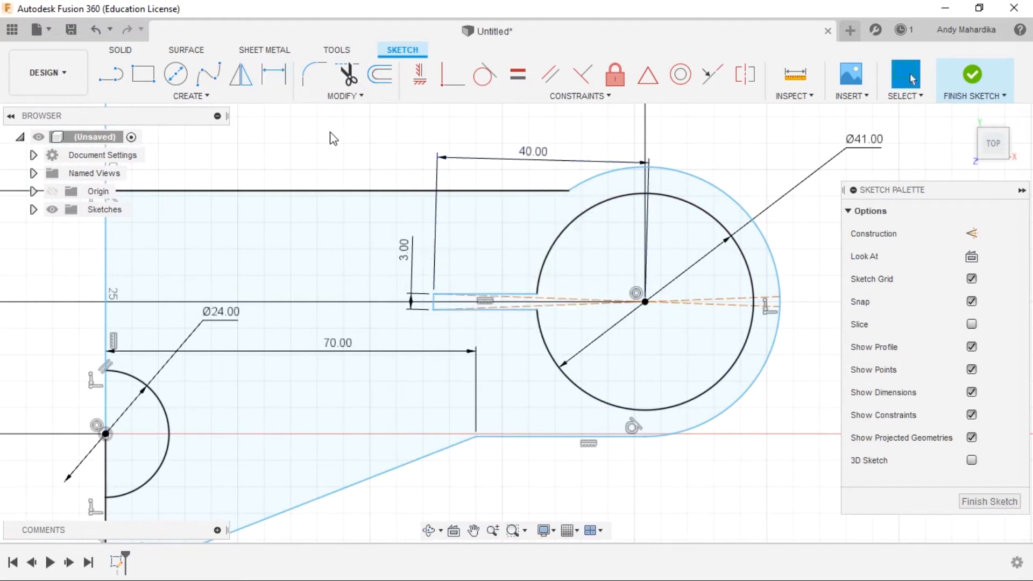
# Step: Examine the trimmed half-outline sketch with its clamp slot and dimensions from several angles
pyautogui.scroll(-5, 586, 231)
pyautogui.scroll(4, 453, 260)
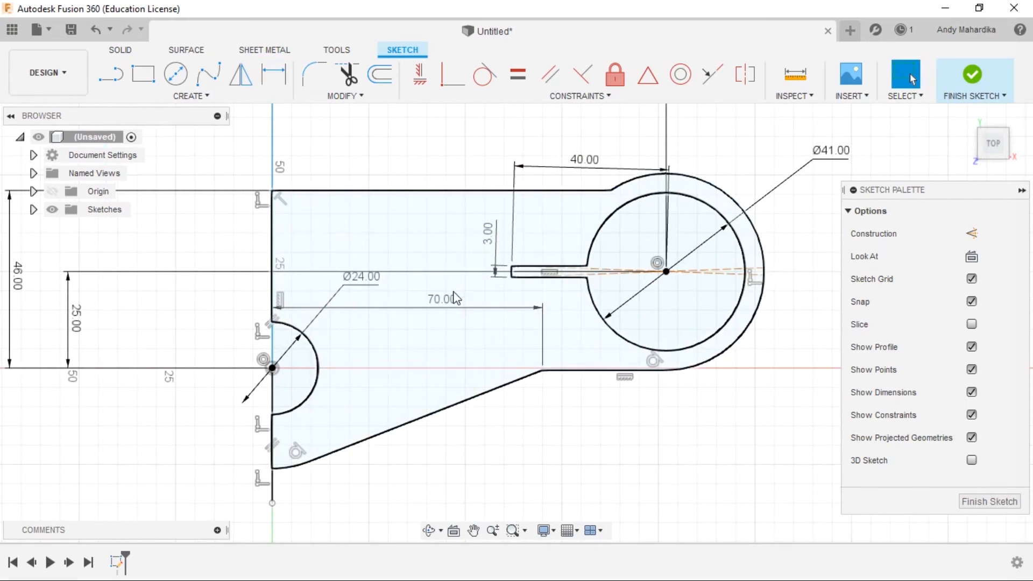
pyautogui.moveTo(474, 302)
pyautogui.keyDown('shift'); pyautogui.mouseDown(button='middle')
pyautogui.moveTo(449, 242)
pyautogui.moveTo(371, 255)
pyautogui.moveTo(441, 264)
pyautogui.mouseUp(button='middle'); pyautogui.keyUp('shift')
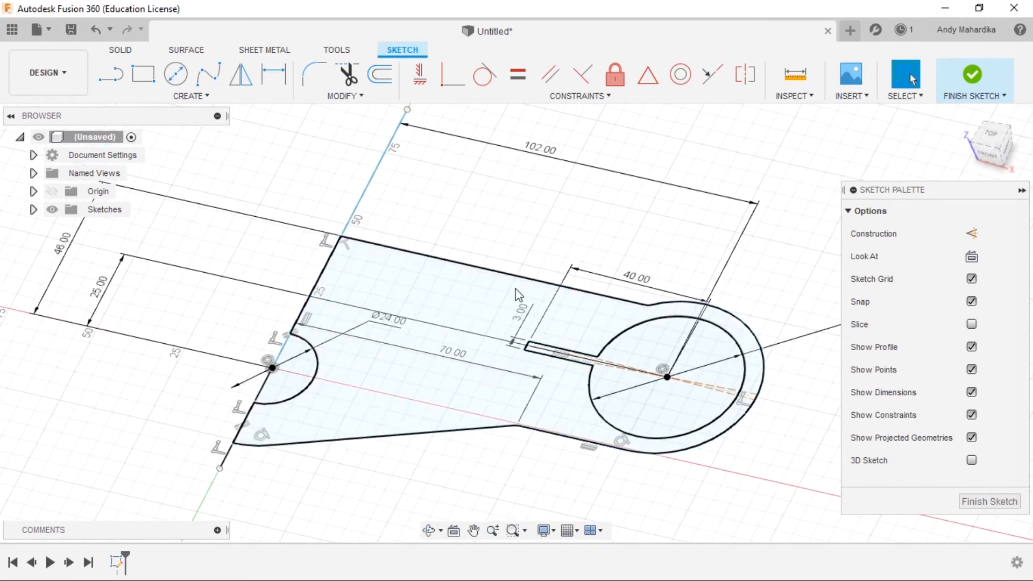
pyautogui.moveTo(468, 300)
pyautogui.mouseDown(button='middle')
pyautogui.moveTo(490, 282)
pyautogui.moveTo(473, 357)
pyautogui.moveTo(473, 270)
pyautogui.moveTo(516, 344)
pyautogui.moveTo(484, 310)
pyautogui.mouseUp(button='middle')
pyautogui.scroll(-5, 484, 309)
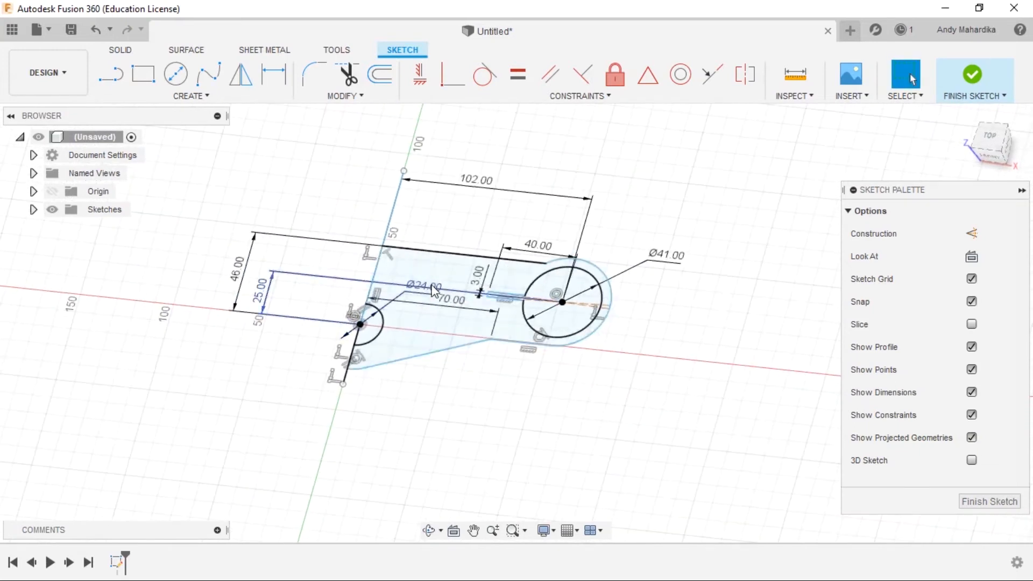
pyautogui.scroll(2, 416, 278)
pyautogui.scroll(3, 416, 279)
pyautogui.scroll(-1, 425, 283)
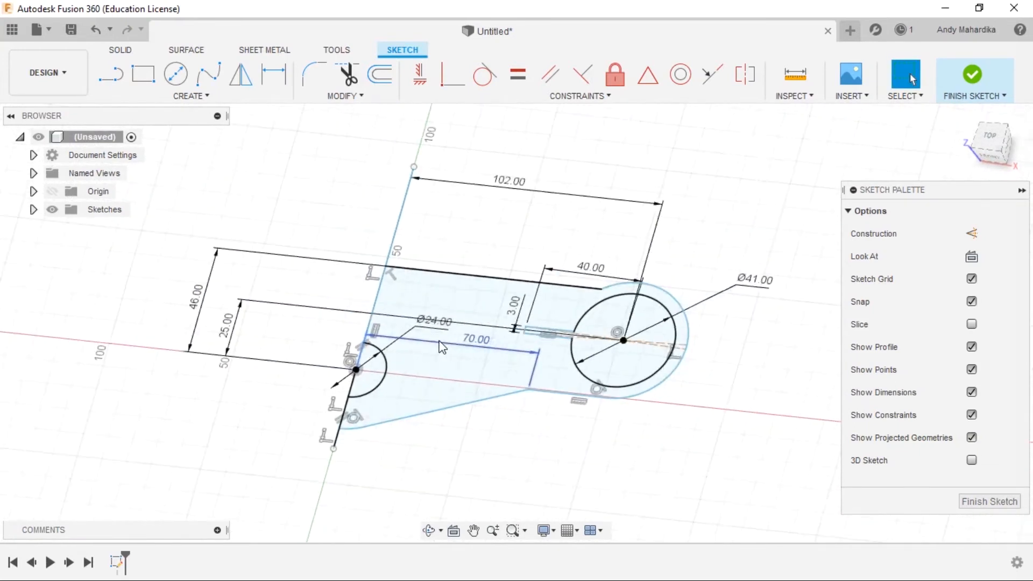
pyautogui.scroll(2, 444, 288)
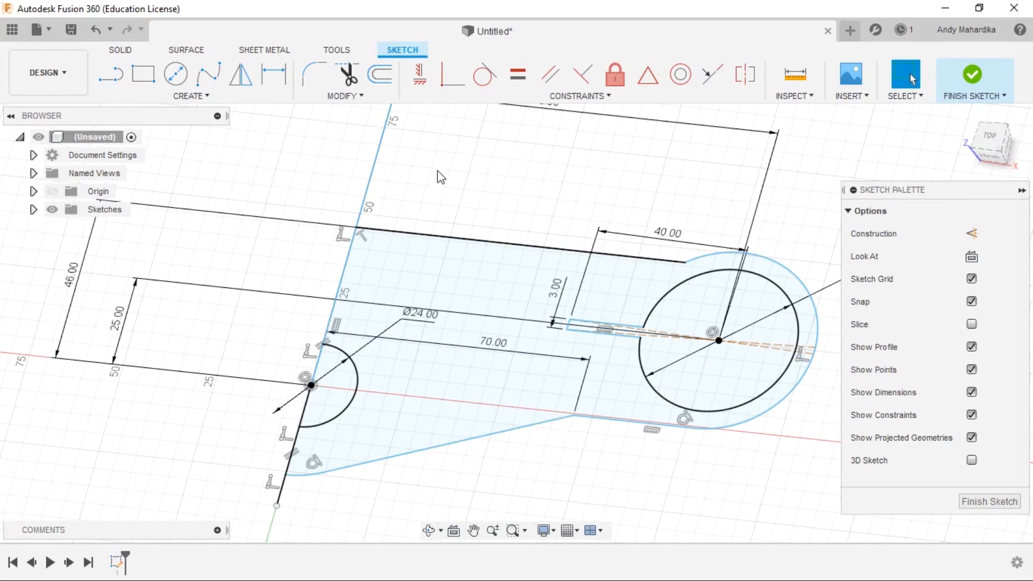
pyautogui.rightClick(494, 198)
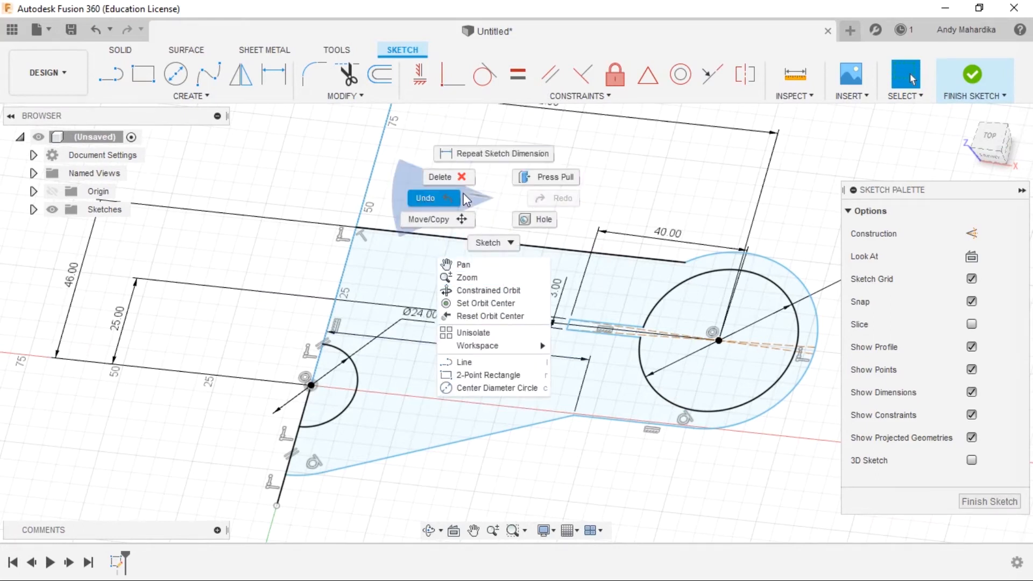
pyautogui.click(490, 153)
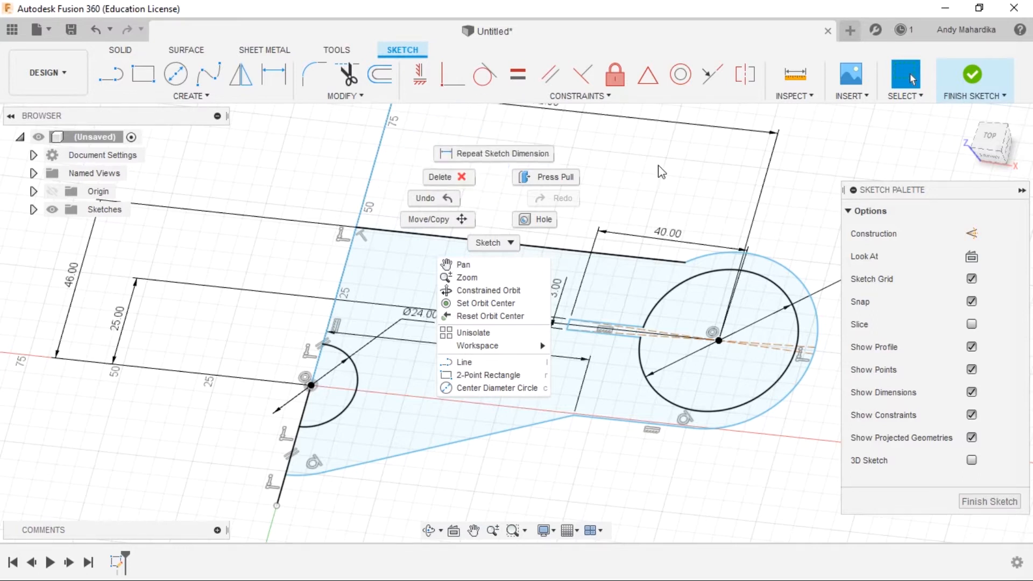
pyautogui.scroll(-5, 416, 257)
pyautogui.moveTo(416, 257)
pyautogui.keyDown('shift'); pyautogui.mouseDown(button='middle')
pyautogui.moveTo(474, 273)
pyautogui.moveTo(495, 249)
pyautogui.moveTo(485, 293)
pyautogui.moveTo(419, 376)
pyautogui.moveTo(433, 399)
pyautogui.moveTo(396, 419)
pyautogui.moveTo(382, 360)
pyautogui.mouseUp(button='middle'); pyautogui.keyUp('shift')
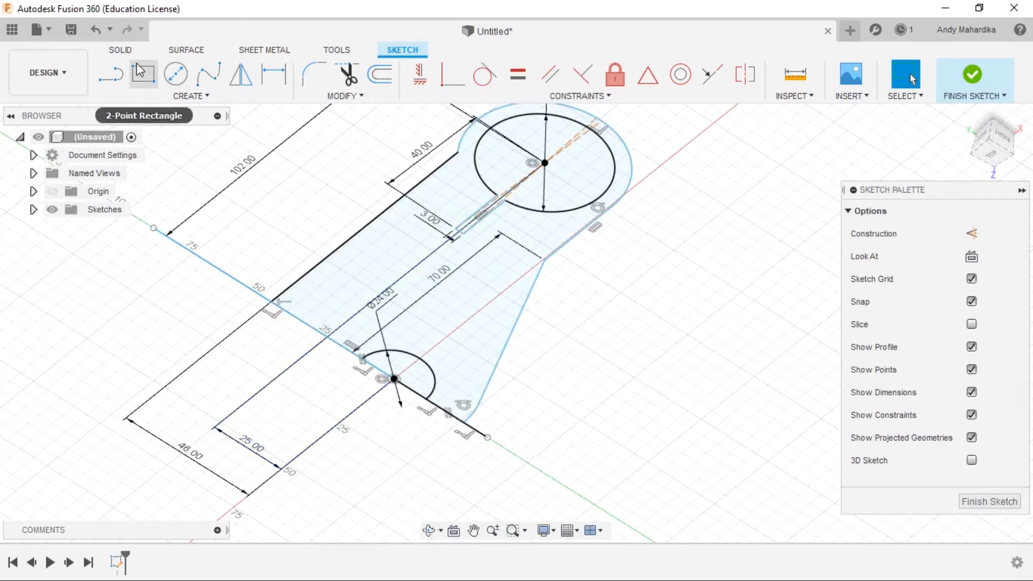
# Step: Finish the sketch and extrude the slotted half-outline profile 18 mm to one side as a new body
pyautogui.click(974, 78)
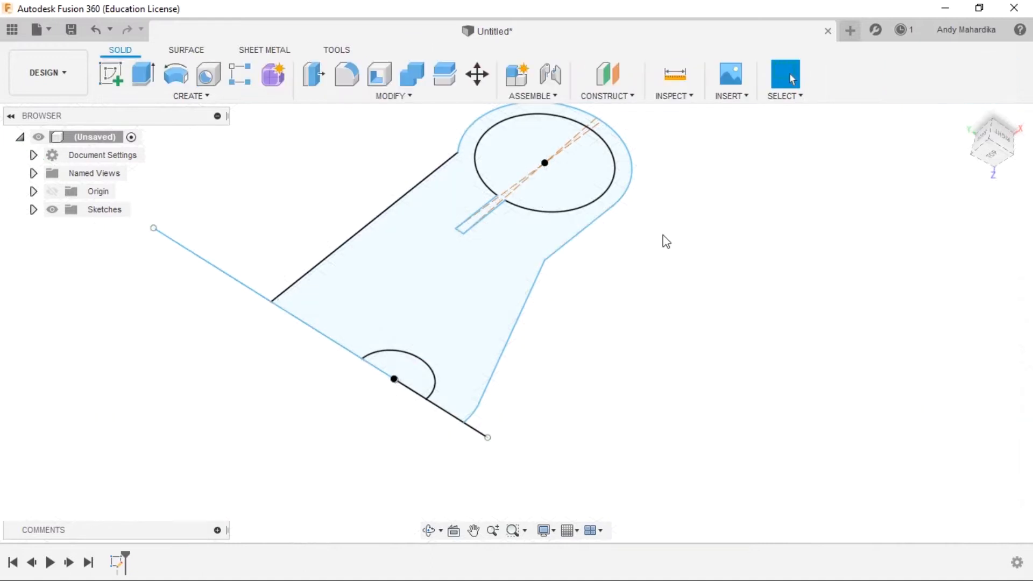
pyautogui.click(145, 74)
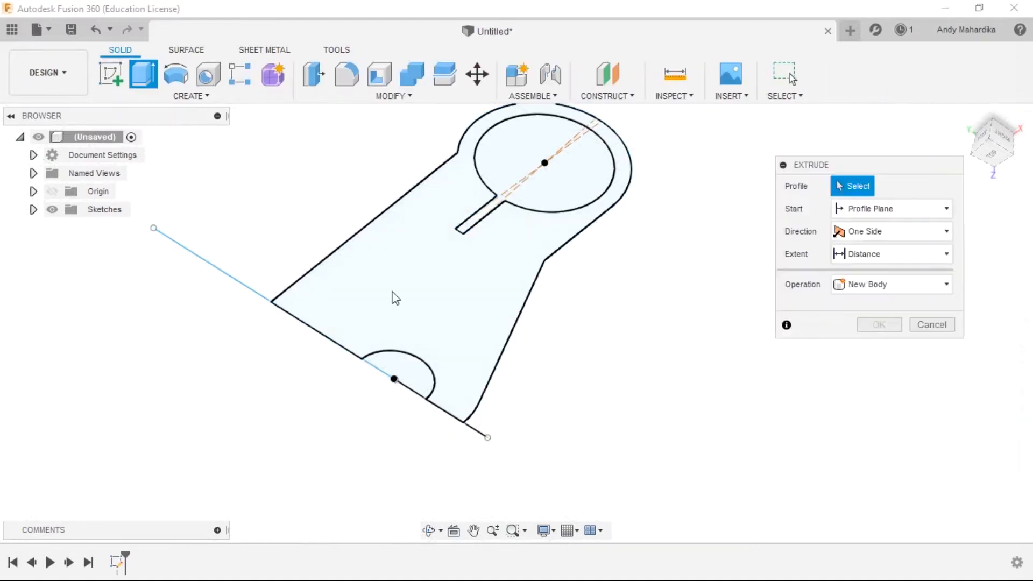
pyautogui.click(449, 276)
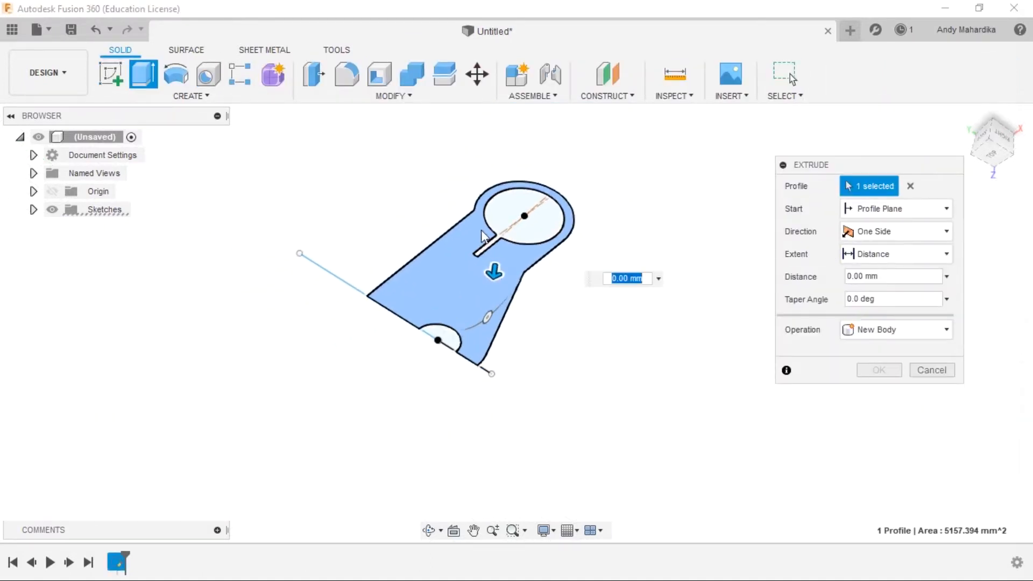
pyautogui.keyDown('shift'); pyautogui.moveTo(495, 246); pyautogui.dragTo(491, 276, button='middle'); pyautogui.keyUp('shift')
pyautogui.moveTo(491, 276); pyautogui.dragTo(483, 232)
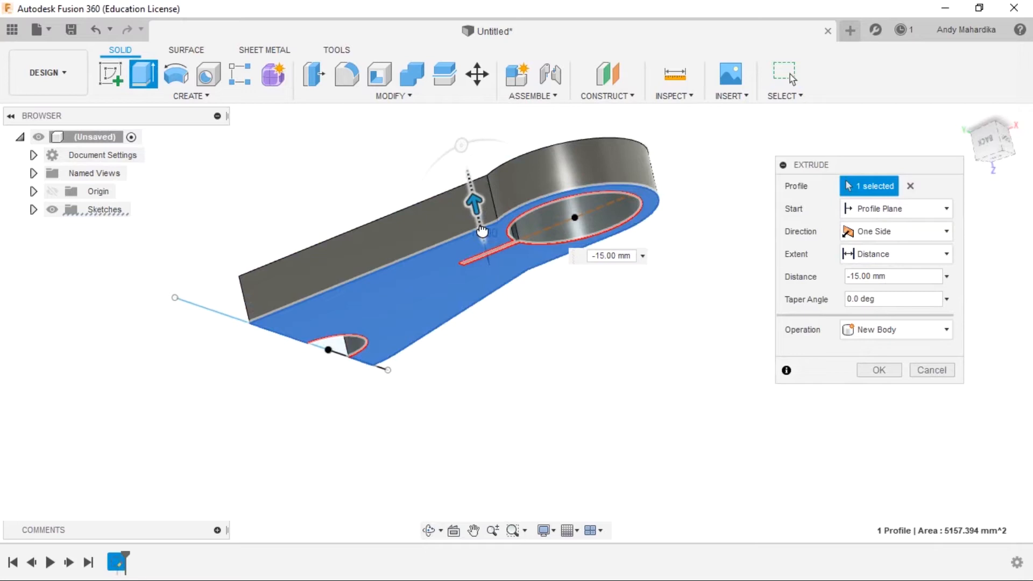
pyautogui.keyDown('shift'); pyautogui.moveTo(512, 260); pyautogui.dragTo(570, 283, button='middle'); pyautogui.keyUp('shift')
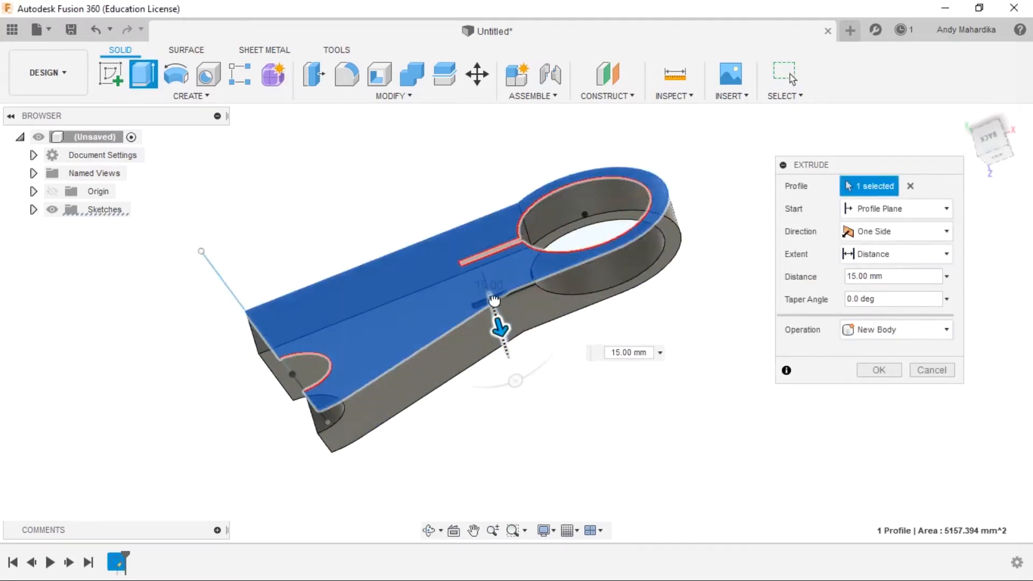
pyautogui.click(996, 162)
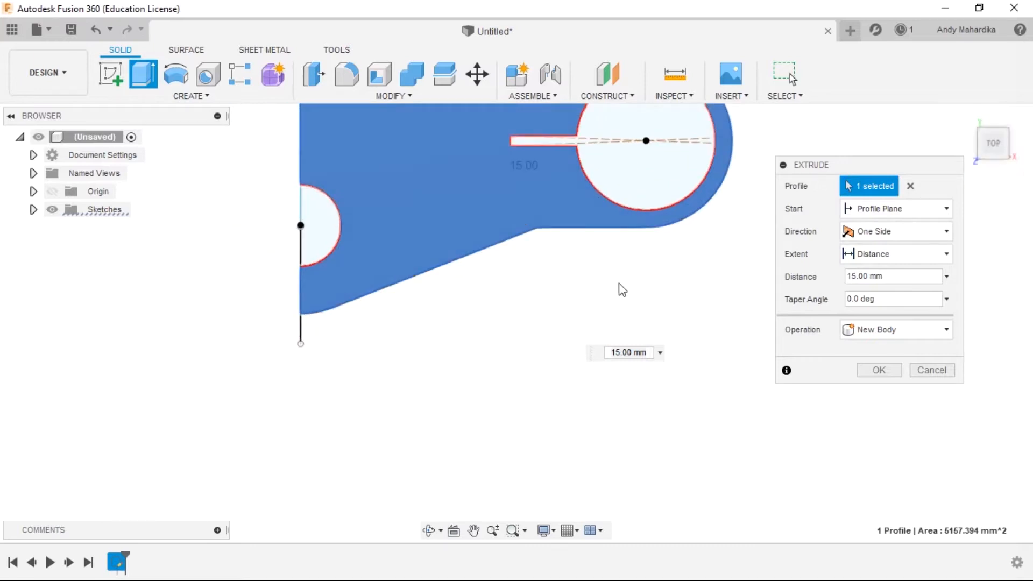
pyautogui.scroll(-3, 618, 289)
pyautogui.keyDown('shift'); pyautogui.moveTo(560, 226); pyautogui.dragTo(501, 163, button='middle'); pyautogui.keyUp('shift')
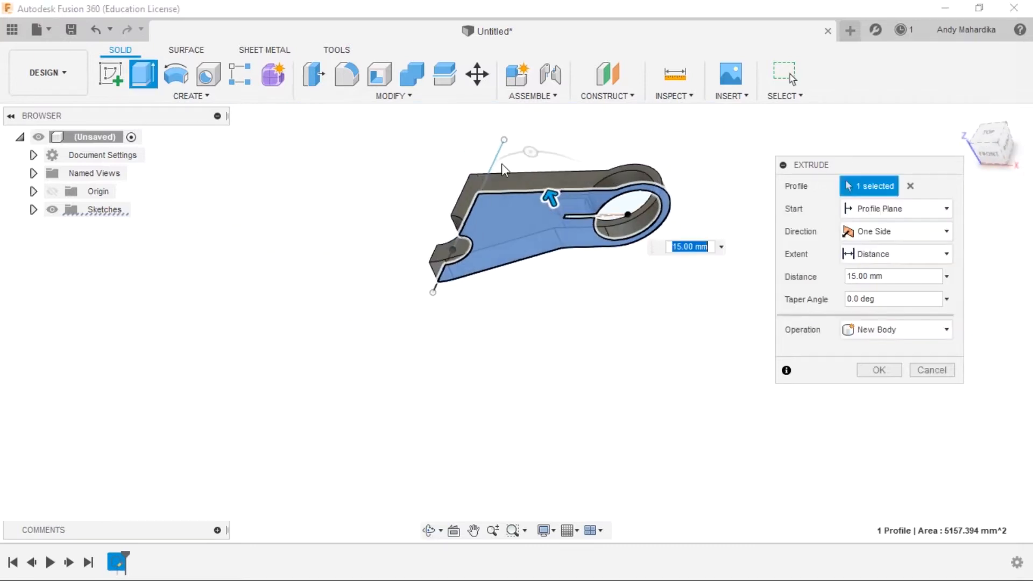
pyautogui.scroll(5, 554, 186)
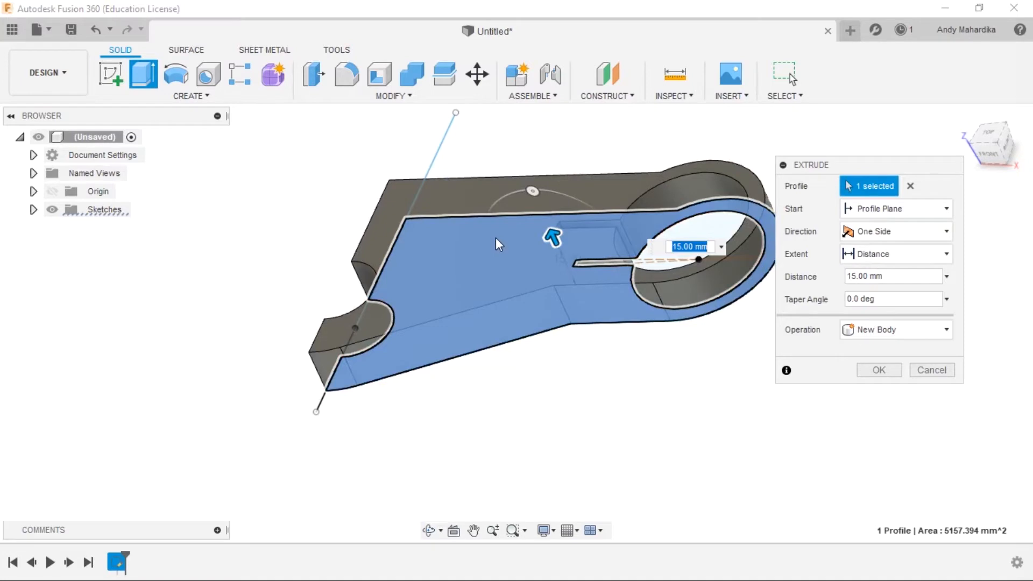
pyautogui.write('18')
pyautogui.press('Return')
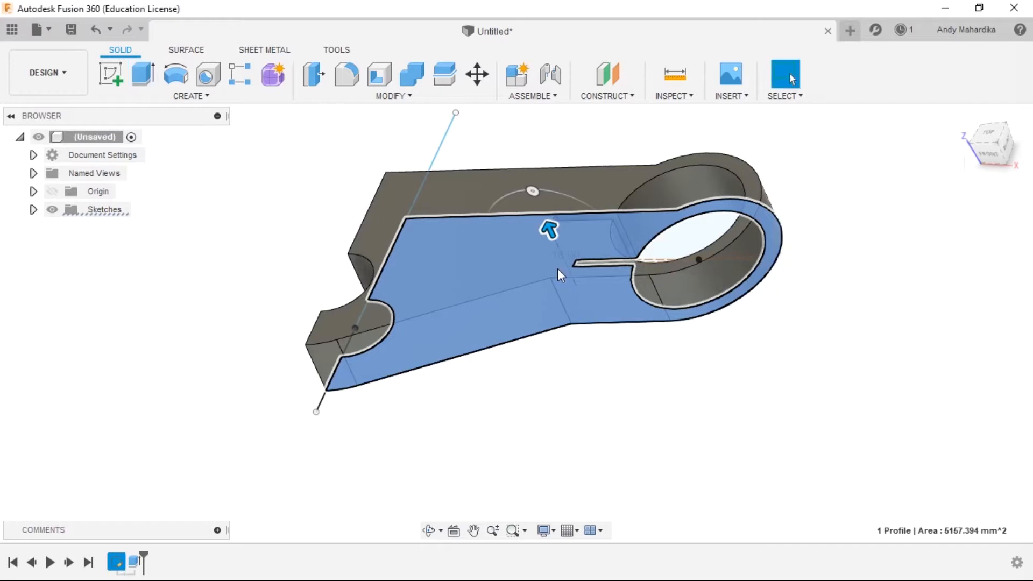
pyautogui.scroll(-3, 560, 269)
pyautogui.keyDown('shift'); pyautogui.moveTo(417, 267); pyautogui.dragTo(400, 280, button='middle'); pyautogui.keyUp('shift')
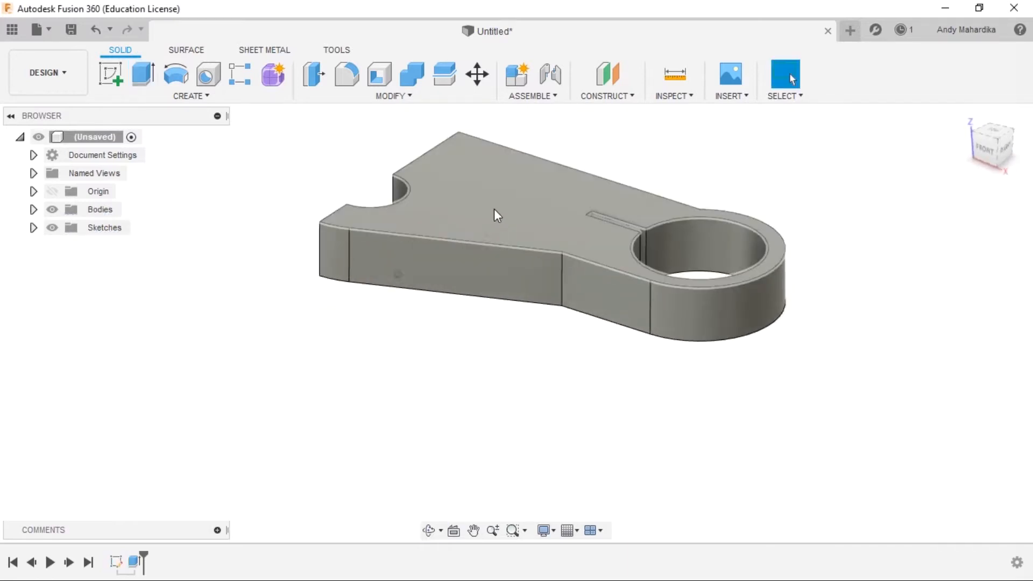
pyautogui.scroll(3, 457, 208)
pyautogui.scroll(-2, 461, 207)
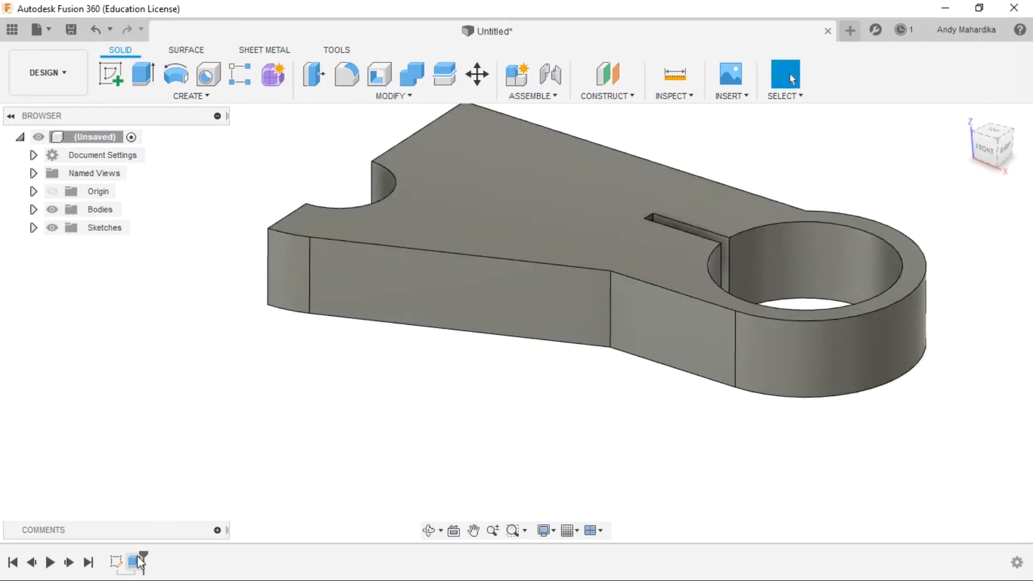
# Step: Edit the half-outline extrusion and set its distance to 15 mm
pyautogui.rightClick(138, 559)
pyautogui.click(178, 415)
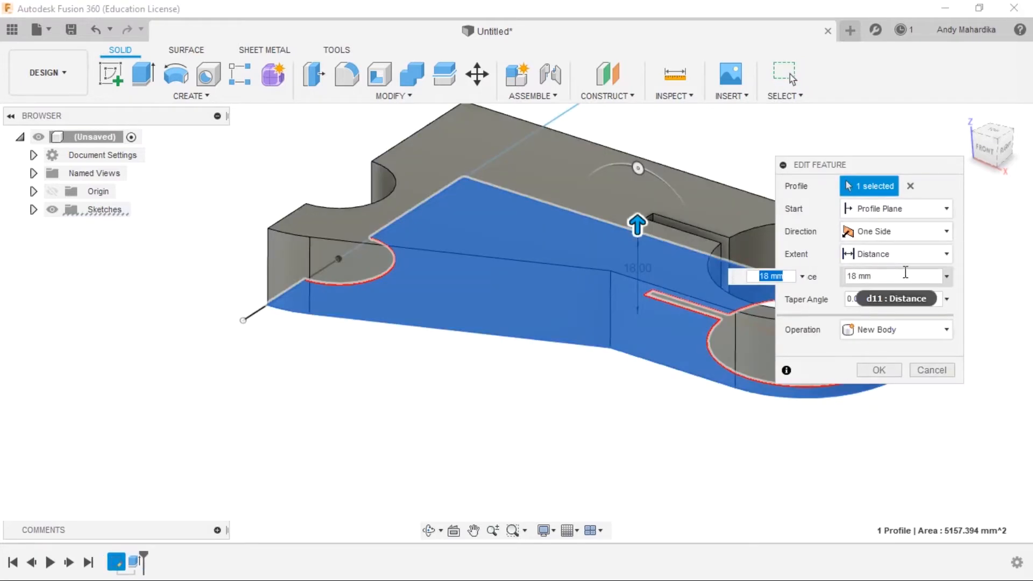
pyautogui.moveTo(897, 278); pyautogui.dragTo(728, 281)
pyautogui.write('10')
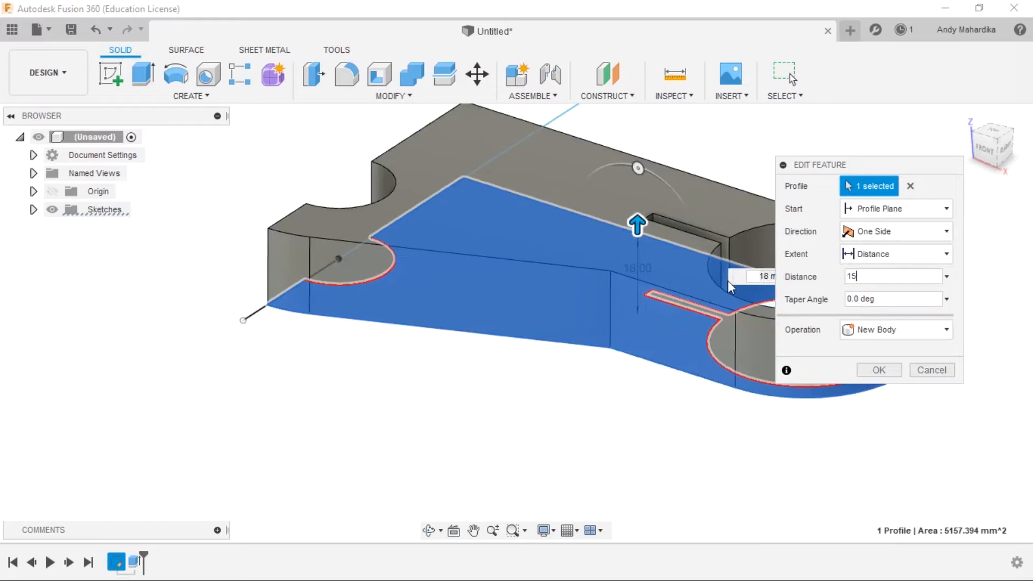
pyautogui.press('Return')
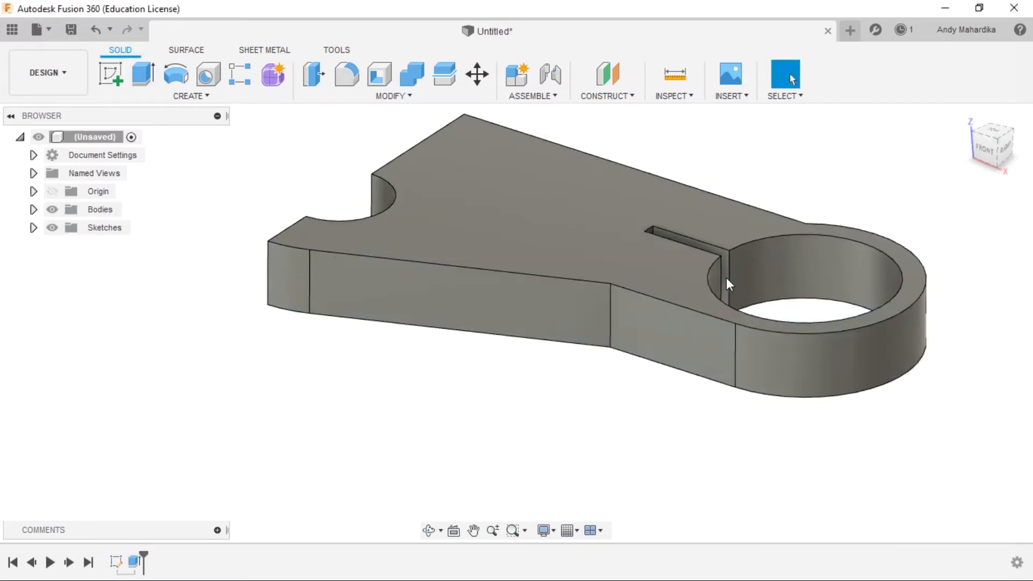
# Step: Examine the extruded half-plate and its upper face from several angles and distances
pyautogui.scroll(-3, 727, 278)
pyautogui.keyDown('shift'); pyautogui.moveTo(723, 271); pyautogui.dragTo(599, 222, button='middle'); pyautogui.keyUp('shift')
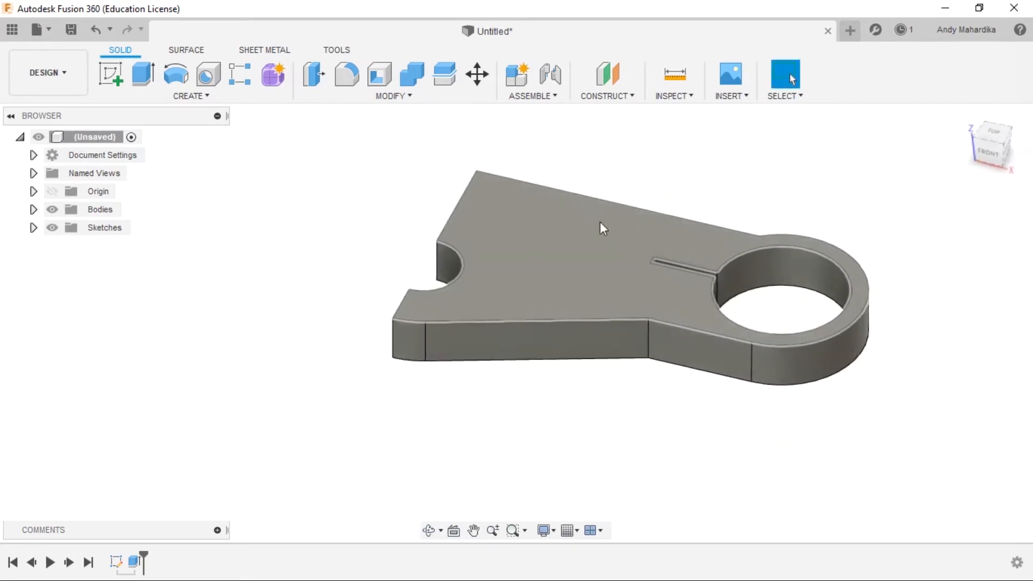
pyautogui.scroll(4, 577, 212)
pyautogui.scroll(-5, 456, 271)
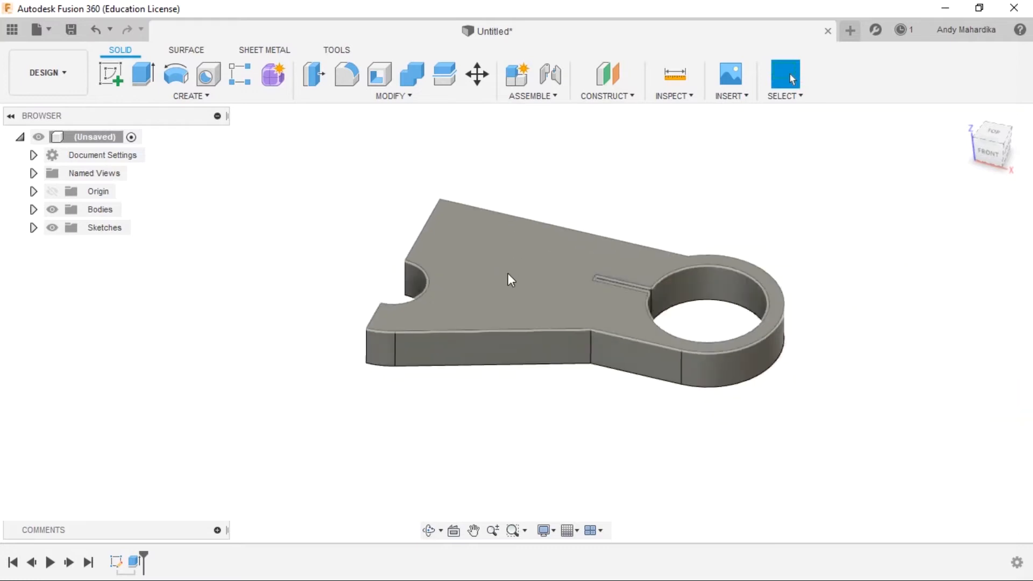
pyautogui.click(497, 262)
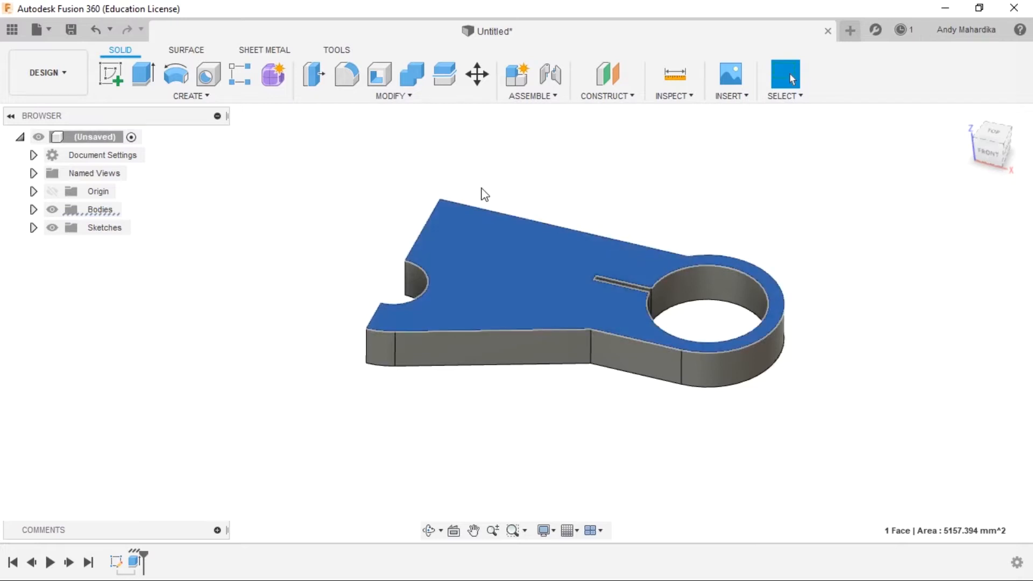
pyautogui.keyDown('shift'); pyautogui.moveTo(486, 226); pyautogui.dragTo(477, 203, button='middle'); pyautogui.keyUp('shift')
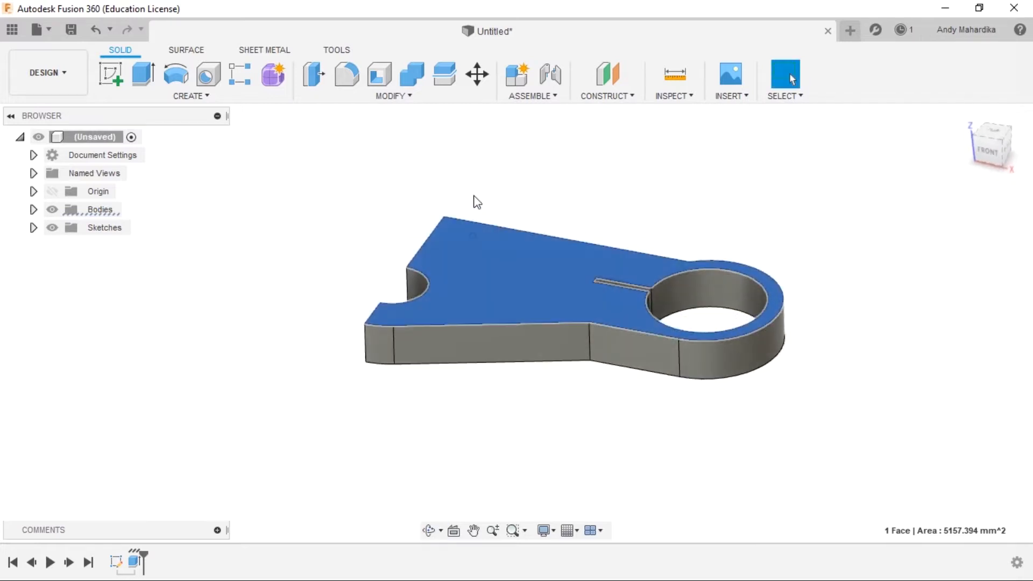
pyautogui.scroll(3, 480, 231)
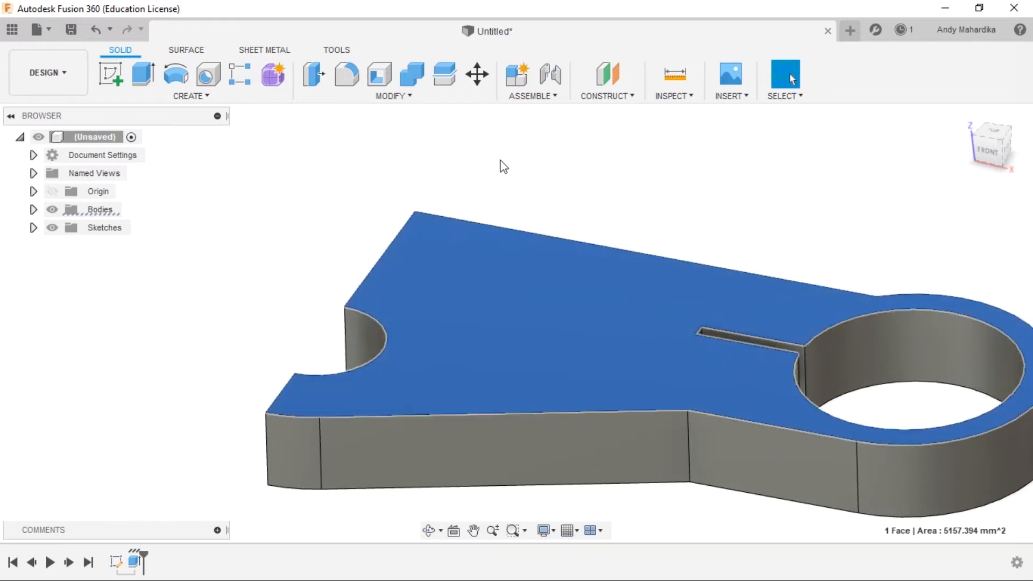
pyautogui.click(545, 165)
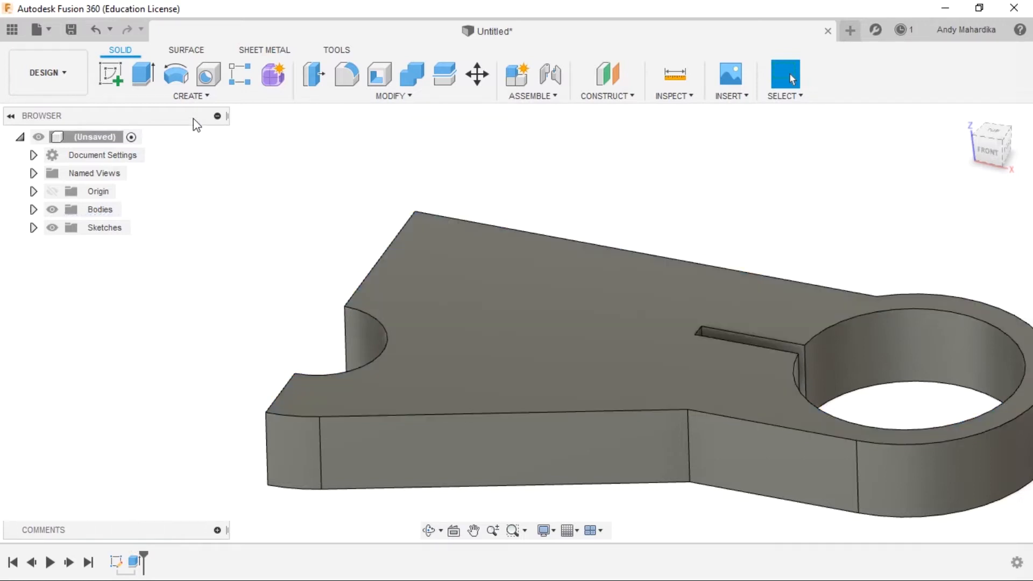
pyautogui.click(474, 287)
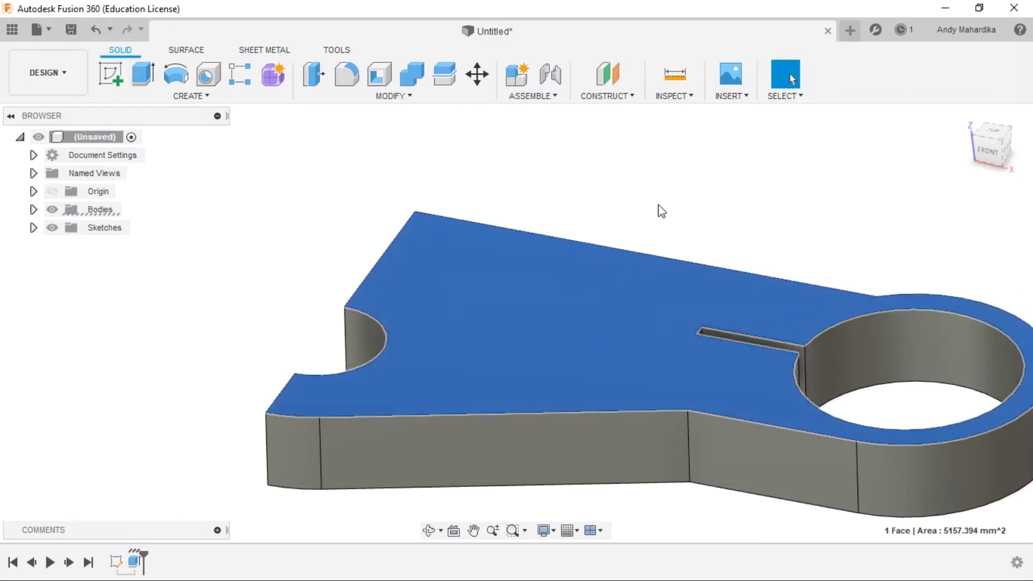
pyautogui.click(670, 196)
# Step: Start a new sketch on the upper face of the extruded half-plate
pyautogui.click(111, 72)
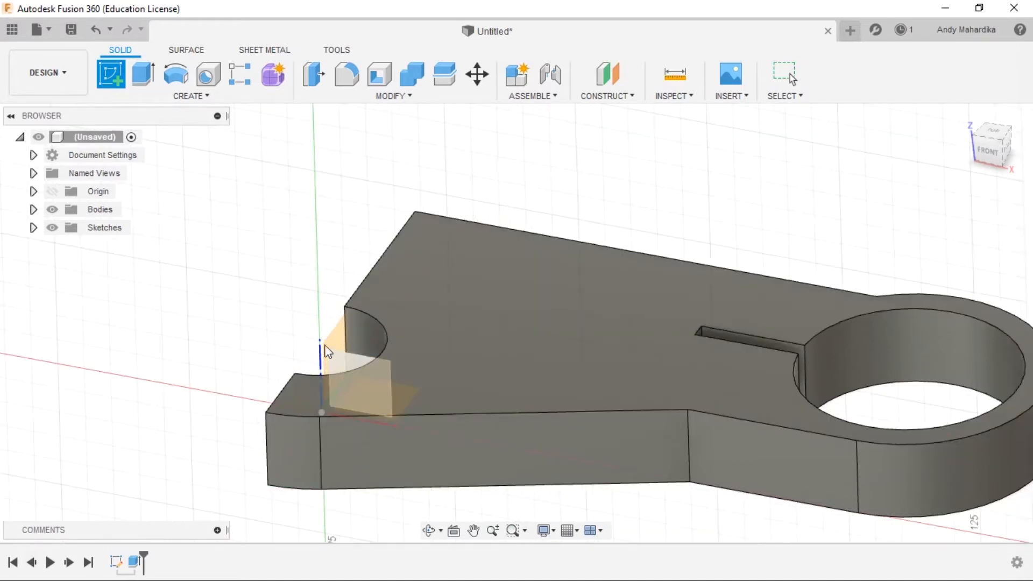
pyautogui.scroll(3, 445, 344)
pyautogui.scroll(-4, 445, 343)
pyautogui.keyDown('shift'); pyautogui.moveTo(443, 358); pyautogui.dragTo(471, 319, button='middle'); pyautogui.keyUp('shift')
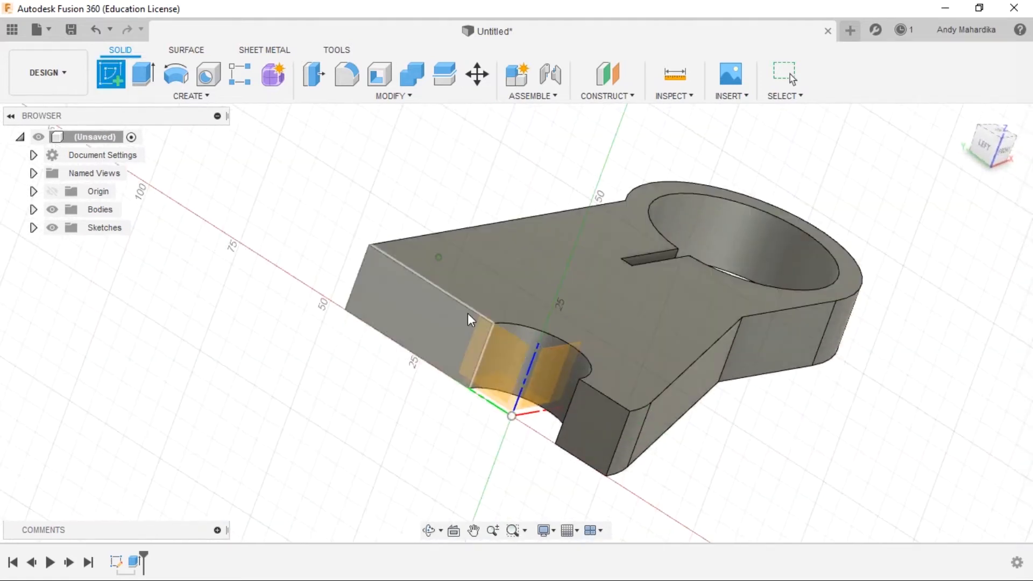
pyautogui.keyDown('shift'); pyautogui.moveTo(641, 373); pyautogui.dragTo(597, 410, button='middle'); pyautogui.keyUp('shift')
pyautogui.keyDown('shift'); pyautogui.moveTo(817, 359); pyautogui.dragTo(652, 339, button='middle'); pyautogui.keyUp('shift')
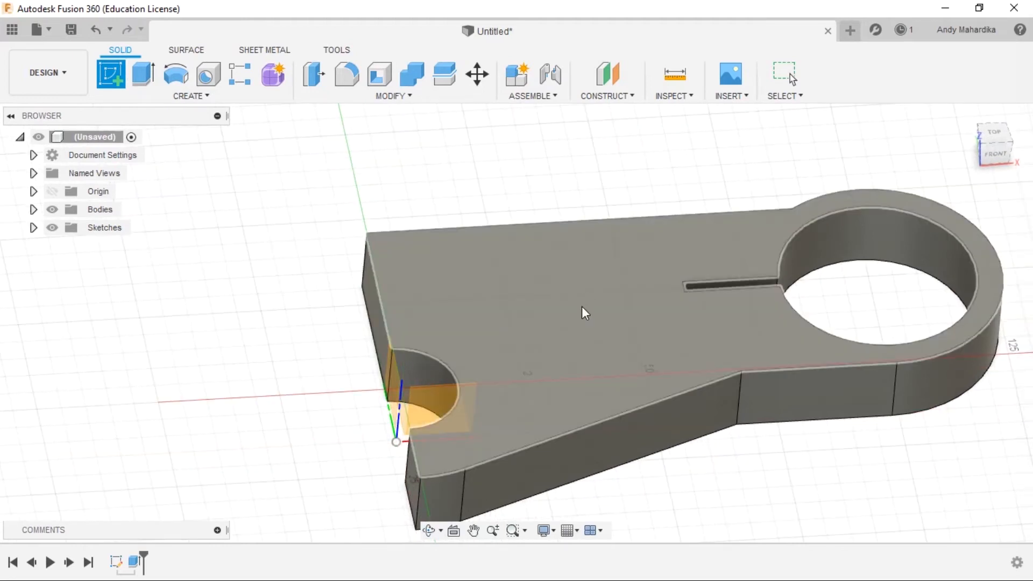
pyautogui.click(582, 307)
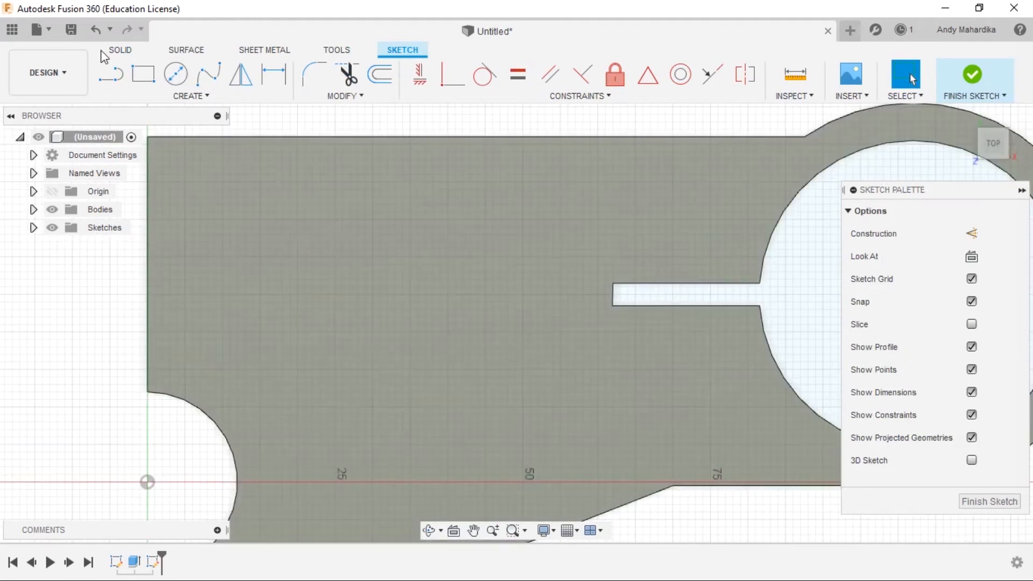
# Step: Sketch a straight line across the plate from the long straight edge, through the slot, to beyond the opposite edge near the corner
pyautogui.press('l')
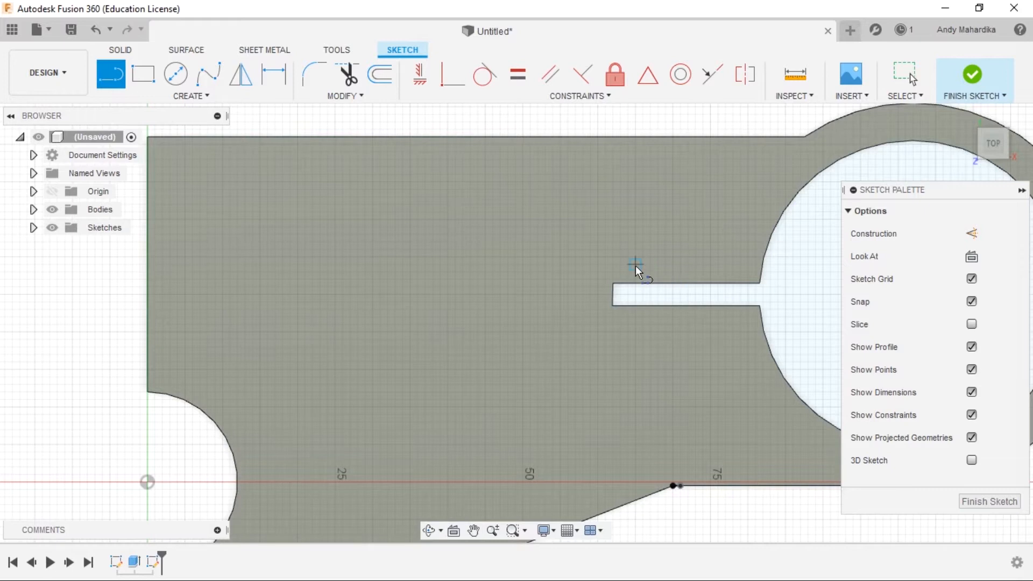
pyautogui.press('Escape')
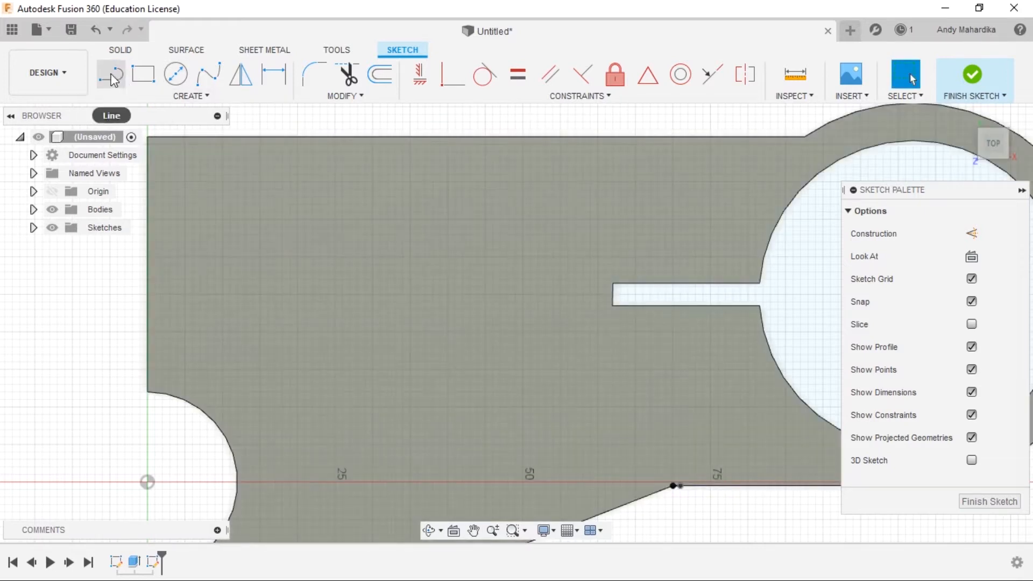
pyautogui.click(111, 74)
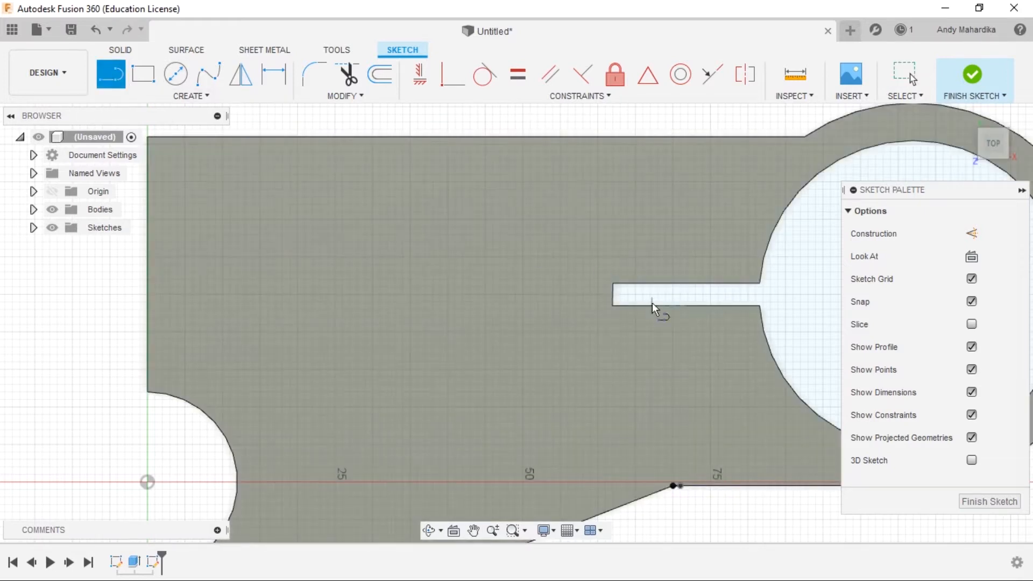
pyautogui.click(667, 138)
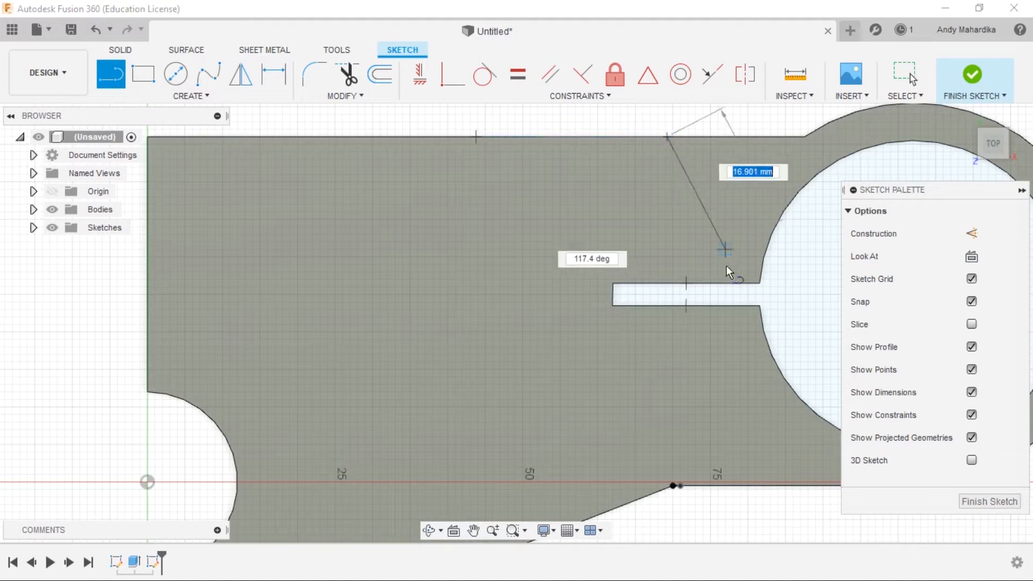
pyautogui.click(667, 505)
# Step: Trim the part of the crossing line beyond the sloped edge and the projected edge segment beside the corner
pyautogui.scroll(10, 682, 505)
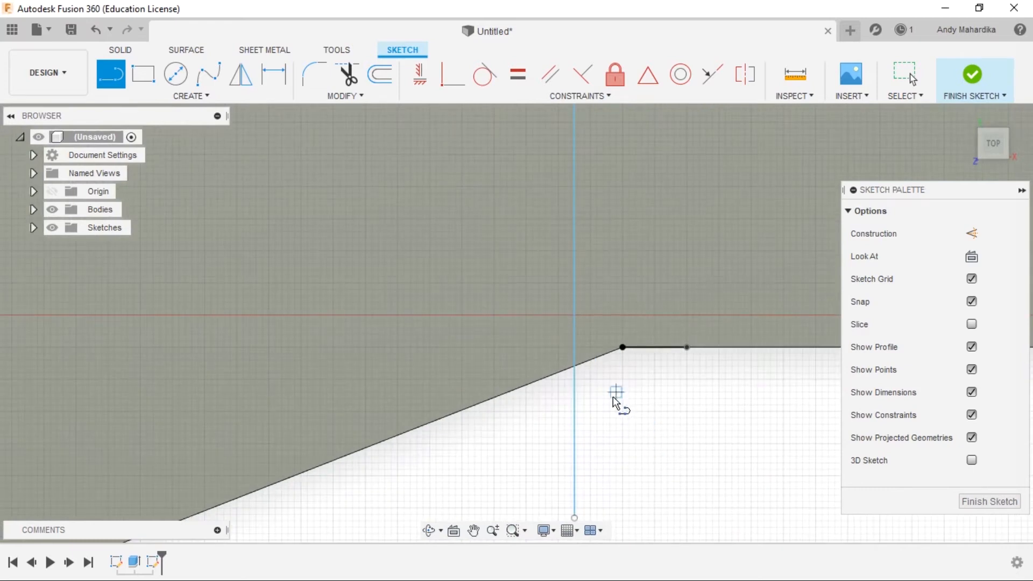
pyautogui.press('t')
pyautogui.click(574, 393)
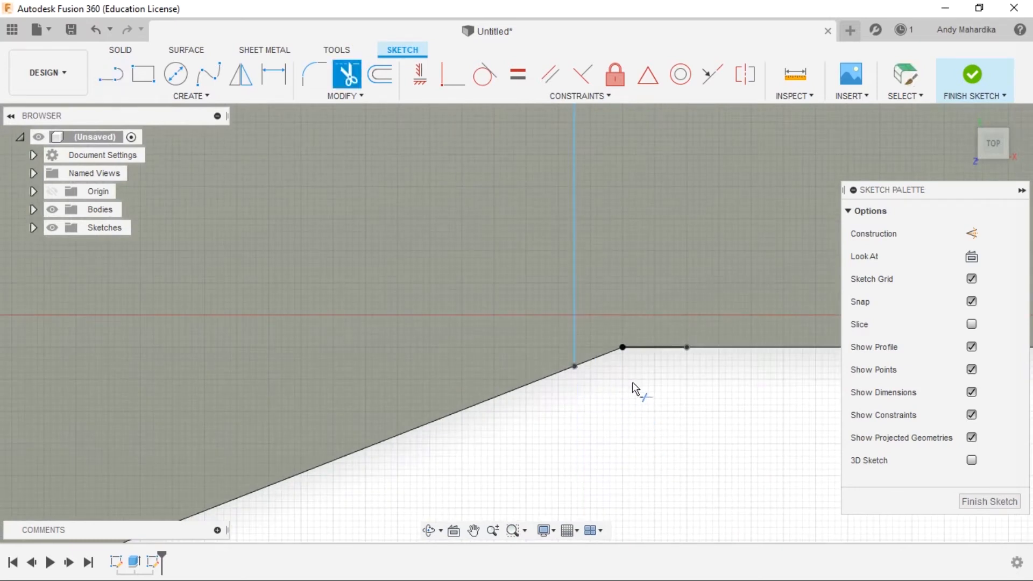
pyautogui.click(655, 348)
pyautogui.scroll(-8, 654, 393)
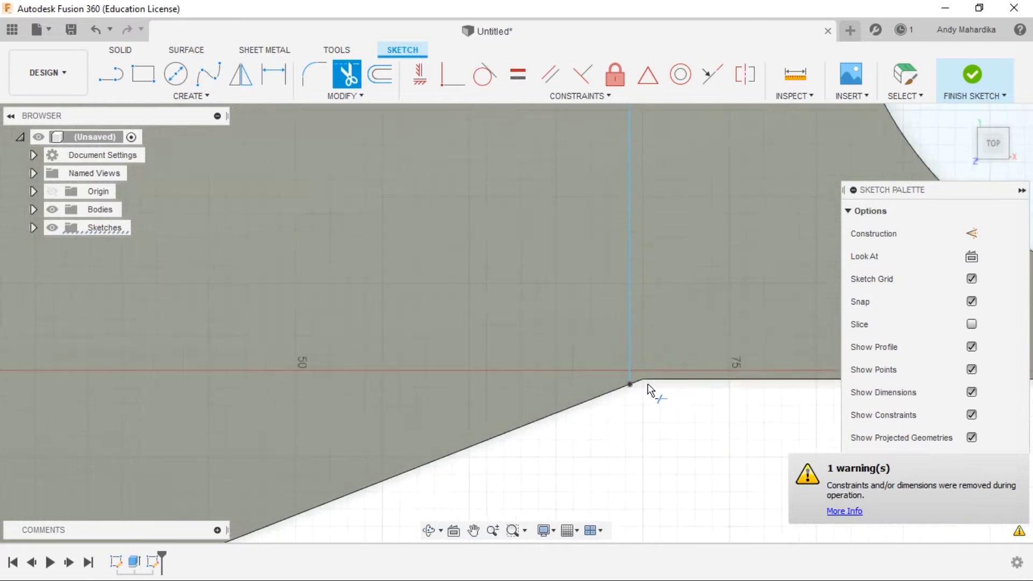
pyautogui.scroll(3, 626, 259)
pyautogui.rightClick(624, 492)
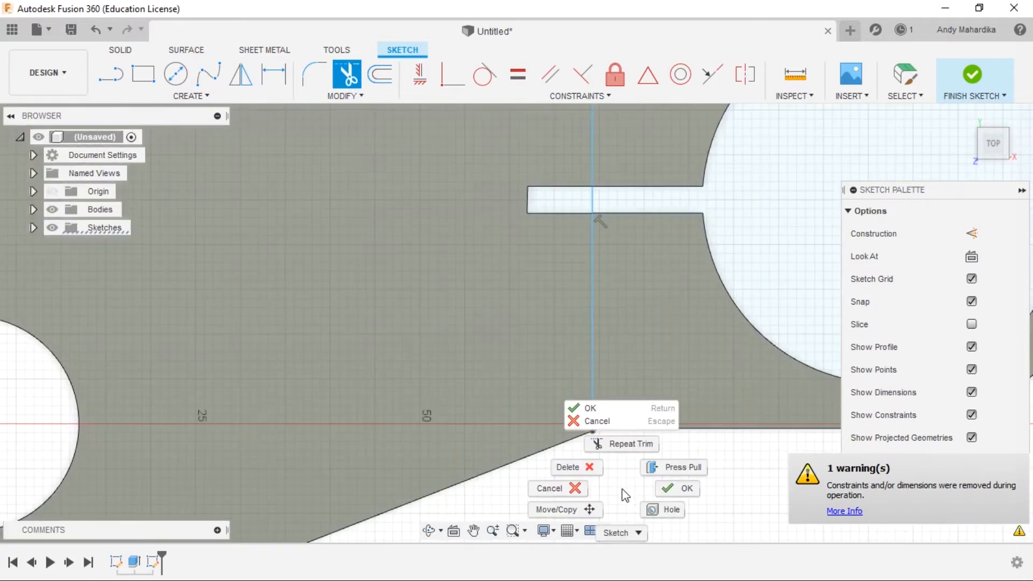
pyautogui.click(675, 489)
# Step: Try to move the crossing line's lower end onto the corner where the sloped and straight edges meet
pyautogui.scroll(-3, 606, 306)
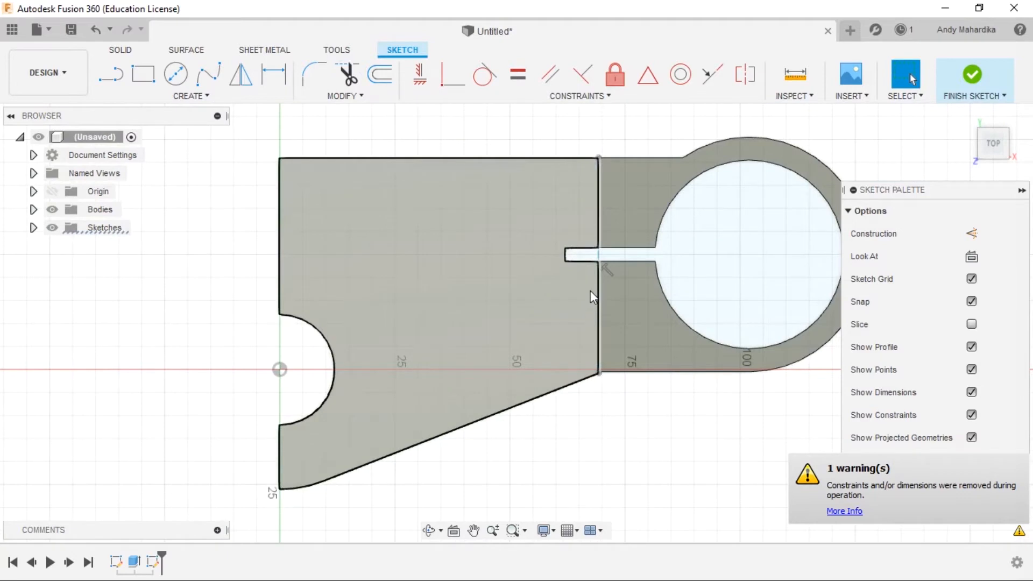
pyautogui.click(597, 282)
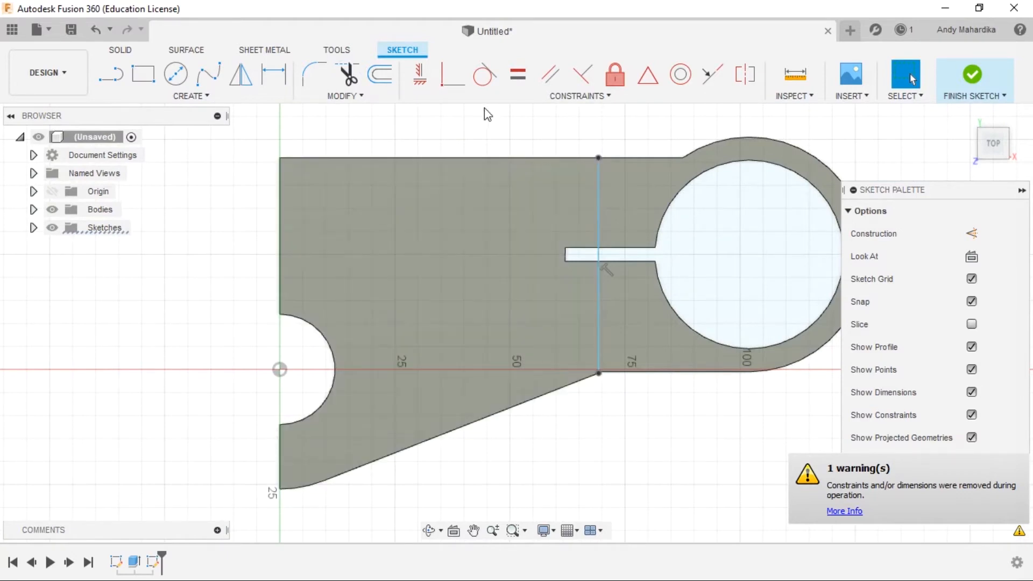
pyautogui.click(425, 79)
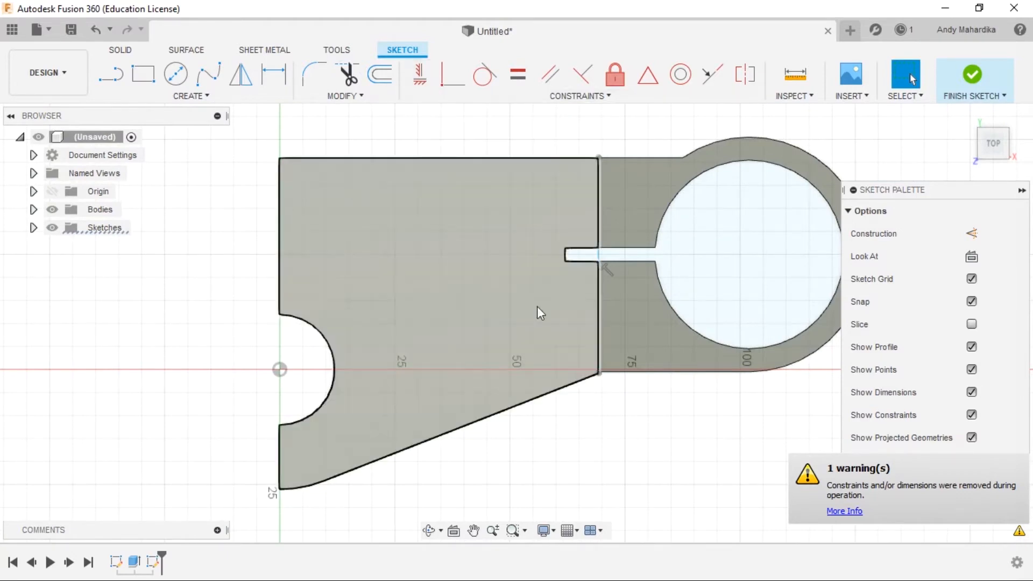
pyautogui.scroll(3, 627, 371)
pyautogui.scroll(3, 605, 432)
pyautogui.scroll(3, 579, 413)
pyautogui.scroll(3, 522, 330)
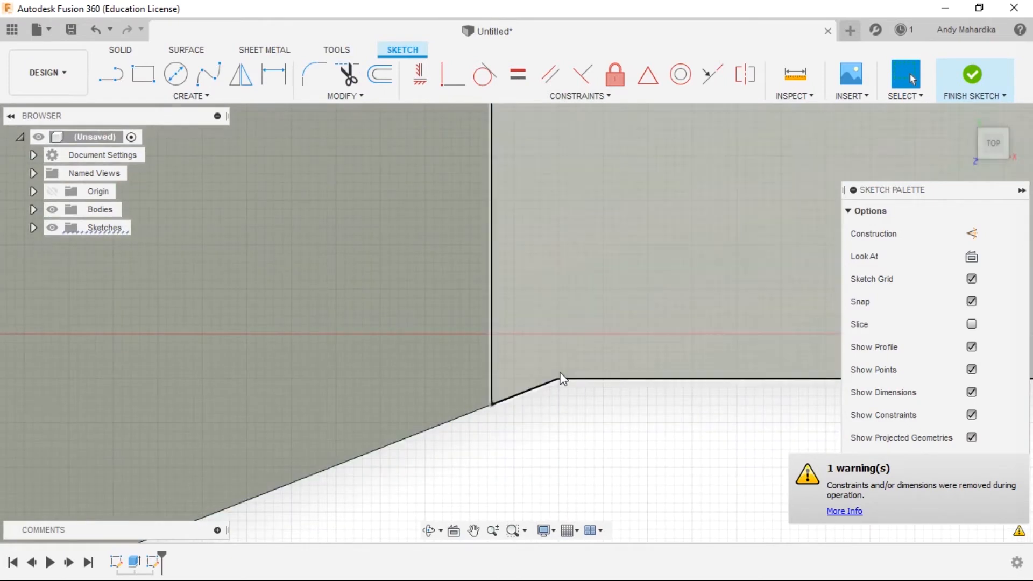
pyautogui.moveTo(491, 405); pyautogui.dragTo(557, 373)
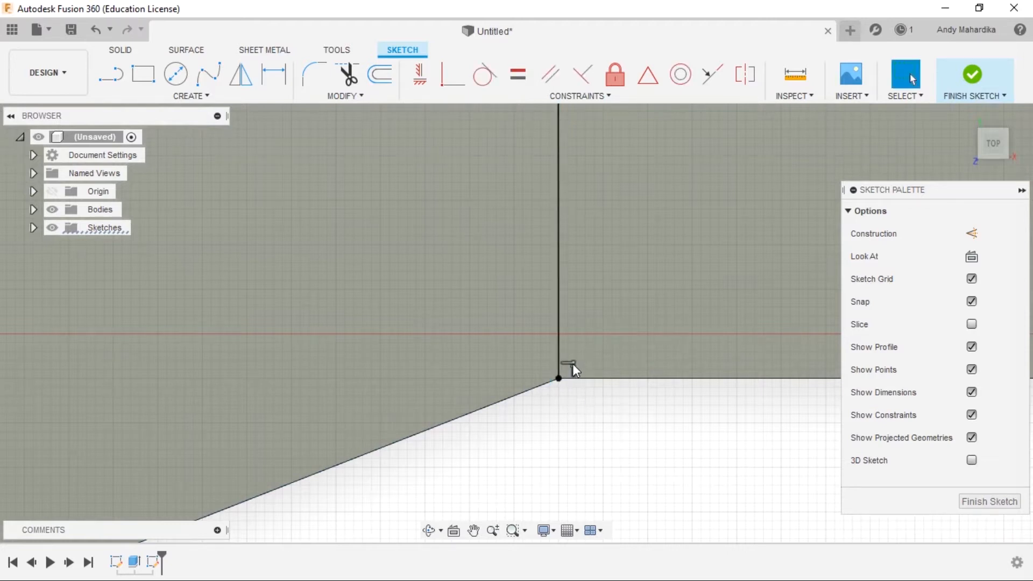
# Step: Try deleting the constraint at the line's lower end, and undo the changes made to the line
pyautogui.click(571, 365)
pyautogui.press('Delete')
pyautogui.moveTo(548, 385); pyautogui.dragTo(584, 426)
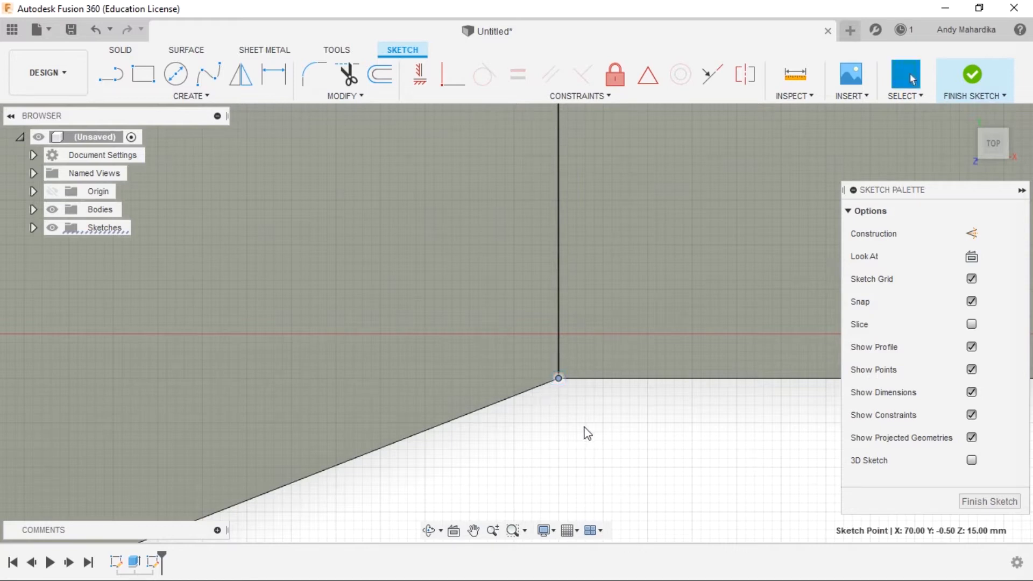
pyautogui.press('Escape')
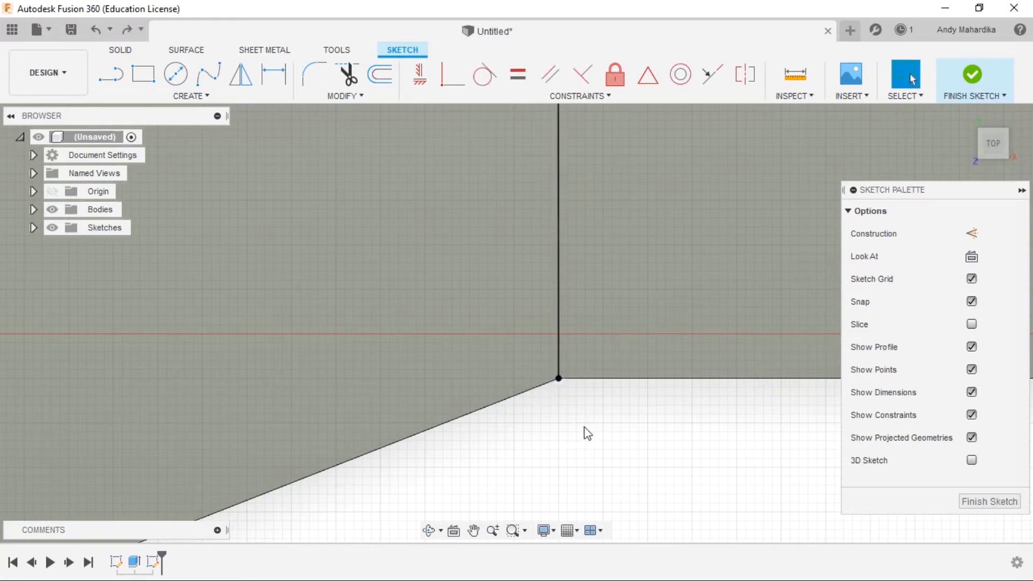
pyautogui.hotkey('ctrl', 'z')
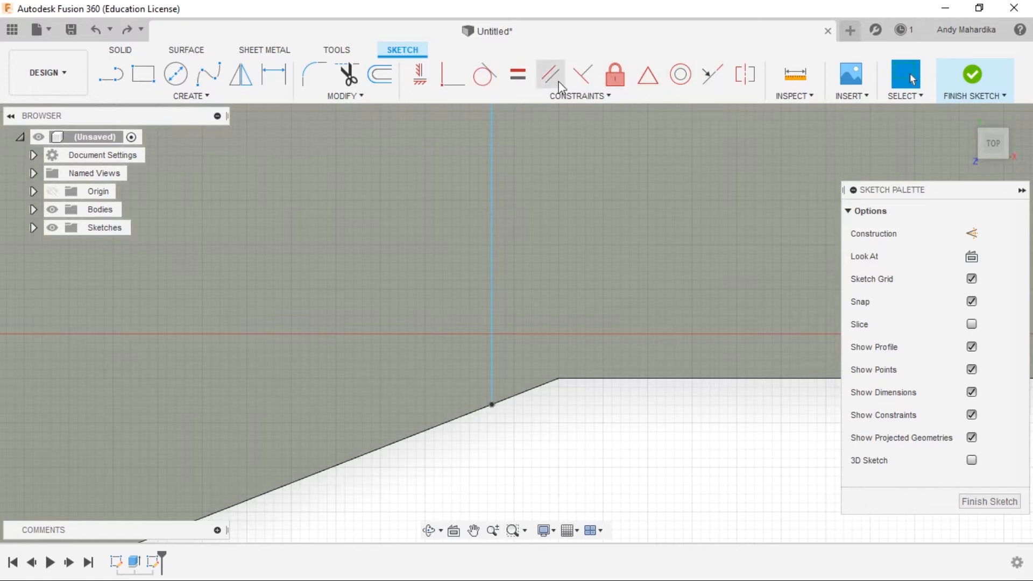
# Step: Make the crossing line's lower endpoint coincident with the corner where the sloped edge meets the straight edge
pyautogui.click(453, 78)
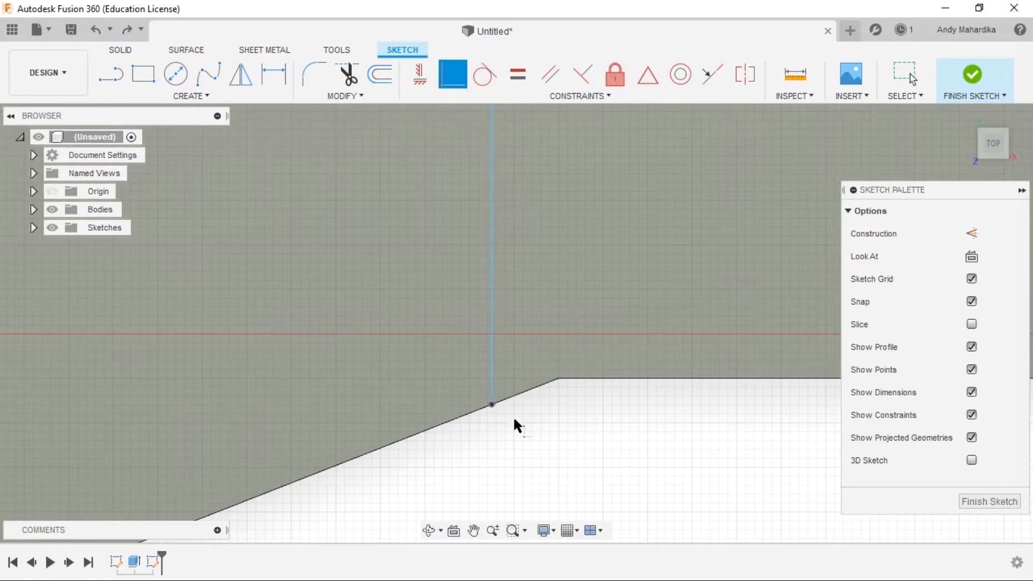
pyautogui.click(491, 405)
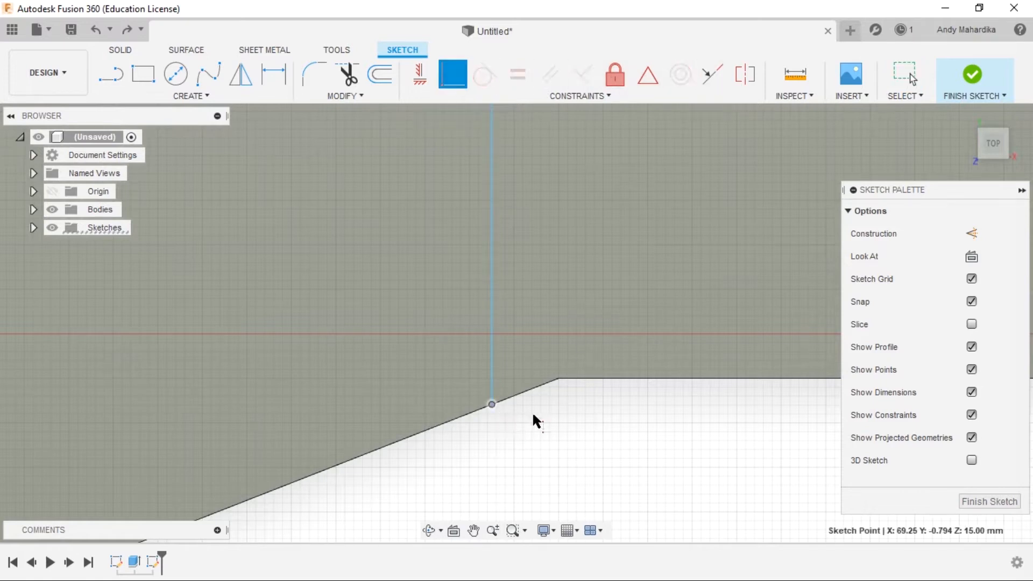
pyautogui.click(558, 378)
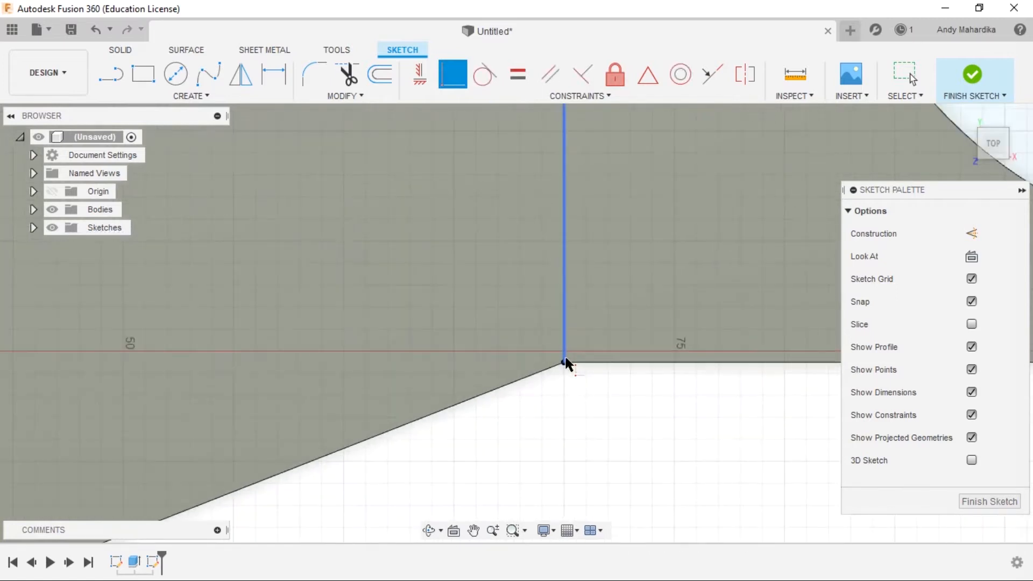
pyautogui.scroll(-7, 562, 344)
pyautogui.scroll(5, 559, 196)
pyautogui.scroll(-4, 550, 278)
pyautogui.scroll(2, 427, 411)
pyautogui.moveTo(427, 411)
pyautogui.keyDown('shift'); pyautogui.mouseDown(button='middle')
pyautogui.moveTo(396, 358)
pyautogui.moveTo(334, 302)
pyautogui.moveTo(356, 336)
pyautogui.moveTo(509, 240)
pyautogui.mouseUp(button='middle'); pyautogui.keyUp('shift')
pyautogui.rightClick(498, 223)
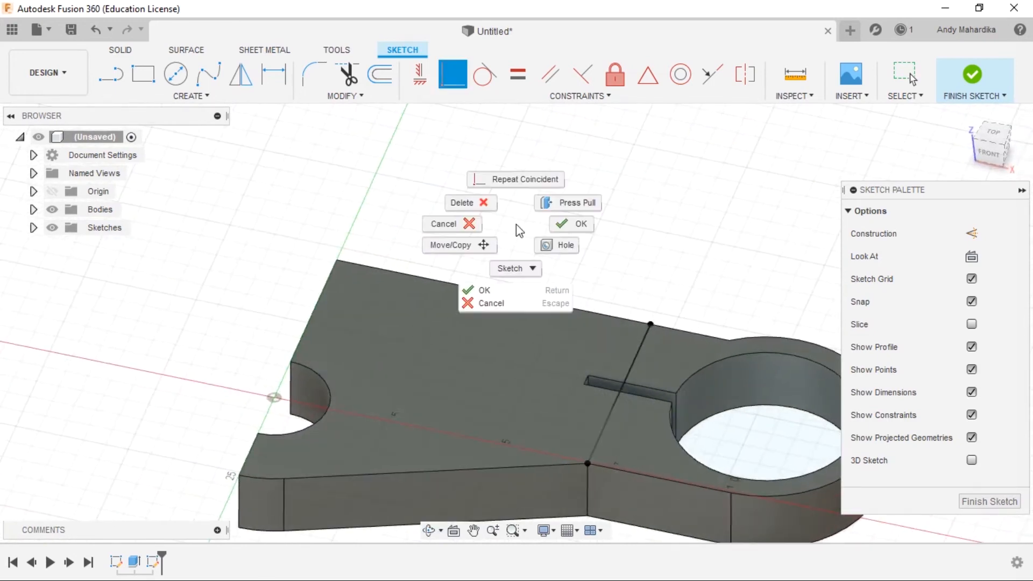
pyautogui.click(563, 222)
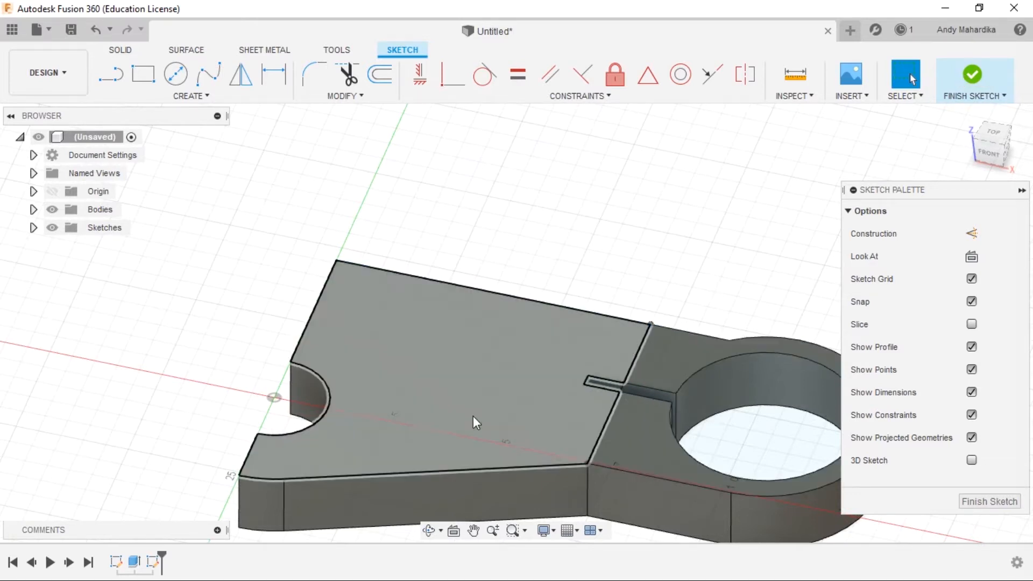
# Step: Finish the sketch and extrude the large wedge-shaped region of the upper face upward, joined to the plate
pyautogui.click(977, 75)
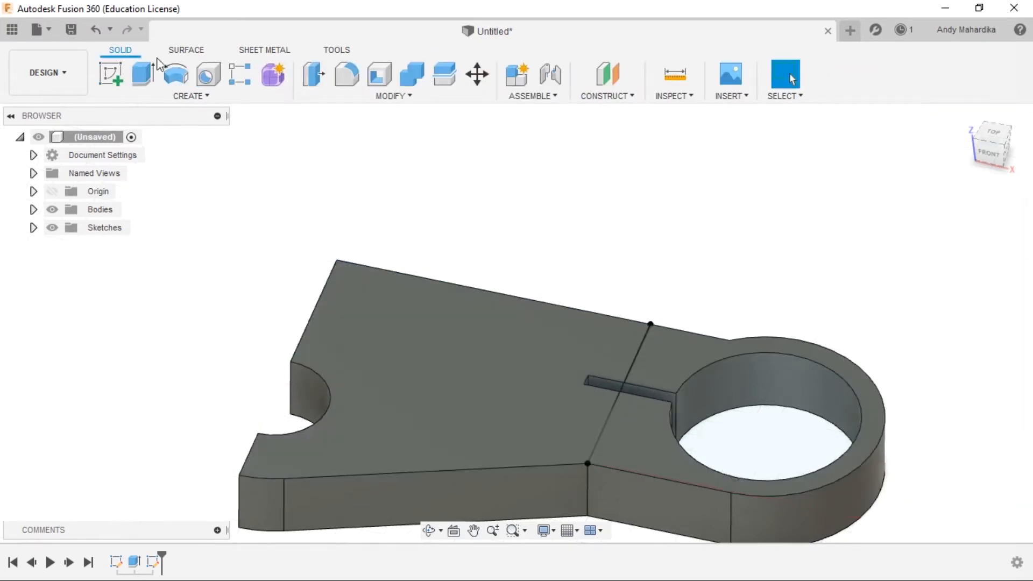
pyautogui.click(143, 75)
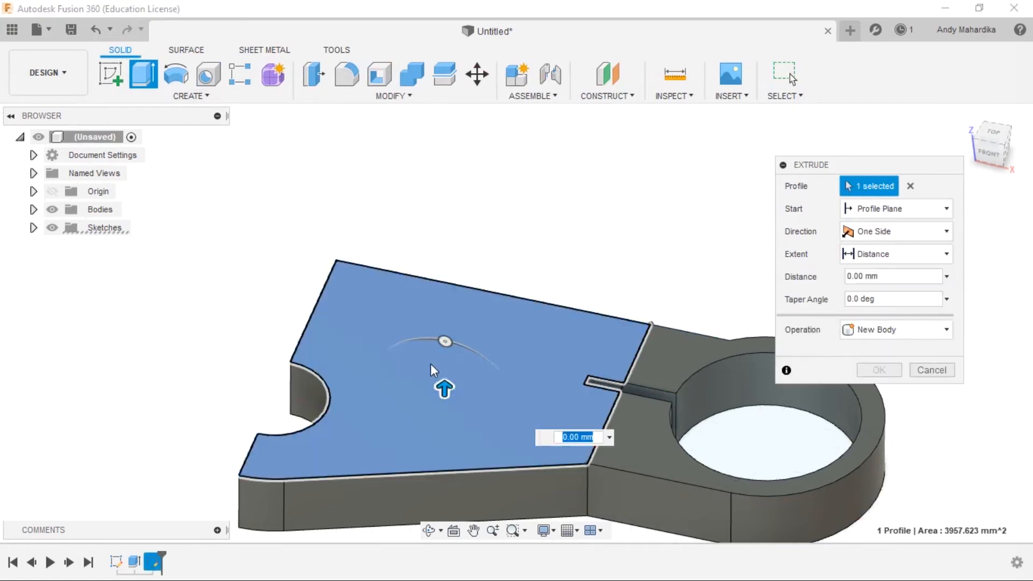
pyautogui.moveTo(445, 386); pyautogui.dragTo(443, 362)
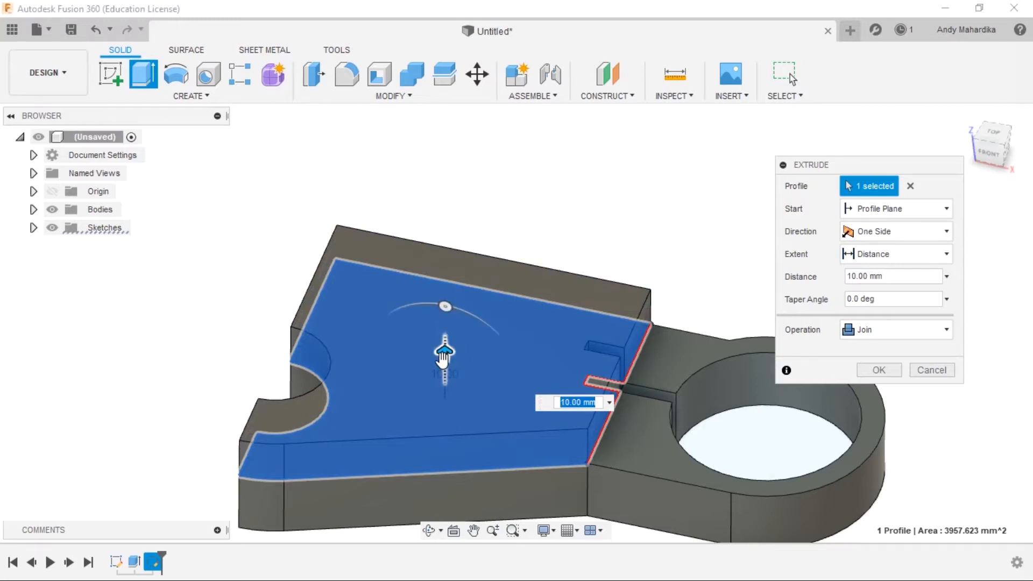
pyautogui.press('Return')
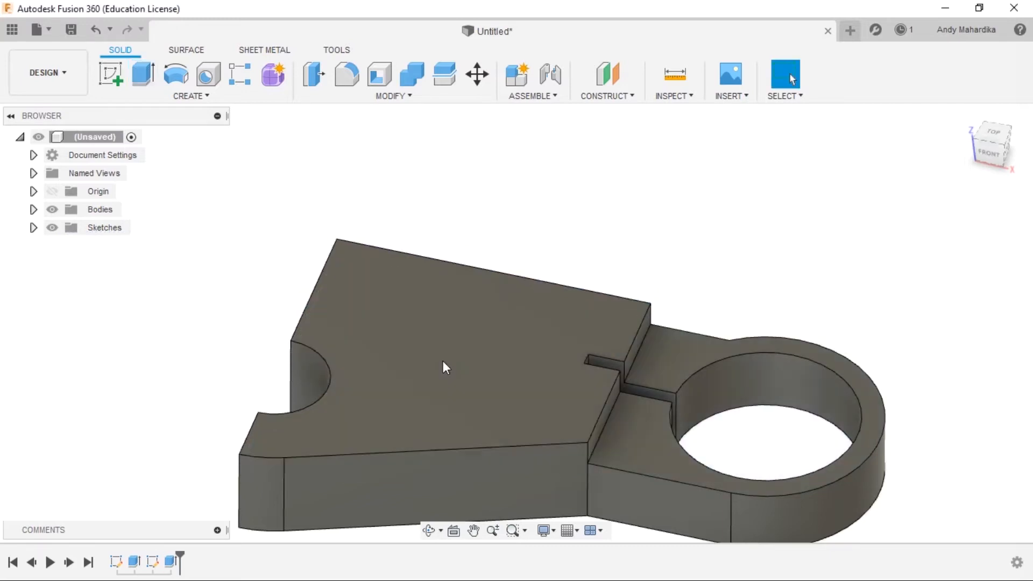
# Step: Examine the raised section and the step faces beside the clamp slot from several sides
pyautogui.scroll(3, 538, 452)
pyautogui.keyDown('shift'); pyautogui.moveTo(510, 431); pyautogui.dragTo(513, 409, button='middle'); pyautogui.keyUp('shift')
pyautogui.scroll(-5, 596, 386)
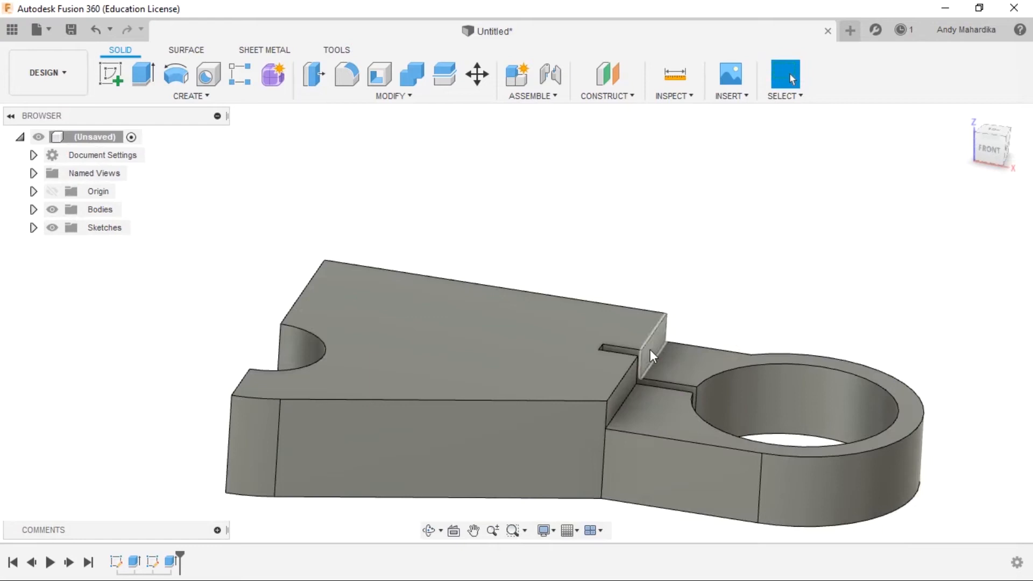
pyautogui.click(620, 398)
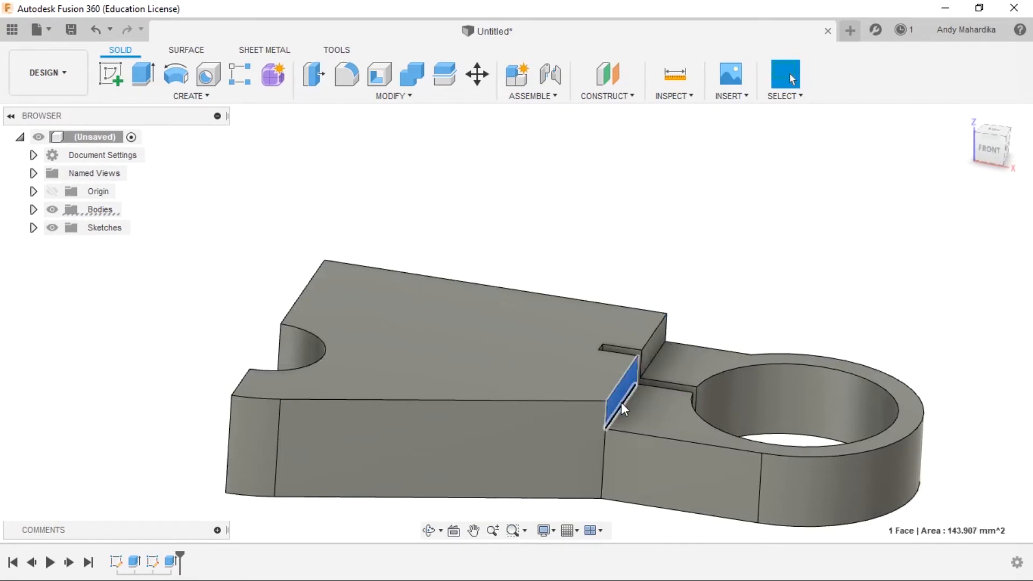
pyautogui.keyDown('shift'); pyautogui.moveTo(675, 226); pyautogui.dragTo(452, 411, button='middle'); pyautogui.keyUp('shift')
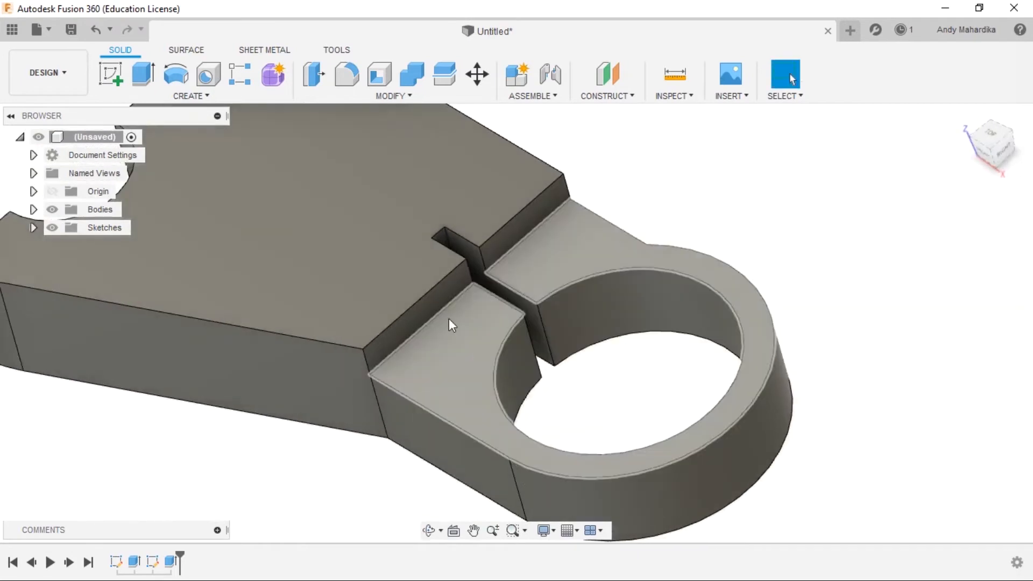
pyautogui.keyDown('shift'); pyautogui.moveTo(504, 262); pyautogui.dragTo(711, 383, button='middle'); pyautogui.keyUp('shift')
pyautogui.scroll(-5, 574, 314)
pyautogui.scroll(5, 742, 414)
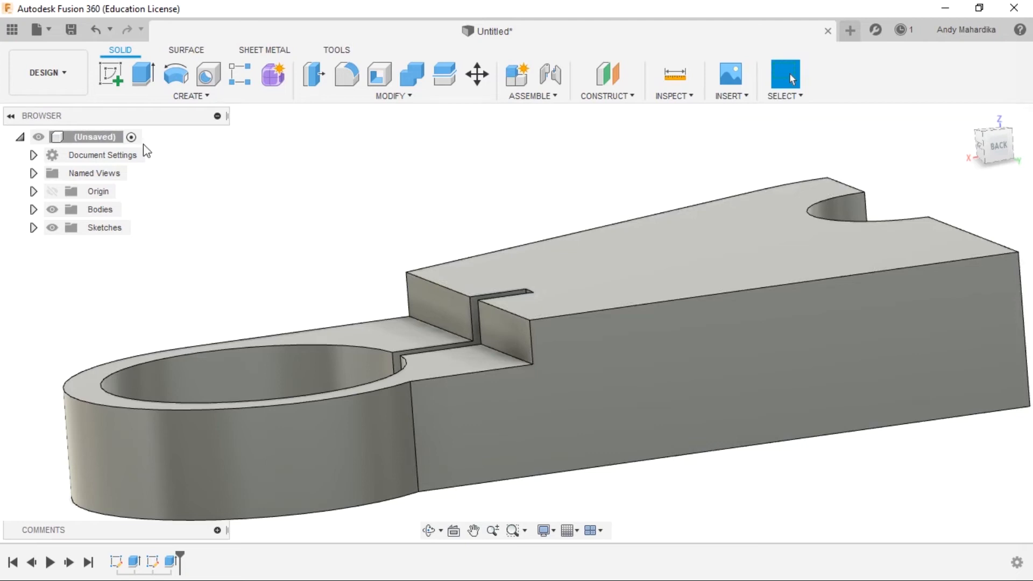
# Step: Start a sketch on the flat side face and draw a sloping line from the step's inner corner to the upper edge, about 41 mm along
pyautogui.click(110, 73)
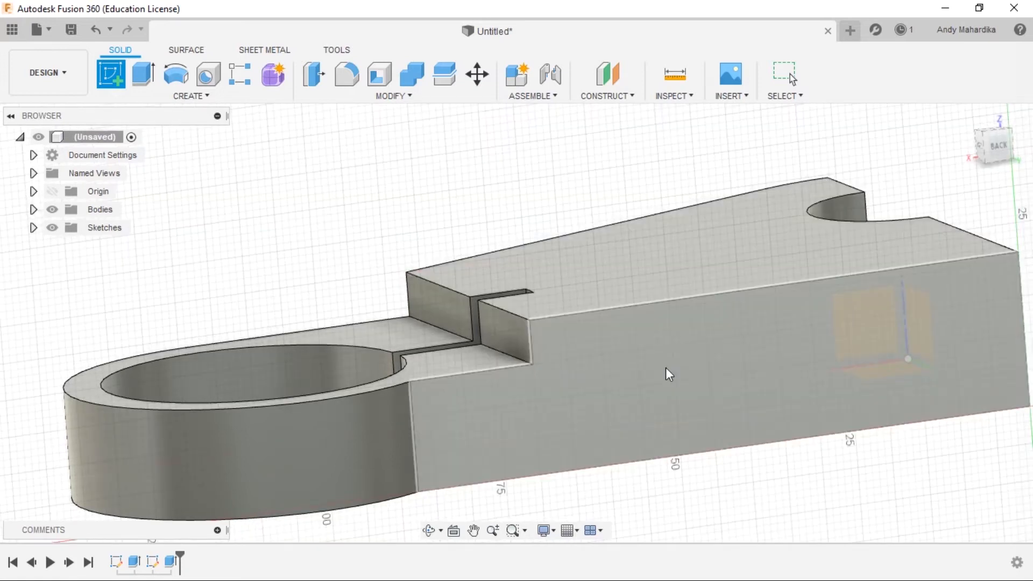
pyautogui.click(666, 367)
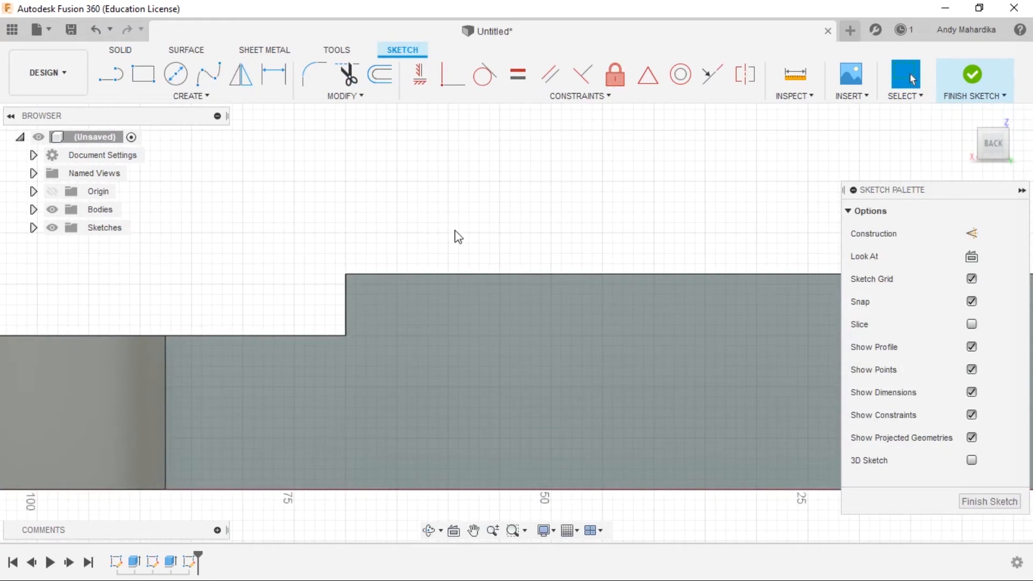
pyautogui.click(111, 74)
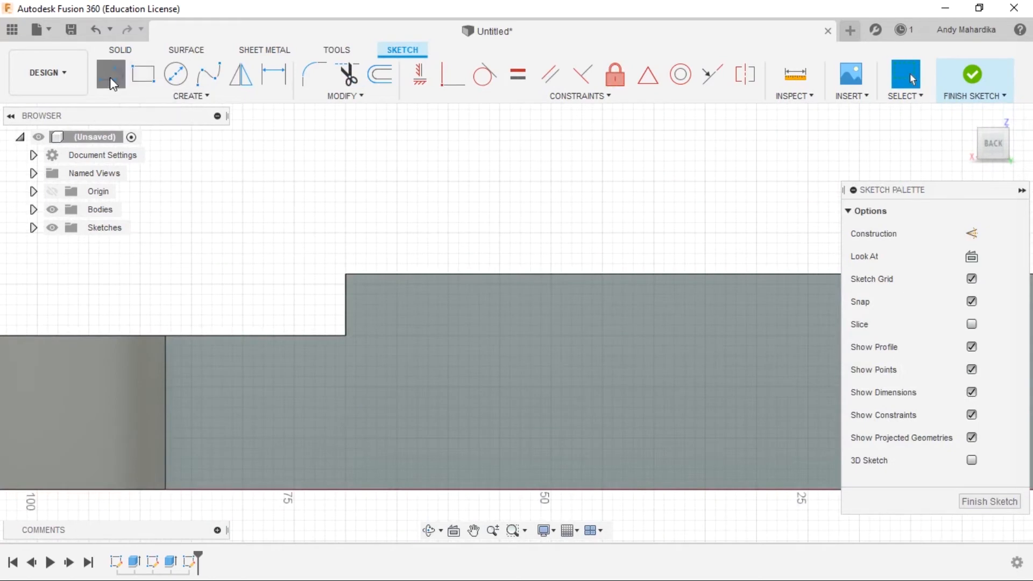
pyautogui.click(346, 336)
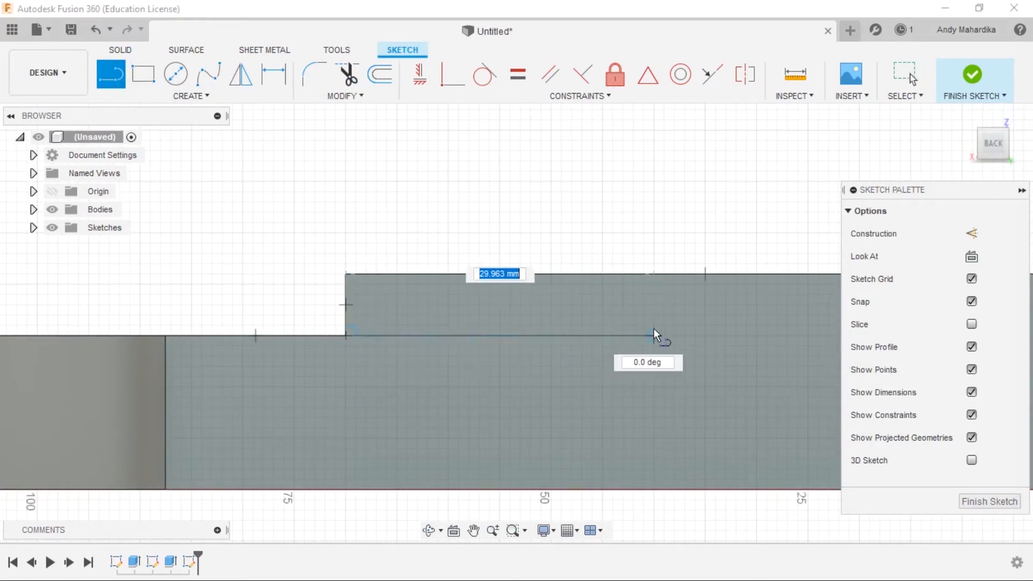
pyautogui.click(767, 274)
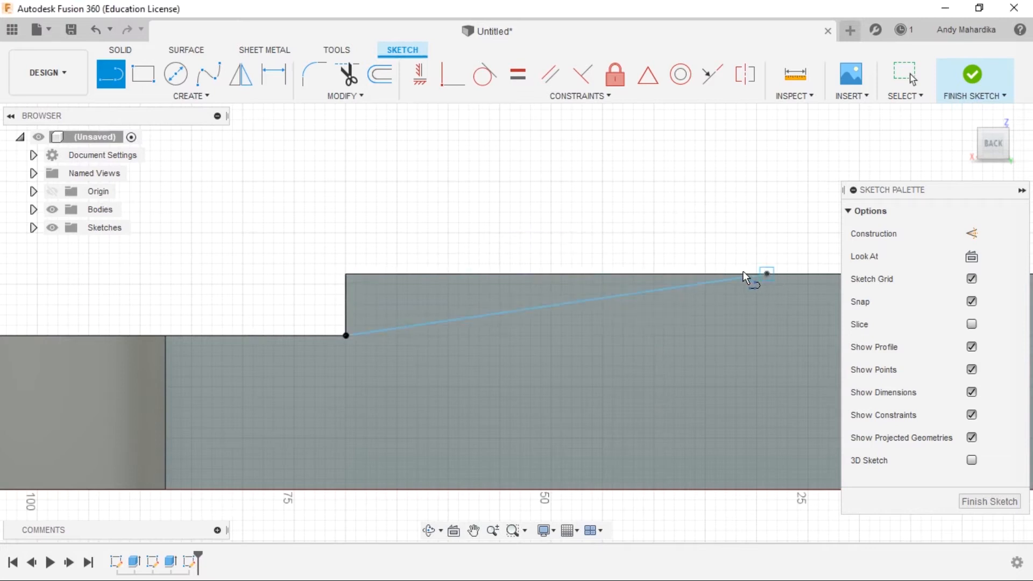
pyautogui.rightClick(592, 209)
pyautogui.click(647, 206)
# Step: Dimension the horizontal distance from the step's vertical edge to the sloping line's upper end as 35 mm and finish the sketch
pyautogui.scroll(-5, 455, 281)
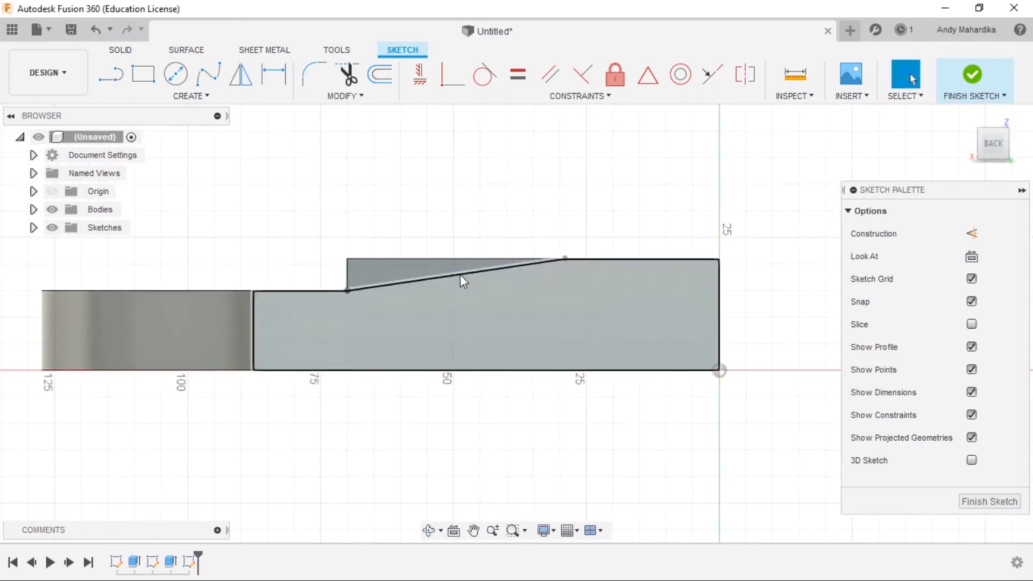
pyautogui.scroll(3, 469, 254)
pyautogui.scroll(-3, 420, 286)
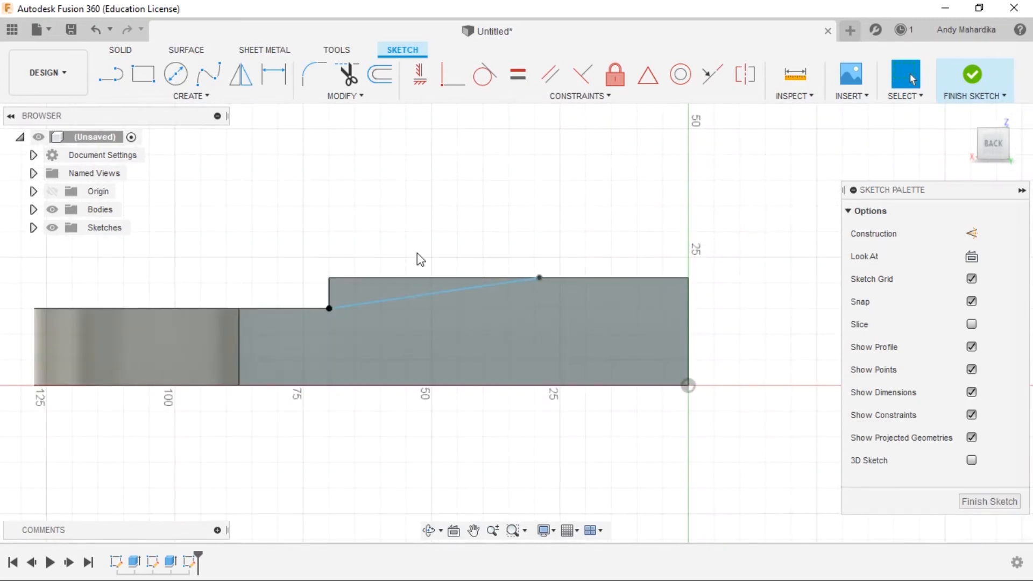
pyautogui.scroll(4, 348, 300)
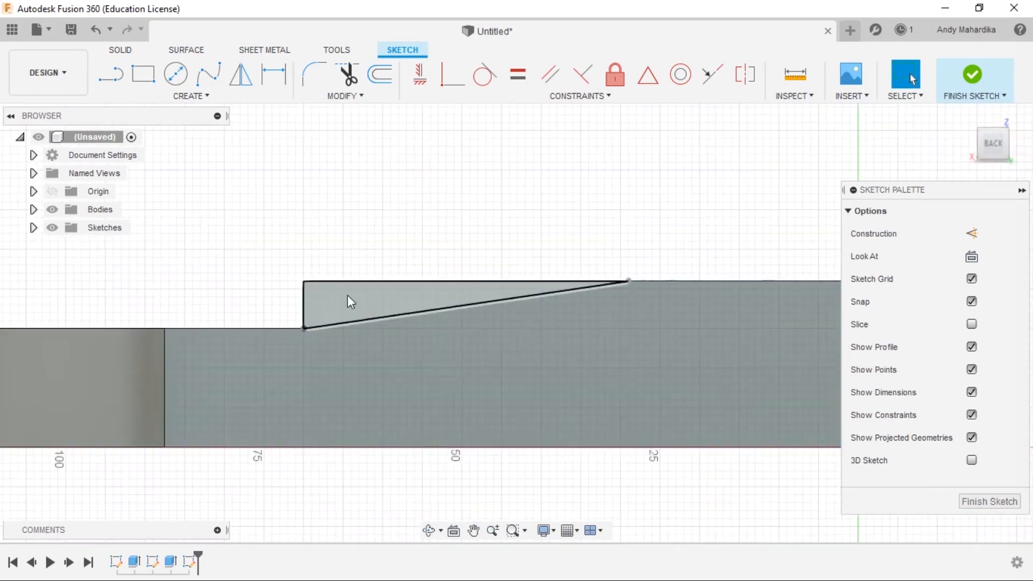
pyautogui.press('d')
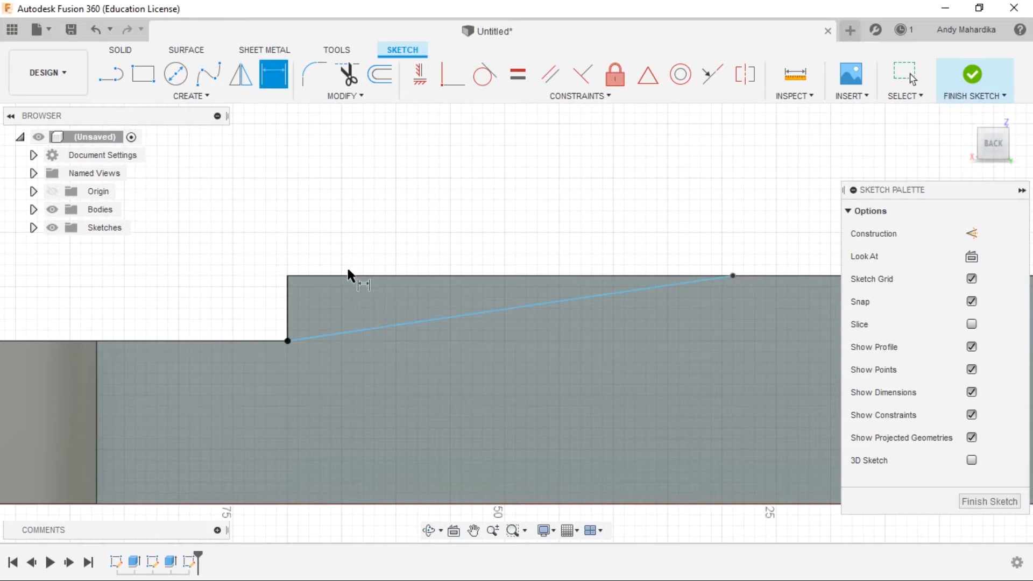
pyautogui.click(288, 312)
pyautogui.click(733, 276)
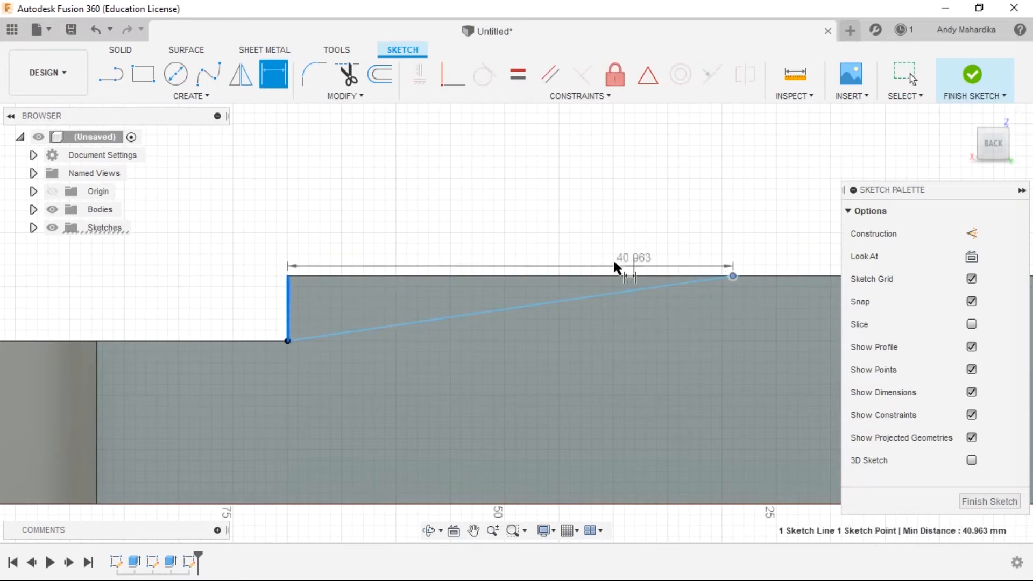
pyautogui.click(526, 223)
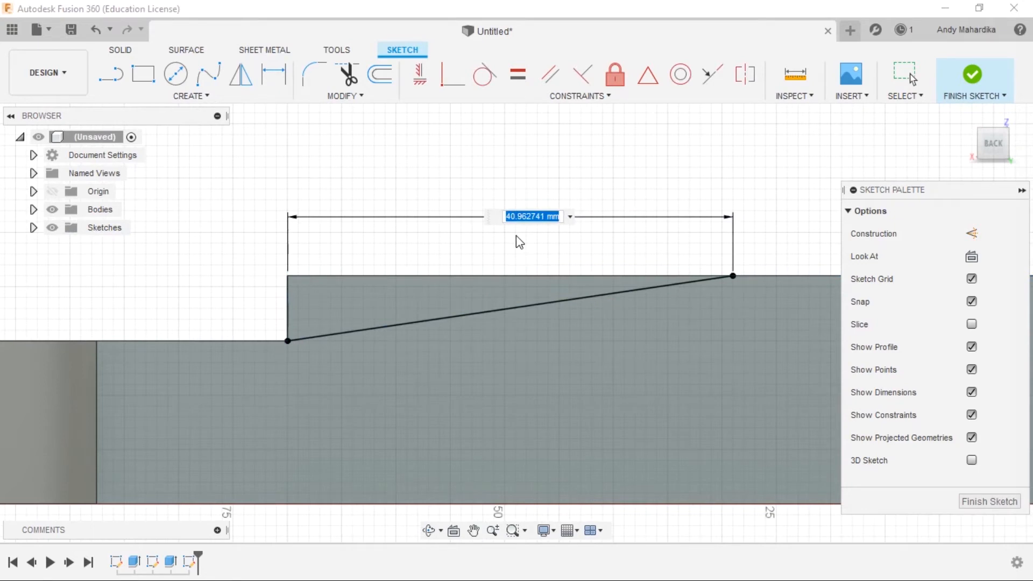
pyautogui.press('Return')
pyautogui.keyDown('shift'); pyautogui.moveTo(571, 244); pyautogui.dragTo(478, 287, button='middle'); pyautogui.keyUp('shift')
pyautogui.scroll(5, 478, 286)
pyautogui.press('d')
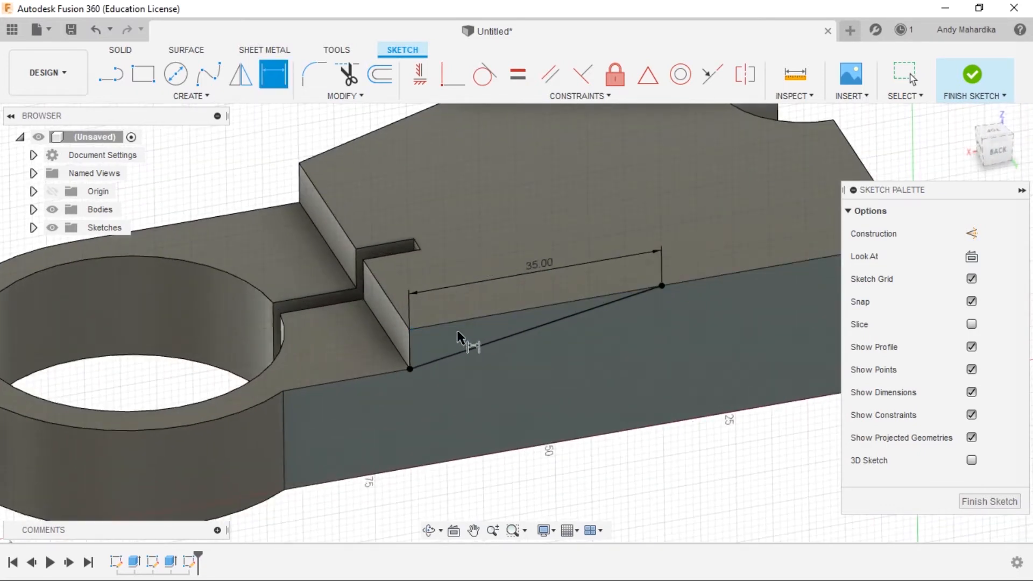
pyautogui.click(974, 91)
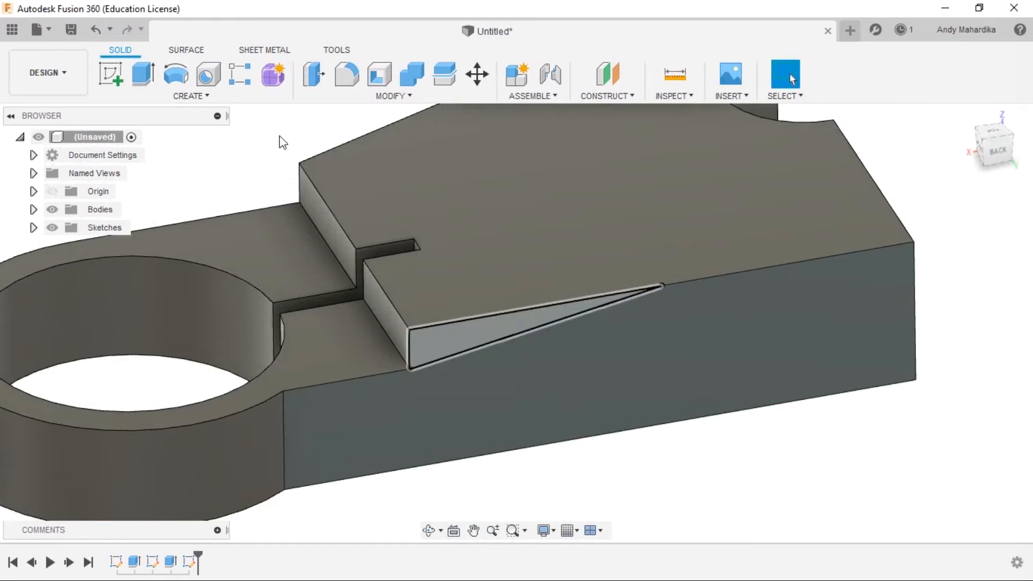
# Step: Extrude the triangular side profile 68 mm inward as a cut across the raised section
pyautogui.click(143, 75)
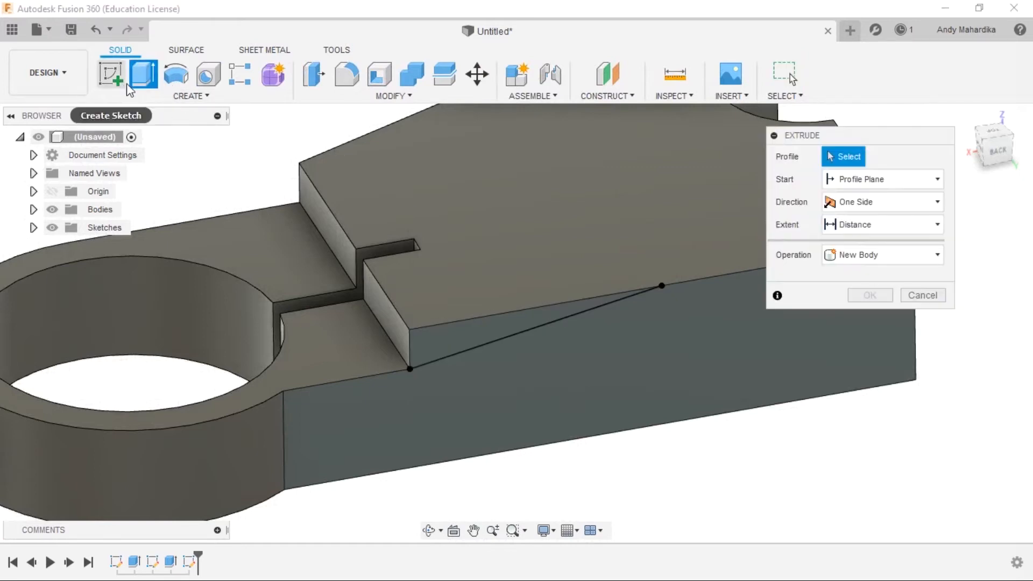
pyautogui.scroll(-7, 443, 229)
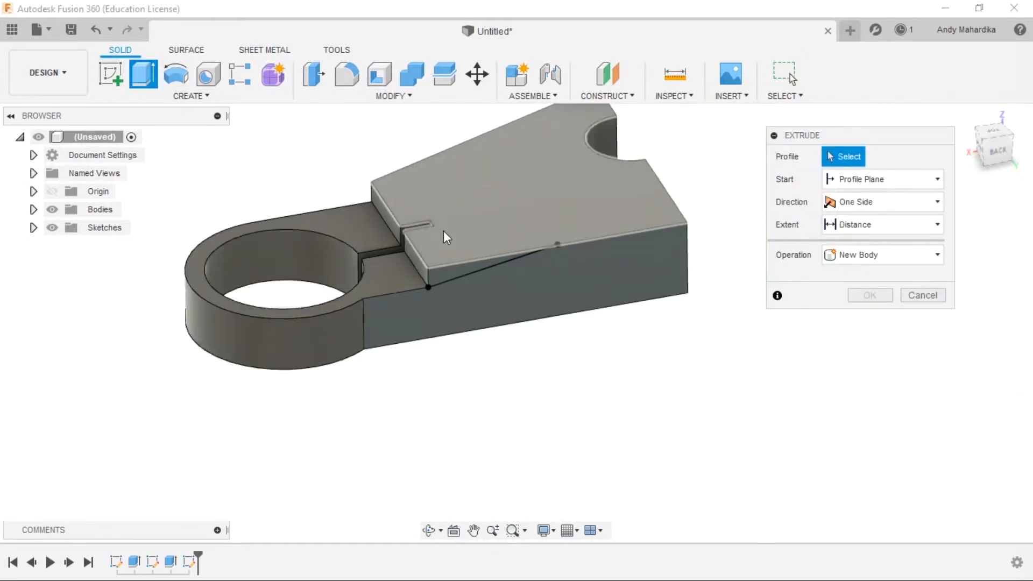
pyautogui.scroll(4, 418, 142)
pyautogui.scroll(5, 445, 302)
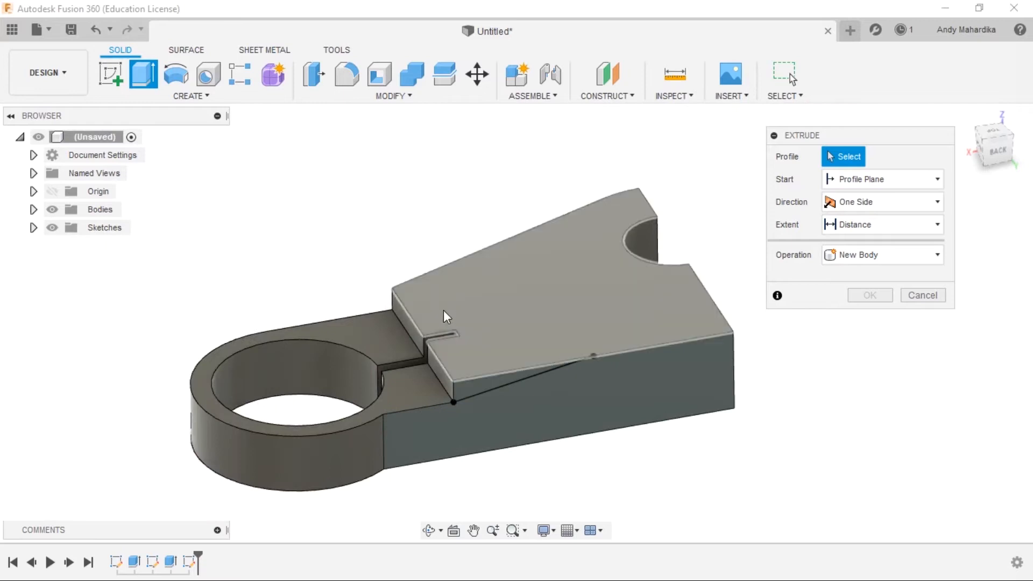
pyautogui.click(486, 414)
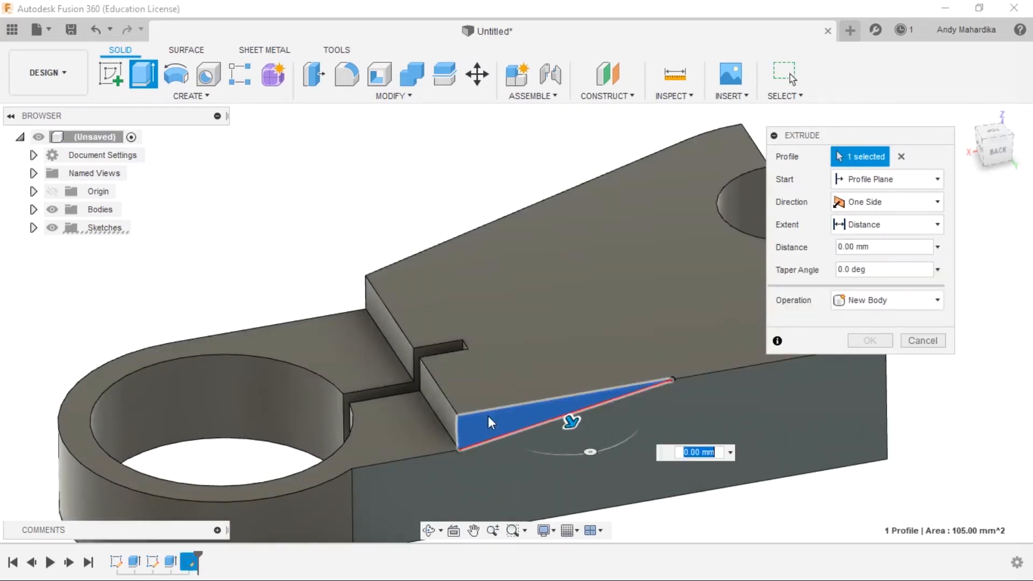
pyautogui.moveTo(586, 448); pyautogui.dragTo(607, 475)
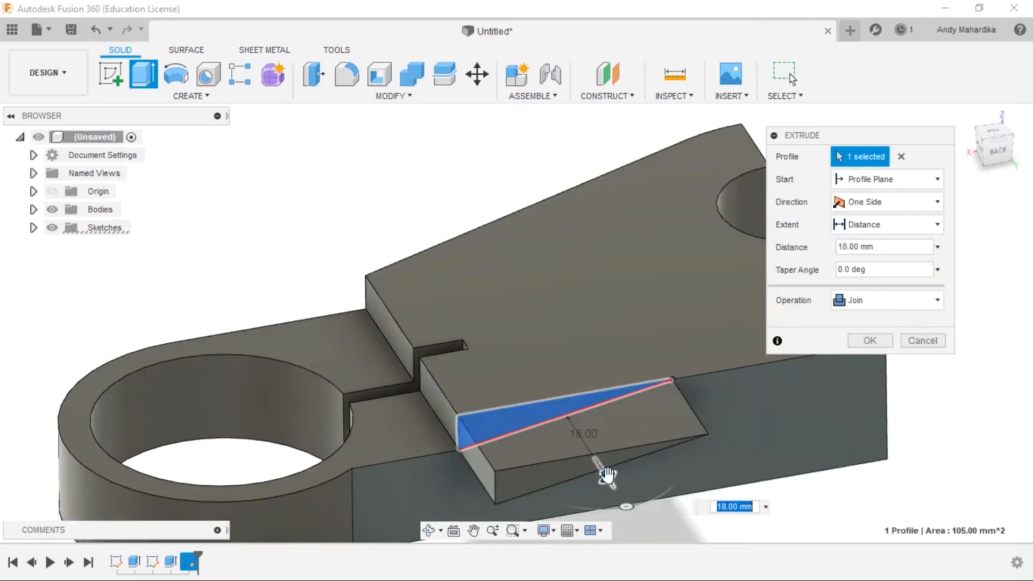
pyautogui.moveTo(608, 475); pyautogui.dragTo(444, 211)
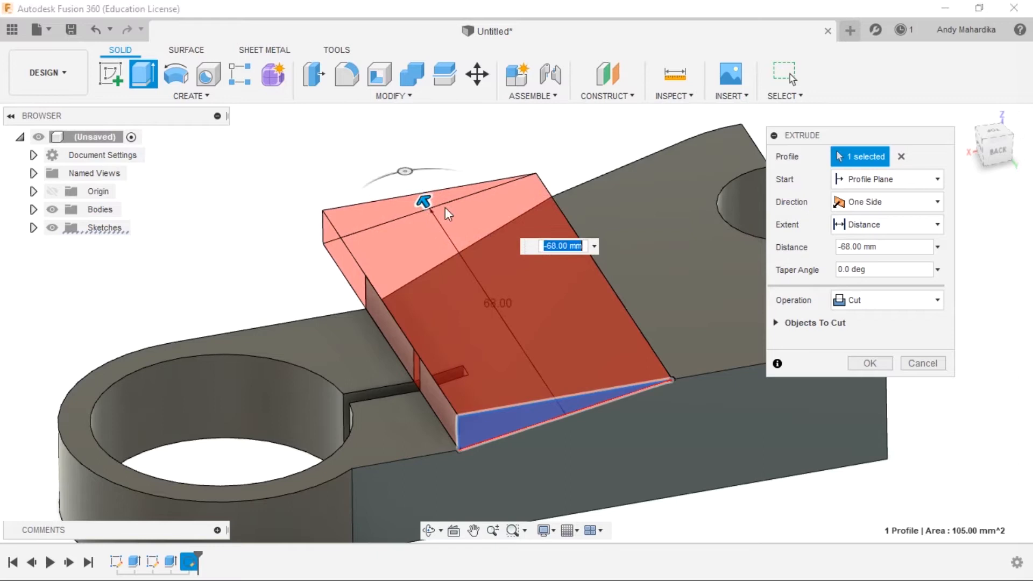
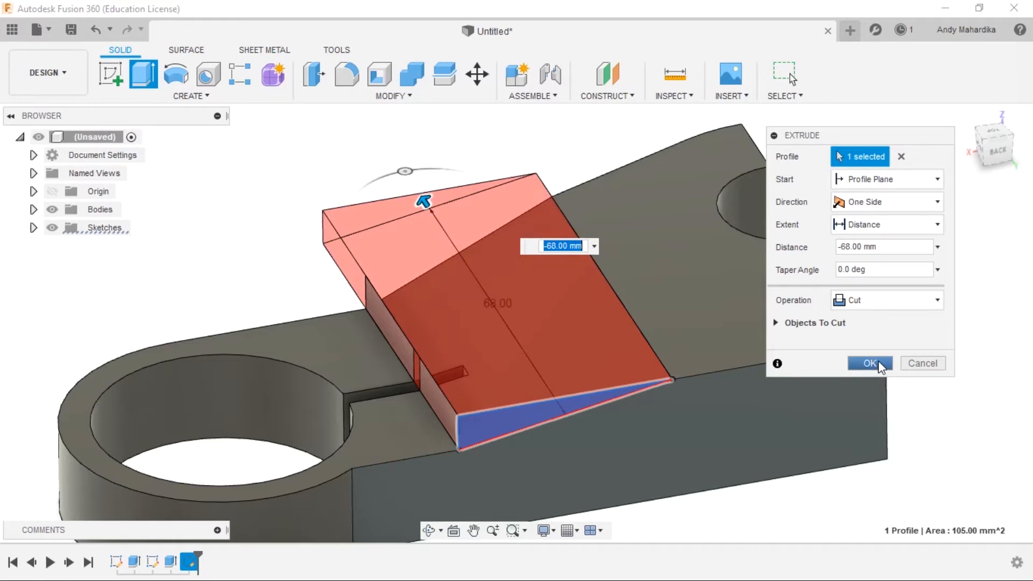
pyautogui.click(878, 361)
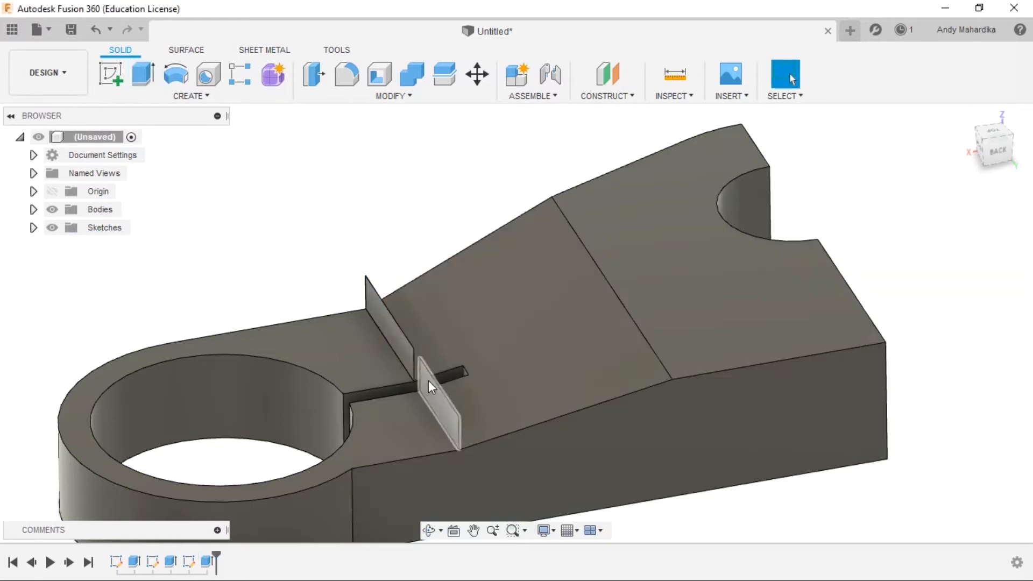
# Step: Check the thin vertical faces at the step and undo the wedge cut
pyautogui.scroll(5, 428, 380)
pyautogui.click(413, 325)
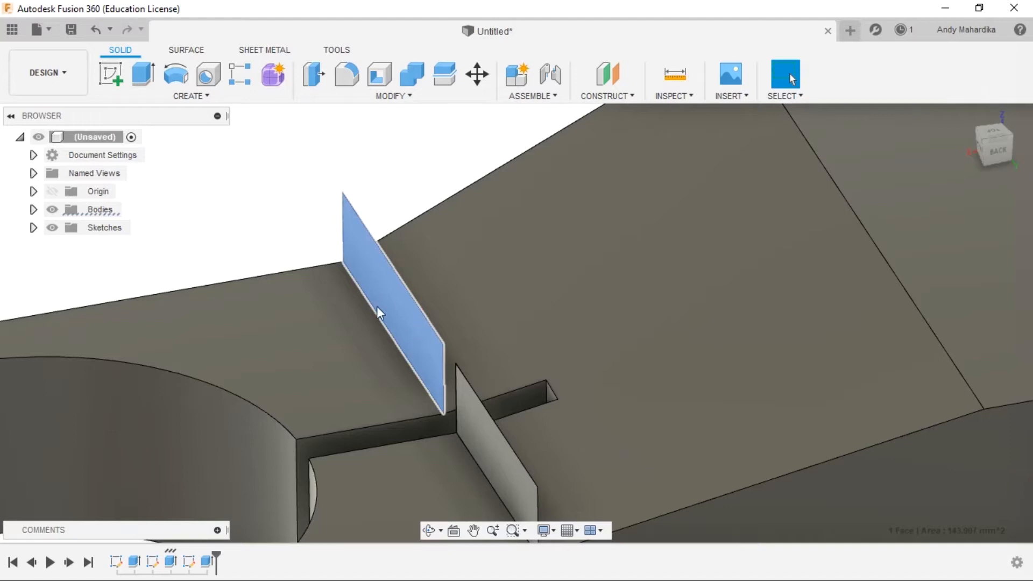
pyautogui.scroll(-3, 377, 308)
pyautogui.hotkey('ctrl', 'z')
# Step: Inspect the sloping line's lower end at the step's corner and reopen its sketch for editing
pyautogui.scroll(-3, 466, 462)
pyautogui.scroll(5, 459, 451)
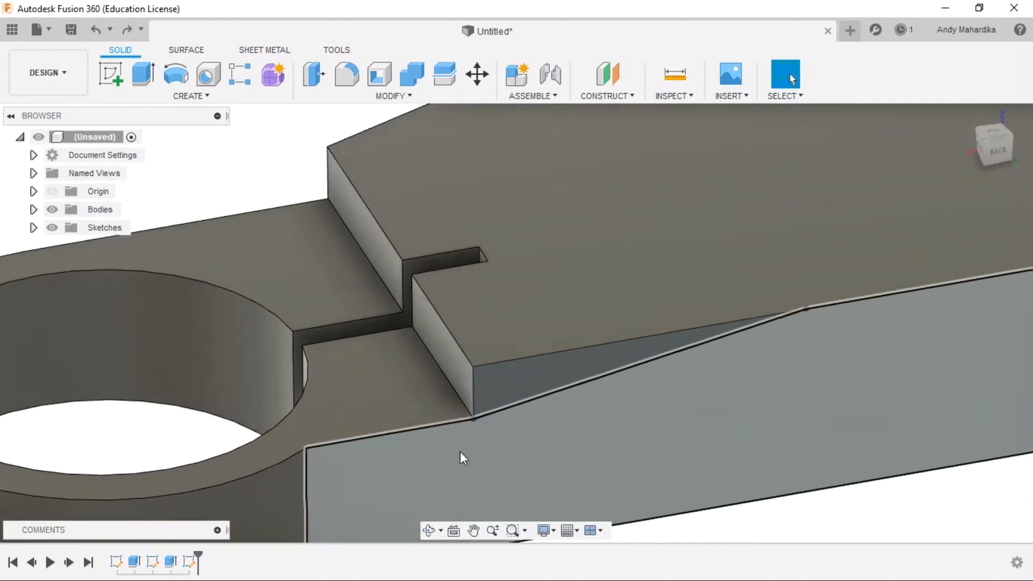
pyautogui.scroll(5, 470, 405)
pyautogui.keyDown('shift'); pyautogui.moveTo(477, 351); pyautogui.dragTo(457, 312, button='middle'); pyautogui.keyUp('shift')
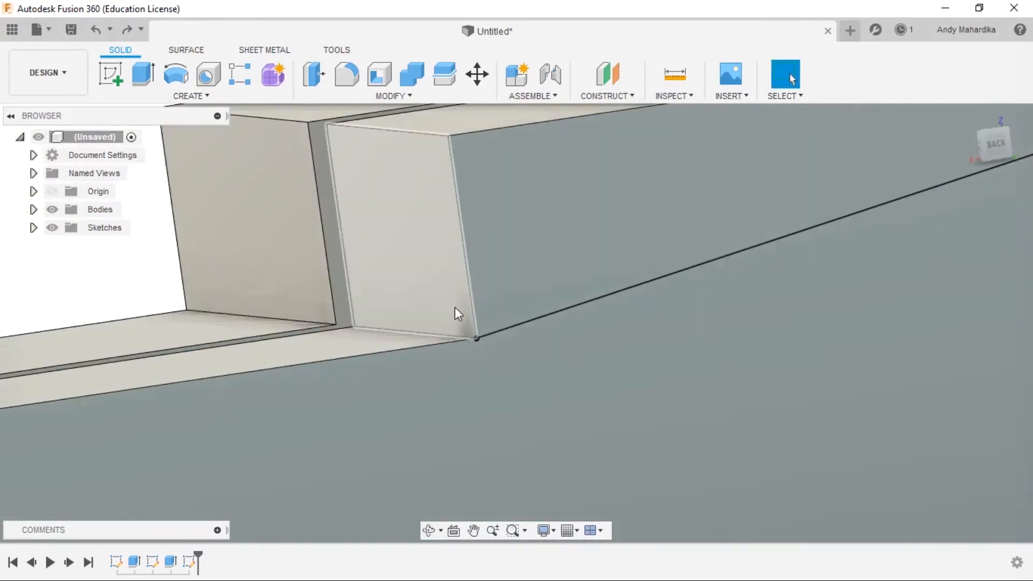
pyautogui.scroll(4, 488, 353)
pyautogui.click(535, 349)
pyautogui.rightClick(535, 347)
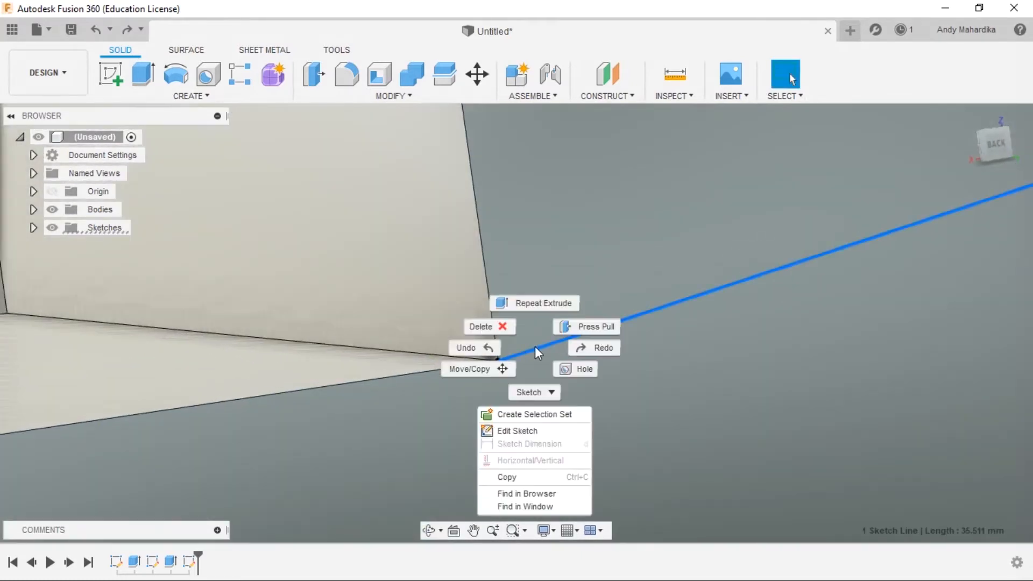
pyautogui.click(507, 430)
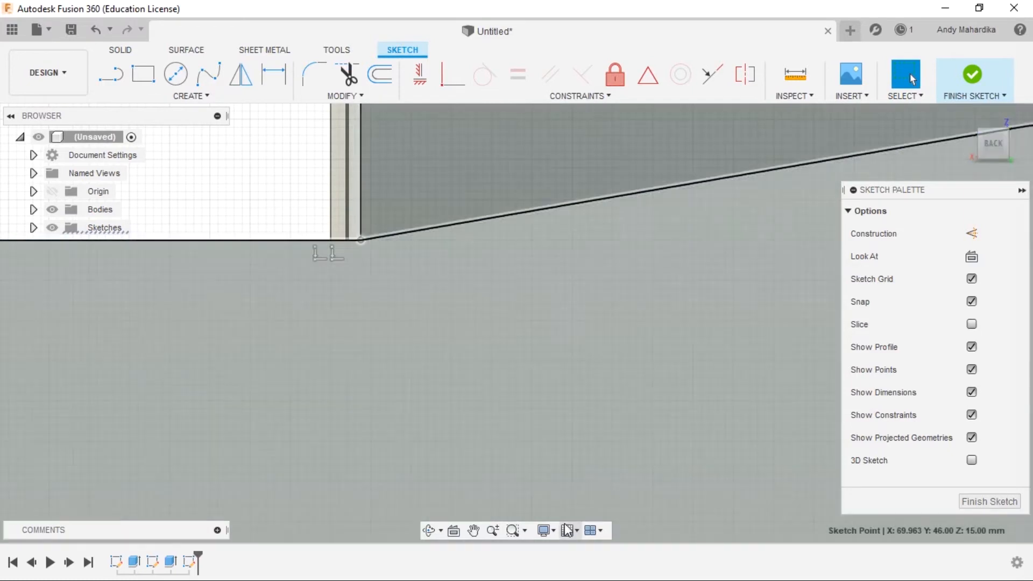
# Step: Check the camera projection options, inspect the sloping line's lower end at the step's corner and finish the sketch
pyautogui.click(545, 531)
pyautogui.moveTo(579, 479)
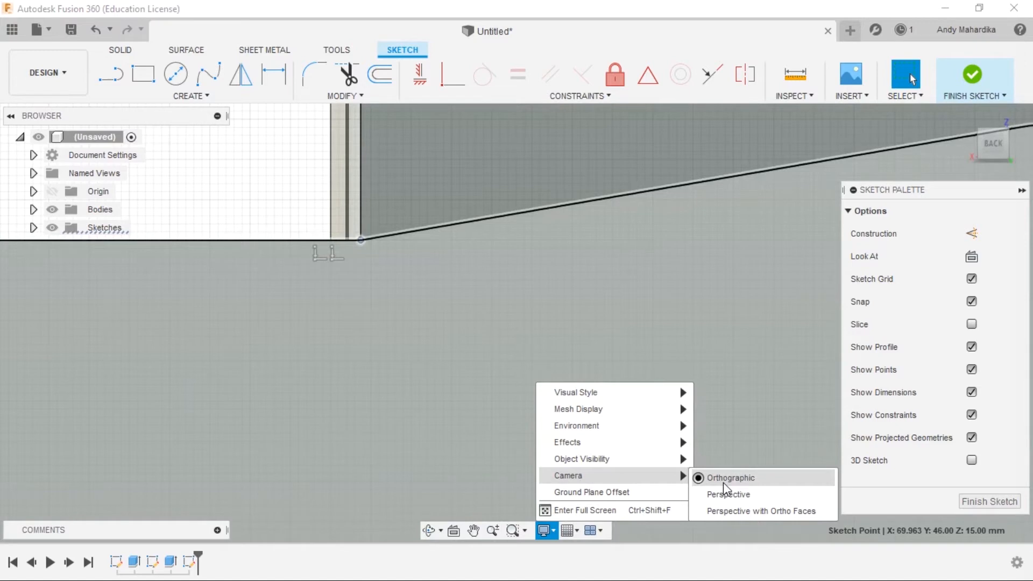
pyautogui.click(434, 233)
pyautogui.scroll(-4, 435, 234)
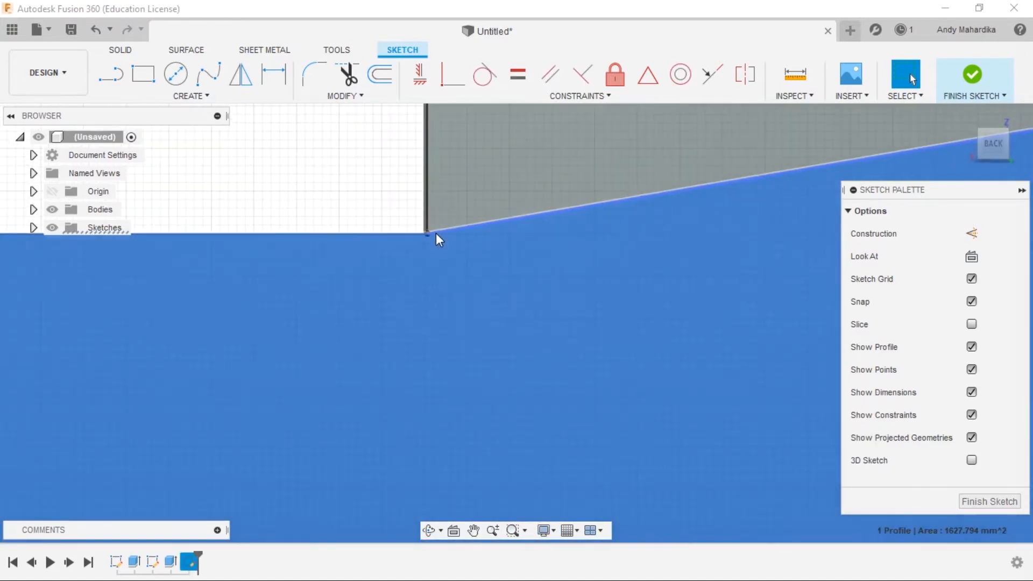
pyautogui.scroll(-3, 436, 233)
pyautogui.keyDown('shift'); pyautogui.moveTo(397, 172); pyautogui.dragTo(451, 202, button='middle'); pyautogui.keyUp('shift')
pyautogui.scroll(4, 540, 184)
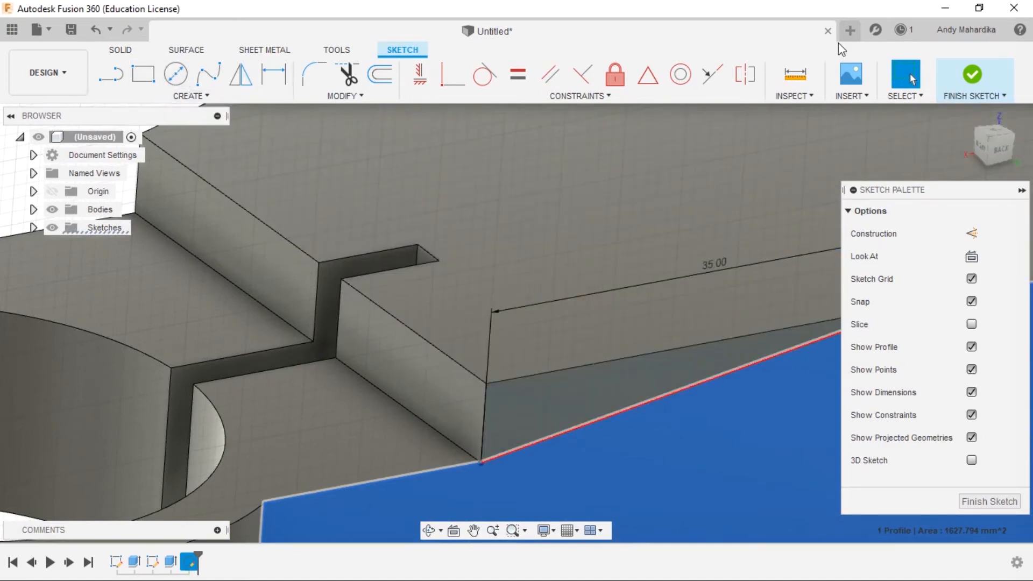
pyautogui.click(961, 79)
# Step: Try to extrude only the triangular side profile 50 mm inward as a cut across the raised section
pyautogui.press('e')
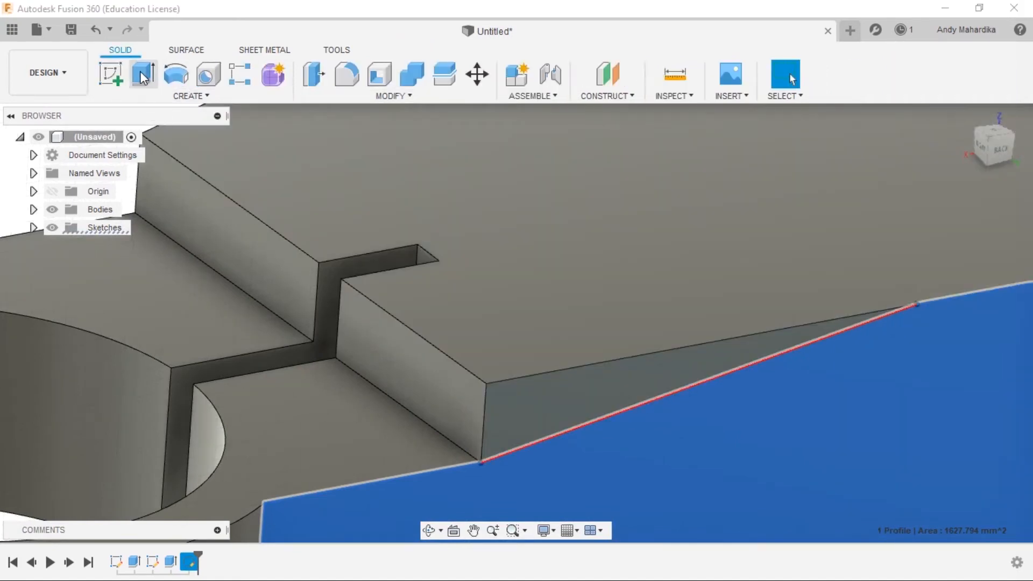
pyautogui.click(543, 395)
pyautogui.scroll(-3, 454, 389)
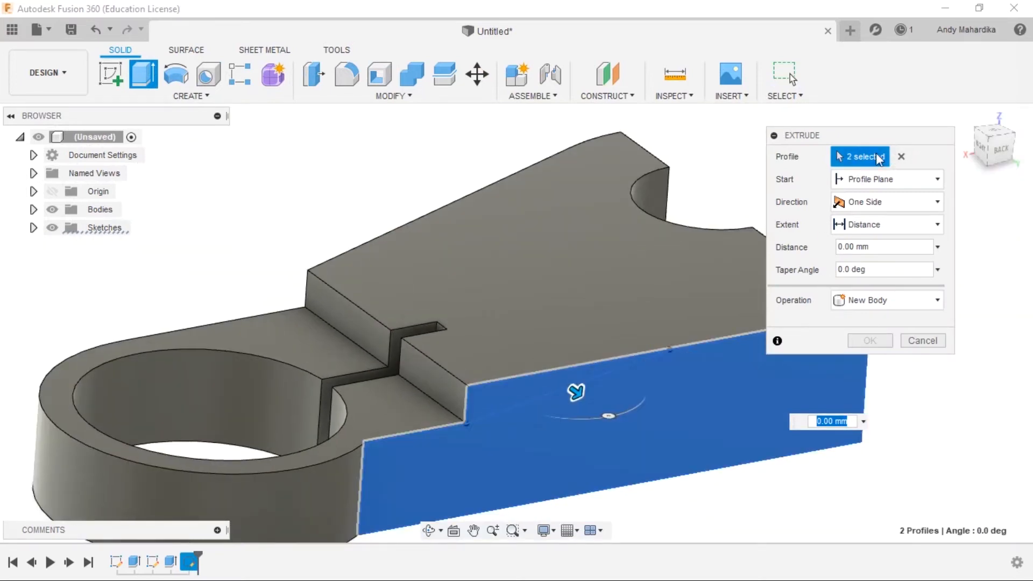
pyautogui.click(901, 156)
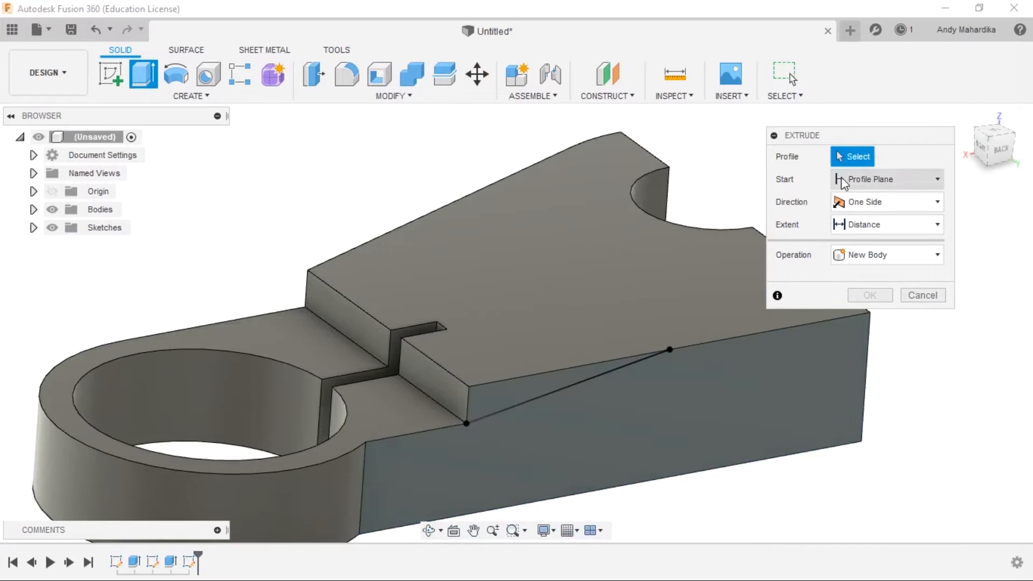
pyautogui.click(482, 398)
pyautogui.moveTo(576, 392); pyautogui.dragTo(429, 233)
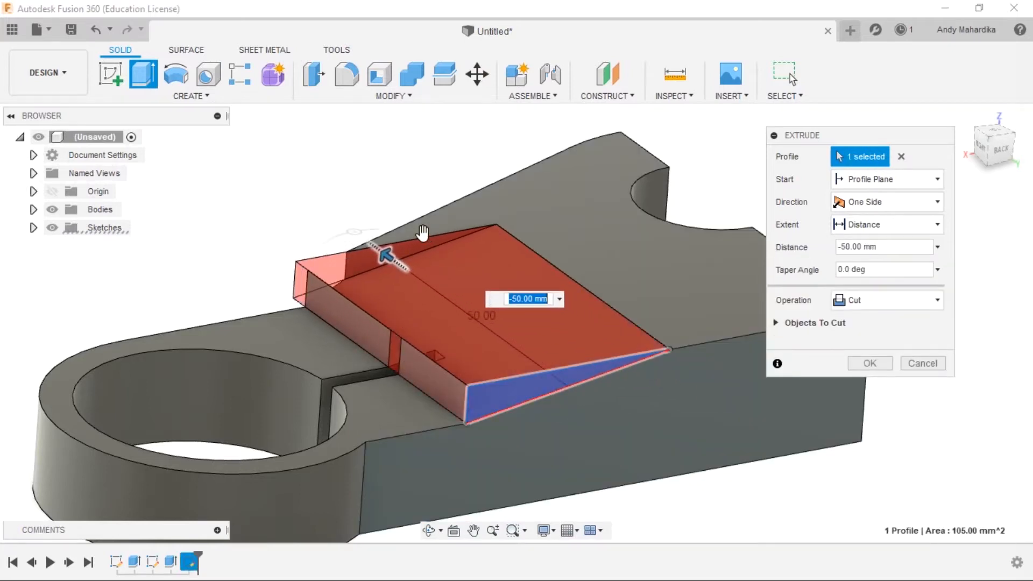
# Step: Examine the cut preview along the step's vertical face and at the slot, and cancel the extrusion
pyautogui.scroll(5, 322, 266)
pyautogui.scroll(4, 285, 302)
pyautogui.keyDown('shift'); pyautogui.moveTo(289, 306); pyautogui.dragTo(249, 273, button='middle'); pyautogui.keyUp('shift')
pyautogui.scroll(-8, 261, 293)
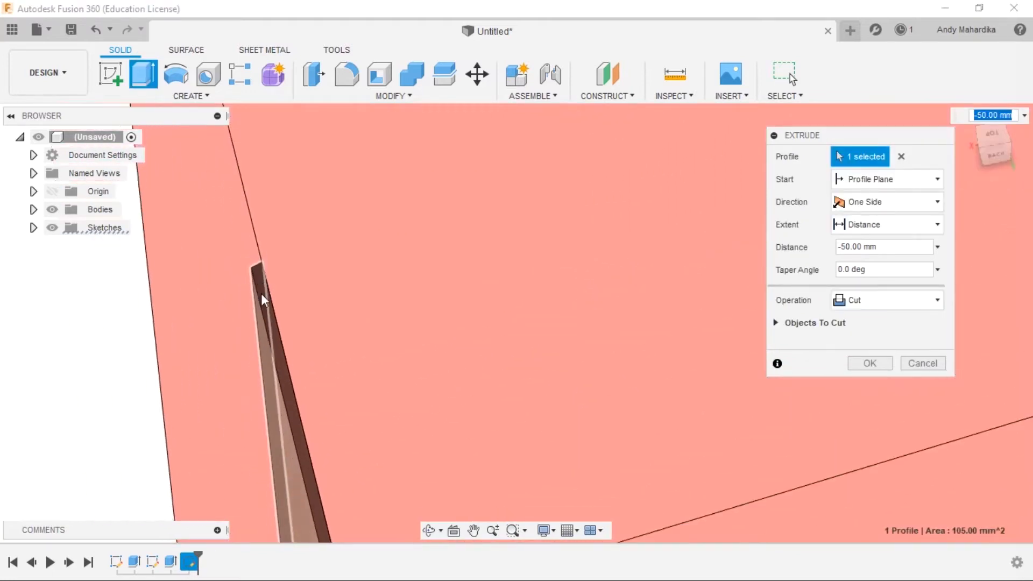
pyautogui.scroll(-3, 262, 292)
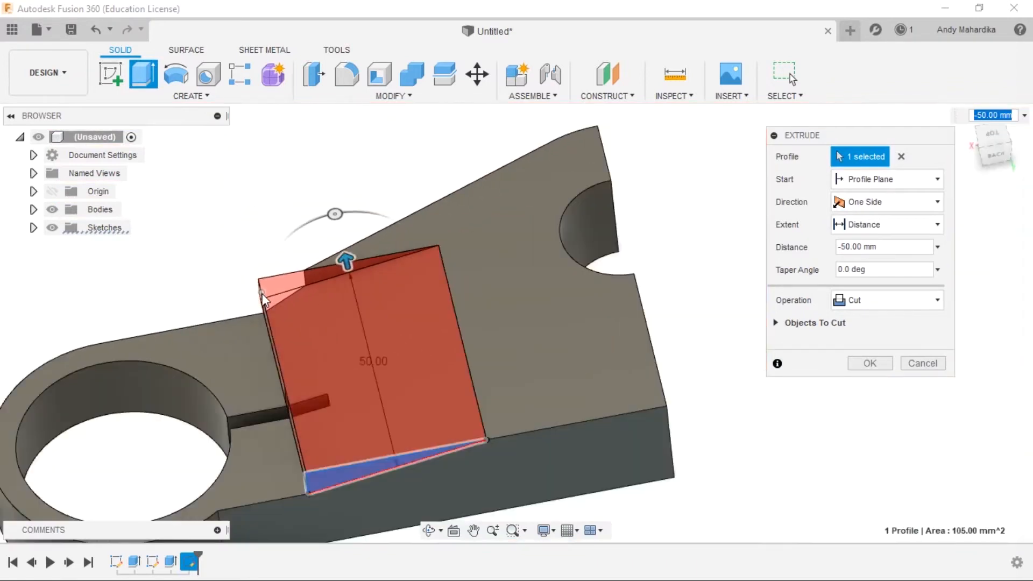
pyautogui.scroll(4, 238, 327)
pyautogui.keyDown('shift'); pyautogui.moveTo(255, 341); pyautogui.dragTo(299, 301, button='middle'); pyautogui.keyUp('shift')
pyautogui.keyDown('shift'); pyautogui.moveTo(401, 258); pyautogui.dragTo(317, 317, button='middle'); pyautogui.keyUp('shift')
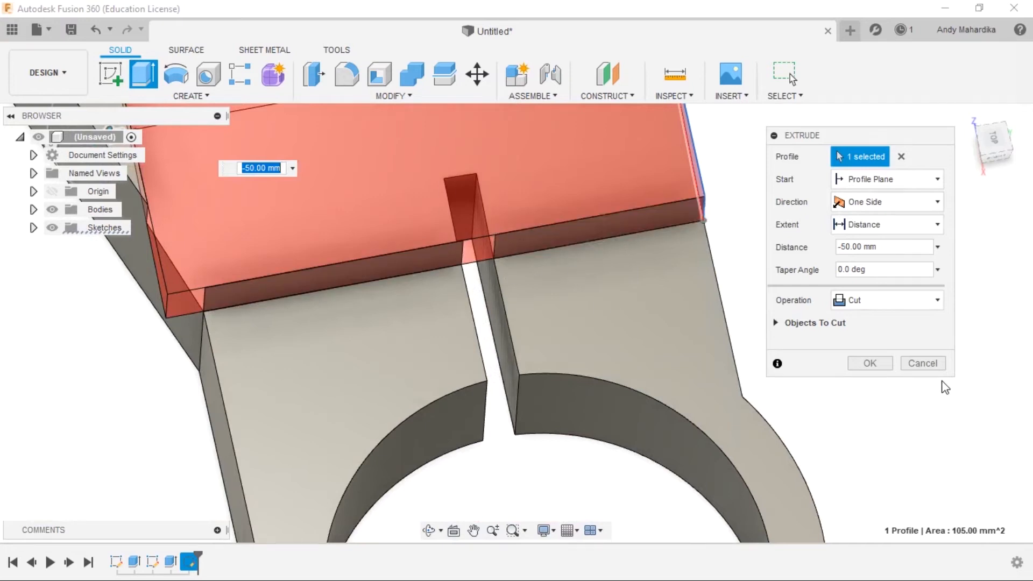
pyautogui.click(928, 366)
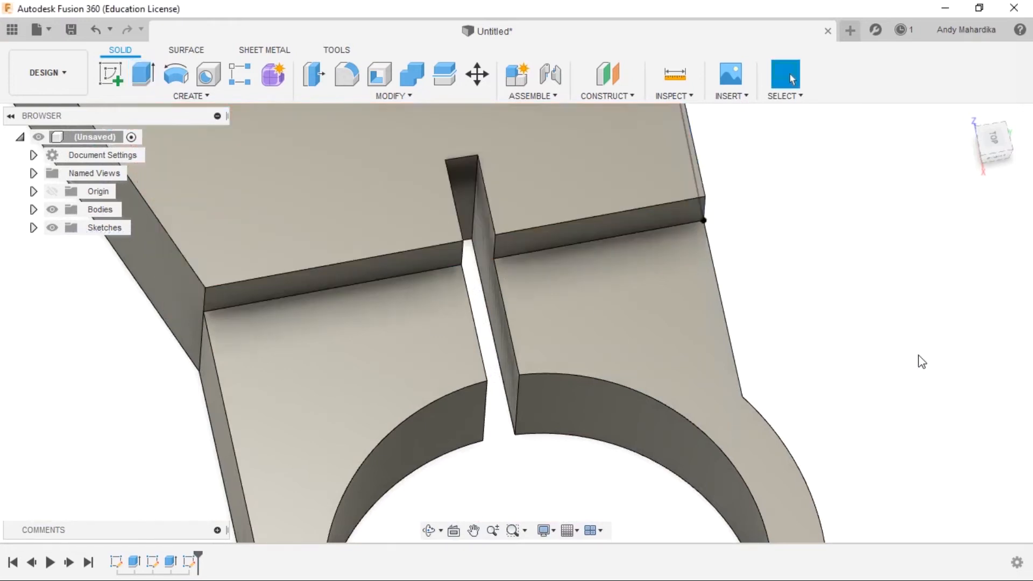
# Step: Roll the design history back to just before the extrusion that raises the inner section
pyautogui.click(280, 289)
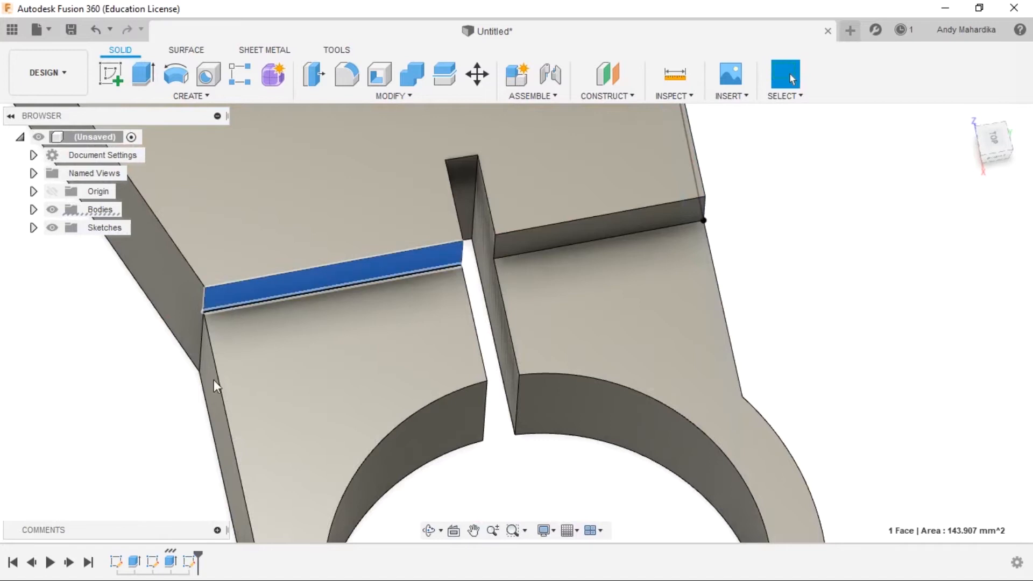
pyautogui.moveTo(198, 553)
pyautogui.mouseDown()
pyautogui.moveTo(157, 549)
pyautogui.moveTo(198, 551)
pyautogui.mouseUp()
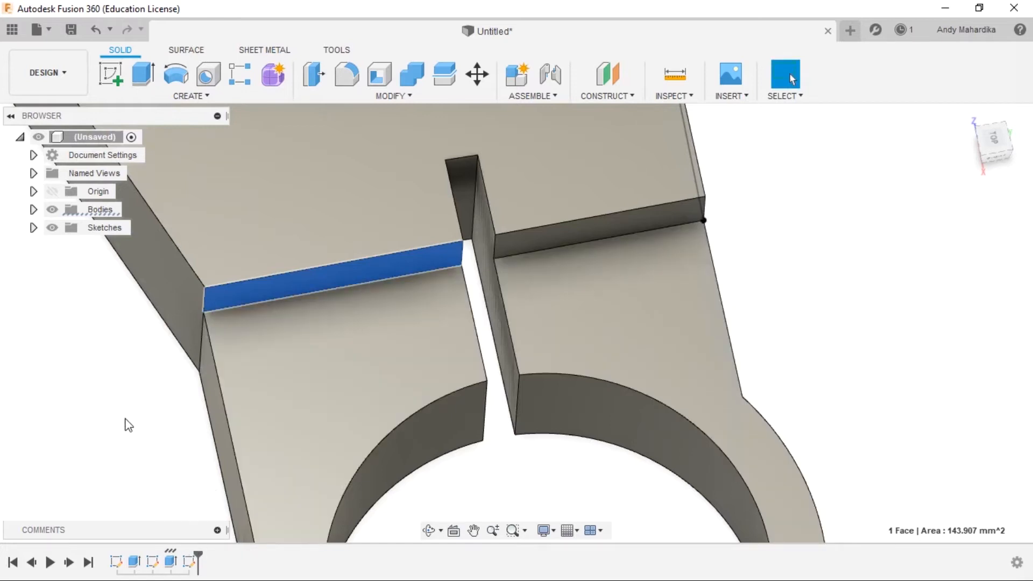
pyautogui.click(99, 422)
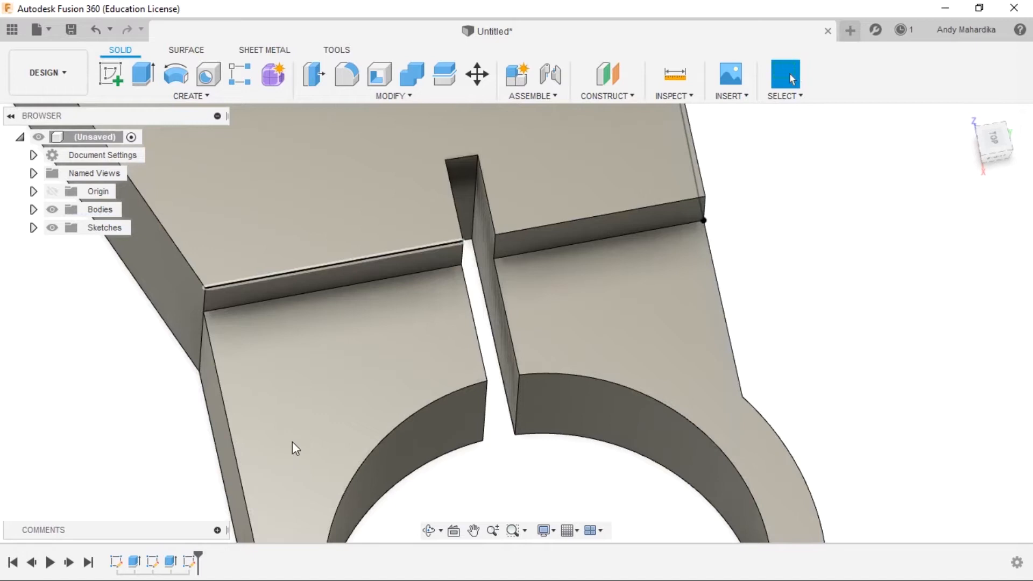
pyautogui.moveTo(198, 556); pyautogui.dragTo(180, 558)
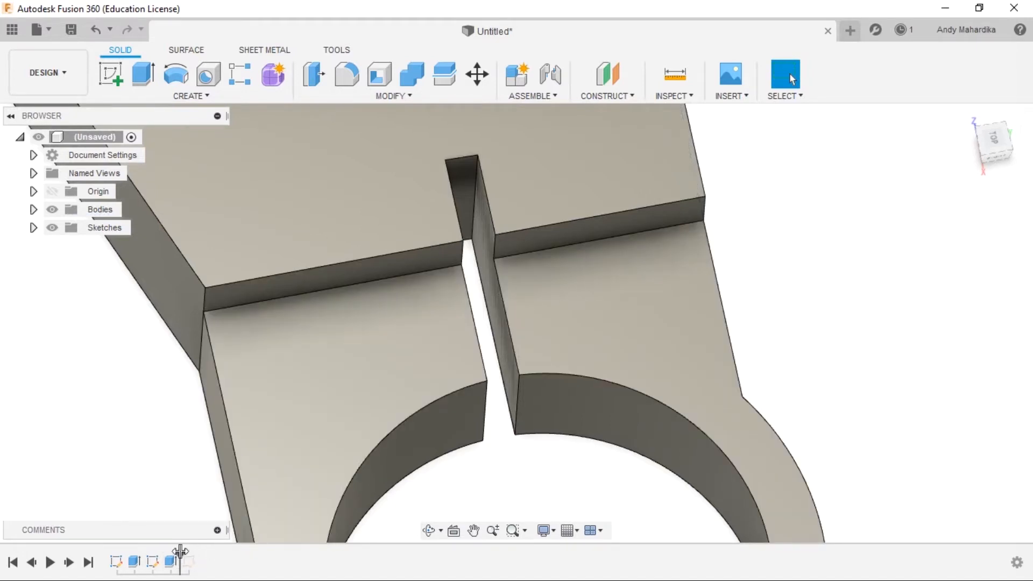
pyautogui.moveTo(177, 552); pyautogui.dragTo(198, 555)
pyautogui.moveTo(197, 552); pyautogui.dragTo(161, 552)
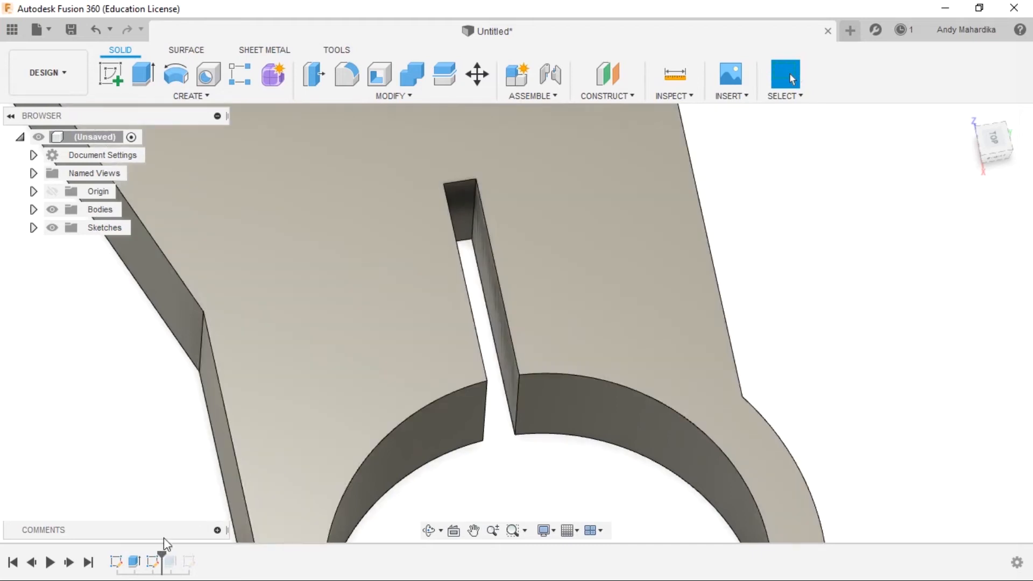
# Step: Make Sketch2 visible and open it for editing from its line across the slot
pyautogui.click(153, 562)
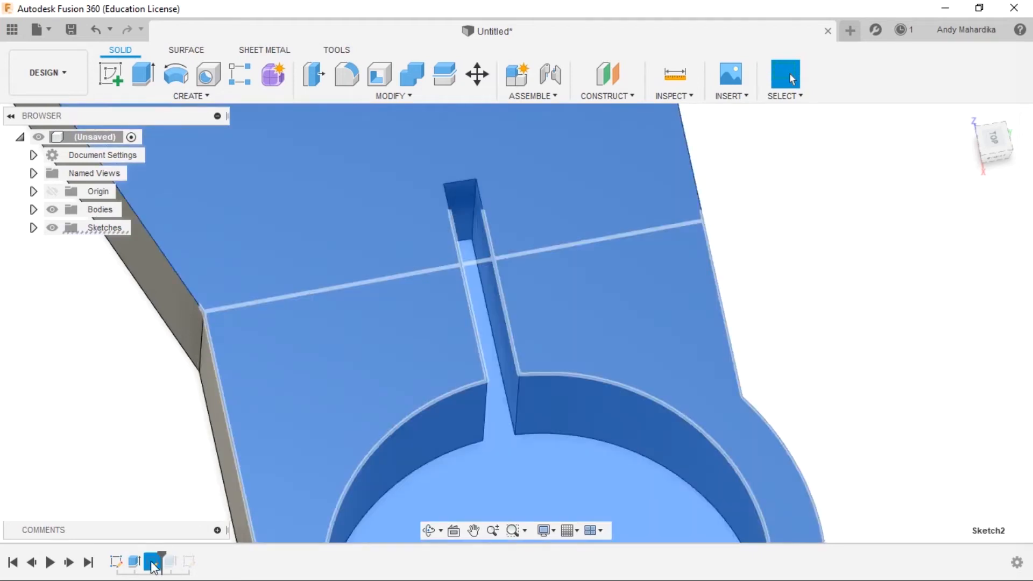
pyautogui.click(33, 228)
pyautogui.click(71, 266)
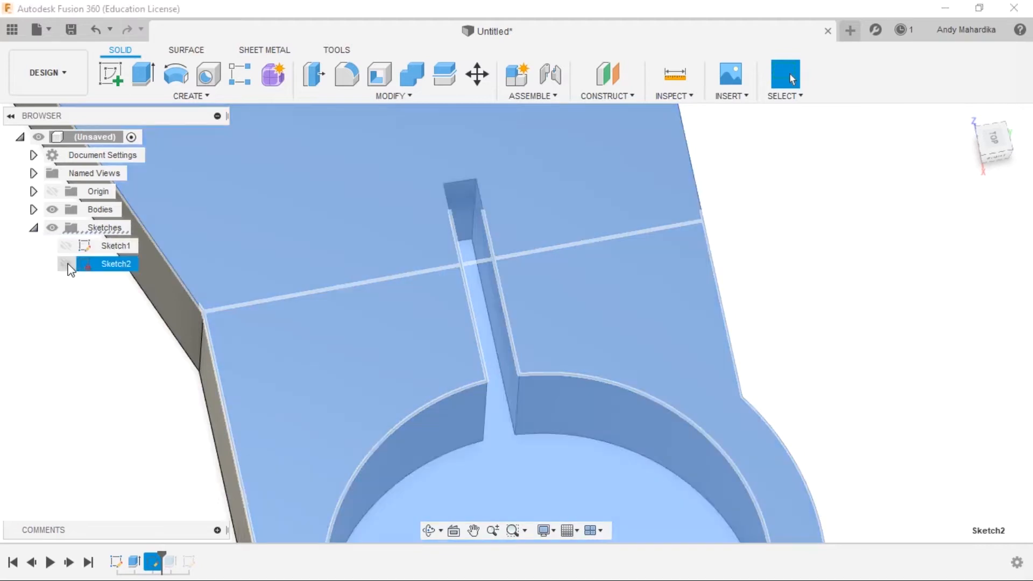
pyautogui.click(66, 263)
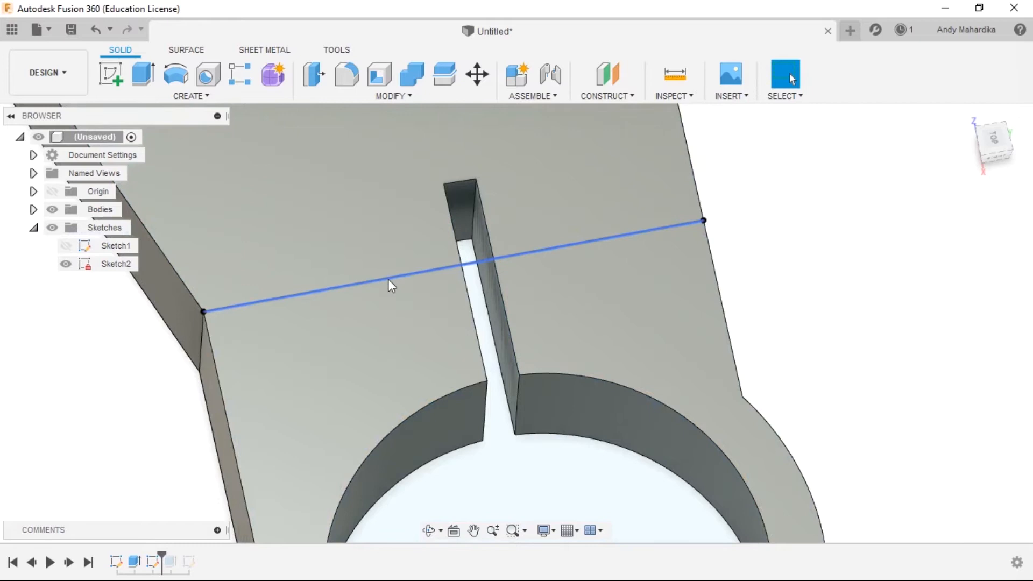
pyautogui.click(389, 280)
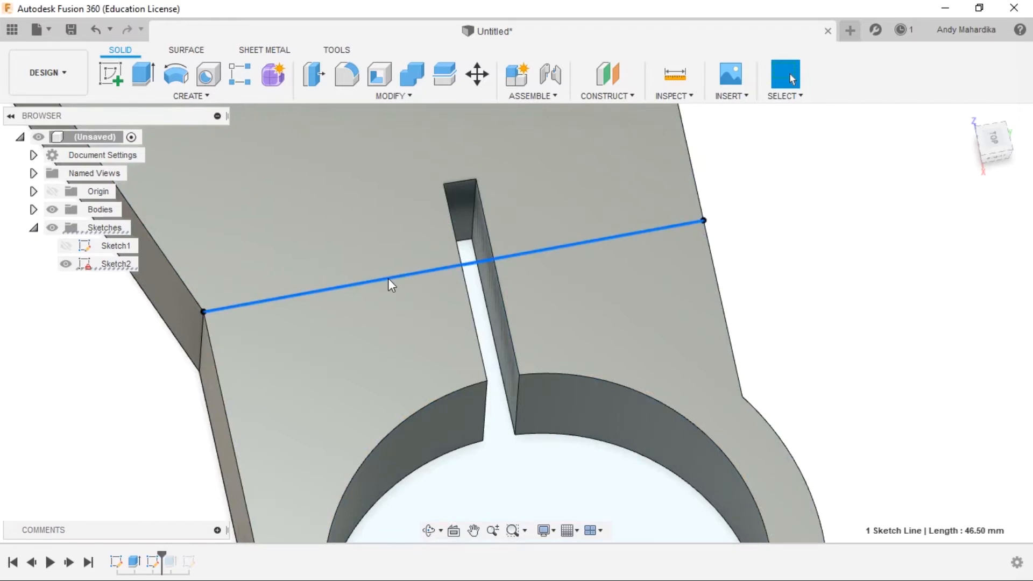
pyautogui.rightClick(388, 279)
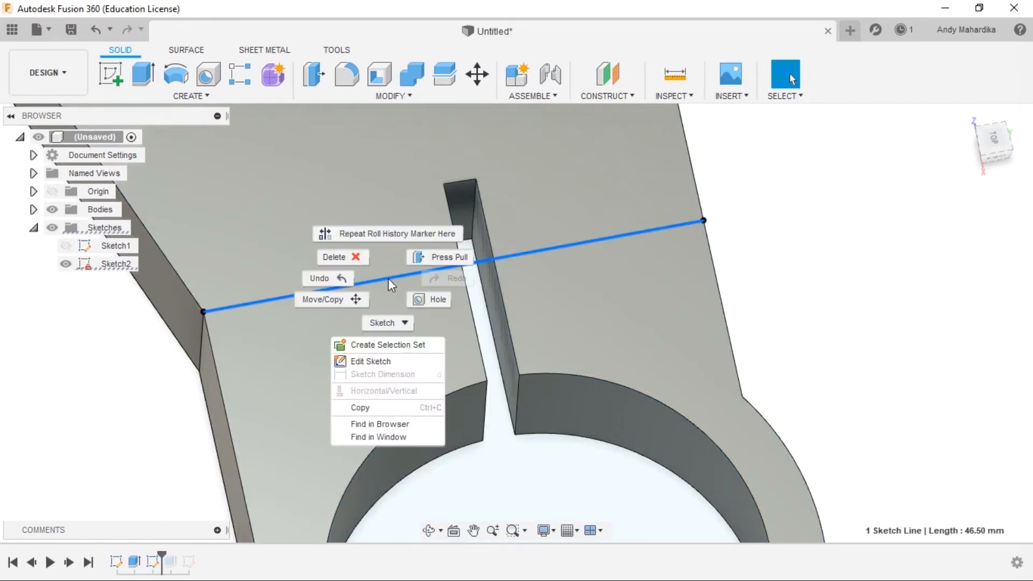
pyautogui.click(371, 361)
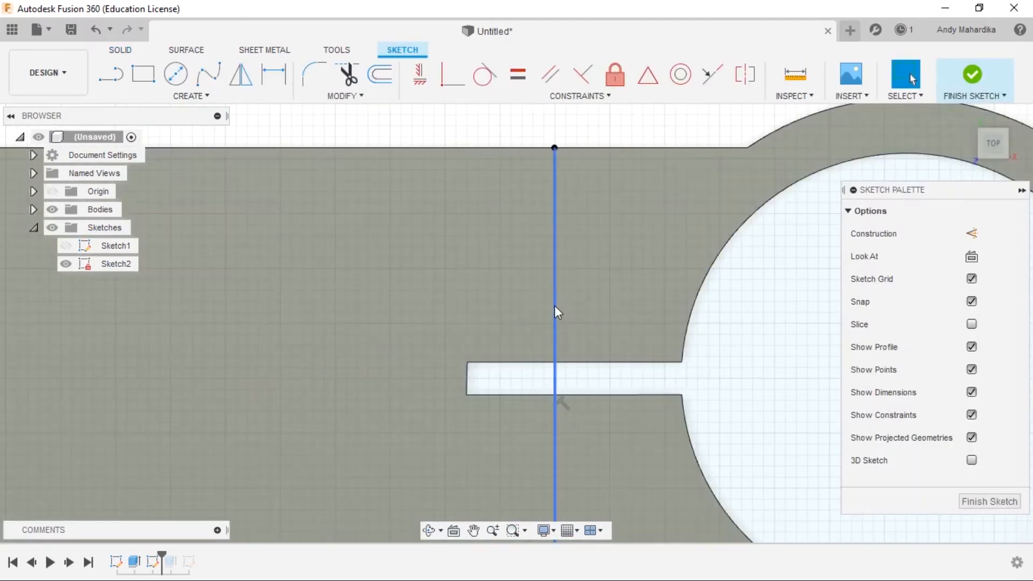
# Step: Try to apply a Horizontal/Vertical constraint to the dividing line across the slot
pyautogui.click(554, 306)
pyautogui.scroll(-3, 538, 307)
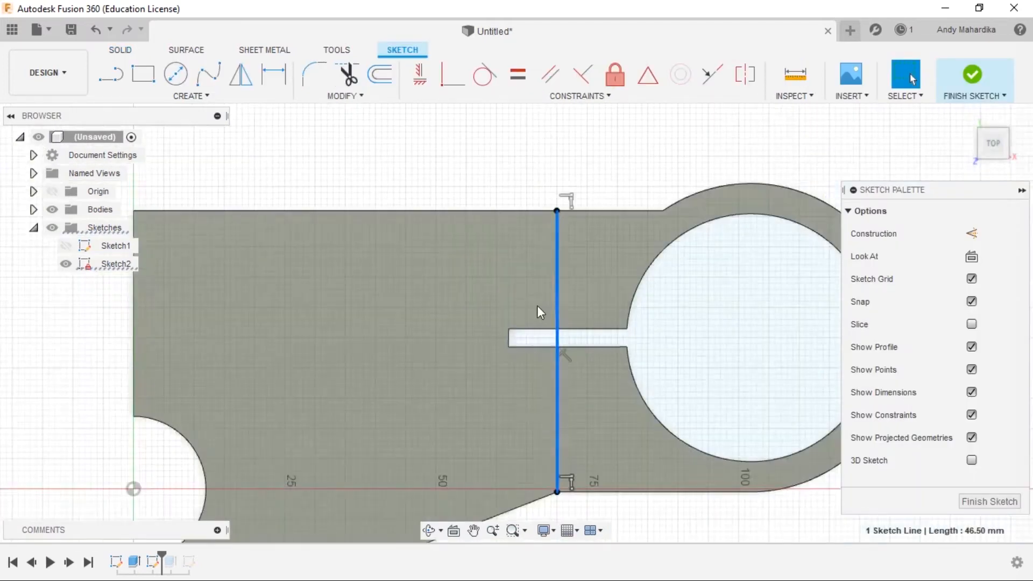
pyautogui.scroll(3, 560, 364)
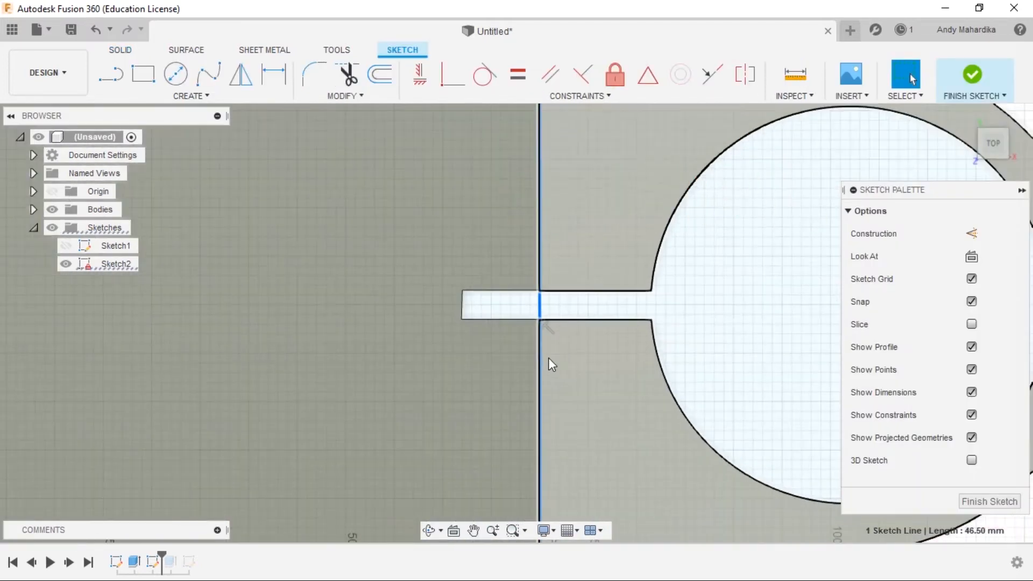
pyautogui.scroll(-3, 543, 301)
pyautogui.scroll(2, 542, 253)
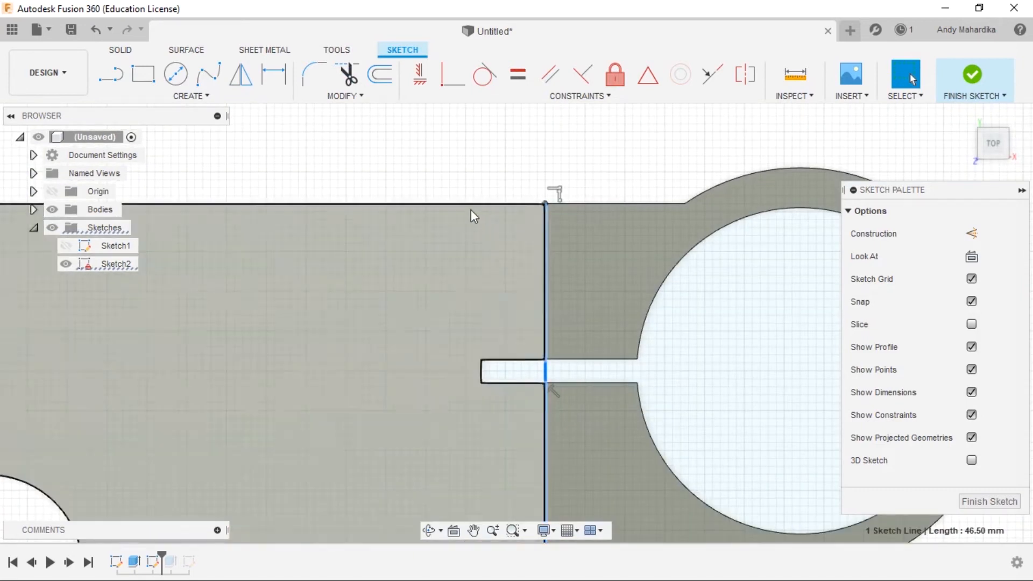
pyautogui.click(419, 75)
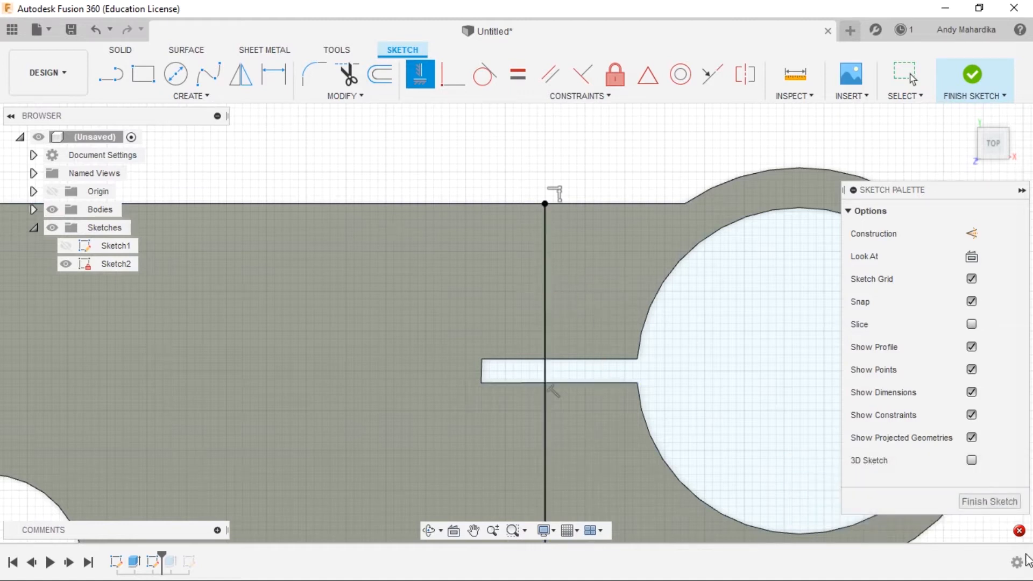
pyautogui.click(1020, 532)
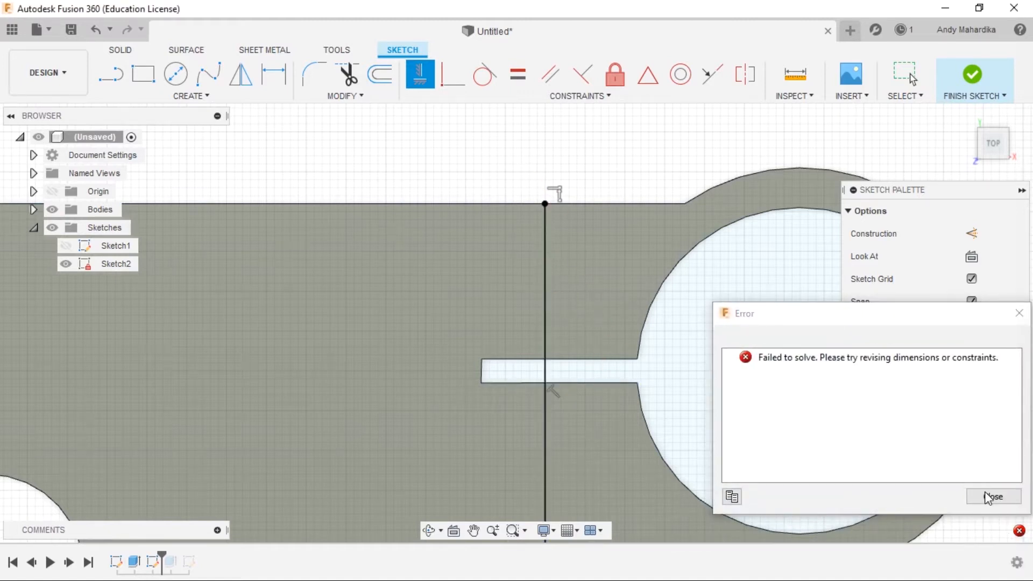
pyautogui.click(989, 495)
pyautogui.scroll(-2, 530, 242)
pyautogui.scroll(1, 537, 372)
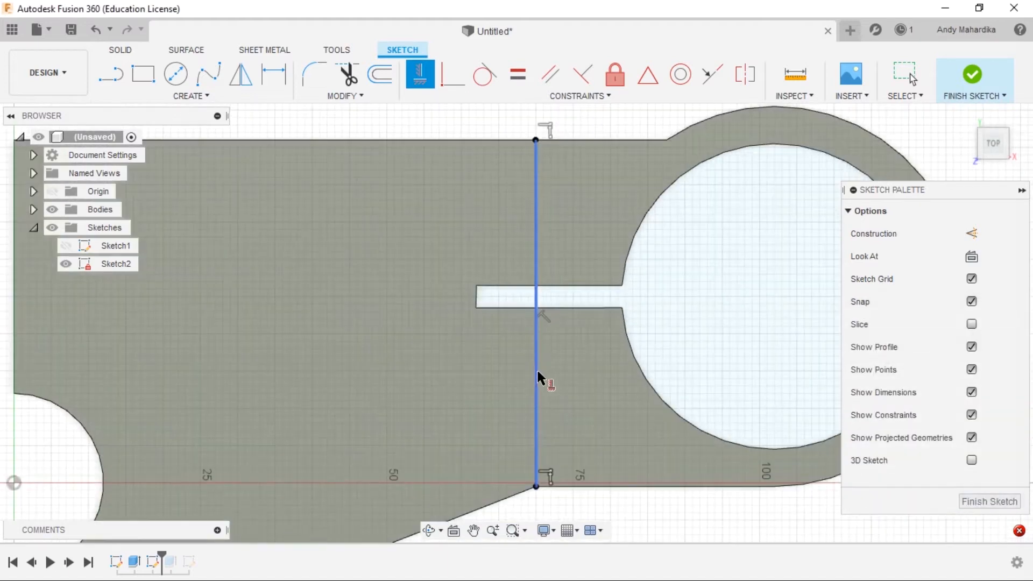
pyautogui.rightClick(684, 288)
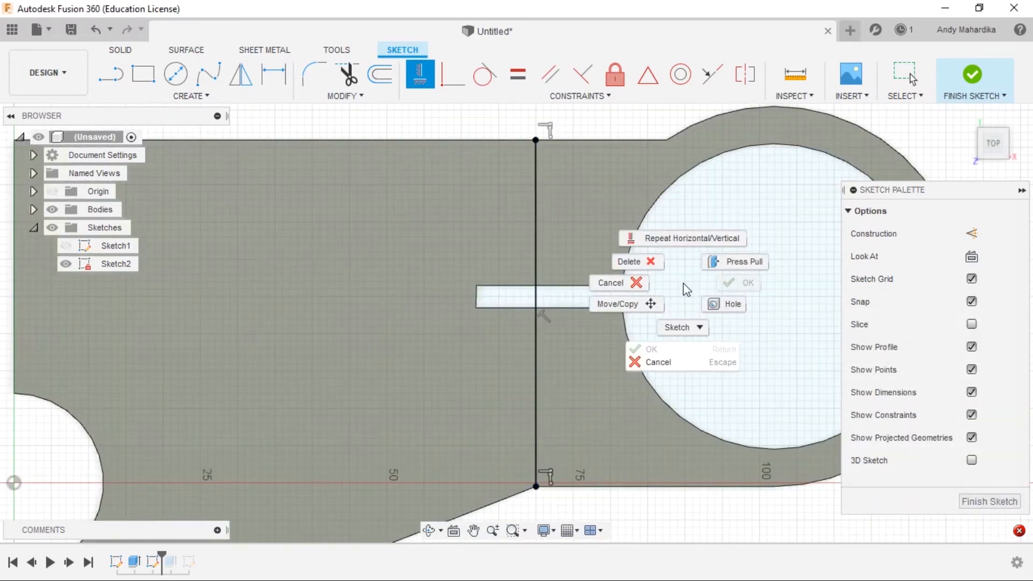
pyautogui.click(642, 285)
# Step: Delete the coincident constraint at the dividing line's upper end and try the Horizontal/Vertical constraint again
pyautogui.click(548, 127)
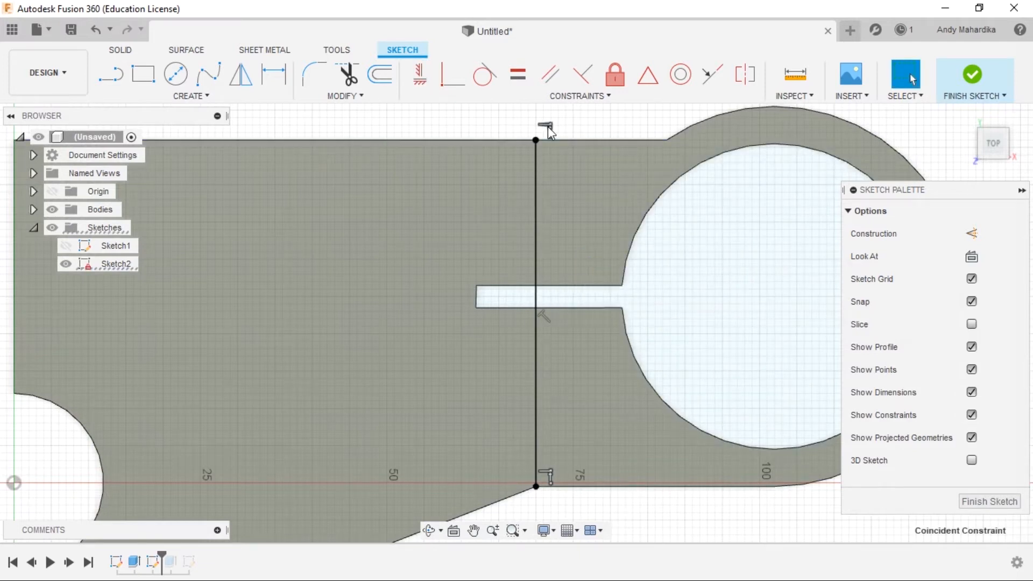
pyautogui.press('Delete')
pyautogui.click(538, 300)
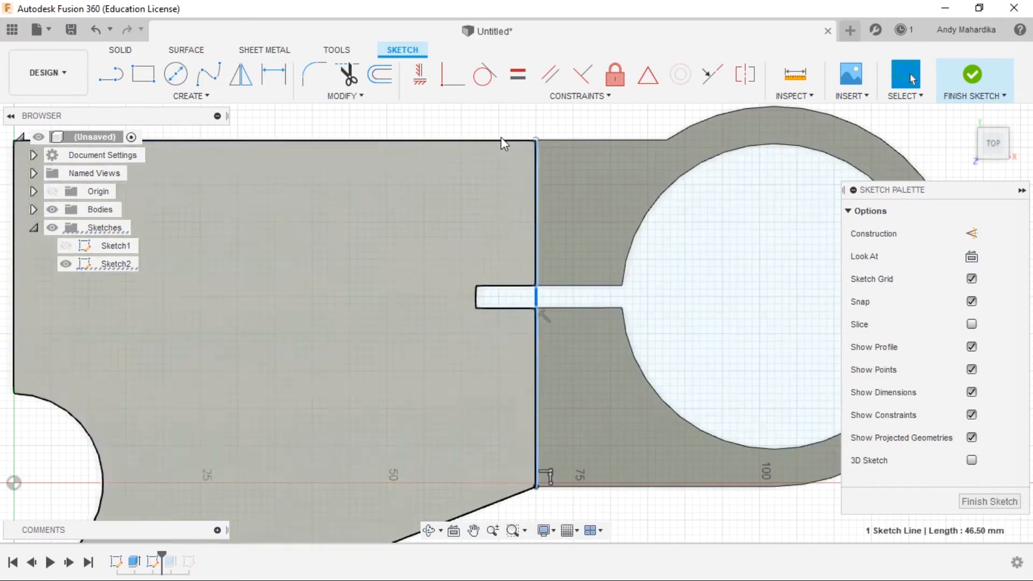
pyautogui.click(504, 119)
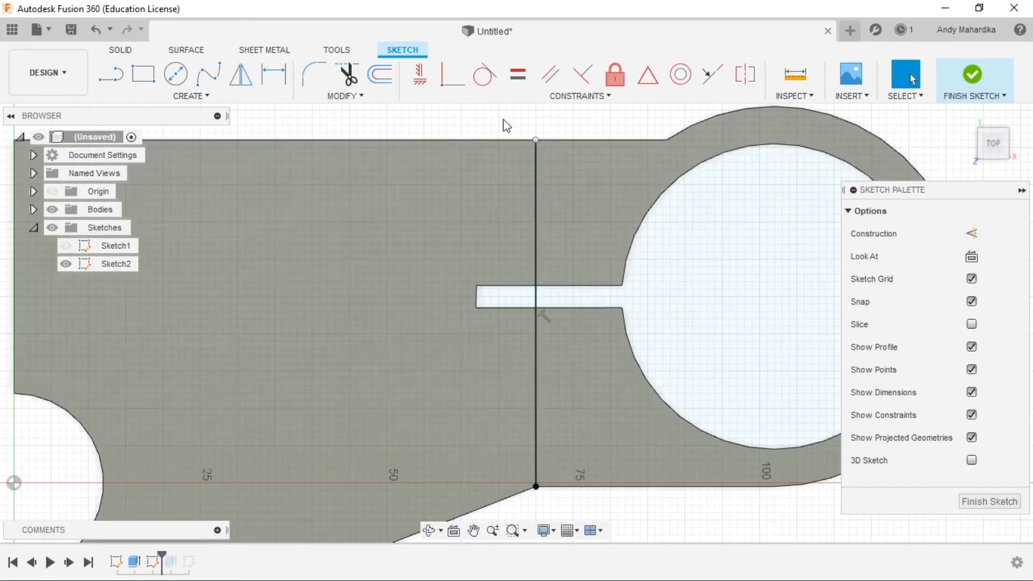
pyautogui.click(420, 74)
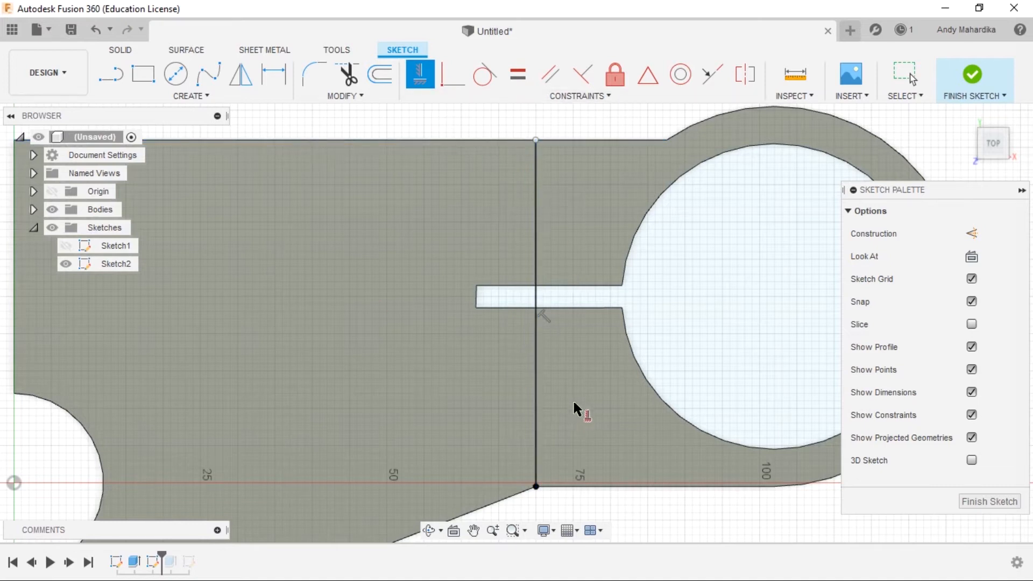
pyautogui.rightClick(482, 117)
pyautogui.click(426, 125)
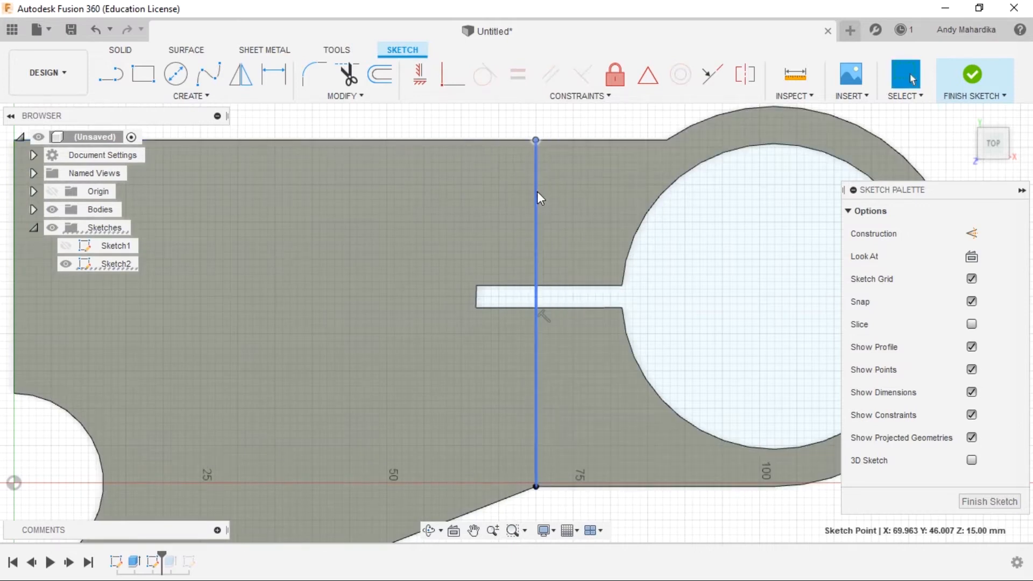
# Step: Delete the perpendicular constraint on the dividing line and pull its upper end free to a point above the plate's upper edge
pyautogui.click(537, 192)
pyautogui.click(545, 317)
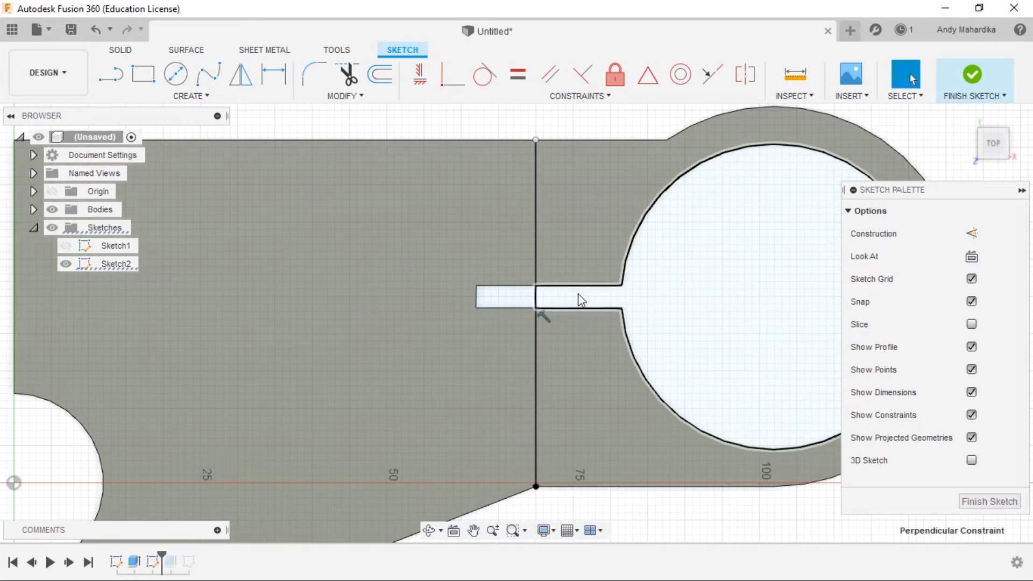
pyautogui.hotkey('ctrl', 'z')
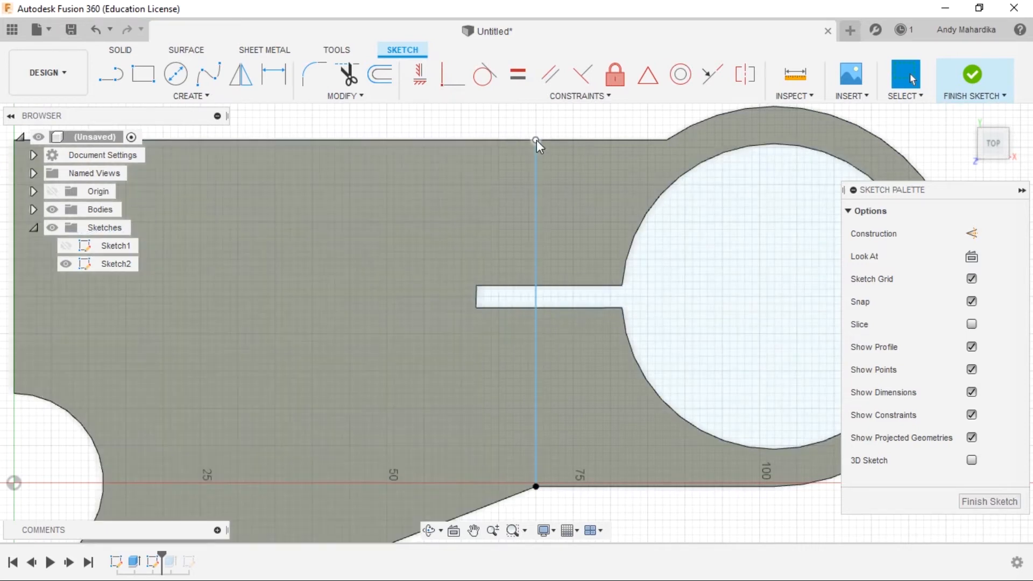
pyautogui.moveTo(536, 140); pyautogui.dragTo(370, 135)
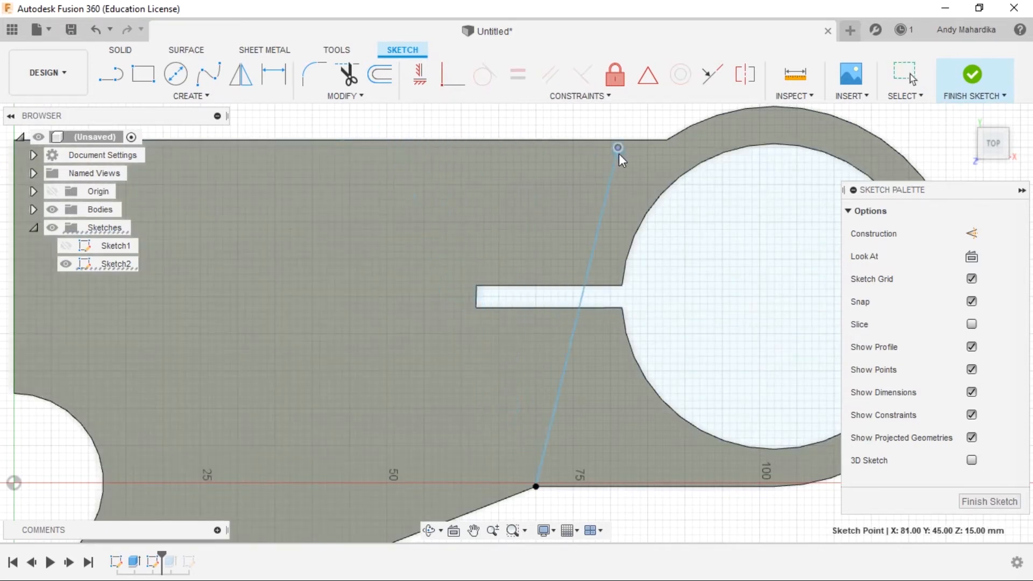
pyautogui.moveTo(532, 151); pyautogui.dragTo(466, 105)
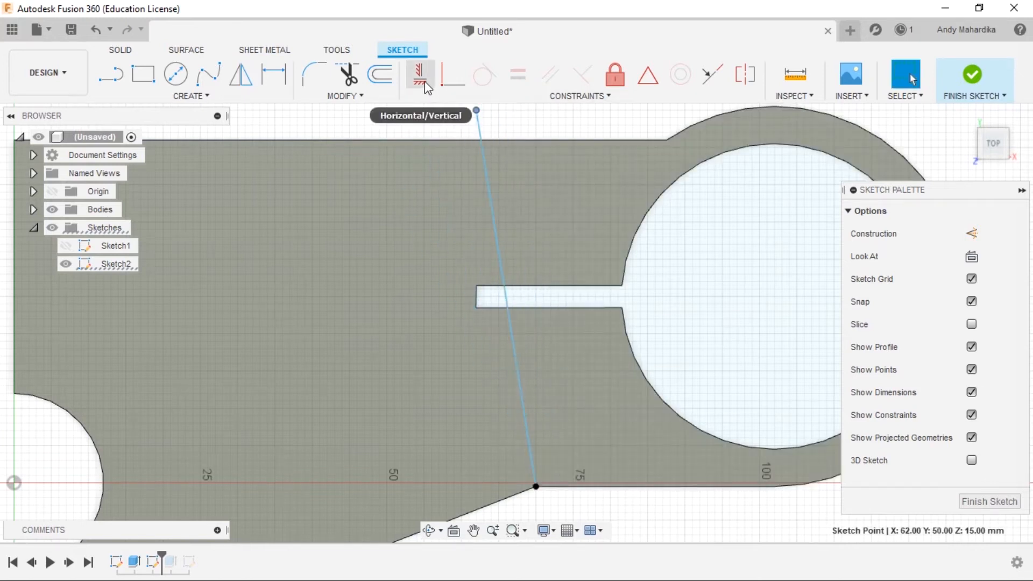
pyautogui.click(420, 75)
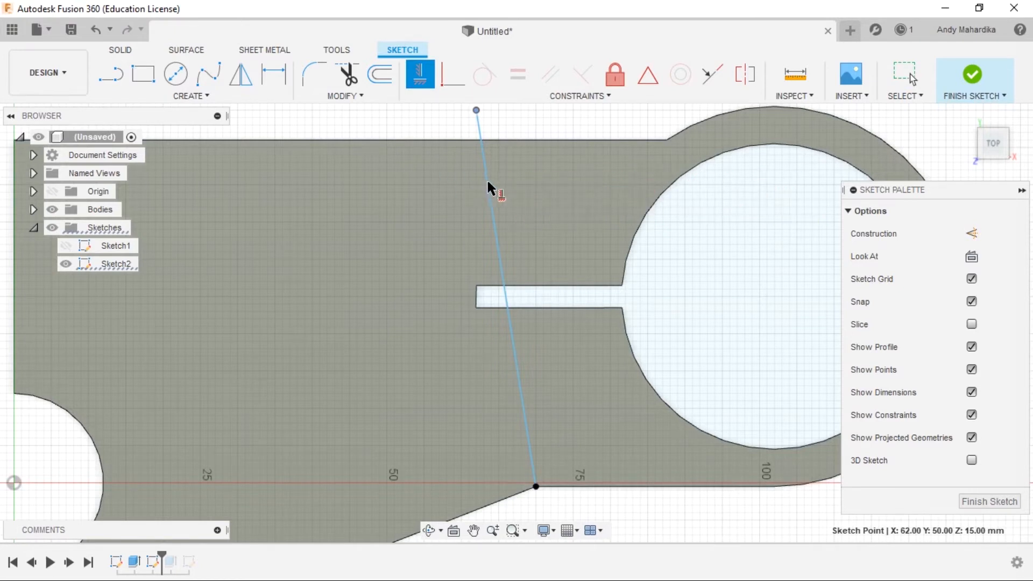
pyautogui.rightClick(421, 121)
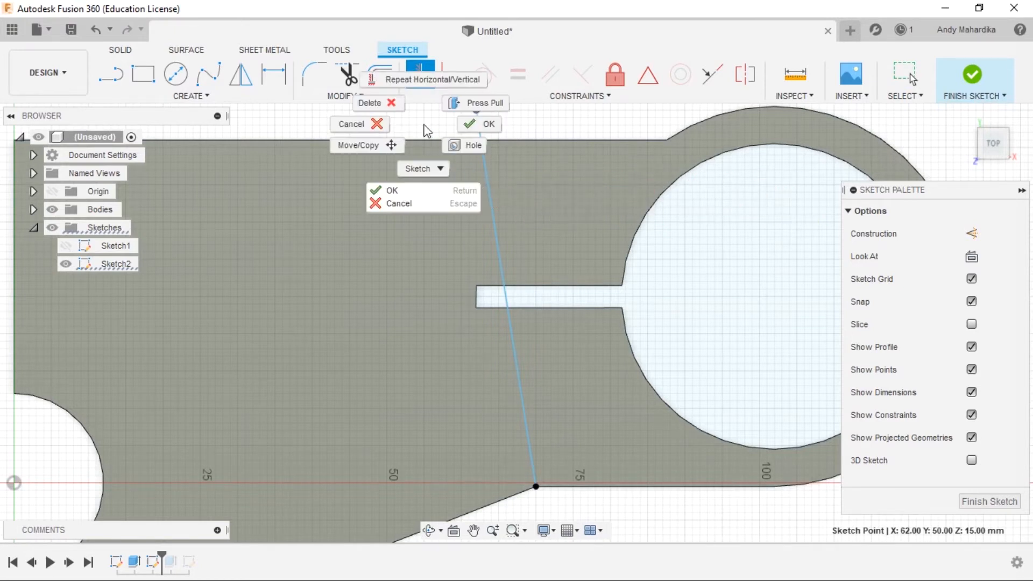
pyautogui.click(354, 122)
# Step: Make the dividing line across the slot vertical with a Horizontal/Vertical constraint
pyautogui.scroll(-3, 479, 185)
pyautogui.scroll(3, 505, 148)
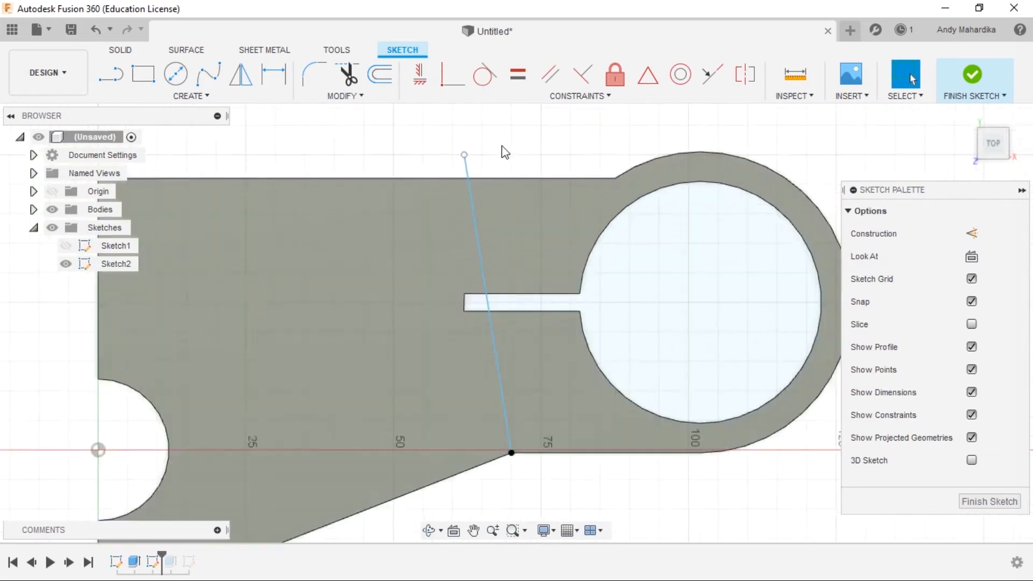
pyautogui.click(466, 172)
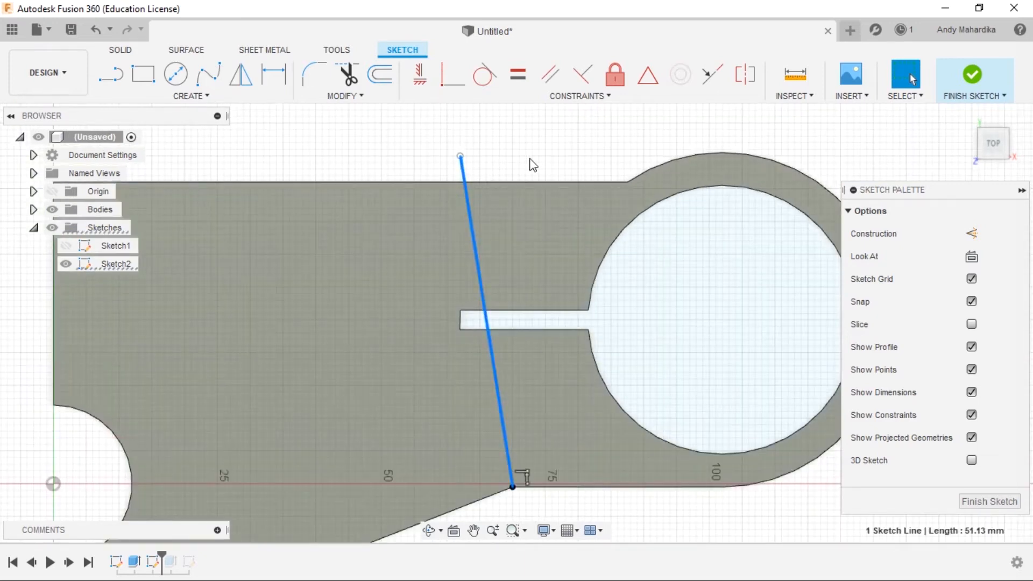
pyautogui.click(422, 81)
pyautogui.rightClick(476, 141)
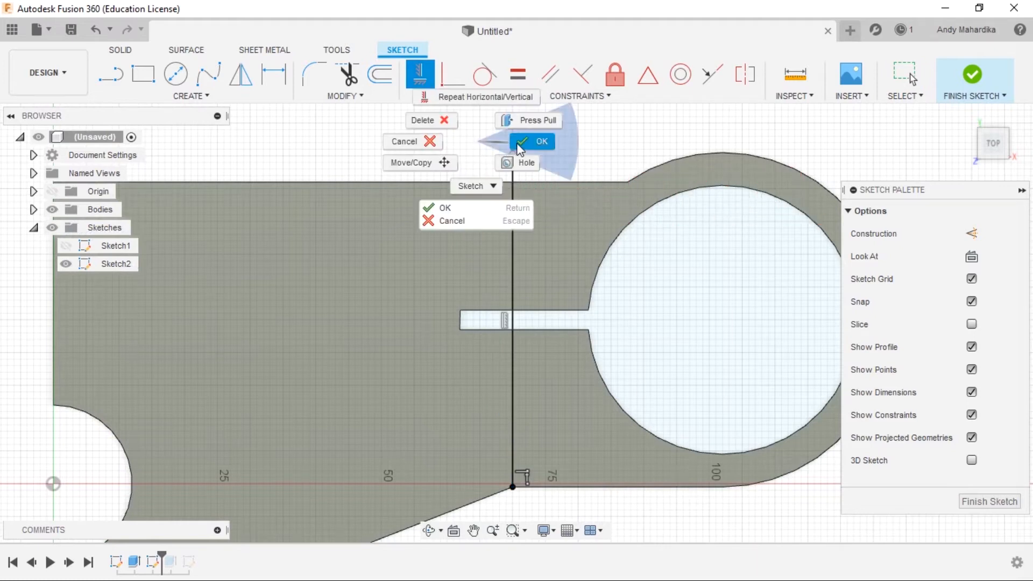
pyautogui.click(535, 138)
# Step: Trim the part of the dividing line that overshoots the plate's upper edge and finish the sketch
pyautogui.click(347, 75)
pyautogui.click(514, 171)
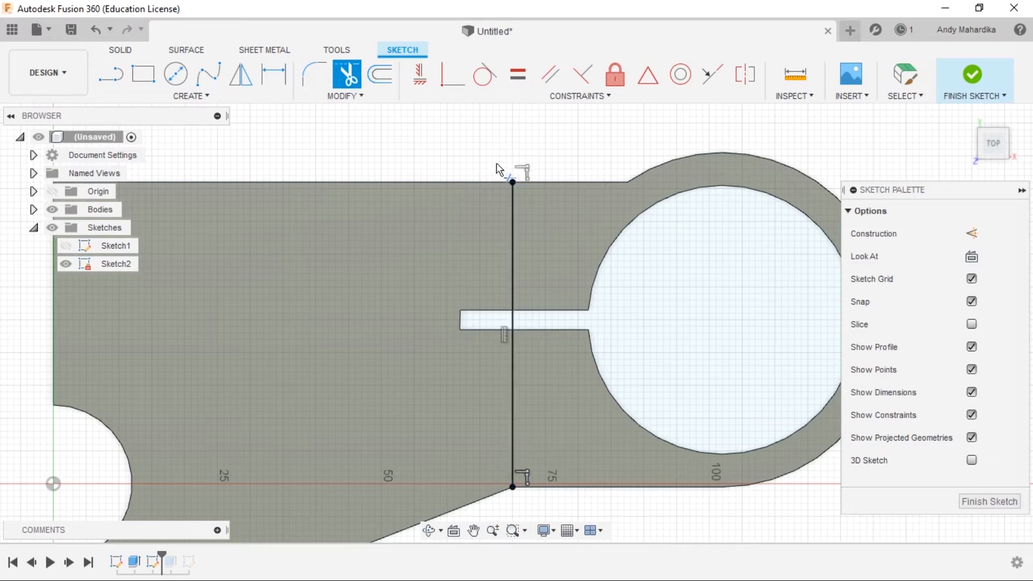
pyautogui.click(971, 75)
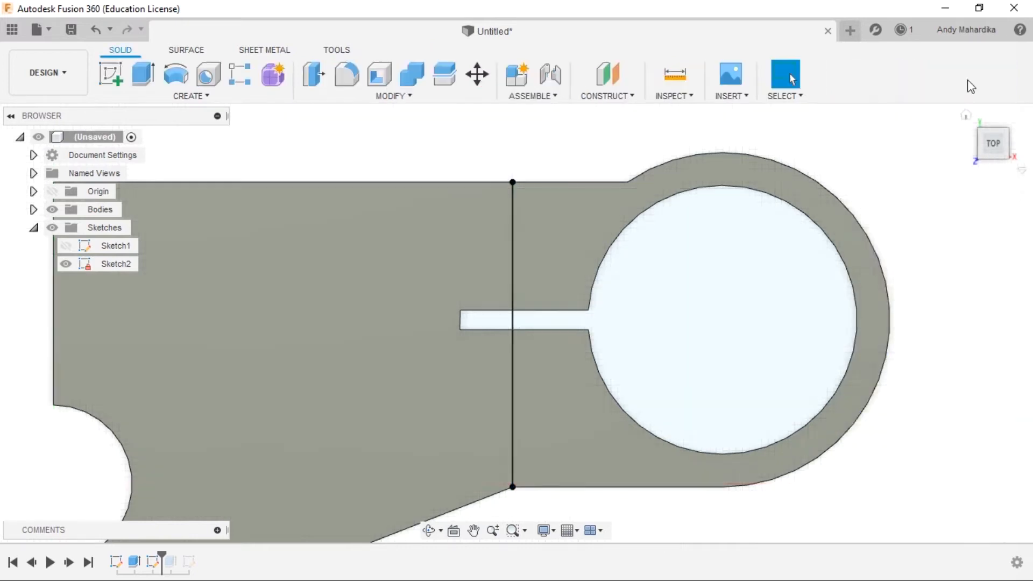
# Step: Roll the design history forward past the raised section's extrusion and Sketch3
pyautogui.scroll(-3, 557, 257)
pyautogui.scroll(5, 474, 258)
pyautogui.moveTo(455, 300)
pyautogui.keyDown('shift'); pyautogui.mouseDown(button='middle')
pyautogui.moveTo(292, 302)
pyautogui.moveTo(263, 369)
pyautogui.moveTo(289, 428)
pyautogui.mouseUp(button='middle'); pyautogui.keyUp('shift')
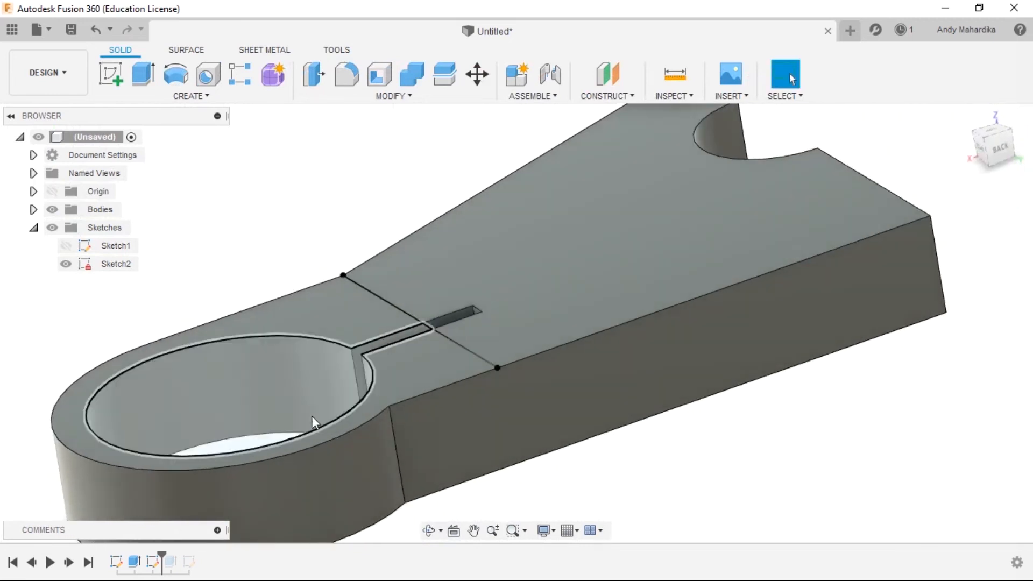
pyautogui.scroll(5, 502, 387)
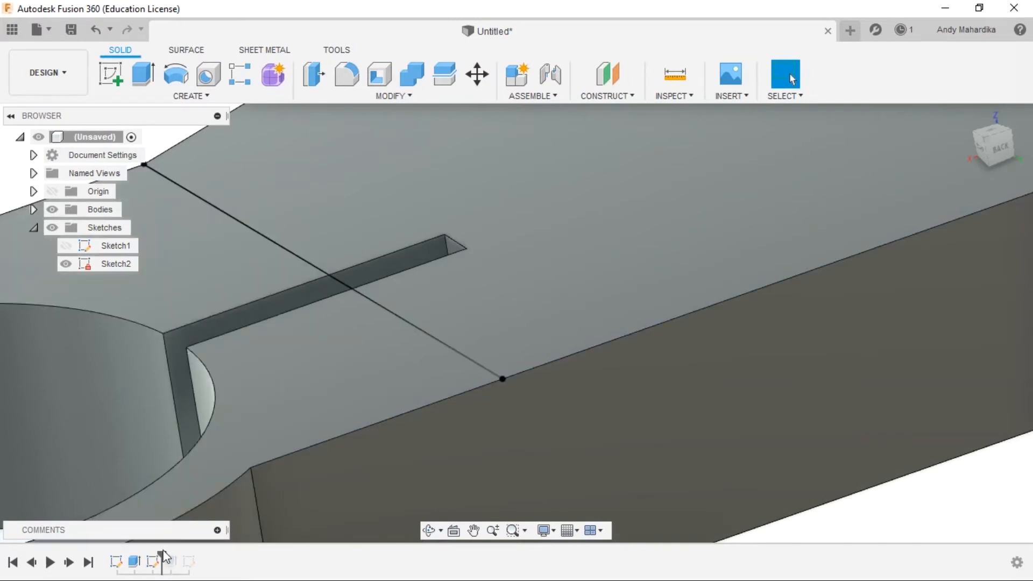
pyautogui.moveTo(160, 555); pyautogui.dragTo(167, 551)
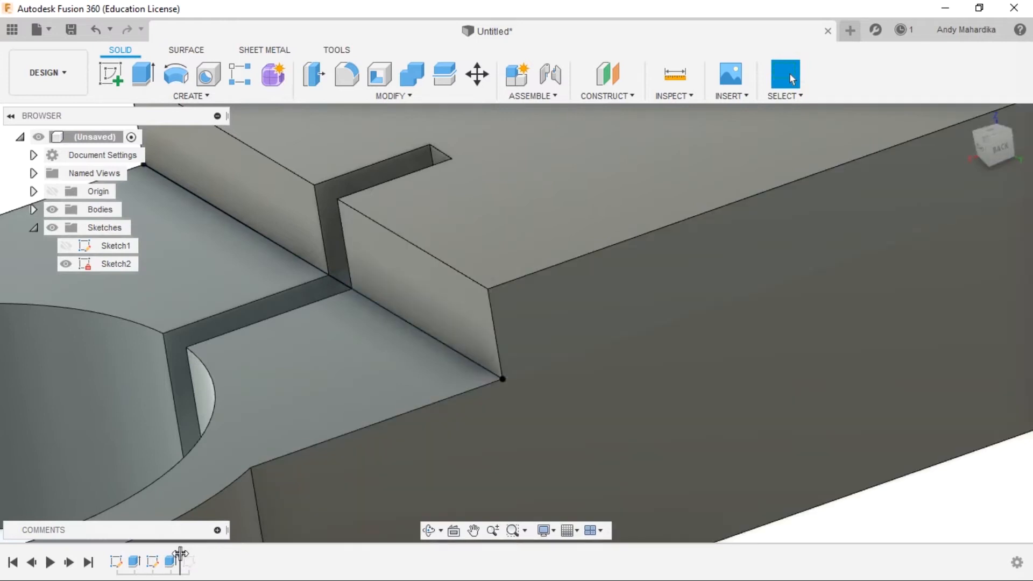
pyautogui.moveTo(181, 554); pyautogui.dragTo(198, 554)
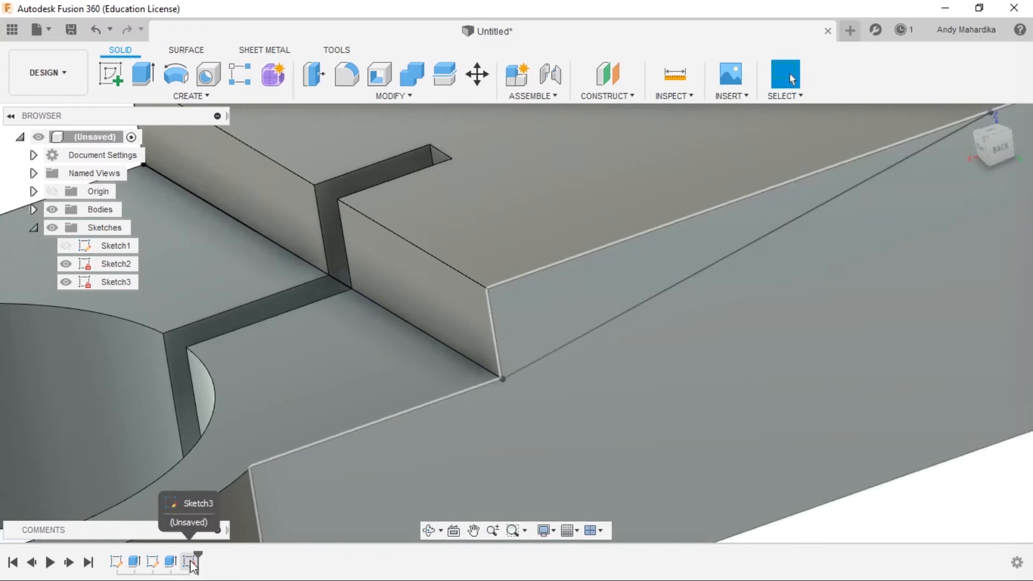
# Step: Open Sketch3 for editing and test whether the slope line's lower endpoint is locked to the corner of the step
pyautogui.click(191, 563)
pyautogui.rightClick(191, 563)
pyautogui.click(247, 409)
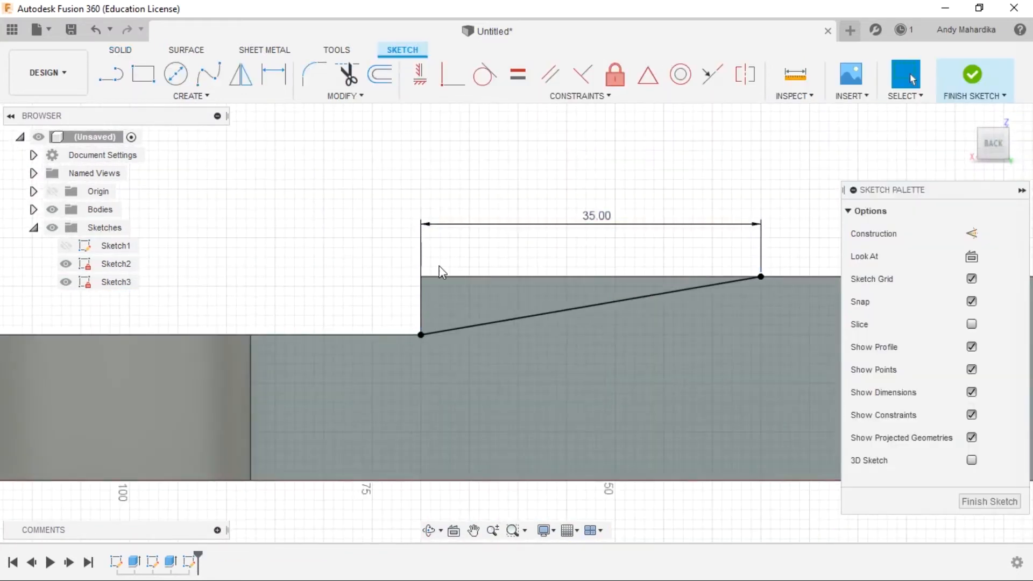
pyautogui.scroll(10, 423, 333)
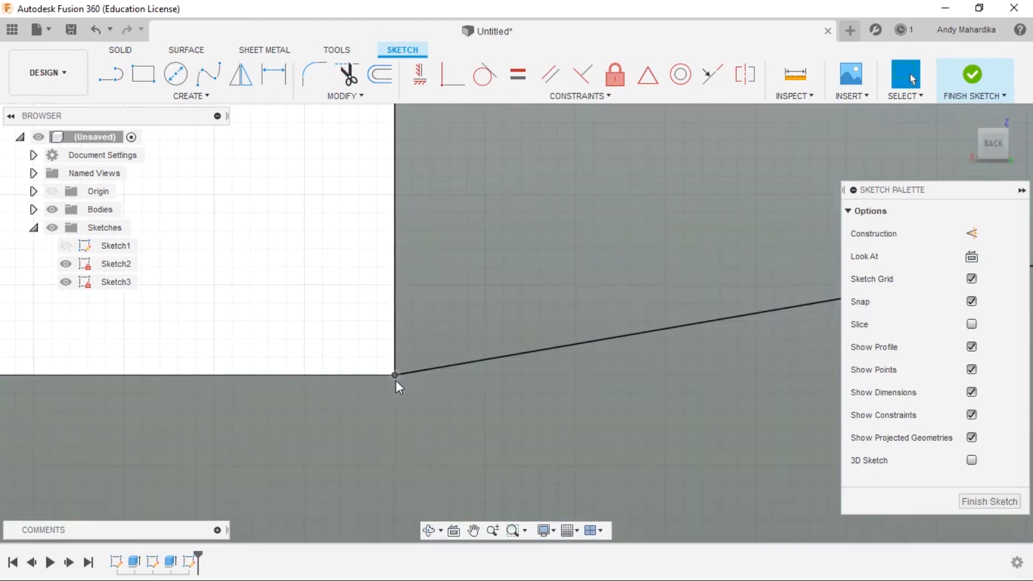
pyautogui.click(395, 373)
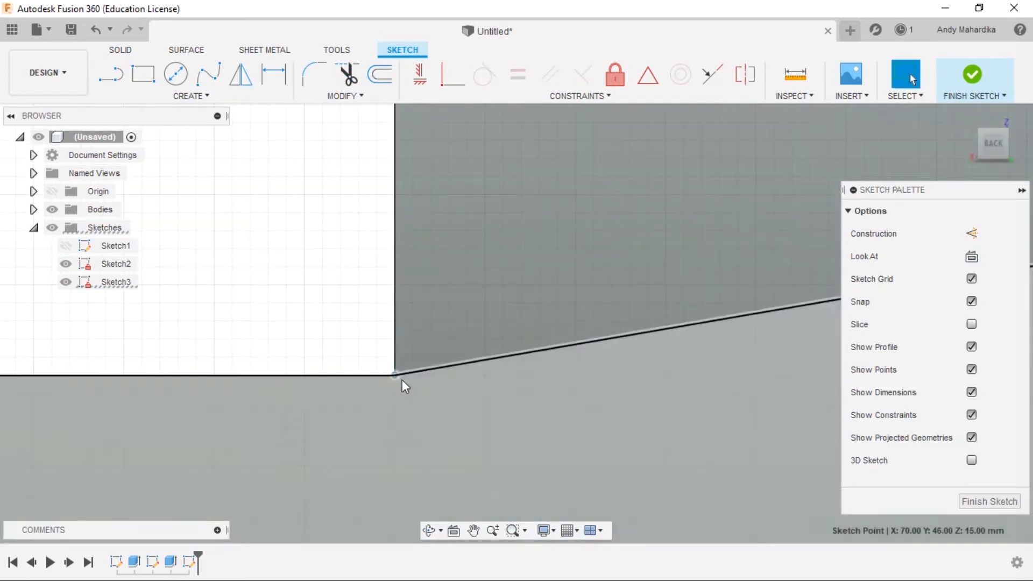
pyautogui.moveTo(394, 375); pyautogui.dragTo(507, 386)
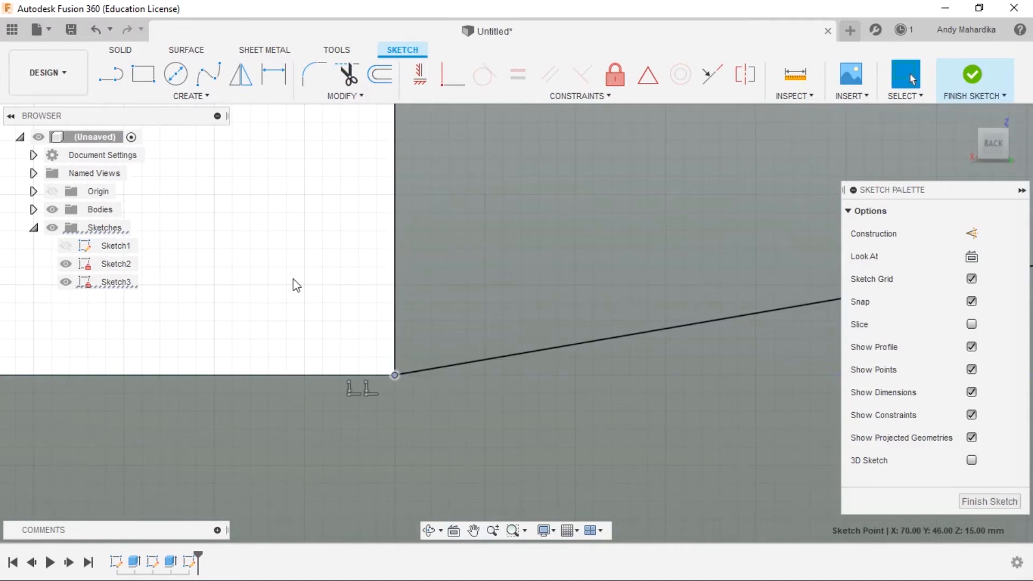
# Step: Examine in 3D how the slope line meets the step's corner, and finish Sketch3
pyautogui.click(293, 281)
pyautogui.scroll(-3, 442, 332)
pyautogui.scroll(-8, 441, 331)
pyautogui.scroll(4, 427, 312)
pyautogui.moveTo(409, 305)
pyautogui.keyDown('shift'); pyautogui.mouseDown(button='middle')
pyautogui.moveTo(450, 322)
pyautogui.moveTo(422, 330)
pyautogui.moveTo(681, 370)
pyautogui.moveTo(667, 457)
pyautogui.mouseUp(button='middle'); pyautogui.keyUp('shift')
pyautogui.scroll(3, 666, 452)
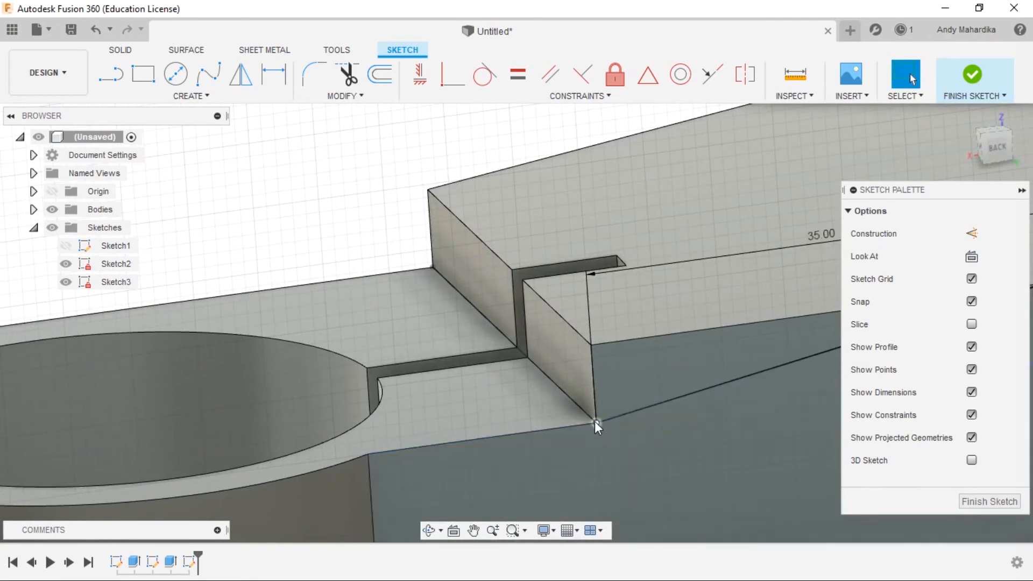
pyautogui.scroll(-5, 595, 422)
pyautogui.scroll(4, 451, 317)
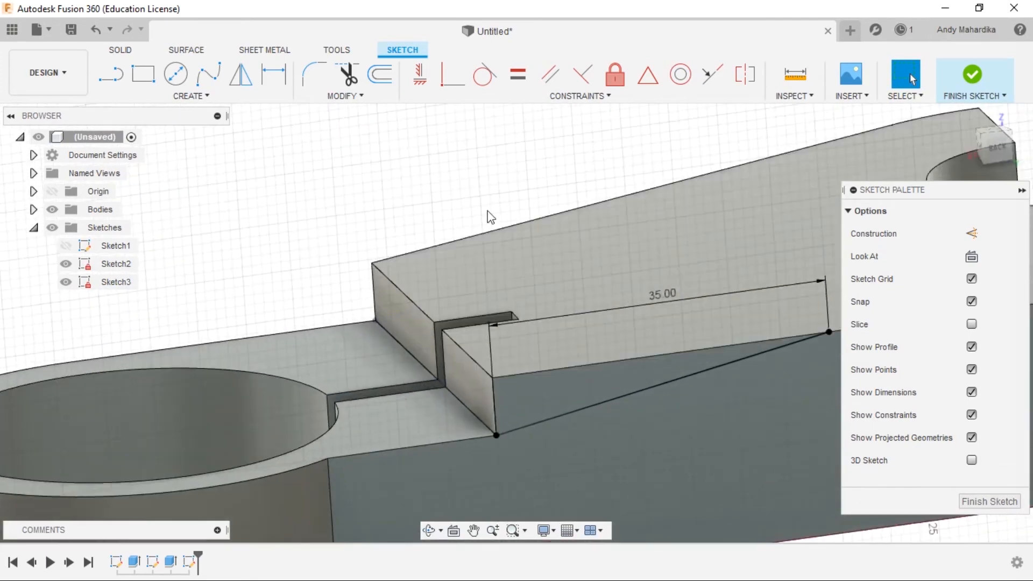
pyautogui.click(976, 86)
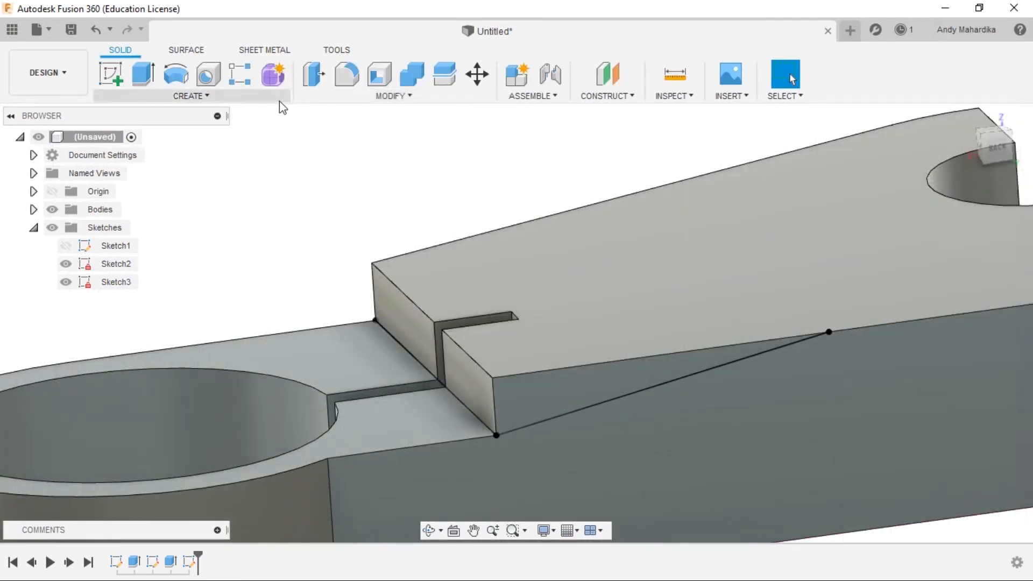
# Step: Extrude the triangular profile at the step by -73 mm as a Cut through the raised section
pyautogui.click(146, 74)
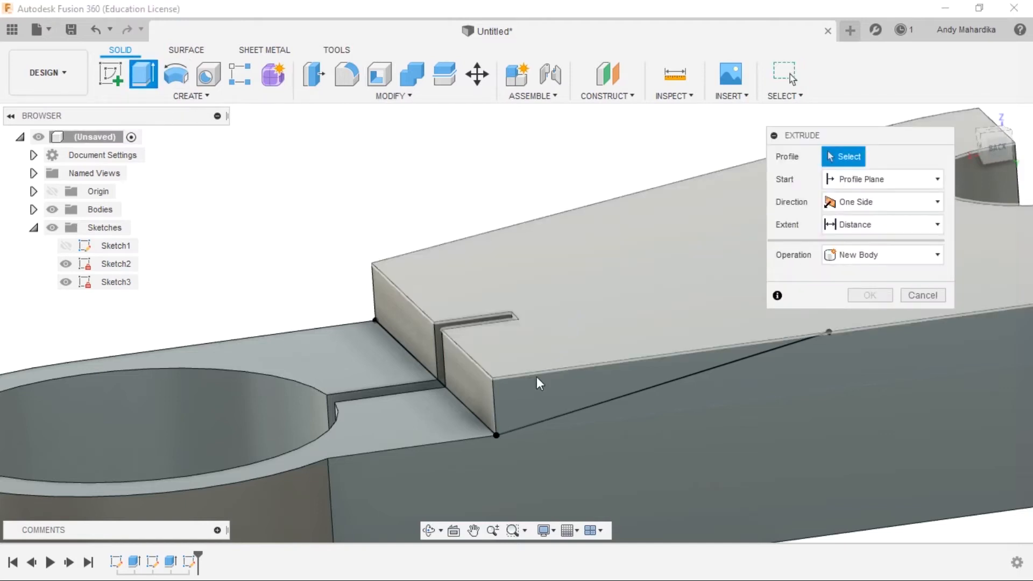
pyautogui.click(538, 399)
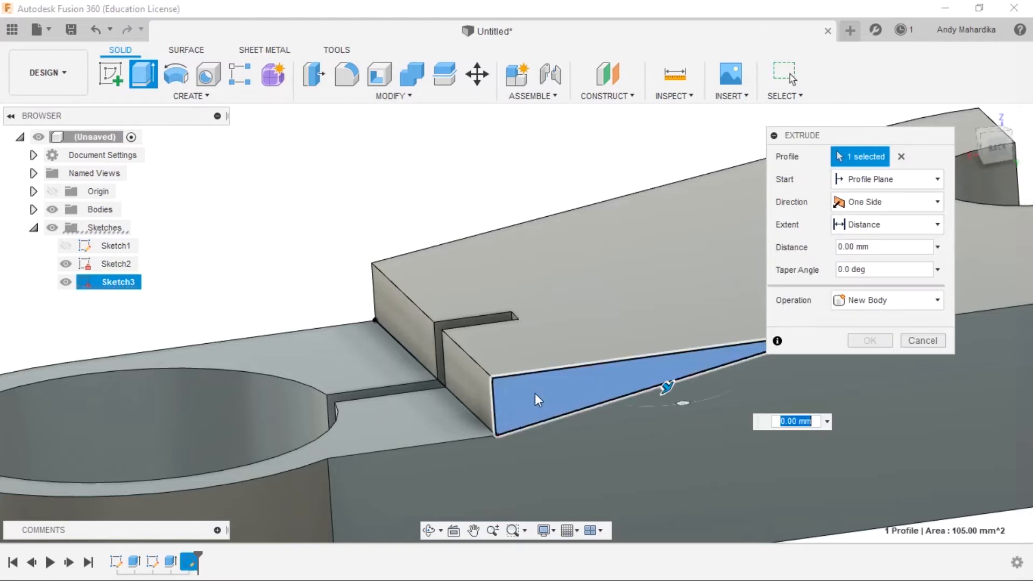
pyautogui.moveTo(664, 383); pyautogui.dragTo(438, 237)
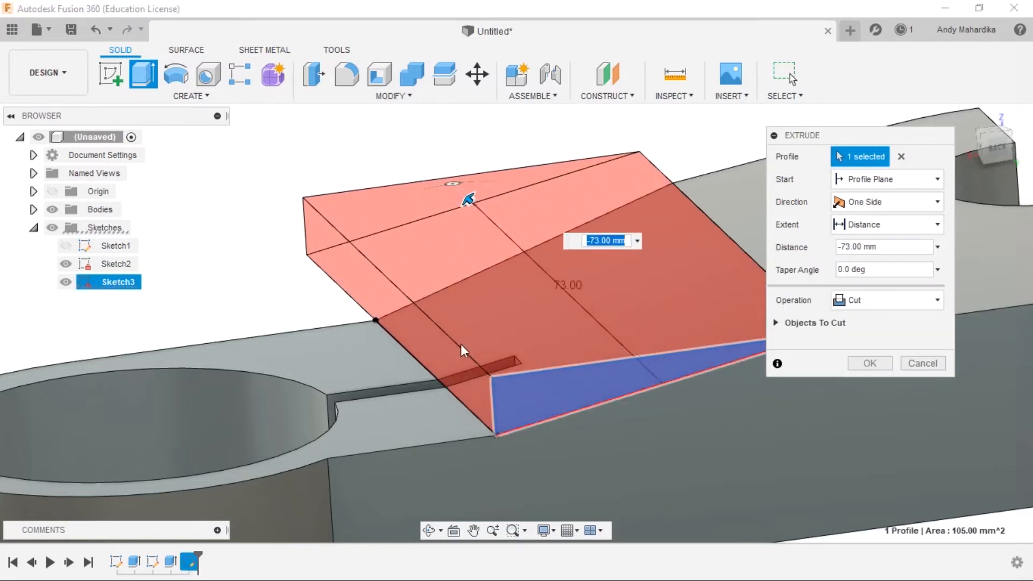
pyautogui.click(868, 364)
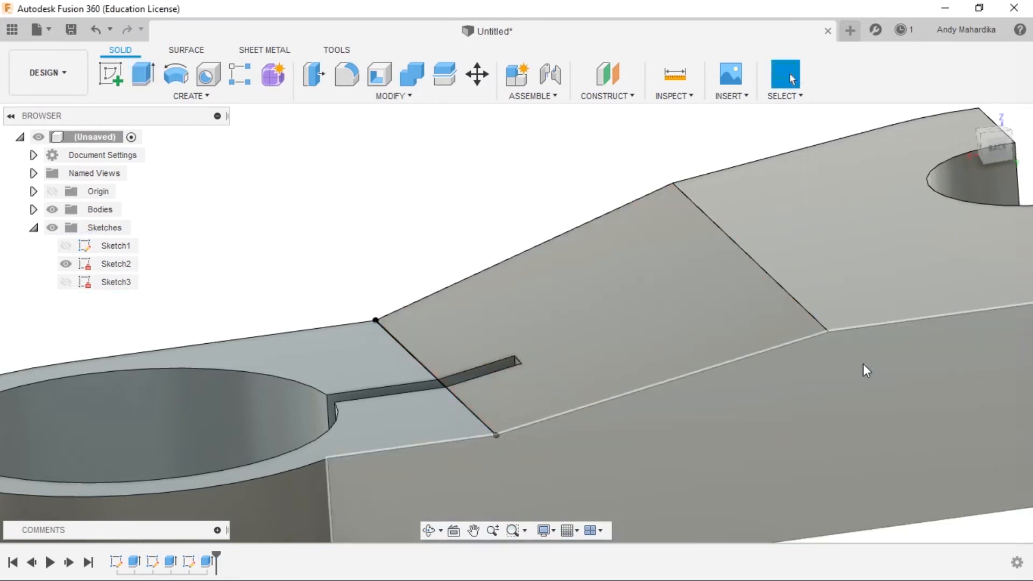
# Step: Roll the design history back to just before the sloped cut and open Sketch3 for editing
pyautogui.scroll(-5, 604, 302)
pyautogui.scroll(2, 748, 272)
pyautogui.keyDown('shift'); pyautogui.moveTo(634, 318); pyautogui.dragTo(766, 404, button='middle'); pyautogui.keyUp('shift')
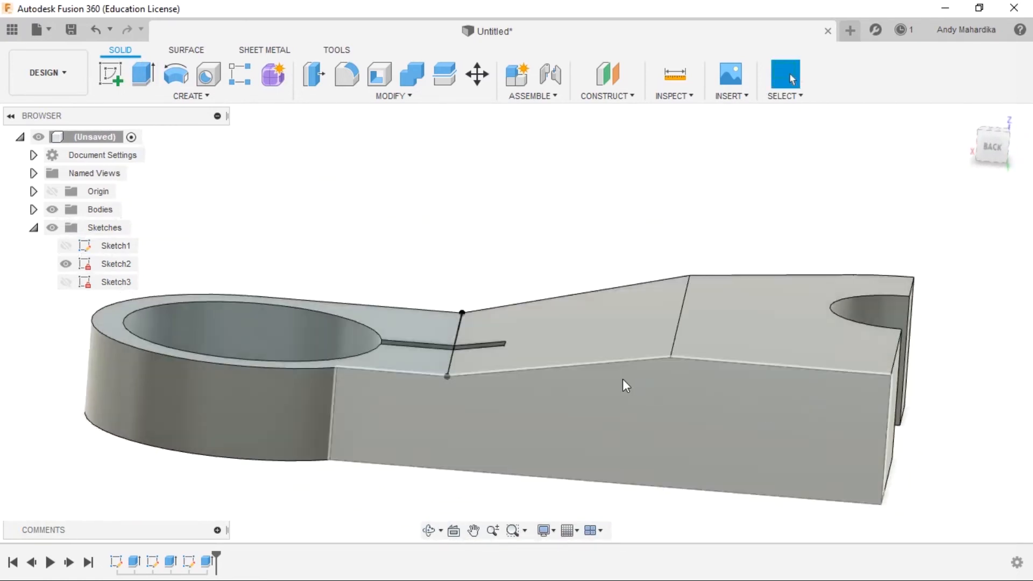
pyautogui.scroll(-3, 538, 350)
pyautogui.scroll(2, 518, 336)
pyautogui.keyDown('shift'); pyautogui.moveTo(518, 336); pyautogui.dragTo(572, 341, button='middle'); pyautogui.keyUp('shift')
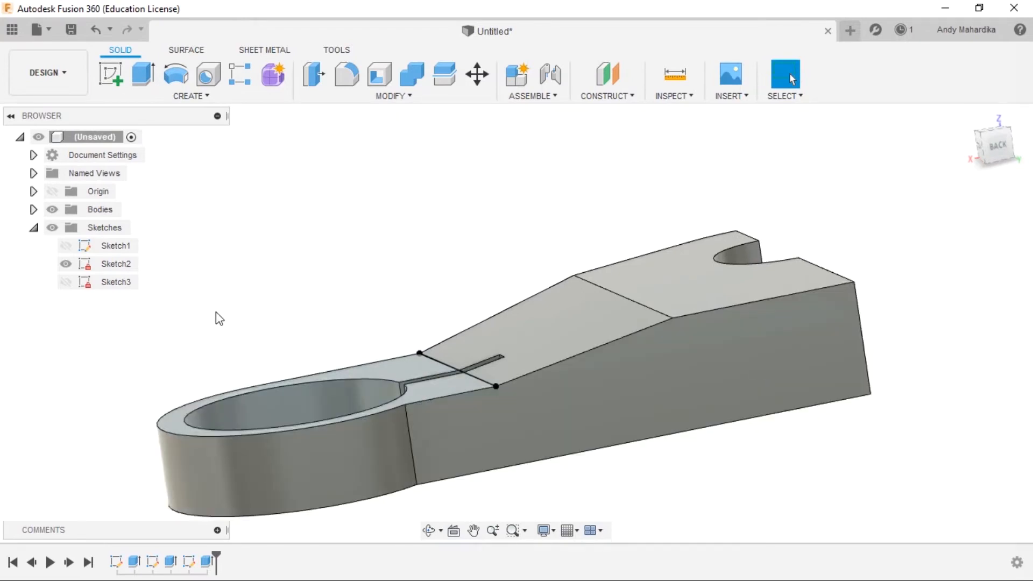
pyautogui.moveTo(208, 552); pyautogui.dragTo(198, 557)
pyautogui.click(191, 563)
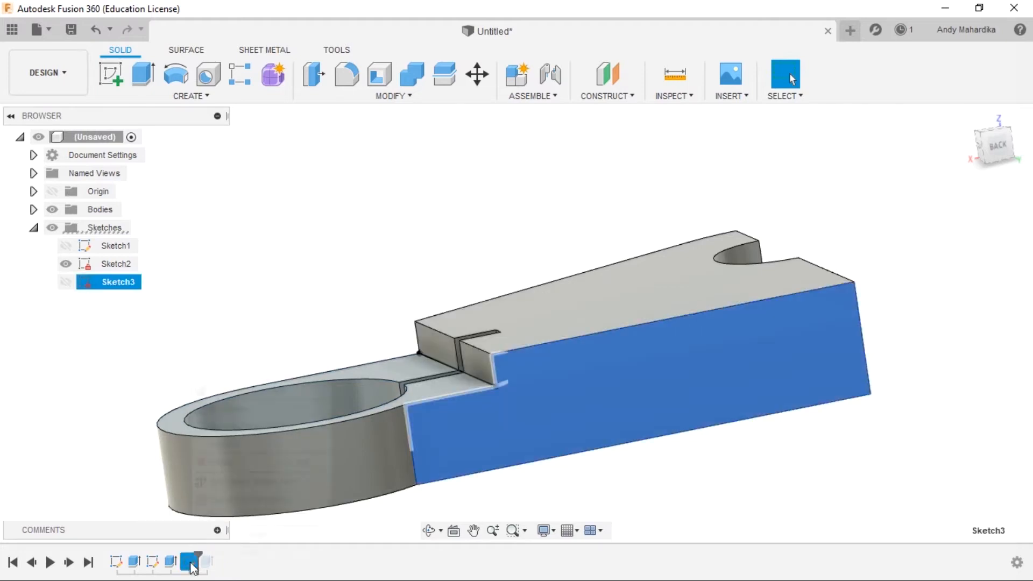
pyautogui.rightClick(191, 563)
pyautogui.click(237, 406)
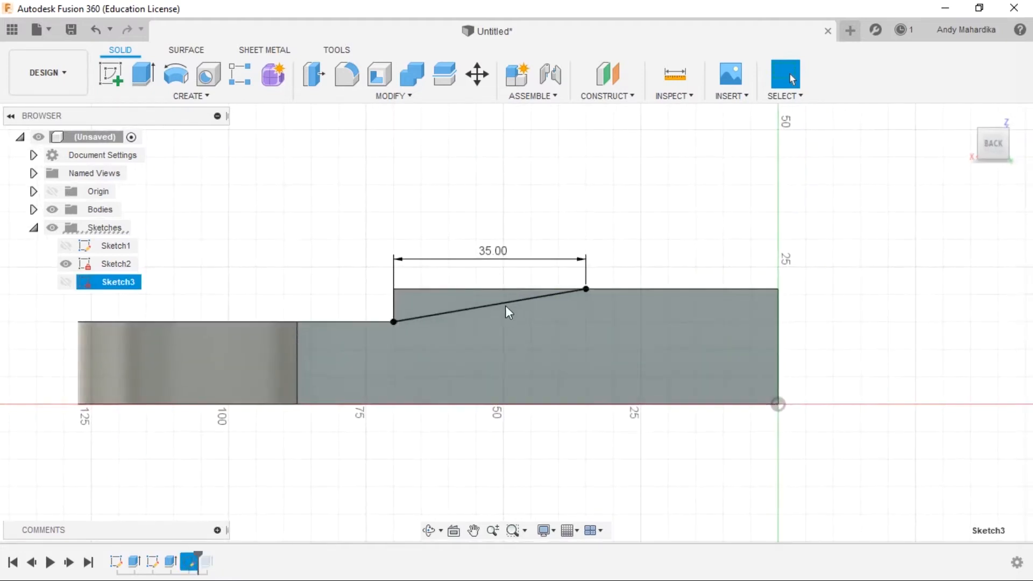
# Step: Sketch two connected lines along the arm's underside: a sloped one about 40 mm long, continuing as a horizontal one about 37 mm long
pyautogui.scroll(3, 559, 303)
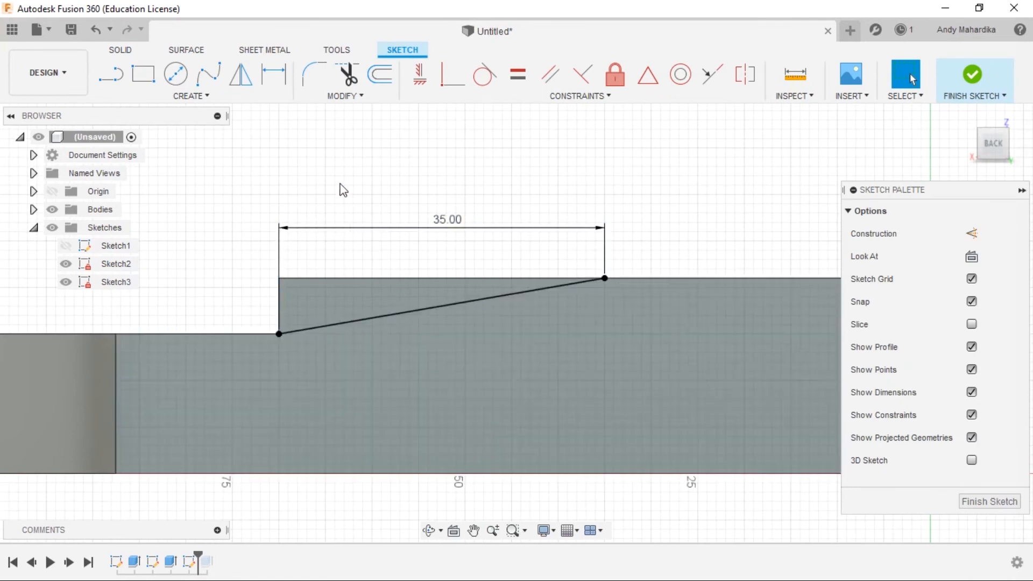
pyautogui.click(110, 76)
pyautogui.scroll(-4, 483, 237)
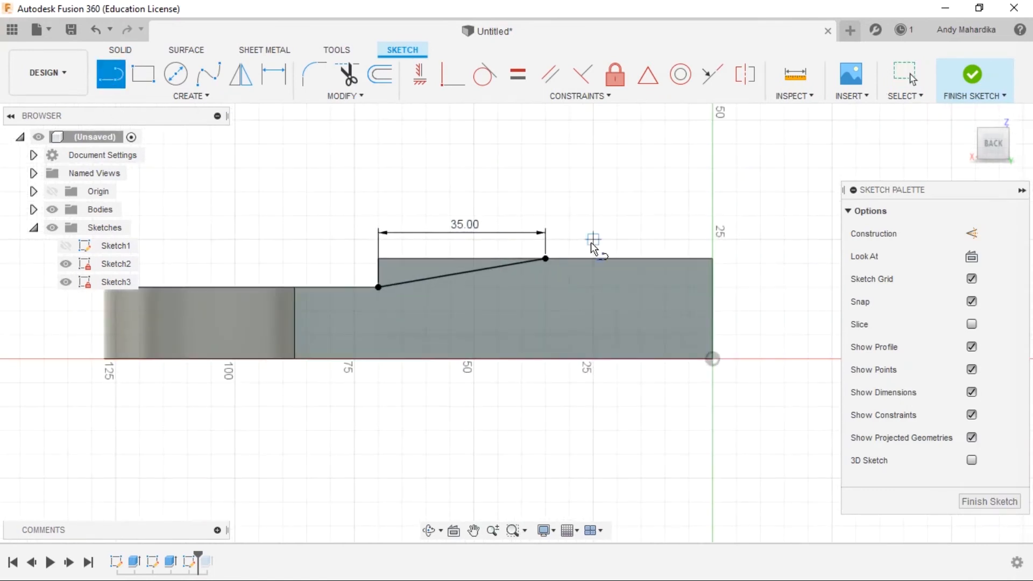
pyautogui.scroll(3, 497, 254)
pyautogui.scroll(-3, 421, 290)
pyautogui.scroll(4, 409, 331)
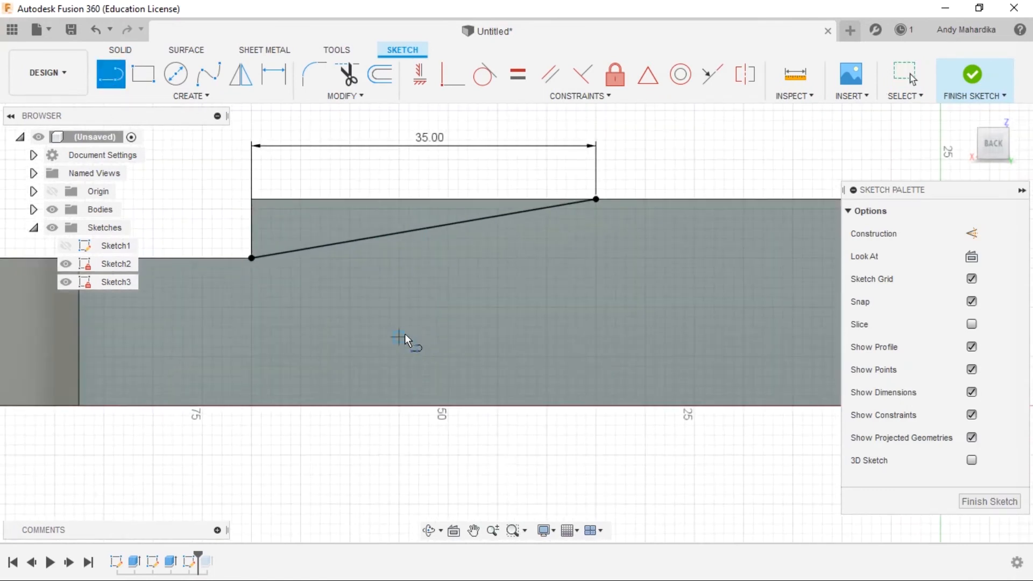
pyautogui.scroll(-2, 320, 435)
pyautogui.click(267, 455)
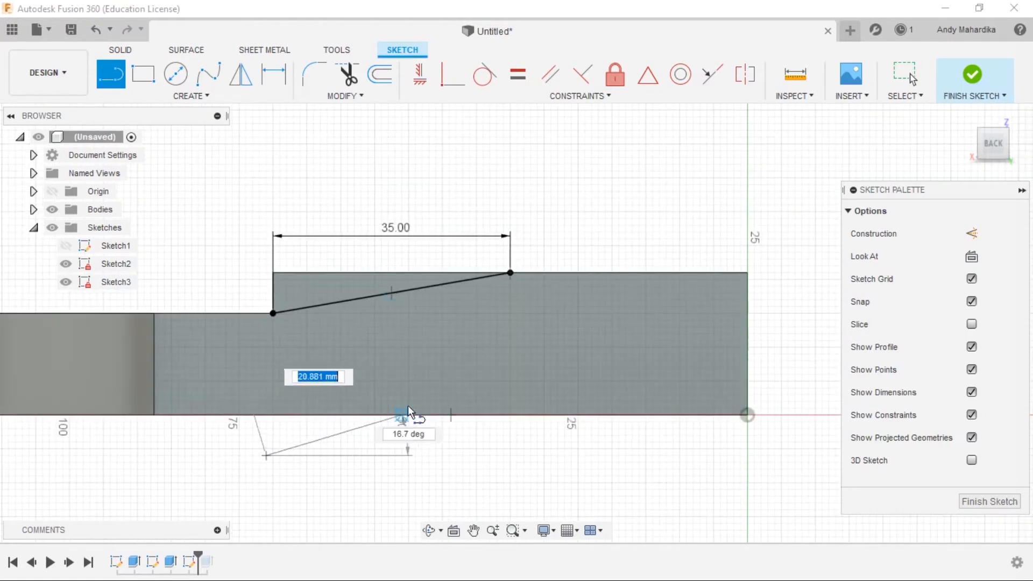
pyautogui.click(524, 381)
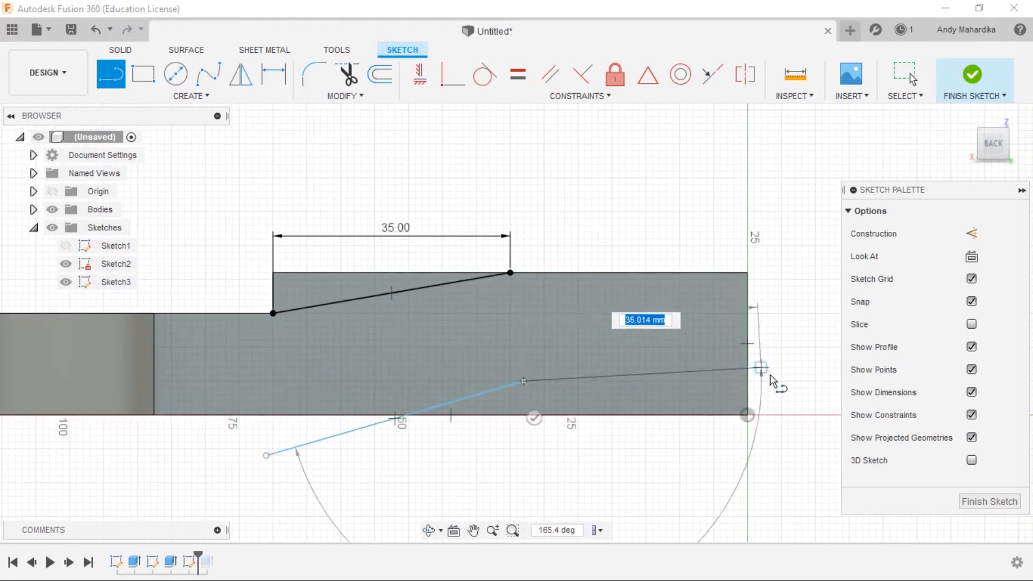
pyautogui.click(775, 381)
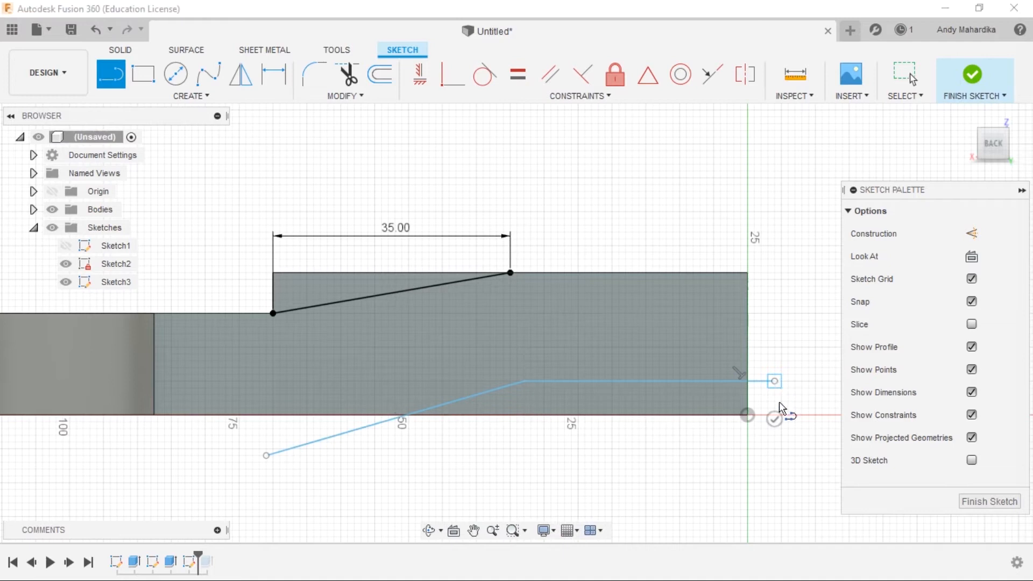
pyautogui.press('Escape')
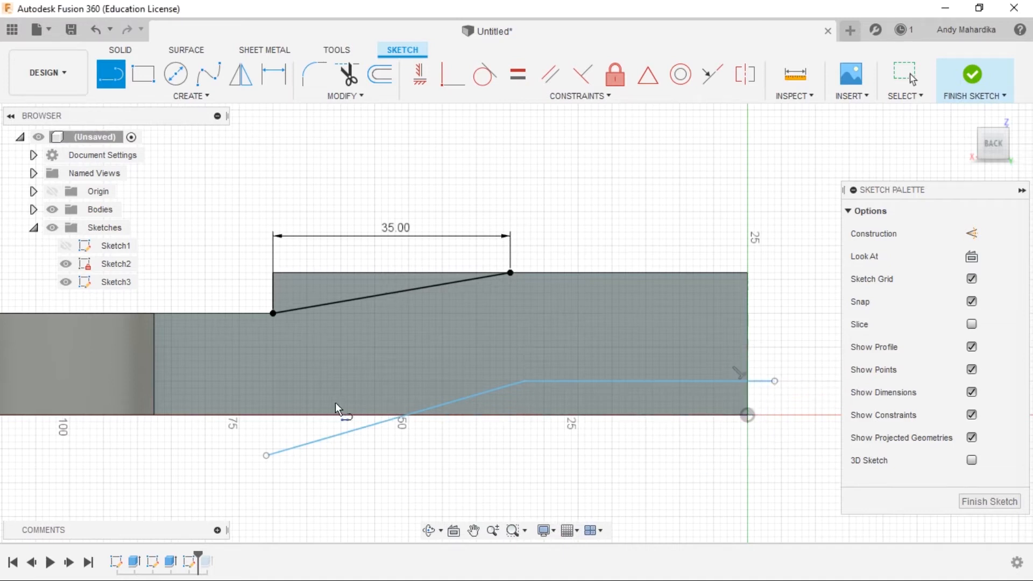
pyautogui.press('Escape')
# Step: Constrain the sloped underside line parallel to the slope line above it at the step
pyautogui.click(555, 381)
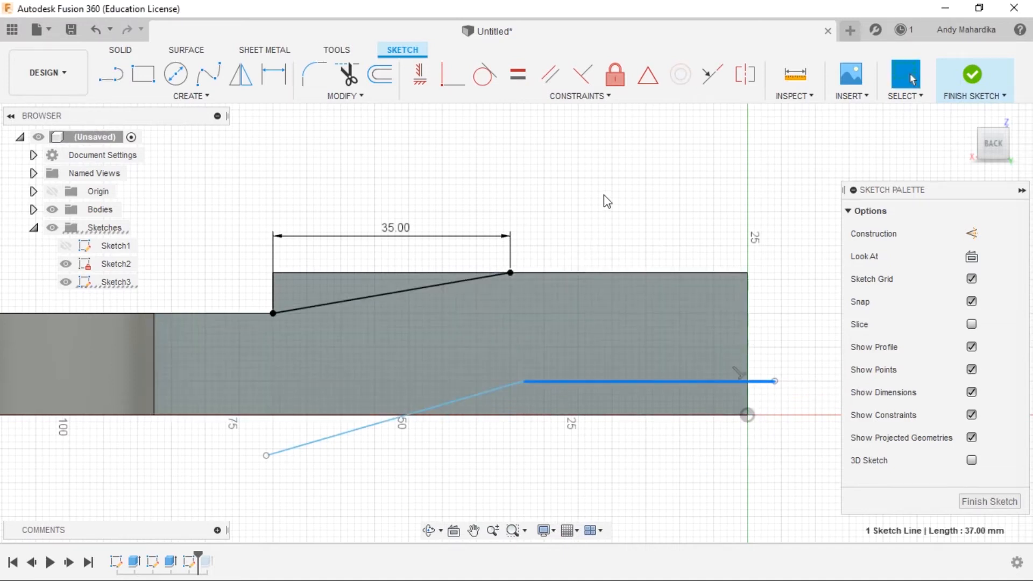
pyautogui.click(604, 195)
pyautogui.click(479, 392)
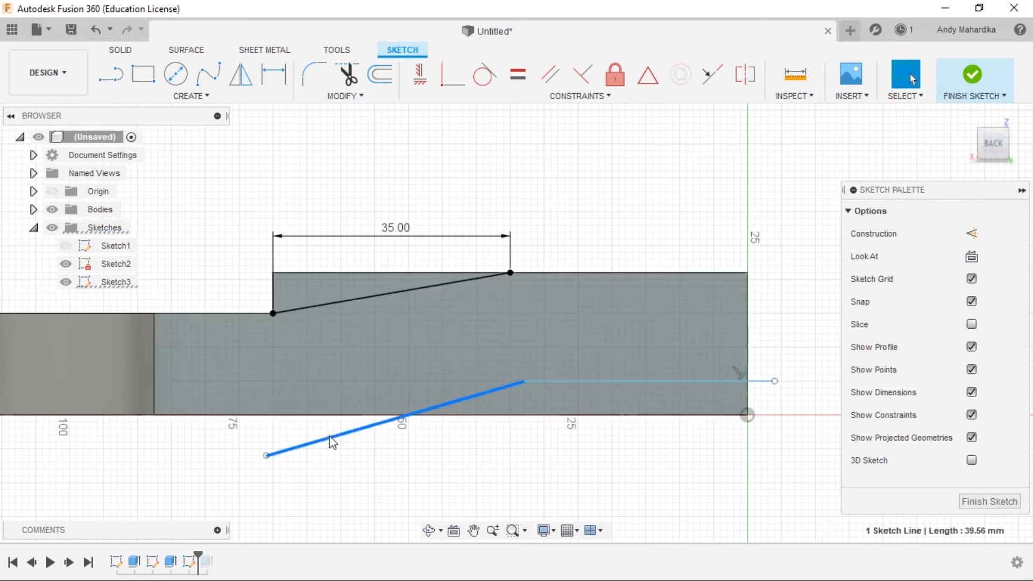
pyautogui.click(550, 235)
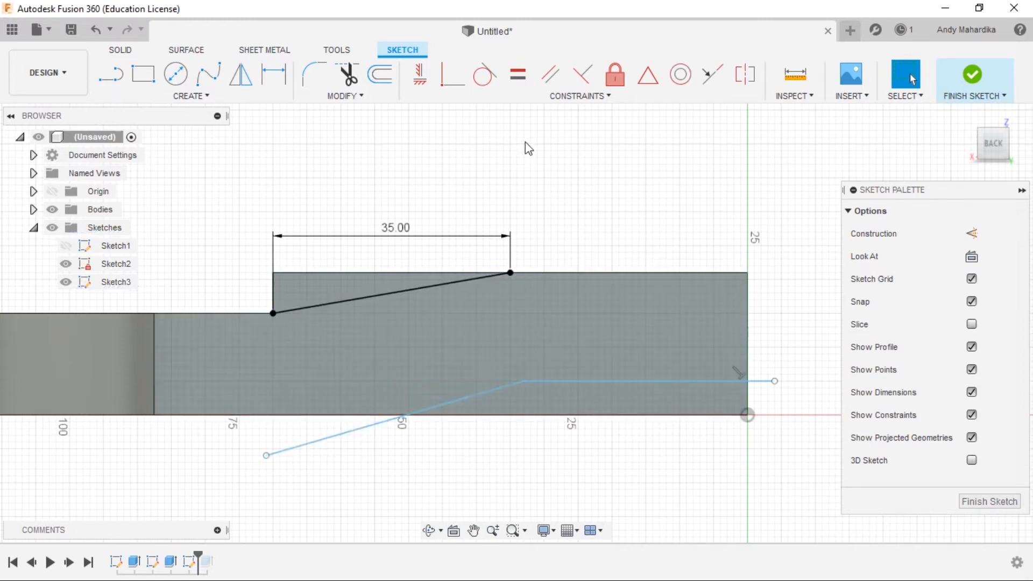
pyautogui.click(549, 80)
pyautogui.click(385, 418)
pyautogui.click(342, 303)
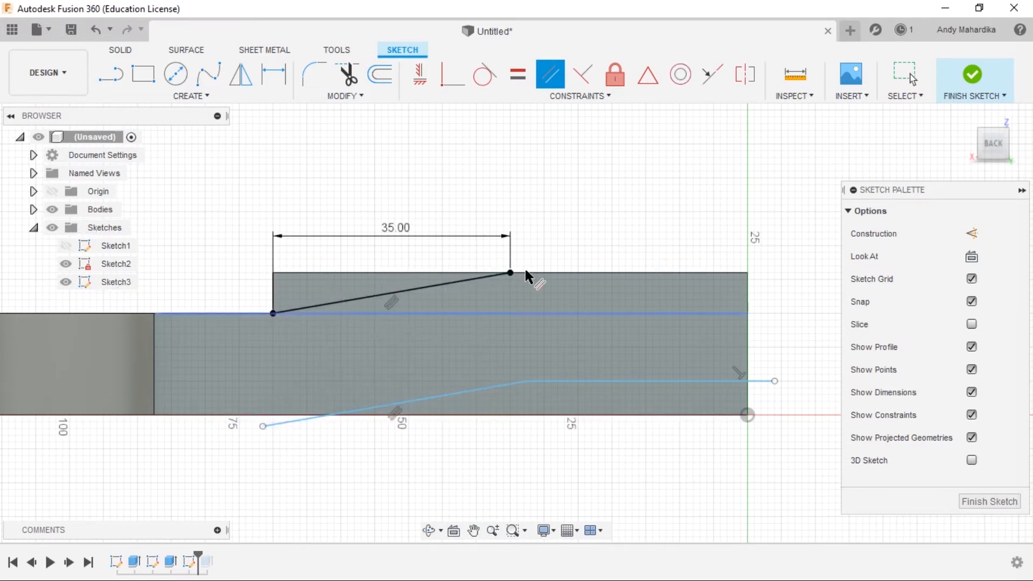
pyautogui.rightClick(586, 188)
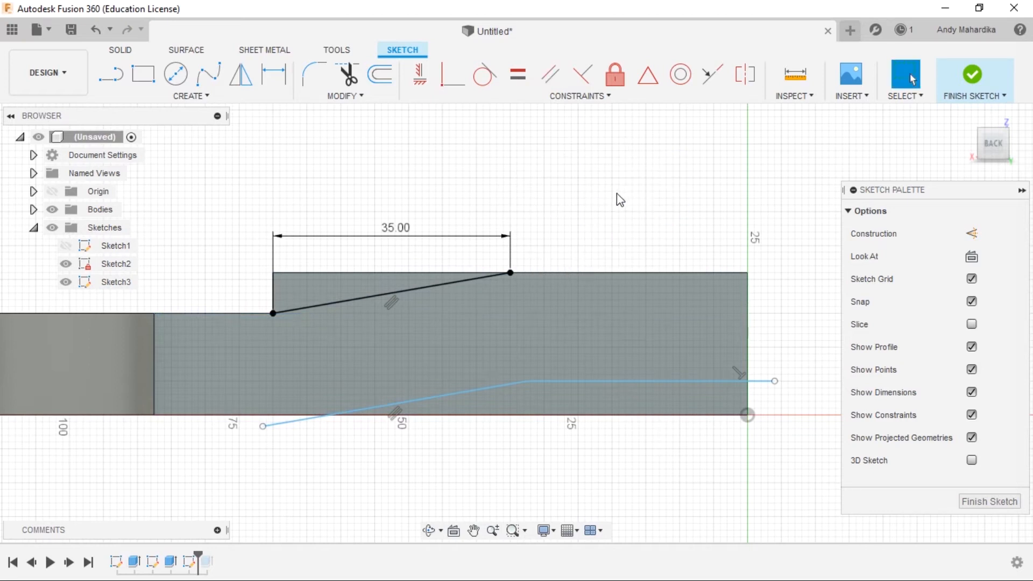
# Step: Dimension the distance between the two parallel slope lines as 15 mm
pyautogui.press('d')
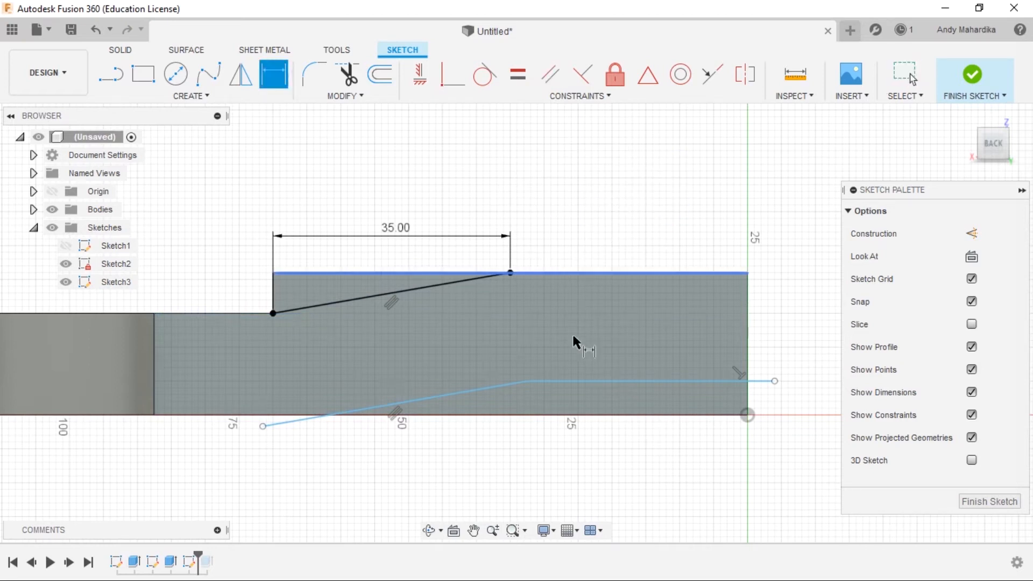
pyautogui.click(451, 395)
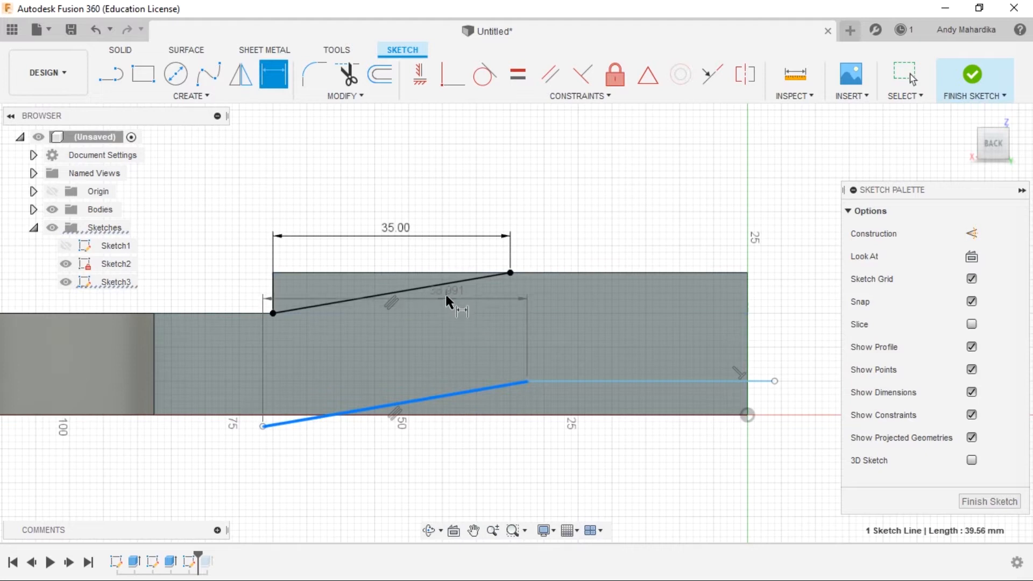
pyautogui.click(440, 286)
pyautogui.click(429, 341)
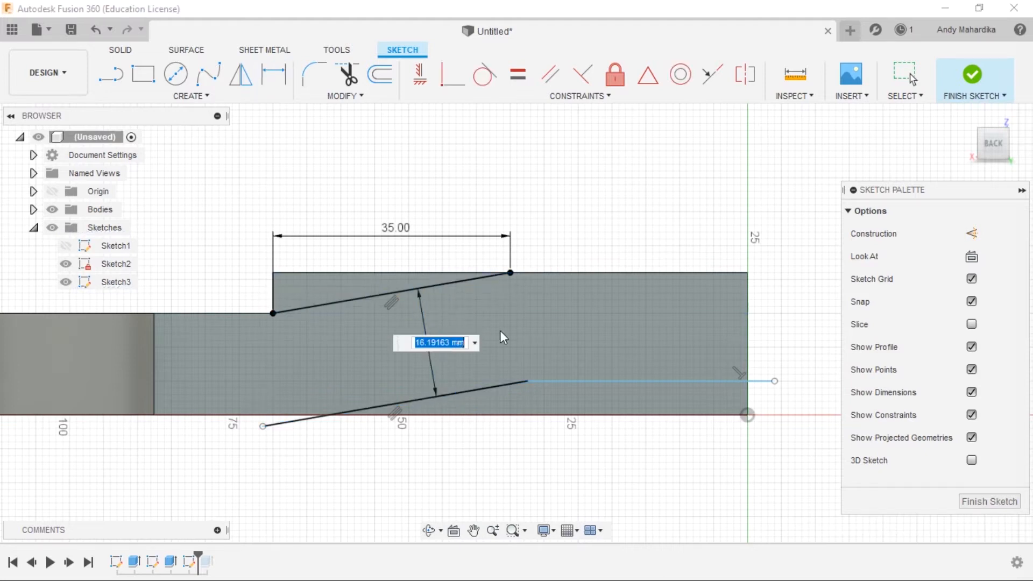
pyautogui.write('15')
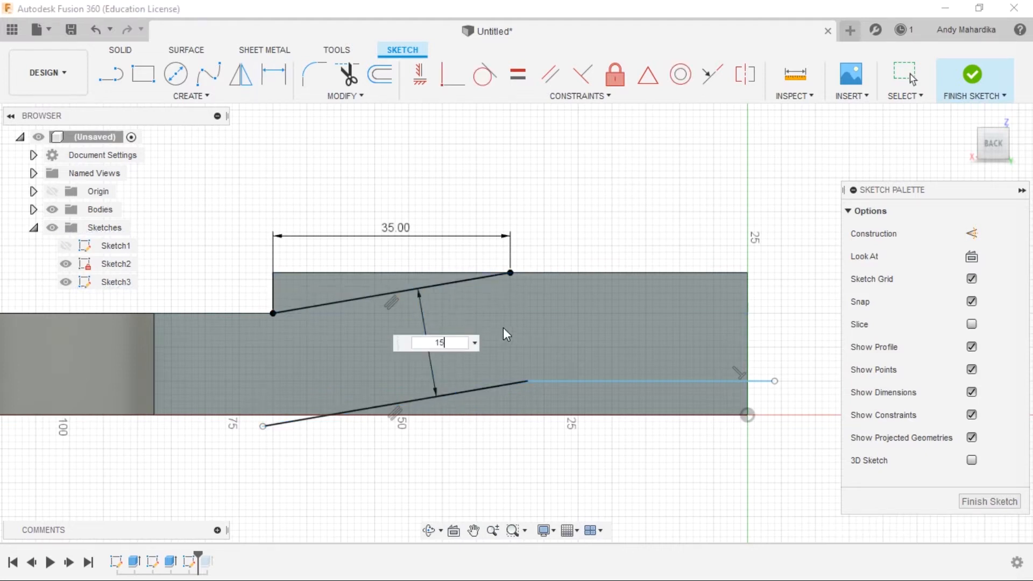
pyautogui.press('Return')
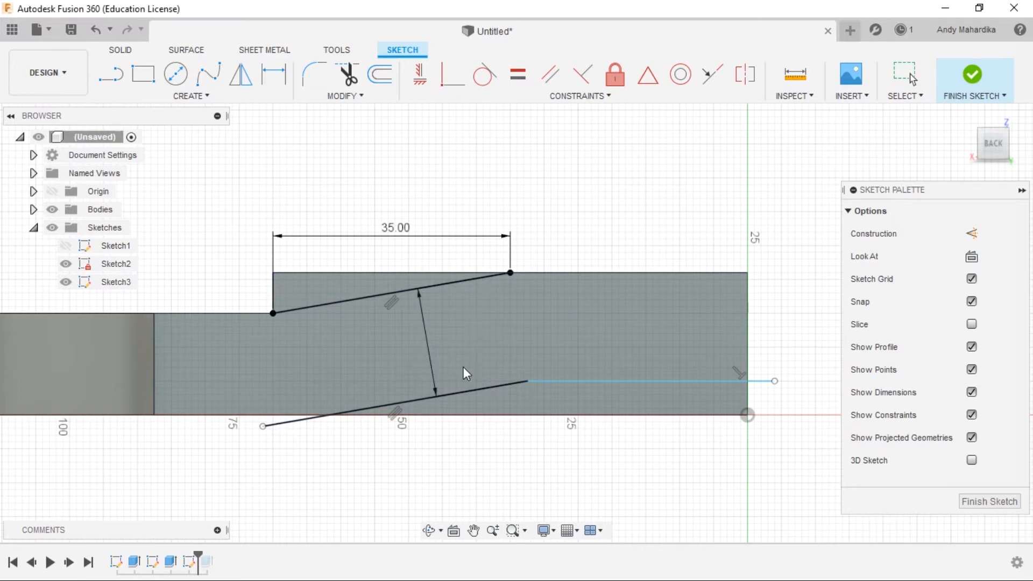
# Step: Dimension the distance from the raised section's top edge to the horizontal underside line as 15 mm
pyautogui.scroll(3, 450, 377)
pyautogui.press('d')
pyautogui.scroll(-5, 371, 348)
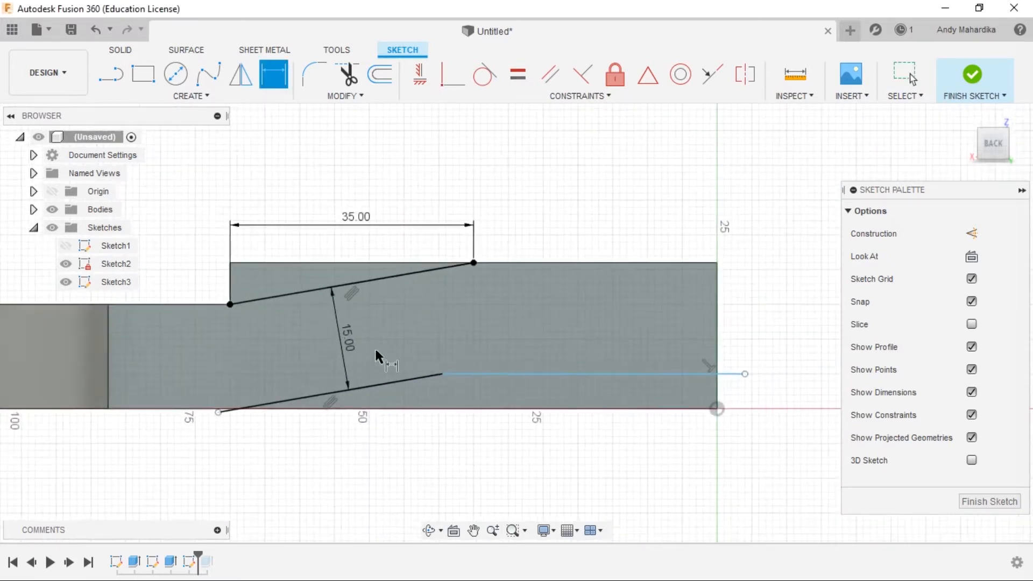
pyautogui.scroll(3, 546, 334)
pyautogui.click(473, 391)
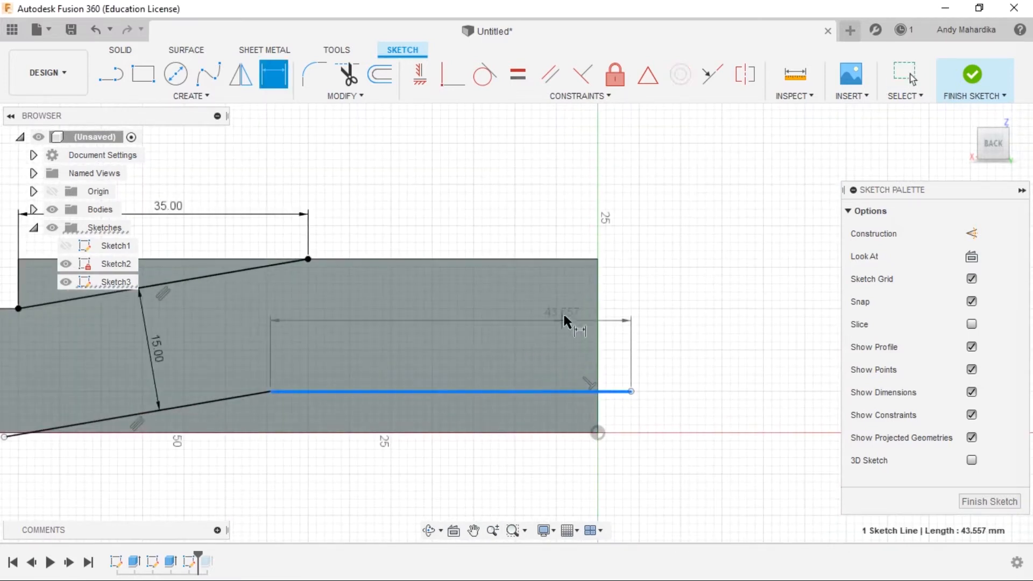
pyautogui.click(574, 259)
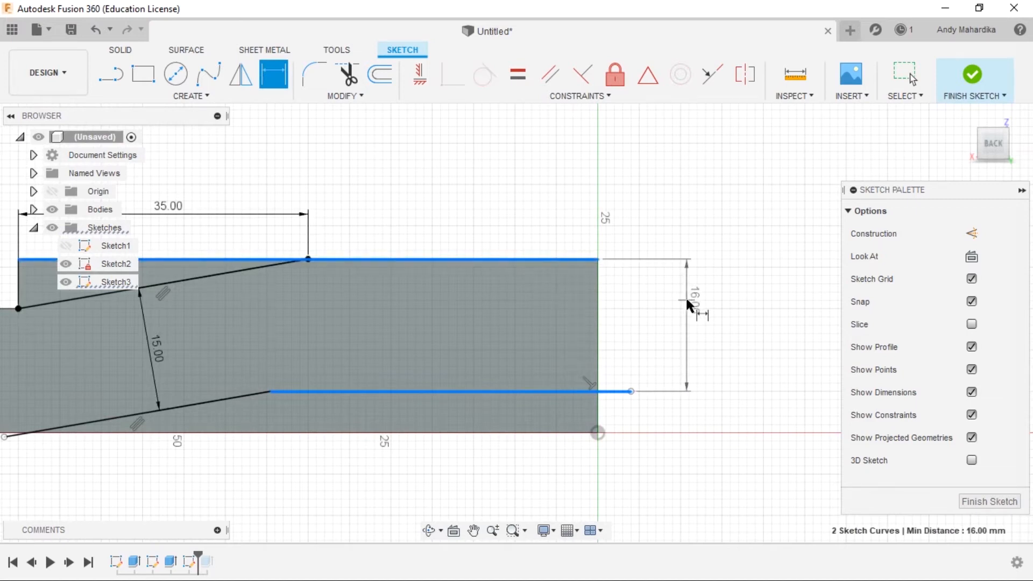
pyautogui.click(685, 296)
pyautogui.write('15')
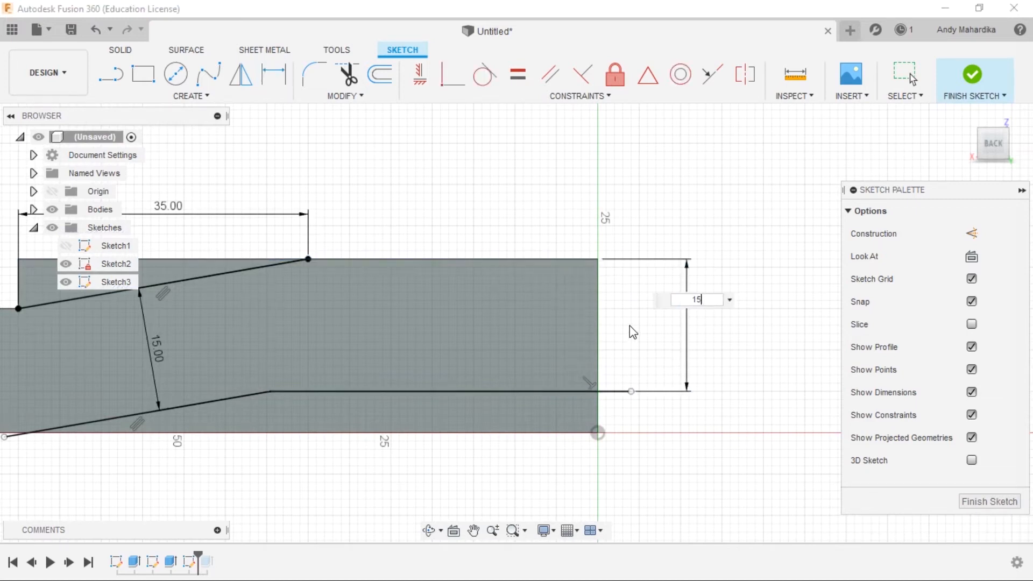
pyautogui.press('Return')
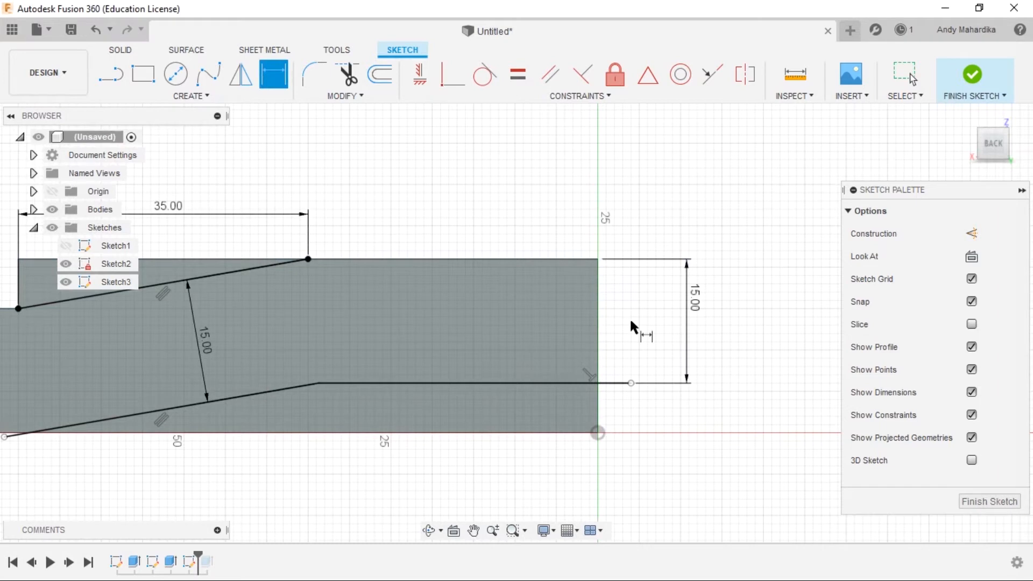
# Step: Trim the ends of the underside lines that stick out past the body's inner edge and bottom edge
pyautogui.click(347, 75)
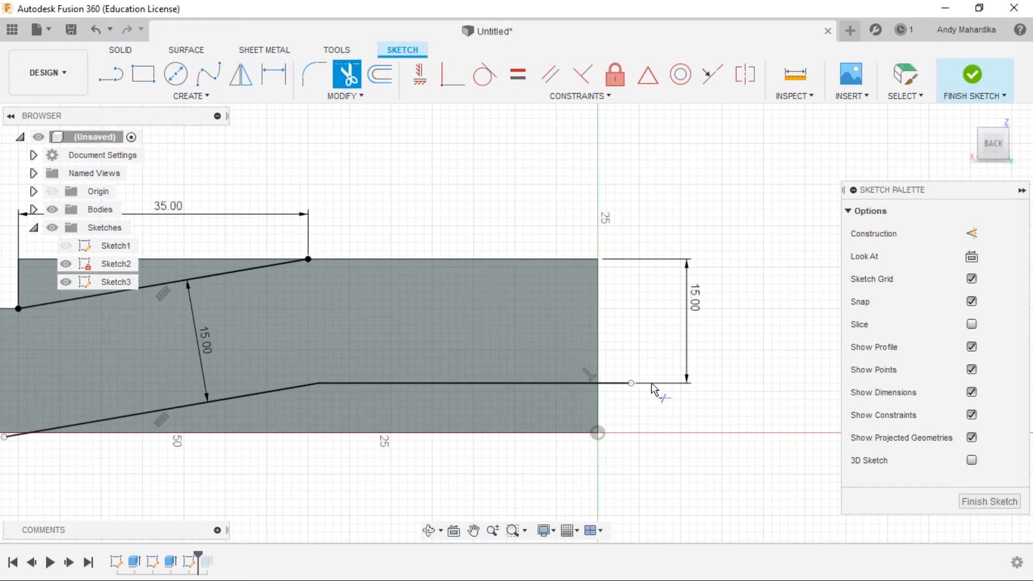
pyautogui.click(618, 386)
pyautogui.scroll(-2, 643, 357)
pyautogui.scroll(5, 343, 338)
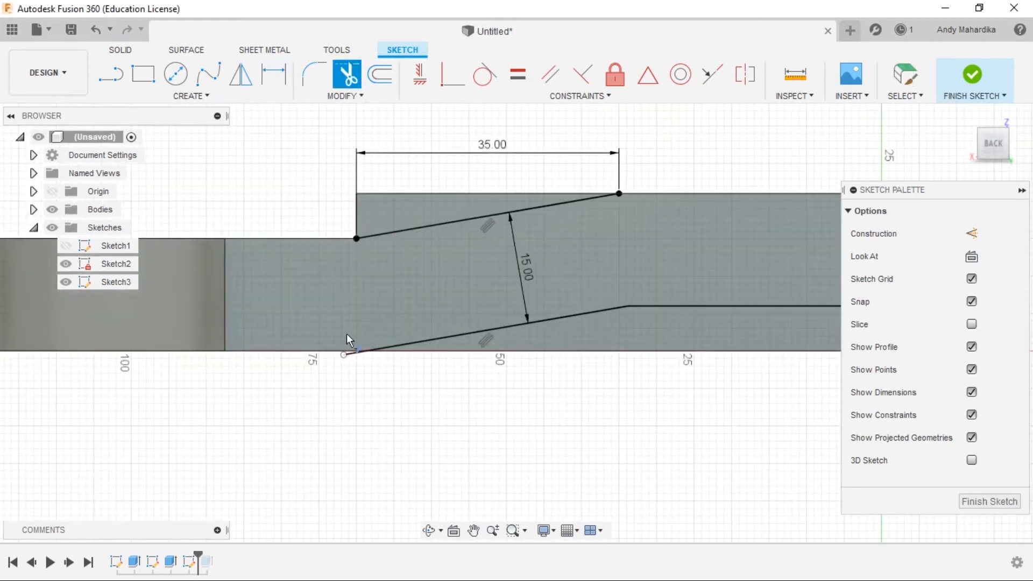
pyautogui.scroll(4, 345, 355)
pyautogui.click(357, 373)
pyautogui.scroll(-4, 523, 417)
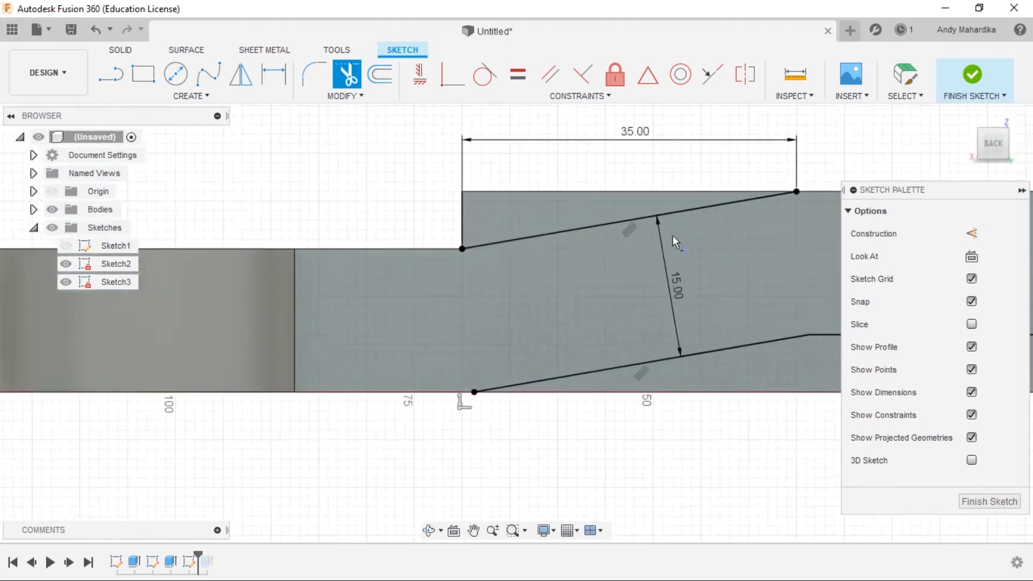
# Step: Finish Sketch3 and roll the design history forward to include the sloped cut
pyautogui.click(968, 81)
pyautogui.scroll(-4, 518, 260)
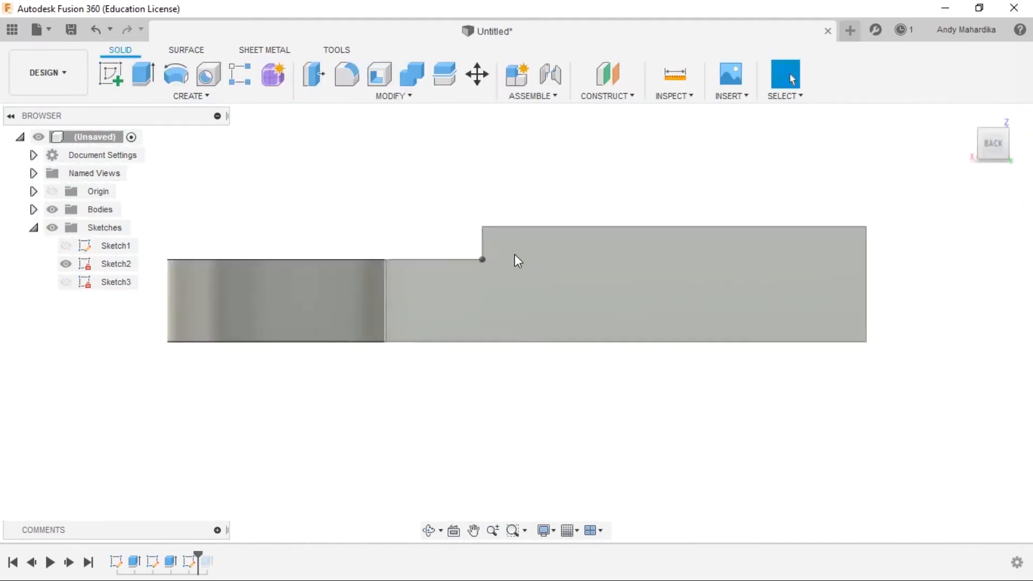
pyautogui.scroll(4, 517, 261)
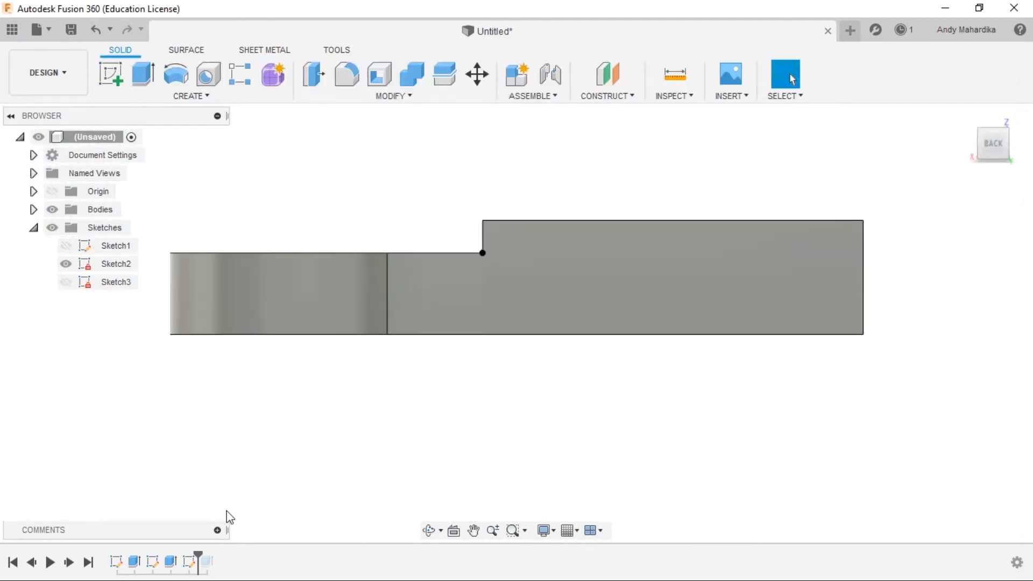
pyautogui.moveTo(202, 557); pyautogui.dragTo(216, 557)
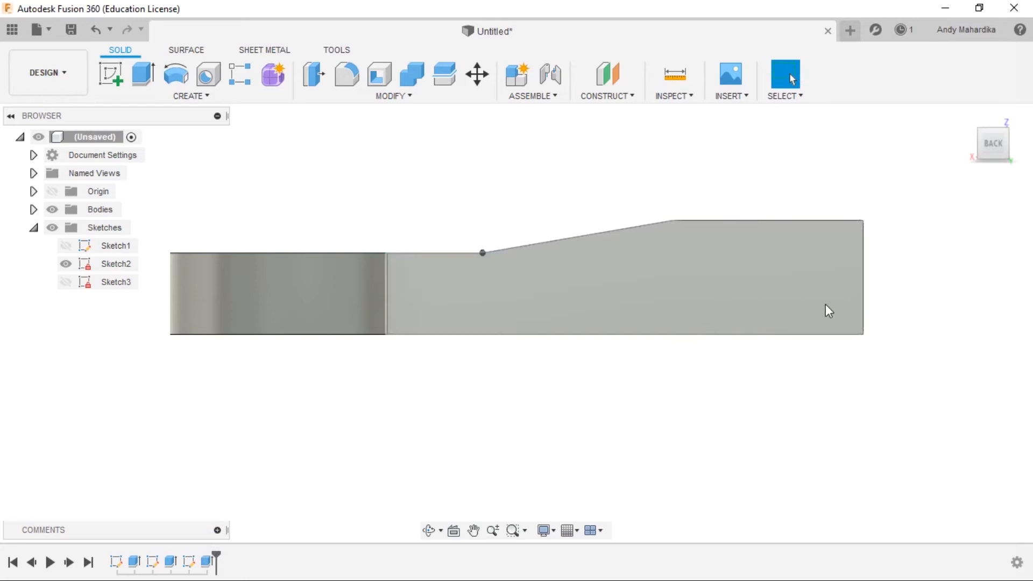
# Step: Open the sloped cut extrusion for editing and add the underside area below the new lines as a second profile
pyautogui.rightClick(208, 563)
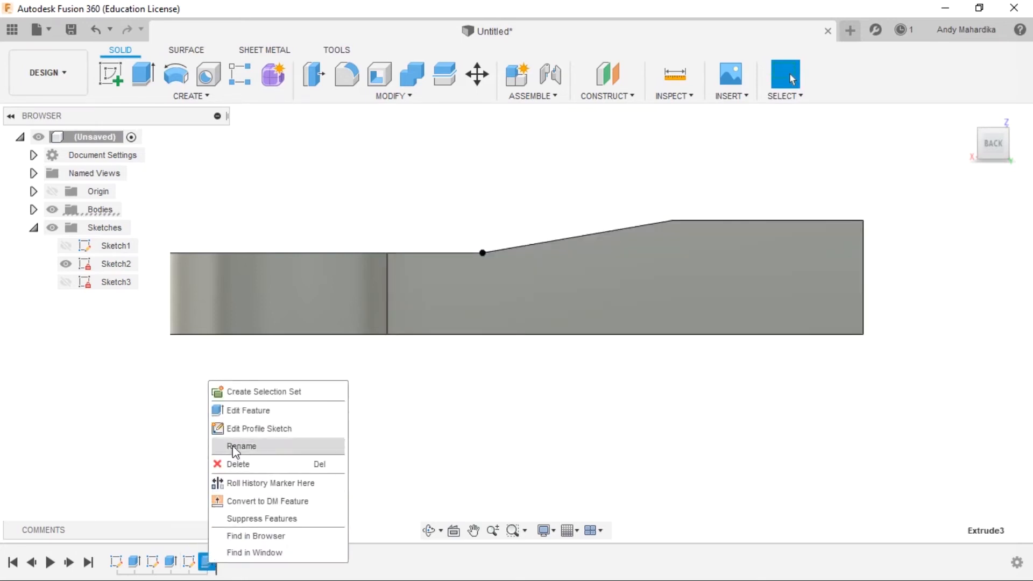
pyautogui.click(247, 411)
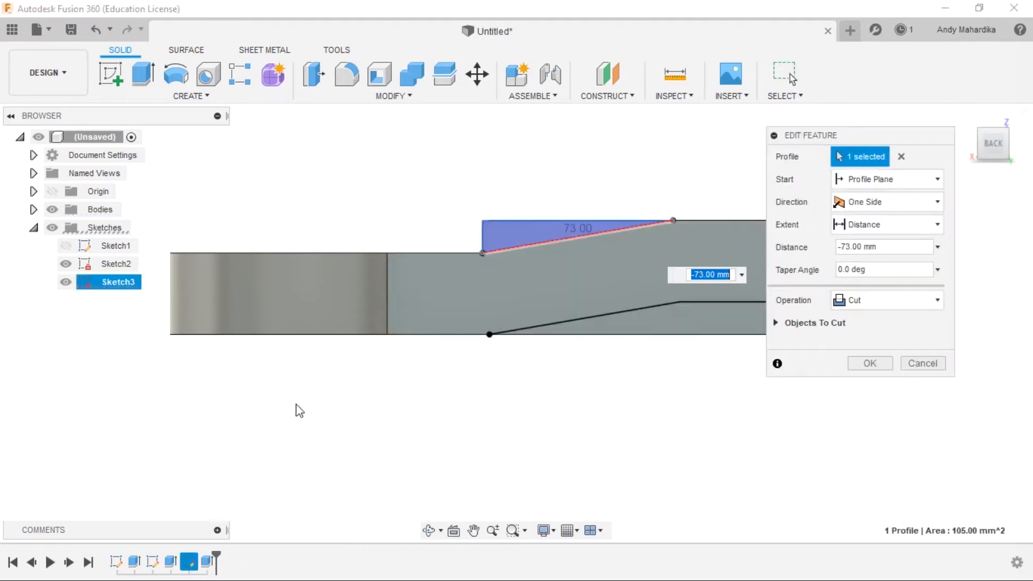
pyautogui.scroll(-3, 454, 364)
pyautogui.keyDown('shift'); pyautogui.moveTo(407, 288); pyautogui.dragTo(476, 323, button='middle'); pyautogui.keyUp('shift')
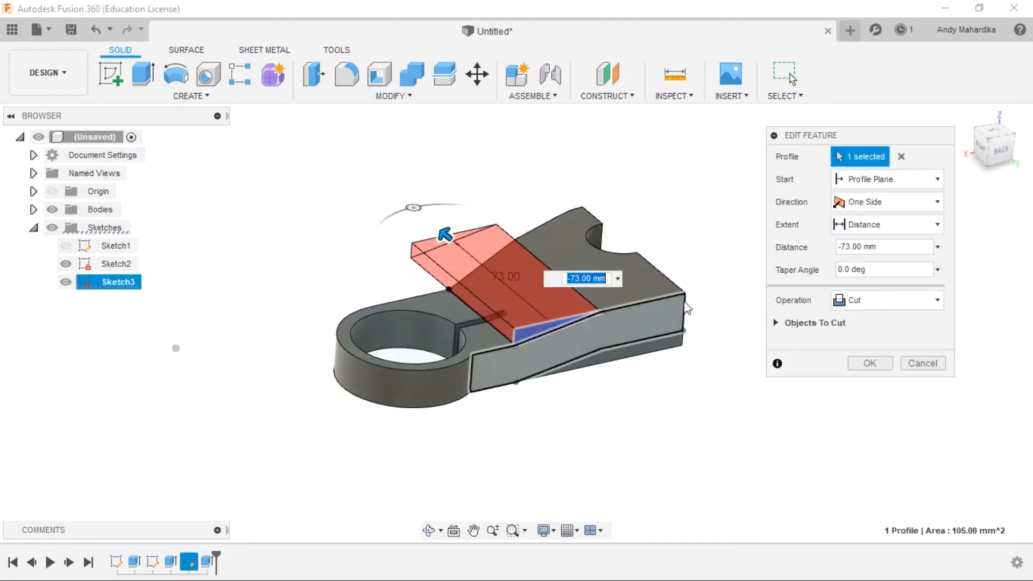
pyautogui.scroll(4, 673, 302)
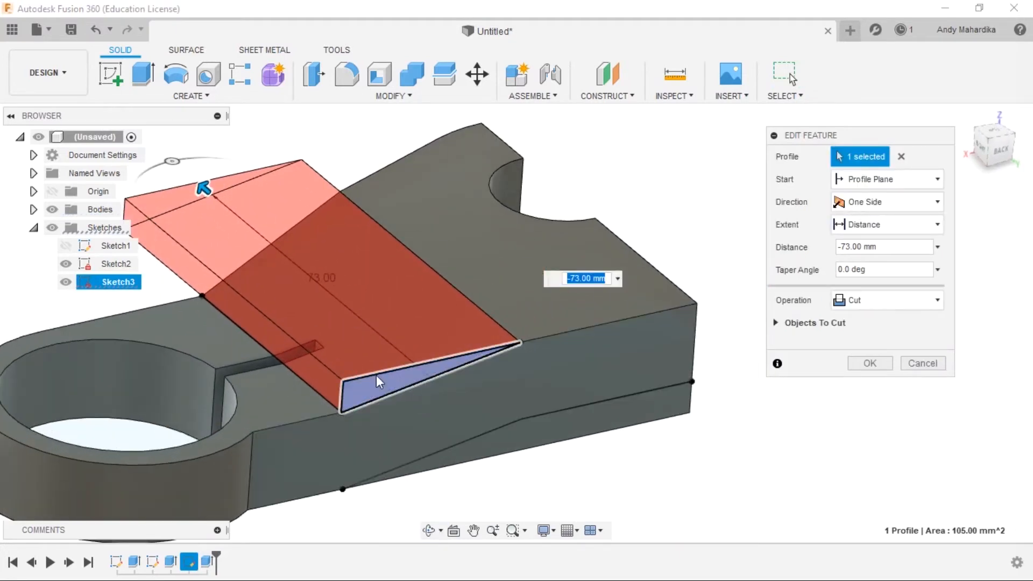
pyautogui.click(870, 161)
pyautogui.click(870, 161)
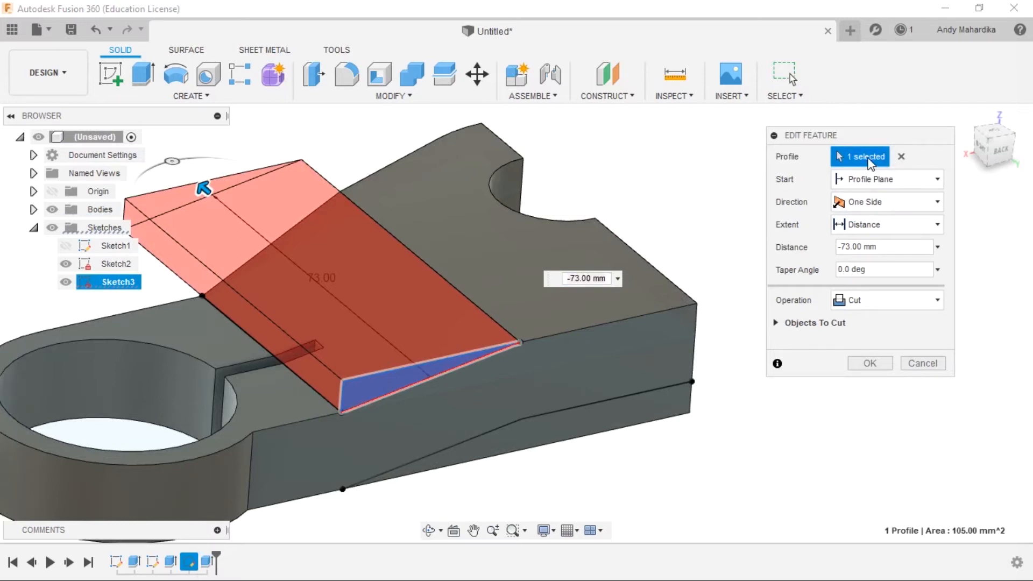
pyautogui.click(633, 415)
# Step: Set the cut's distance to -75 mm and apply the edited extrusion
pyautogui.keyDown('shift'); pyautogui.moveTo(413, 280); pyautogui.dragTo(532, 279, button='middle'); pyautogui.keyUp('shift')
pyautogui.scroll(5, 259, 211)
pyautogui.keyDown('shift'); pyautogui.moveTo(272, 231); pyautogui.dragTo(190, 217, button='middle'); pyautogui.keyUp('shift')
pyautogui.moveTo(203, 365)
pyautogui.mouseDown()
pyautogui.moveTo(272, 364)
pyautogui.moveTo(171, 362)
pyautogui.moveTo(188, 355)
pyautogui.moveTo(188, 364)
pyautogui.mouseUp()
pyautogui.click(867, 362)
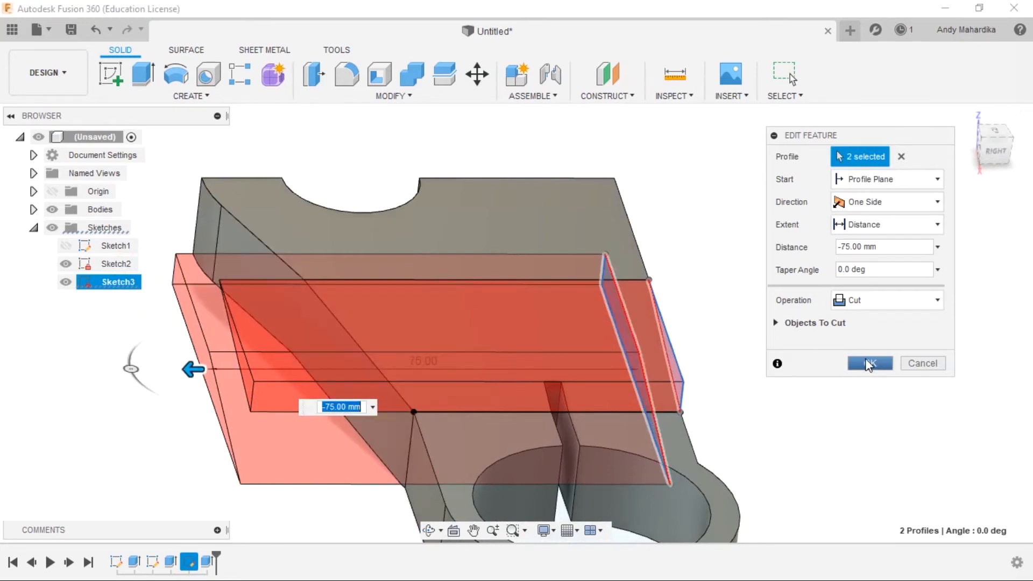
# Step: Examine the sloped top and the cut underside of the arm from several sides in 3D
pyautogui.scroll(-3, 440, 303)
pyautogui.keyDown('shift'); pyautogui.moveTo(440, 302); pyautogui.dragTo(328, 317, button='middle'); pyautogui.keyUp('shift')
pyautogui.scroll(3, 535, 362)
pyautogui.keyDown('shift'); pyautogui.moveTo(535, 362); pyautogui.dragTo(578, 398, button='middle'); pyautogui.keyUp('shift')
pyautogui.keyDown('shift'); pyautogui.moveTo(410, 341); pyautogui.dragTo(623, 407, button='middle'); pyautogui.keyUp('shift')
pyautogui.scroll(-3, 487, 327)
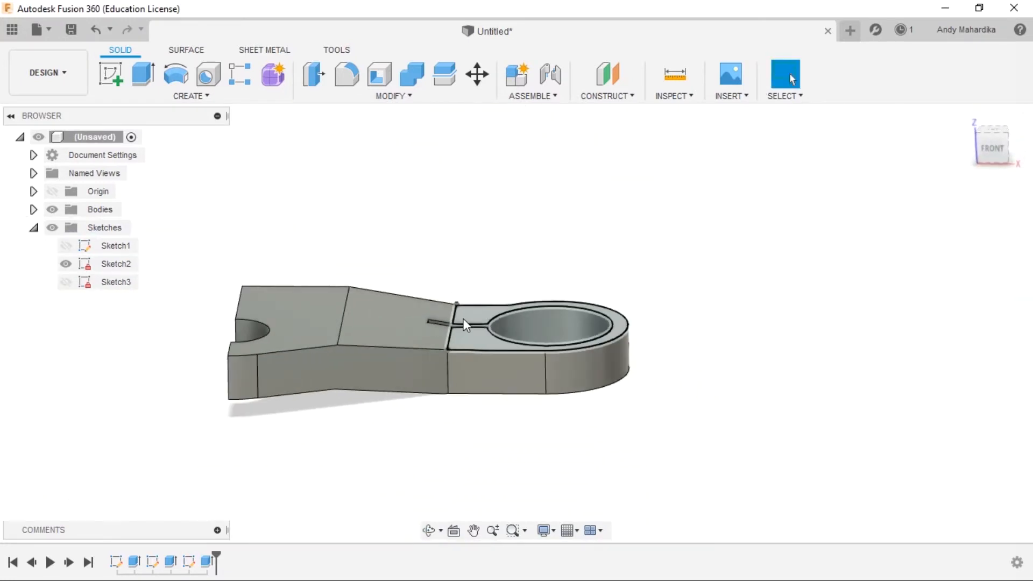
# Step: Start a new sketch on the flat raised top face of the arm, beside the half-round cutout
pyautogui.scroll(3, 269, 353)
pyautogui.keyDown('shift'); pyautogui.moveTo(395, 336); pyautogui.dragTo(394, 368, button='middle'); pyautogui.keyUp('shift')
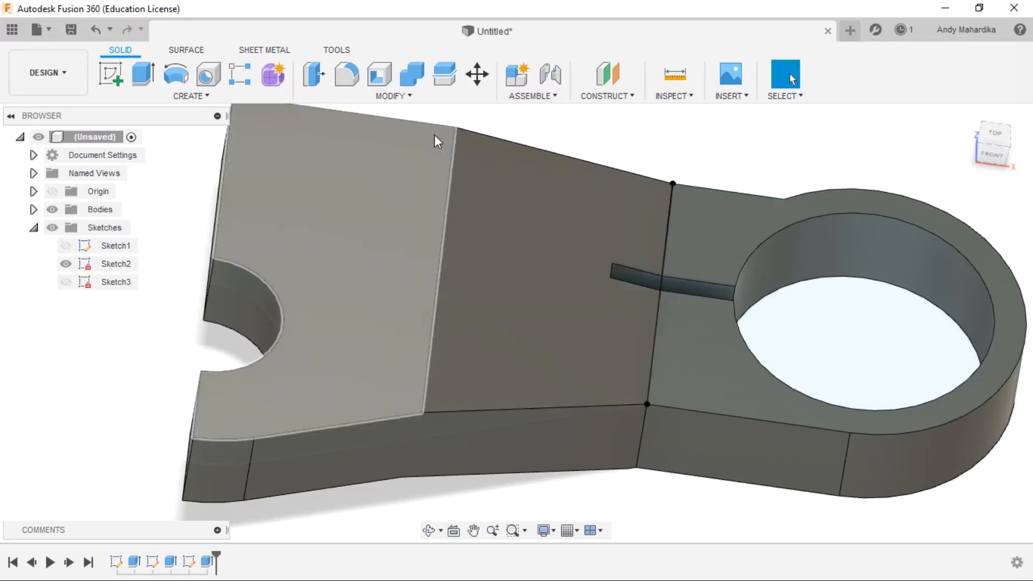
pyautogui.click(110, 76)
pyautogui.click(623, 198)
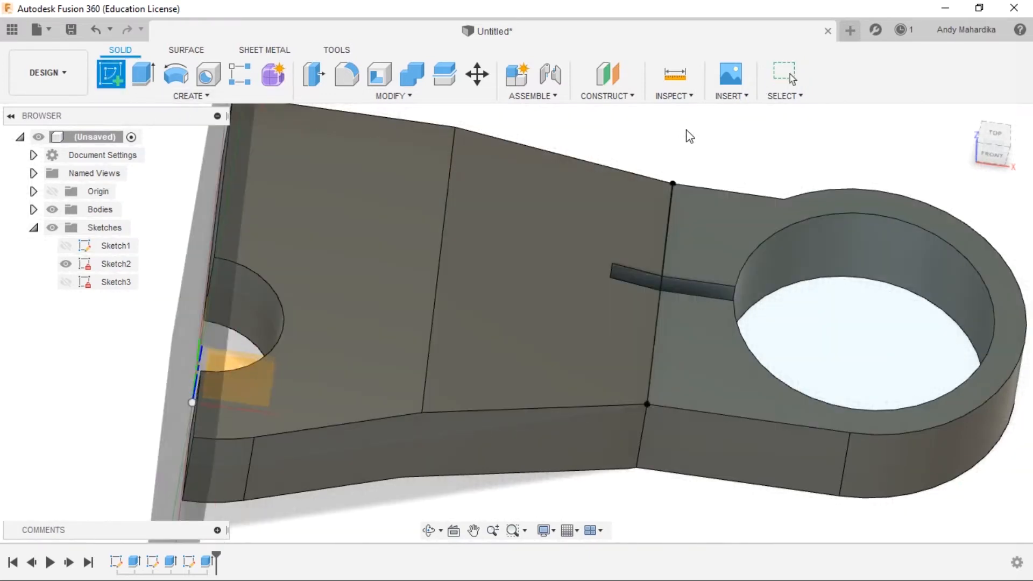
pyautogui.click(369, 203)
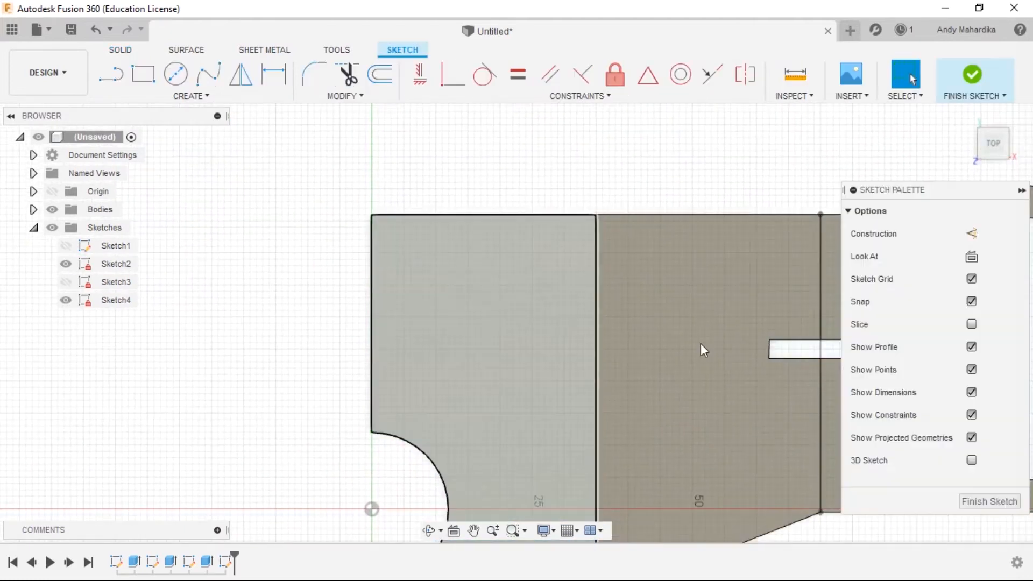
pyautogui.scroll(5, 598, 292)
pyautogui.scroll(-3, 468, 283)
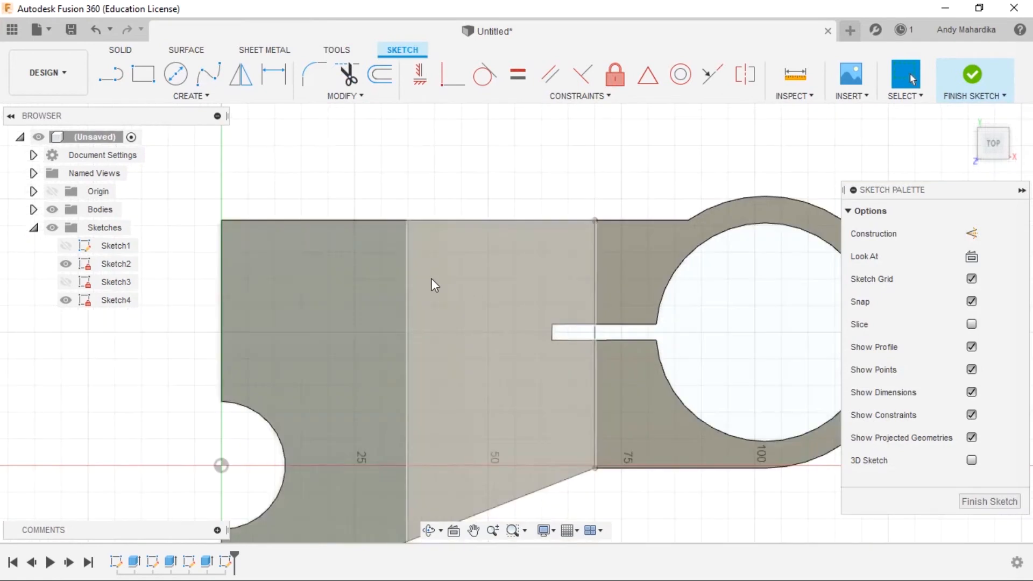
pyautogui.scroll(1, 324, 224)
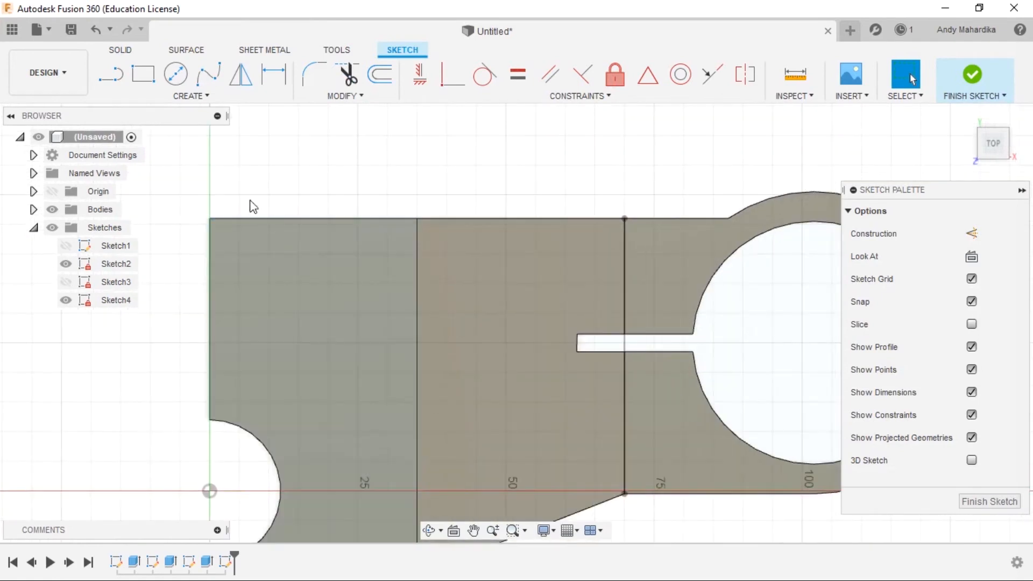
# Step: Sketch a closed triangle across the arm's bend line, with an upright side about 23 mm long and its tip pointing towards the slot
pyautogui.click(110, 77)
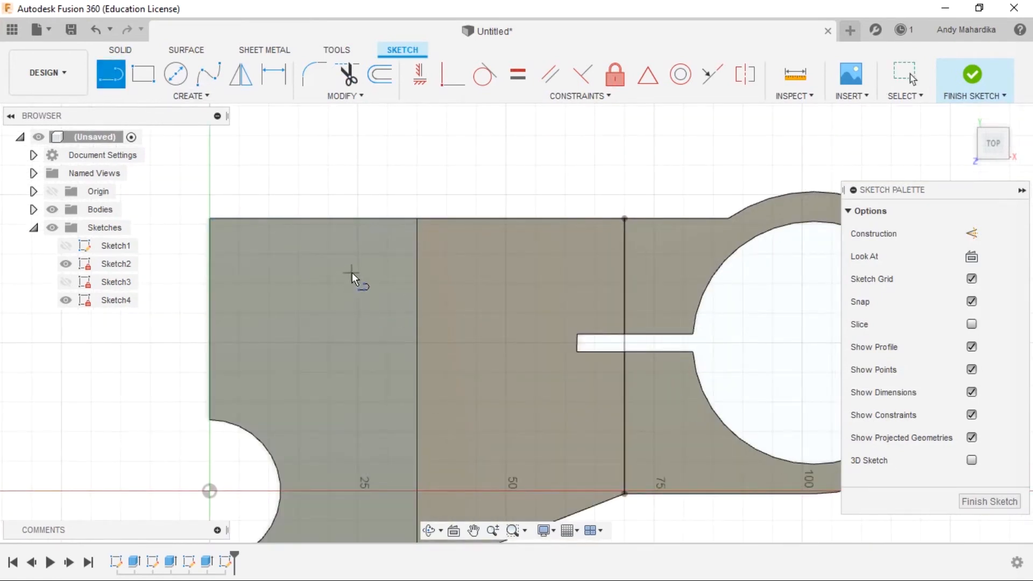
pyautogui.click(349, 301)
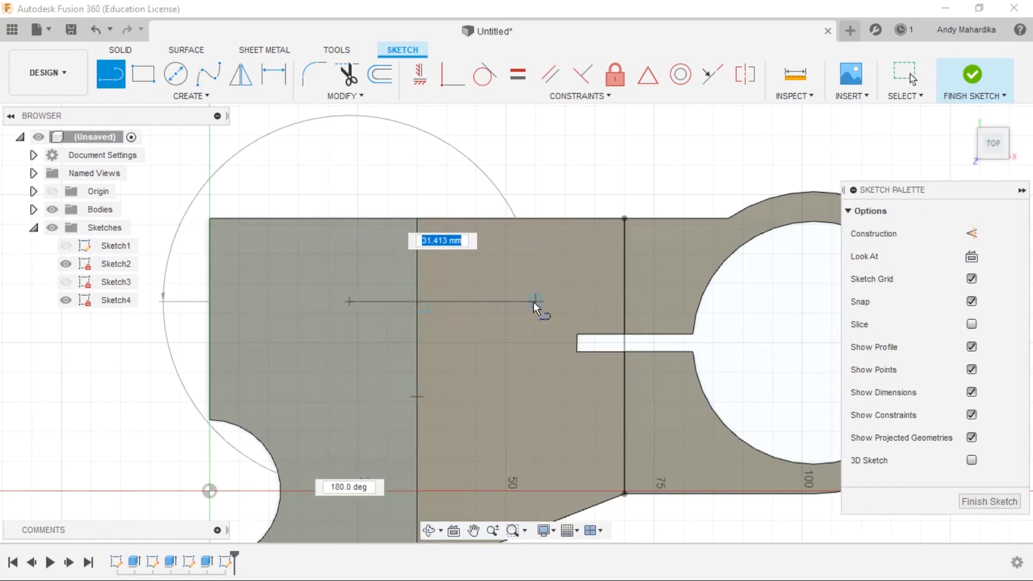
pyautogui.click(521, 347)
pyautogui.click(349, 435)
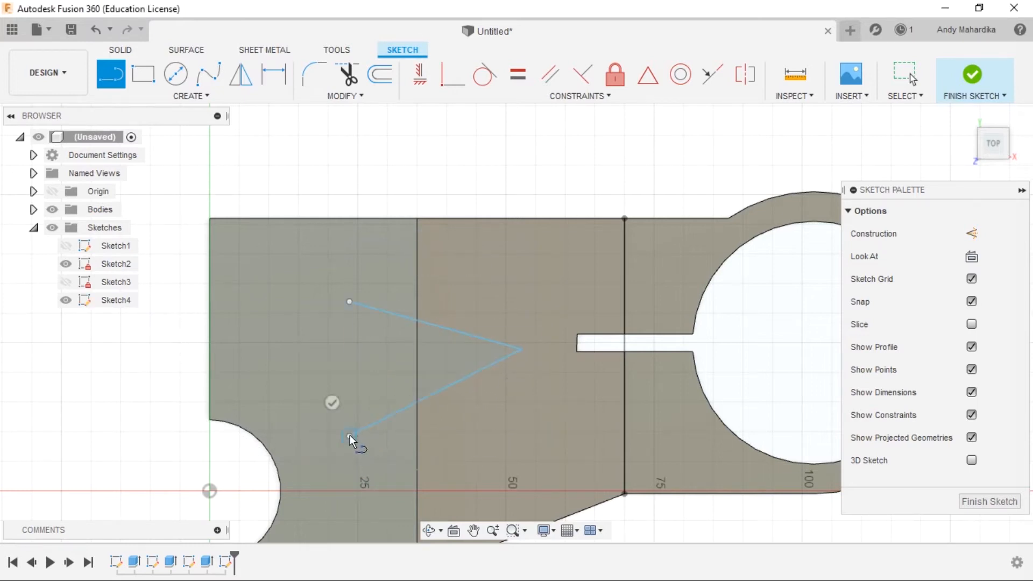
pyautogui.click(350, 302)
pyautogui.rightClick(473, 153)
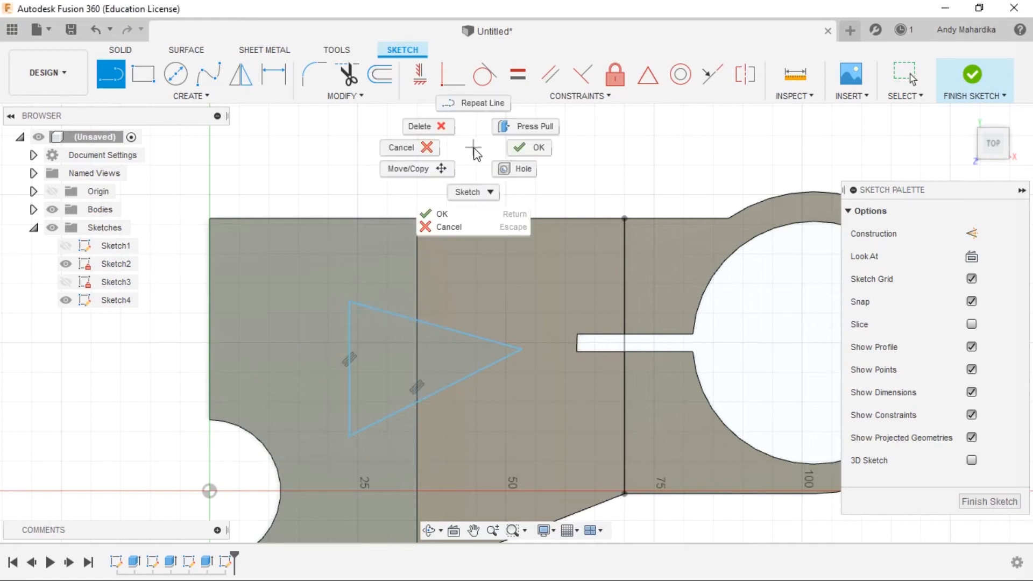
pyautogui.click(534, 145)
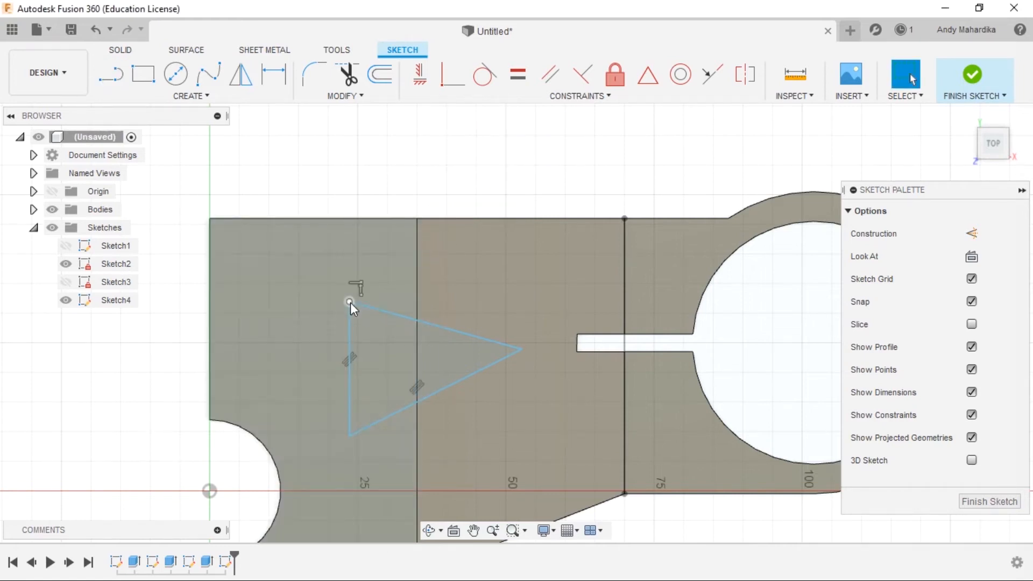
# Step: Try to apply a horizontal/vertical constraint to the triangle's upright side
pyautogui.click(350, 356)
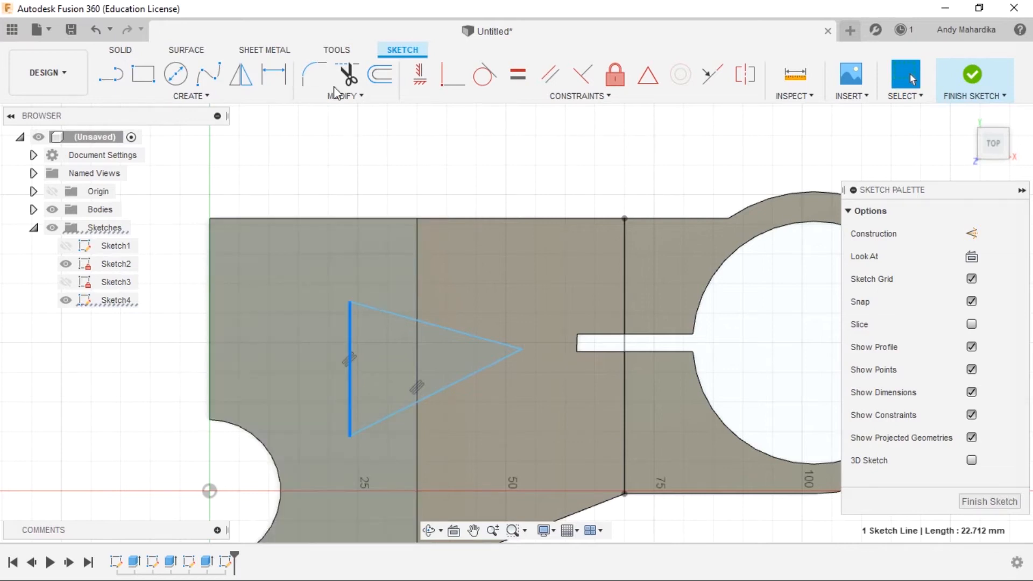
pyautogui.click(419, 74)
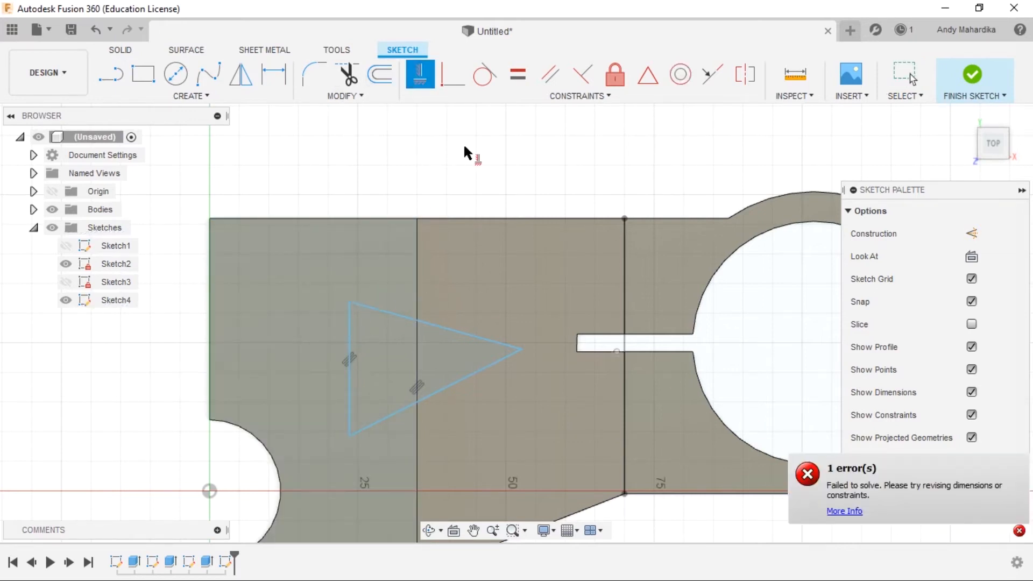
pyautogui.rightClick(473, 184)
pyautogui.click(408, 186)
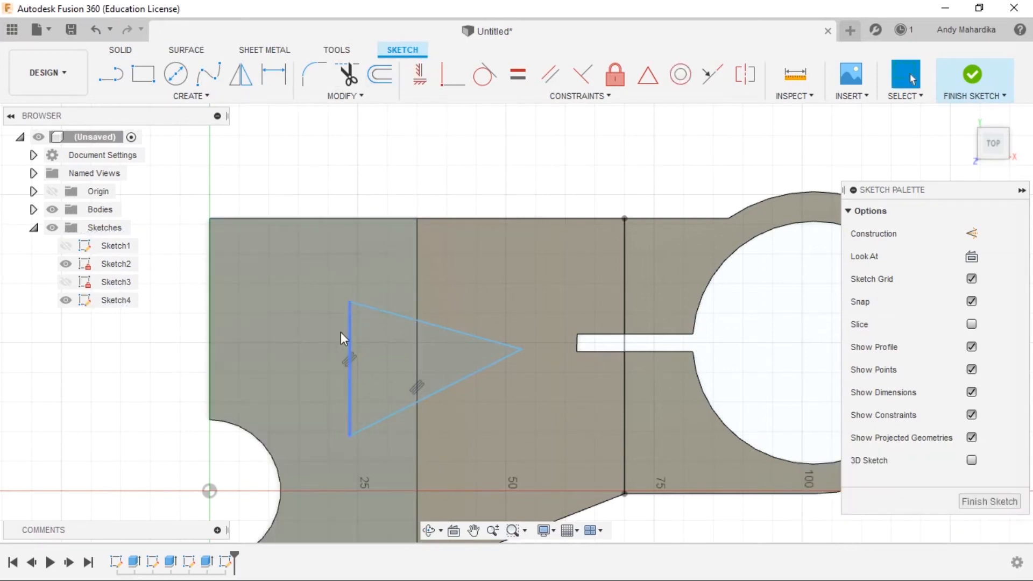
# Step: Reshape the triangle with its upright side near the slot at about X 55 mm and its tip at about X 15, Y 33 mm
pyautogui.moveTo(349, 335)
pyautogui.mouseDown()
pyautogui.moveTo(282, 277)
pyautogui.moveTo(294, 304)
pyautogui.mouseUp()
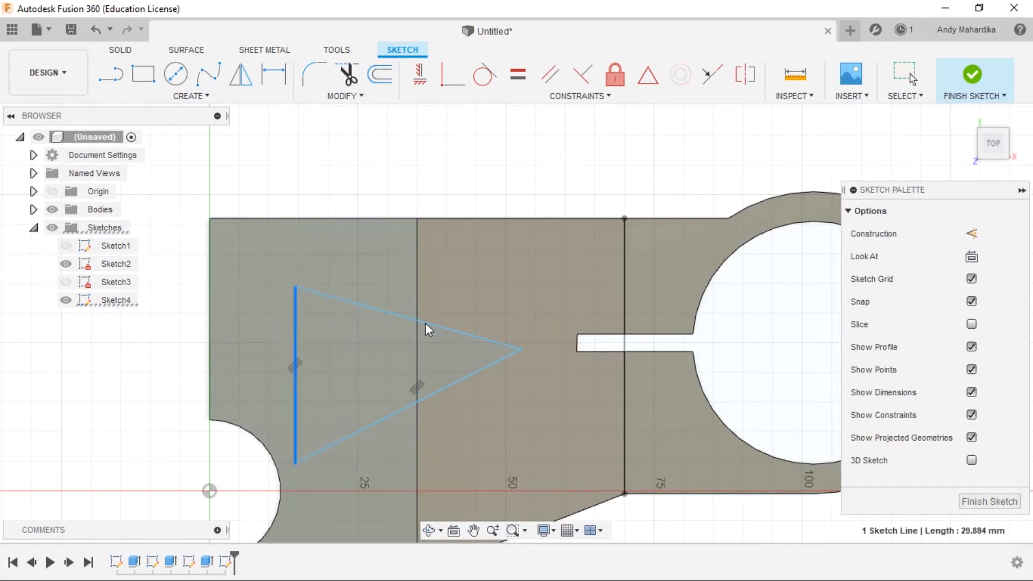
pyautogui.moveTo(296, 287); pyautogui.dragTo(343, 298)
pyautogui.moveTo(521, 350)
pyautogui.mouseDown()
pyautogui.moveTo(590, 362)
pyautogui.moveTo(562, 372)
pyautogui.moveTo(537, 344)
pyautogui.moveTo(573, 372)
pyautogui.moveTo(543, 321)
pyautogui.moveTo(558, 292)
pyautogui.moveTo(549, 354)
pyautogui.moveTo(531, 300)
pyautogui.moveTo(536, 285)
pyautogui.moveTo(537, 353)
pyautogui.mouseUp()
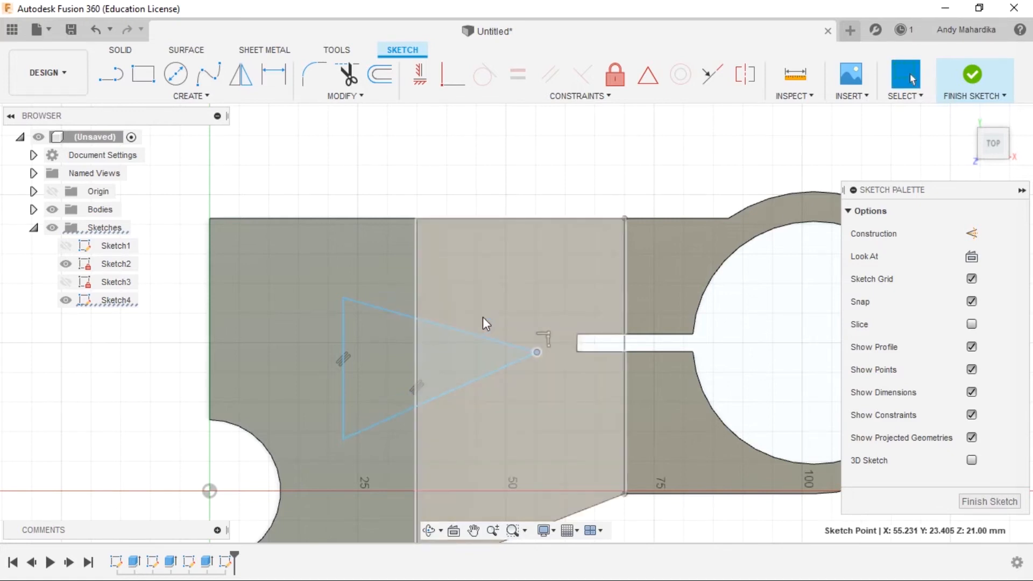
pyautogui.moveTo(347, 327)
pyautogui.mouseDown()
pyautogui.moveTo(564, 345)
pyautogui.moveTo(297, 344)
pyautogui.mouseUp()
pyautogui.moveTo(564, 340); pyautogui.dragTo(530, 287)
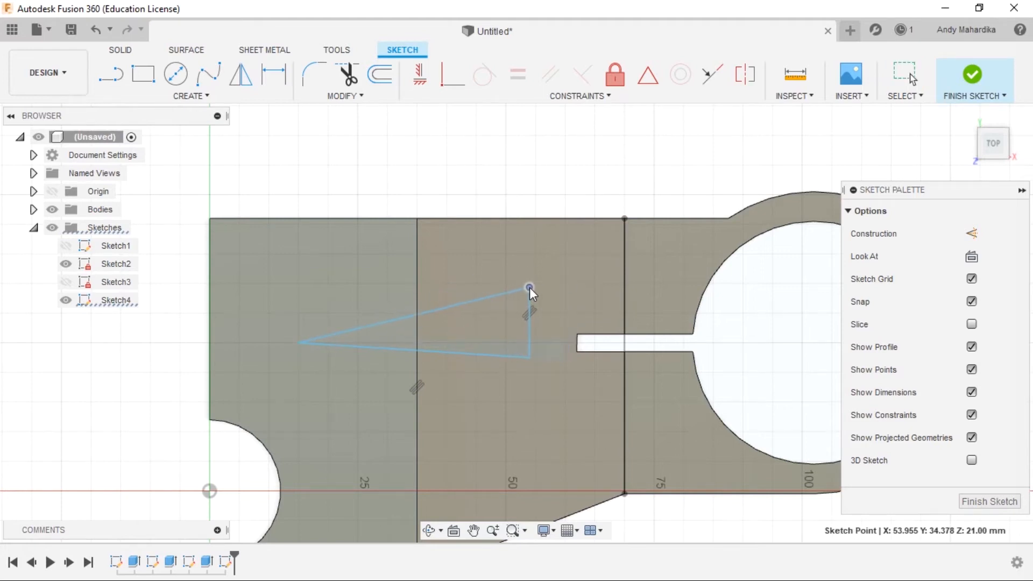
pyautogui.moveTo(529, 358); pyautogui.dragTo(535, 432)
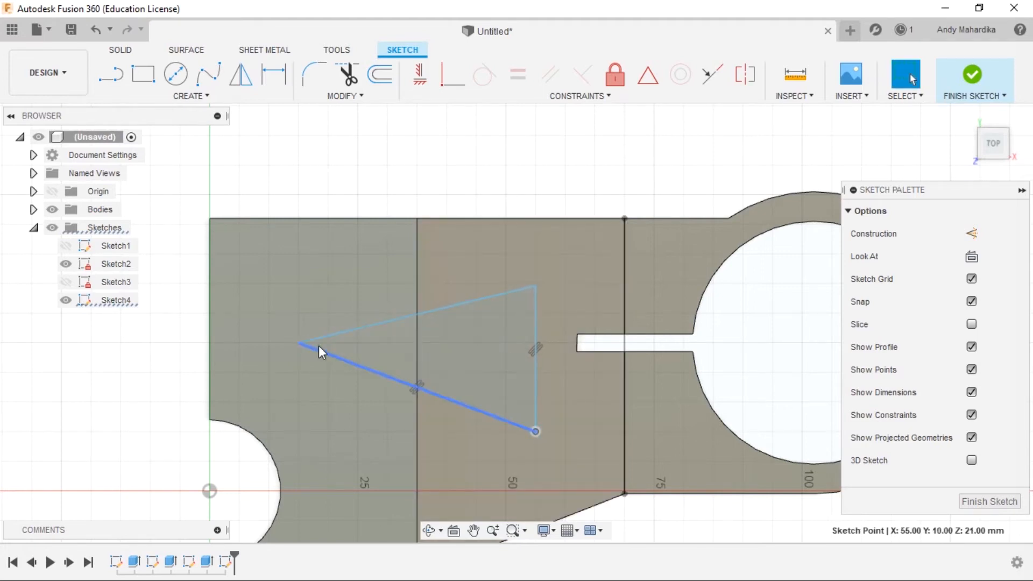
pyautogui.moveTo(300, 343); pyautogui.dragTo(301, 295)
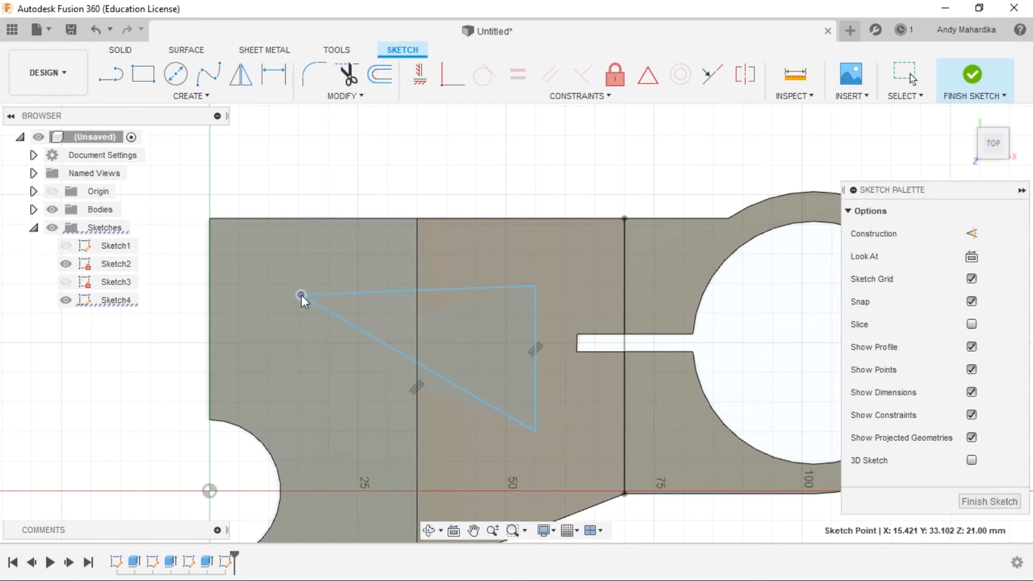
# Step: Constrain the triangle's nearly level upper side to be horizontal
pyautogui.click(496, 286)
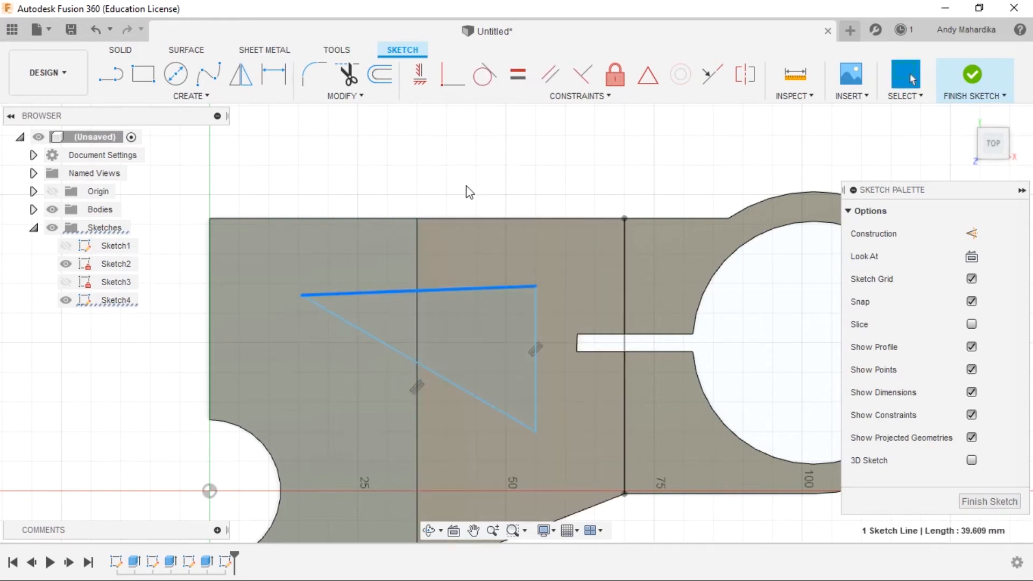
pyautogui.click(419, 75)
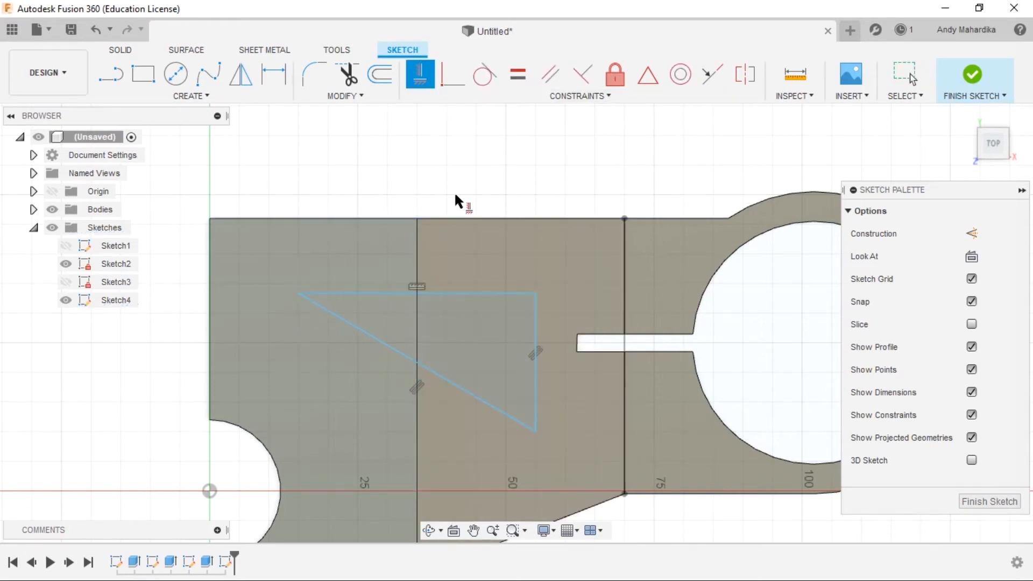
pyautogui.rightClick(485, 162)
pyautogui.click(530, 157)
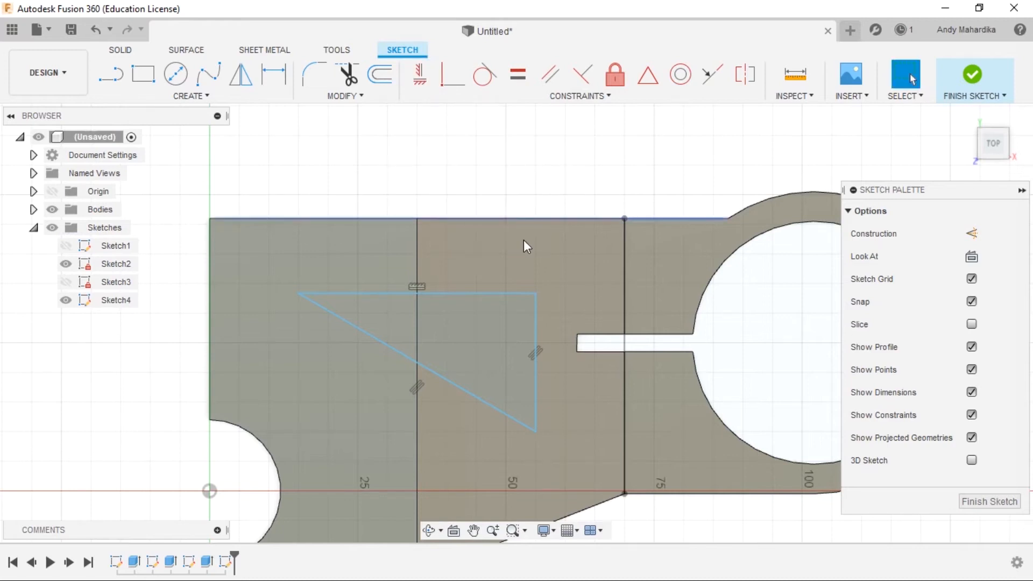
# Step: Move the triangle's lower corner to X 55, Y 14 mm, shortening the upright side to about 19 mm
pyautogui.scroll(-3, 525, 244)
pyautogui.scroll(4, 507, 311)
pyautogui.scroll(3, 270, 296)
pyautogui.scroll(-3, 330, 310)
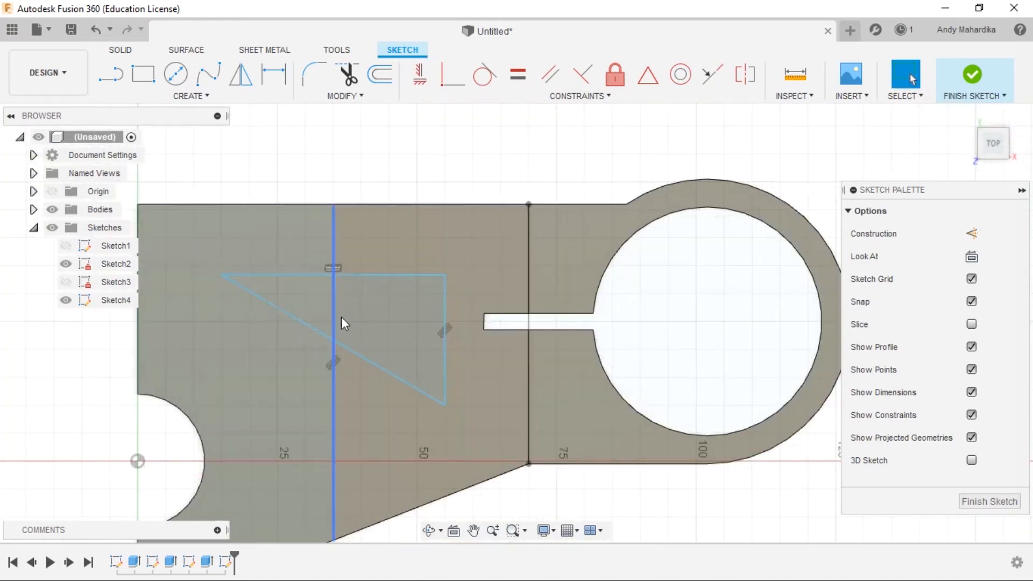
pyautogui.scroll(1, 370, 366)
pyautogui.click(370, 366)
pyautogui.scroll(-3, 358, 366)
pyautogui.scroll(2, 269, 344)
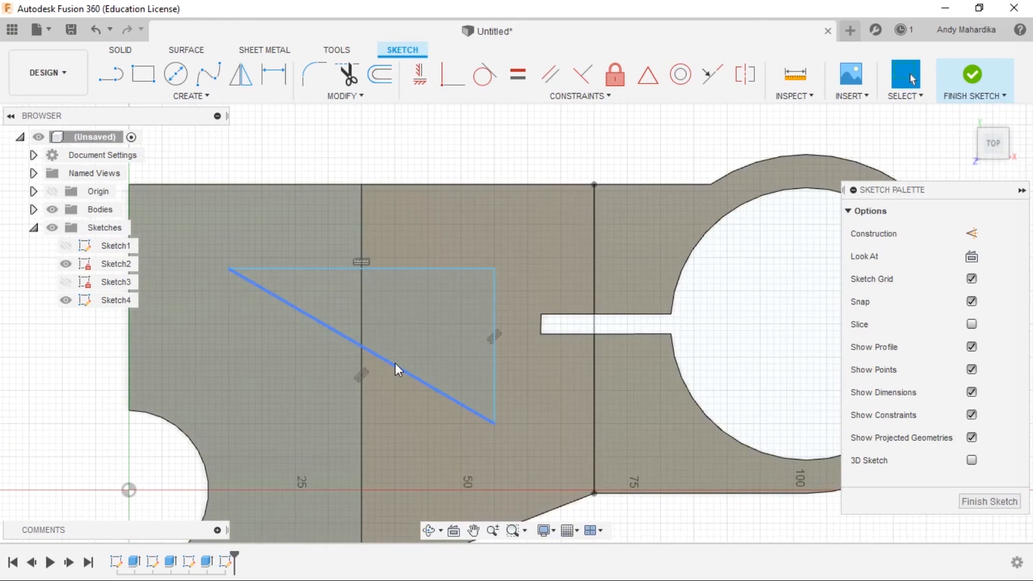
pyautogui.moveTo(494, 422); pyautogui.dragTo(493, 402)
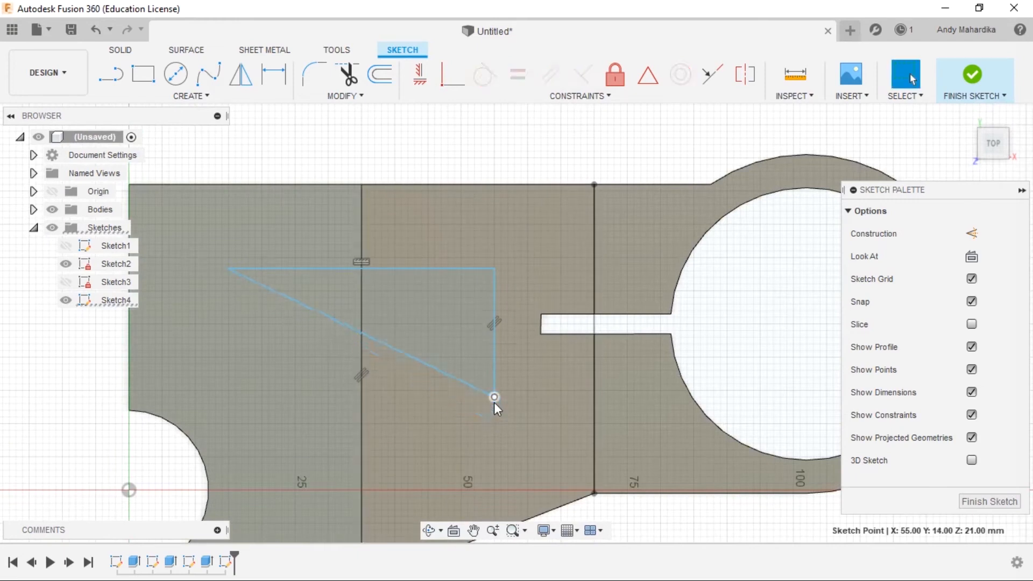
# Step: Add a linear dimension to the triangle's upright side near the slot
pyautogui.press('d')
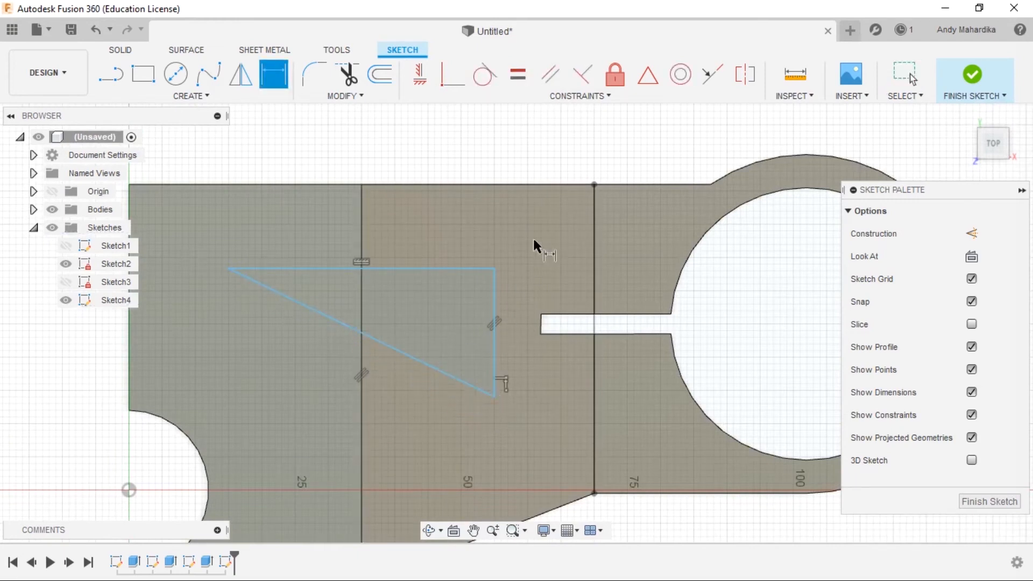
pyautogui.click(492, 334)
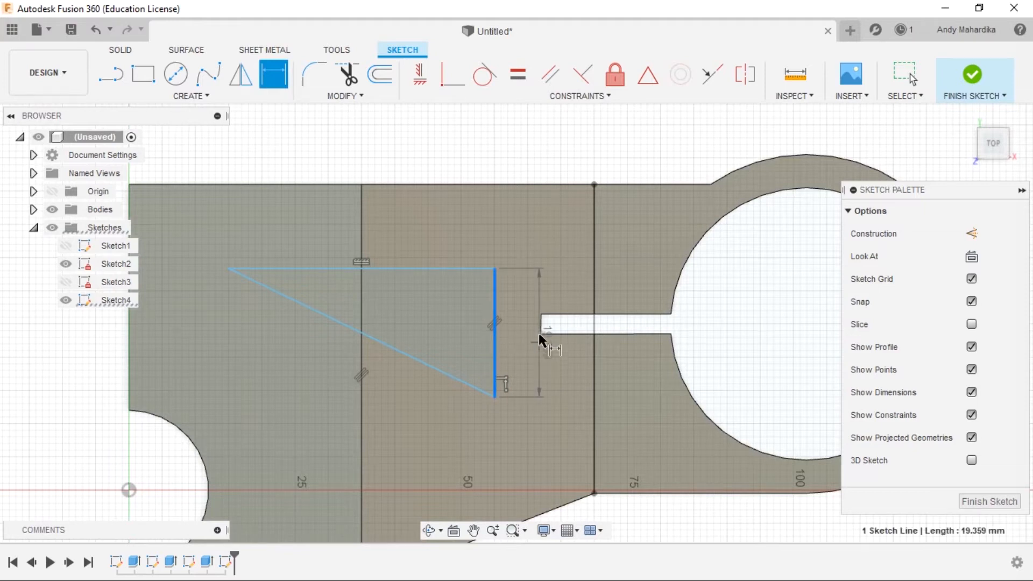
pyautogui.click(581, 141)
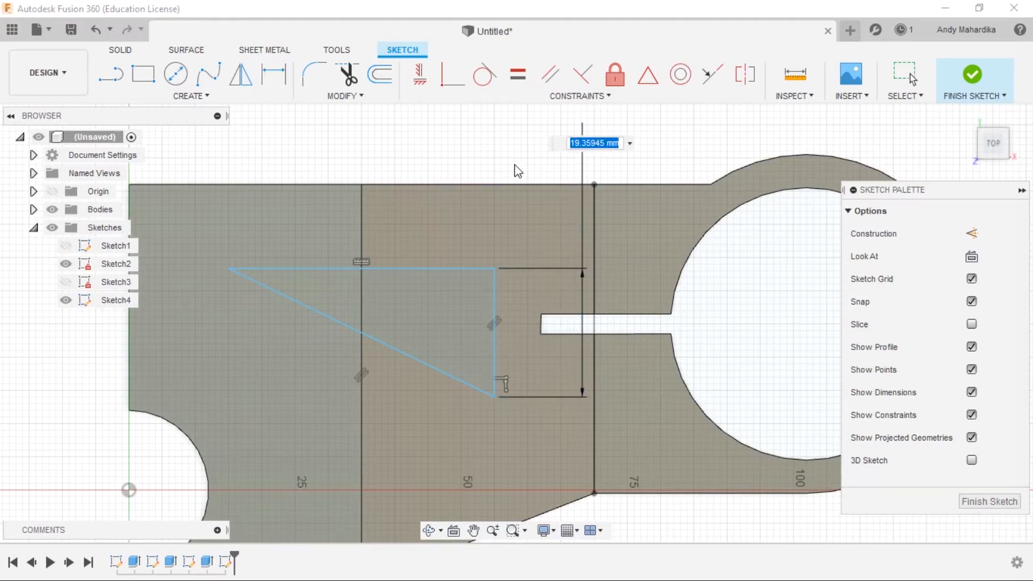
# Step: Set the triangle's vertical side to 22 mm and dimension its horizontal side at 46 mm
pyautogui.write('2')
pyautogui.press('Return')
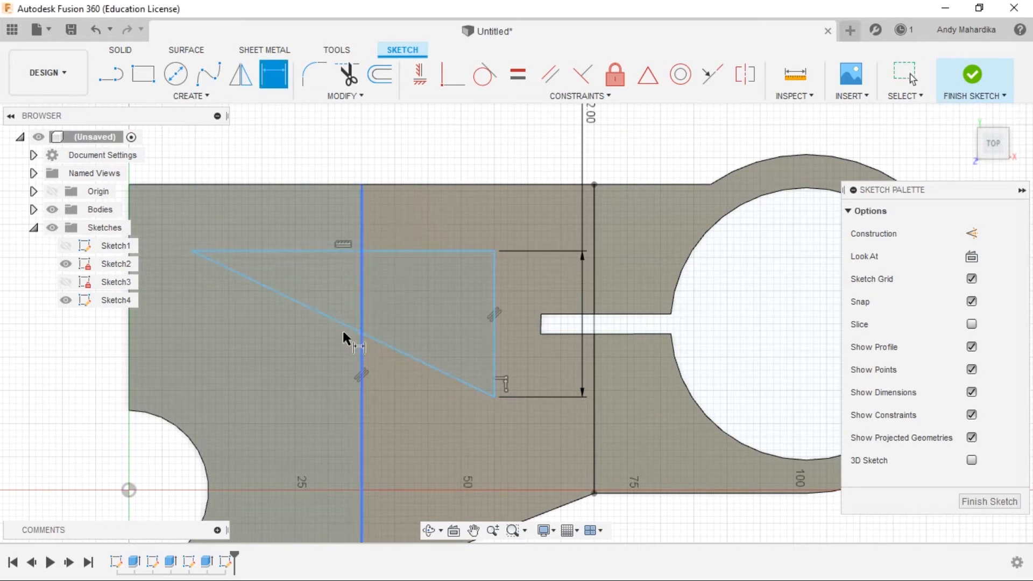
pyautogui.scroll(-2, 334, 331)
pyautogui.scroll(2, 322, 330)
pyautogui.click(315, 247)
pyautogui.click(356, 157)
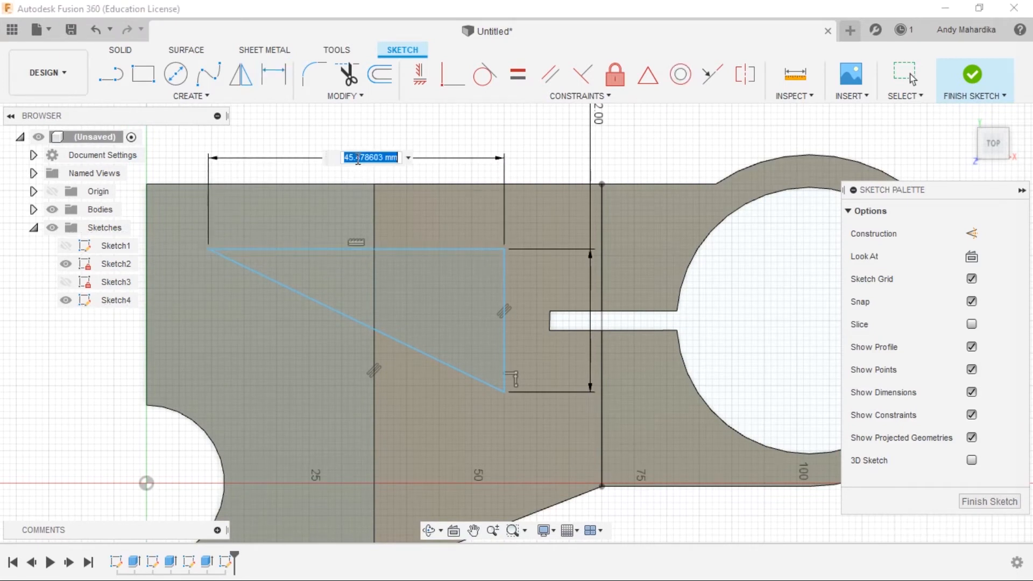
pyautogui.write('46')
pyautogui.press('Return')
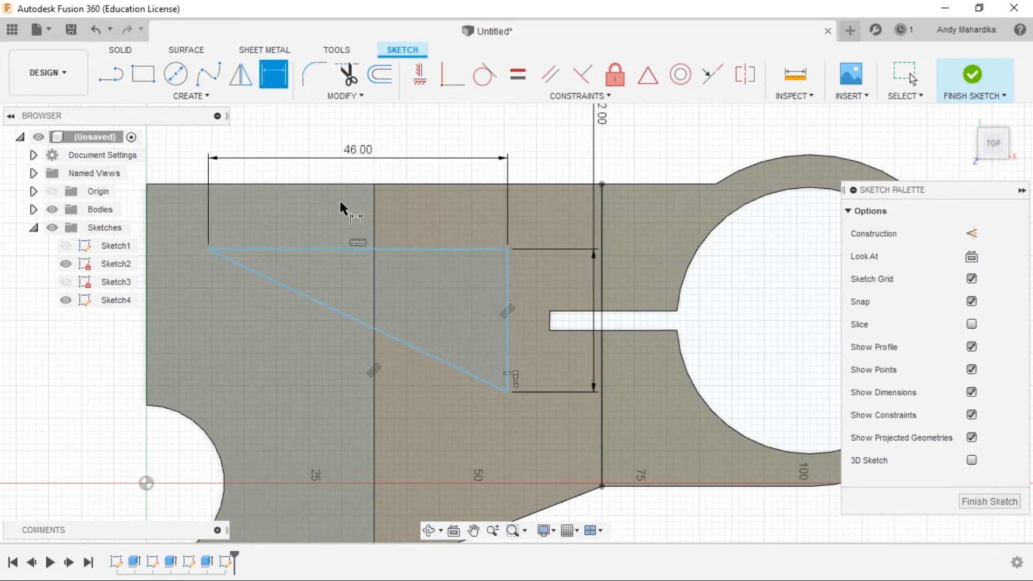
pyautogui.rightClick(651, 133)
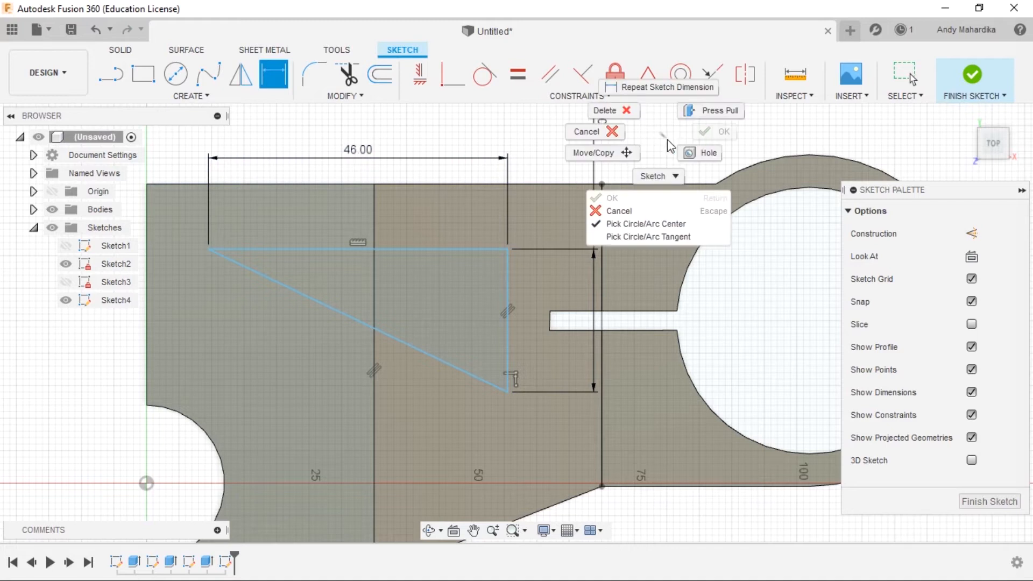
pyautogui.click(619, 135)
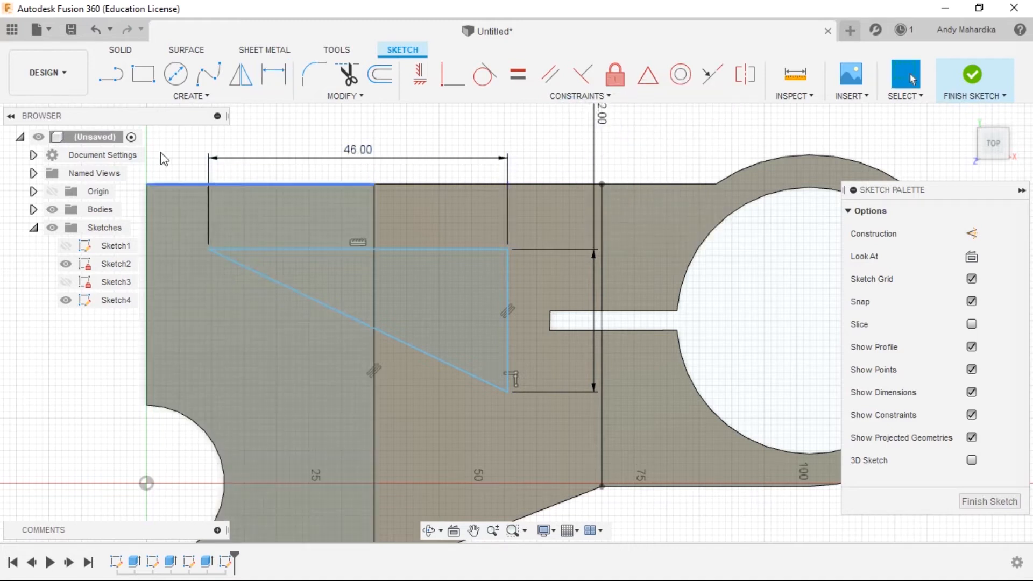
# Step: Fillet all three corners of the triangle with a 3 mm radius
pyautogui.click(311, 75)
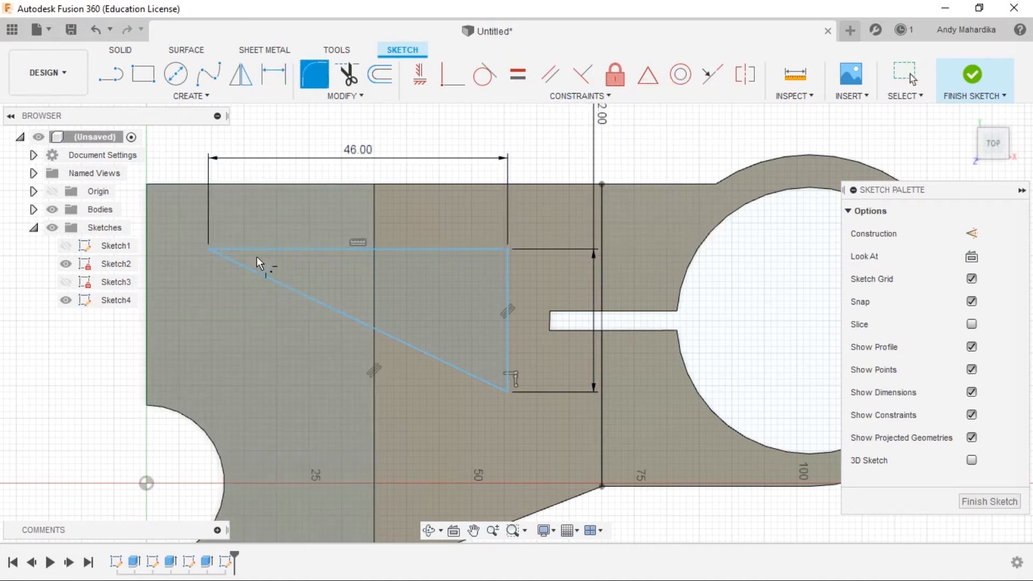
pyautogui.click(210, 250)
pyautogui.moveTo(444, 298); pyautogui.dragTo(263, 258)
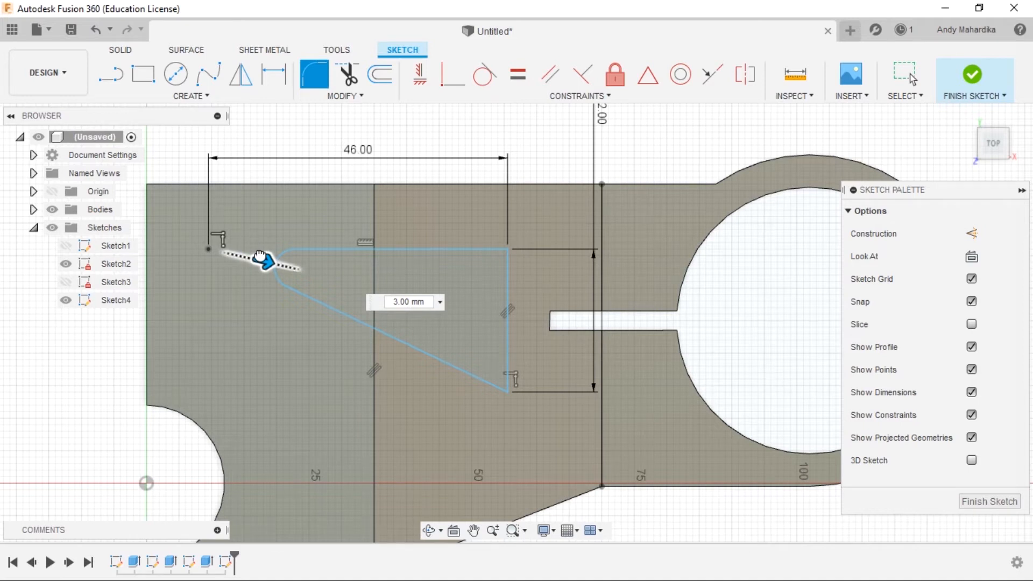
pyautogui.click(259, 256)
pyautogui.click(507, 249)
pyautogui.click(506, 390)
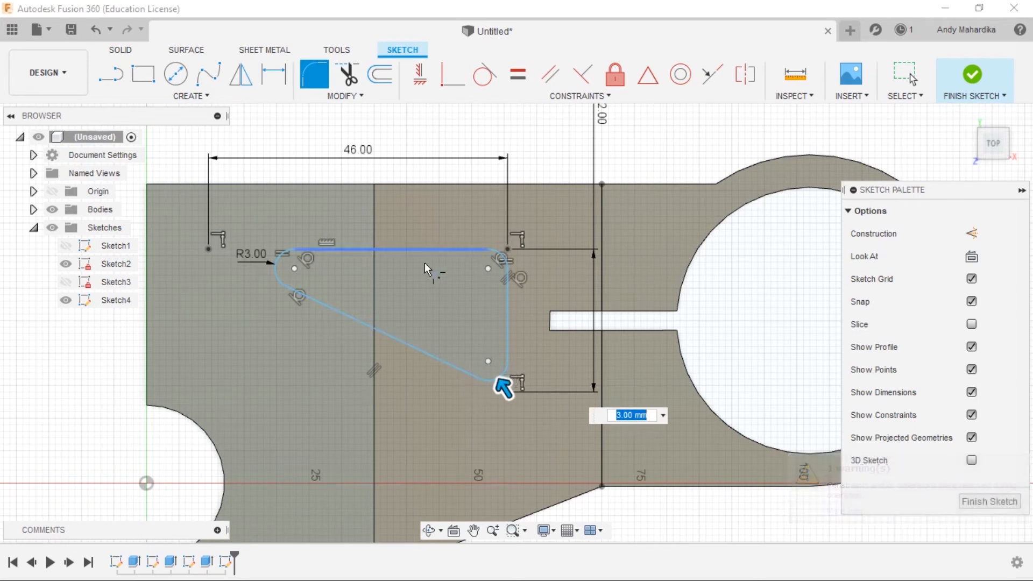
pyautogui.scroll(-2, 402, 331)
pyautogui.scroll(2, 383, 363)
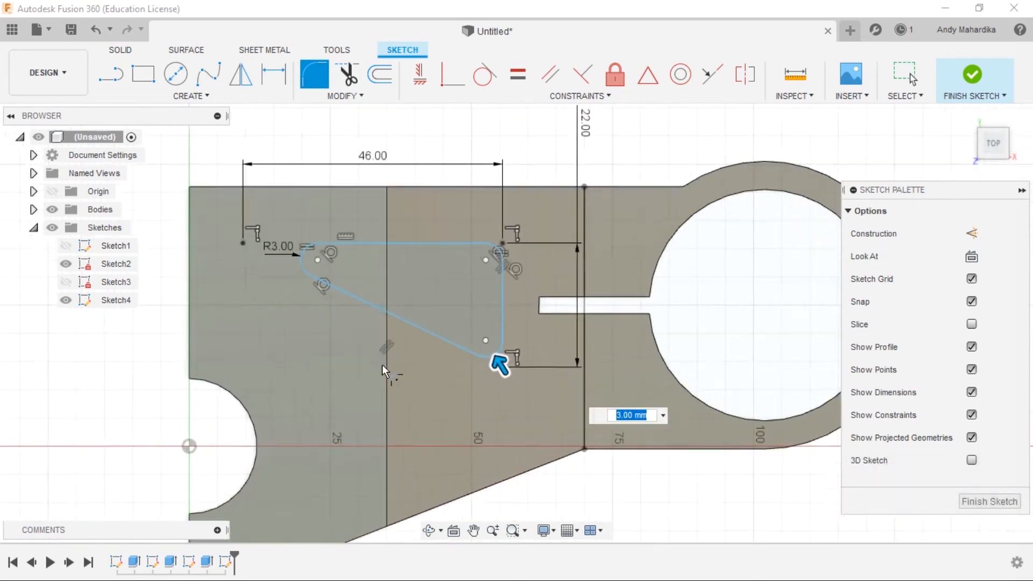
pyautogui.rightClick(562, 152)
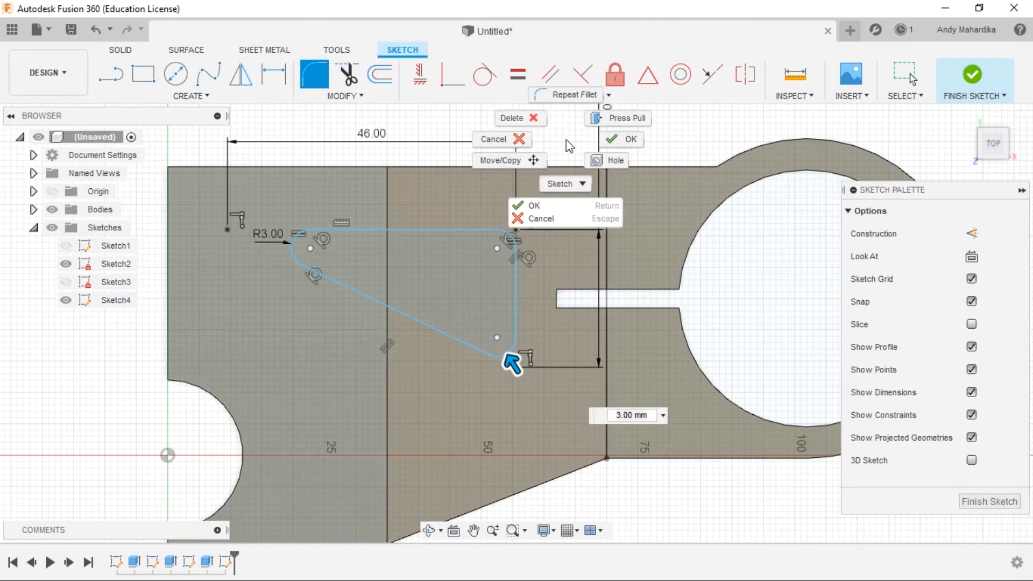
pyautogui.click(619, 137)
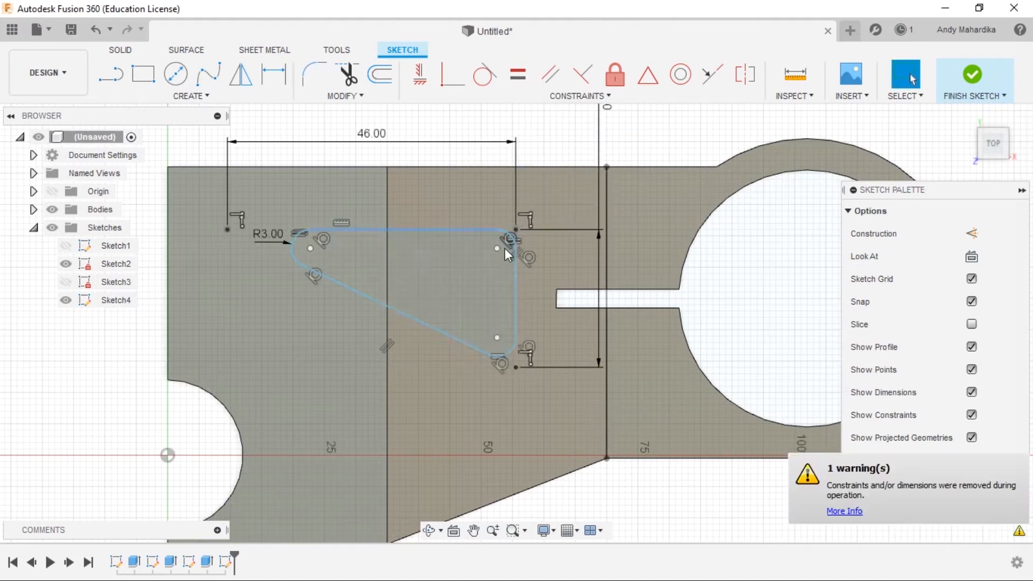
# Step: Reposition the rounded triangle, dimension its horizontal side 15 mm from the plate's upper edge, and finish the sketch
pyautogui.moveTo(495, 248)
pyautogui.mouseDown()
pyautogui.moveTo(495, 278)
pyautogui.moveTo(470, 281)
pyautogui.moveTo(466, 257)
pyautogui.moveTo(479, 269)
pyautogui.mouseUp()
pyautogui.press('d')
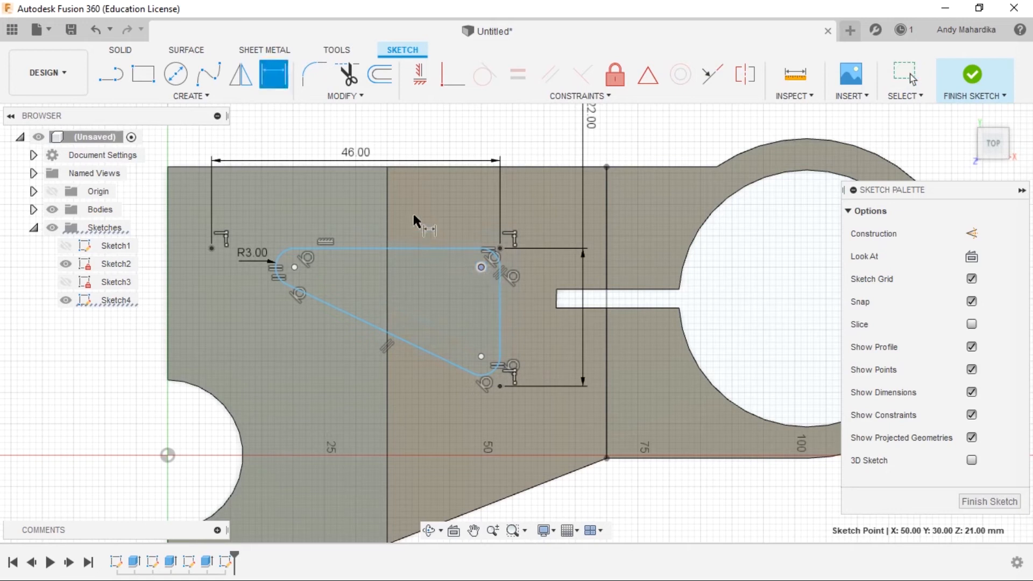
pyautogui.click(356, 246)
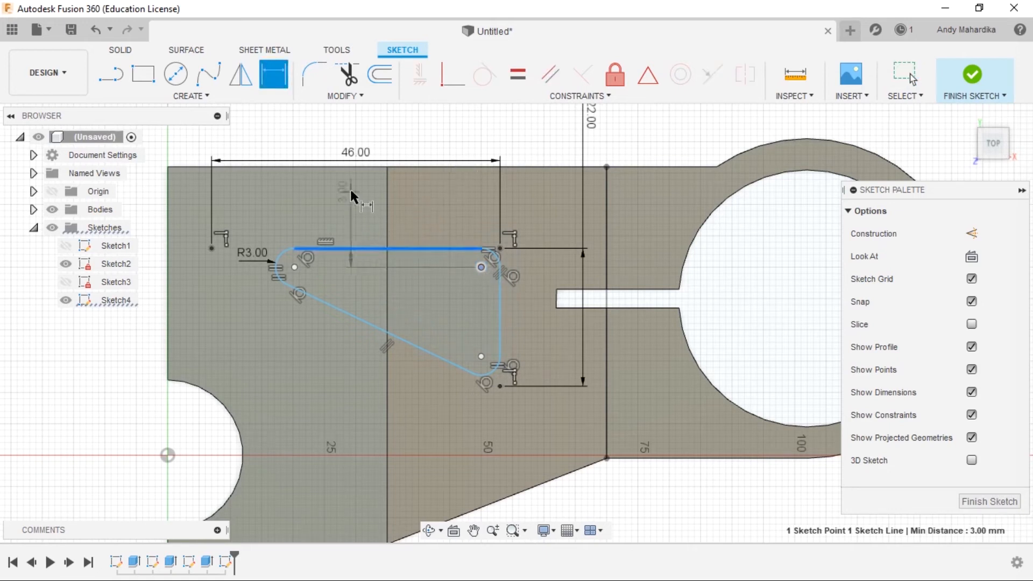
pyautogui.click(372, 167)
pyautogui.click(447, 132)
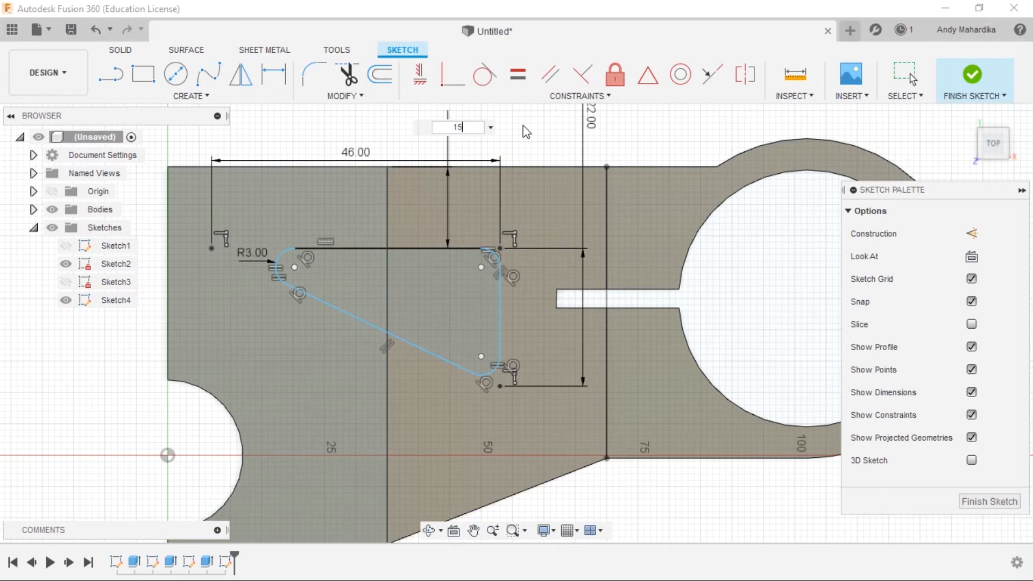
pyautogui.press('Return')
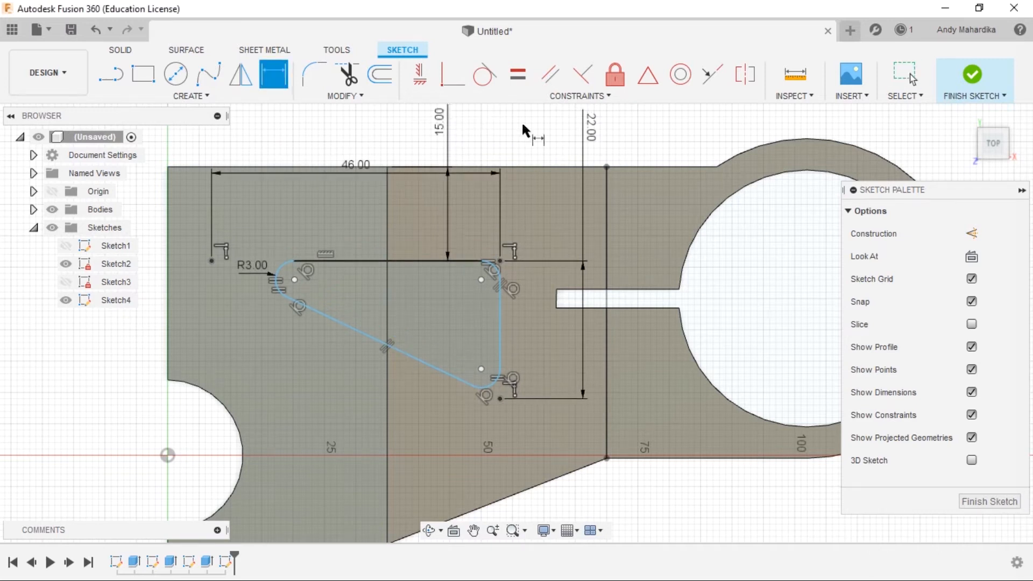
pyautogui.scroll(-3, 401, 263)
pyautogui.scroll(4, 401, 264)
pyautogui.moveTo(391, 304)
pyautogui.keyDown('shift'); pyautogui.mouseDown(button='middle')
pyautogui.moveTo(369, 212)
pyautogui.moveTo(309, 222)
pyautogui.mouseUp(button='middle'); pyautogui.keyUp('shift')
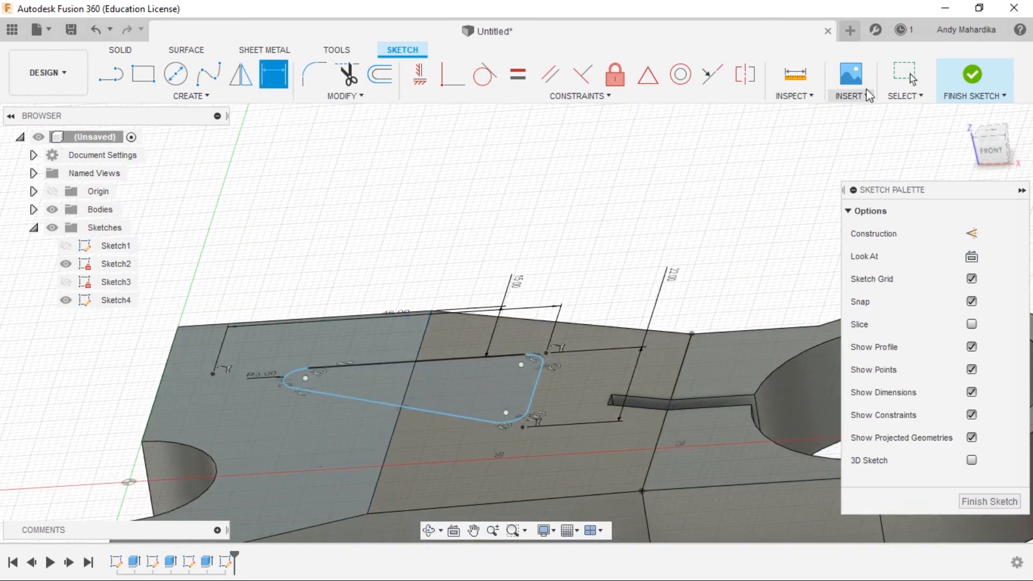
pyautogui.click(976, 76)
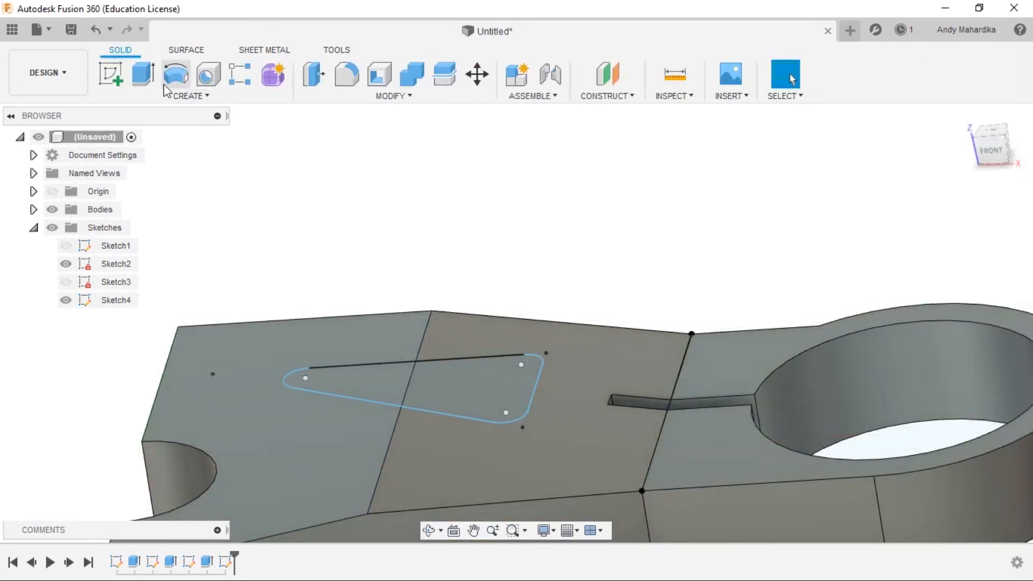
# Step: Extrude both regions of the rounded triangle by -45 mm as a cut through the plate
pyautogui.press('e')
pyautogui.click(382, 373)
pyautogui.click(383, 374)
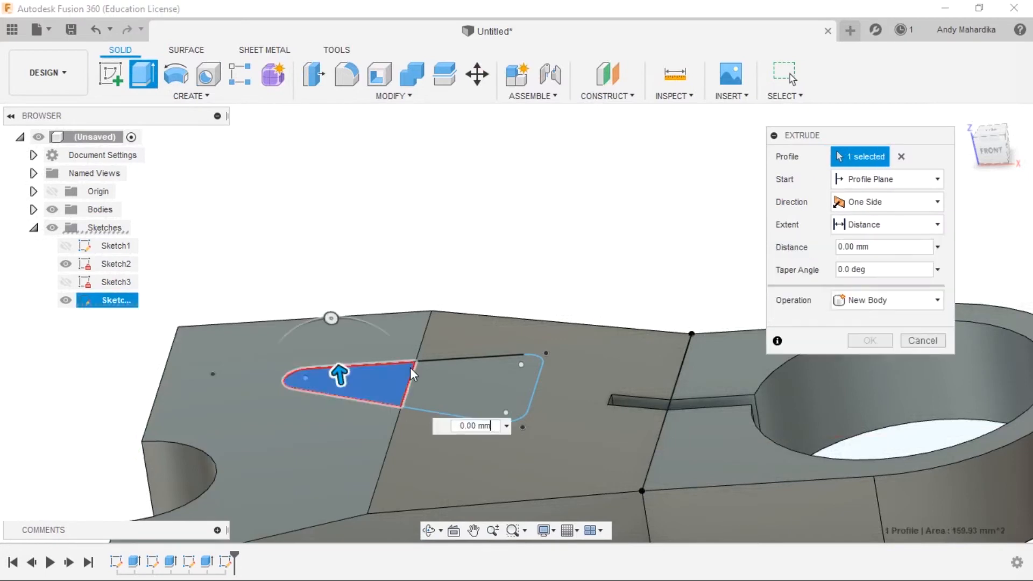
pyautogui.click(468, 376)
pyautogui.scroll(-3, 468, 382)
pyautogui.keyDown('shift'); pyautogui.moveTo(468, 382); pyautogui.dragTo(463, 461, button='middle'); pyautogui.keyUp('shift')
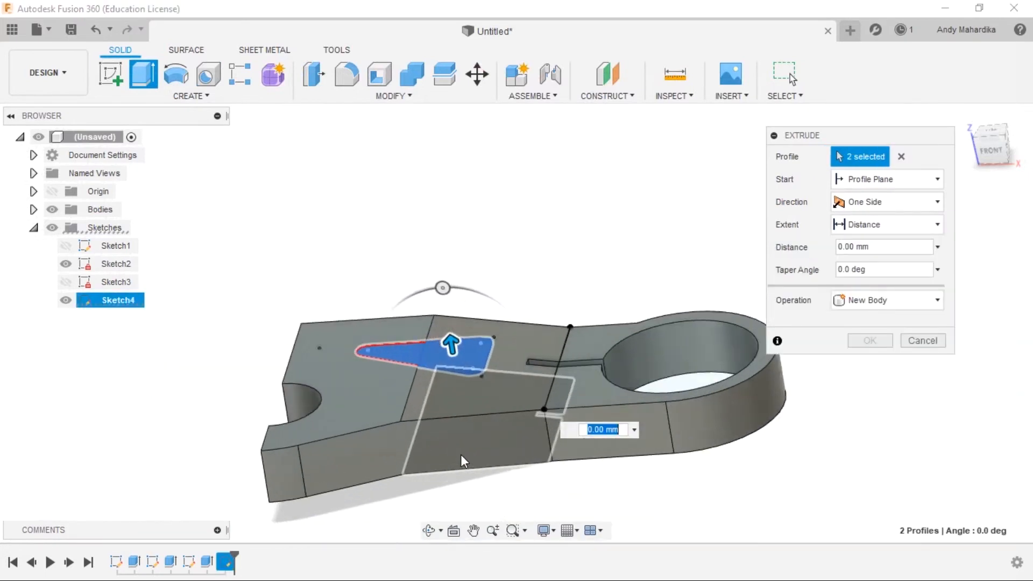
pyautogui.scroll(1, 464, 461)
pyautogui.moveTo(451, 334); pyautogui.dragTo(485, 524)
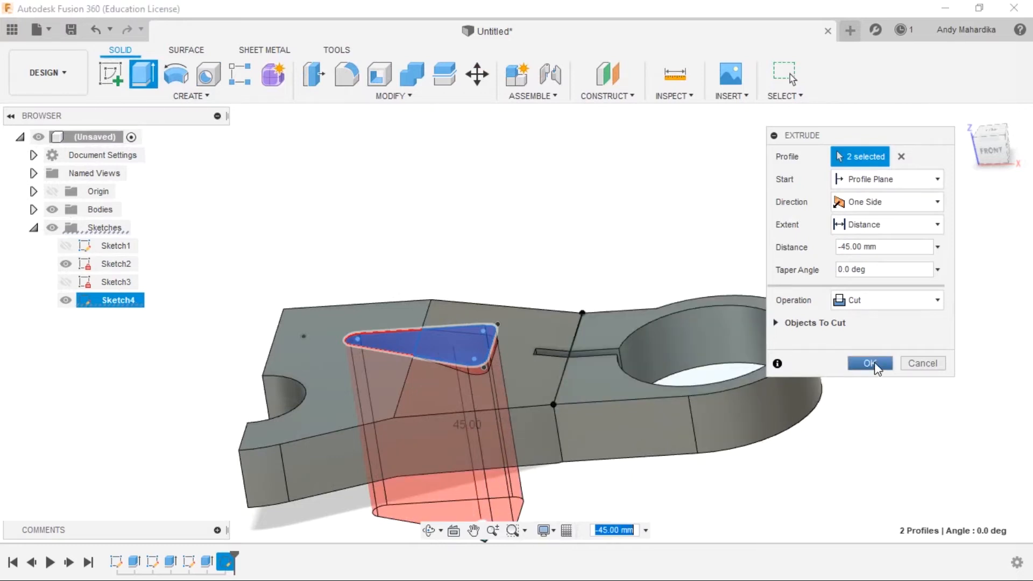
pyautogui.click(870, 363)
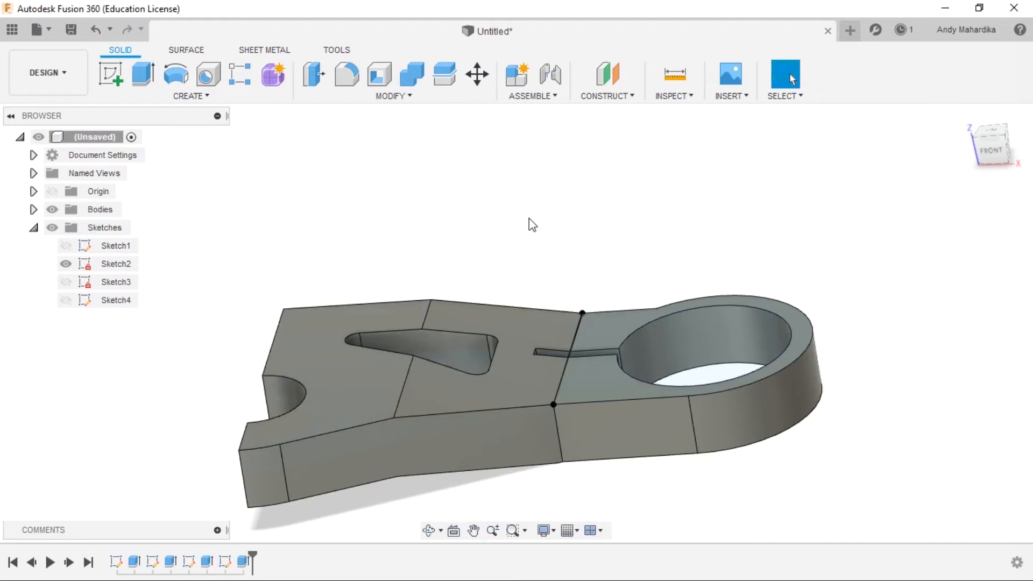
# Step: Make the hidden sketch of the triangular cutout, Sketch4, visible over the body
pyautogui.moveTo(461, 427)
pyautogui.keyDown('shift'); pyautogui.mouseDown(button='middle')
pyautogui.moveTo(468, 489)
pyautogui.moveTo(477, 438)
pyautogui.mouseUp(button='middle'); pyautogui.keyUp('shift')
pyautogui.scroll(5, 468, 430)
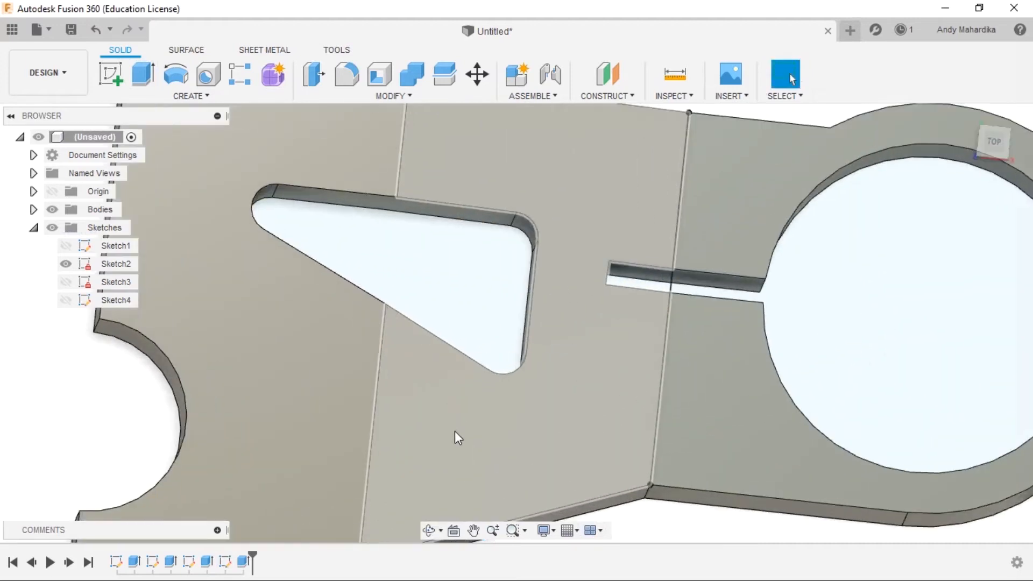
pyautogui.scroll(-5, 458, 433)
pyautogui.scroll(4, 441, 414)
pyautogui.keyDown('shift'); pyautogui.moveTo(407, 386); pyautogui.dragTo(431, 278, button='middle'); pyautogui.keyUp('shift')
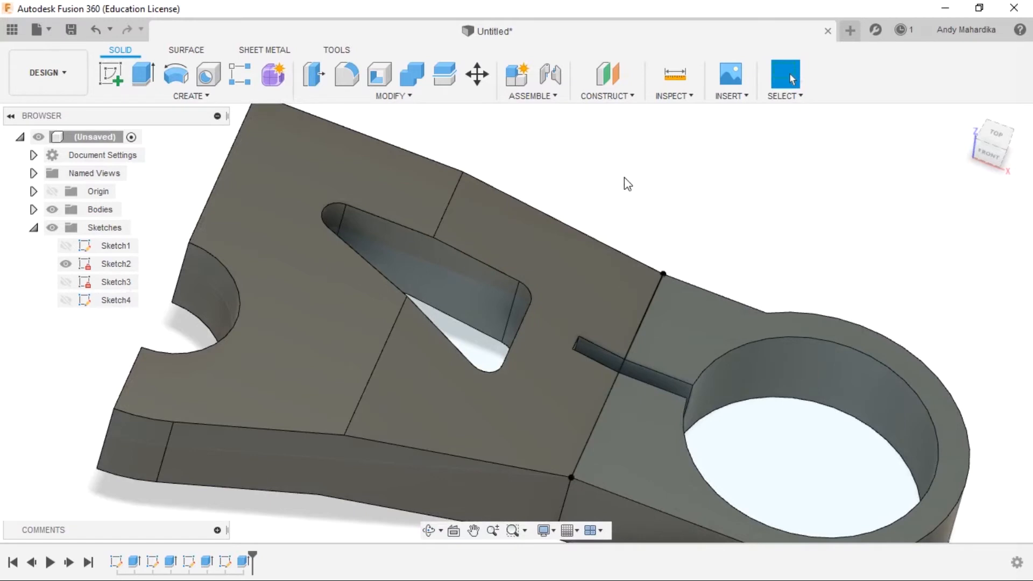
pyautogui.click(105, 299)
pyautogui.click(65, 300)
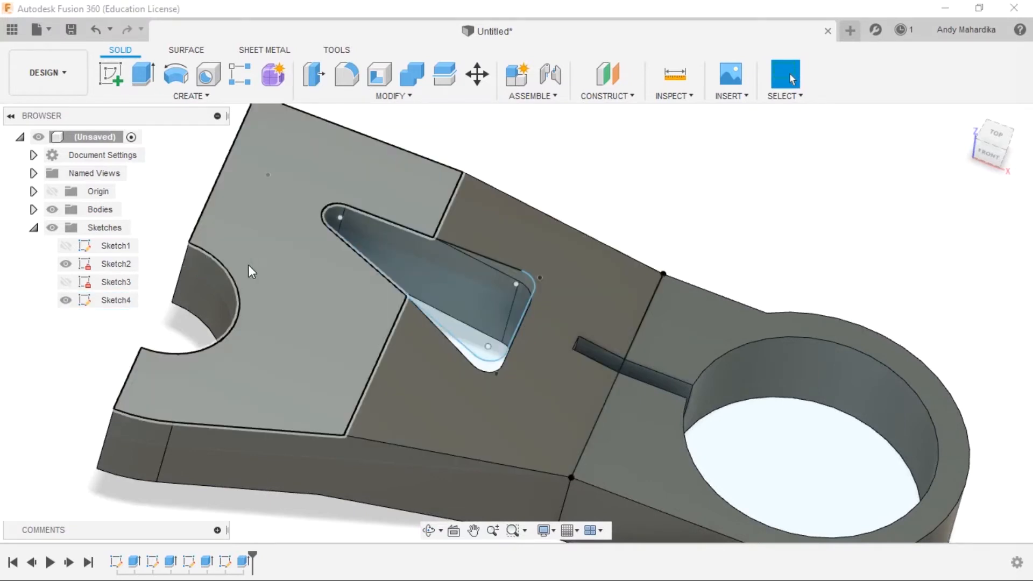
# Step: Open the triangular cutout's sketch, Sketch4, for editing
pyautogui.rightClick(118, 302)
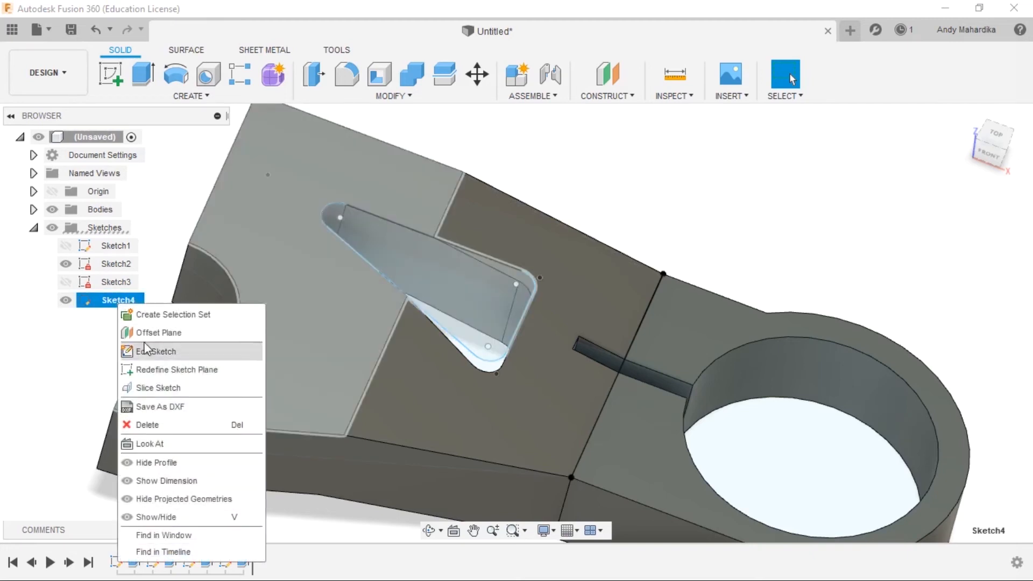
pyautogui.click(675, 203)
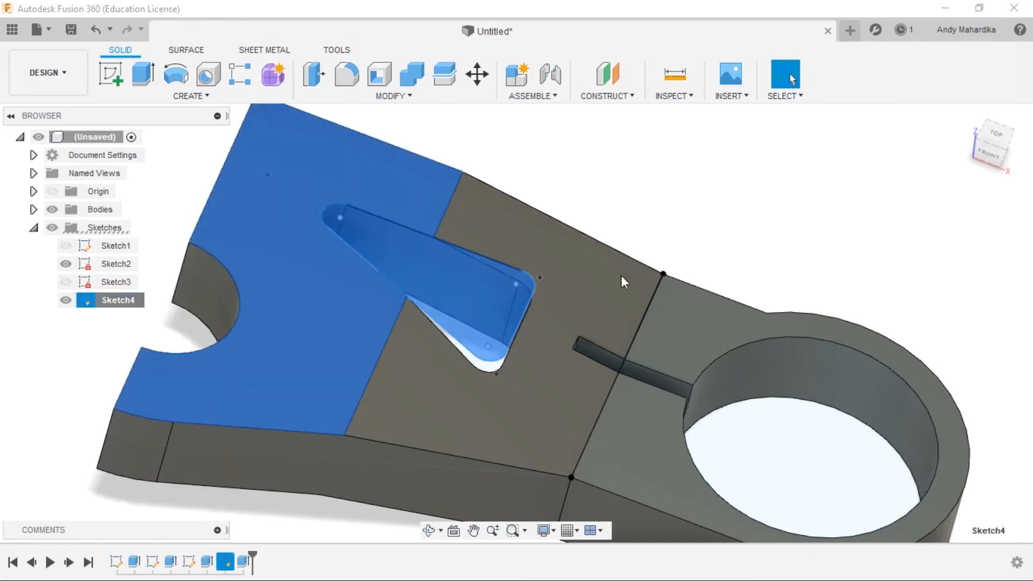
pyautogui.click(641, 209)
pyautogui.scroll(3, 561, 293)
pyautogui.keyDown('shift'); pyautogui.moveTo(510, 337); pyautogui.dragTo(316, 264, button='middle'); pyautogui.keyUp('shift')
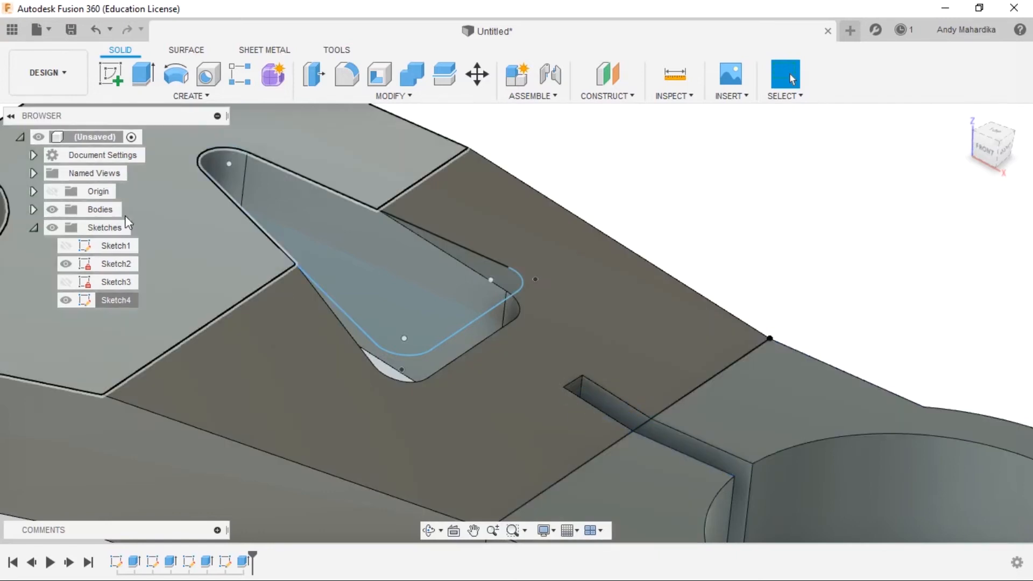
pyautogui.rightClick(123, 302)
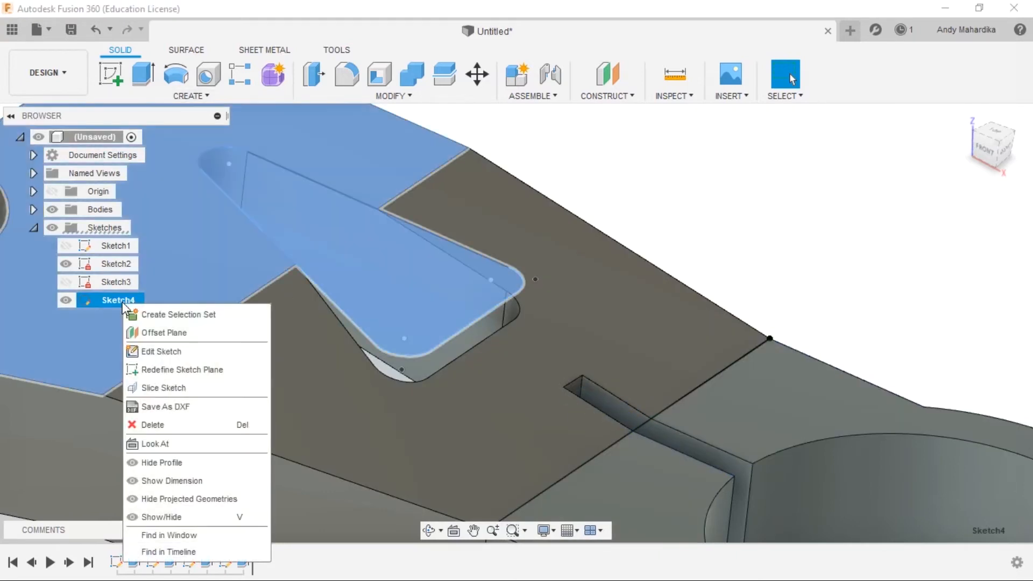
pyautogui.click(178, 351)
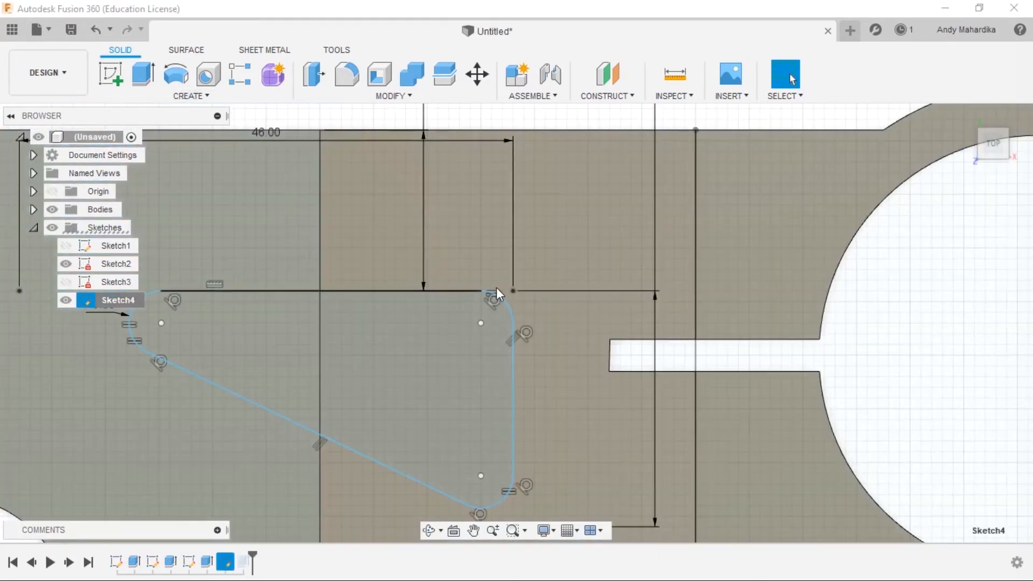
# Step: Draw a horizontal line extending the triangle's upper side from its right fillet's tangent point to the vertical boundary line crossing the slot
pyautogui.press('l')
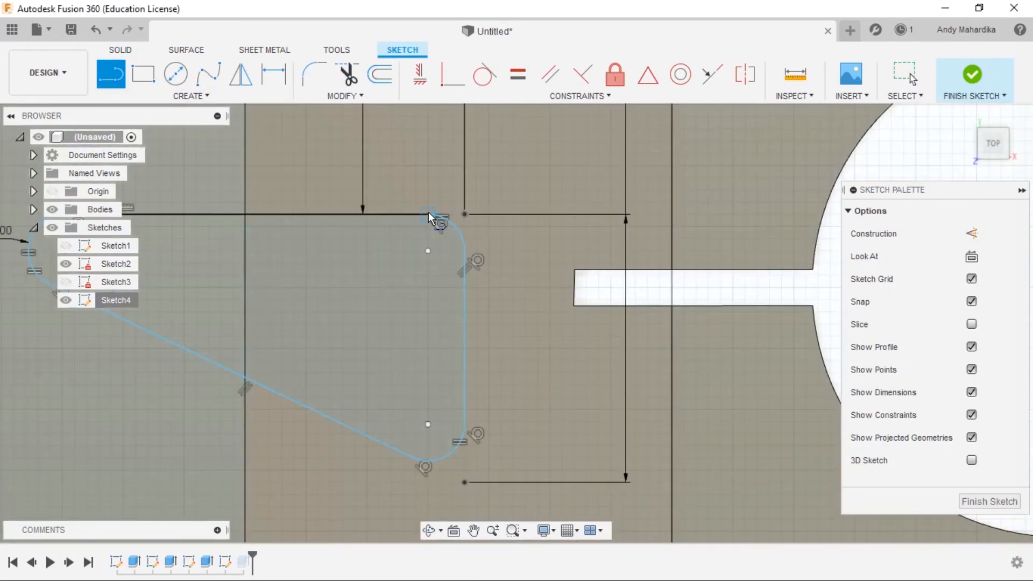
pyautogui.click(428, 213)
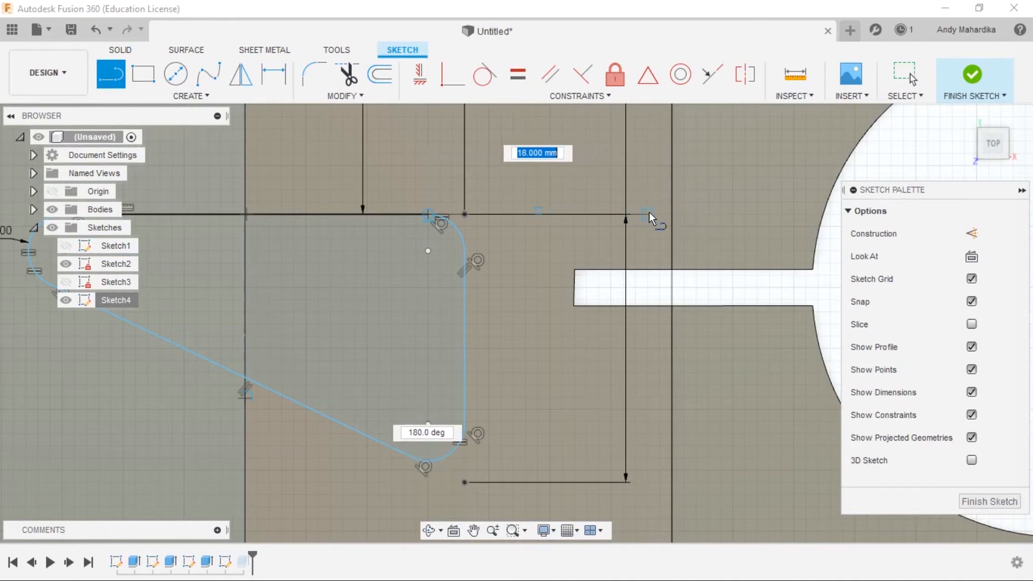
pyautogui.click(670, 212)
pyautogui.scroll(-4, 664, 269)
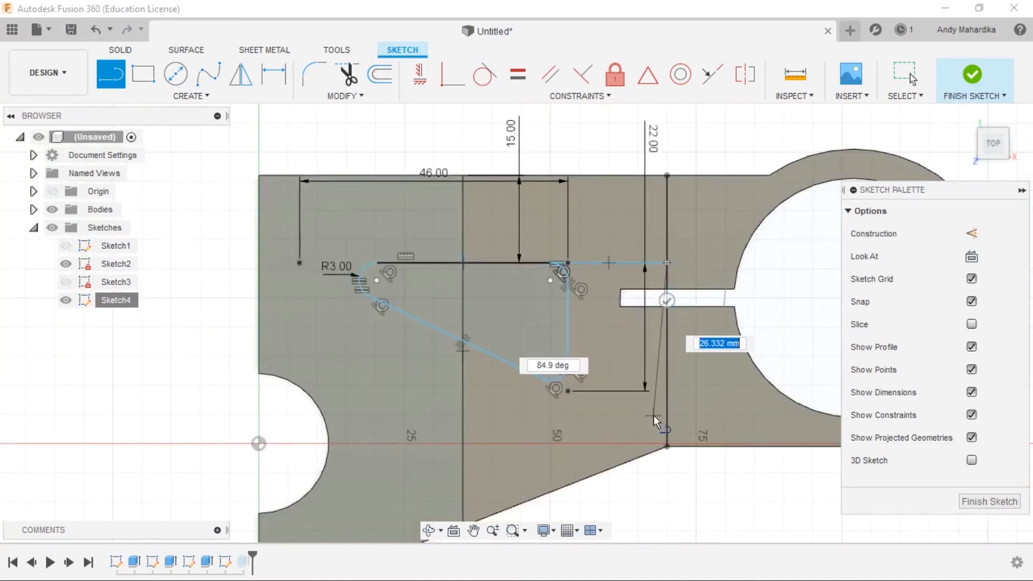
pyautogui.press('Escape')
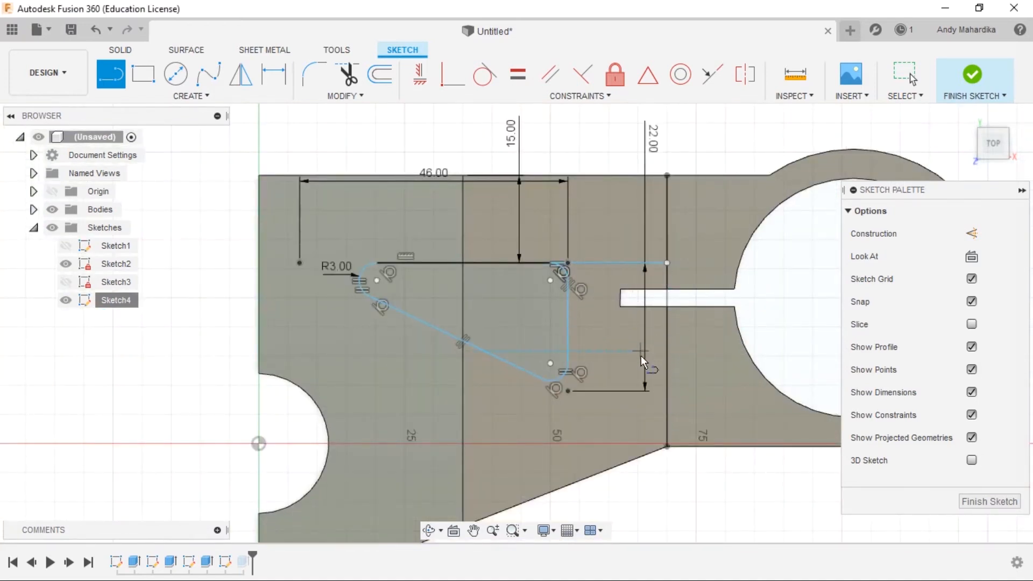
# Step: Draw a line about 25.6 mm long from the triangle's lower fillet tangent point to just past the vertical boundary line
pyautogui.scroll(4, 627, 365)
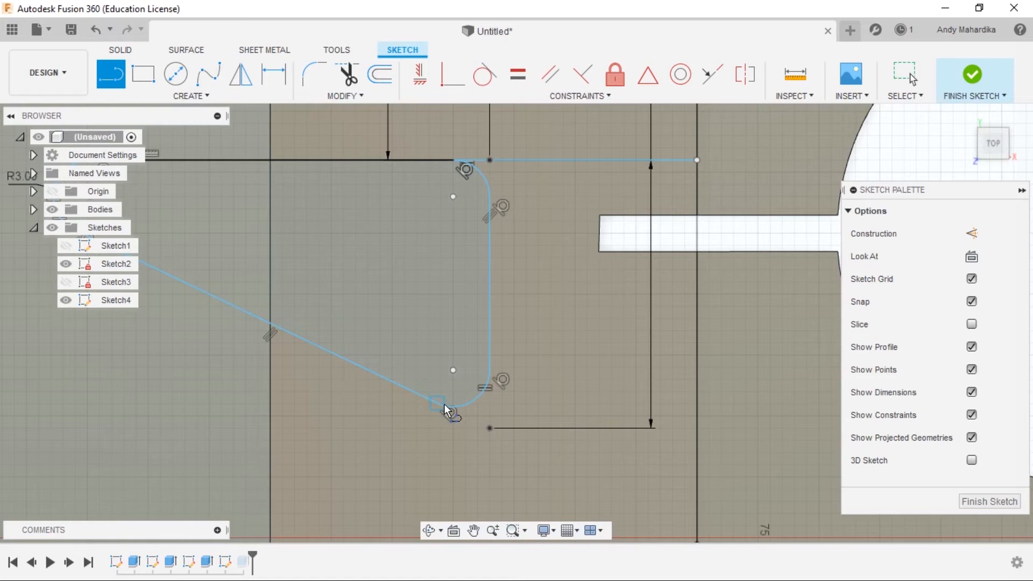
pyautogui.scroll(4, 461, 430)
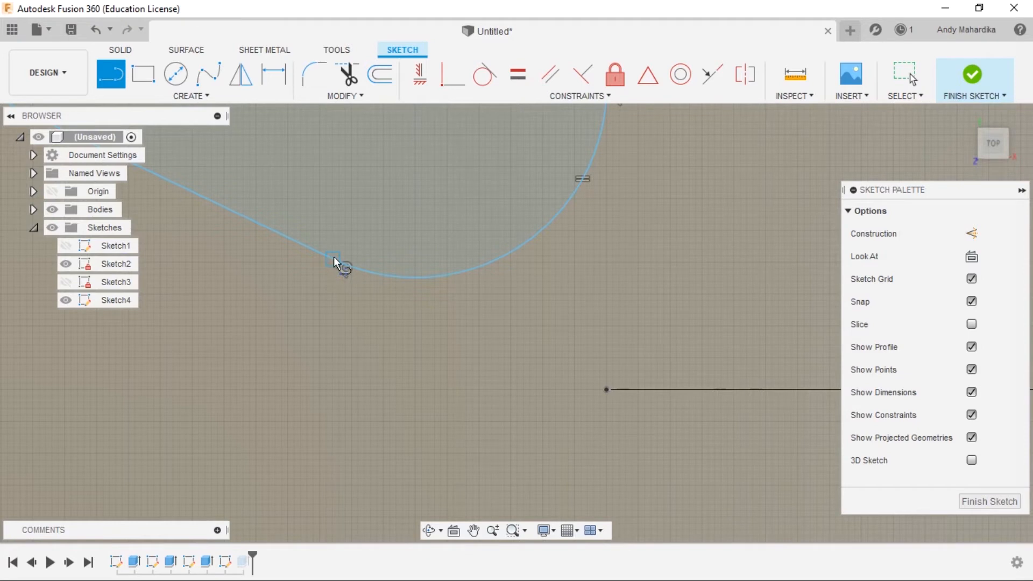
pyautogui.click(333, 256)
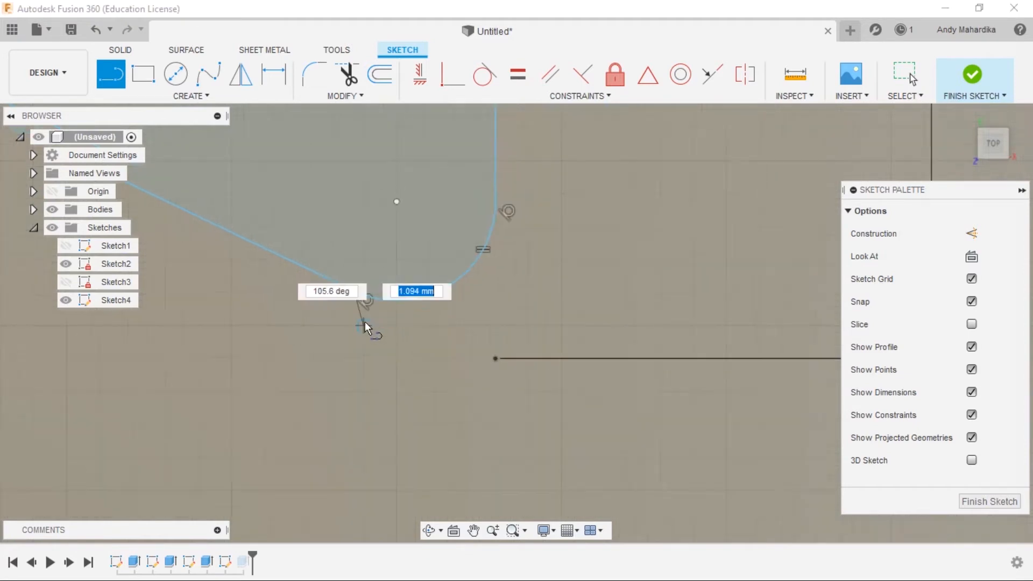
pyautogui.scroll(-5, 367, 337)
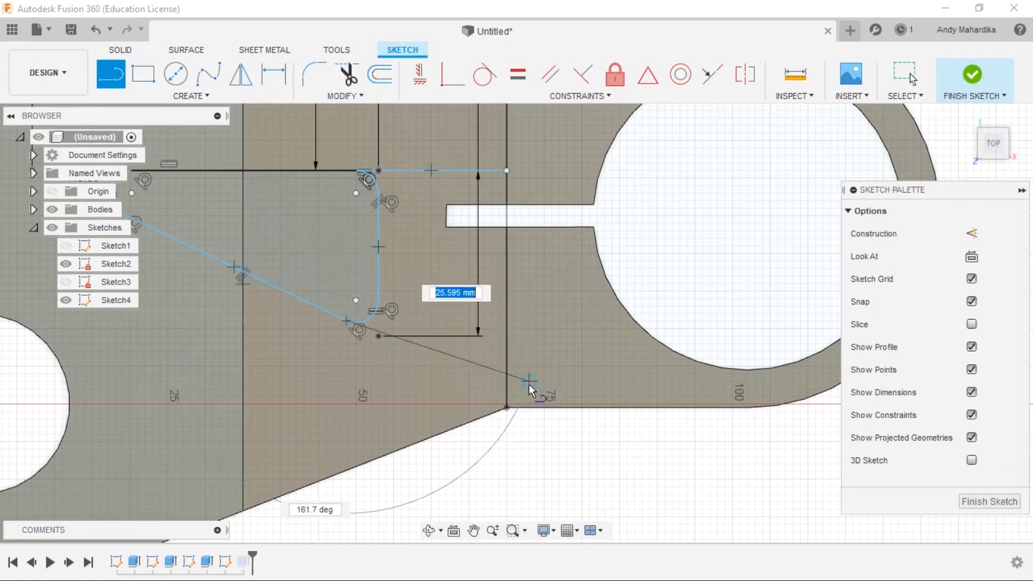
pyautogui.click(528, 382)
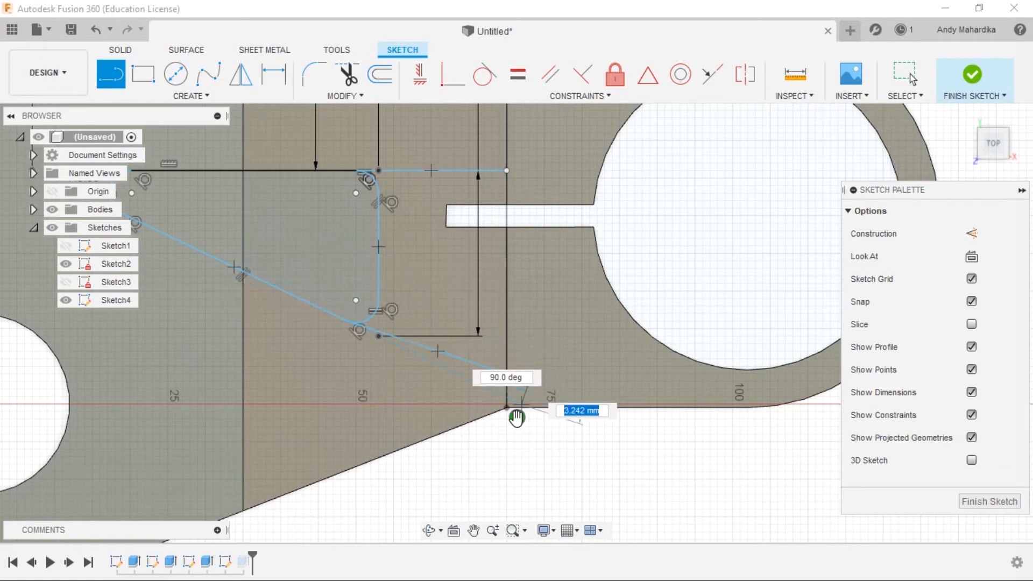
pyautogui.press('Escape')
pyautogui.rightClick(557, 482)
pyautogui.click(601, 487)
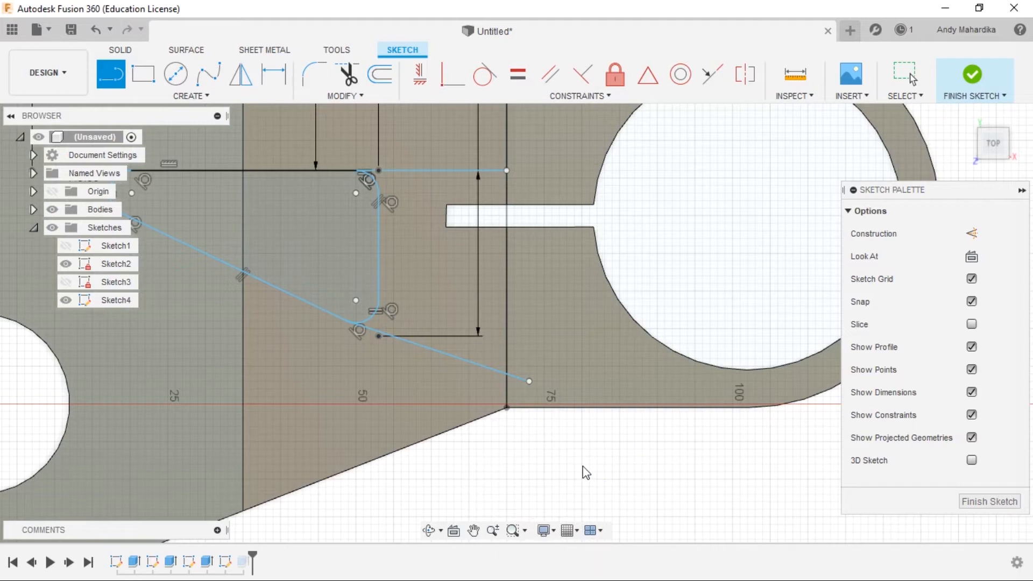
# Step: Make the new lower line collinear with the triangle's sloped side
pyautogui.click(458, 358)
pyautogui.click(290, 296)
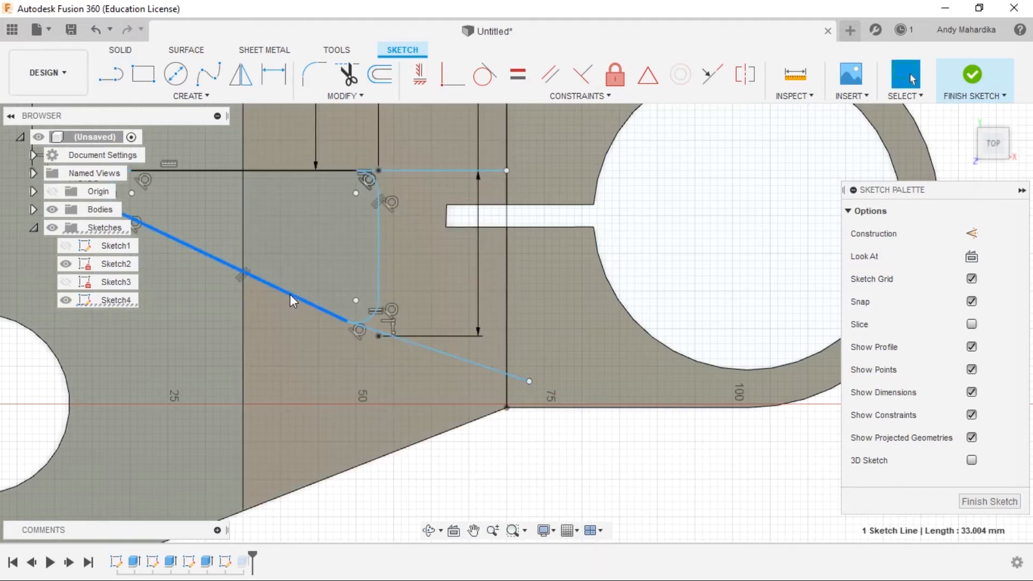
pyautogui.click(515, 454)
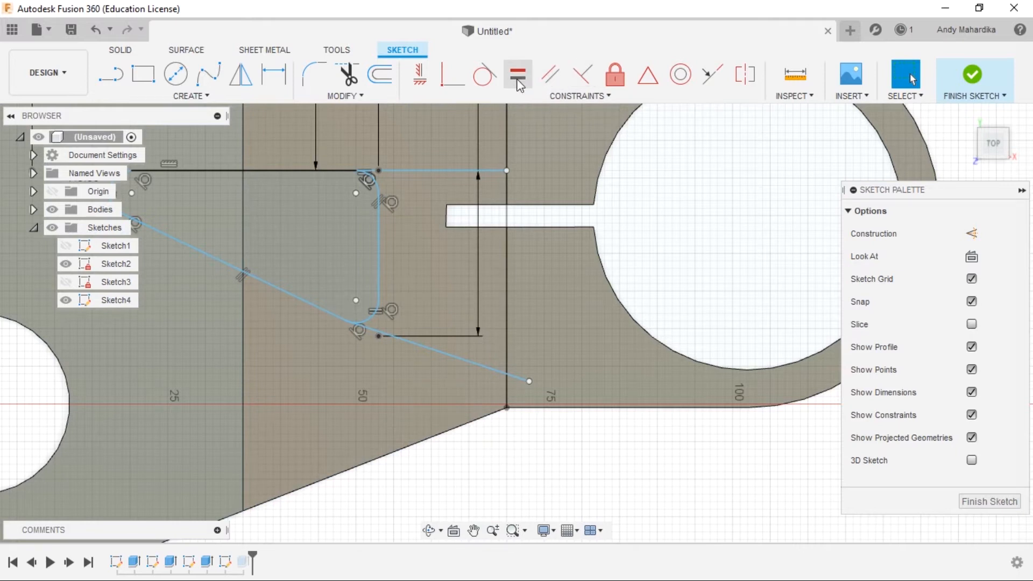
pyautogui.click(310, 304)
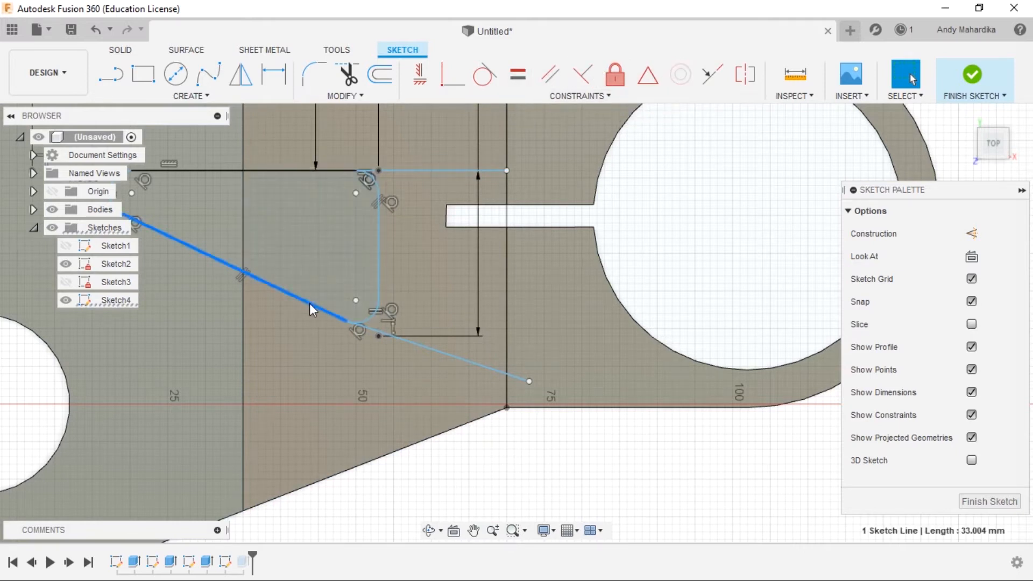
pyautogui.click(425, 351)
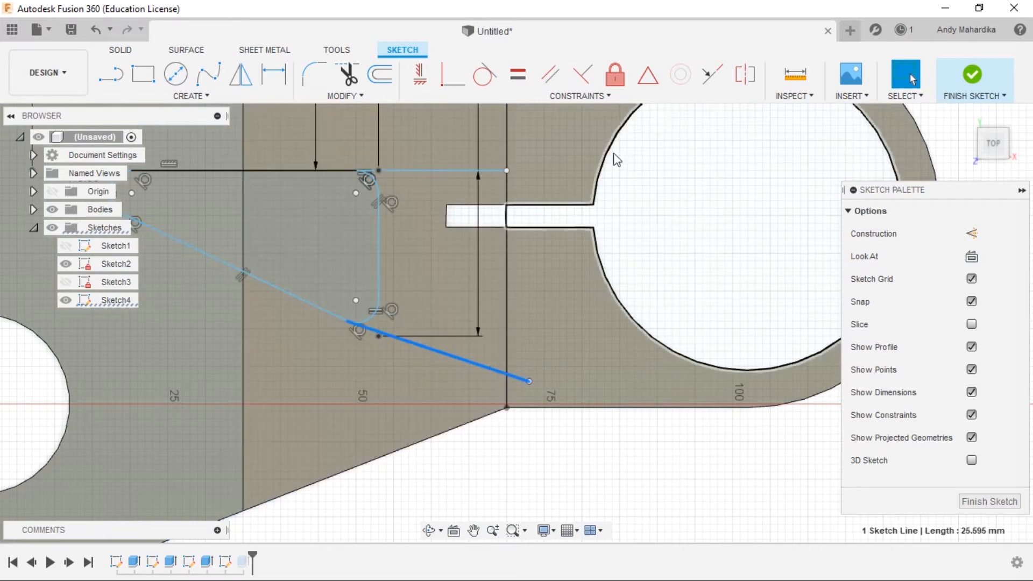
pyautogui.click(712, 75)
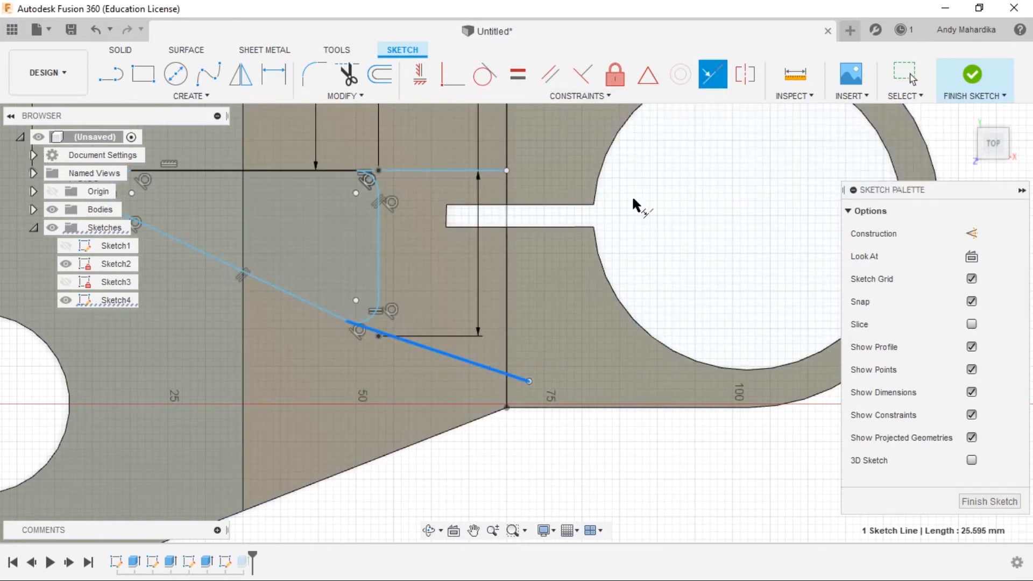
pyautogui.click(316, 308)
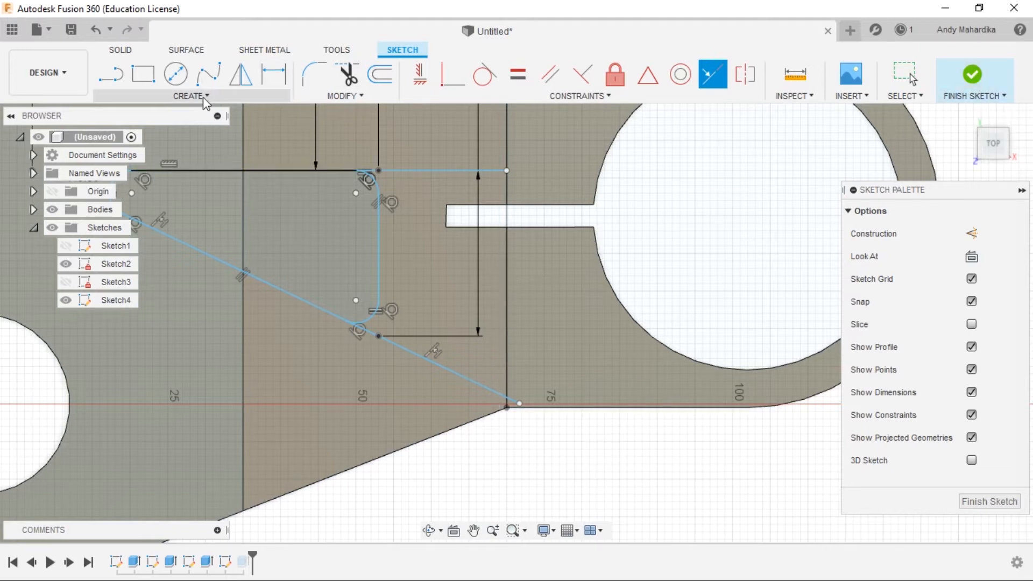
# Step: Draw a vertical line from the upper extension's end along the boundary line to just below the plate's corner
pyautogui.click(113, 74)
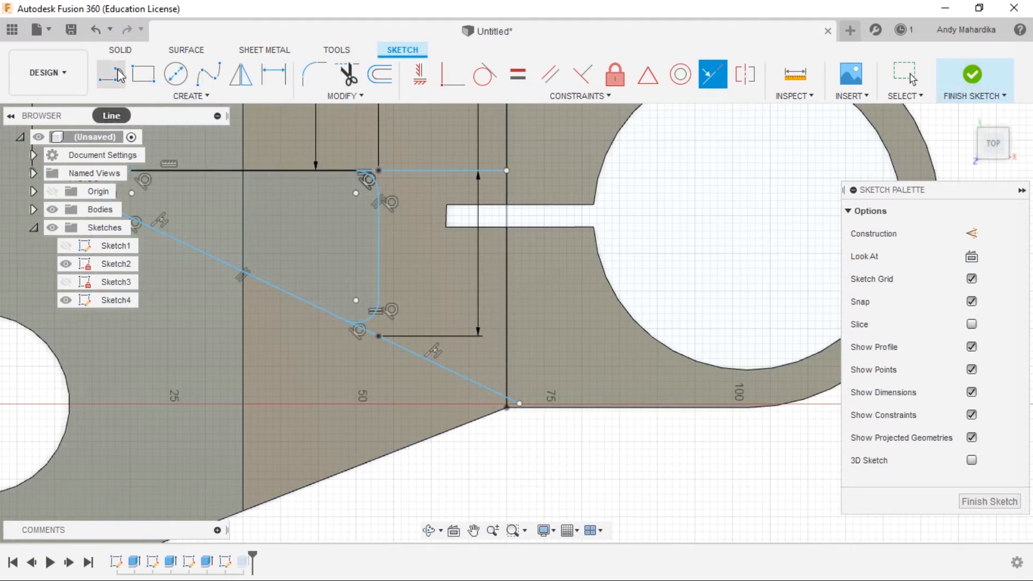
pyautogui.click(506, 171)
pyautogui.click(507, 445)
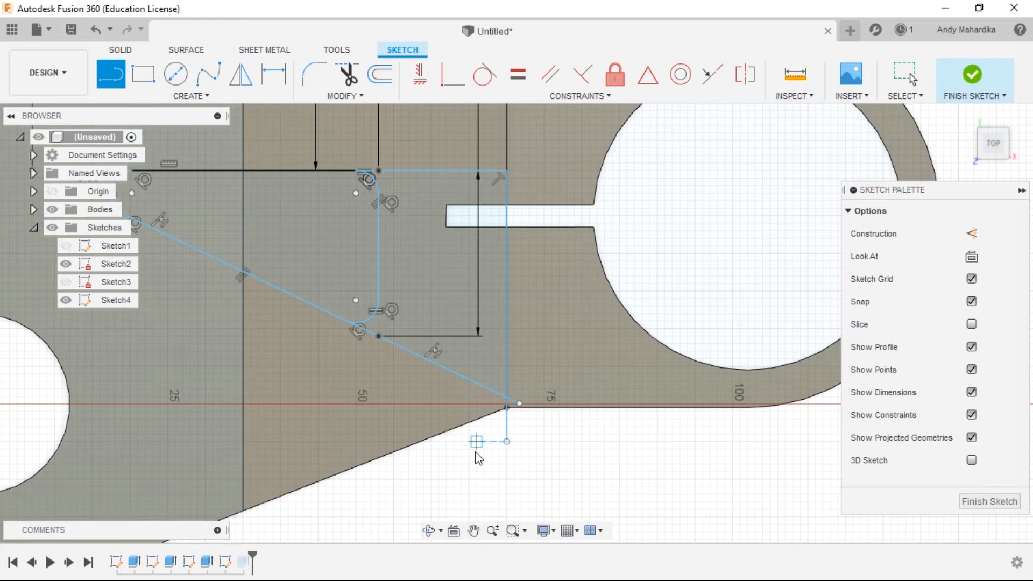
# Step: Trim the overhanging ends of the new vertical line and the sloped extension where they cross
pyautogui.press('t')
pyautogui.click(507, 429)
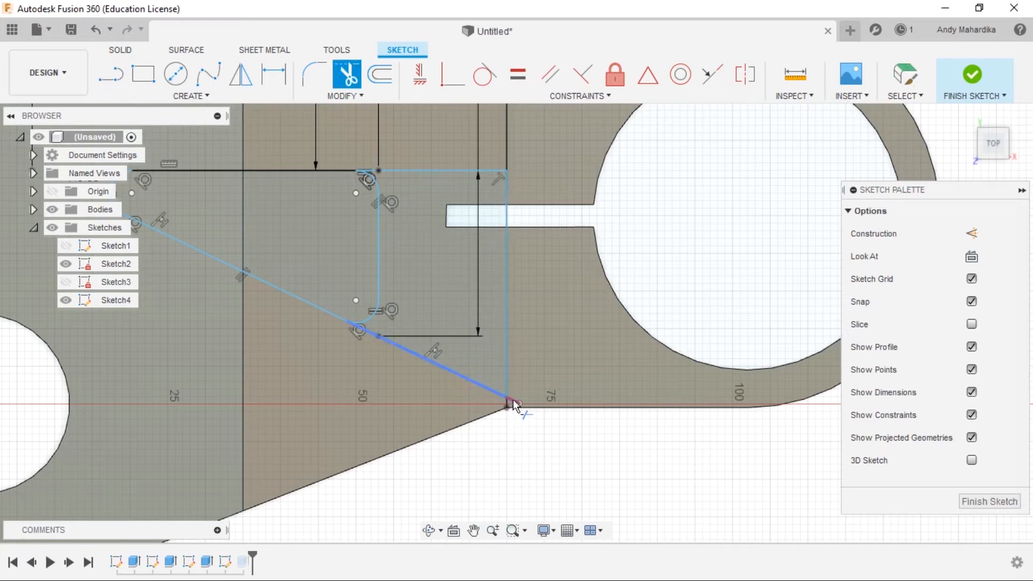
pyautogui.rightClick(586, 443)
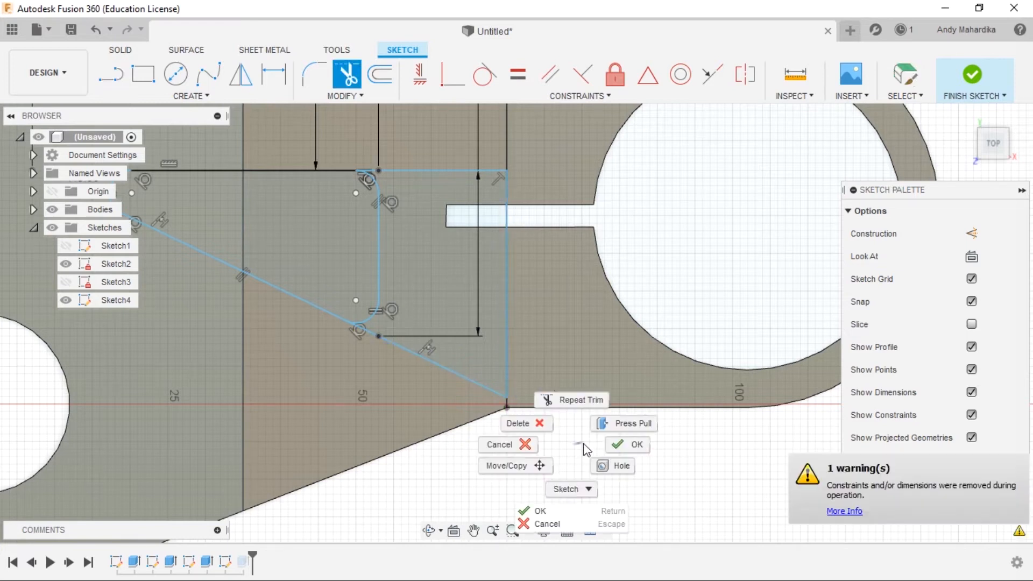
pyautogui.click(618, 442)
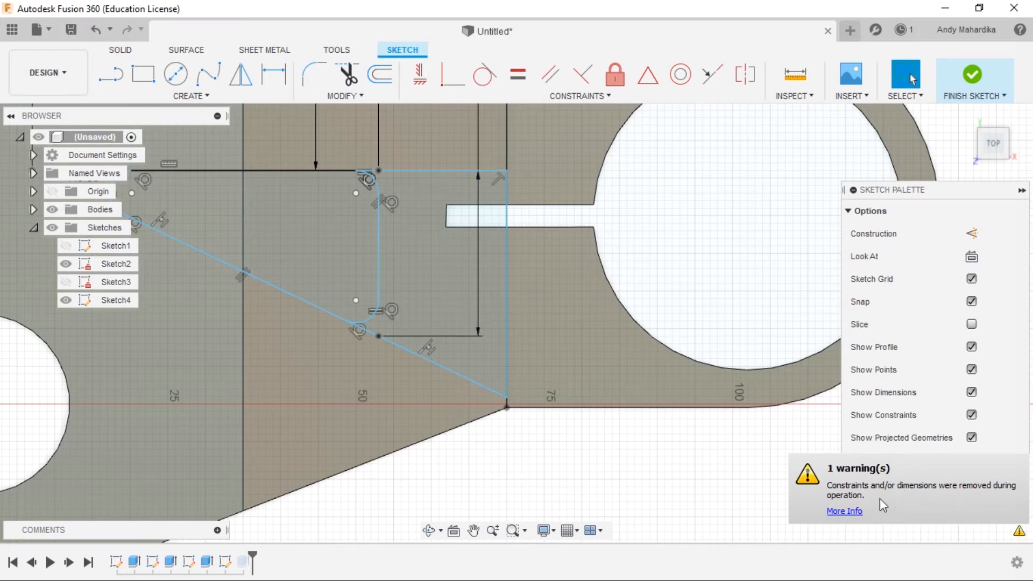
# Step: Set the triangle's vertical height dimension to 20 mm
pyautogui.scroll(-3, 496, 350)
pyautogui.keyDown('shift'); pyautogui.moveTo(495, 349); pyautogui.dragTo(446, 302, button='middle'); pyautogui.keyUp('shift')
pyautogui.keyDown('shift'); pyautogui.moveTo(298, 275); pyautogui.dragTo(416, 321, button='middle'); pyautogui.keyUp('shift')
pyautogui.scroll(4, 419, 319)
pyautogui.keyDown('shift'); pyautogui.moveTo(477, 340); pyautogui.dragTo(480, 356, button='middle'); pyautogui.keyUp('shift')
pyautogui.scroll(-4, 485, 342)
pyautogui.scroll(4, 487, 282)
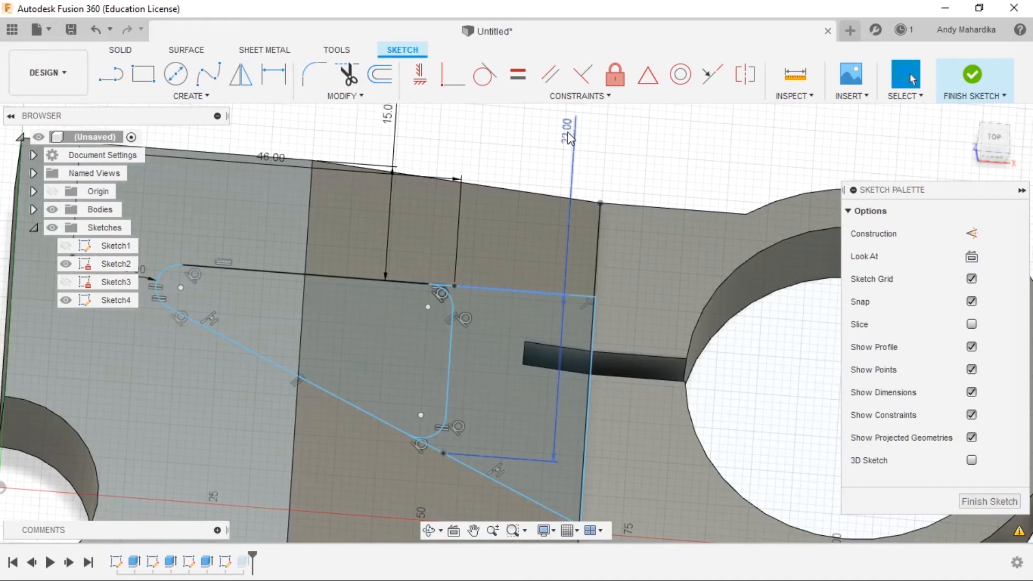
pyautogui.scroll(-4, 462, 330)
pyautogui.scroll(4, 503, 282)
pyautogui.doubleClick(545, 163)
pyautogui.scroll(-3, 551, 403)
pyautogui.keyDown('shift'); pyautogui.moveTo(530, 425); pyautogui.dragTo(508, 434, button='middle'); pyautogui.keyUp('shift')
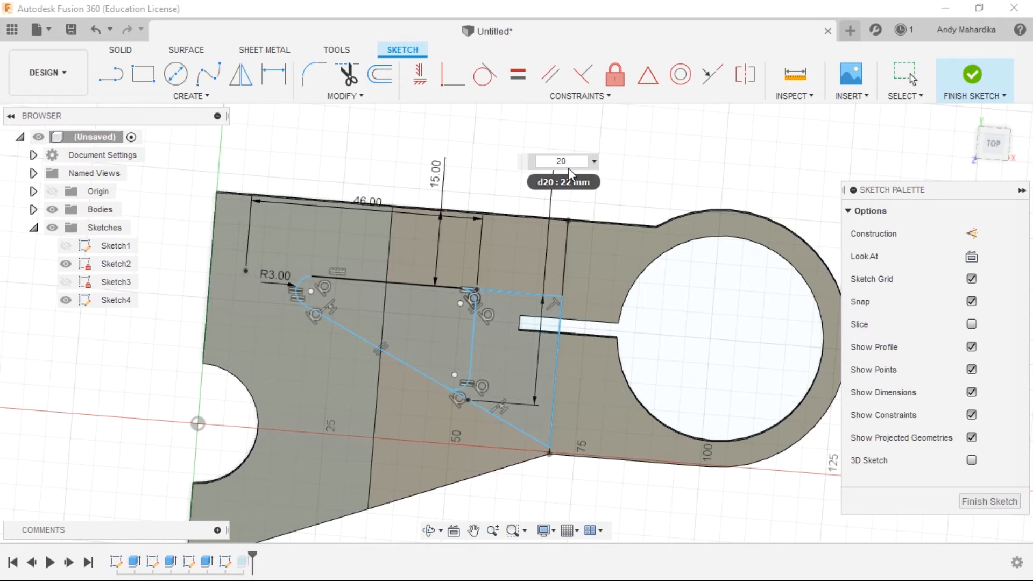
pyautogui.press('Return')
pyautogui.press('Escape')
# Step: Finish editing the cutout's sketch with its extended profile
pyautogui.moveTo(357, 315)
pyautogui.keyDown('shift'); pyautogui.mouseDown(button='middle')
pyautogui.moveTo(438, 406)
pyautogui.moveTo(404, 362)
pyautogui.moveTo(398, 386)
pyautogui.moveTo(450, 405)
pyautogui.mouseUp(button='middle'); pyautogui.keyUp('shift')
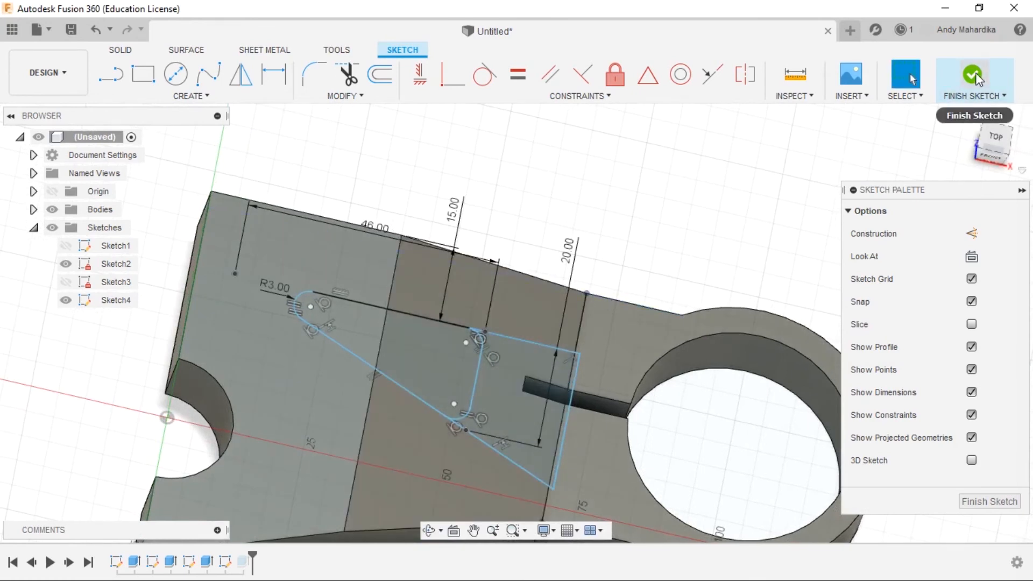
pyautogui.click(977, 78)
pyautogui.scroll(-3, 428, 344)
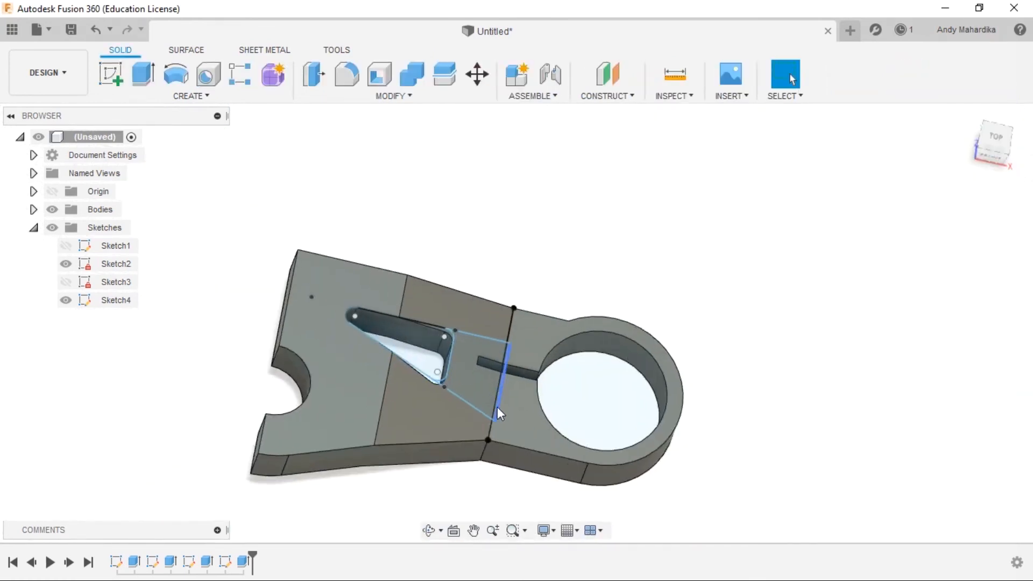
pyautogui.scroll(4, 496, 411)
pyautogui.keyDown('shift'); pyautogui.moveTo(406, 323); pyautogui.dragTo(424, 307, button='middle'); pyautogui.keyUp('shift')
pyautogui.scroll(5, 476, 287)
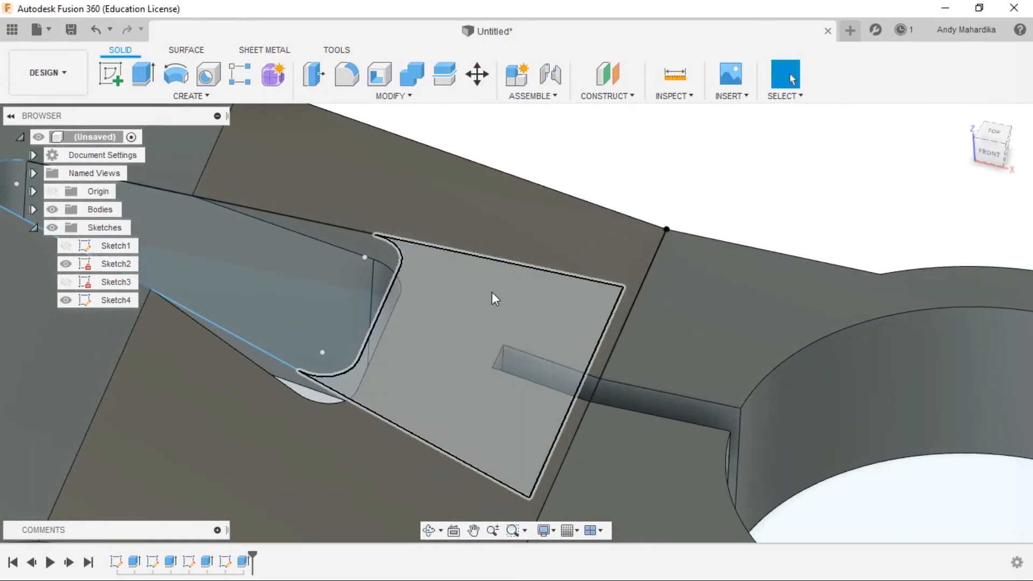
# Step: Hide Sketch4 to check the opening in the body and show it again
pyautogui.click(65, 303)
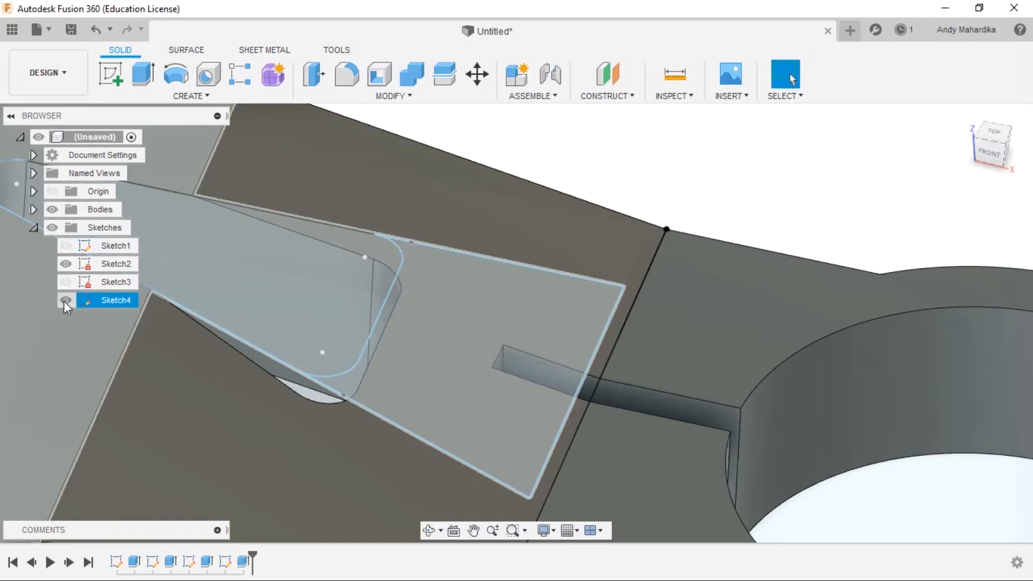
pyautogui.click(65, 300)
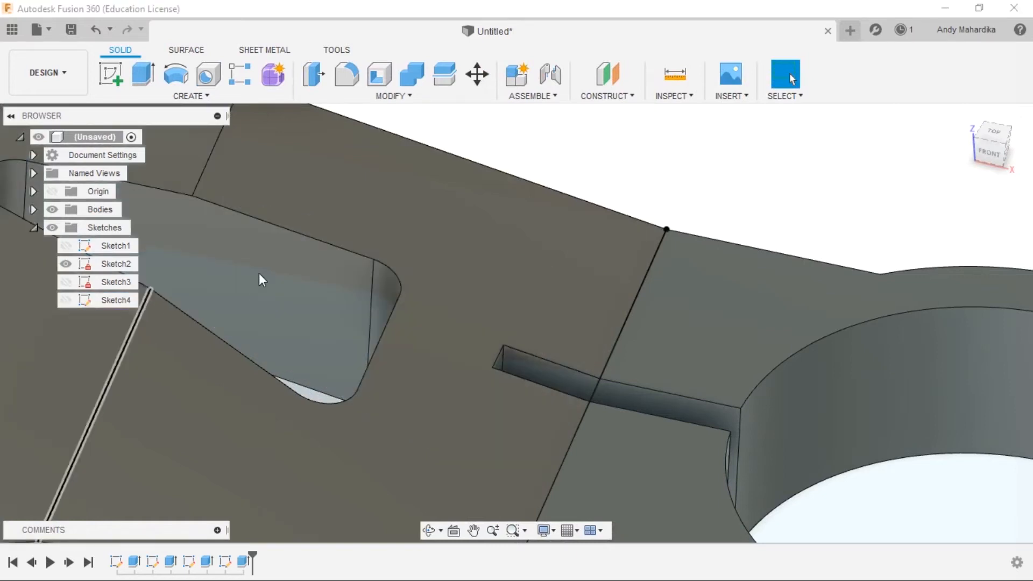
pyautogui.click(66, 299)
# Step: Start an extrusion of the four-sided region between the triangular opening and the new vertical line
pyautogui.press('e')
pyautogui.click(572, 304)
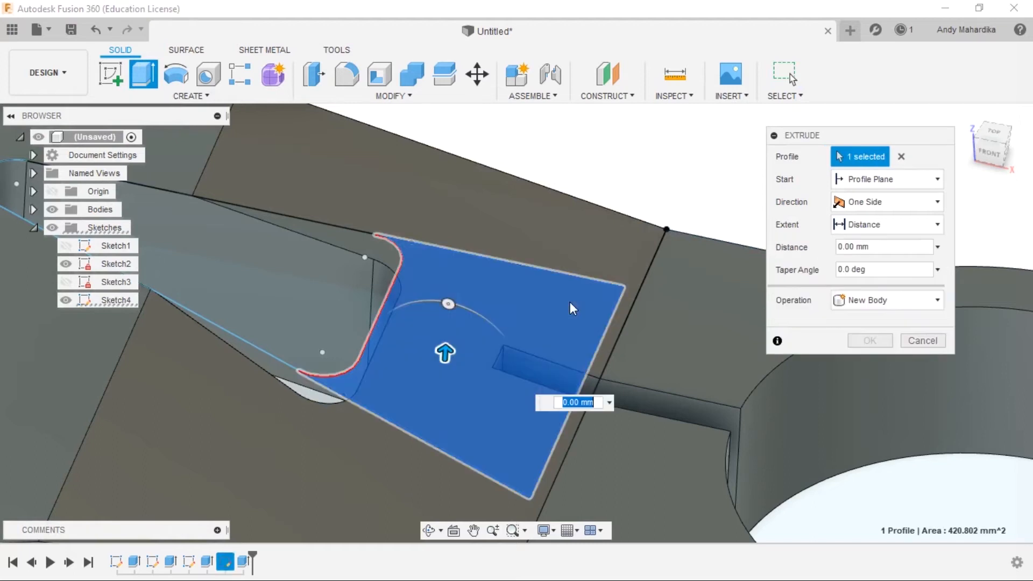
pyautogui.scroll(-3, 339, 330)
pyautogui.scroll(3, 331, 366)
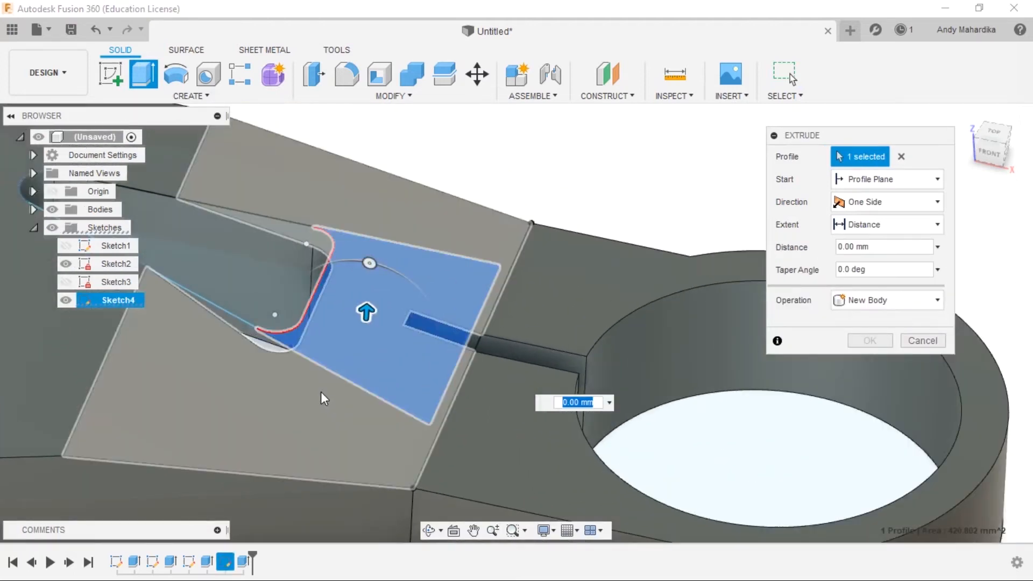
pyautogui.keyDown('shift'); pyautogui.moveTo(323, 398); pyautogui.dragTo(388, 353, button='middle'); pyautogui.keyUp('shift')
pyautogui.scroll(-2, 262, 161)
# Step: Try extrusion distances of -36 mm, -2 mm and -3 mm for the four-sided region
pyautogui.moveTo(335, 257); pyautogui.dragTo(338, 526)
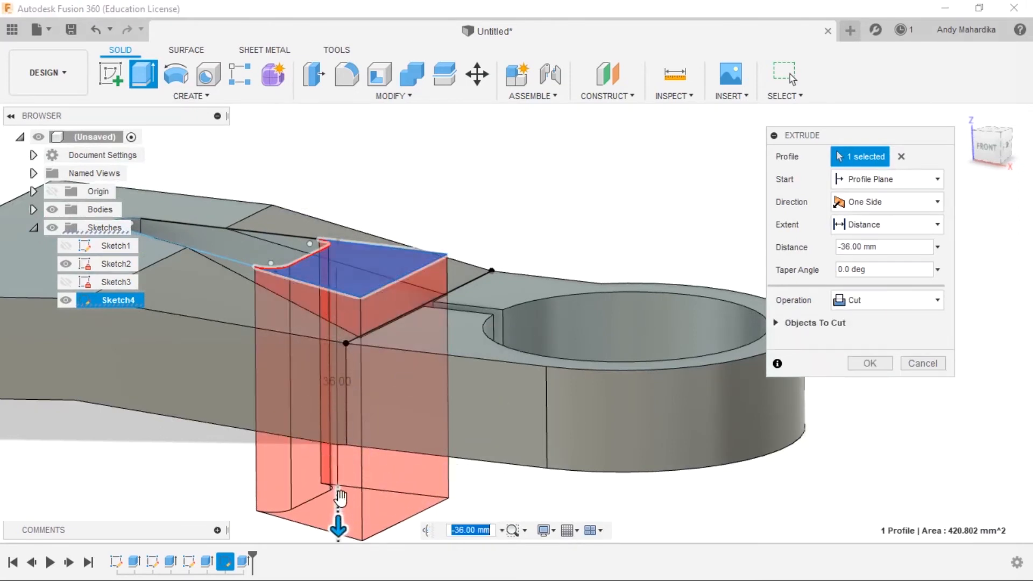
pyautogui.moveTo(338, 526); pyautogui.dragTo(383, 299)
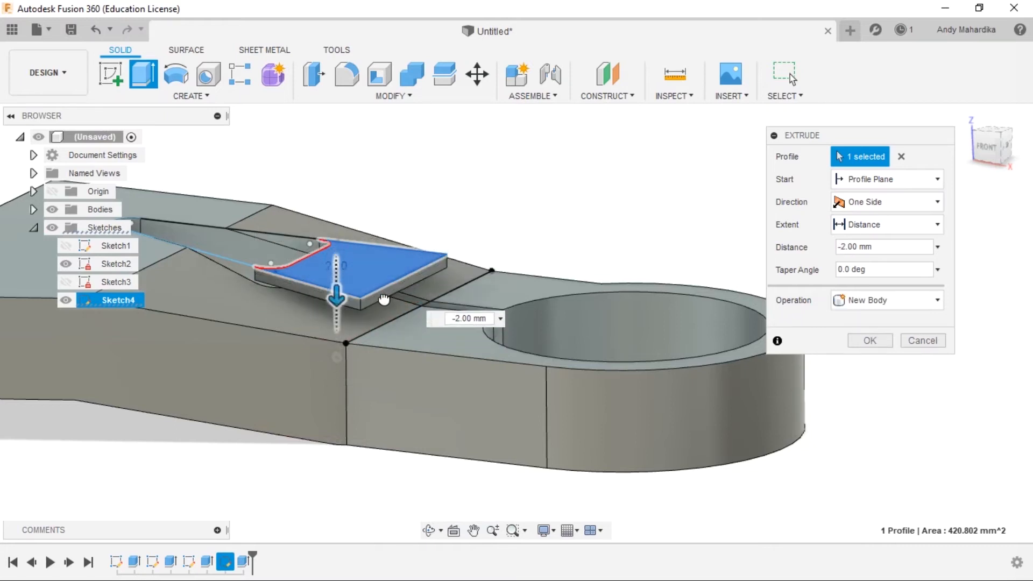
pyautogui.scroll(5, 383, 297)
pyautogui.scroll(3, 387, 291)
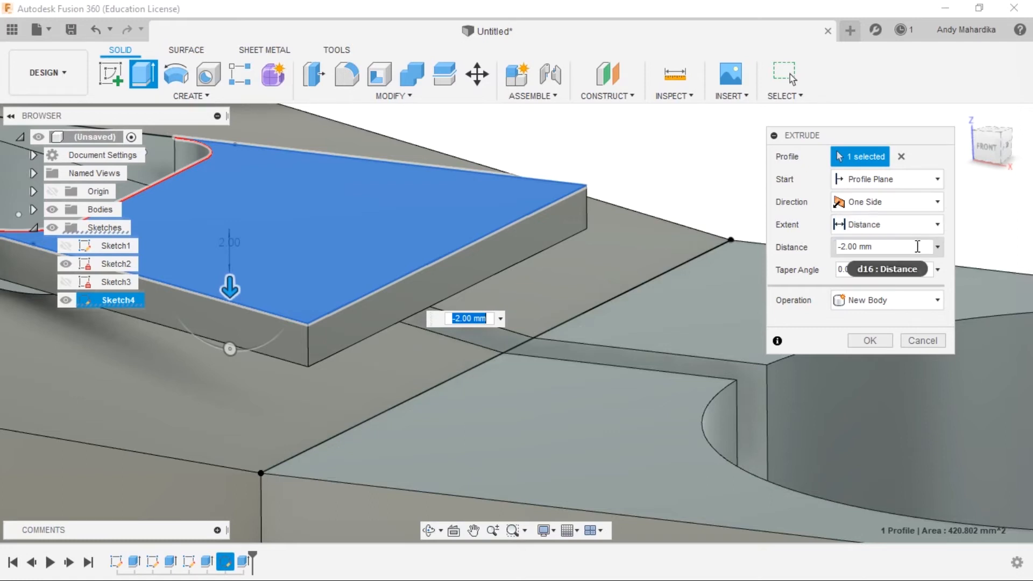
pyautogui.click(915, 246)
pyautogui.moveTo(229, 287); pyautogui.dragTo(231, 304)
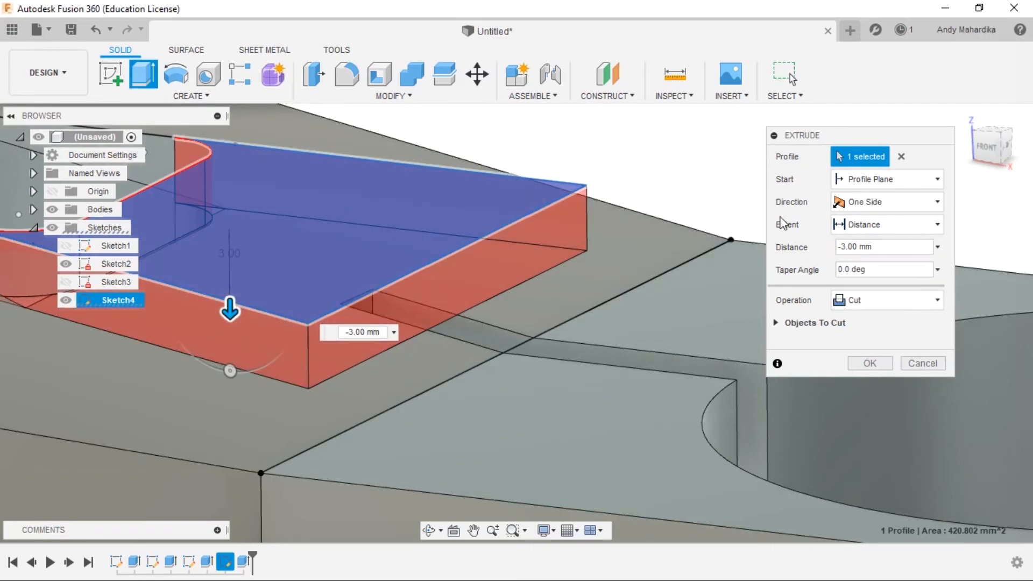
# Step: Cut the four-sided region using the To Object extent, ending at the recessed flat face around the large round hole
pyautogui.click(939, 226)
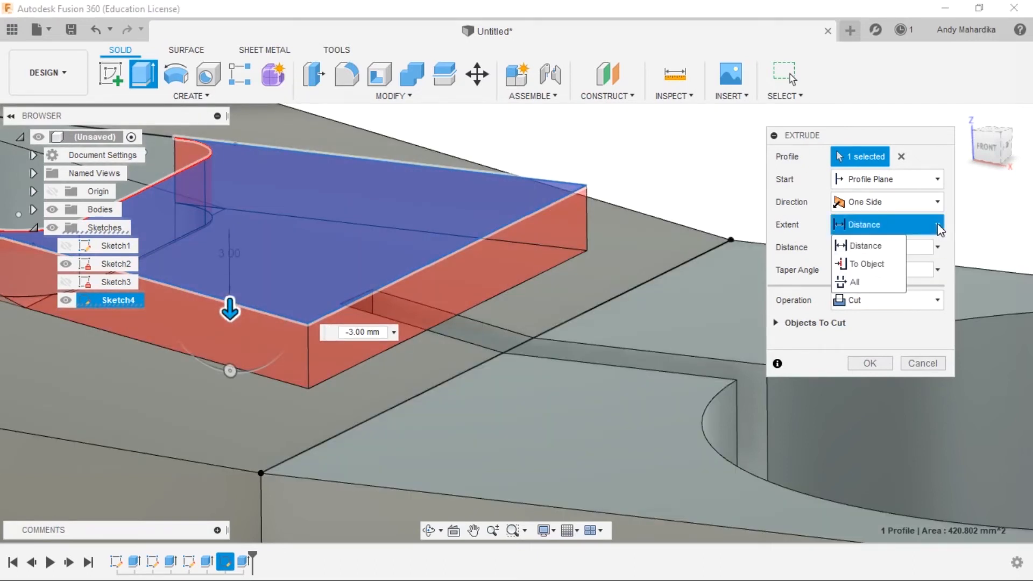
pyautogui.click(878, 265)
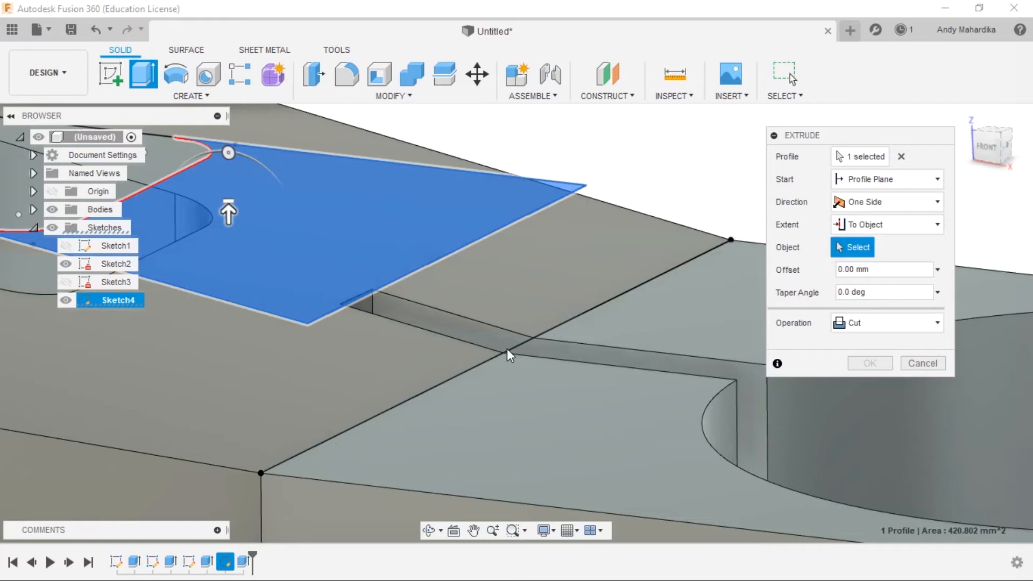
pyautogui.scroll(5, 544, 327)
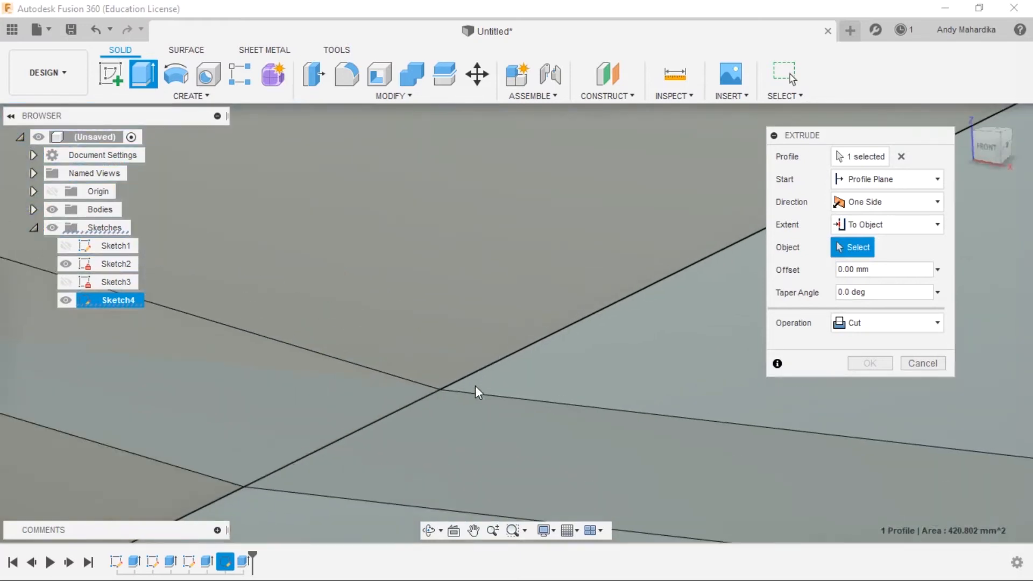
pyautogui.scroll(-5, 424, 385)
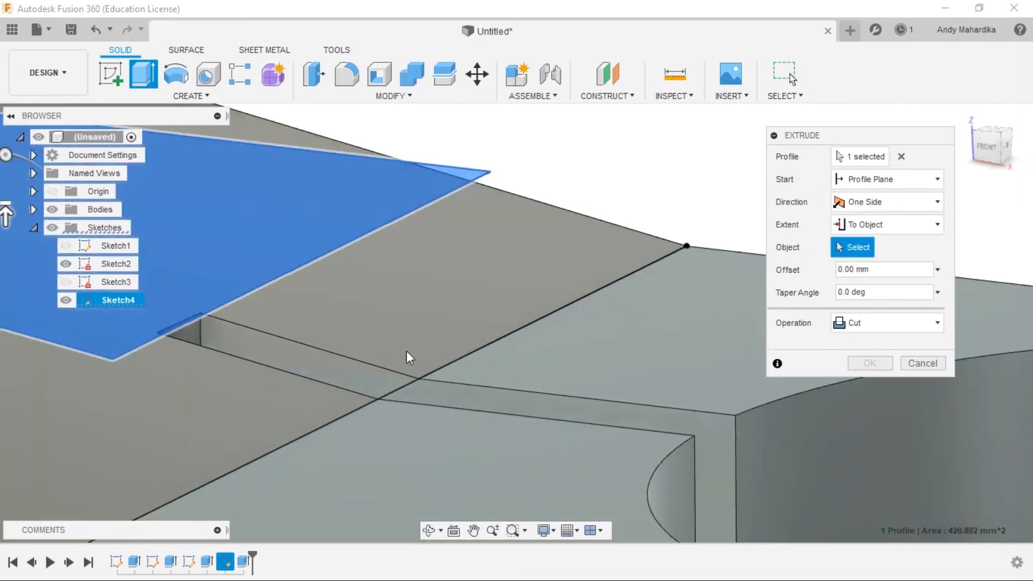
pyautogui.scroll(3, 406, 350)
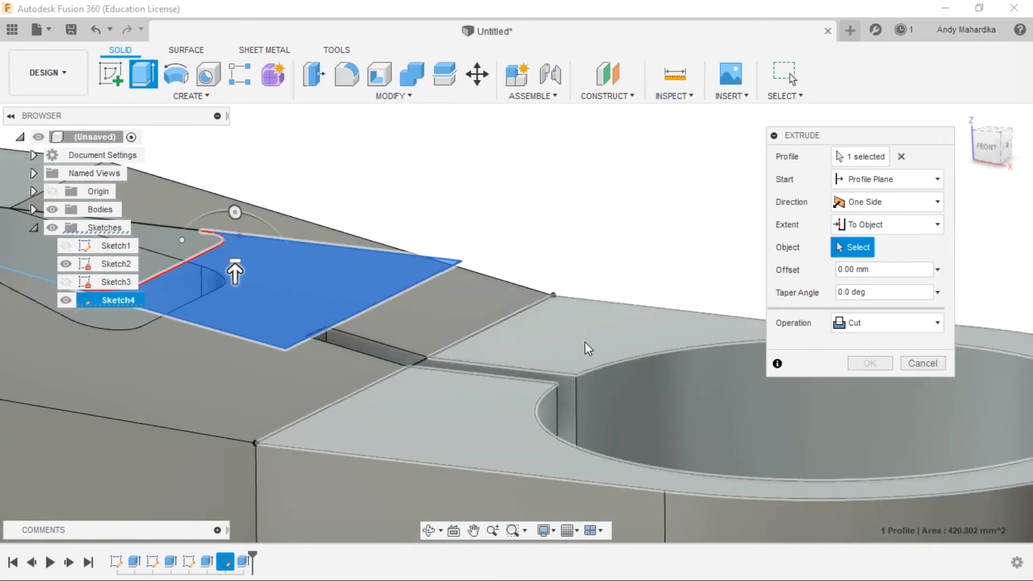
pyautogui.click(588, 349)
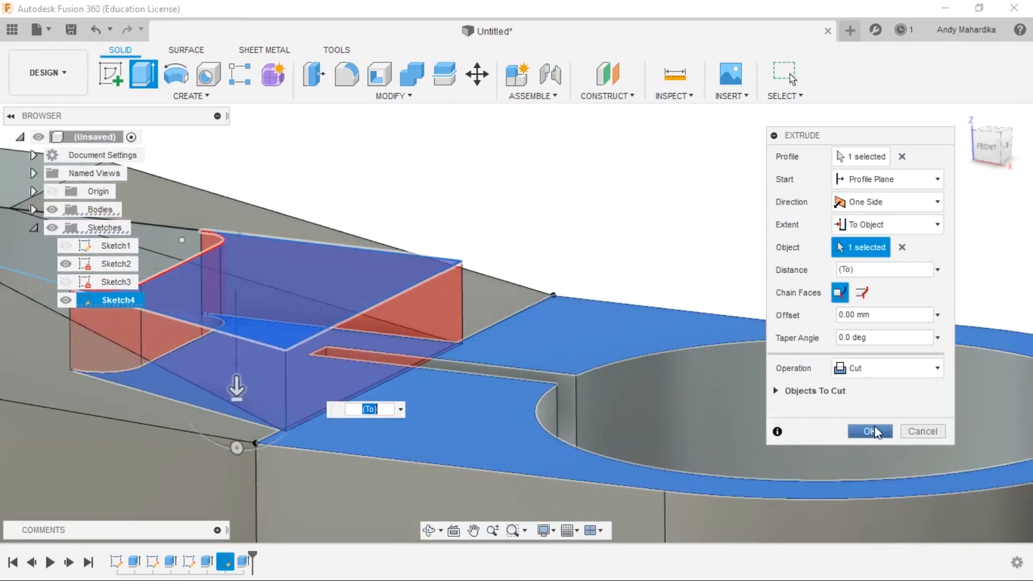
pyautogui.click(869, 432)
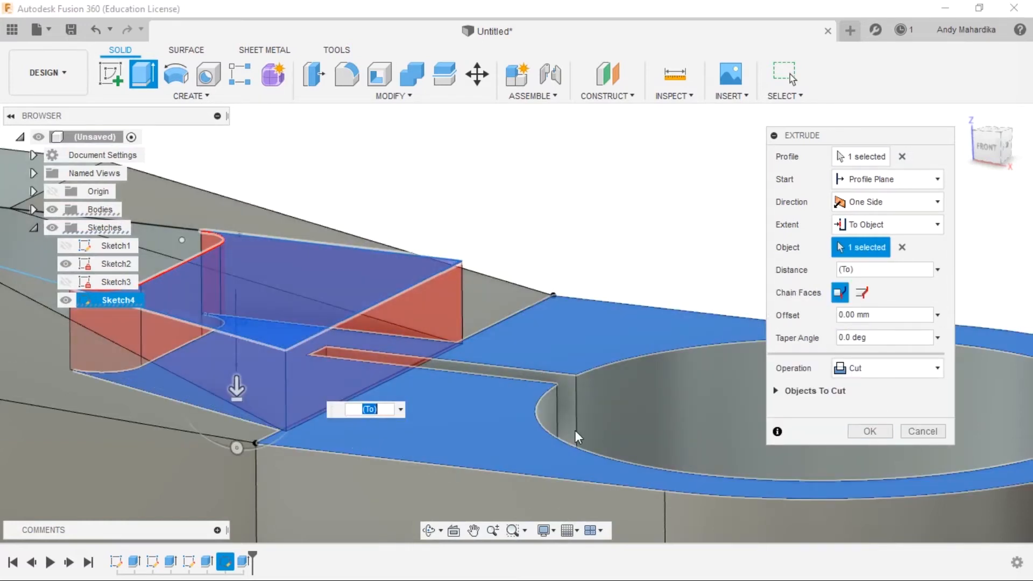
pyautogui.moveTo(467, 302); pyautogui.dragTo(444, 353, button='middle')
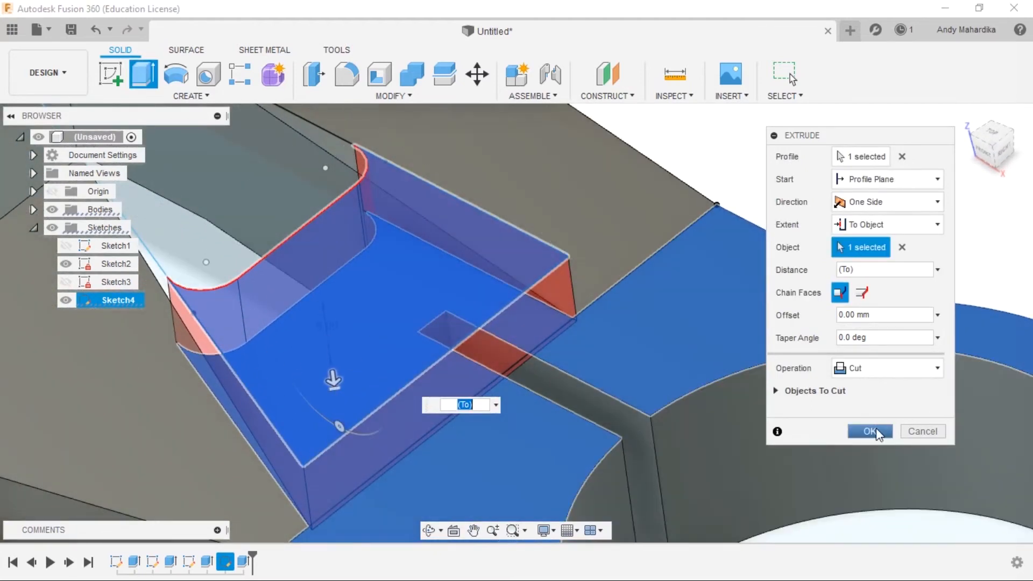
pyautogui.click(870, 431)
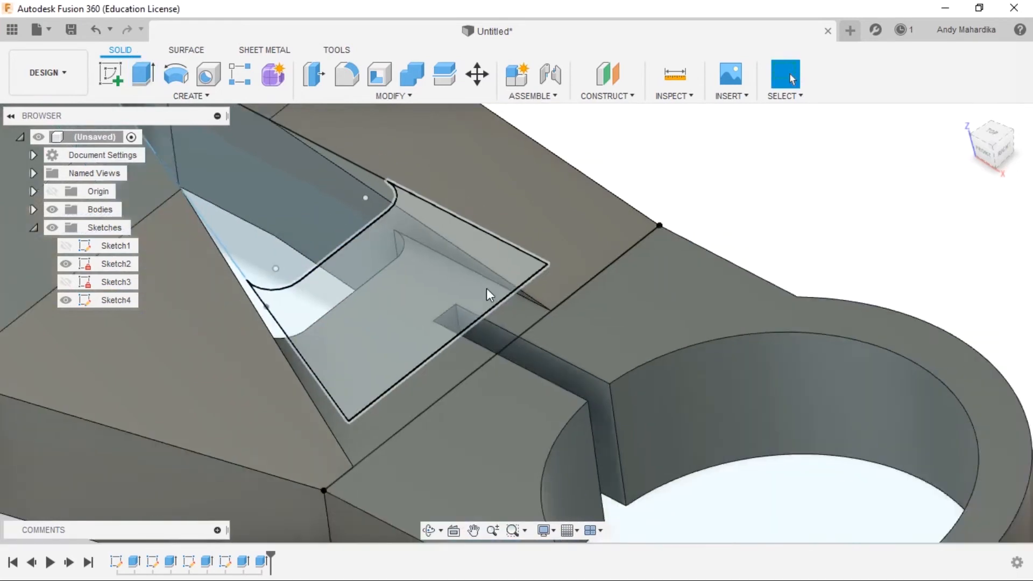
# Step: Hide Sketch2 and Sketch4 to inspect the finished cut in the body
pyautogui.scroll(-5, 517, 280)
pyautogui.click(66, 267)
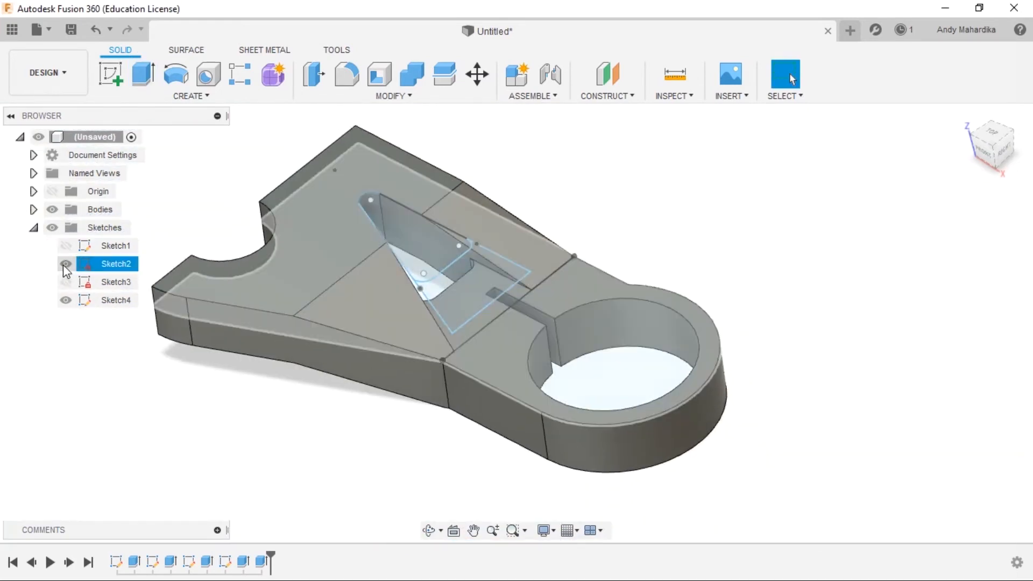
pyautogui.click(66, 264)
pyautogui.click(65, 300)
pyautogui.click(66, 300)
pyautogui.scroll(3, 452, 270)
pyautogui.keyDown('shift'); pyautogui.moveTo(417, 258); pyautogui.dragTo(285, 261, button='middle'); pyautogui.keyUp('shift')
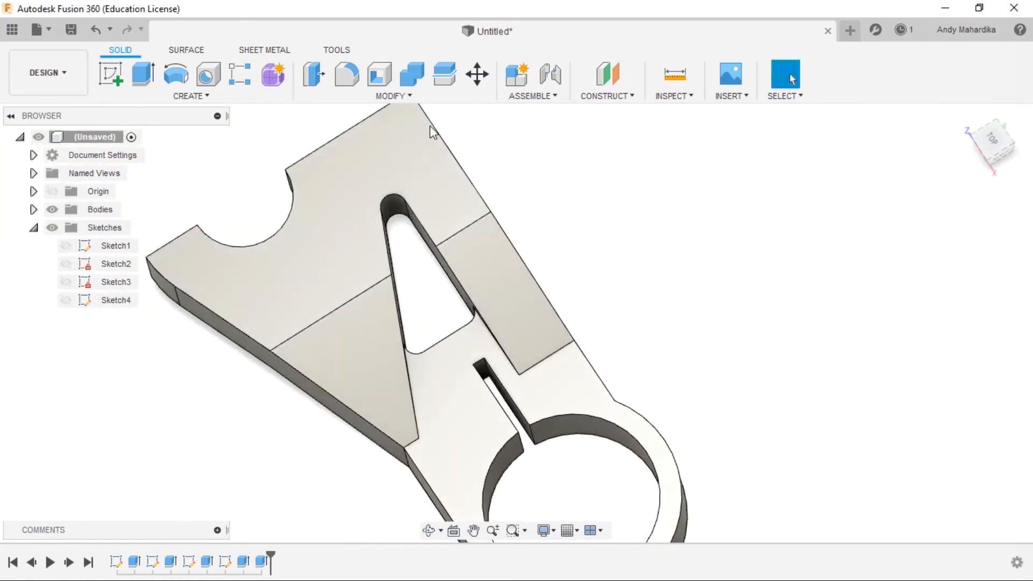
# Step: Start a sketch on the plate's raised top face and draw a circle centred on the origin through the plate's rounded end corner
pyautogui.click(111, 77)
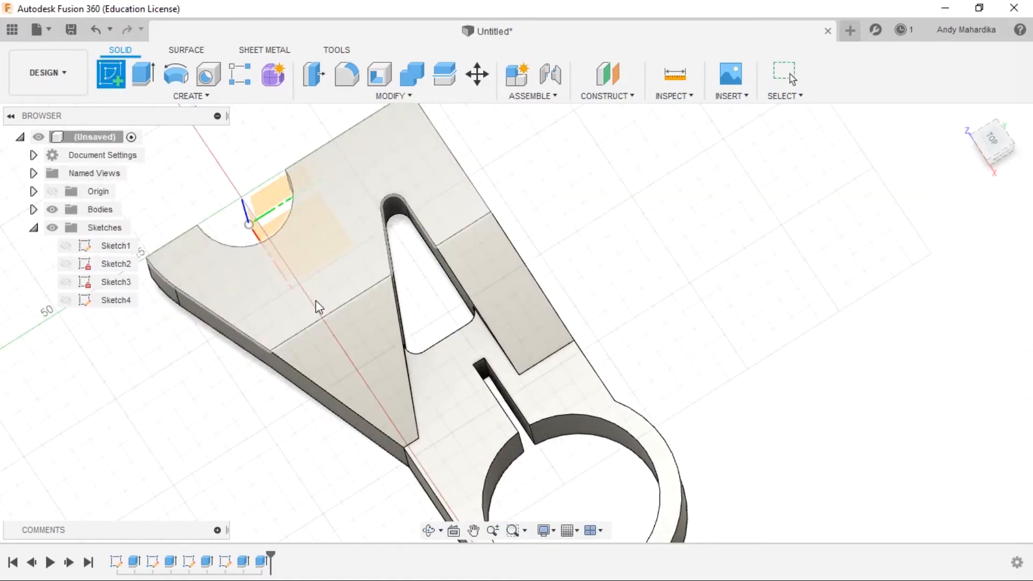
pyautogui.click(347, 275)
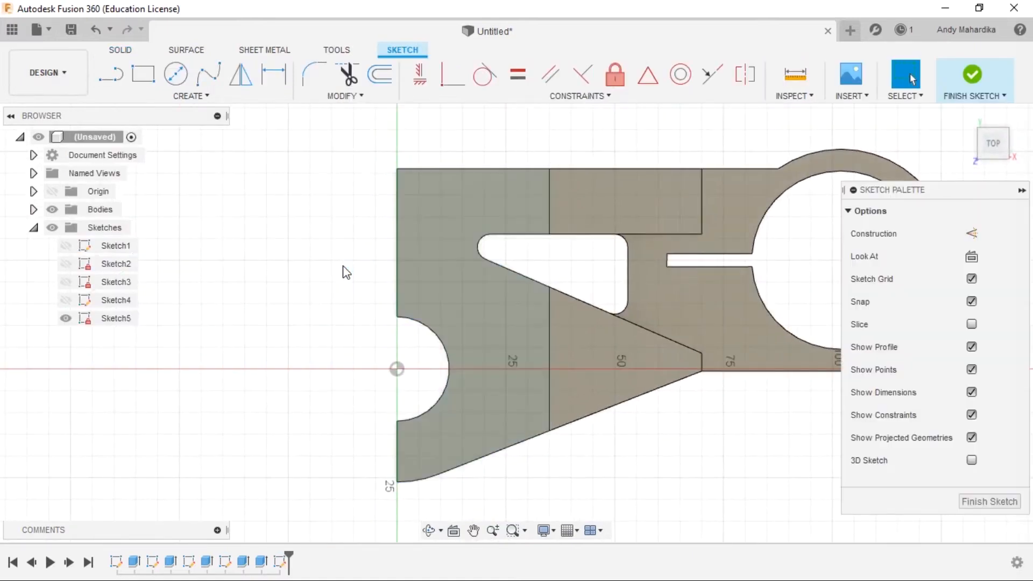
pyautogui.scroll(3, 505, 409)
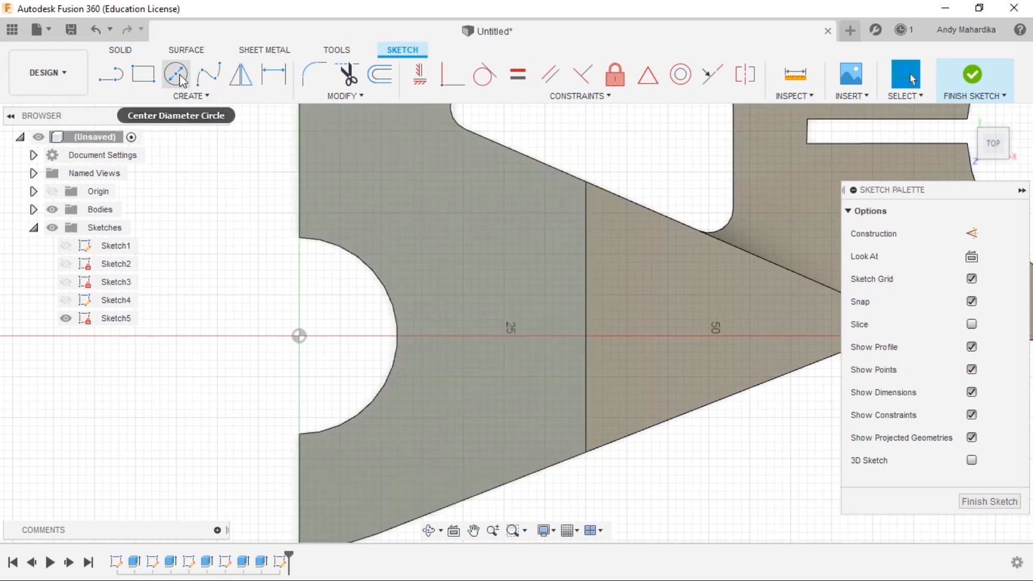
pyautogui.click(178, 77)
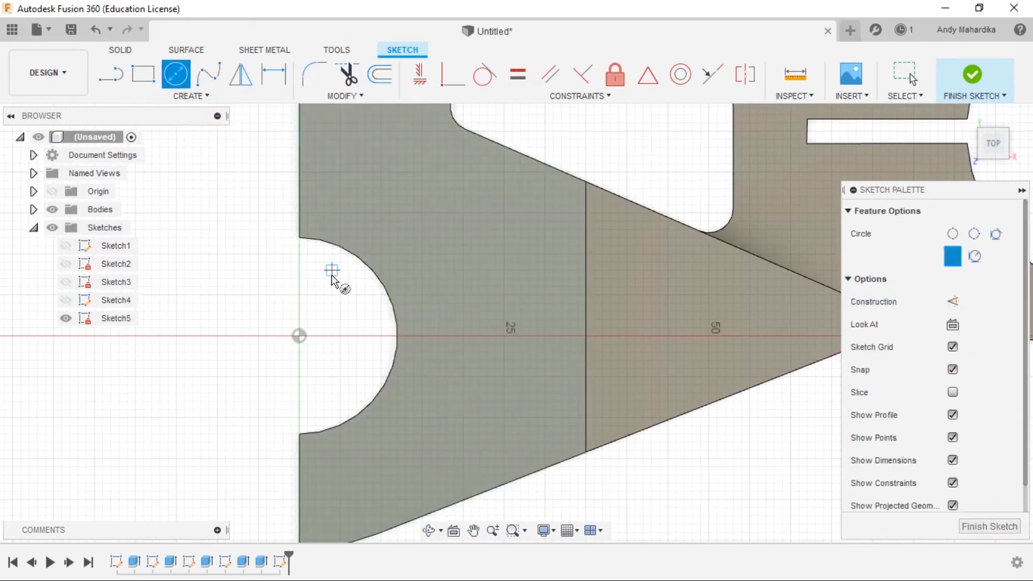
pyautogui.click(299, 336)
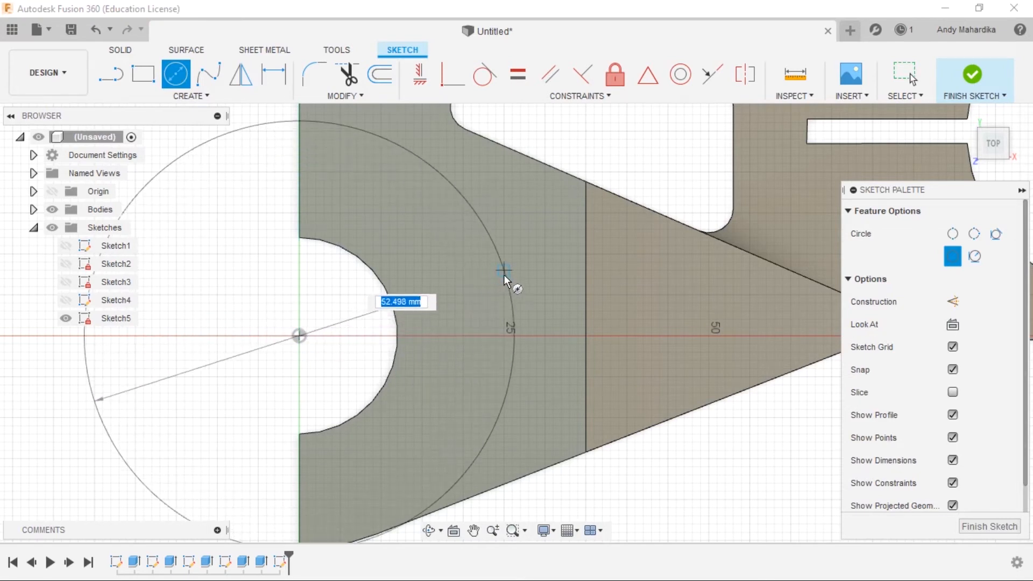
pyautogui.scroll(-3, 501, 290)
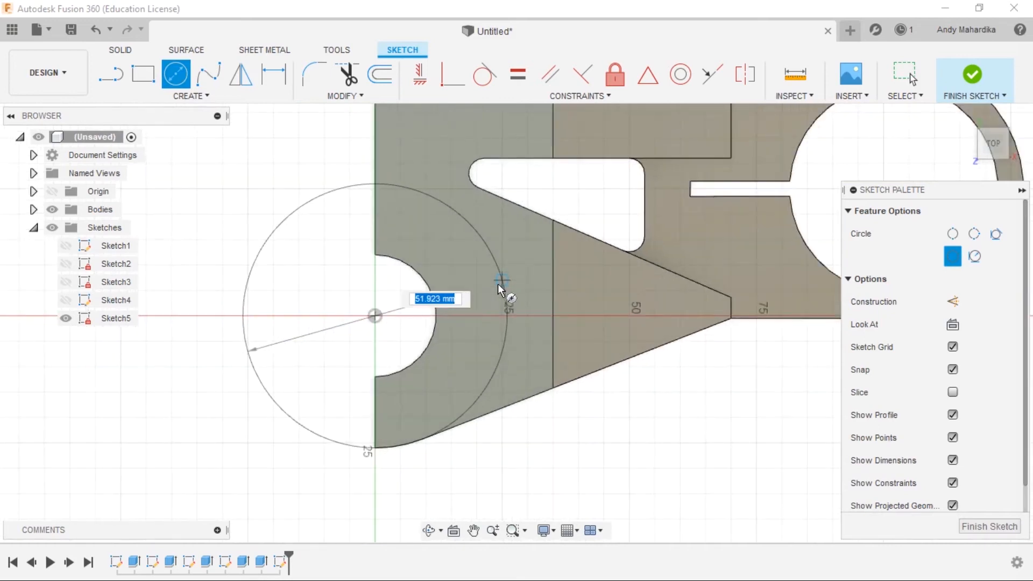
pyautogui.scroll(5, 385, 433)
pyautogui.click(364, 477)
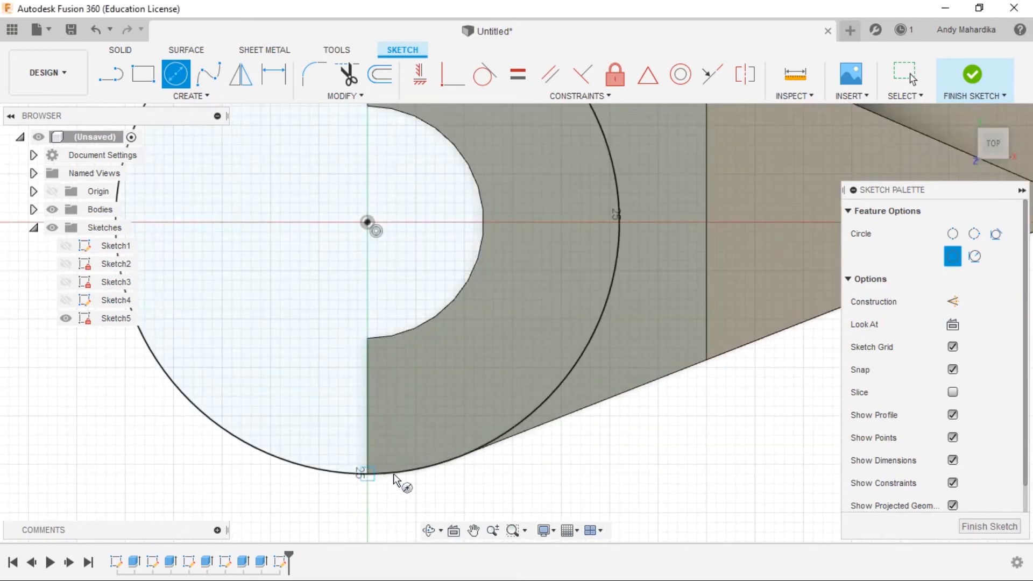
pyautogui.scroll(-5, 396, 482)
pyautogui.scroll(2, 522, 240)
# Step: Draw two lines forming a sideways V, starting inside the circle and meeting at a point beyond the vertical face edge
pyautogui.press('l')
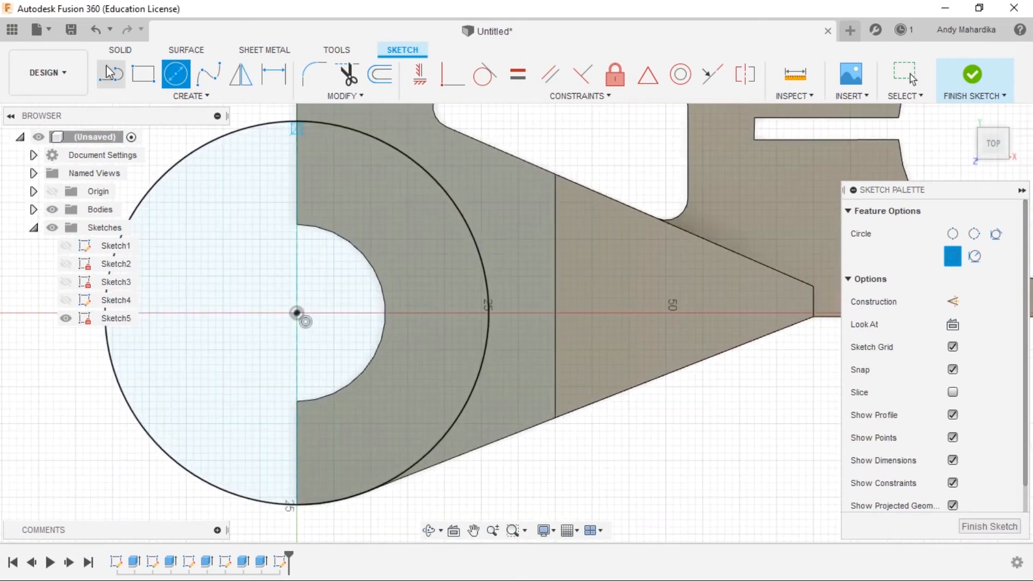
pyautogui.click(436, 202)
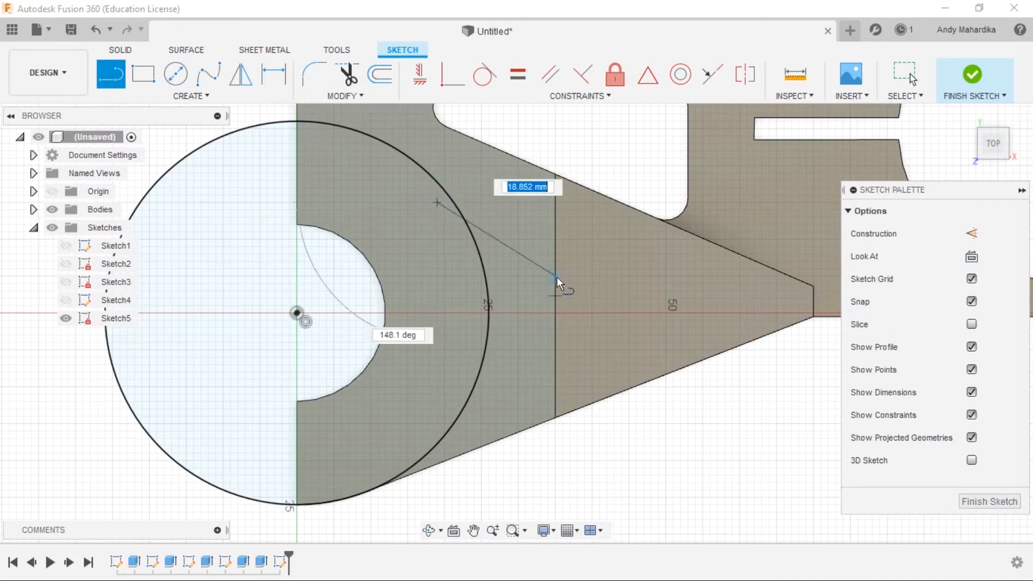
pyautogui.click(630, 284)
pyautogui.click(422, 372)
pyautogui.click(408, 337)
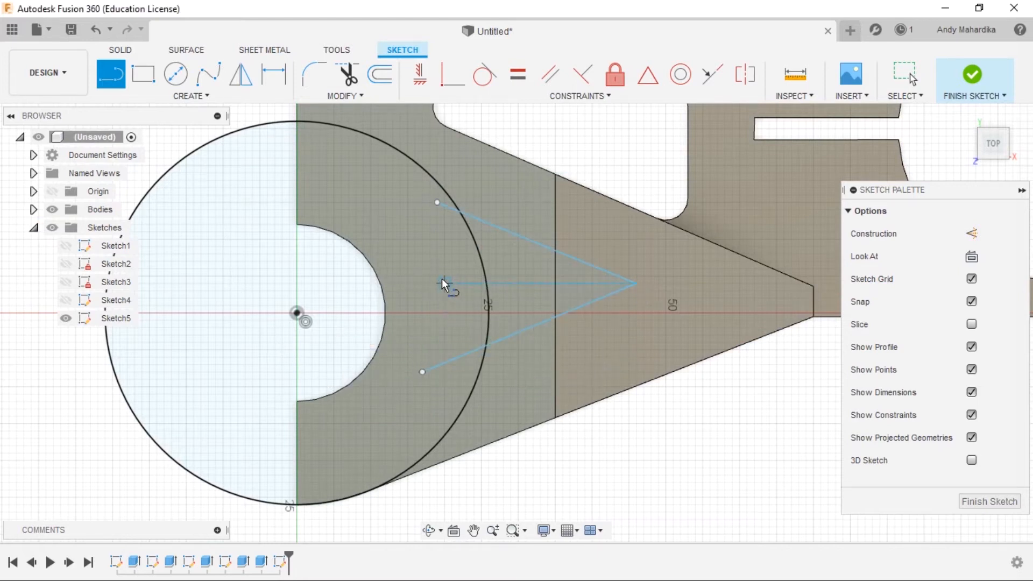
# Step: Trim both overhanging ends of the V-shaped lines back to the circle
pyautogui.press('t')
pyautogui.click(446, 206)
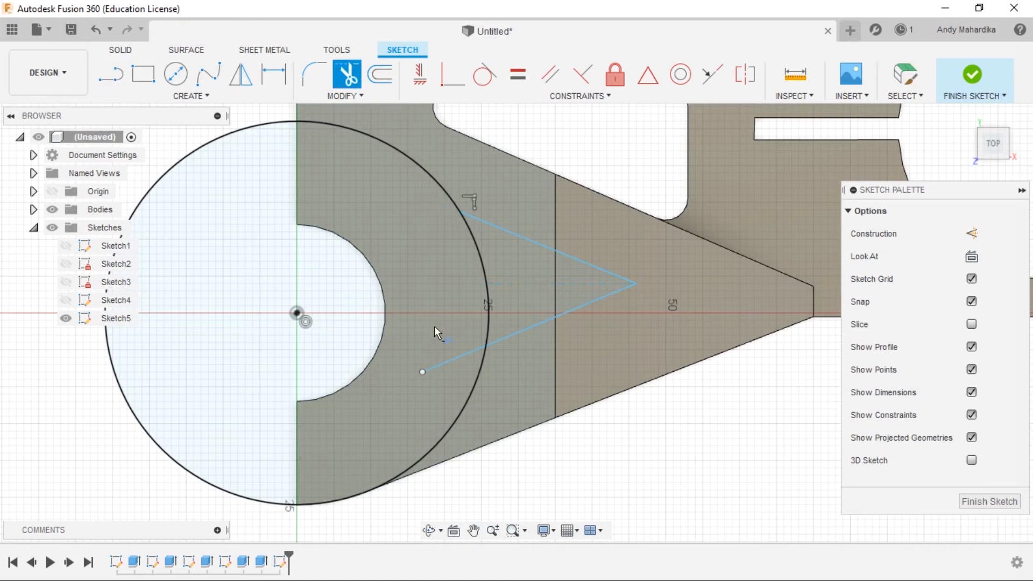
pyautogui.click(447, 368)
# Step: Try an angular dimension between the lower V line and the plate's slanted outer edge, and delete it
pyautogui.press('d')
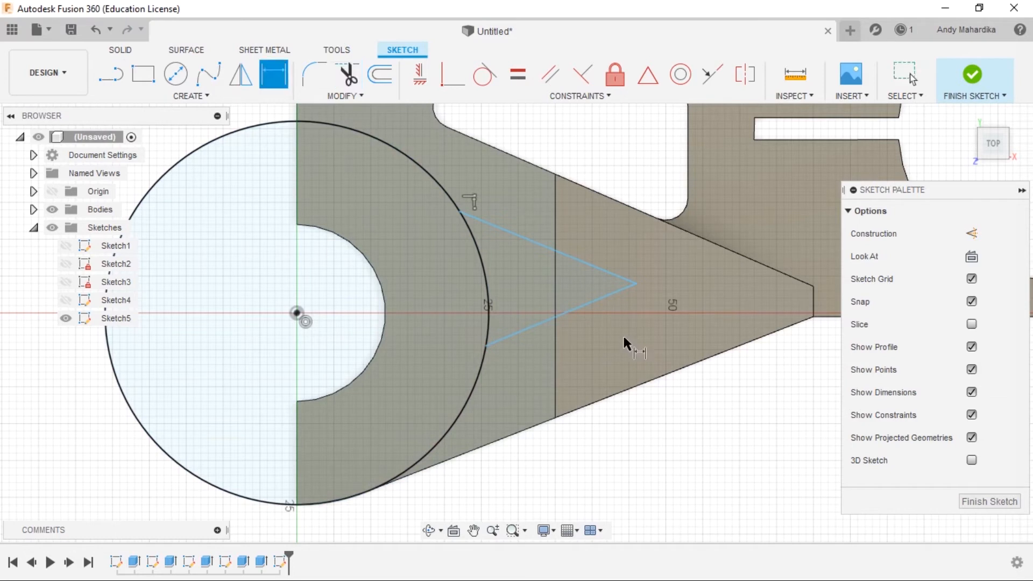
pyautogui.click(588, 308)
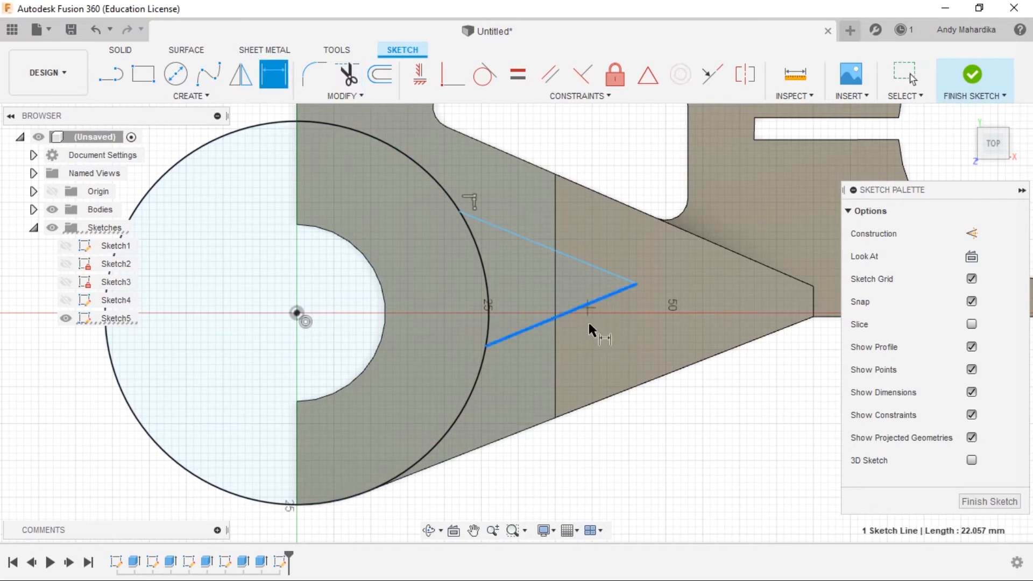
pyautogui.click(525, 431)
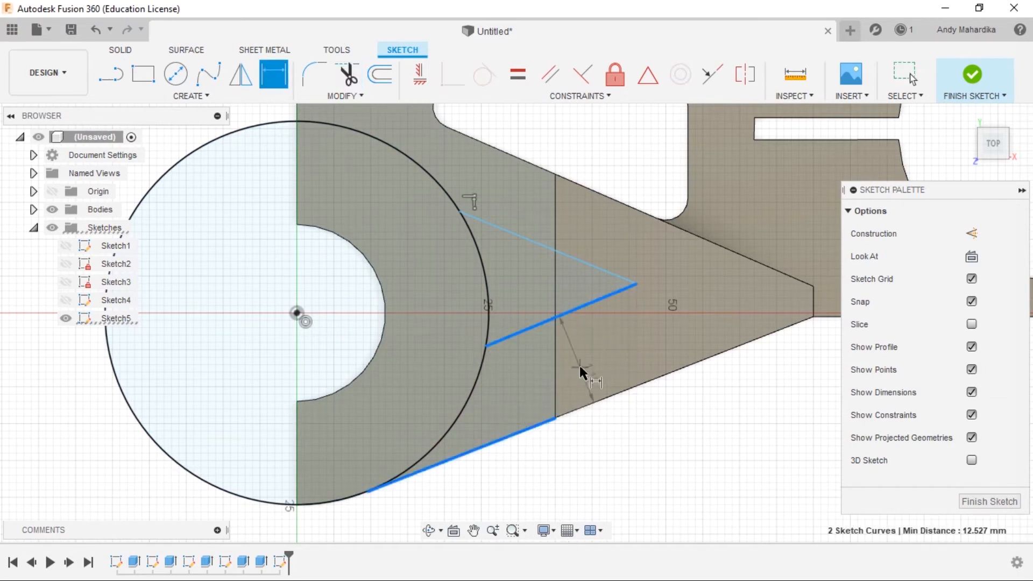
pyautogui.click(519, 391)
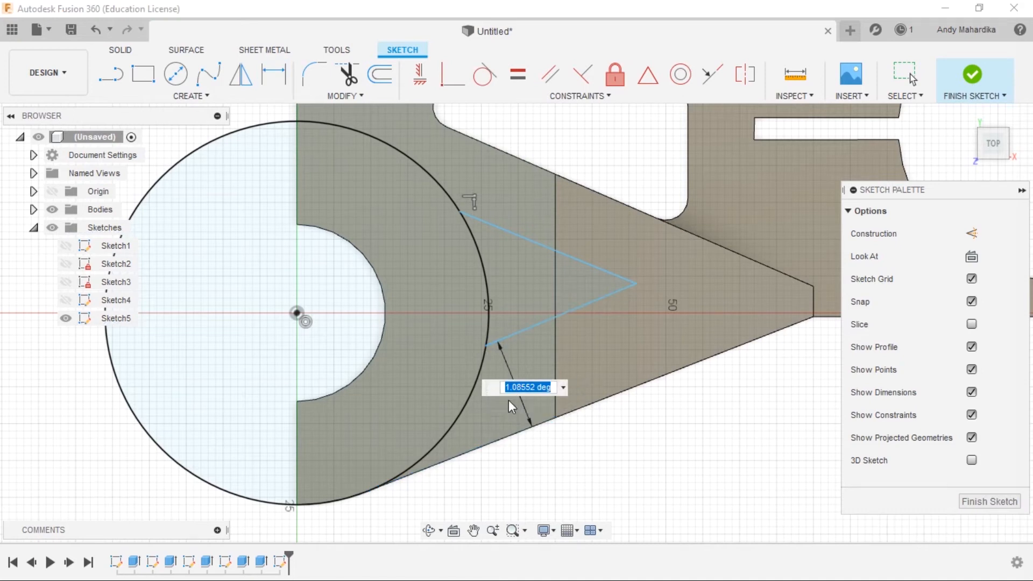
pyautogui.press('Return')
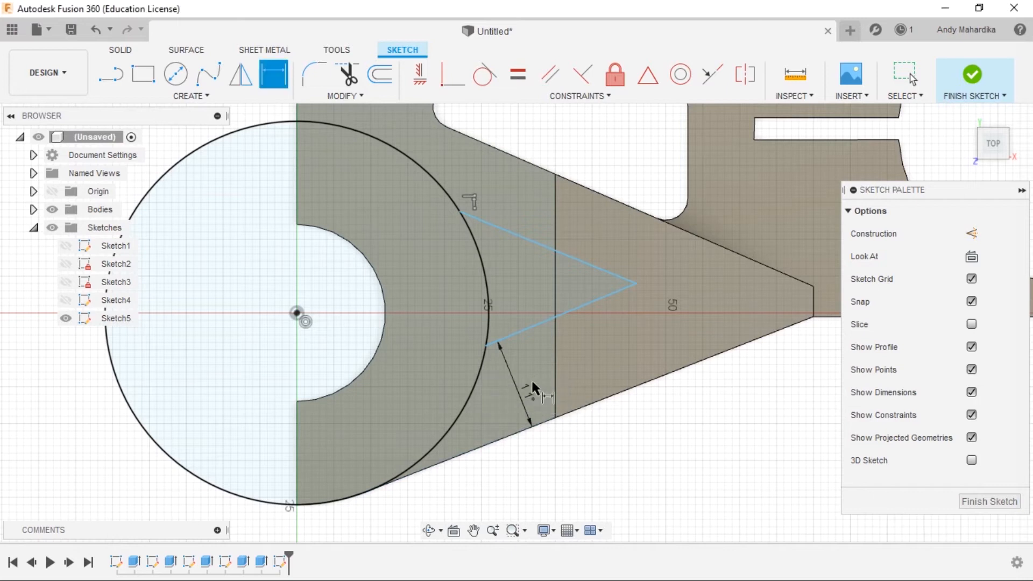
pyautogui.press('Escape')
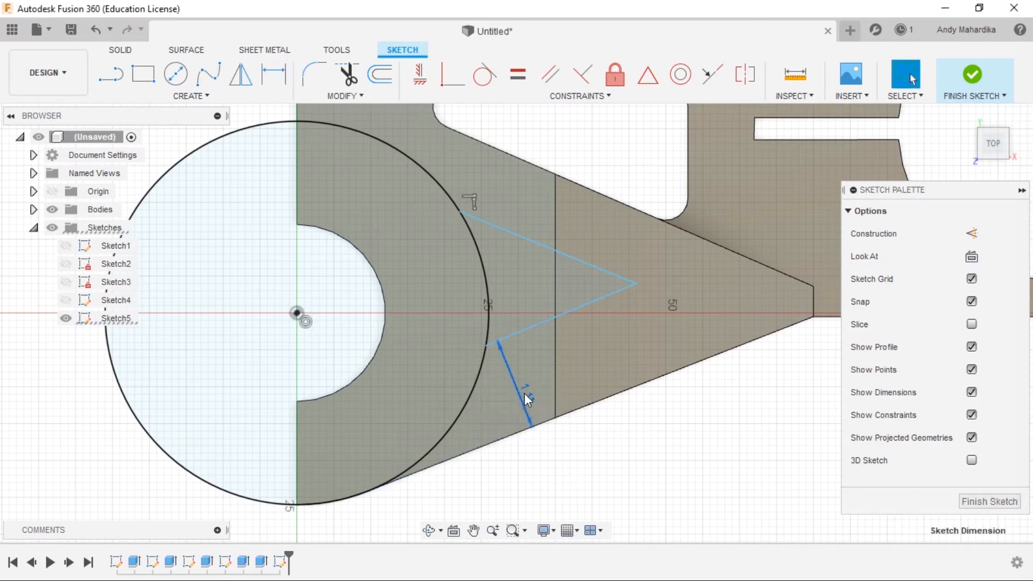
pyautogui.press('Delete')
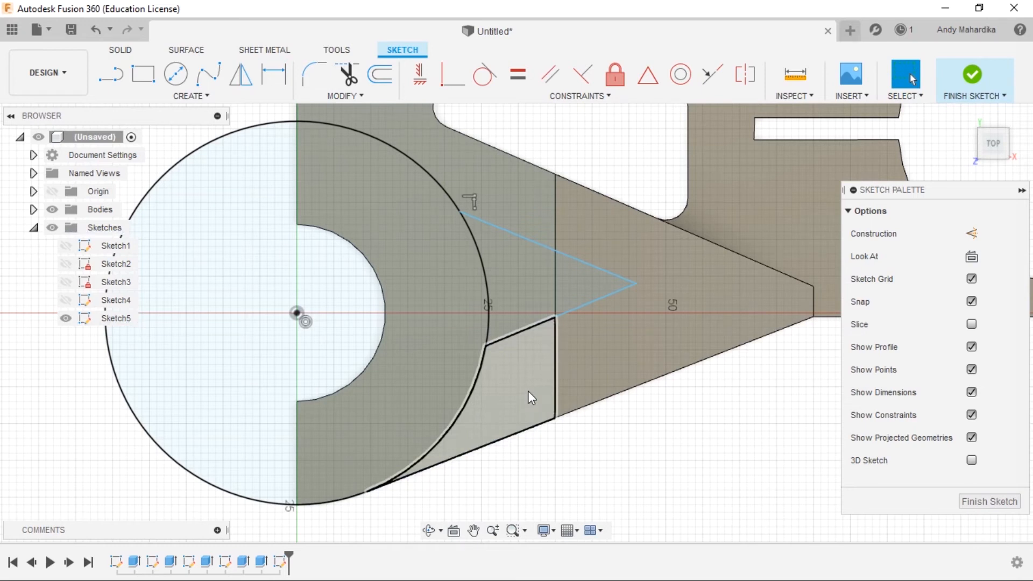
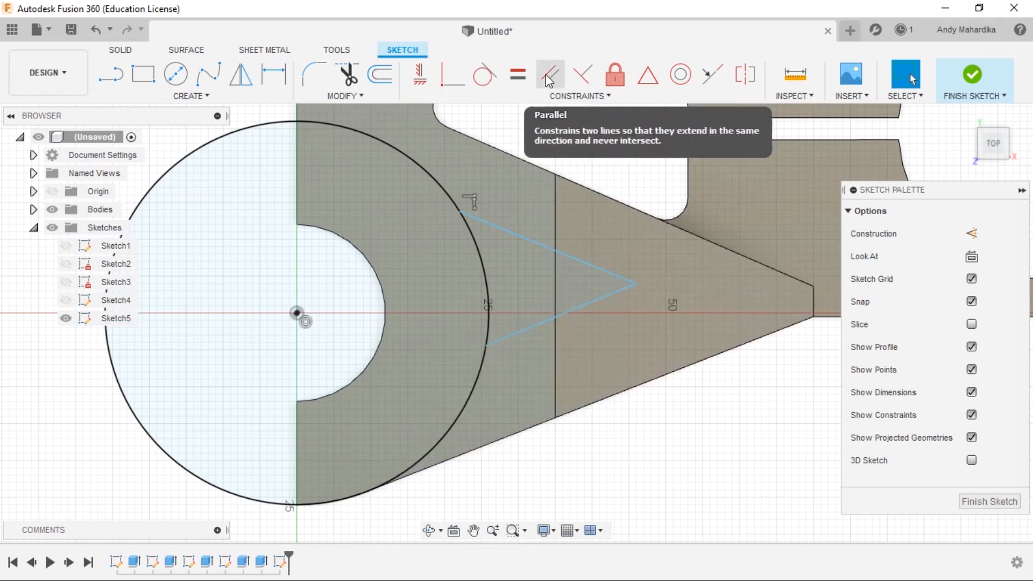
# Step: Constrain the lower V line parallel to the plate's slanted outer edge and the upper one parallel to the triangular opening's slanted edge
pyautogui.click(549, 80)
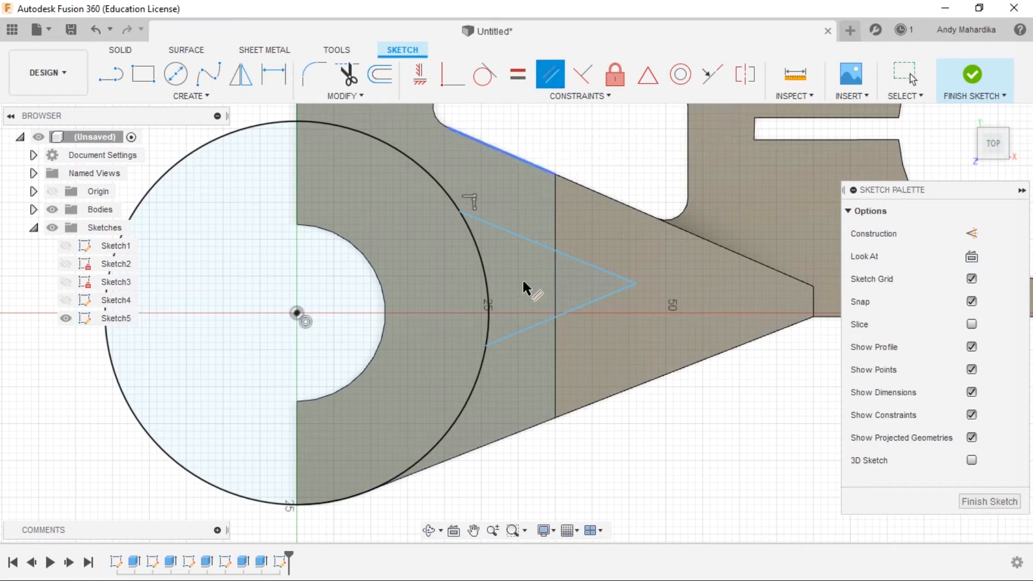
pyautogui.click(525, 337)
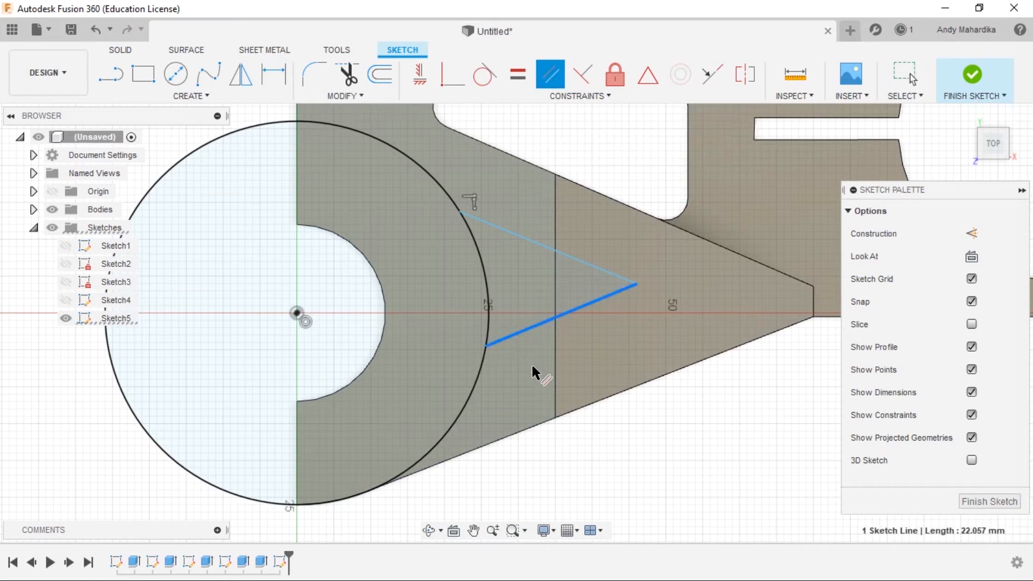
pyautogui.click(516, 439)
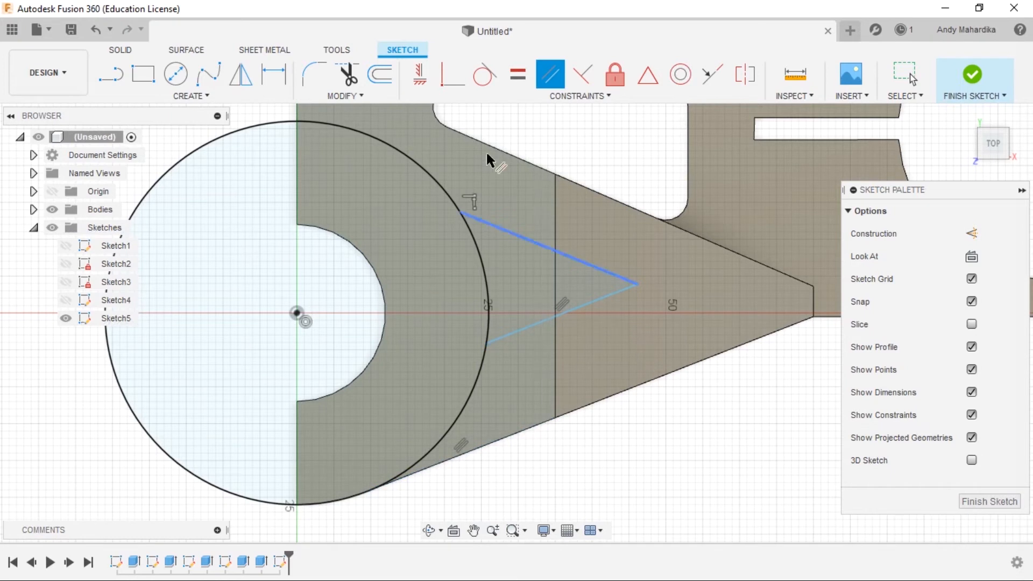
pyautogui.click(525, 239)
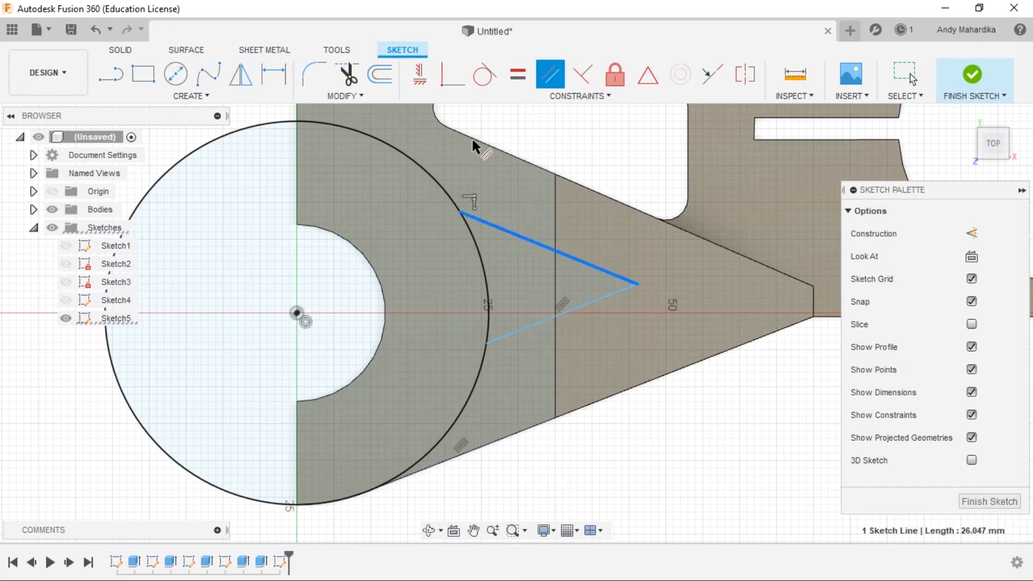
pyautogui.click(504, 156)
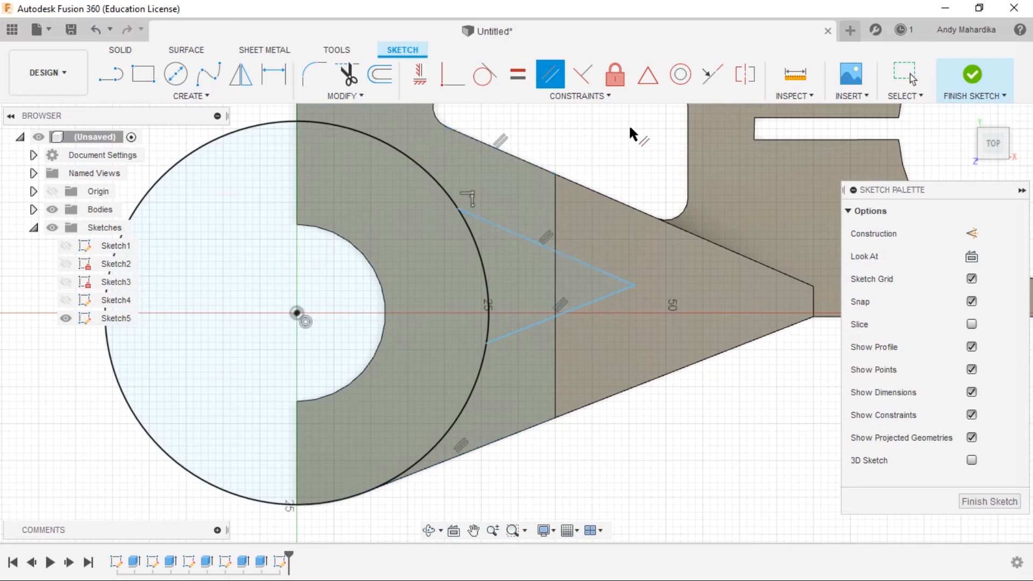
# Step: Dimension the distance between the lower V line and the plate's slanted outer edge as 15 mm
pyautogui.rightClick(615, 143)
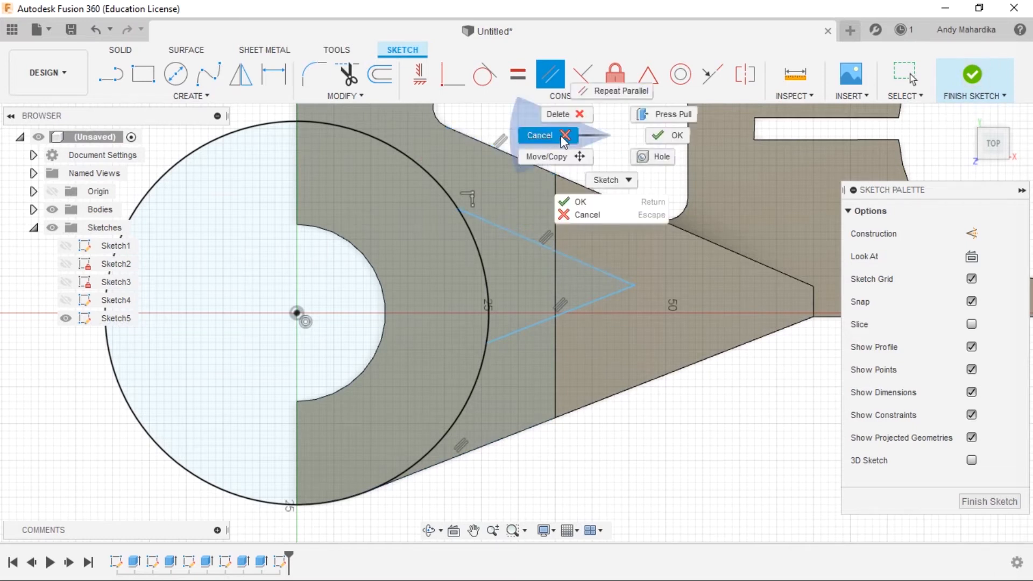
pyautogui.click(679, 136)
pyautogui.press('d')
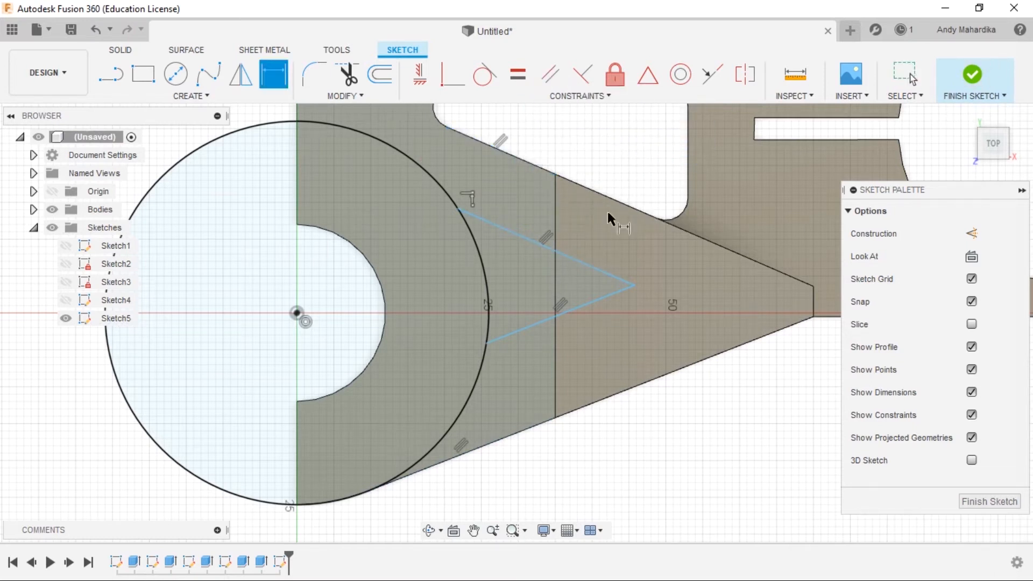
pyautogui.click(536, 329)
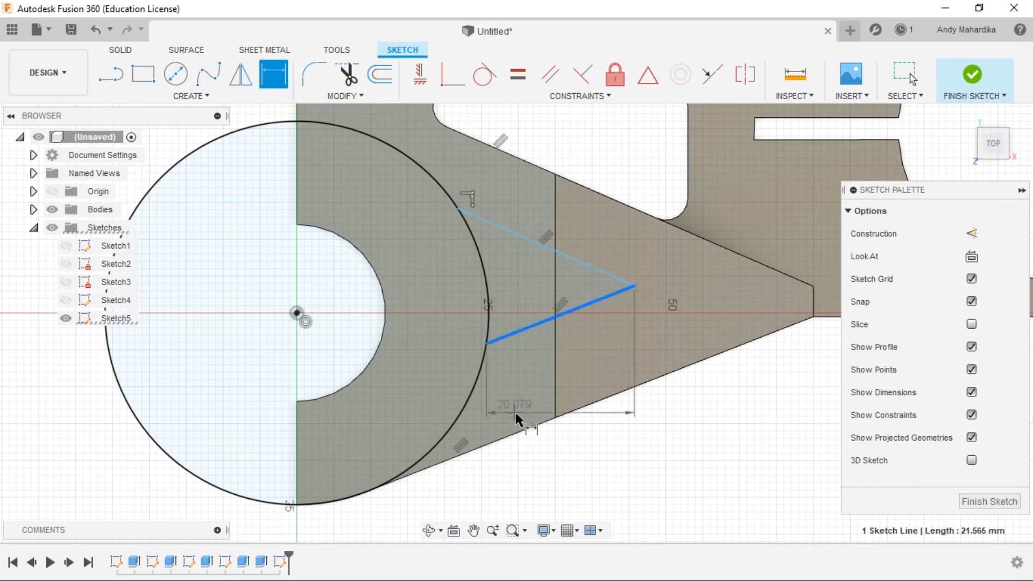
pyautogui.click(527, 428)
pyautogui.click(529, 383)
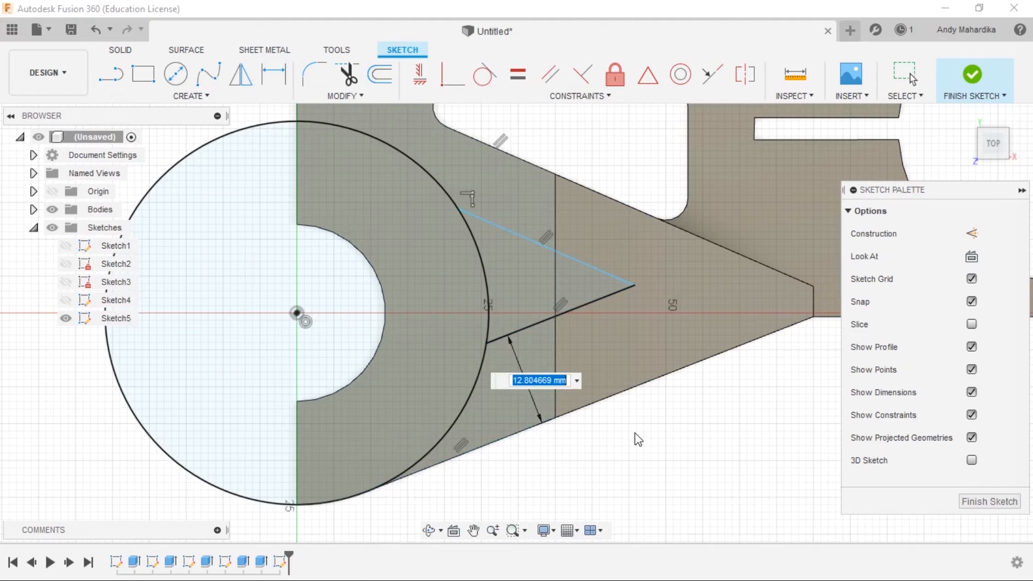
pyautogui.write('15')
pyautogui.press('Return')
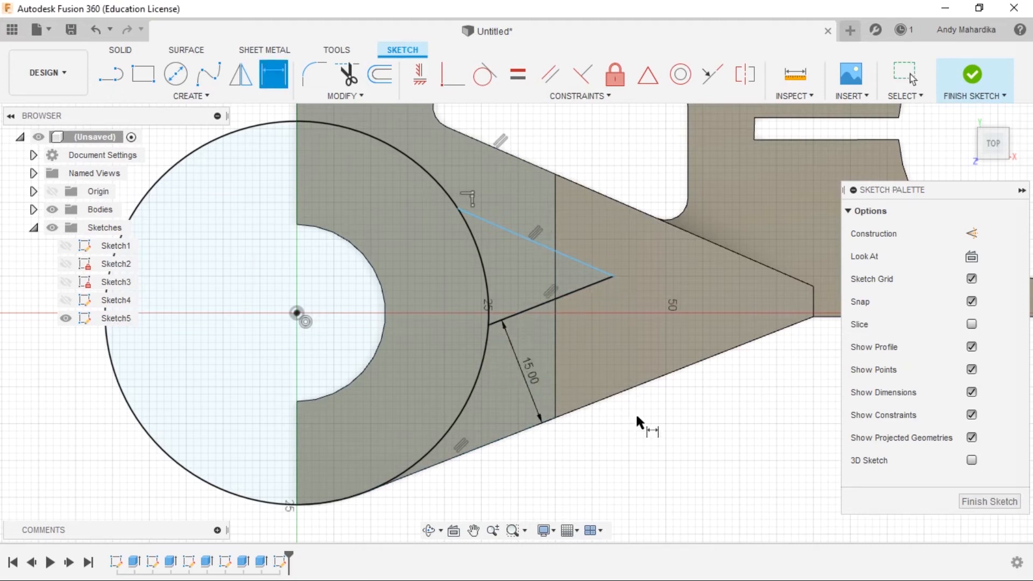
# Step: Dimension the distance between the upper V line and the triangular opening's slanted edge as 10 mm
pyautogui.scroll(-3, 637, 437)
pyautogui.scroll(5, 581, 306)
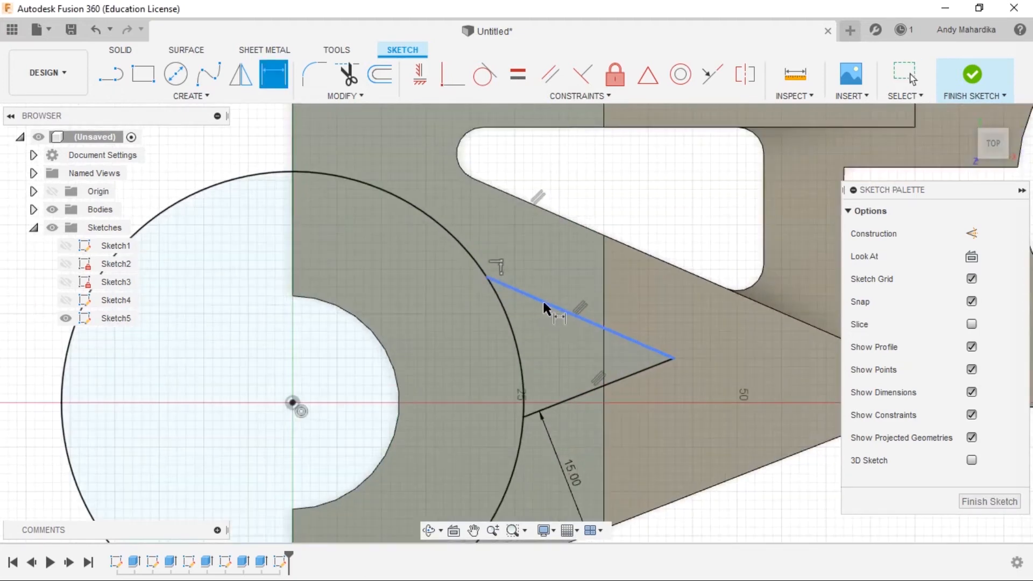
pyautogui.click(549, 304)
pyautogui.click(569, 225)
pyautogui.click(559, 265)
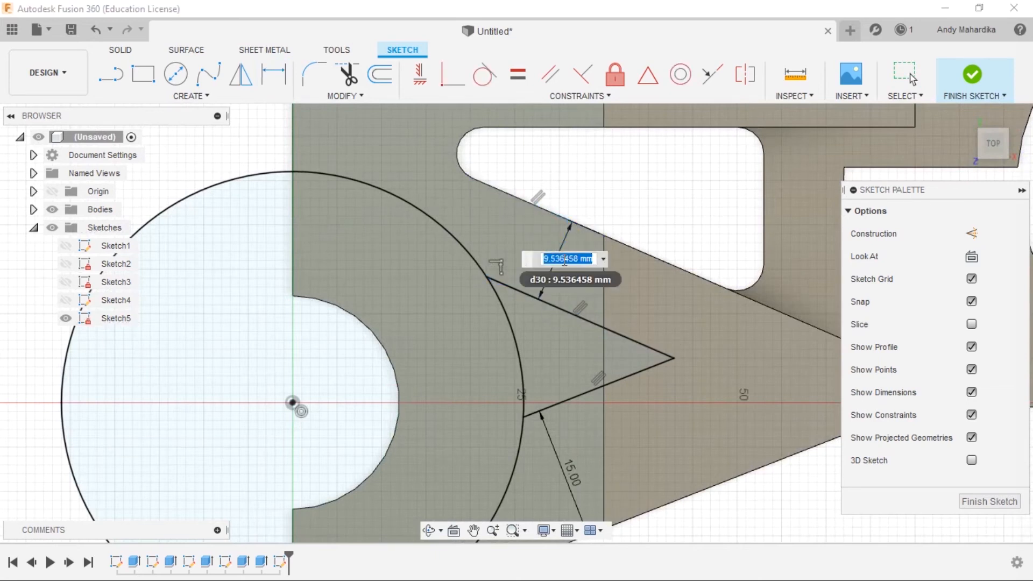
pyautogui.scroll(4, 561, 221)
pyautogui.write('10')
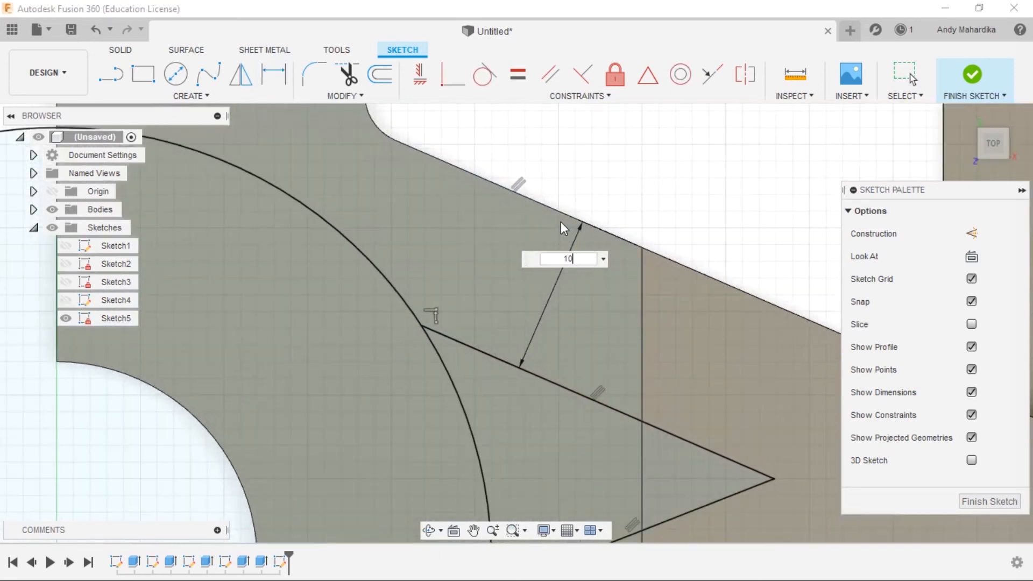
pyautogui.press('Return')
pyautogui.scroll(-5, 471, 327)
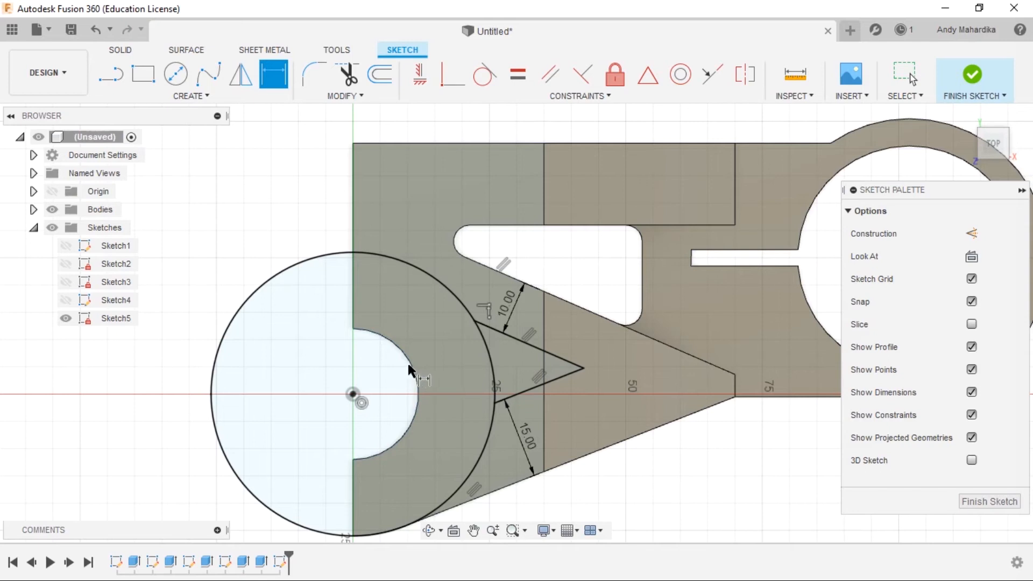
# Step: Delete the coincident constraint that ties the circle to the lower end of the plate's straight vertical edge
pyautogui.rightClick(296, 202)
pyautogui.click(221, 194)
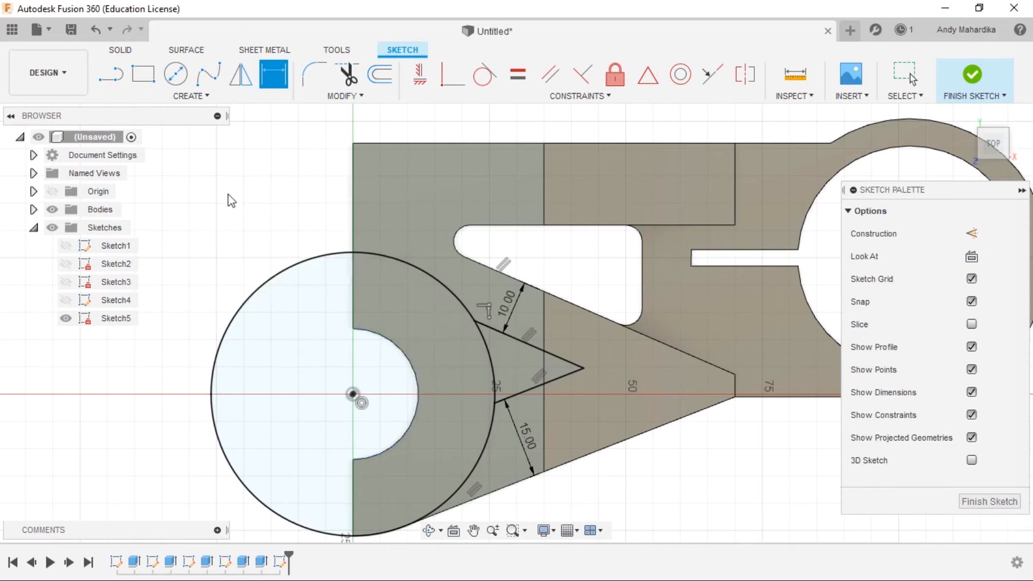
pyautogui.click(478, 443)
pyautogui.scroll(5, 408, 451)
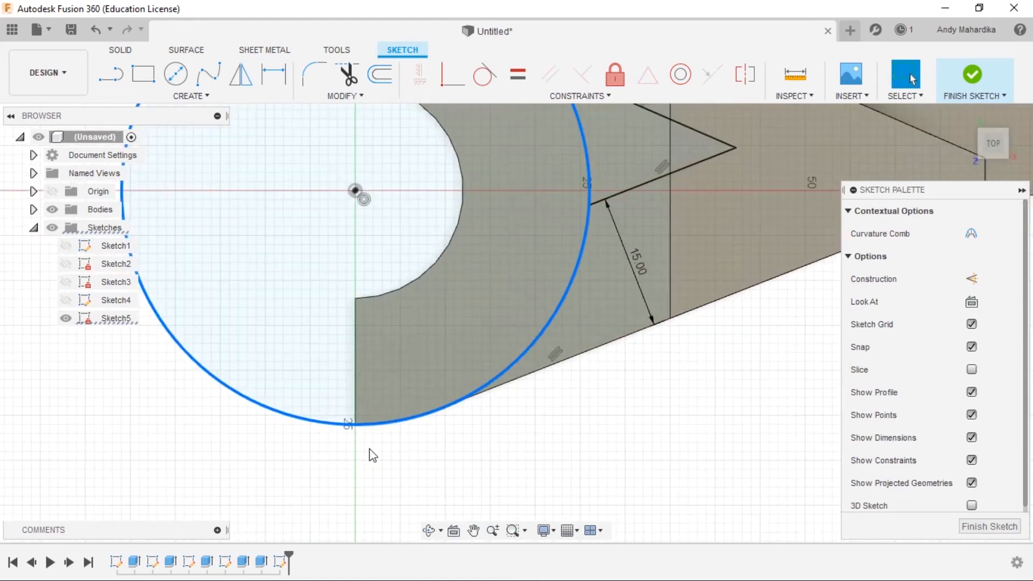
pyautogui.scroll(5, 336, 428)
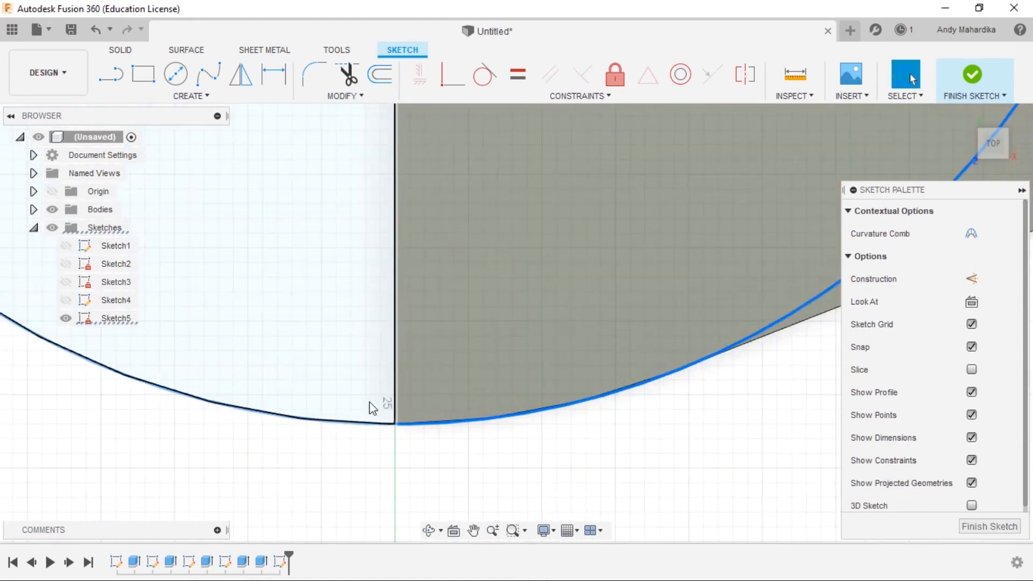
pyautogui.click(395, 423)
pyautogui.scroll(-5, 406, 307)
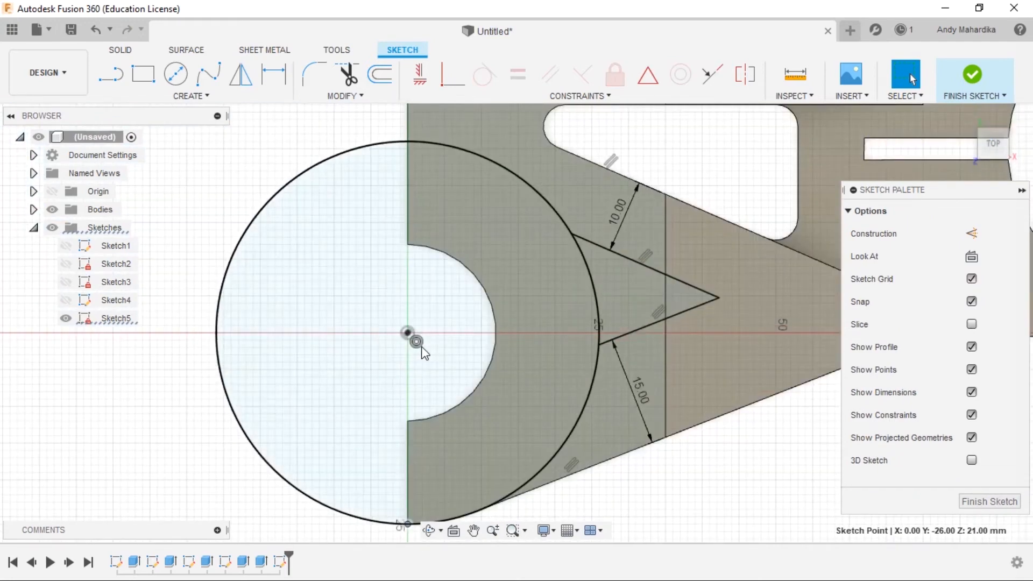
pyautogui.click(417, 343)
pyautogui.click(285, 194)
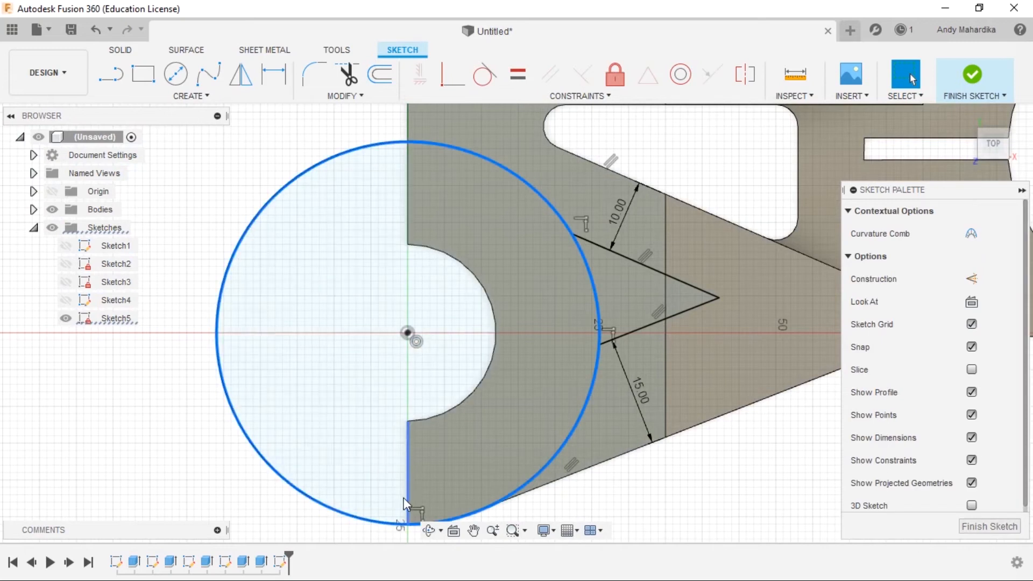
pyautogui.scroll(1, 409, 492)
pyautogui.press('Escape')
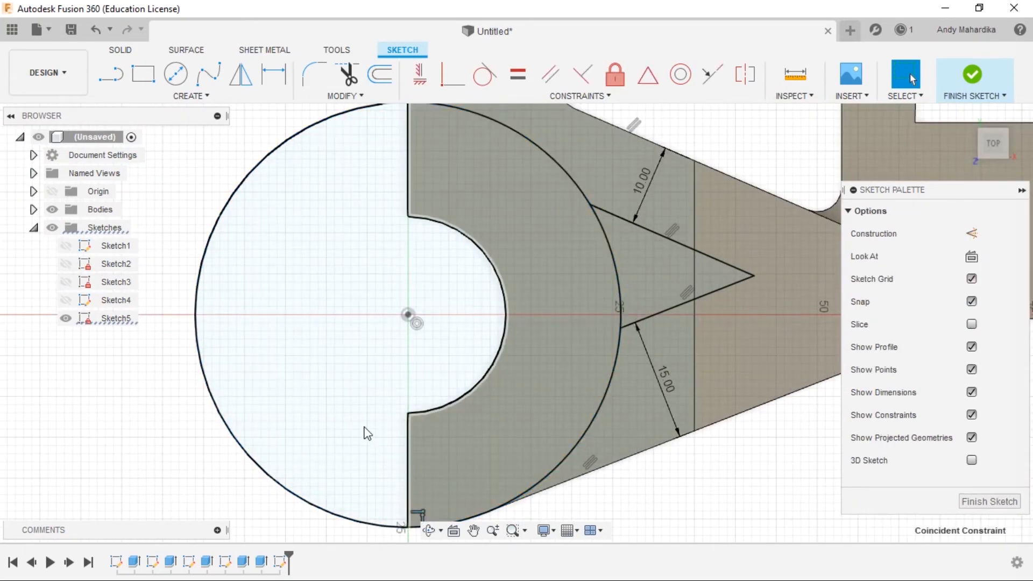
pyautogui.click(410, 472)
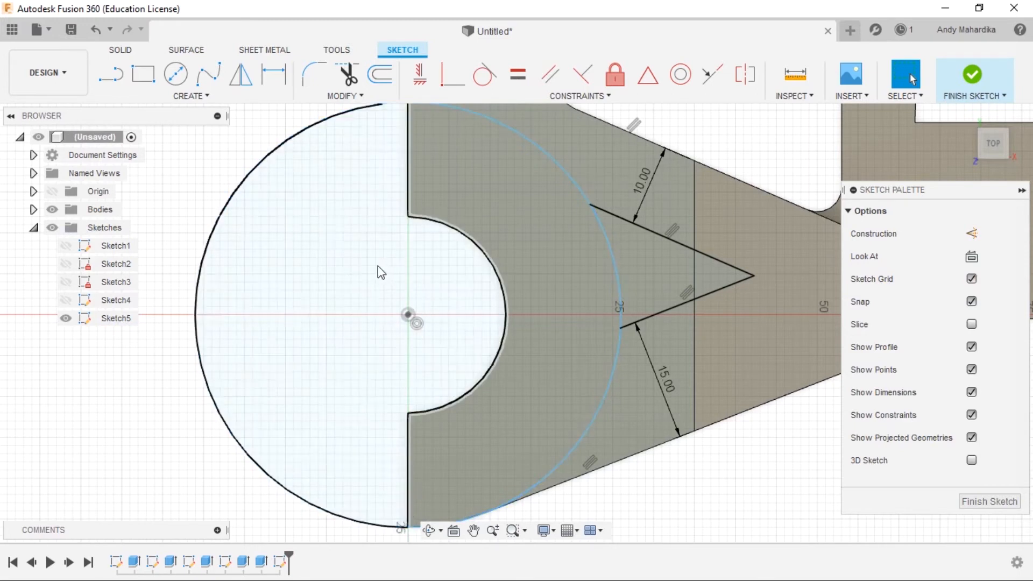
# Step: Dimension the circle's diameter as 50 mm
pyautogui.scroll(-3, 353, 177)
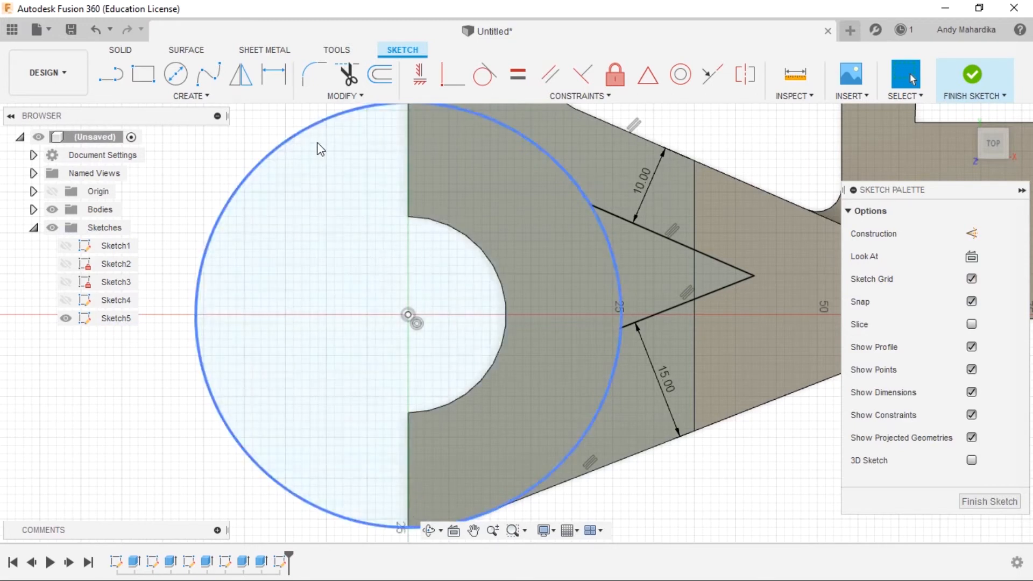
pyautogui.scroll(1, 357, 214)
pyautogui.press('d')
pyautogui.click(492, 346)
pyautogui.click(549, 420)
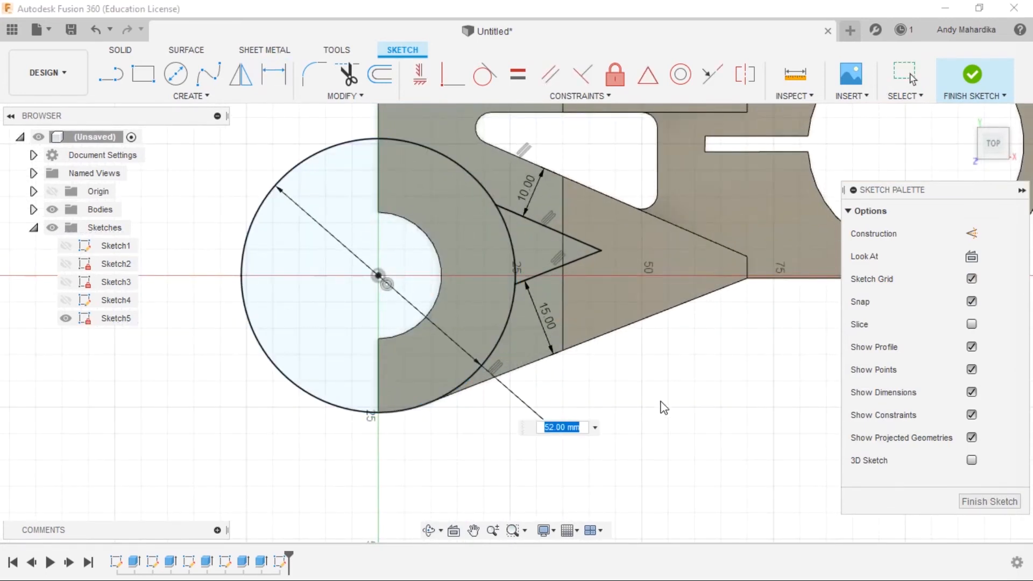
pyautogui.write('50')
pyautogui.press('Return')
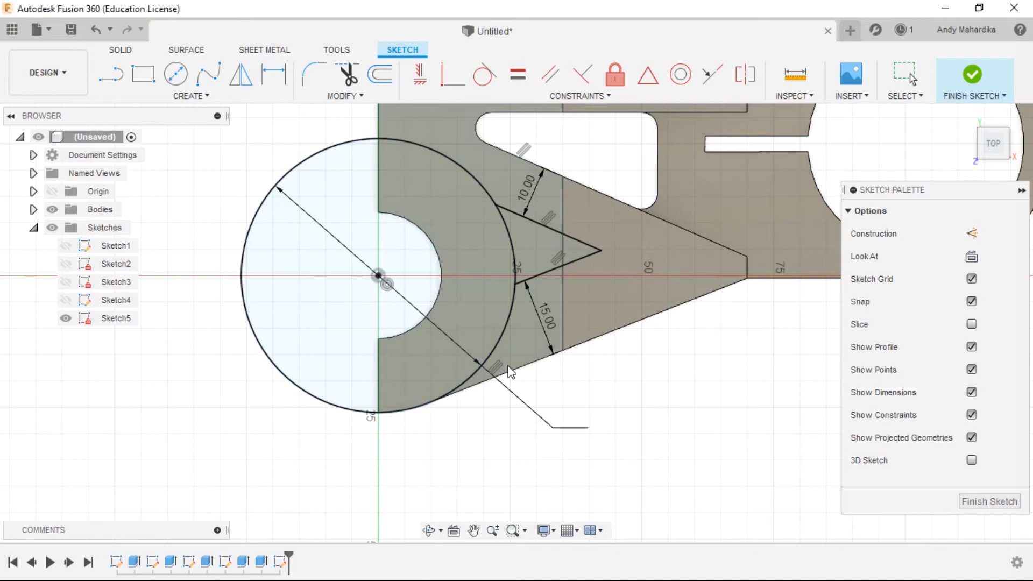
pyautogui.scroll(3, 473, 392)
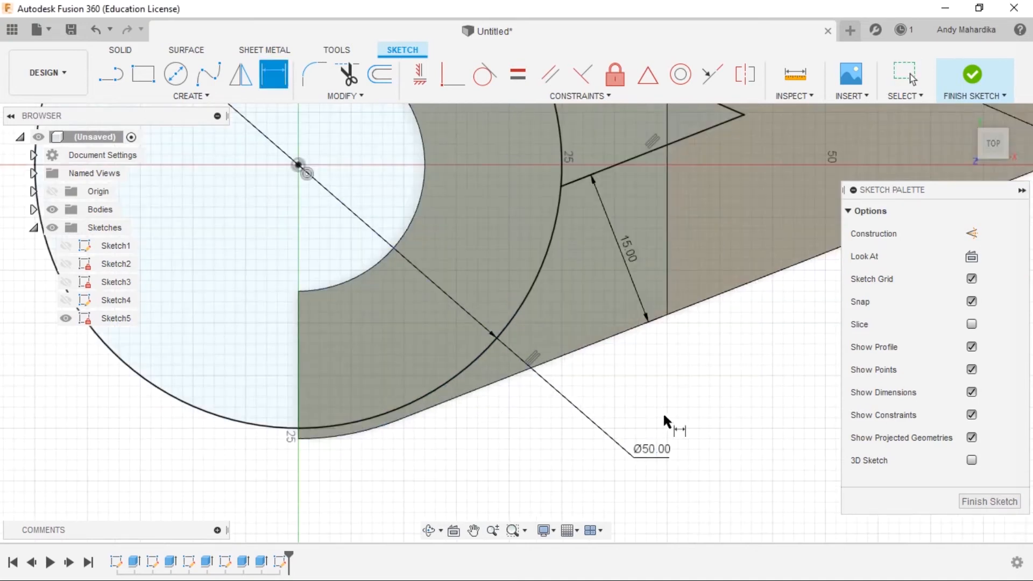
# Step: Set the circle's diameter to 45 mm and finish the sketch
pyautogui.doubleClick(652, 449)
pyautogui.write('45')
pyautogui.press('Return')
pyautogui.scroll(-5, 657, 396)
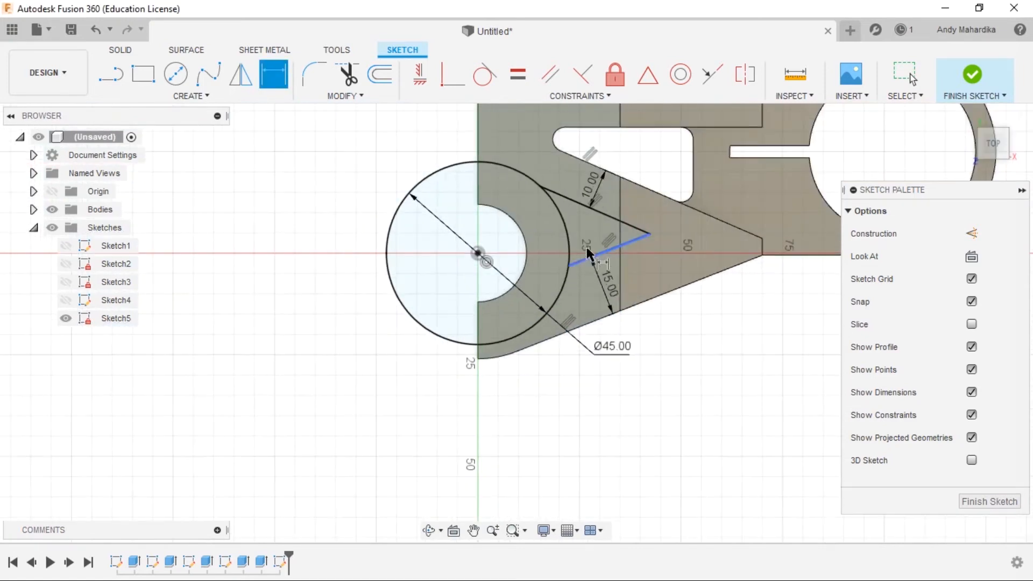
pyautogui.scroll(2, 607, 243)
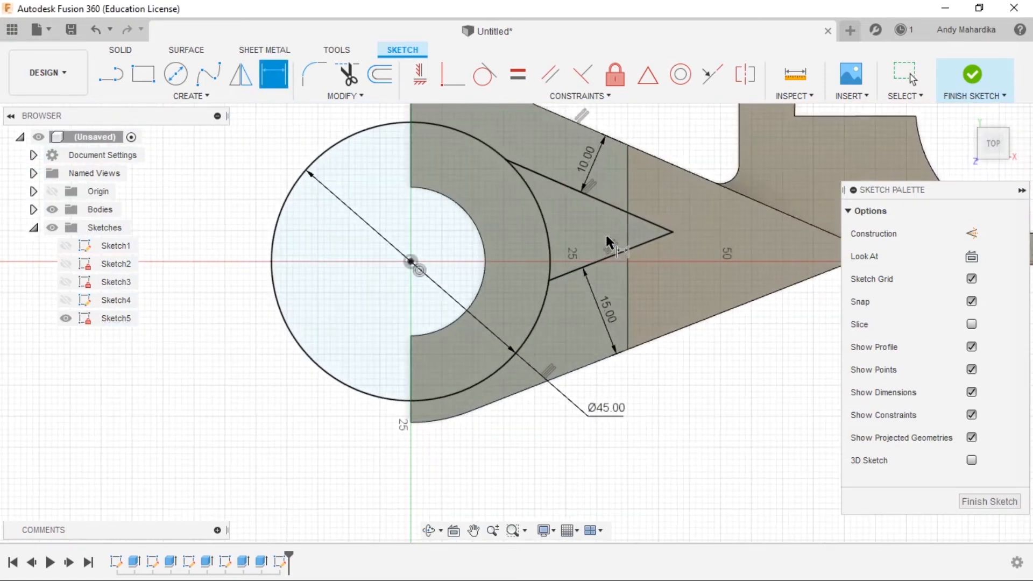
pyautogui.click(970, 80)
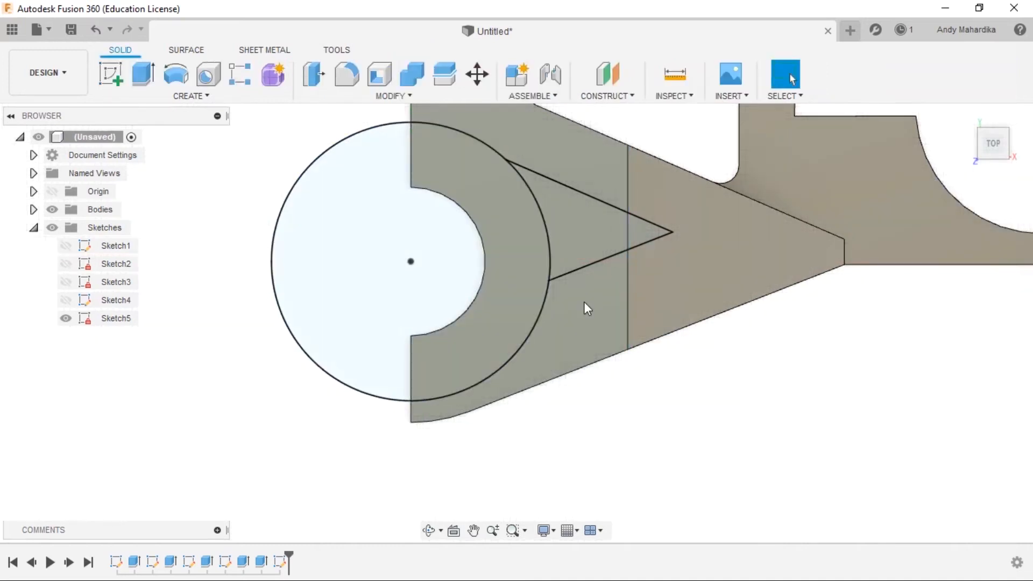
# Step: Reopen the circle-and-V sketch and trim the circle down to the arc joining the two V line ends
pyautogui.rightClick(549, 254)
pyautogui.click(536, 336)
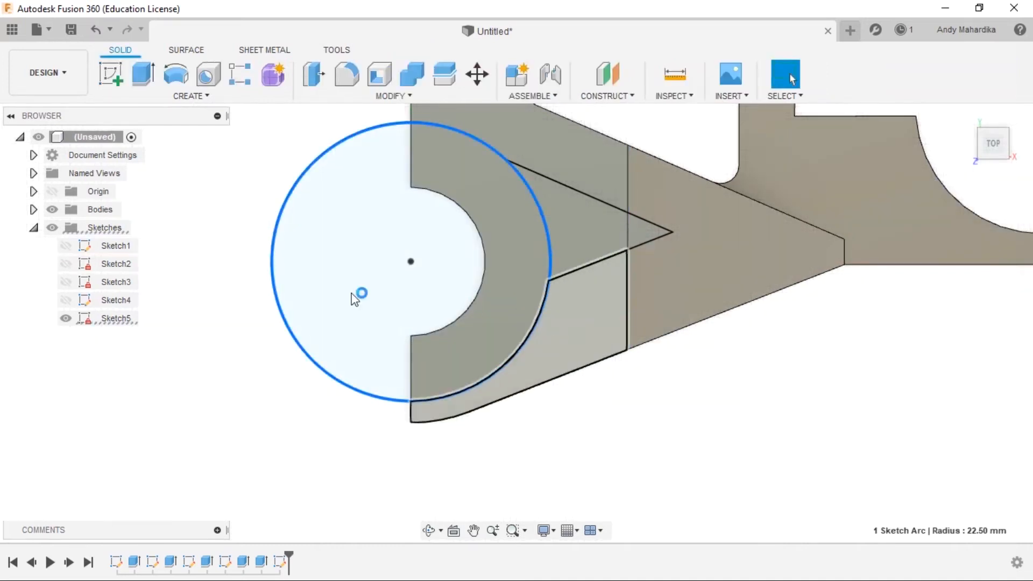
pyautogui.click(348, 74)
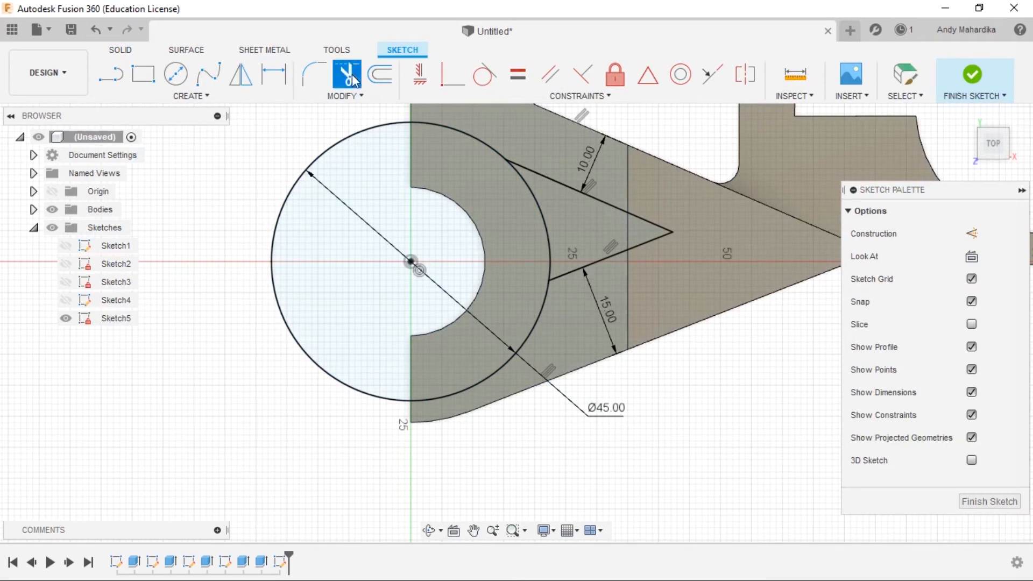
pyautogui.click(434, 124)
pyautogui.click(541, 302)
pyautogui.click(369, 384)
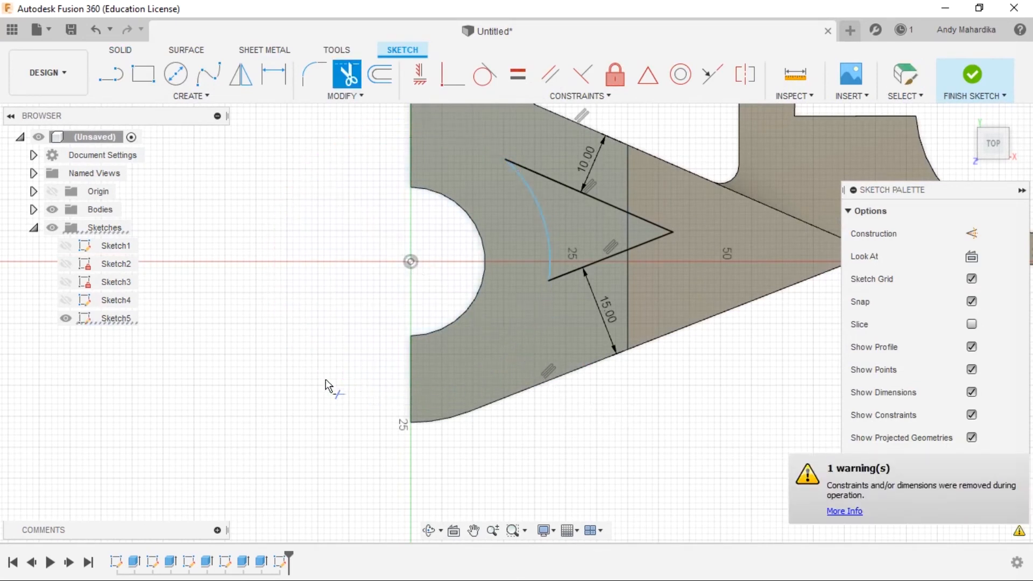
# Step: Fillet the corner between the arc and the upper V line with a 3 mm radius
pyautogui.scroll(-3, 419, 262)
pyautogui.scroll(5, 537, 176)
pyautogui.scroll(2, 484, 215)
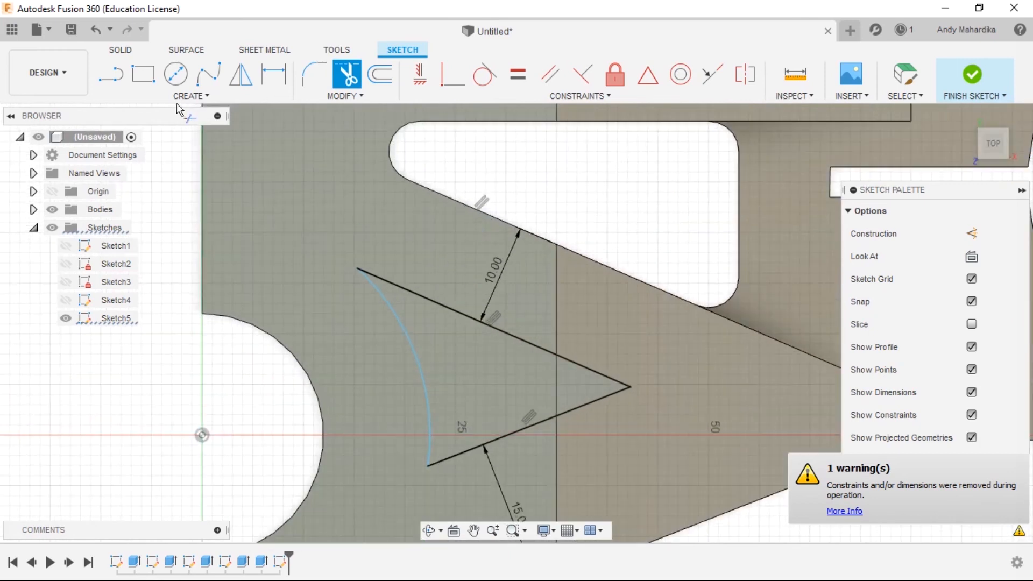
pyautogui.click(310, 74)
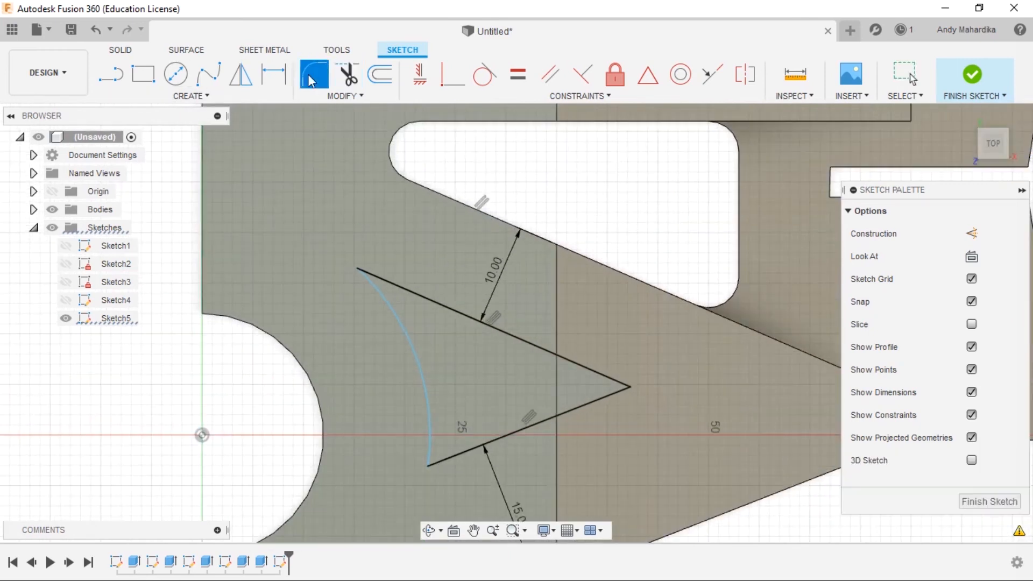
pyautogui.click(359, 268)
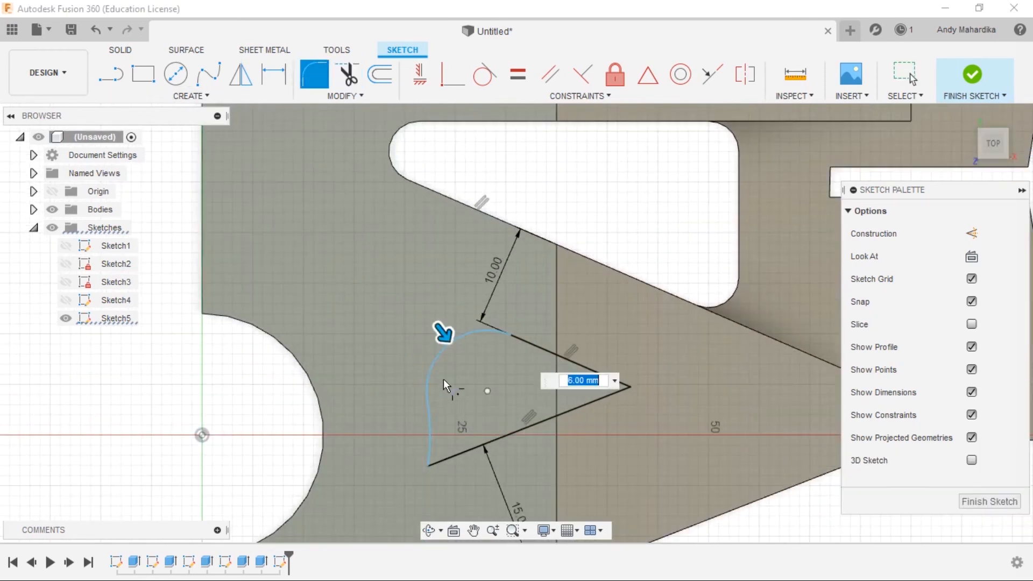
pyautogui.scroll(1, 554, 392)
pyautogui.write('3')
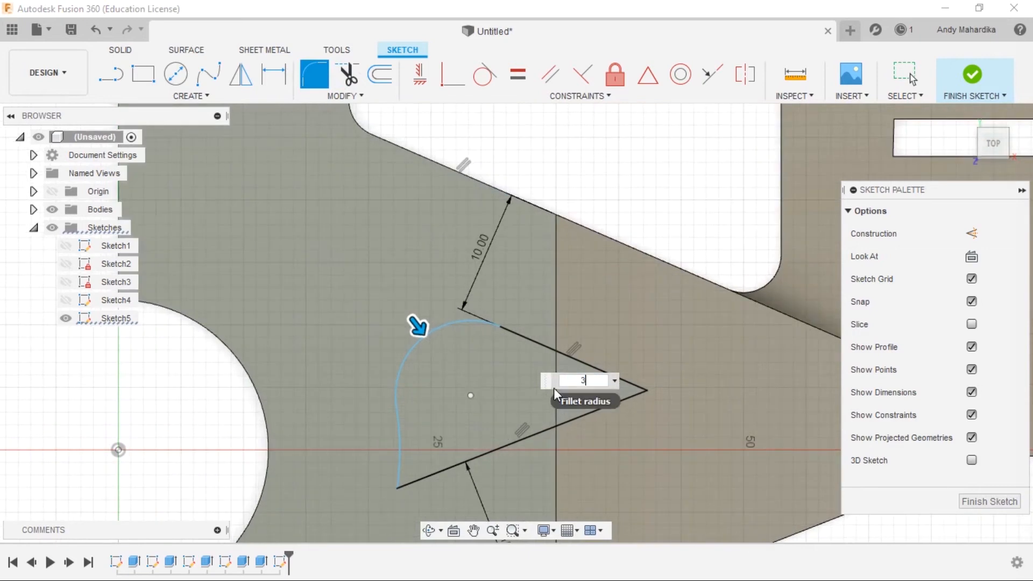
pyautogui.press('Return')
# Step: Fillet the profile's lower arc corner and the V's tip with a 3 mm radius, and finish the sketch
pyautogui.click(402, 486)
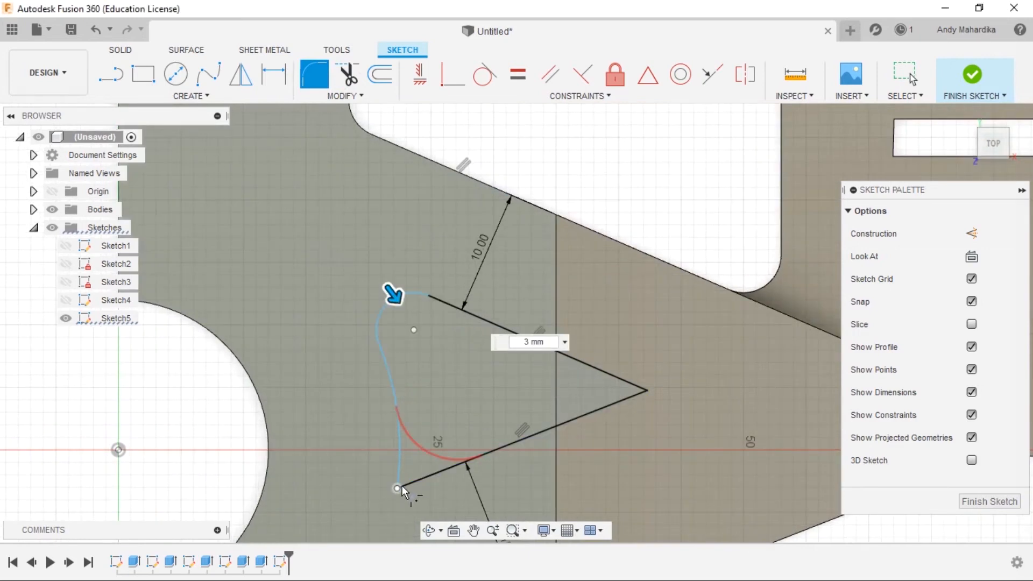
pyautogui.press('Return')
pyautogui.click(647, 392)
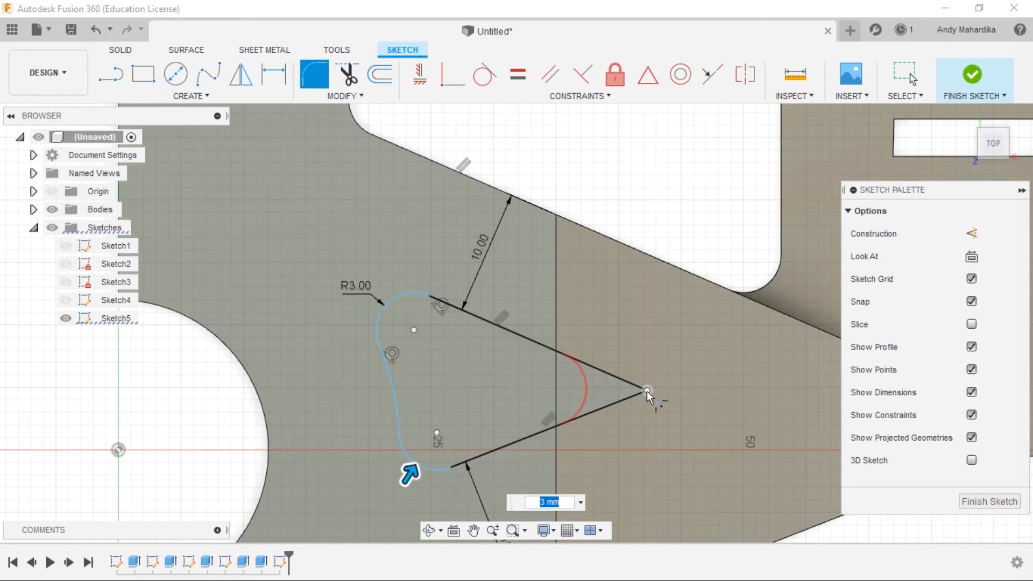
pyautogui.press('Return')
pyautogui.scroll(-5, 498, 334)
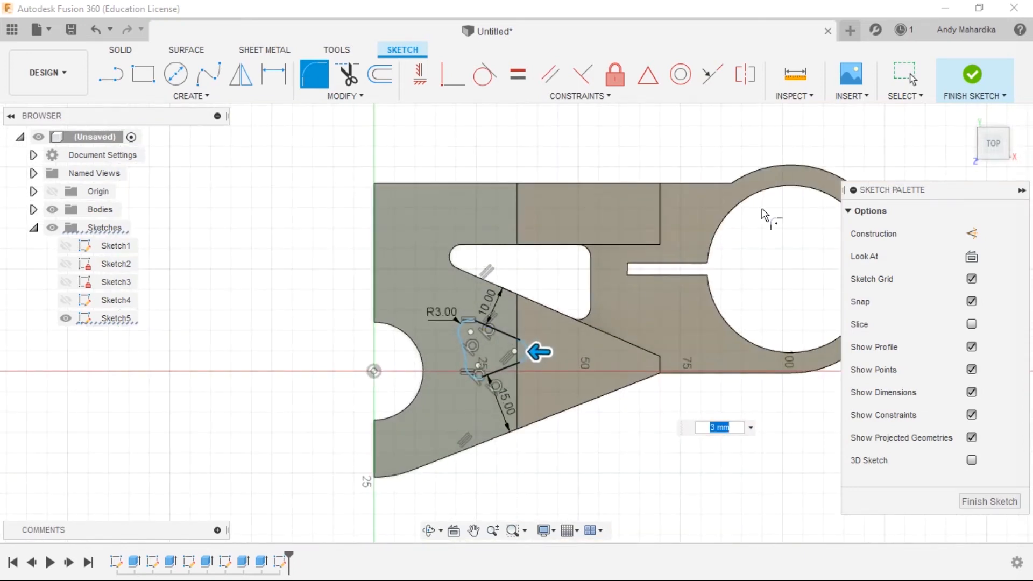
pyautogui.click(953, 79)
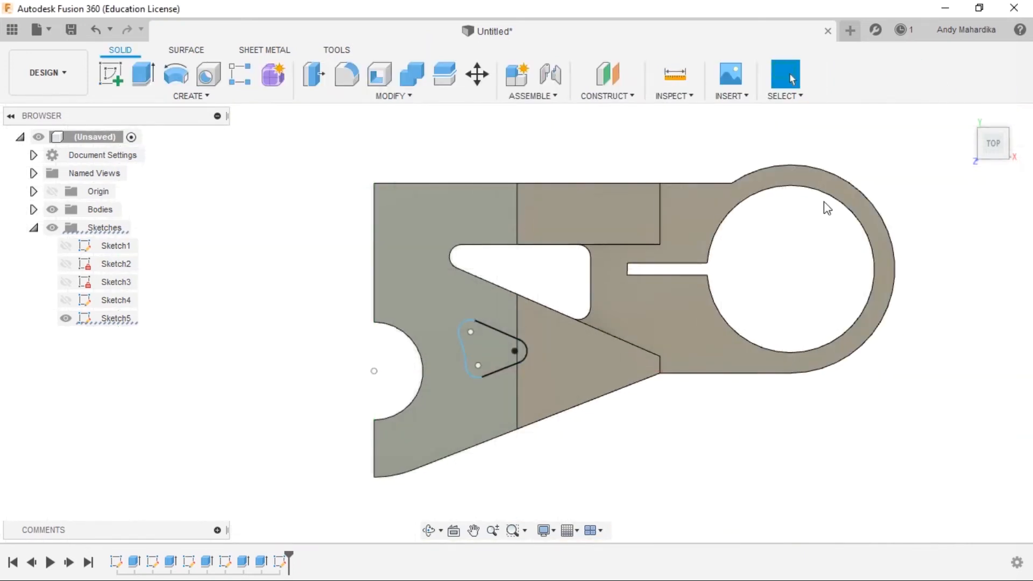
# Step: Try to extrude both parts of the rounded three-cornered profile 3 mm outward as a join, and undo the extrusion
pyautogui.scroll(5, 538, 339)
pyautogui.moveTo(505, 334)
pyautogui.keyDown('shift'); pyautogui.mouseDown(button='middle')
pyautogui.moveTo(498, 277)
pyautogui.moveTo(466, 242)
pyautogui.mouseUp(button='middle'); pyautogui.keyUp('shift')
pyautogui.click(143, 74)
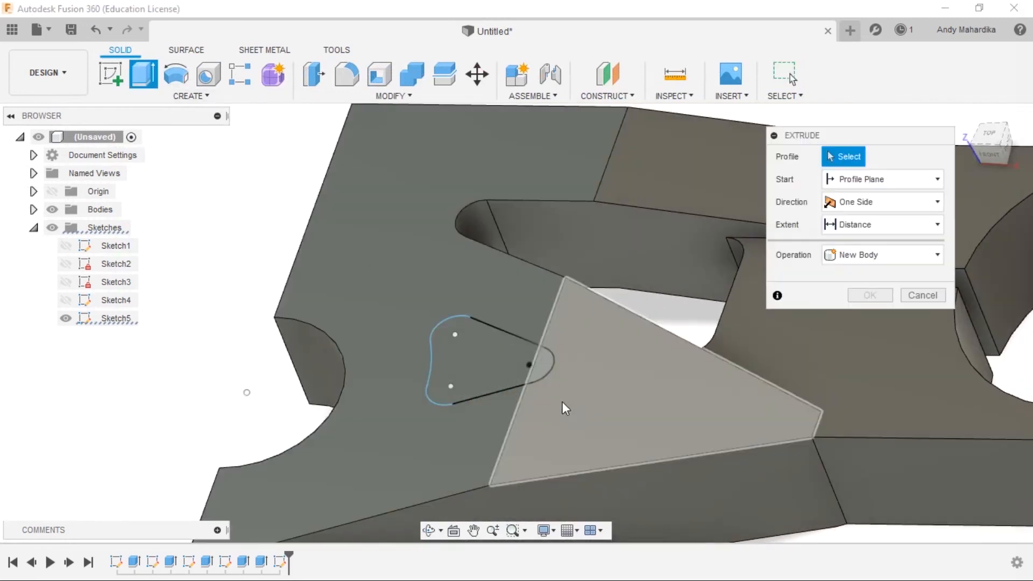
pyautogui.click(502, 358)
pyautogui.click(542, 358)
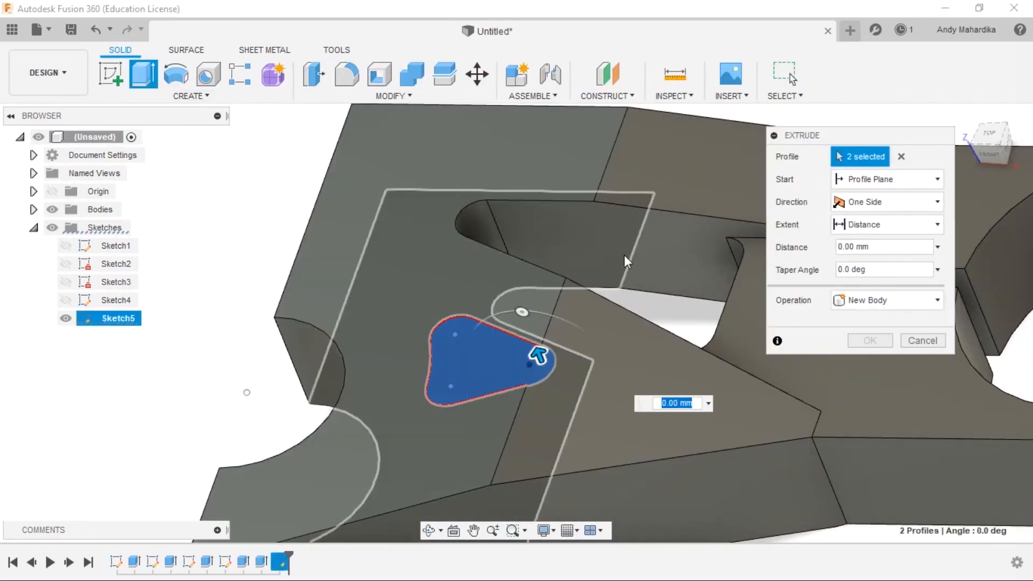
pyautogui.moveTo(539, 356); pyautogui.dragTo(560, 385)
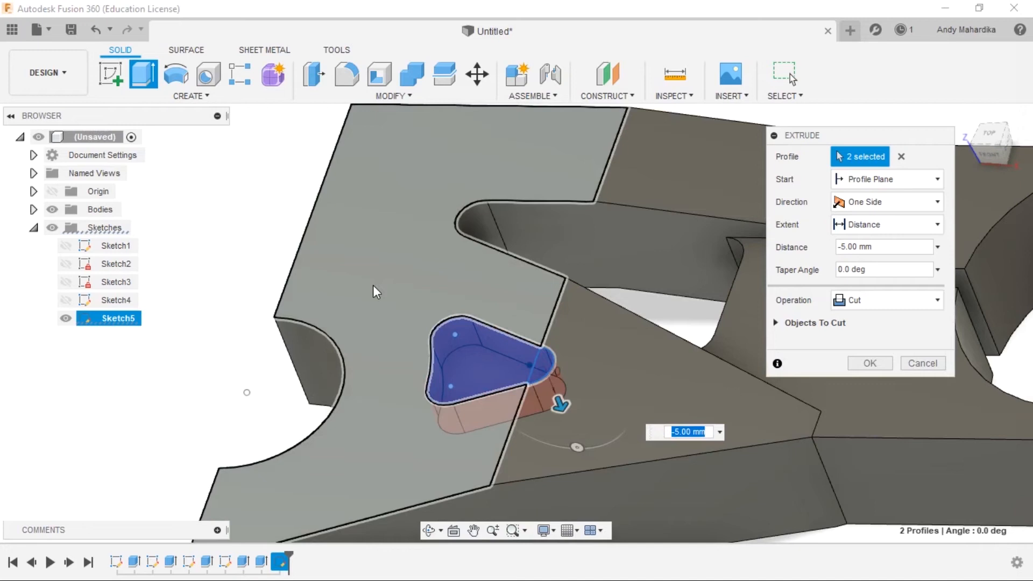
pyautogui.write('3')
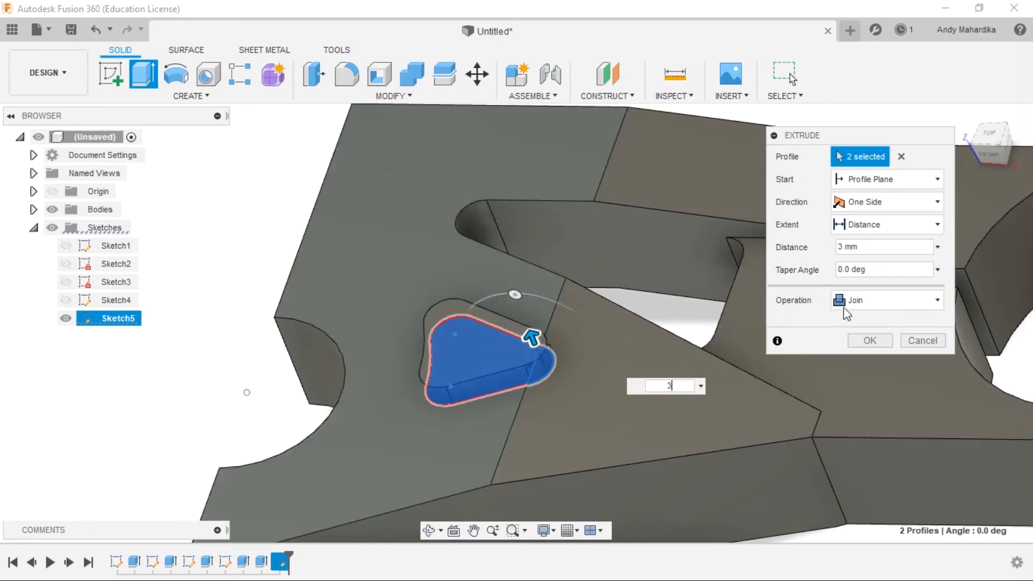
pyautogui.click(869, 341)
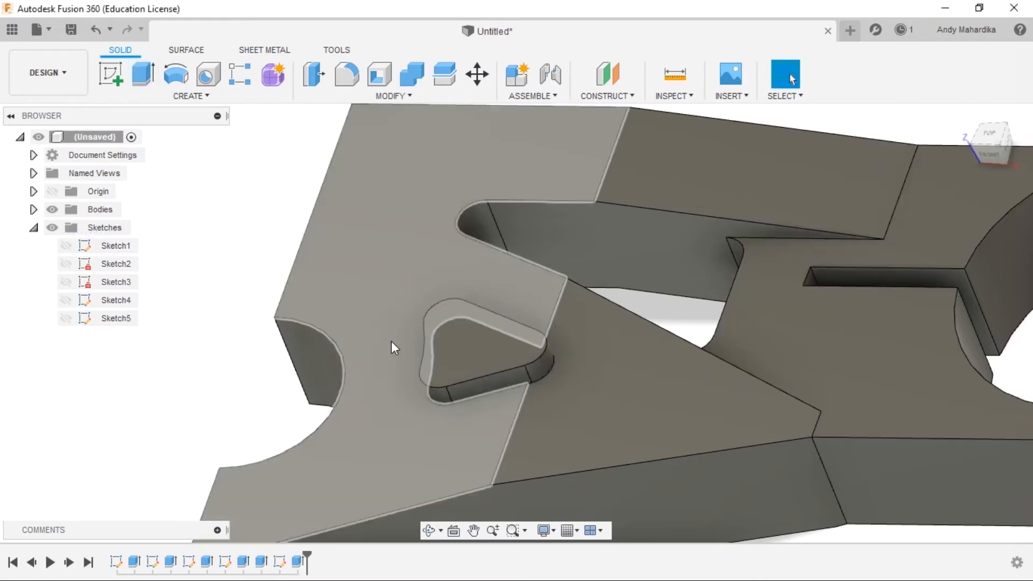
pyautogui.hotkey('ctrl', 'z')
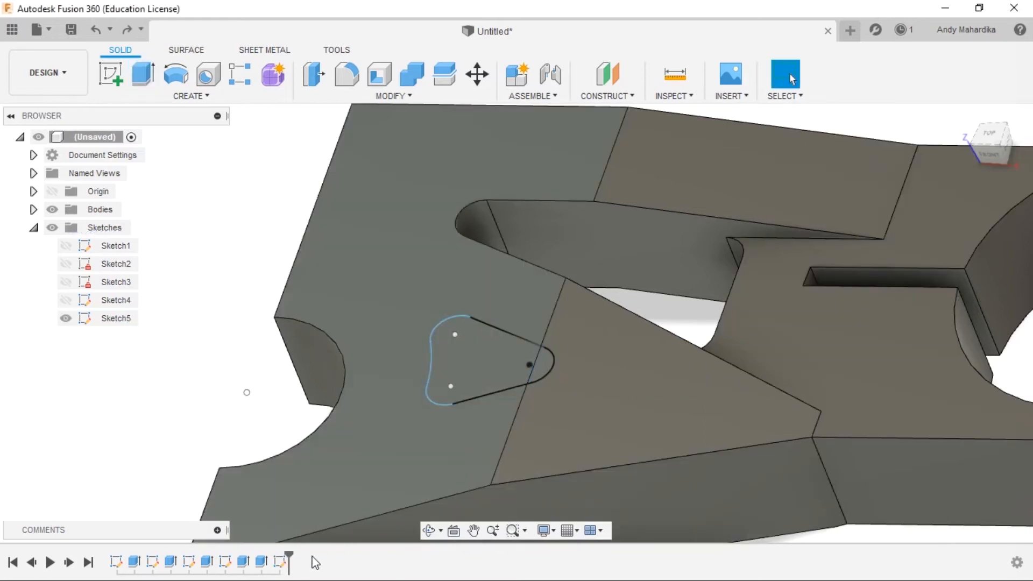
# Step: Extrude both parts of the rounded three-cornered profile down into the plate as a cut
pyautogui.click(143, 75)
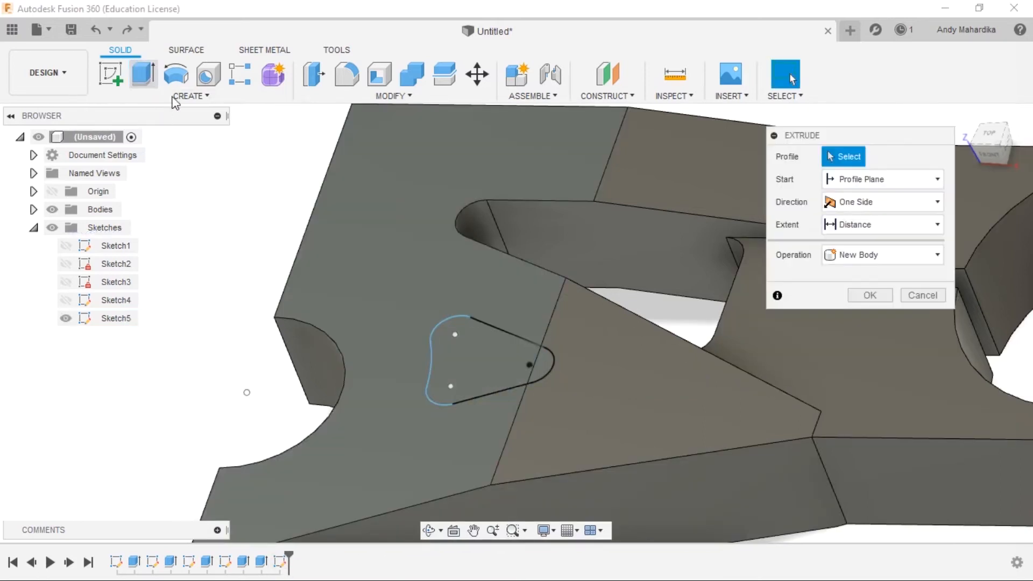
pyautogui.click(480, 368)
pyautogui.click(539, 355)
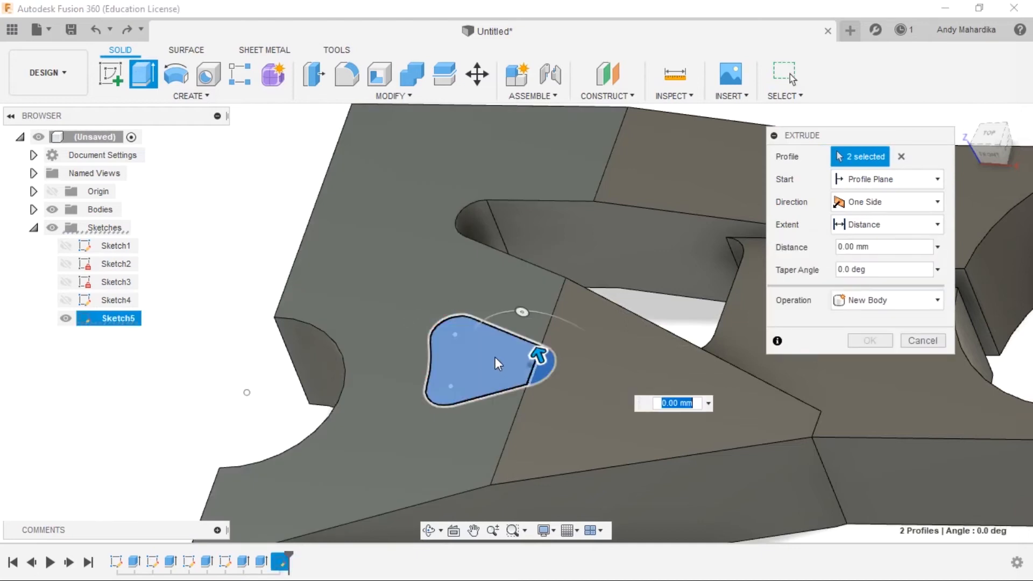
pyautogui.moveTo(540, 353); pyautogui.dragTo(553, 383)
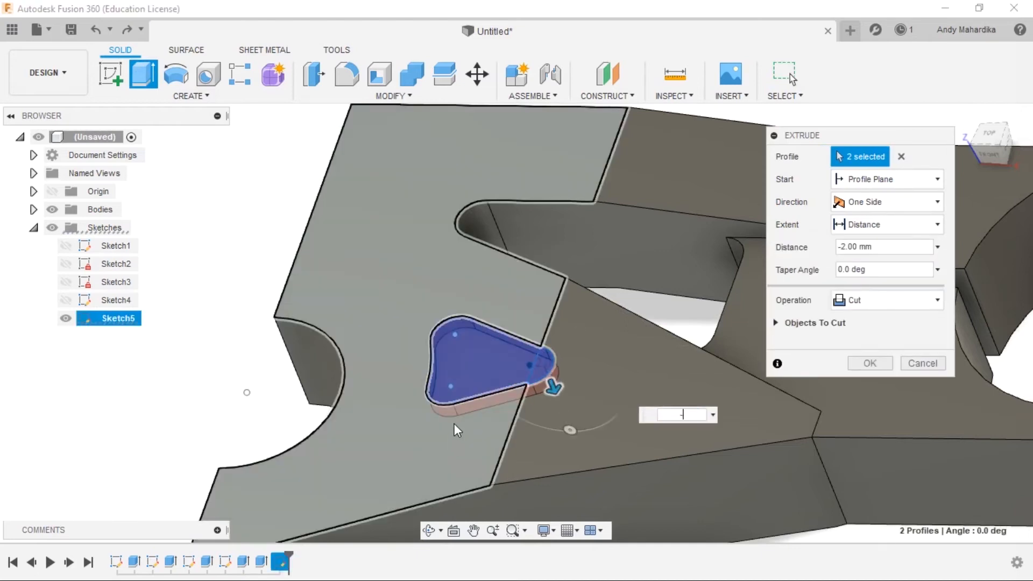
pyautogui.press('Return')
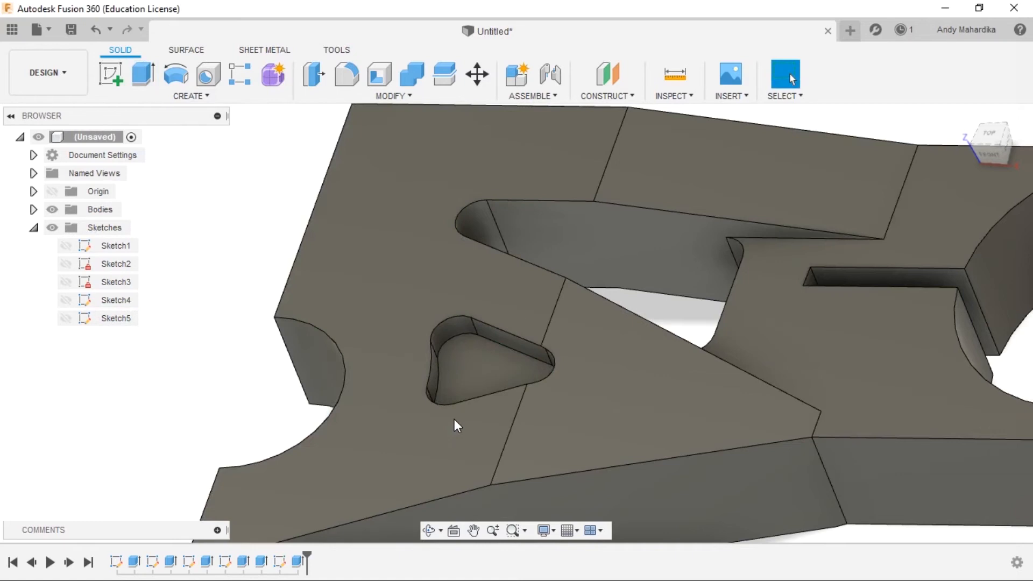
# Step: Examine the three-cornered pocket and the narrow slot opening into the ring from several angles
pyautogui.scroll(-3, 455, 421)
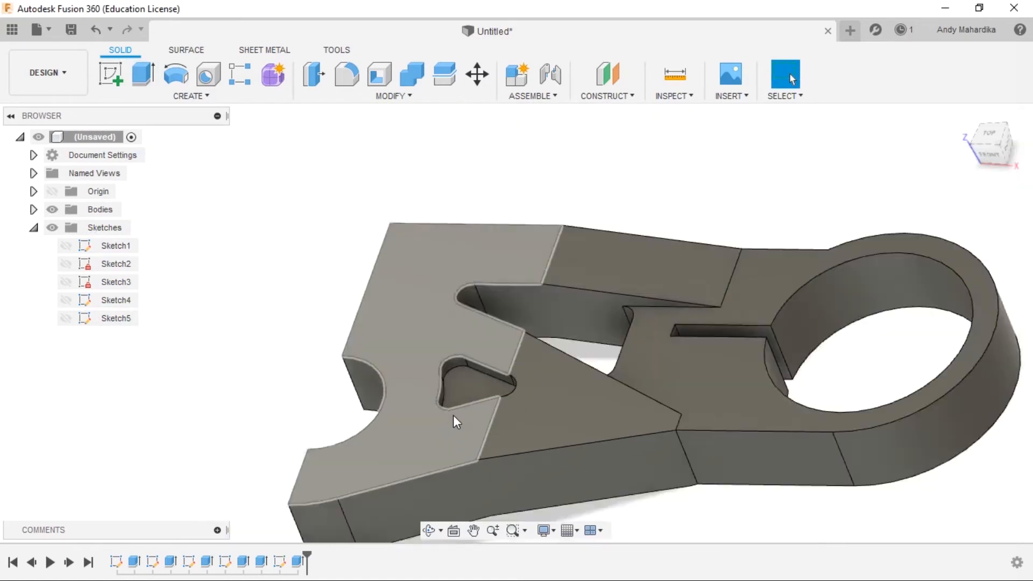
pyautogui.scroll(3, 480, 369)
pyautogui.keyDown('shift'); pyautogui.moveTo(480, 369); pyautogui.dragTo(583, 371, button='middle'); pyautogui.keyUp('shift')
pyautogui.scroll(-5, 583, 371)
pyautogui.scroll(2, 629, 379)
pyautogui.keyDown('shift'); pyautogui.moveTo(668, 389); pyautogui.dragTo(518, 451, button='middle'); pyautogui.keyUp('shift')
pyautogui.scroll(5, 613, 493)
pyautogui.keyDown('shift'); pyautogui.moveTo(614, 494); pyautogui.dragTo(607, 417, button='middle'); pyautogui.keyUp('shift')
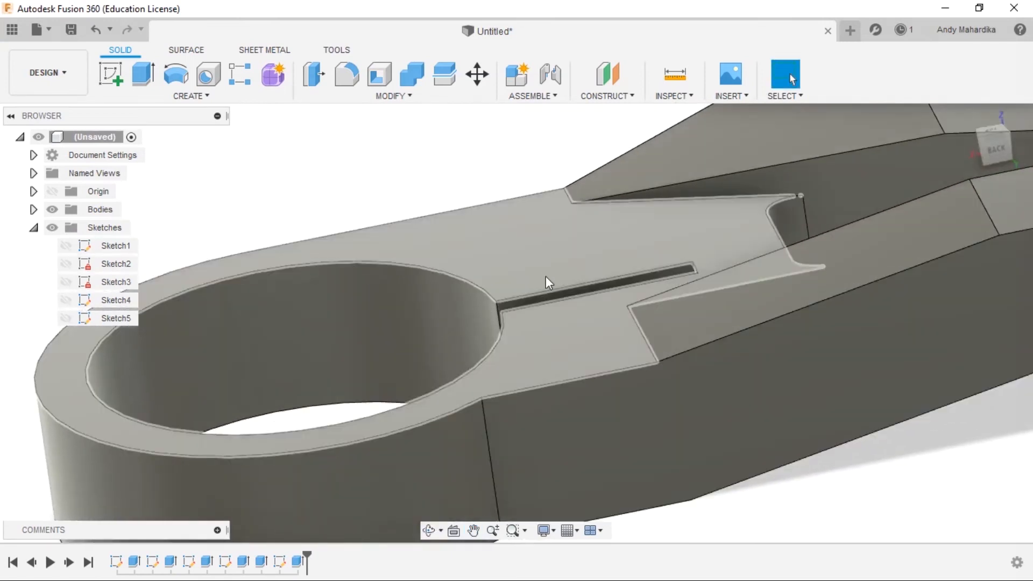
pyautogui.keyDown('shift'); pyautogui.moveTo(436, 283); pyautogui.dragTo(611, 341, button='middle'); pyautogui.keyUp('shift')
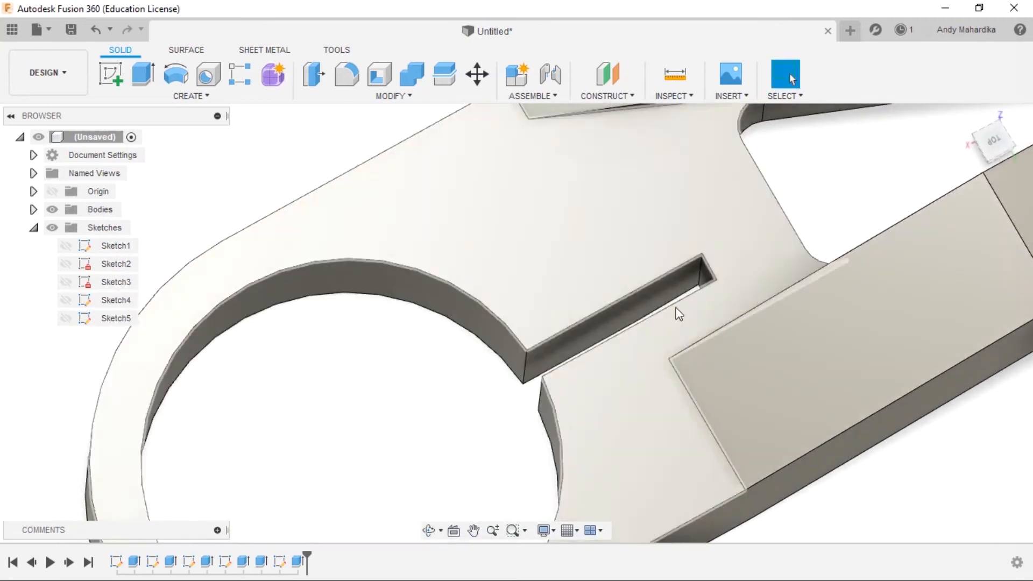
# Step: Start a sketch on the plate's long back side face and draw a circle about 9 mm in diameter on the flat section beside the ring
pyautogui.scroll(-3, 523, 302)
pyautogui.keyDown('shift'); pyautogui.moveTo(578, 345); pyautogui.dragTo(355, 206, button='middle'); pyautogui.keyUp('shift')
pyautogui.click(111, 73)
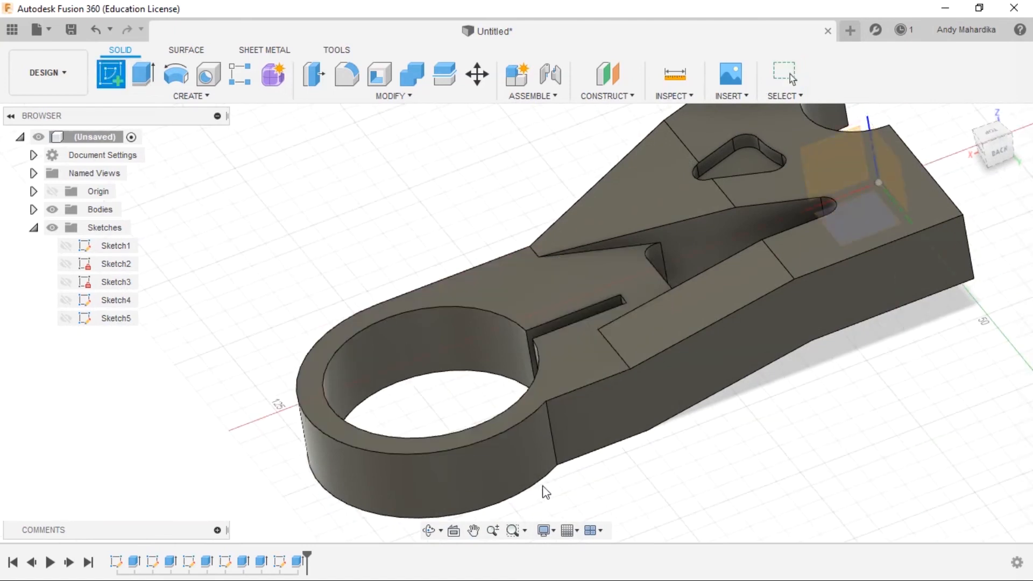
pyautogui.click(614, 423)
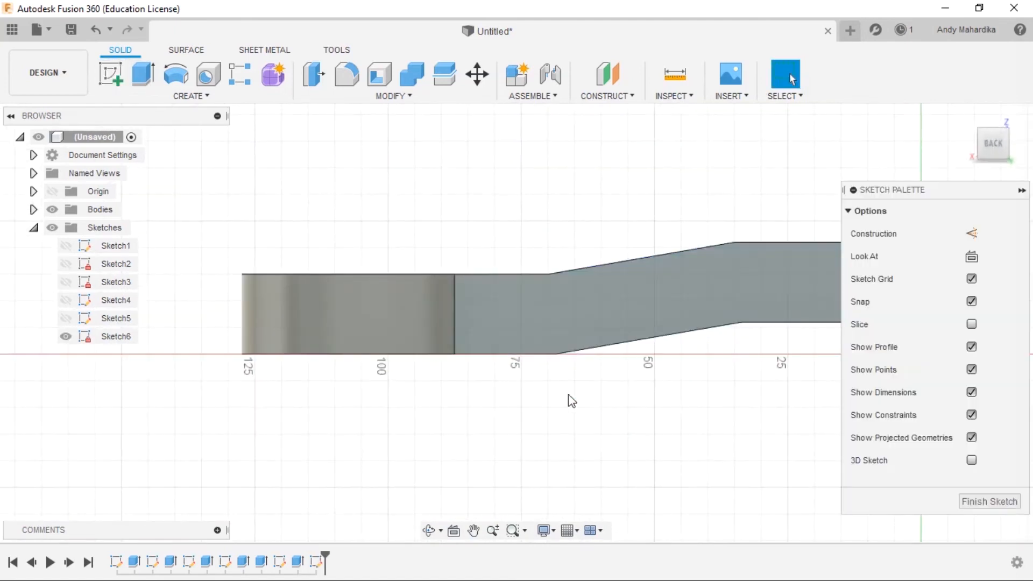
pyautogui.click(175, 74)
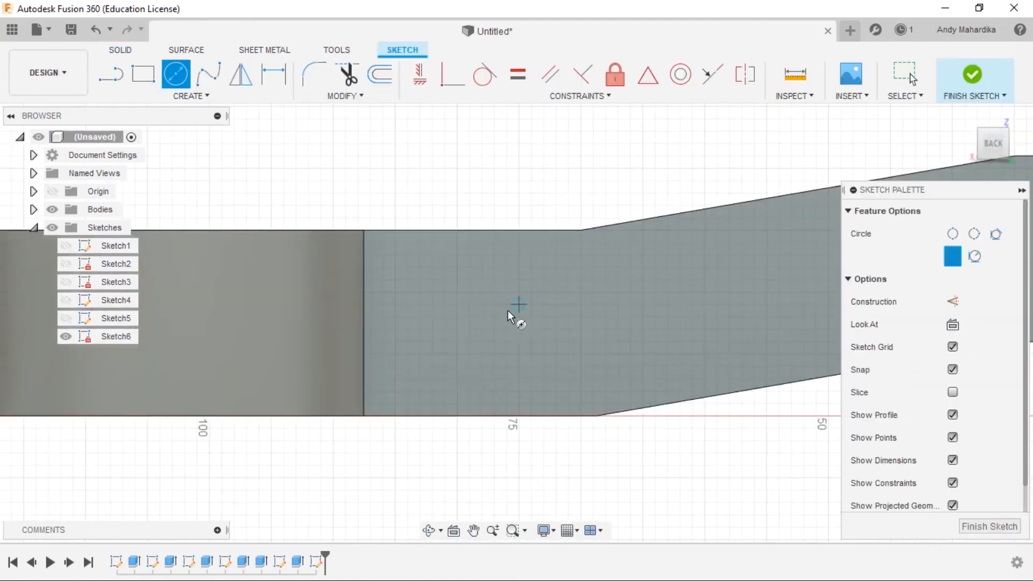
pyautogui.click(506, 317)
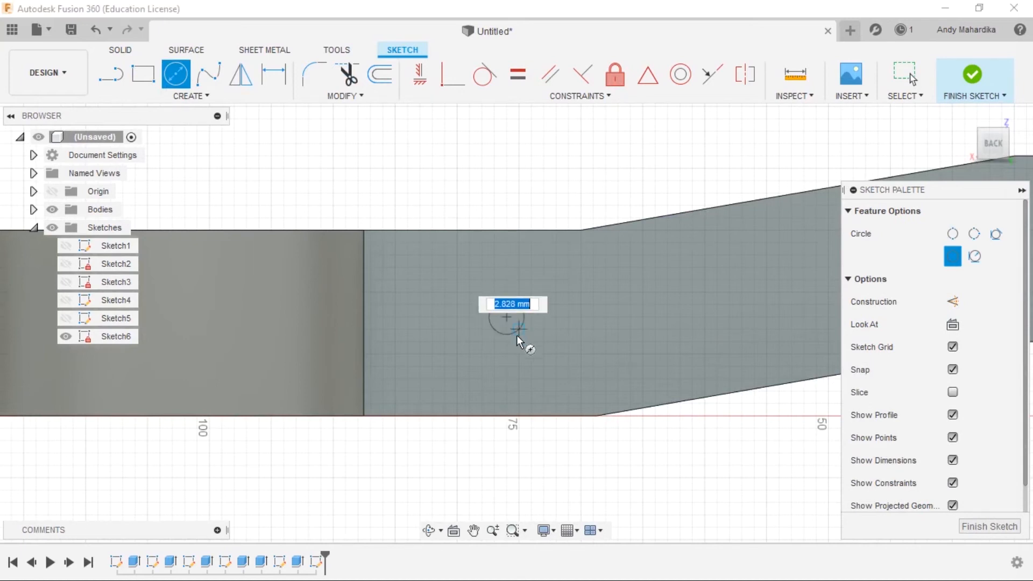
pyautogui.click(531, 367)
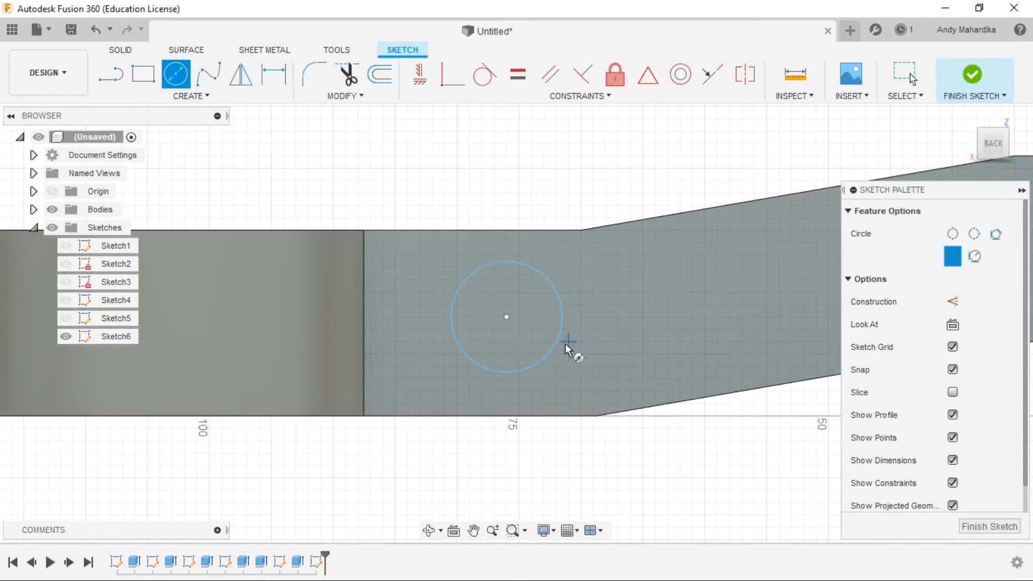
pyautogui.press('m')
pyautogui.click(537, 274)
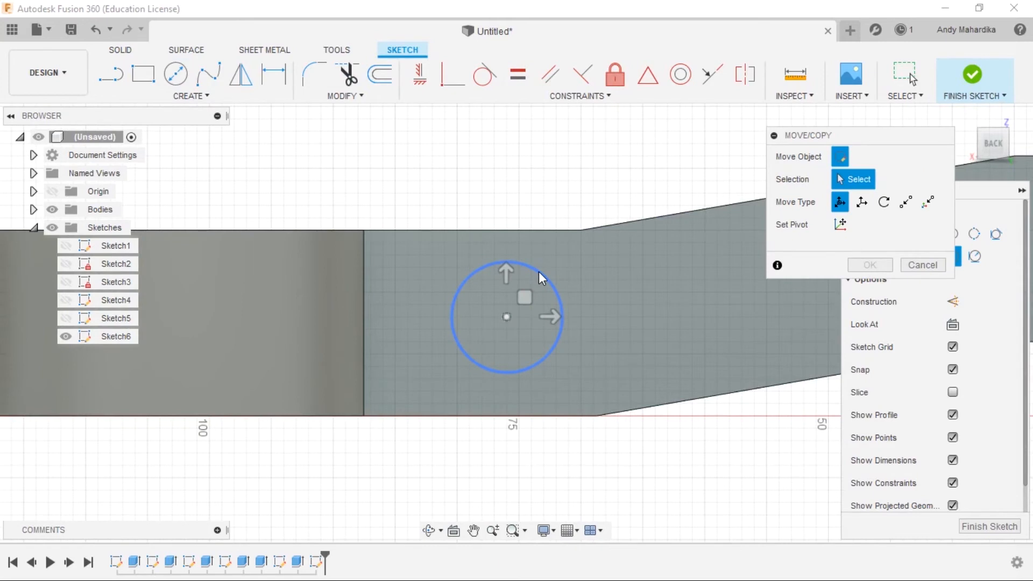
pyautogui.click(690, 282)
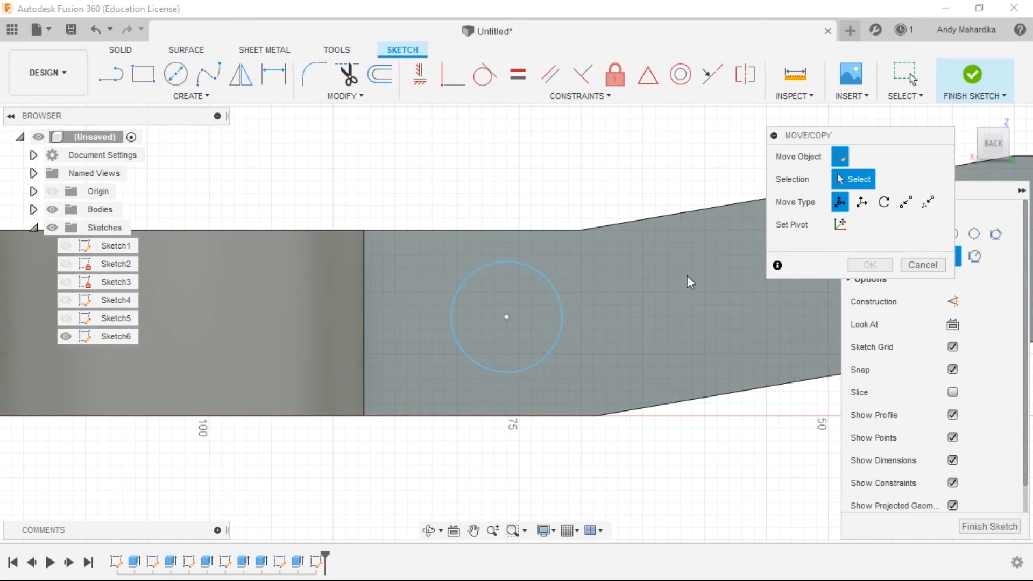
pyautogui.click(533, 264)
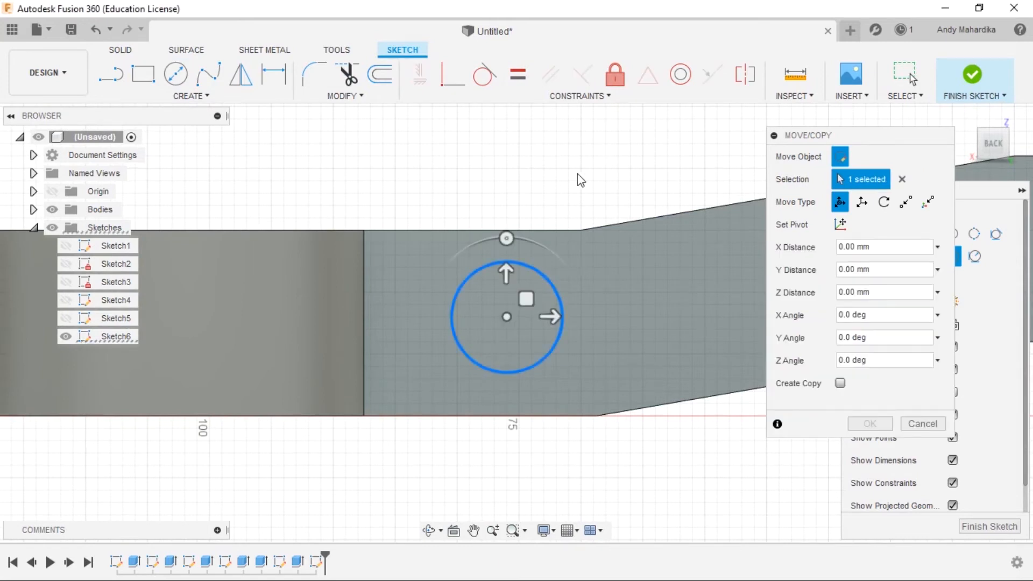
# Step: Dimension the circle on the side face with a diameter of 8 mm
pyautogui.press('d')
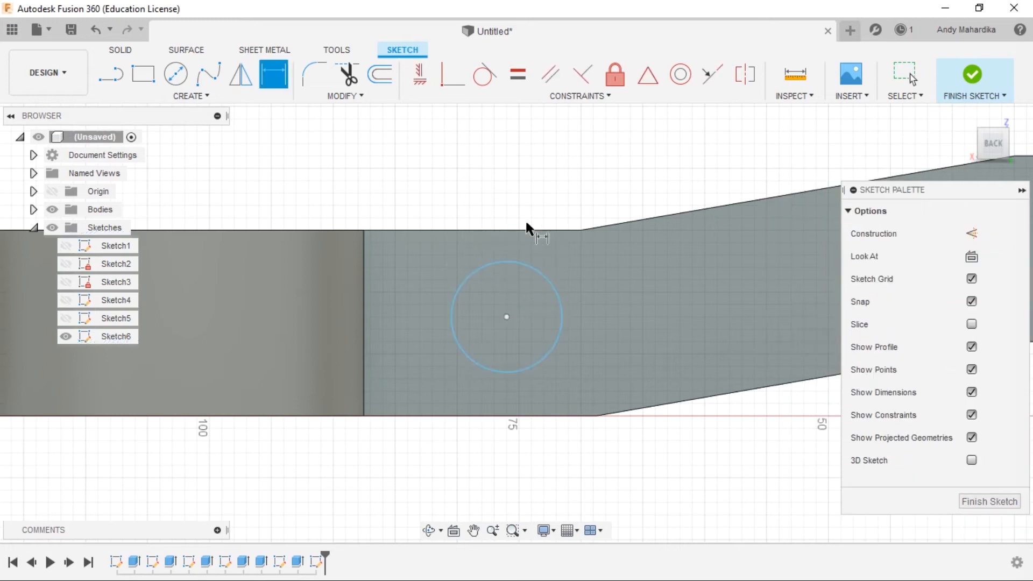
pyautogui.click(527, 265)
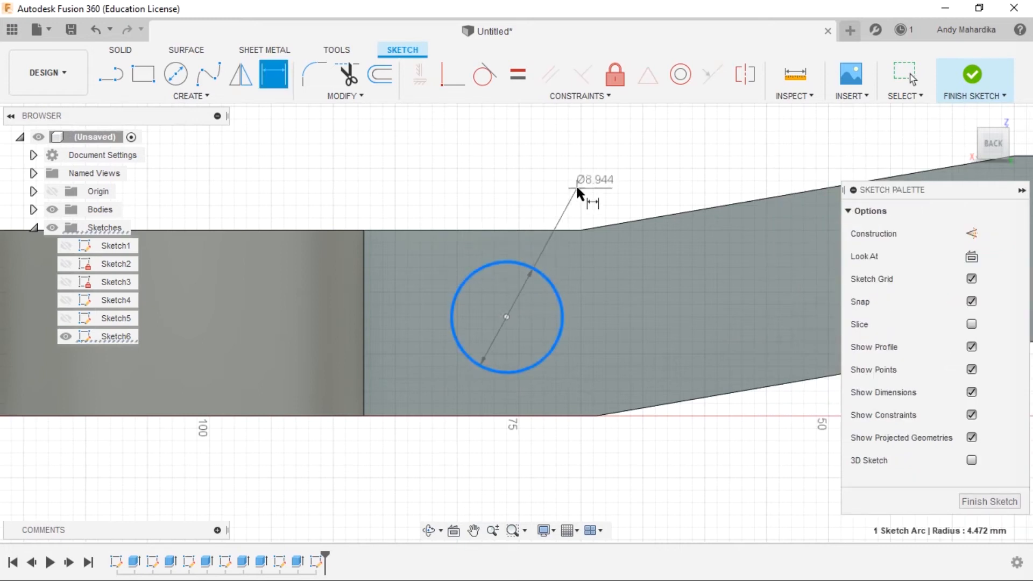
pyautogui.click(576, 187)
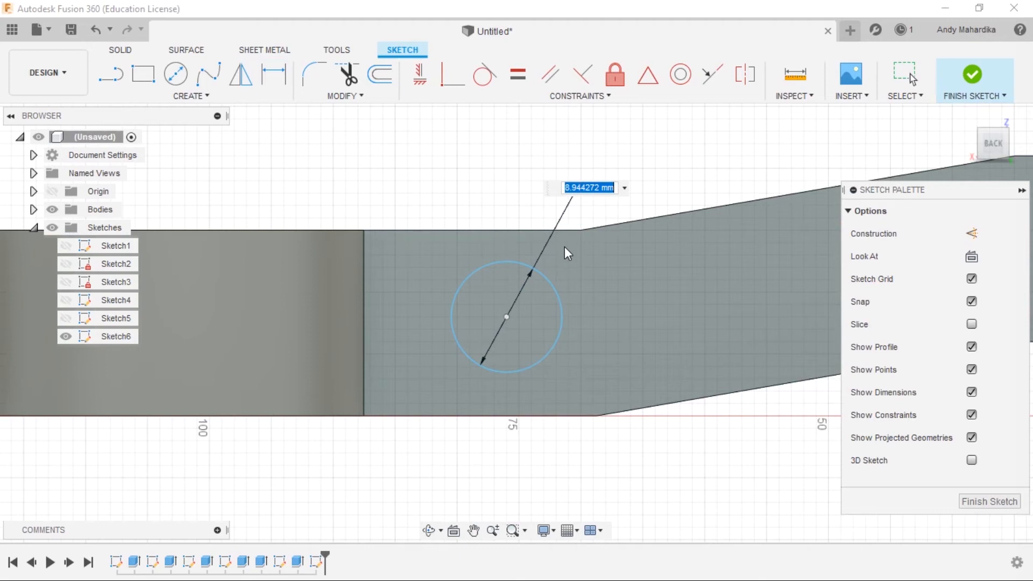
pyautogui.write('8.4')
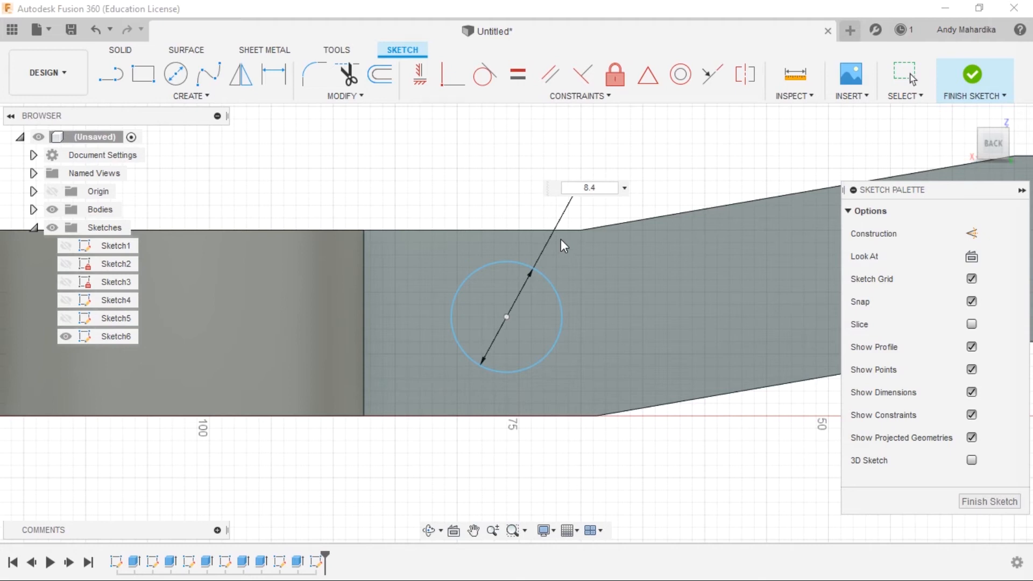
pyautogui.press('BackSpace')
pyautogui.press('BackSpace')
pyautogui.press('Return')
# Step: Dimension the circle's centre 15/2 mm (7.5 mm) from the side face's upper edge
pyautogui.scroll(-3, 511, 285)
pyautogui.scroll(4, 430, 248)
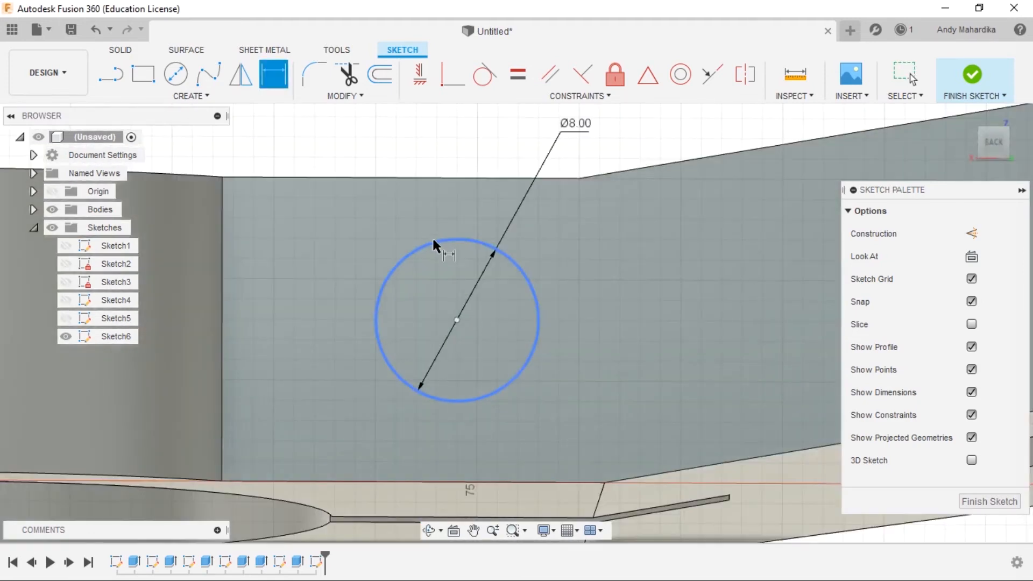
pyautogui.click(464, 237)
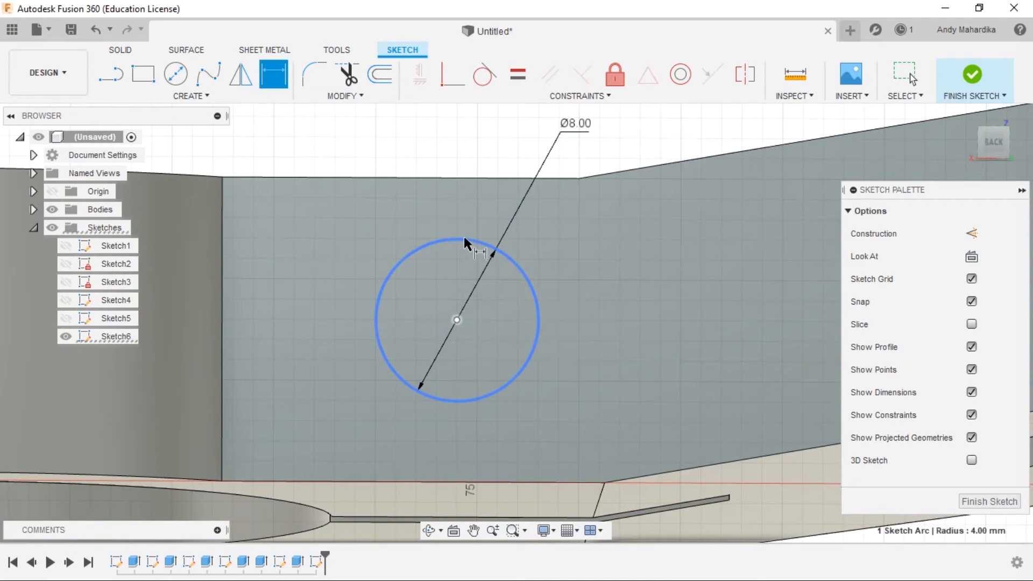
pyautogui.click(420, 177)
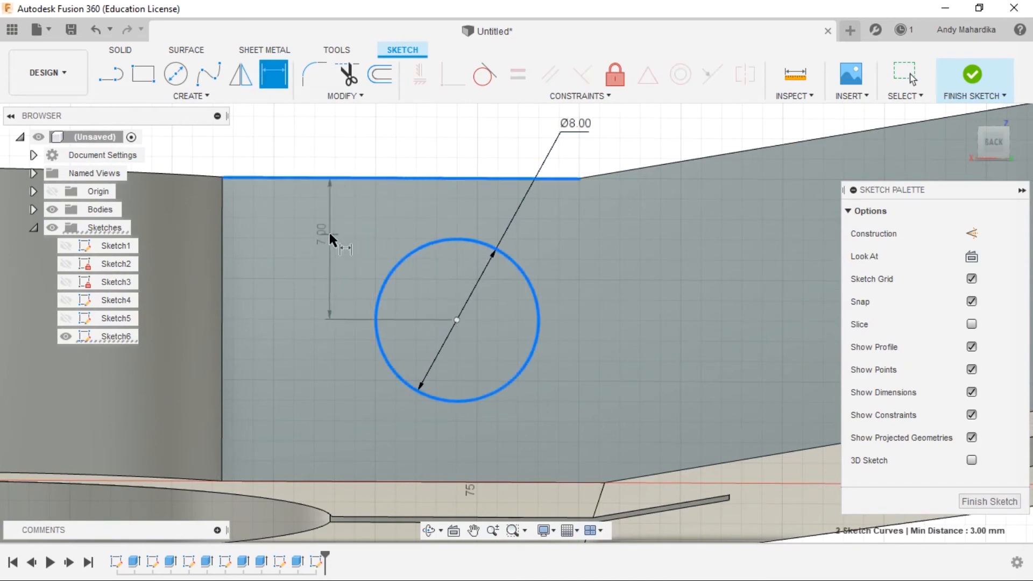
pyautogui.click(330, 237)
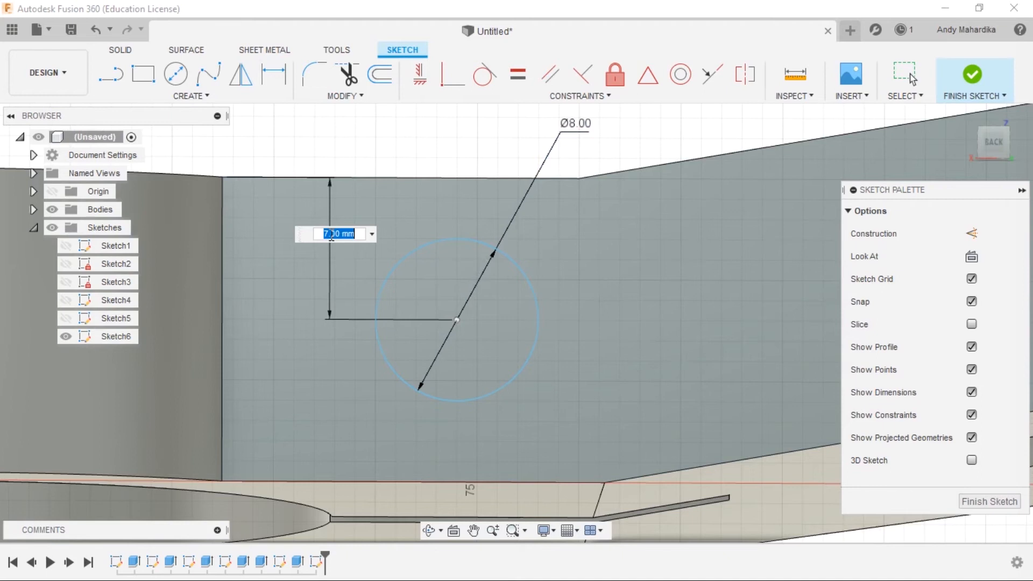
pyautogui.write('15/2')
pyautogui.press('Return')
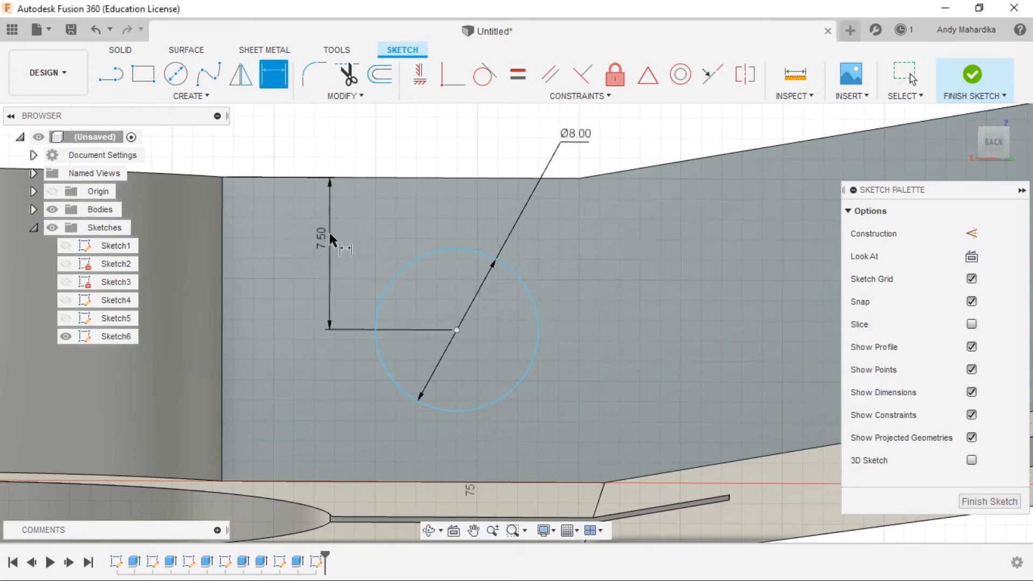
# Step: Dimension the circle's centre 12 mm from the vertical edge where the side face meets the ring
pyautogui.click(439, 257)
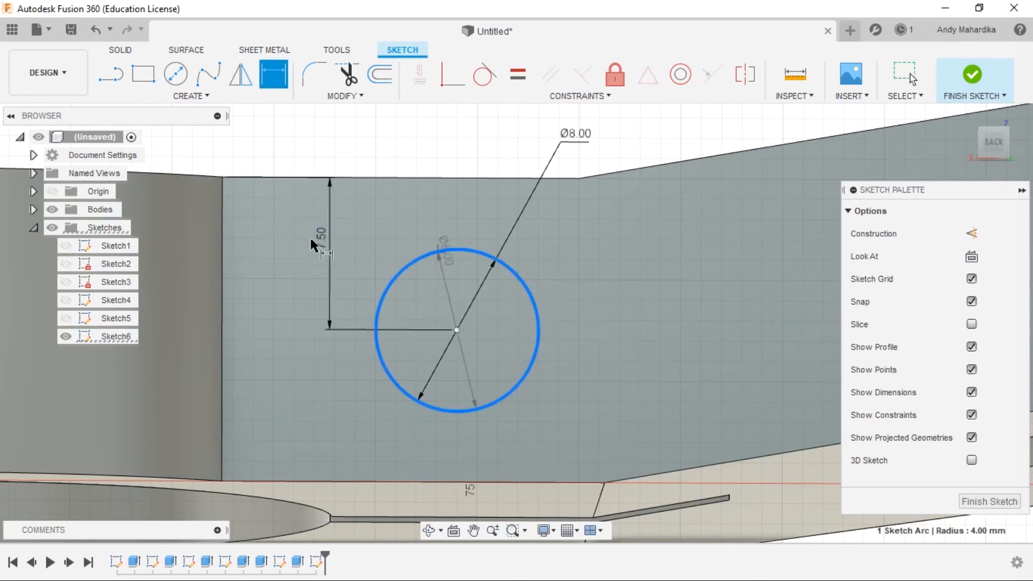
pyautogui.click(222, 269)
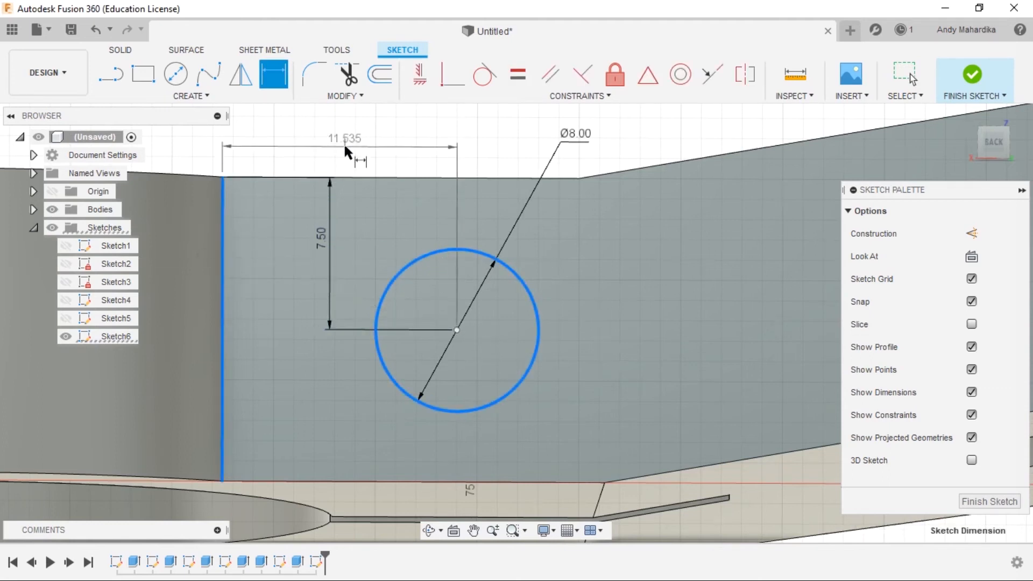
pyautogui.click(344, 143)
pyautogui.write('12')
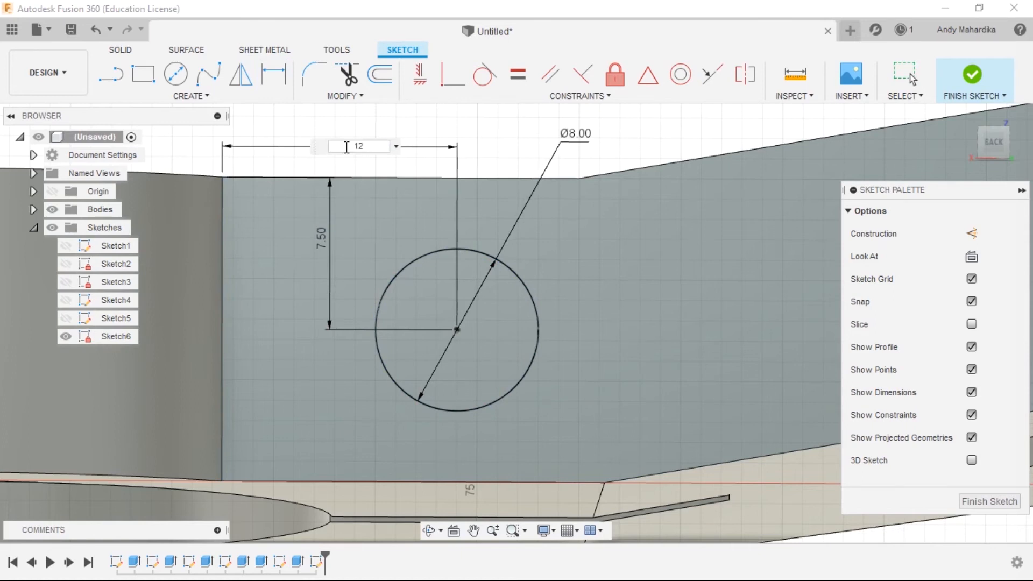
pyautogui.press('Return')
# Step: Examine the dimensioned circle's position on the side face relative to the slot and the ring
pyautogui.scroll(-2, 357, 233)
pyautogui.keyDown('shift'); pyautogui.moveTo(347, 264); pyautogui.dragTo(383, 307, button='middle'); pyautogui.keyUp('shift')
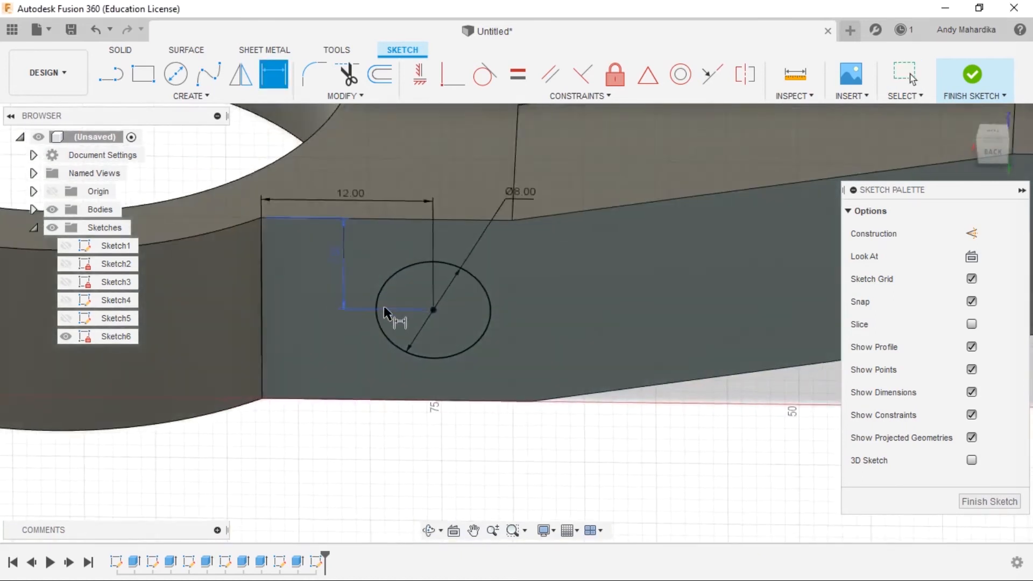
pyautogui.scroll(-4, 384, 304)
pyautogui.scroll(3, 410, 154)
pyautogui.keyDown('shift'); pyautogui.moveTo(363, 249); pyautogui.dragTo(402, 224, button='middle'); pyautogui.keyUp('shift')
pyautogui.scroll(-3, 405, 224)
pyautogui.scroll(2, 545, 214)
pyautogui.keyDown('shift'); pyautogui.moveTo(491, 245); pyautogui.dragTo(503, 263, button='middle'); pyautogui.keyUp('shift')
pyautogui.scroll(2, 571, 280)
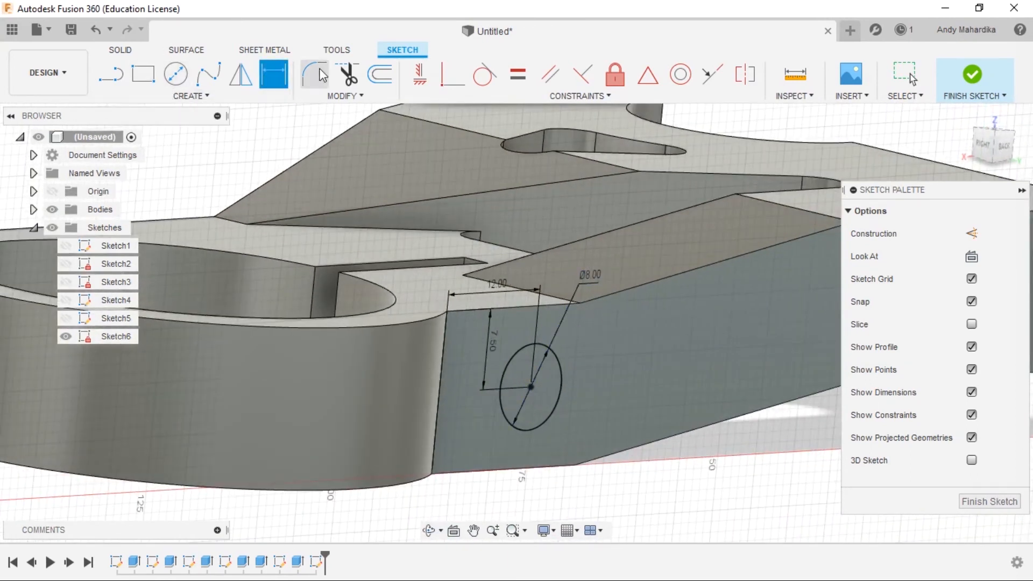
# Step: Finish the sketch and extrude the 8 mm circle -40 mm as a cut into the body across the slot
pyautogui.click(939, 86)
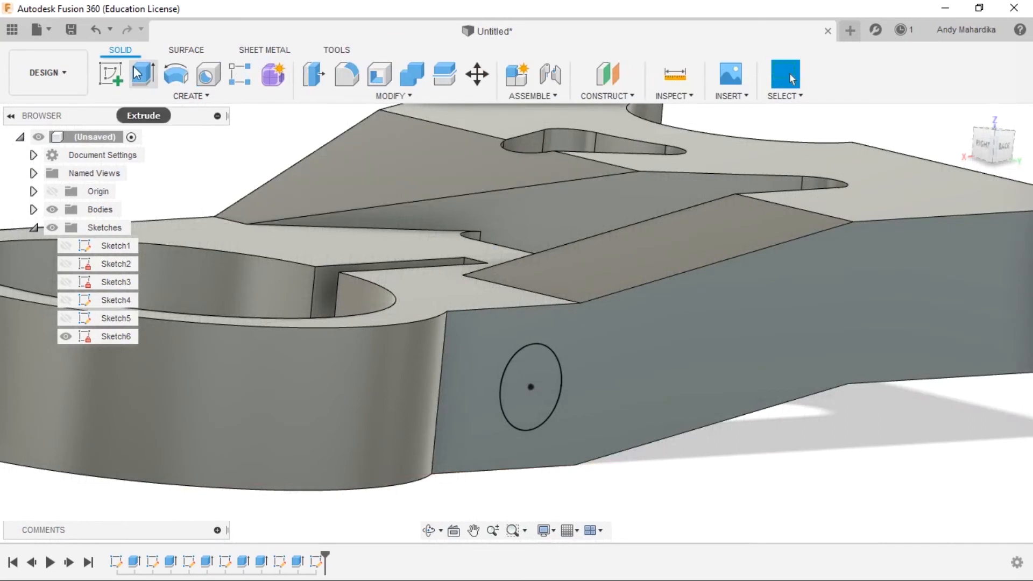
pyautogui.click(137, 73)
pyautogui.click(536, 379)
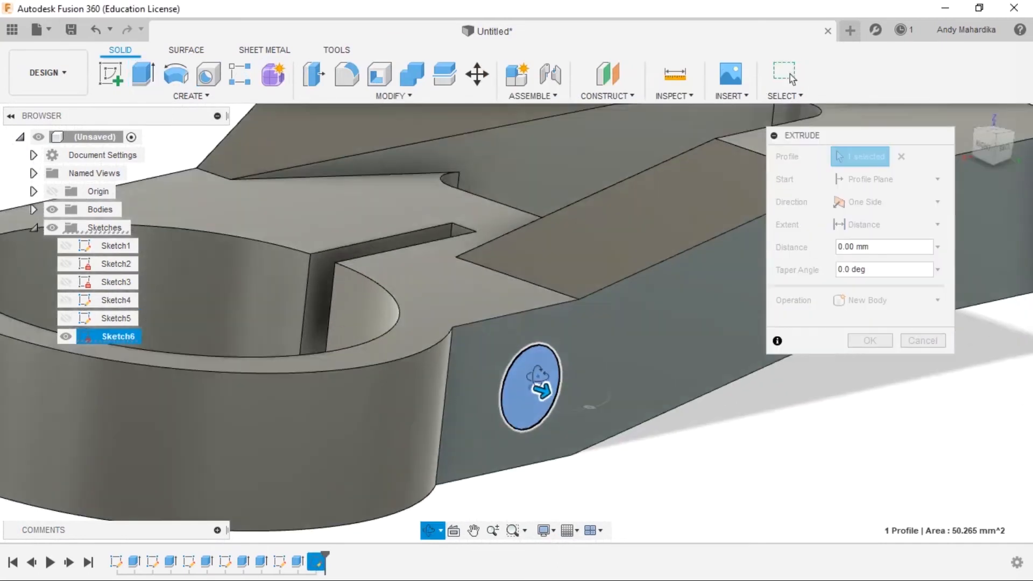
pyautogui.moveTo(541, 388); pyautogui.dragTo(240, 189)
pyautogui.keyDown('shift'); pyautogui.moveTo(292, 273); pyautogui.dragTo(293, 300, button='middle'); pyautogui.keyUp('shift')
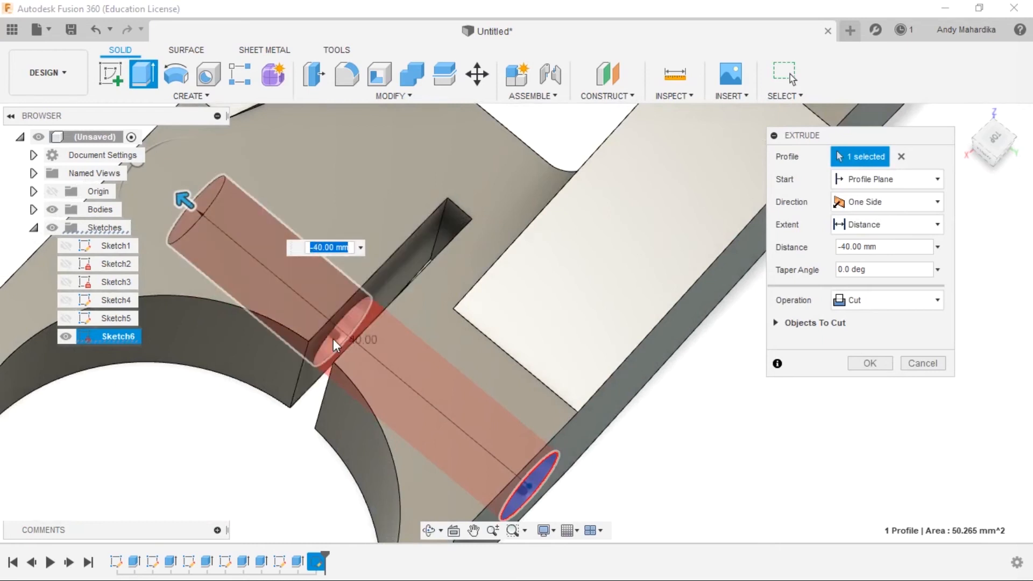
pyautogui.press('Return')
# Step: Start a sketch on the side face with the hole and draw a circle about 13.3 mm in diameter around it
pyautogui.keyDown('shift'); pyautogui.moveTo(439, 350); pyautogui.dragTo(345, 302, button='middle'); pyautogui.keyUp('shift')
pyautogui.scroll(4, 440, 422)
pyautogui.keyDown('shift'); pyautogui.moveTo(436, 428); pyautogui.dragTo(588, 353, button='middle'); pyautogui.keyUp('shift')
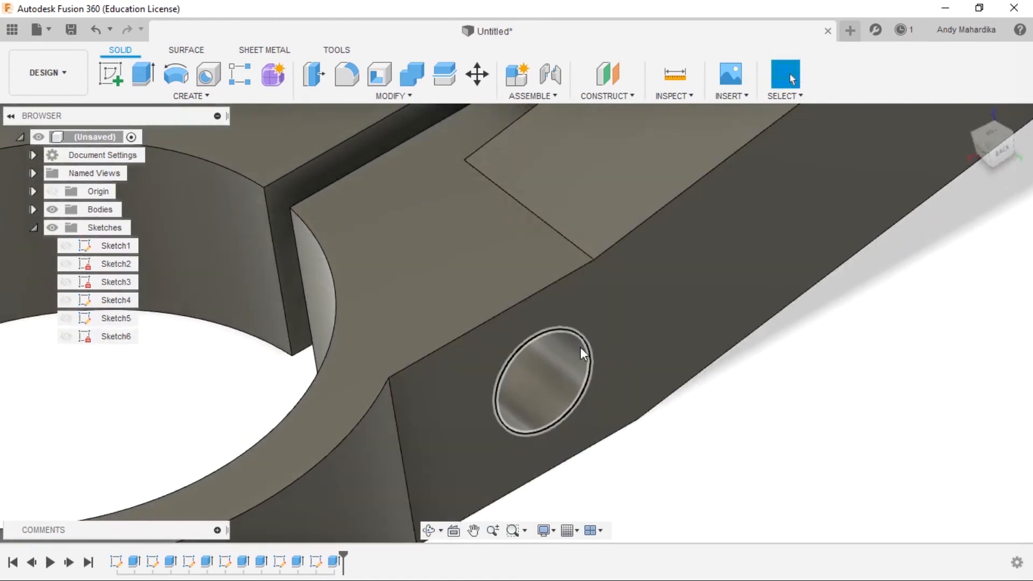
pyautogui.scroll(-4, 545, 326)
pyautogui.scroll(1, 545, 329)
pyautogui.scroll(4, 542, 340)
pyautogui.keyDown('shift'); pyautogui.moveTo(517, 326); pyautogui.dragTo(506, 291, button='middle'); pyautogui.keyUp('shift')
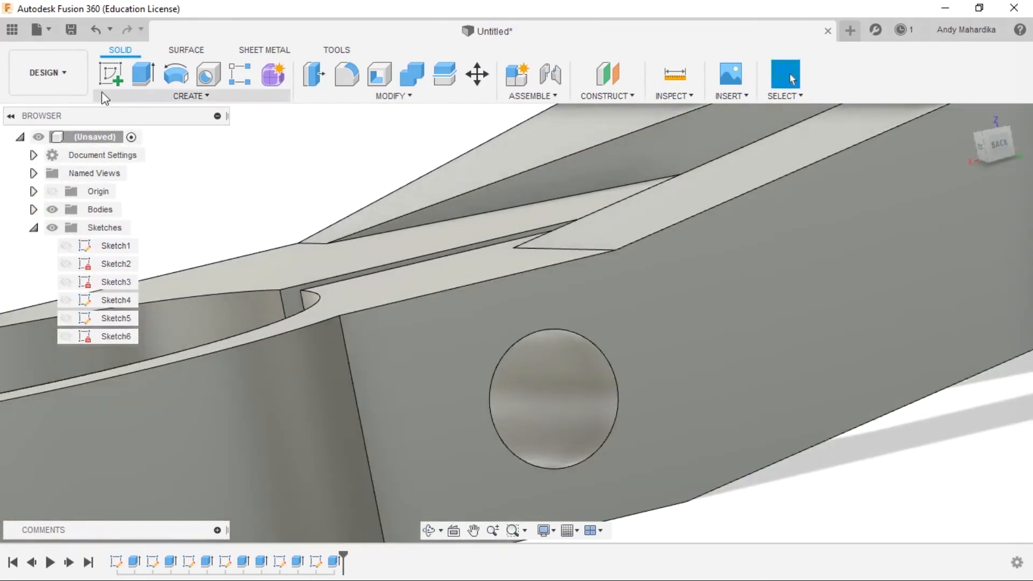
pyautogui.click(112, 77)
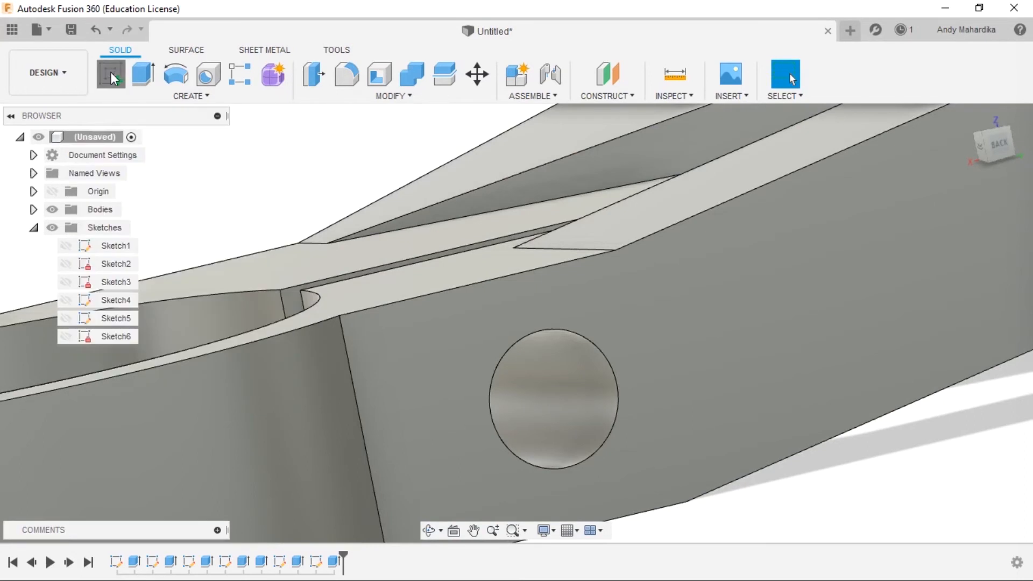
pyautogui.click(534, 312)
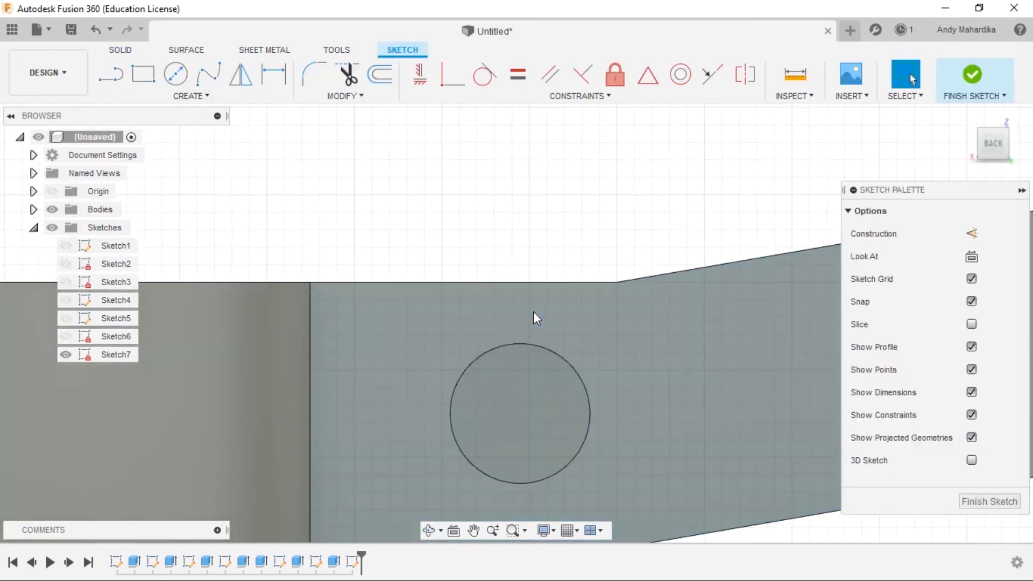
pyautogui.click(175, 74)
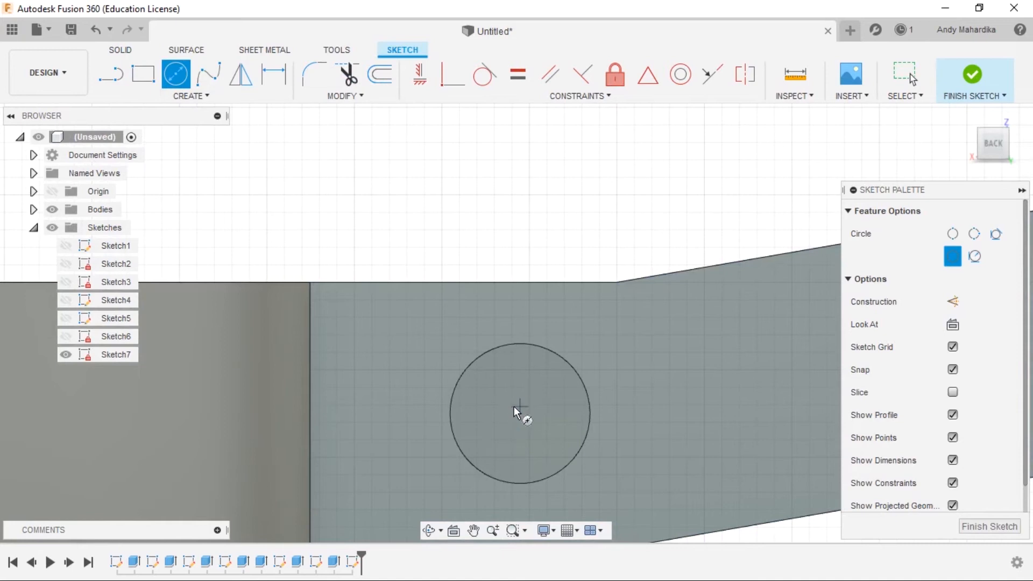
pyautogui.click(518, 407)
pyautogui.click(594, 499)
# Step: Dimension the circle around the hole with a diameter of 10 mm
pyautogui.press('d')
pyautogui.click(439, 329)
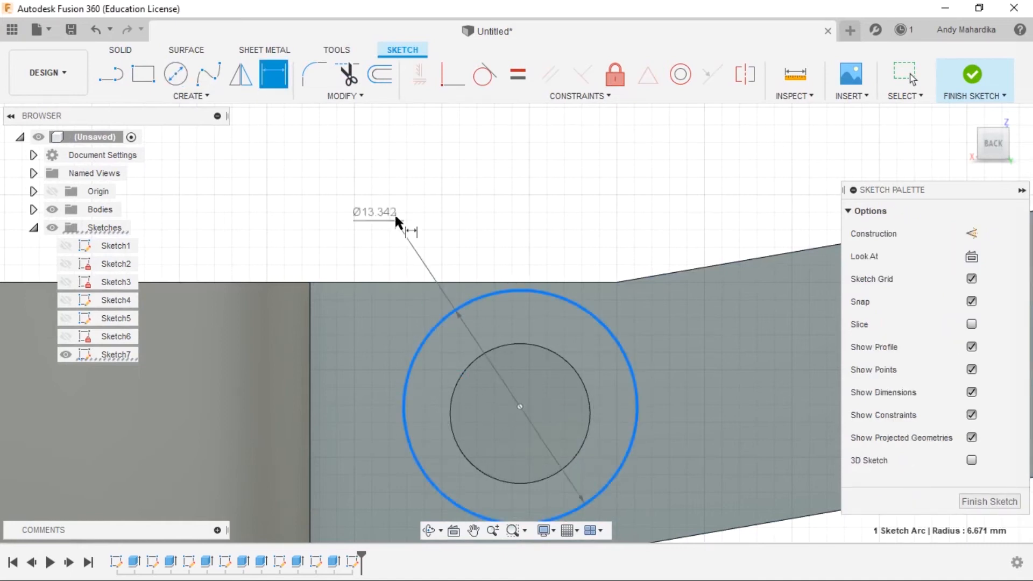
pyautogui.click(411, 217)
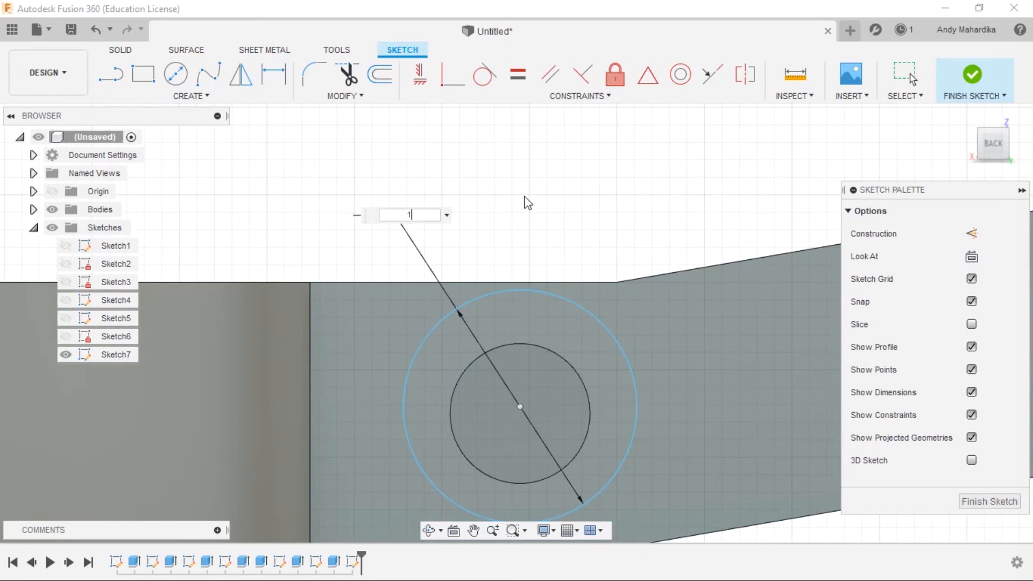
pyautogui.write('10')
pyautogui.press('Return')
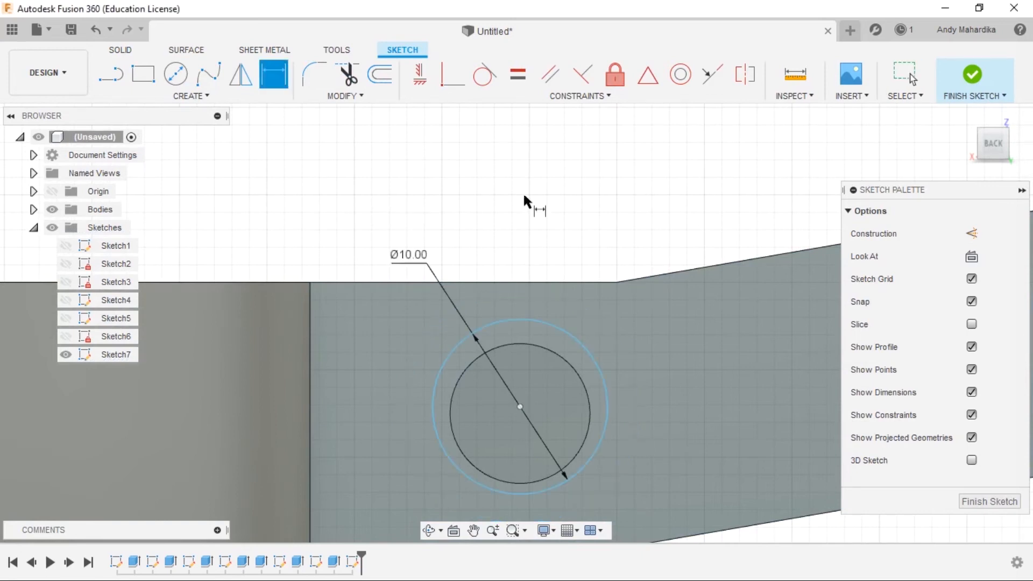
# Step: Set the diameter of the circle around the hole to 12 mm and leave the dimension command
pyautogui.doubleClick(422, 254)
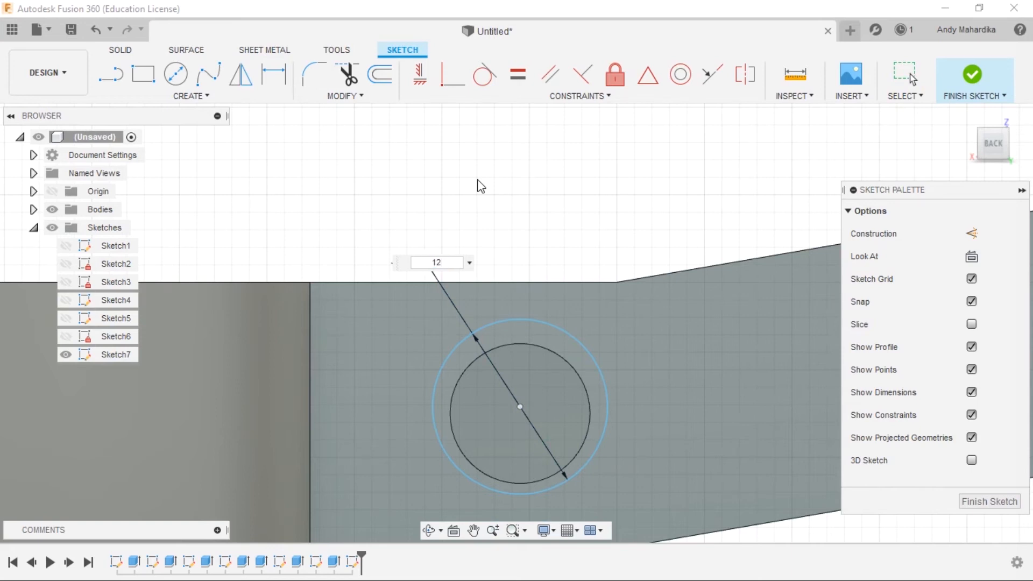
pyautogui.write('12')
pyautogui.press('Return')
pyautogui.rightClick(487, 192)
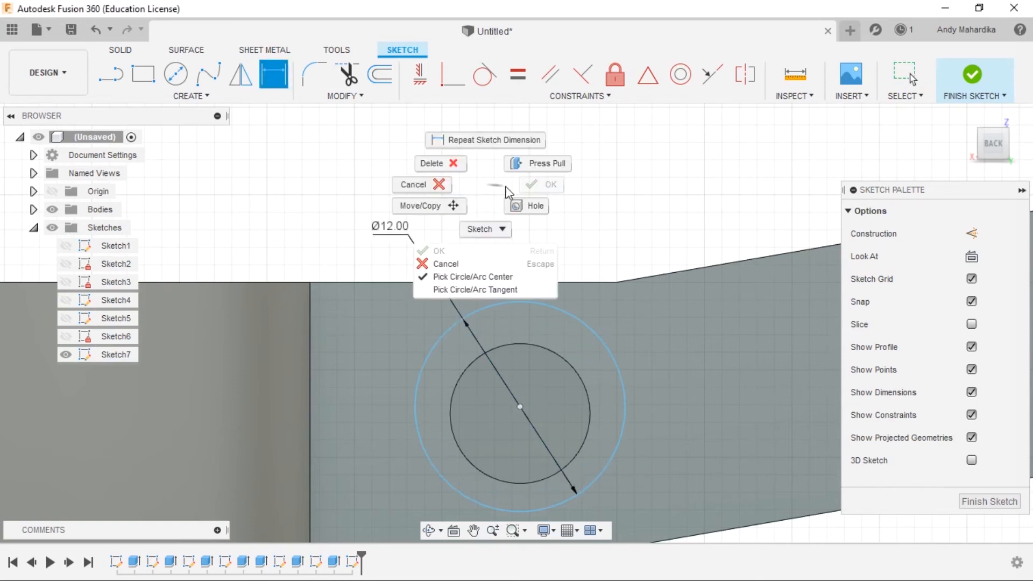
pyautogui.click(422, 184)
# Step: Select the 12 mm circle and adjust the position of its centre over the hole
pyautogui.click(522, 301)
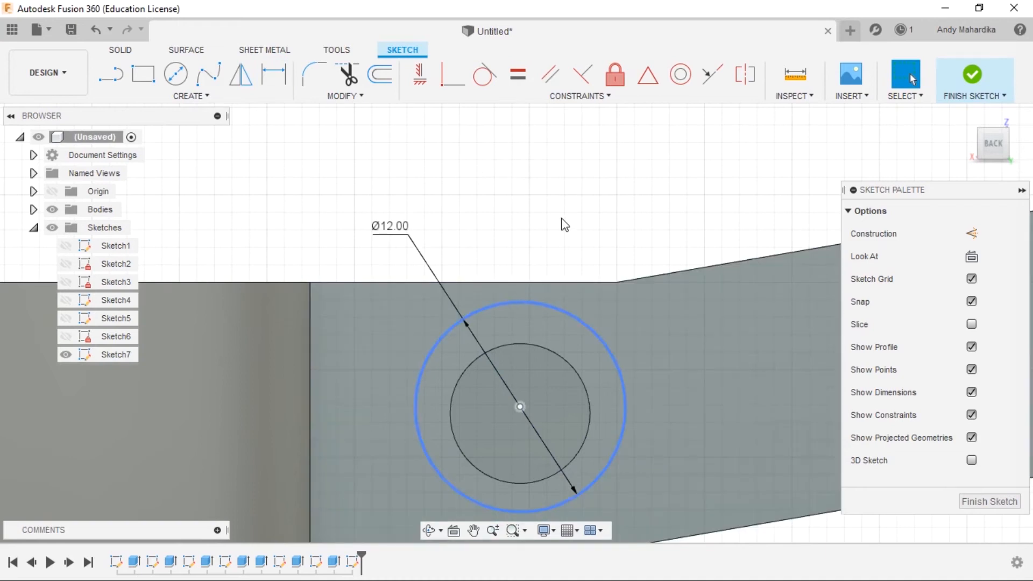
pyautogui.click(560, 318)
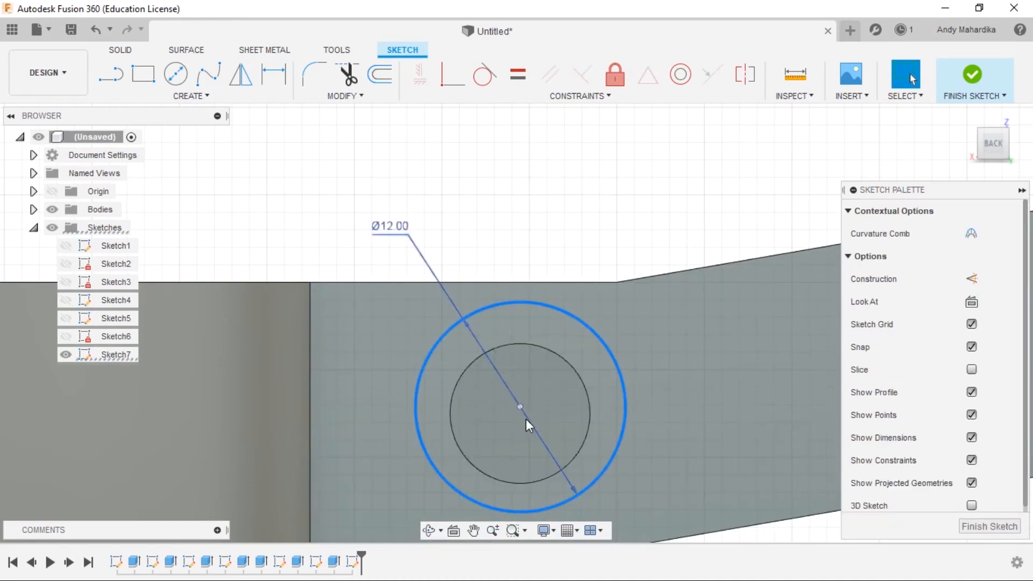
pyautogui.moveTo(520, 410)
pyautogui.mouseDown()
pyautogui.moveTo(529, 387)
pyautogui.moveTo(502, 410)
pyautogui.moveTo(532, 410)
pyautogui.moveTo(519, 406)
pyautogui.mouseUp()
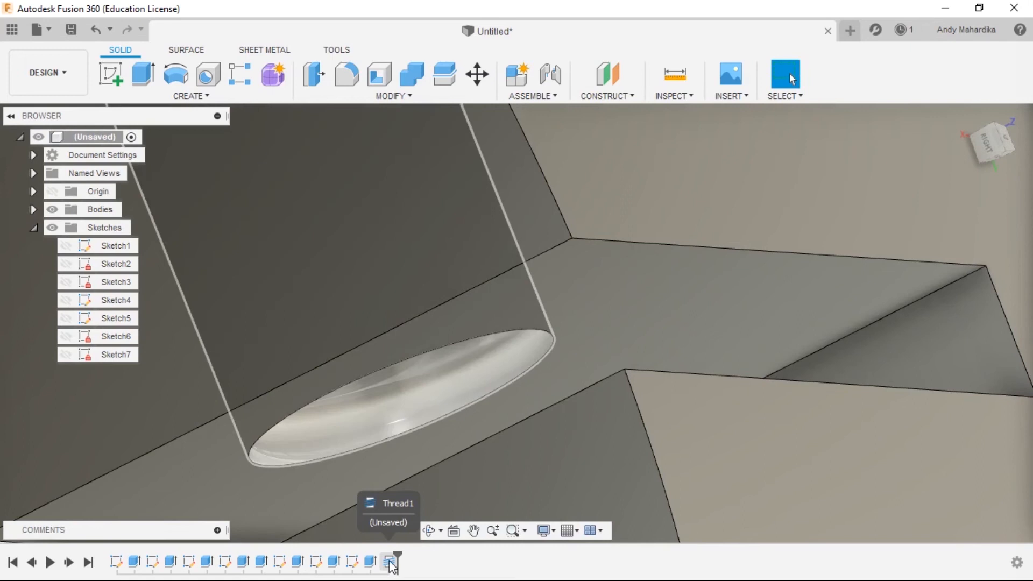
# Step: Edit the M8x1.25 thread feature in the cross hole so that it is a modeled thread
pyautogui.rightClick(389, 563)
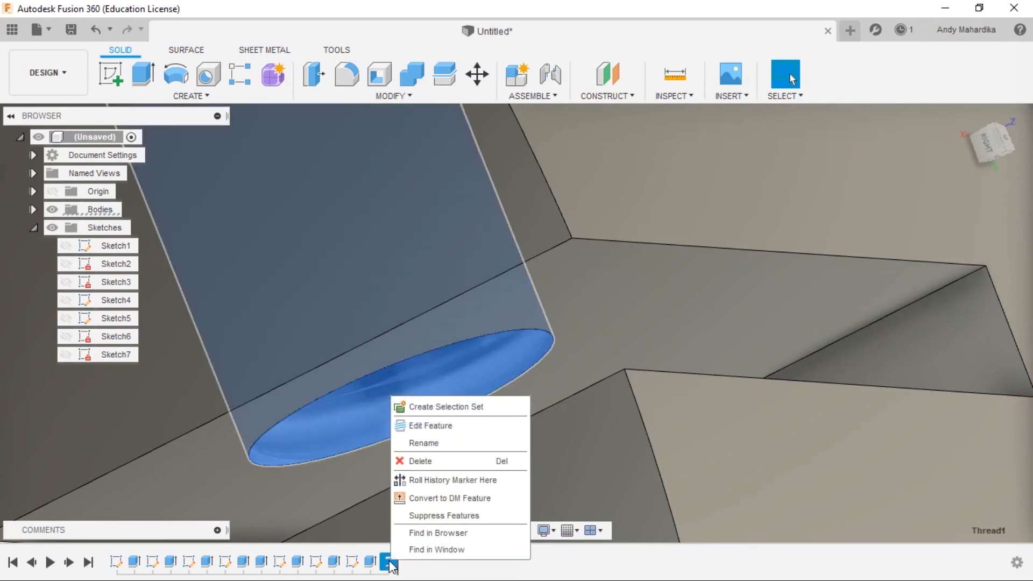
pyautogui.click(444, 425)
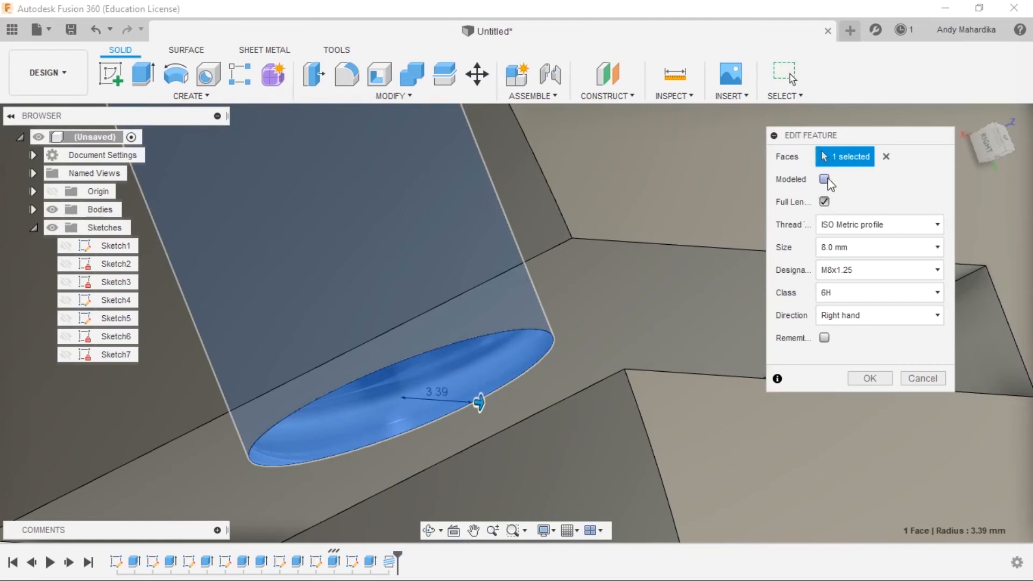
pyautogui.click(825, 179)
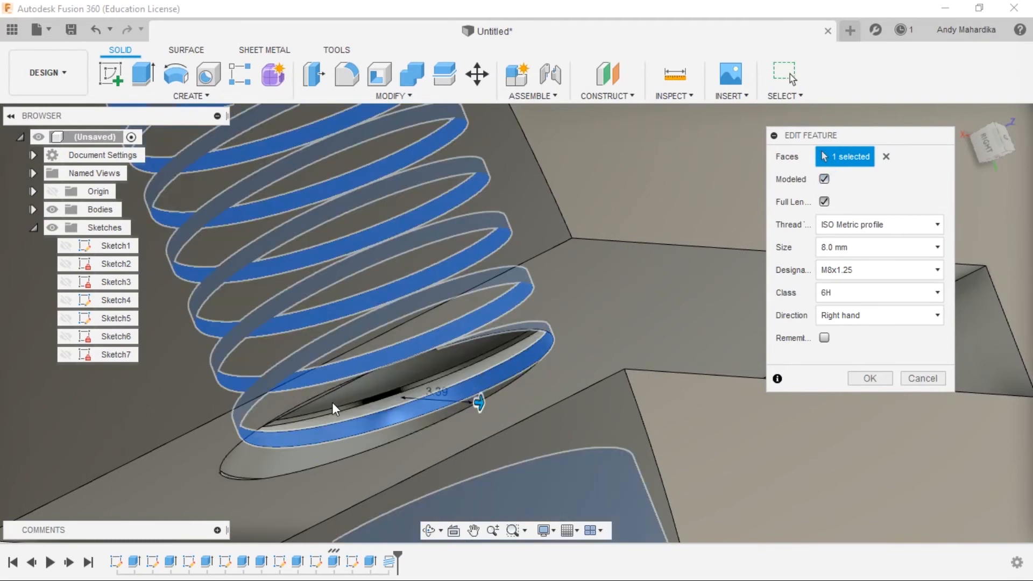
pyautogui.click(870, 378)
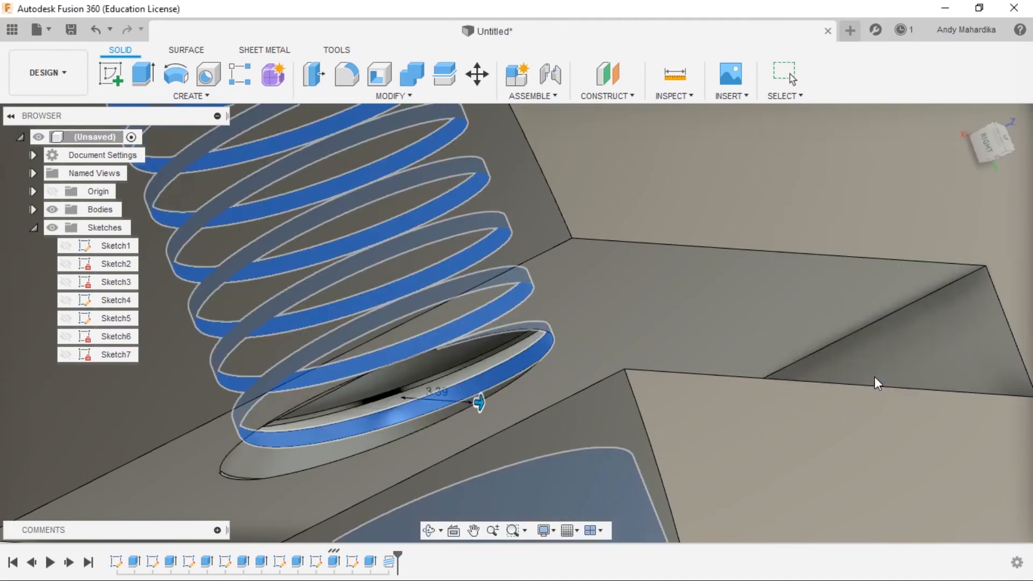
# Step: Start a constant-radius fillet and select the upper outer edge of the ring with its tangent chain
pyautogui.keyDown('shift'); pyautogui.moveTo(649, 374); pyautogui.dragTo(369, 350, button='middle'); pyautogui.keyUp('shift')
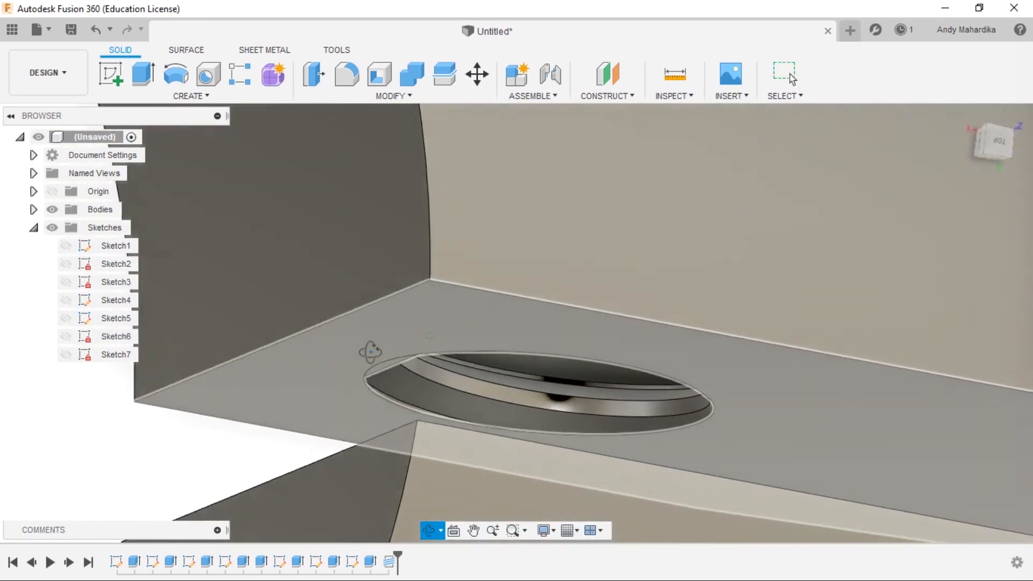
pyautogui.scroll(-10, 530, 315)
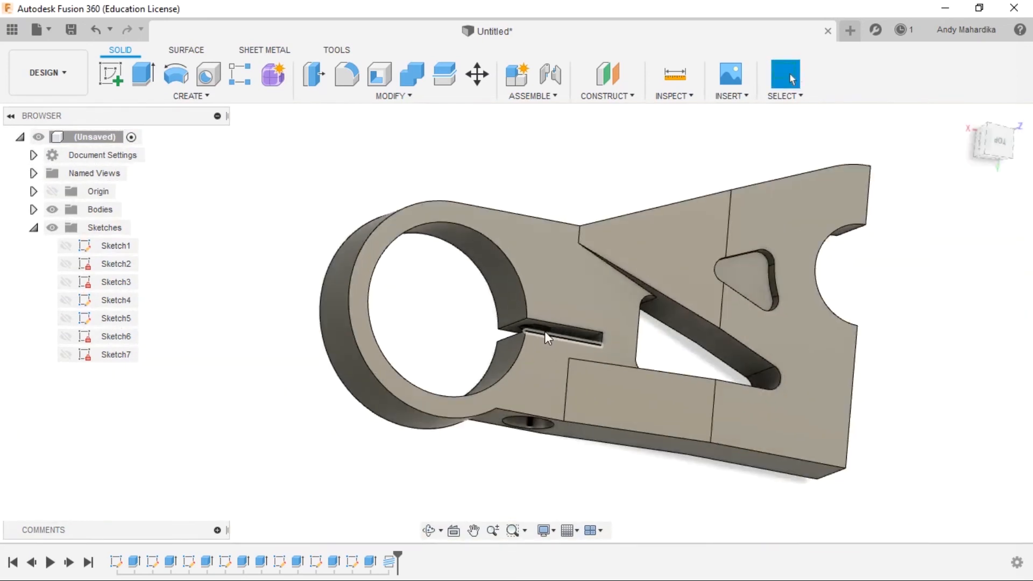
pyautogui.keyDown('shift'); pyautogui.moveTo(545, 331); pyautogui.dragTo(580, 263, button='middle'); pyautogui.keyUp('shift')
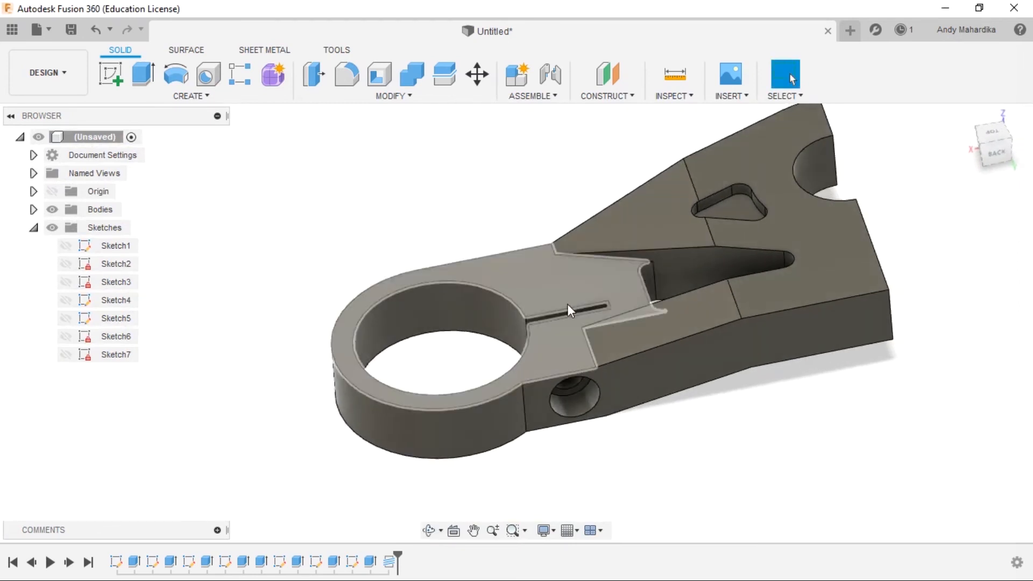
pyautogui.scroll(5, 569, 296)
pyautogui.keyDown('shift'); pyautogui.moveTo(530, 360); pyautogui.dragTo(547, 346, button='middle'); pyautogui.keyUp('shift')
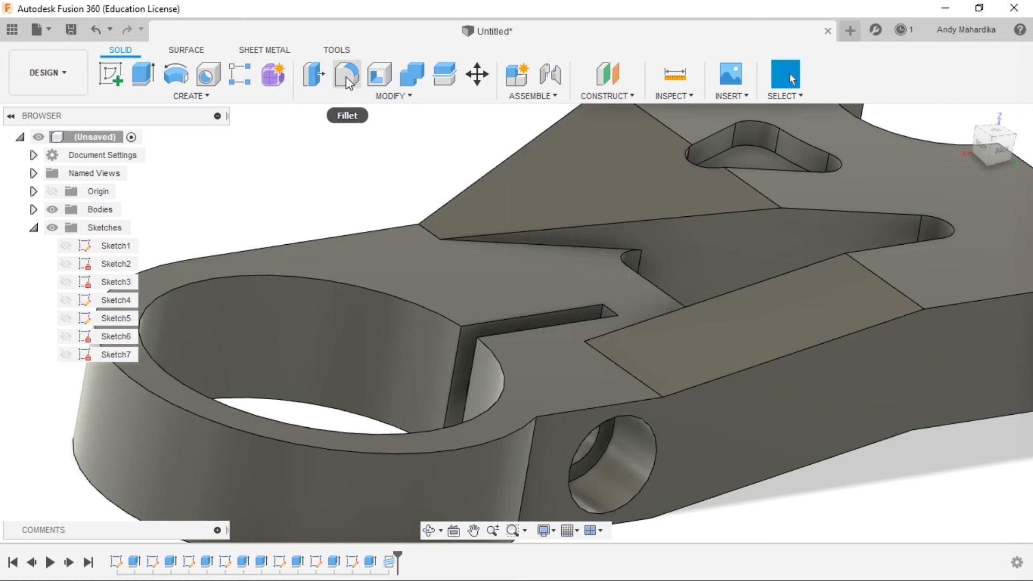
pyautogui.click(347, 81)
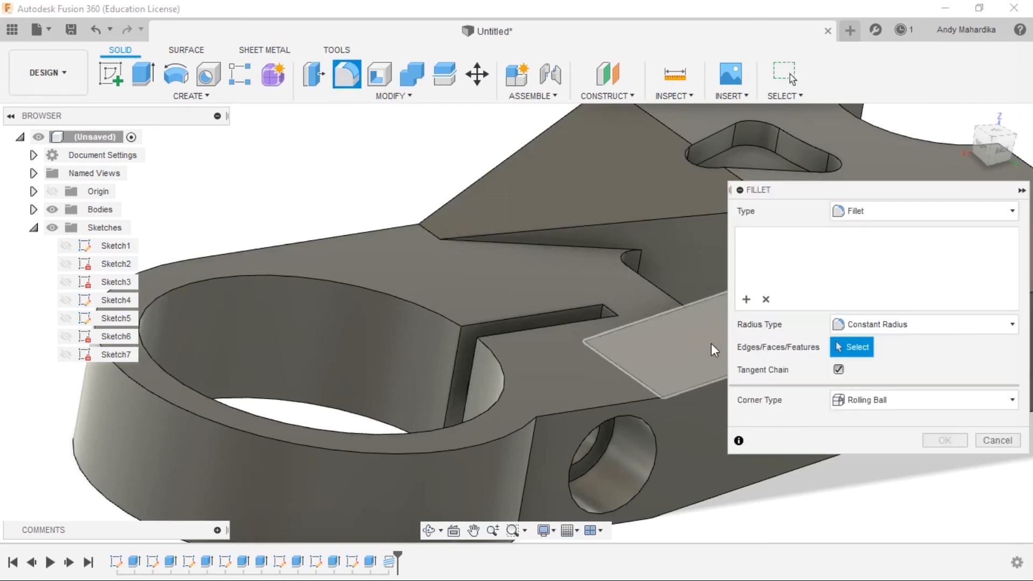
pyautogui.scroll(-7, 457, 267)
pyautogui.scroll(7, 521, 269)
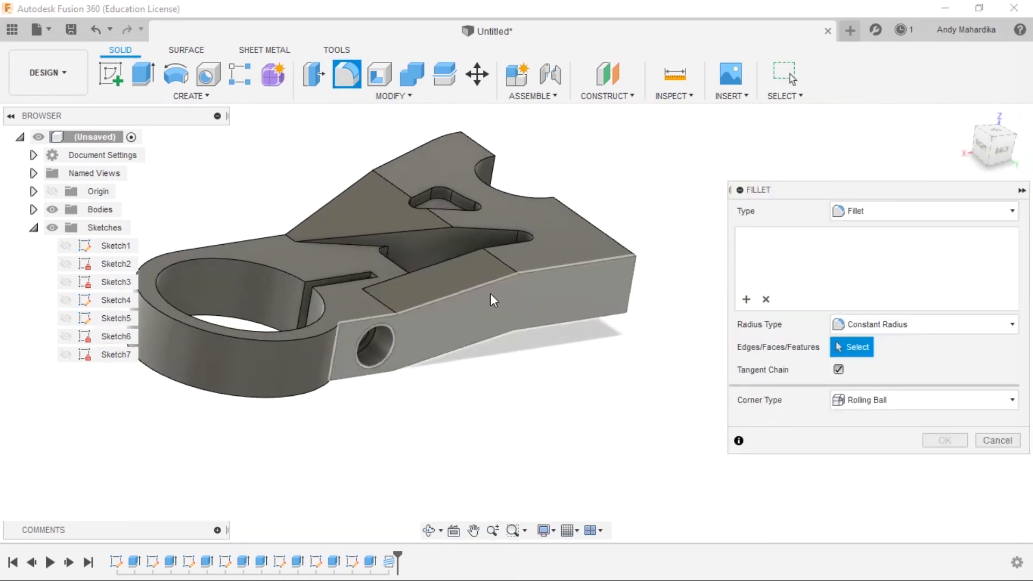
pyautogui.scroll(-6, 440, 189)
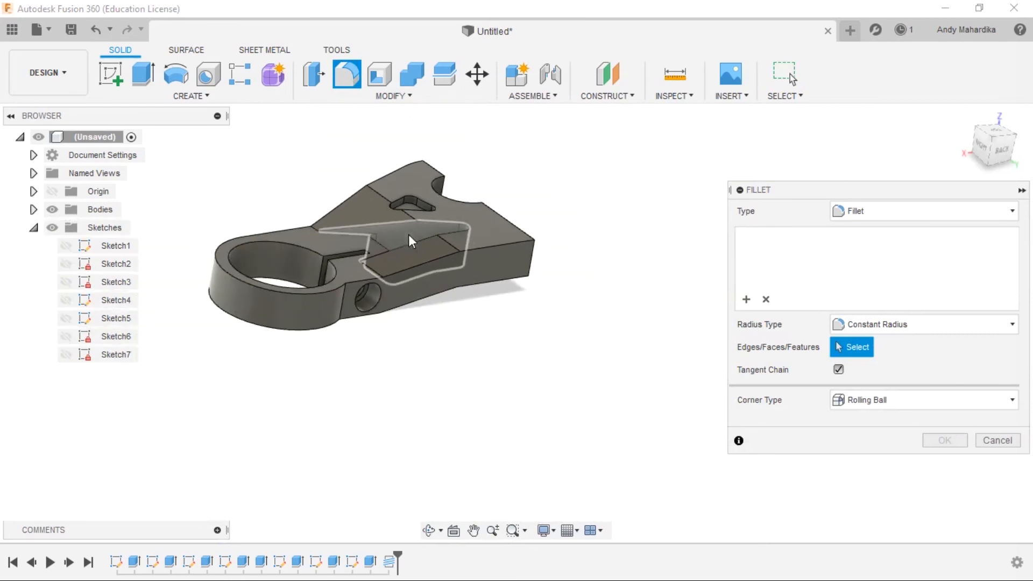
pyautogui.scroll(5, 247, 259)
pyautogui.scroll(3, 338, 186)
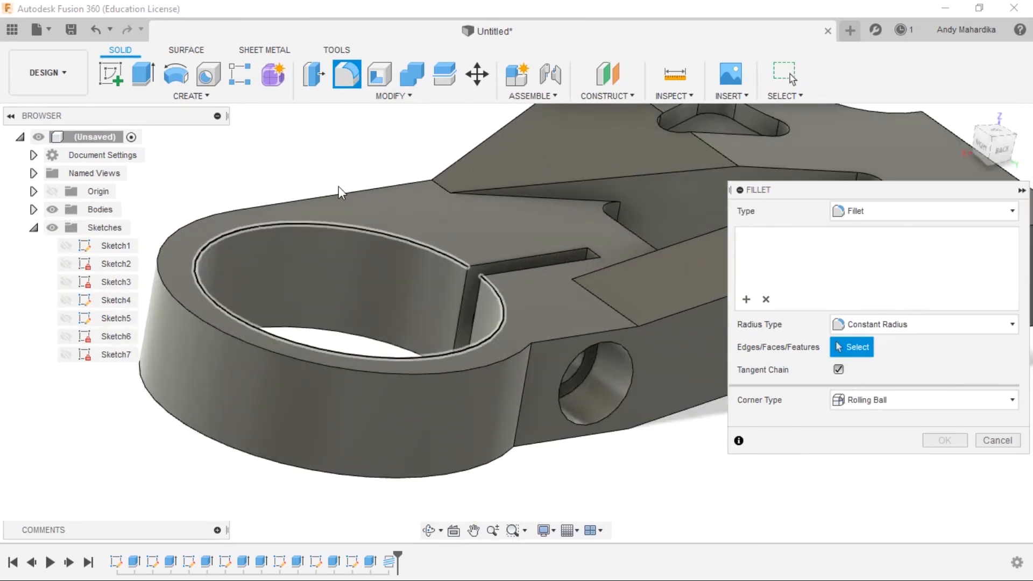
pyautogui.click(369, 186)
# Step: Add the three upper edges along the side face with the threaded hole to the fillet selection
pyautogui.scroll(-4, 605, 288)
pyautogui.scroll(6, 362, 325)
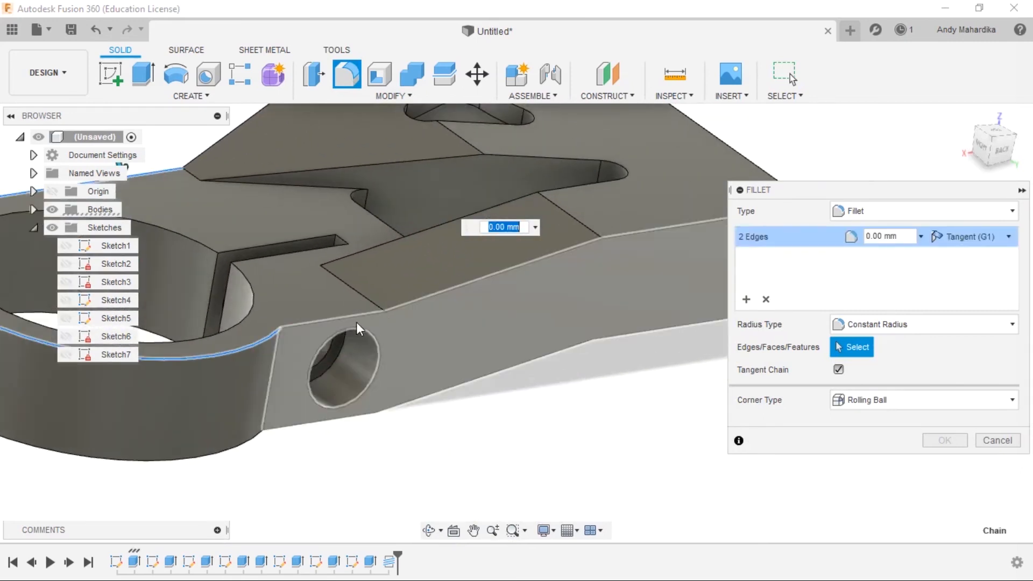
pyautogui.click(411, 304)
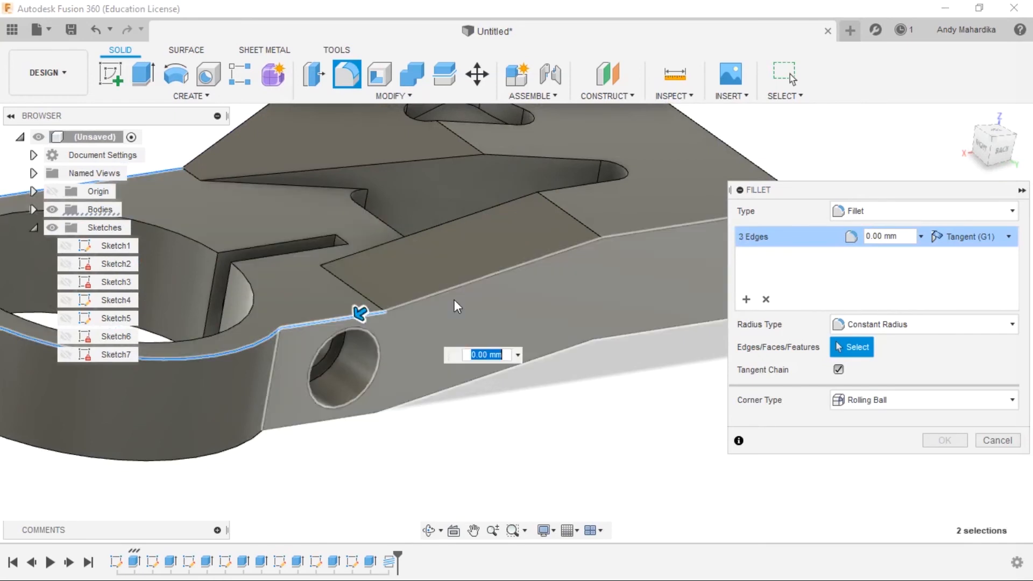
pyautogui.click(492, 278)
pyautogui.scroll(-3, 550, 198)
pyautogui.scroll(5, 596, 205)
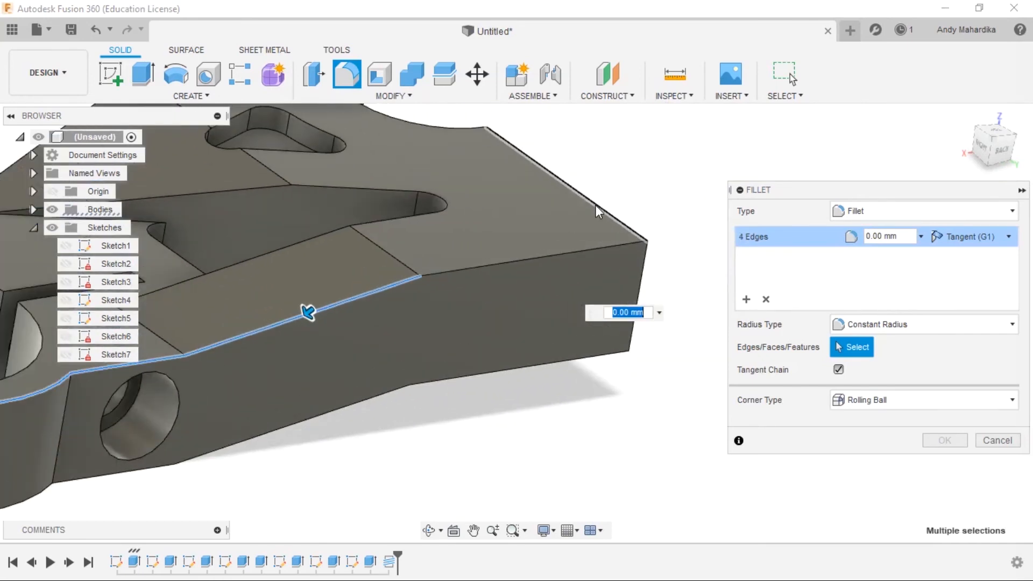
pyautogui.click(565, 249)
# Step: Add the upper outer edges along the side opposite the threaded hole to the fillet selection
pyautogui.scroll(-3, 596, 208)
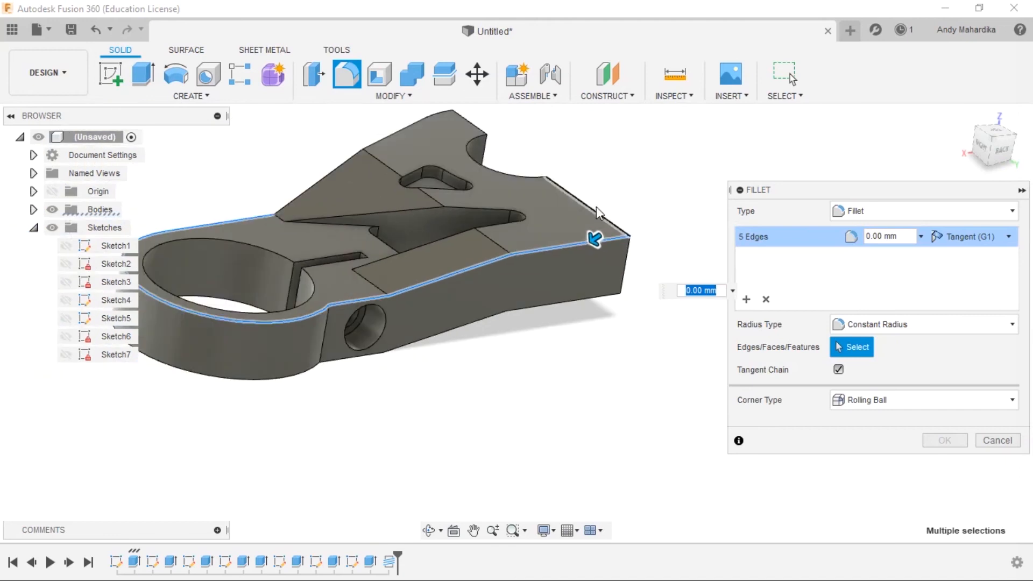
pyautogui.scroll(5, 386, 128)
pyautogui.scroll(-3, 441, 137)
pyautogui.scroll(6, 465, 135)
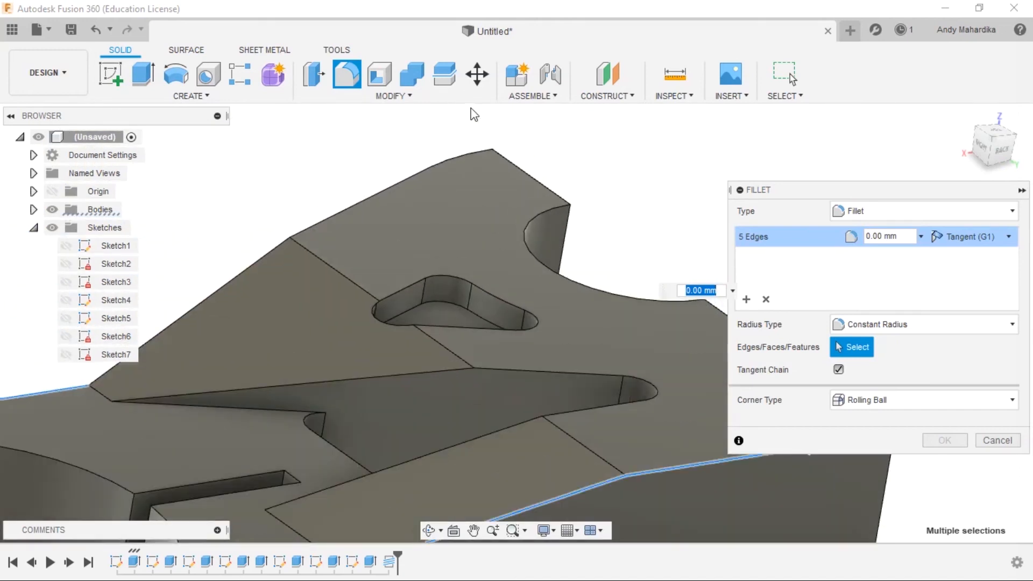
pyautogui.click(473, 152)
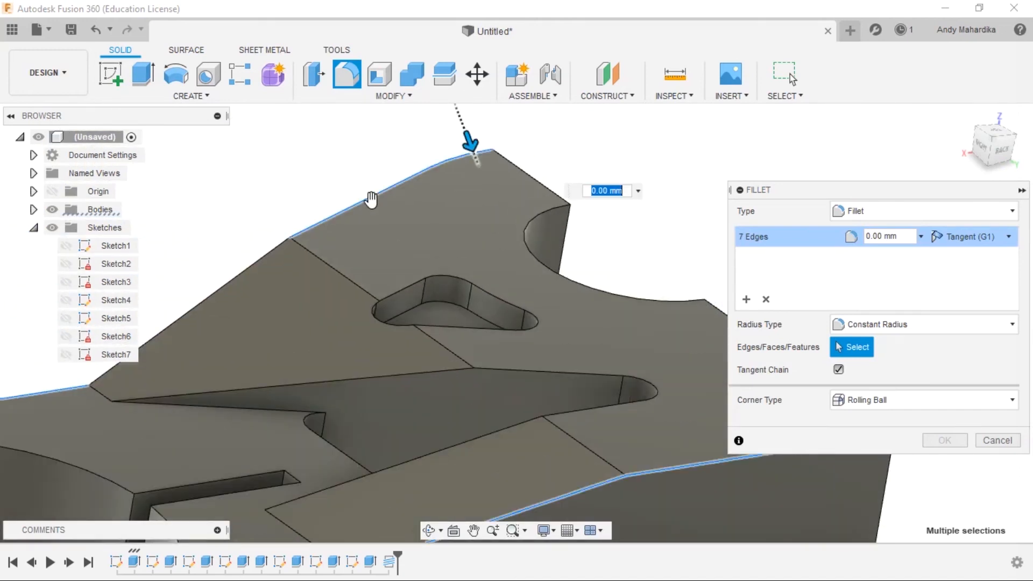
pyautogui.click(249, 265)
pyautogui.scroll(-3, 368, 344)
# Step: Add the long upper edges and the rounded tip of the large pointed opening to the fillet selection
pyautogui.scroll(6, 474, 275)
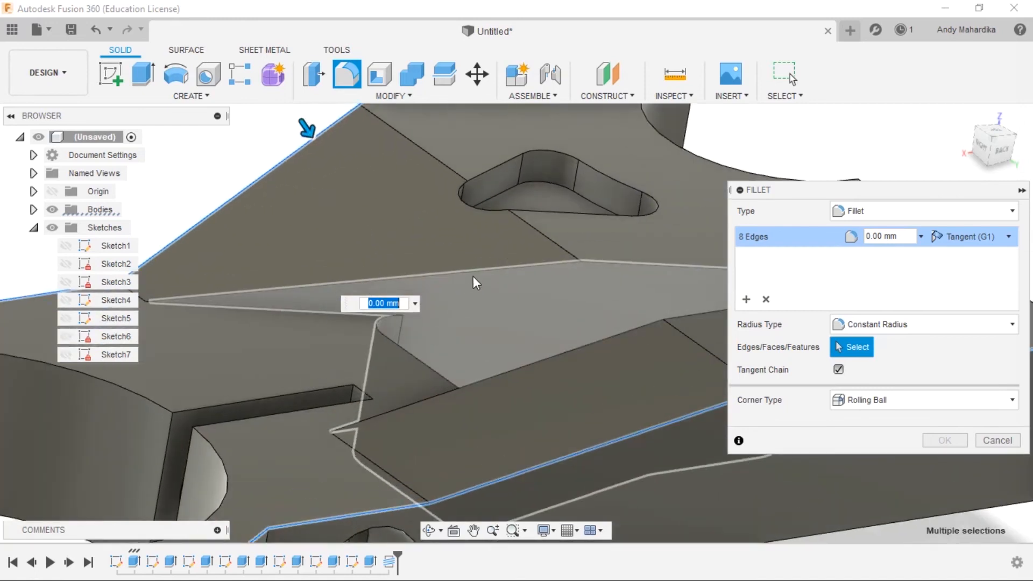
pyautogui.scroll(-3, 475, 271)
pyautogui.scroll(6, 471, 263)
pyautogui.click(517, 274)
pyautogui.scroll(-4, 398, 323)
pyautogui.scroll(3, 392, 330)
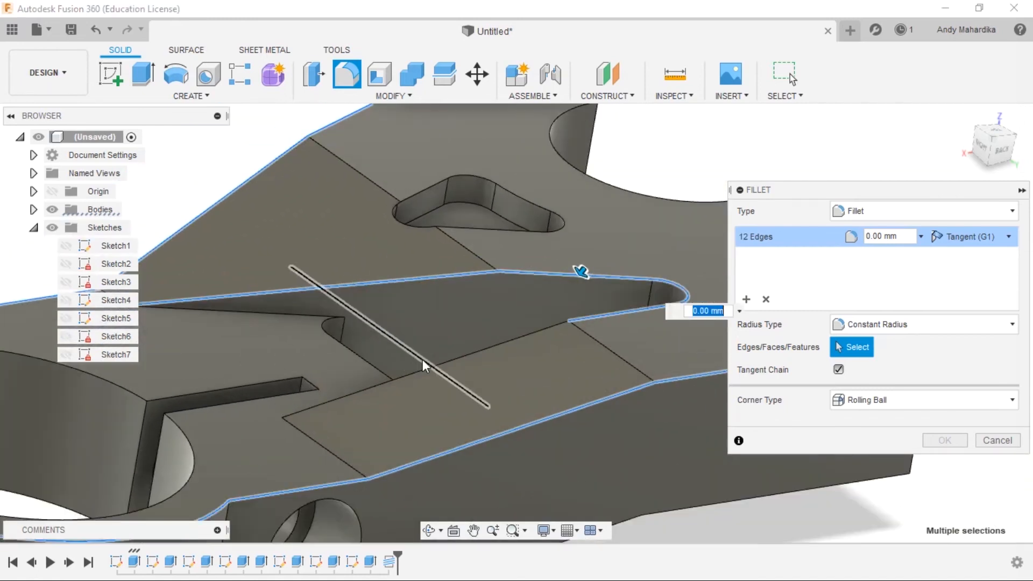
pyautogui.click(457, 360)
pyautogui.scroll(-3, 322, 311)
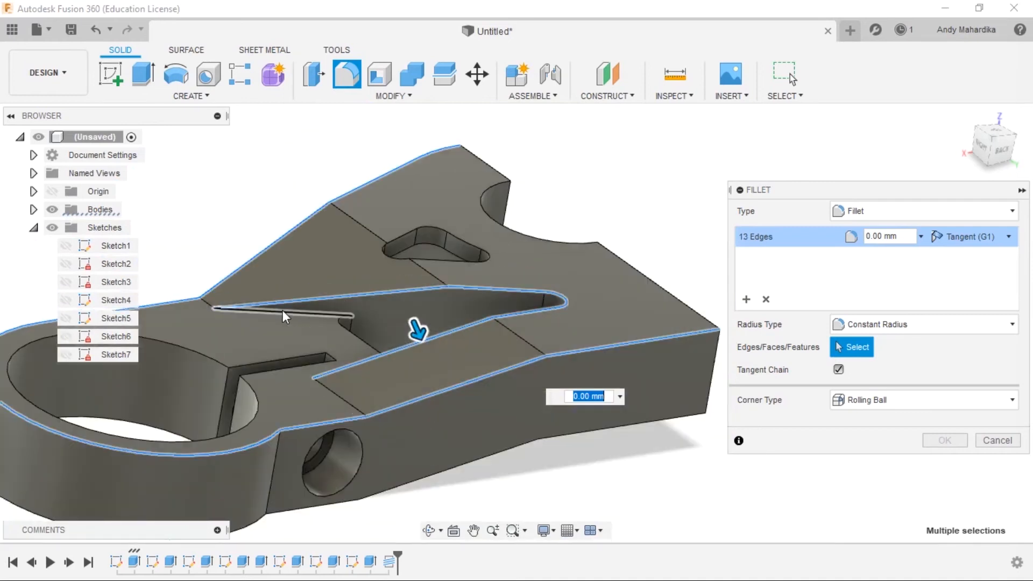
# Step: Complete the large opening's rim in the fillet selection with the two short edges and the curved tangent chain facing the ring
pyautogui.scroll(5, 298, 317)
pyautogui.click(299, 314)
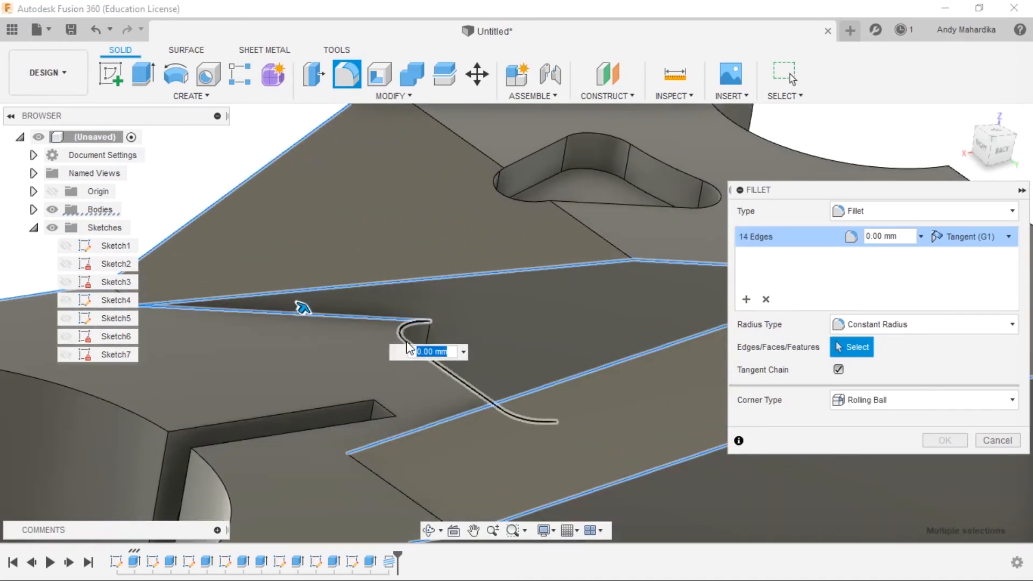
pyautogui.click(407, 343)
pyautogui.scroll(-5, 409, 295)
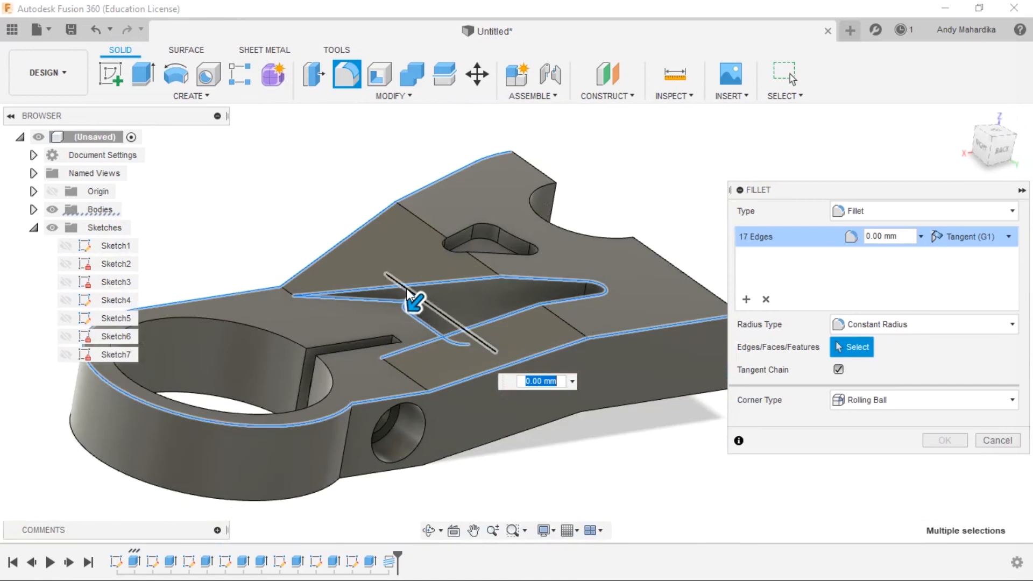
pyautogui.keyDown('shift'); pyautogui.moveTo(429, 285); pyautogui.dragTo(502, 339, button='middle'); pyautogui.keyUp('shift')
pyautogui.scroll(5, 438, 266)
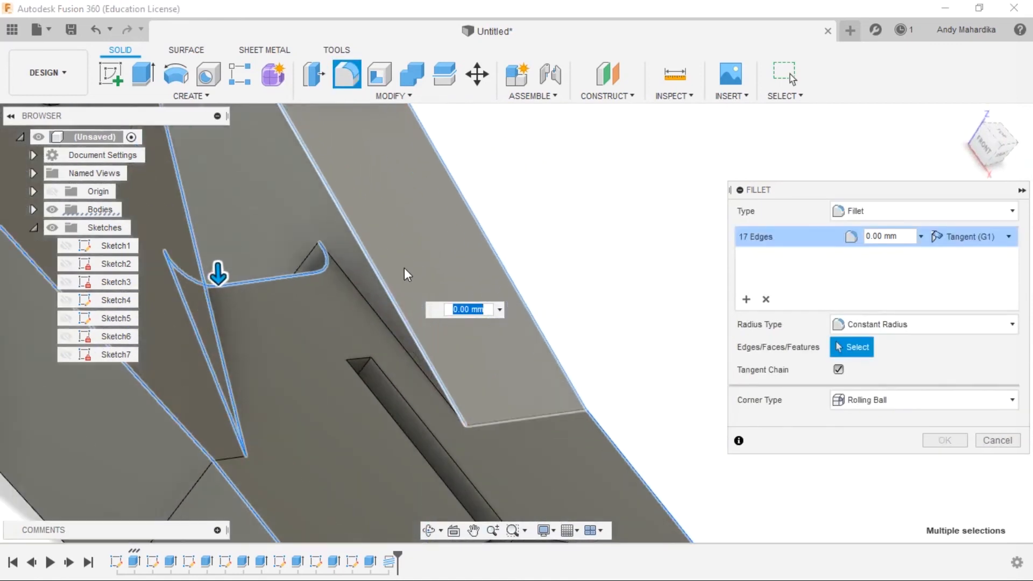
pyautogui.click(366, 302)
pyautogui.scroll(-5, 357, 280)
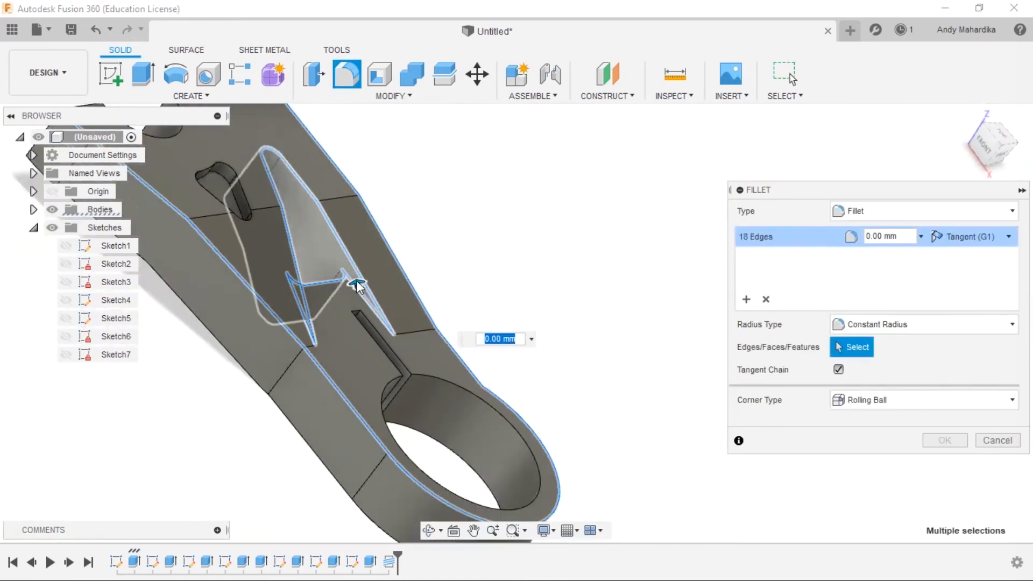
# Step: Add the lower outer edges of the ring and of the side opposite the threaded hole to the fillet selection
pyautogui.scroll(3, 387, 449)
pyautogui.click(357, 455)
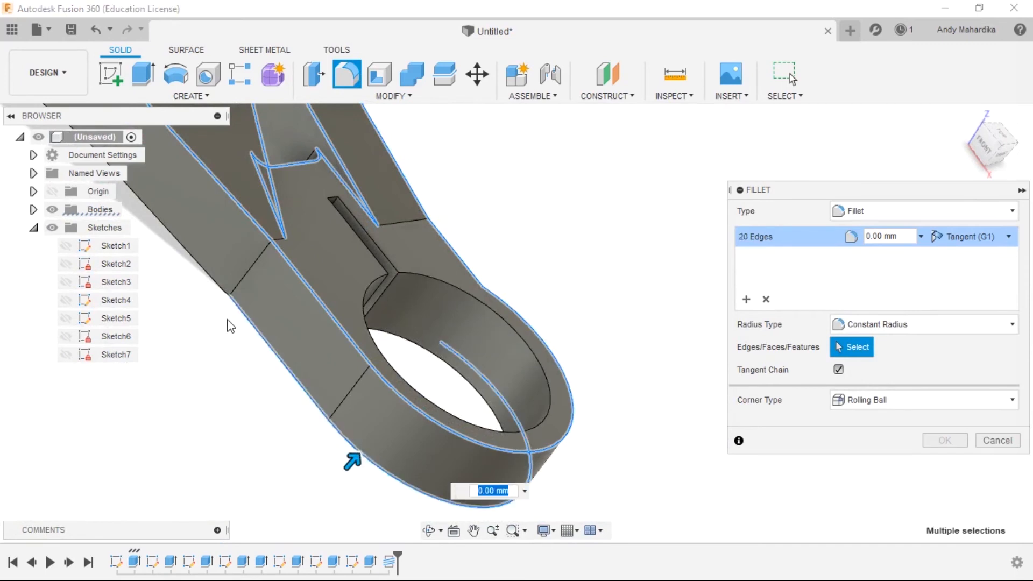
pyautogui.click(205, 273)
pyautogui.scroll(-5, 452, 247)
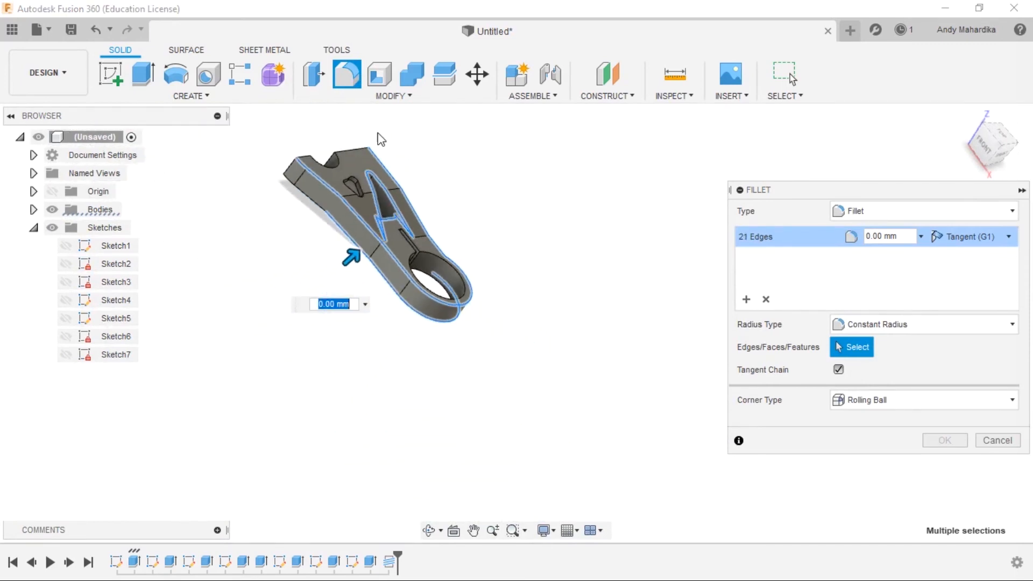
pyautogui.scroll(3, 323, 154)
pyautogui.scroll(3, 302, 167)
pyautogui.click(236, 262)
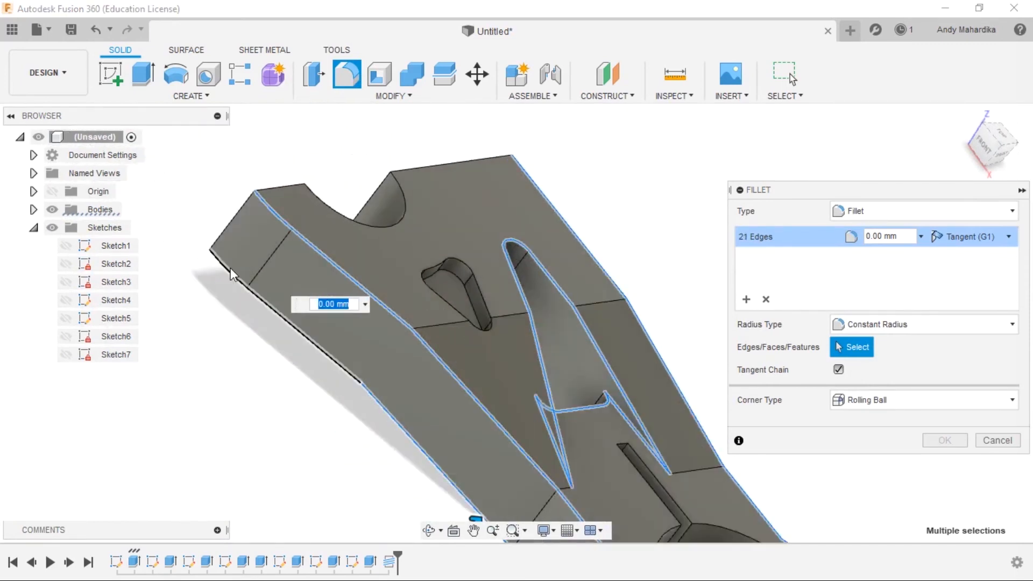
pyautogui.scroll(-4, 588, 346)
# Step: Add the lower edges along the side face with the threaded hole to the fillet selection
pyautogui.keyDown('shift'); pyautogui.moveTo(588, 346); pyautogui.dragTo(484, 379, button='middle'); pyautogui.keyUp('shift')
pyautogui.scroll(8, 468, 408)
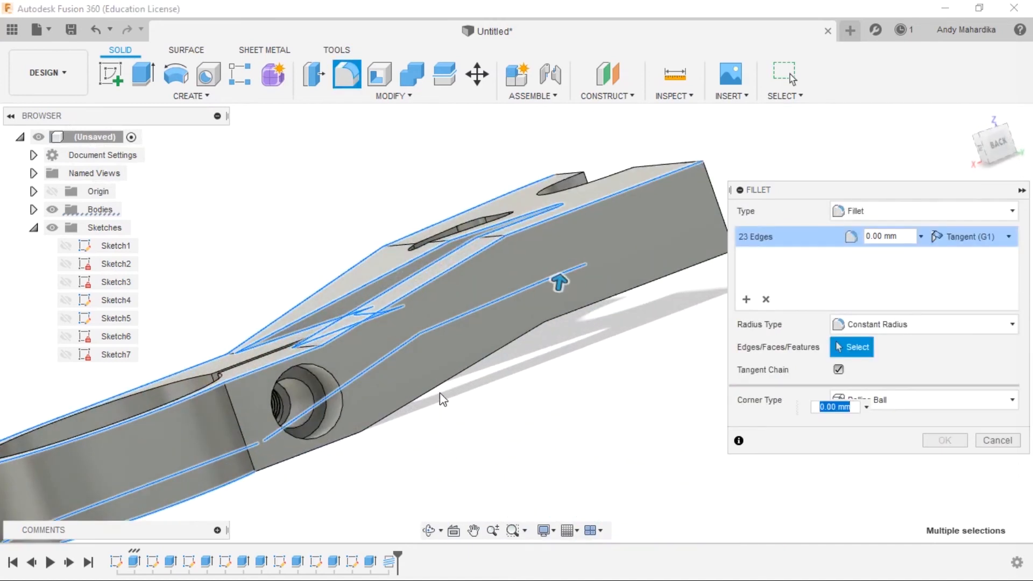
pyautogui.click(440, 382)
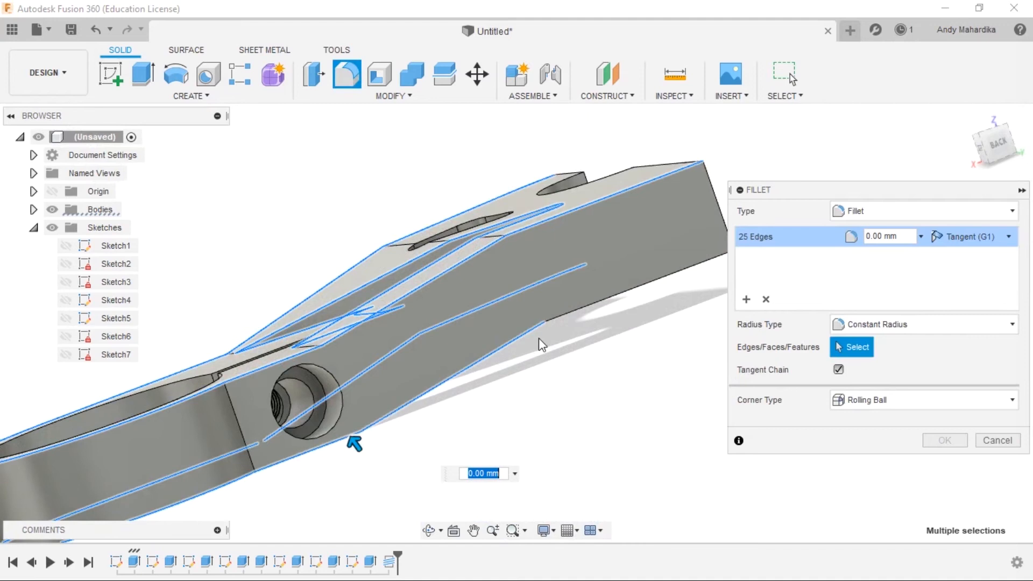
pyautogui.click(609, 306)
# Step: Try fillet radii of 2 mm and 1.5 mm on the selected edges
pyautogui.scroll(-3, 611, 301)
pyautogui.keyDown('shift'); pyautogui.moveTo(507, 318); pyautogui.dragTo(409, 258, button='middle'); pyautogui.keyUp('shift')
pyautogui.scroll(10, 476, 295)
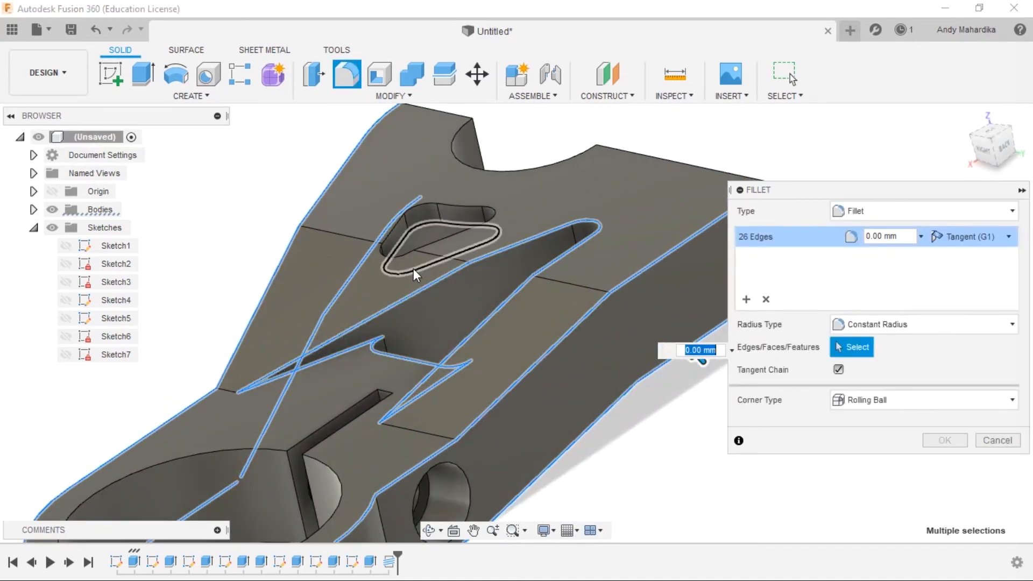
pyautogui.scroll(-5, 593, 305)
pyautogui.scroll(4, 453, 315)
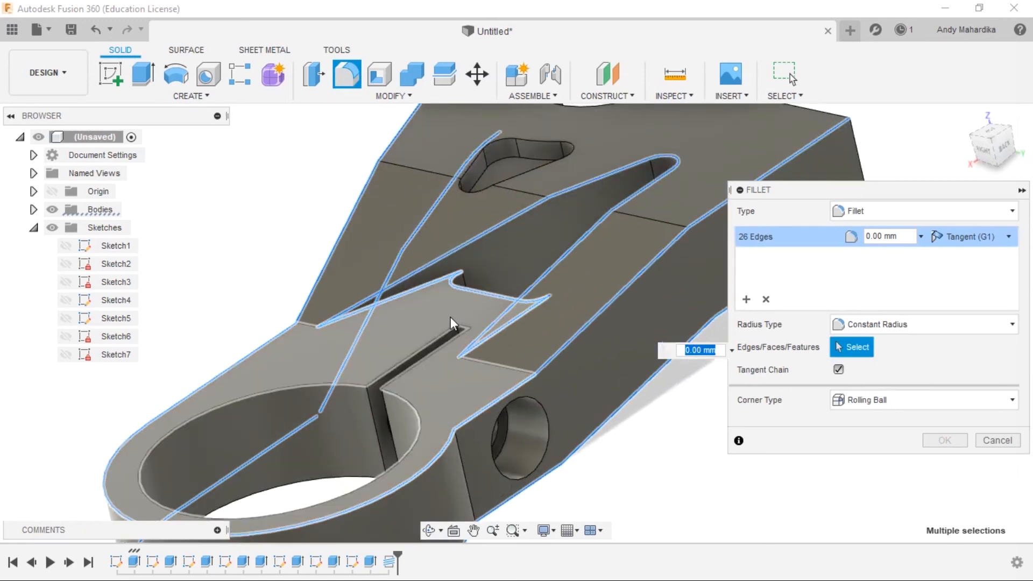
pyautogui.keyDown('shift'); pyautogui.moveTo(479, 253); pyautogui.dragTo(498, 265, button='middle'); pyautogui.keyUp('shift')
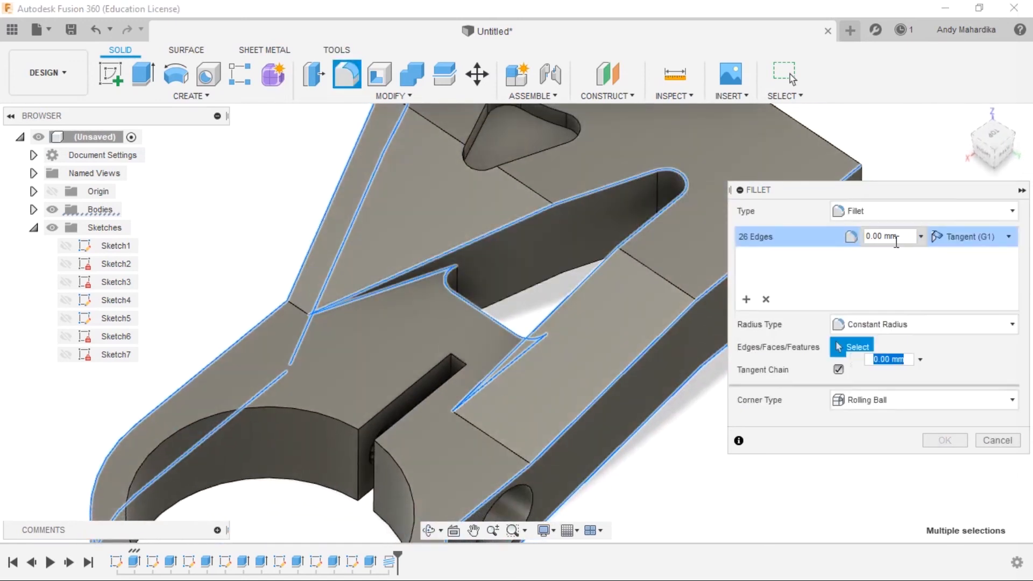
pyautogui.moveTo(898, 240); pyautogui.dragTo(878, 240)
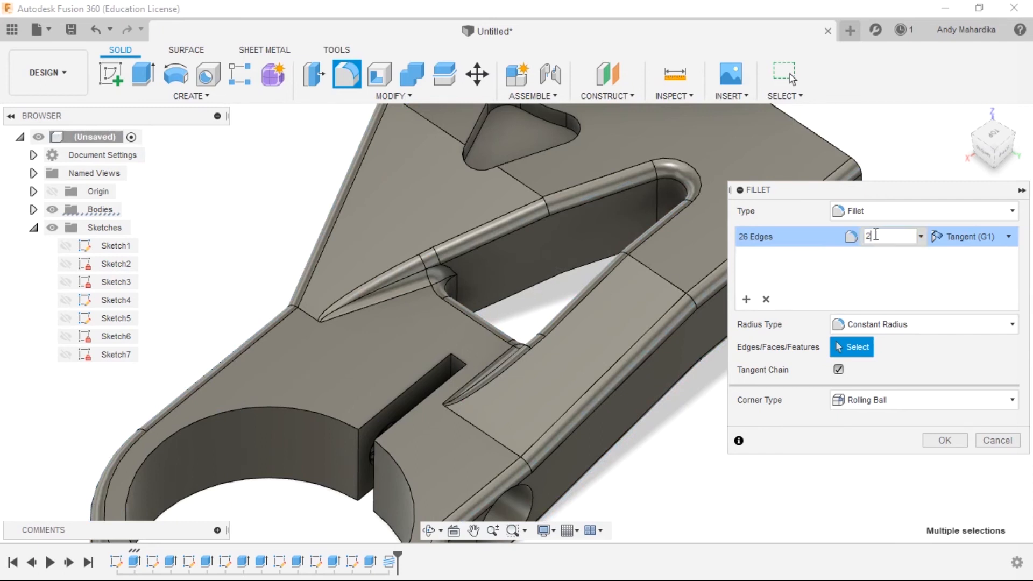
pyautogui.moveTo(883, 235); pyautogui.dragTo(824, 239)
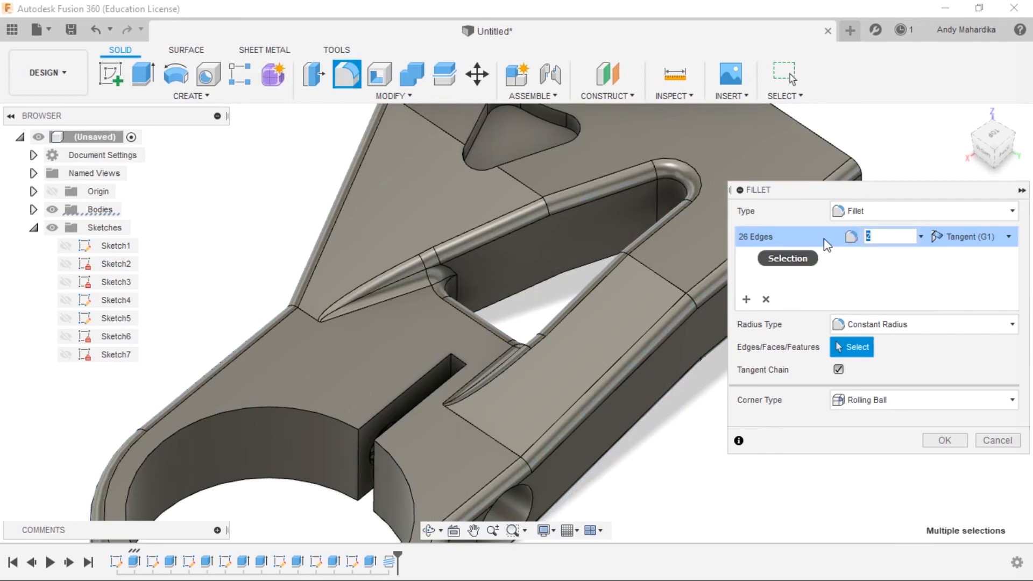
pyautogui.write('1.5')
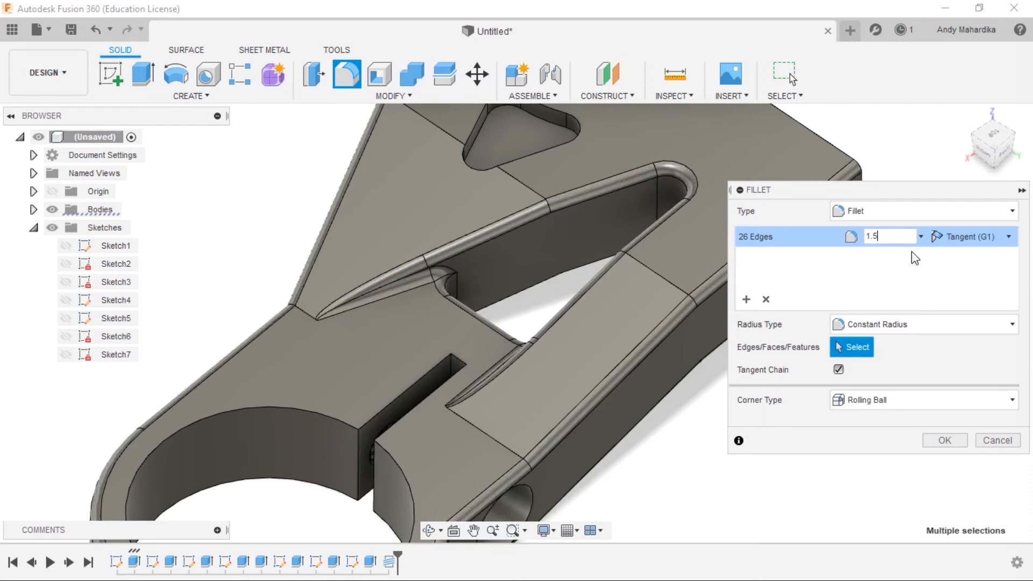
# Step: Set the fillet radius to 1 mm and apply it to the selected outer and opening edges
pyautogui.moveTo(893, 235); pyautogui.dragTo(791, 244)
pyautogui.write('1')
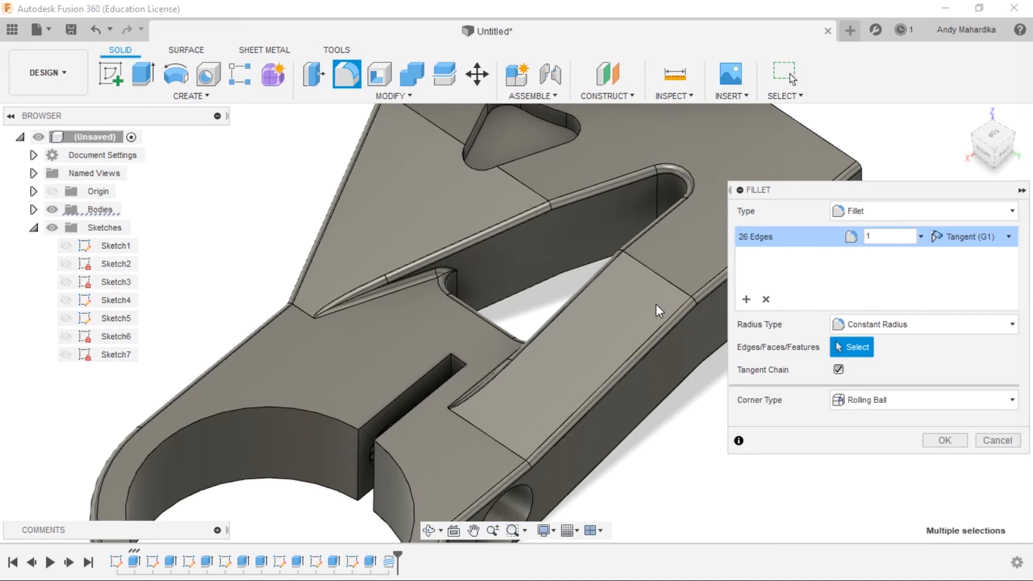
pyautogui.click(945, 442)
# Step: Start a new constant-radius fillet and select the whole upper rim of the small triangular pocket
pyautogui.scroll(-3, 598, 282)
pyautogui.scroll(2, 592, 343)
pyautogui.keyDown('shift'); pyautogui.moveTo(592, 344); pyautogui.dragTo(666, 302, button='middle'); pyautogui.keyUp('shift')
pyautogui.scroll(-3, 645, 298)
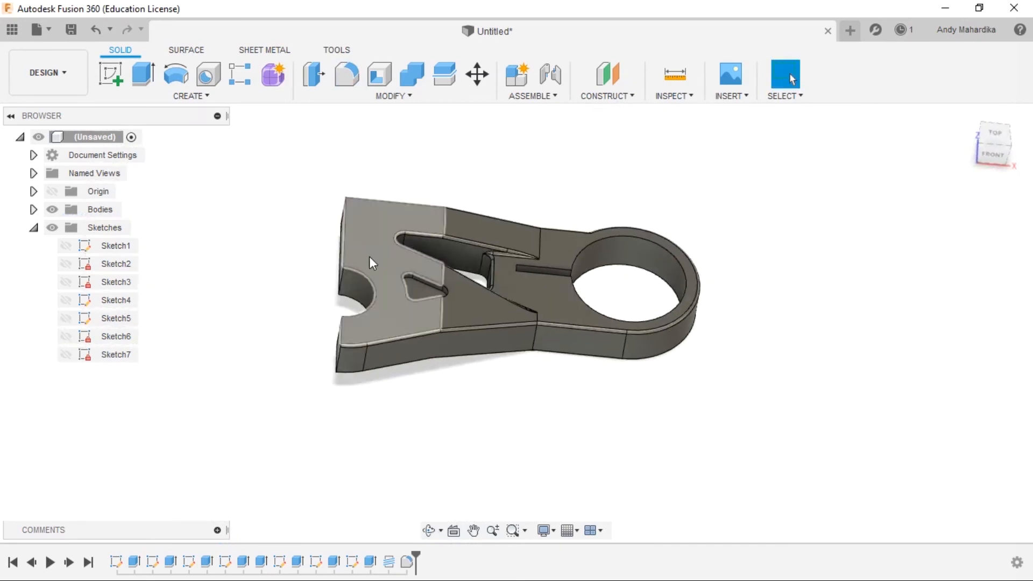
pyautogui.scroll(5, 397, 256)
pyautogui.scroll(2, 447, 269)
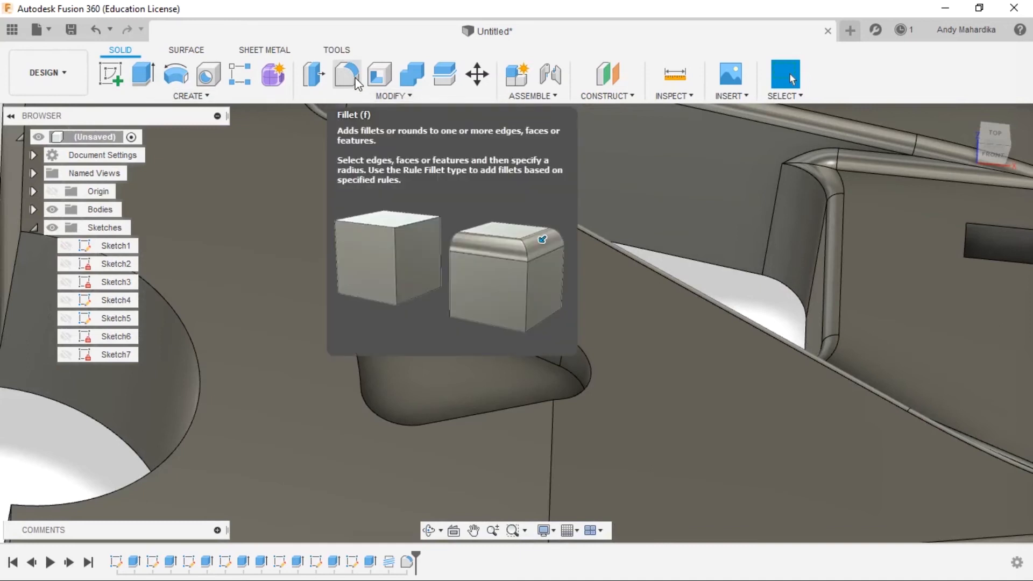
pyautogui.click(340, 78)
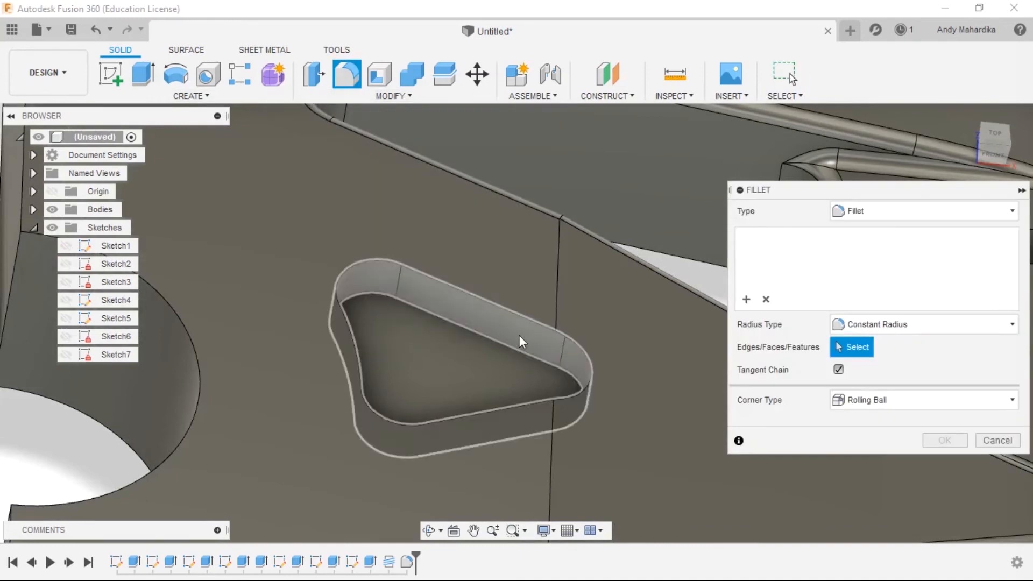
pyautogui.click(517, 312)
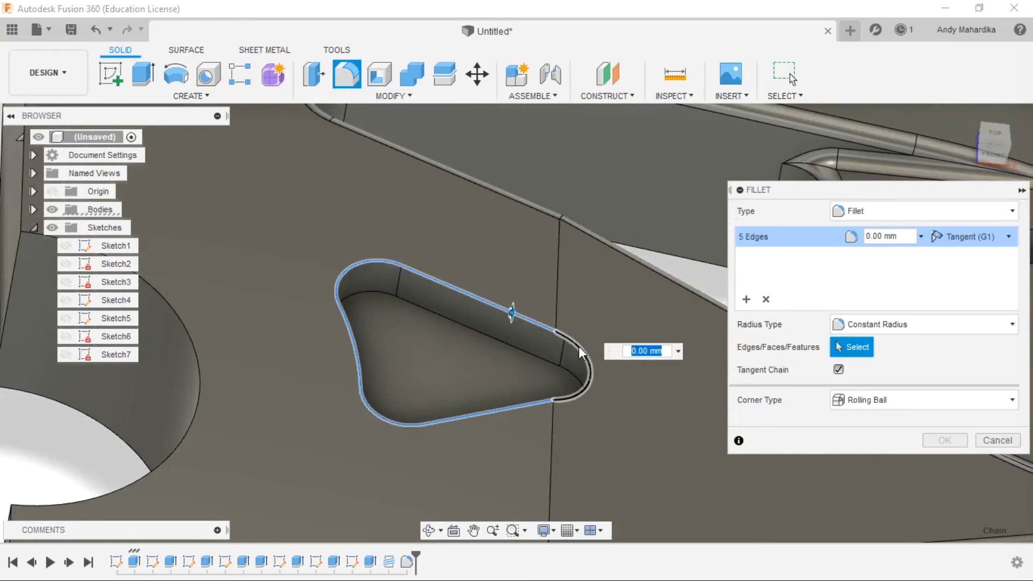
pyautogui.moveTo(574, 346); pyautogui.dragTo(585, 351)
# Step: Add the triangular pocket's floor edges to the selection and apply the fillet with a 1 mm radius
pyautogui.click(457, 326)
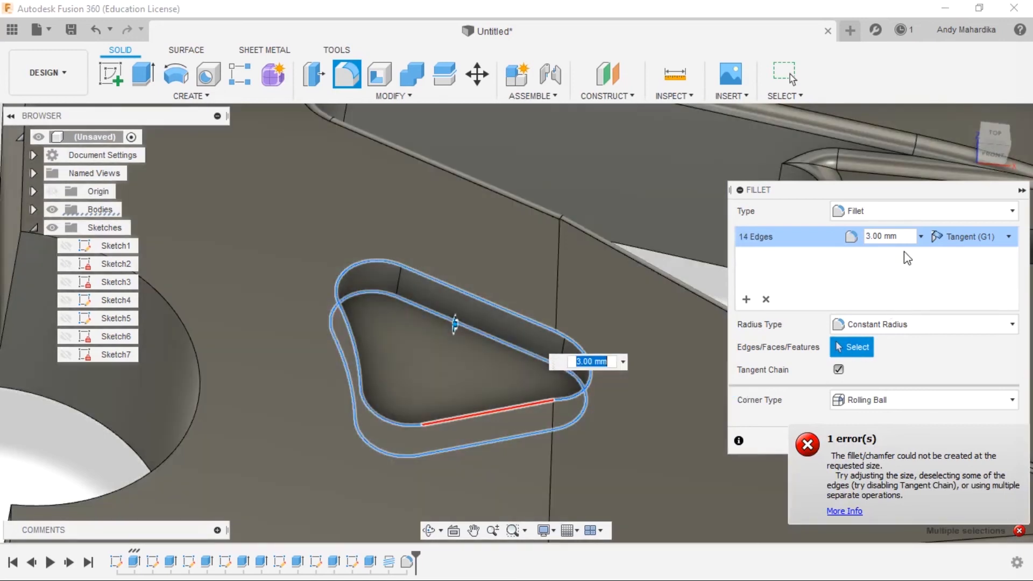
pyautogui.moveTo(906, 237); pyautogui.dragTo(836, 238)
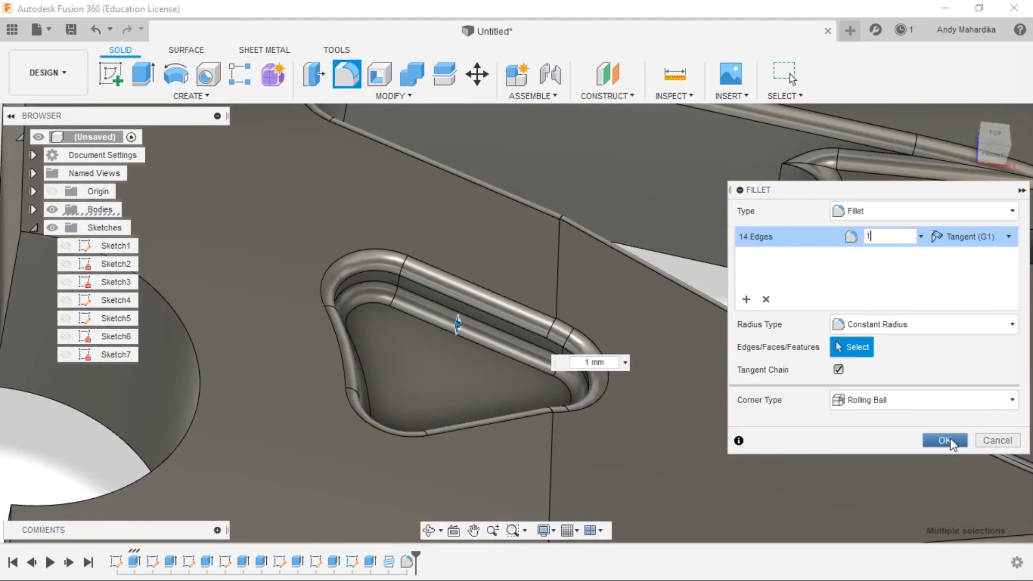
pyautogui.click(946, 440)
pyautogui.scroll(-6, 554, 314)
pyautogui.scroll(-2, 554, 311)
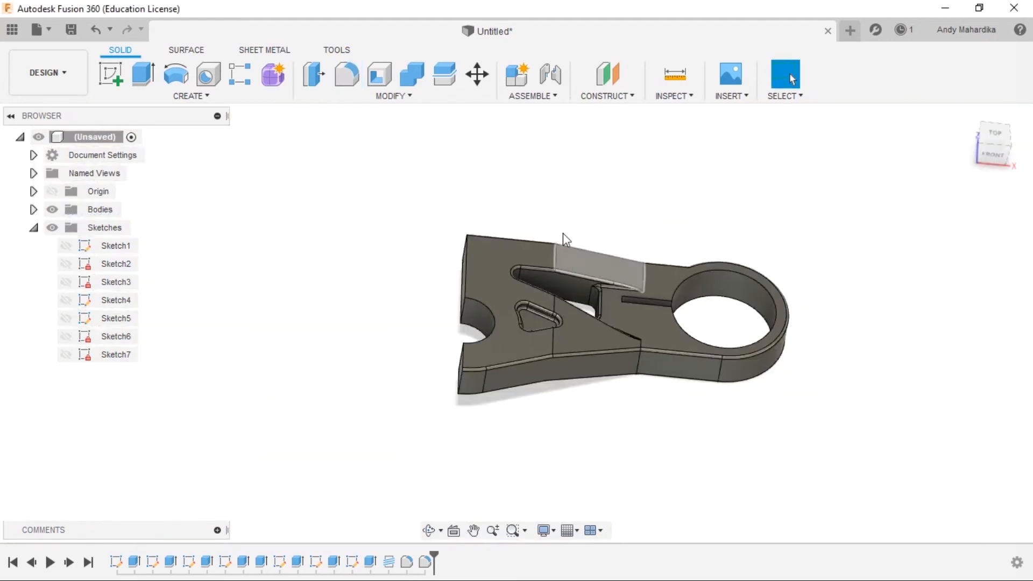
# Step: Start a constant-radius fillet and select the two vertical corner edges at the closed end of the narrow slot
pyautogui.scroll(-3, 597, 203)
pyautogui.keyDown('shift'); pyautogui.moveTo(574, 262); pyautogui.dragTo(441, 357, button='middle'); pyautogui.keyUp('shift')
pyautogui.scroll(5, 753, 350)
pyautogui.keyDown('shift'); pyautogui.moveTo(715, 344); pyautogui.dragTo(679, 360, button='middle'); pyautogui.keyUp('shift')
pyautogui.scroll(-3, 672, 350)
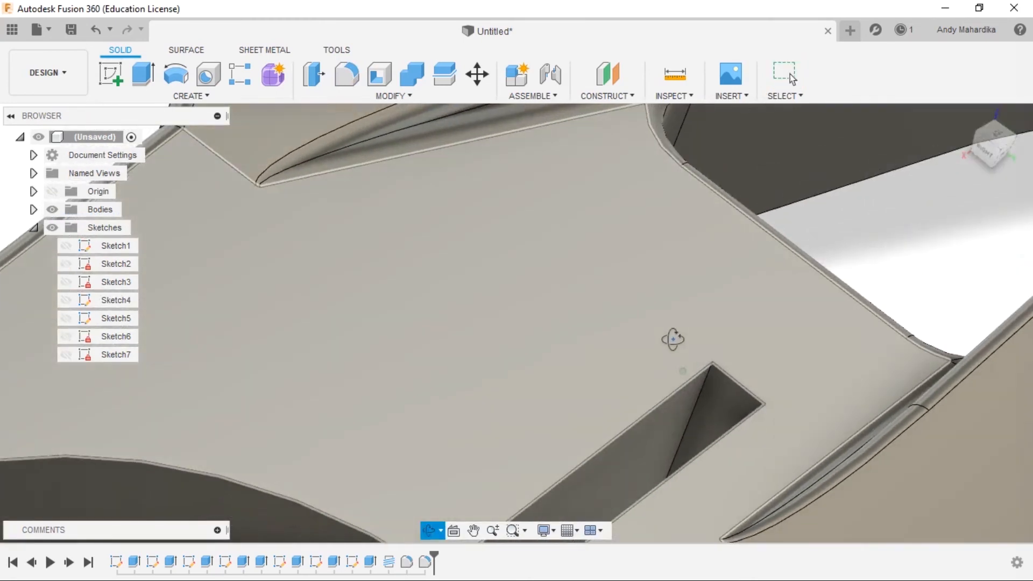
pyautogui.press('Escape')
pyautogui.click(355, 84)
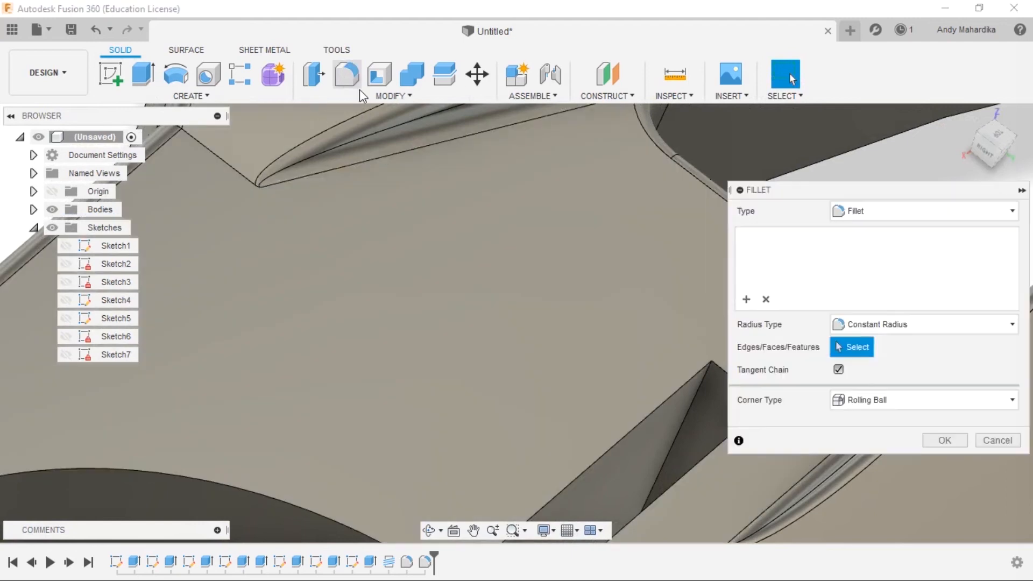
pyautogui.click(695, 392)
pyautogui.keyDown('shift'); pyautogui.moveTo(547, 353); pyautogui.dragTo(539, 307, button='middle'); pyautogui.keyUp('shift')
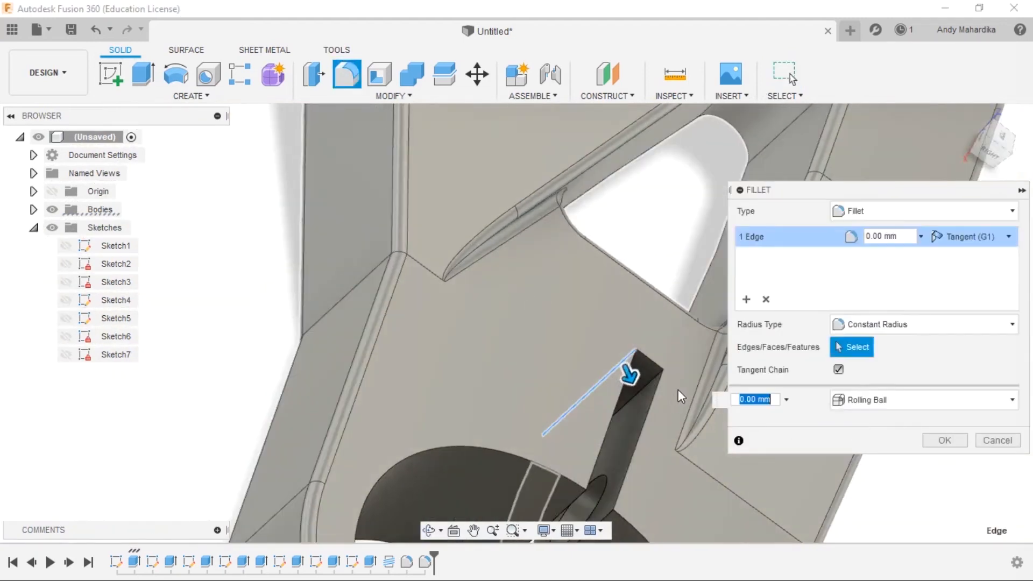
pyautogui.scroll(6, 673, 390)
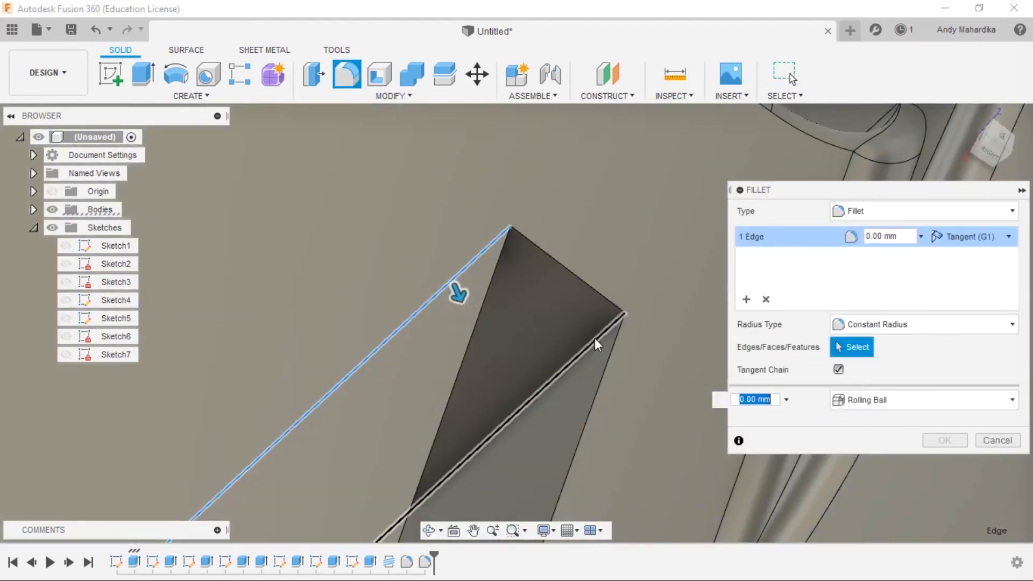
pyautogui.click(595, 338)
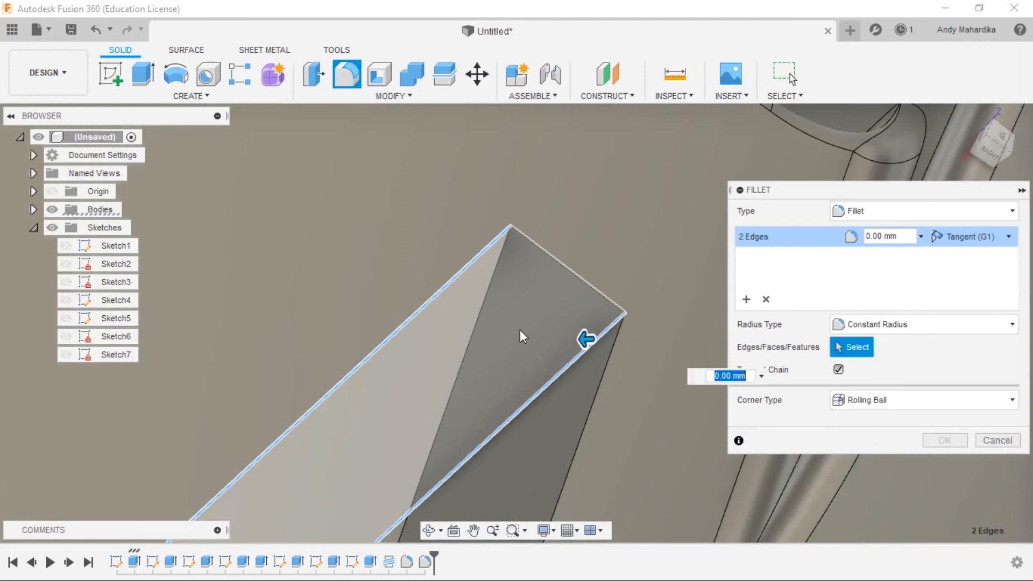
# Step: Set the slot-end fillet radius to 1.5 mm and apply it
pyautogui.moveTo(586, 336); pyautogui.dragTo(569, 344)
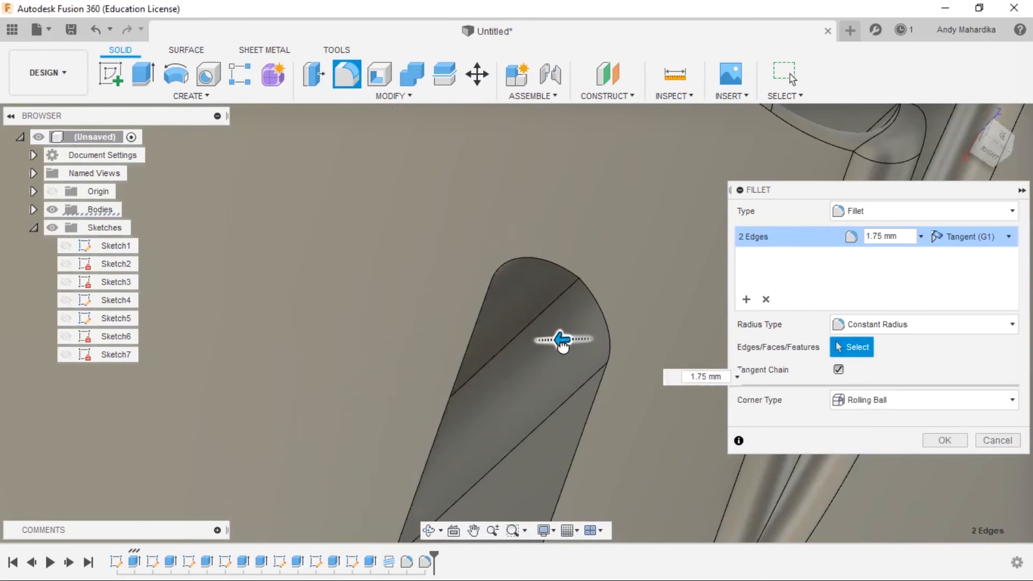
pyautogui.moveTo(568, 343); pyautogui.dragTo(560, 339)
pyautogui.scroll(-5, 500, 298)
pyautogui.keyDown('shift'); pyautogui.moveTo(501, 301); pyautogui.dragTo(462, 308, button='middle'); pyautogui.keyUp('shift')
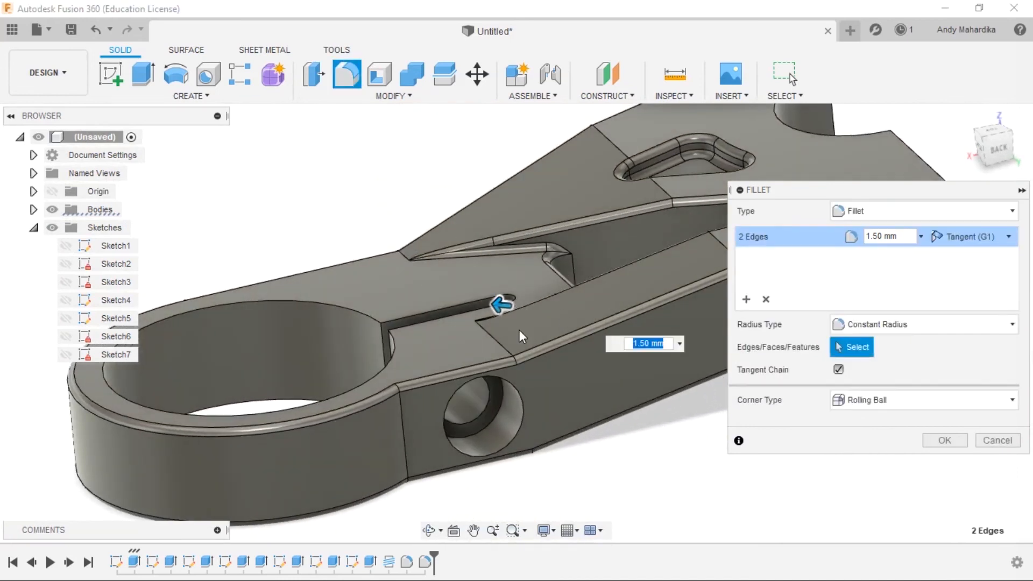
pyautogui.keyDown('shift'); pyautogui.moveTo(514, 331); pyautogui.dragTo(496, 315, button='middle'); pyautogui.keyUp('shift')
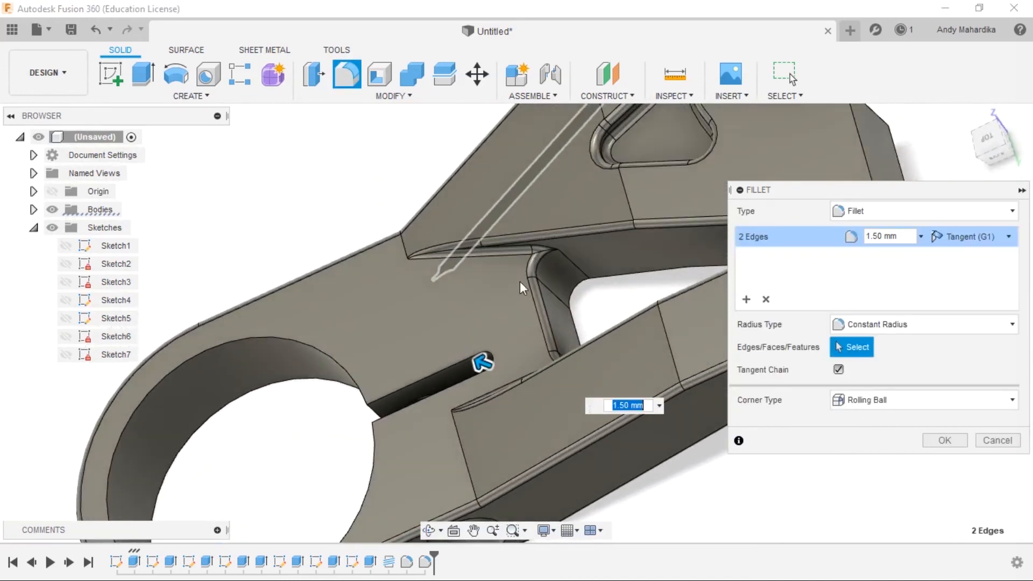
pyautogui.keyDown('shift'); pyautogui.moveTo(533, 291); pyautogui.dragTo(494, 178, button='middle'); pyautogui.keyUp('shift')
pyautogui.keyDown('shift'); pyautogui.moveTo(514, 227); pyautogui.dragTo(521, 201, button='middle'); pyautogui.keyUp('shift')
pyautogui.scroll(3, 521, 202)
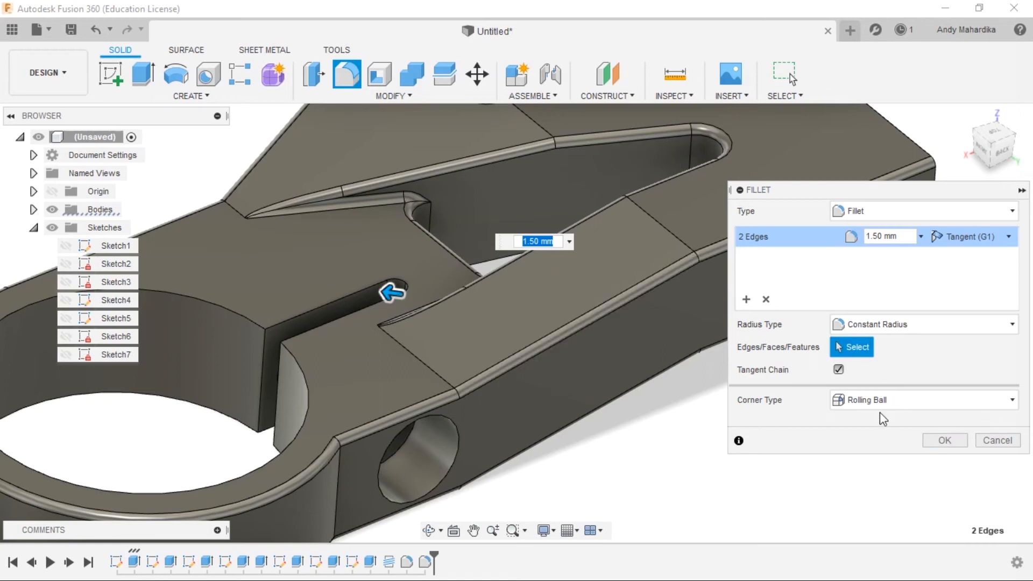
pyautogui.click(945, 441)
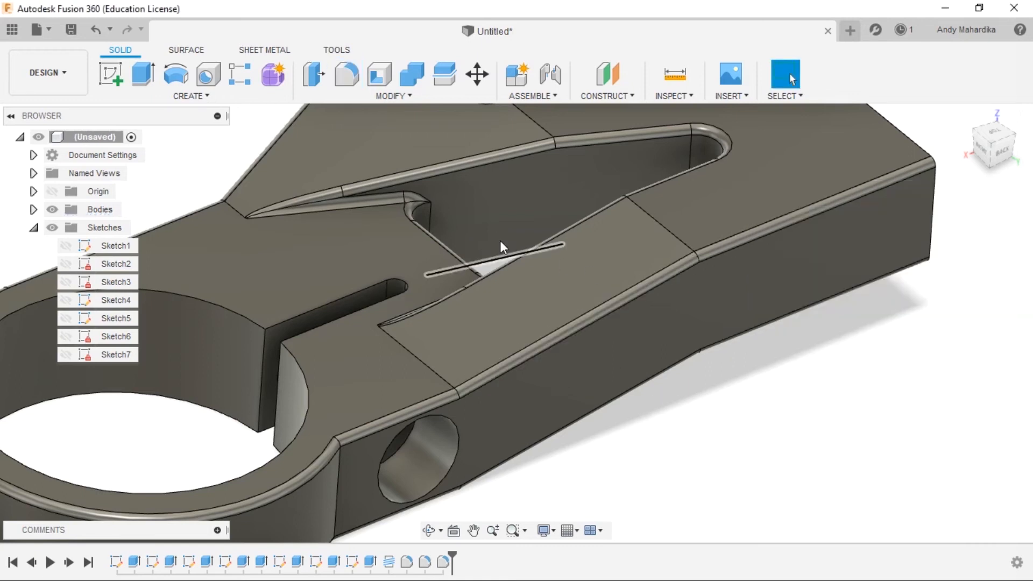
# Step: Roll the design history back to just after the first fillet and open that fillet for editing
pyautogui.scroll(-5, 497, 246)
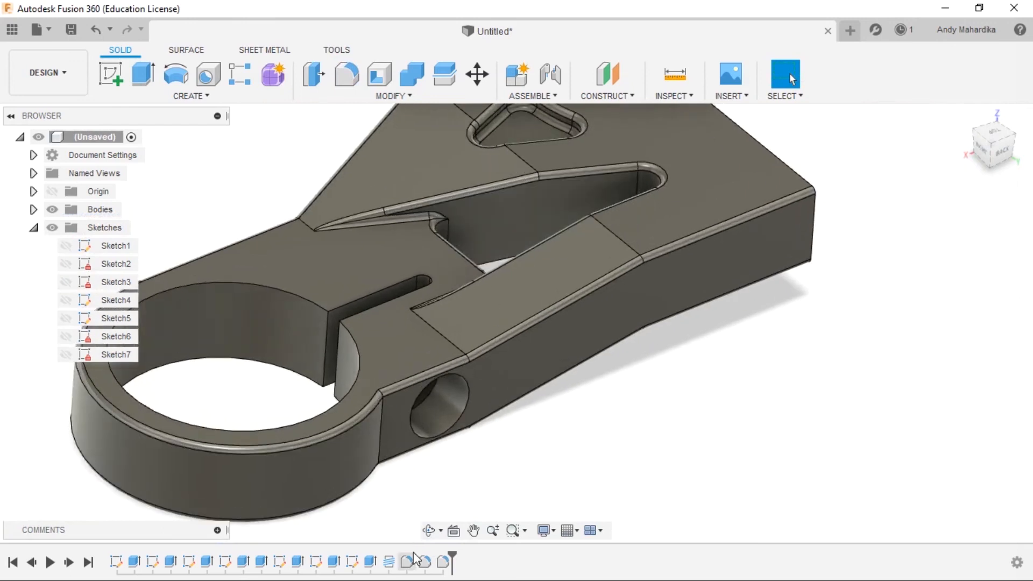
pyautogui.moveTo(450, 555); pyautogui.dragTo(416, 556)
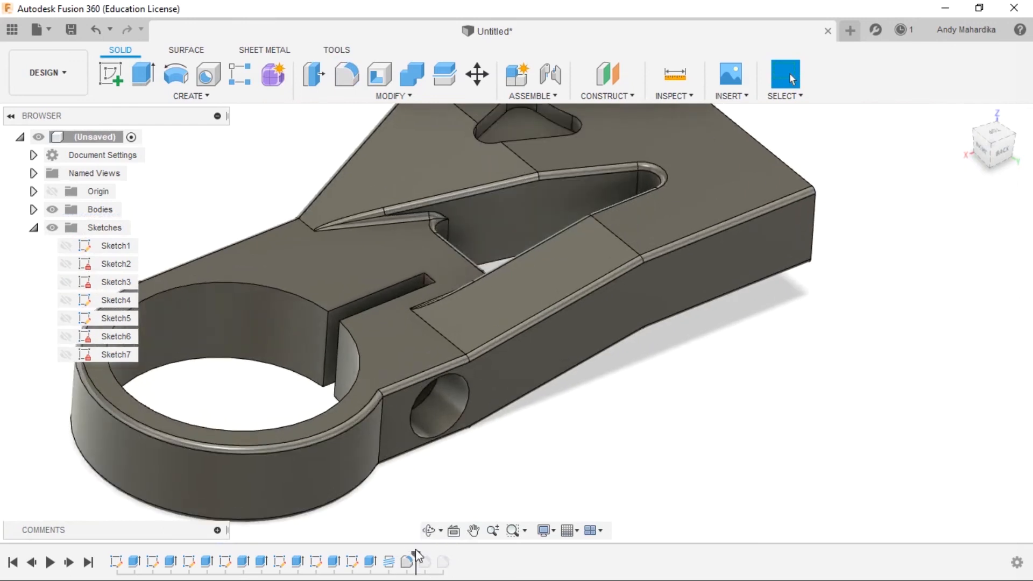
pyautogui.rightClick(407, 561)
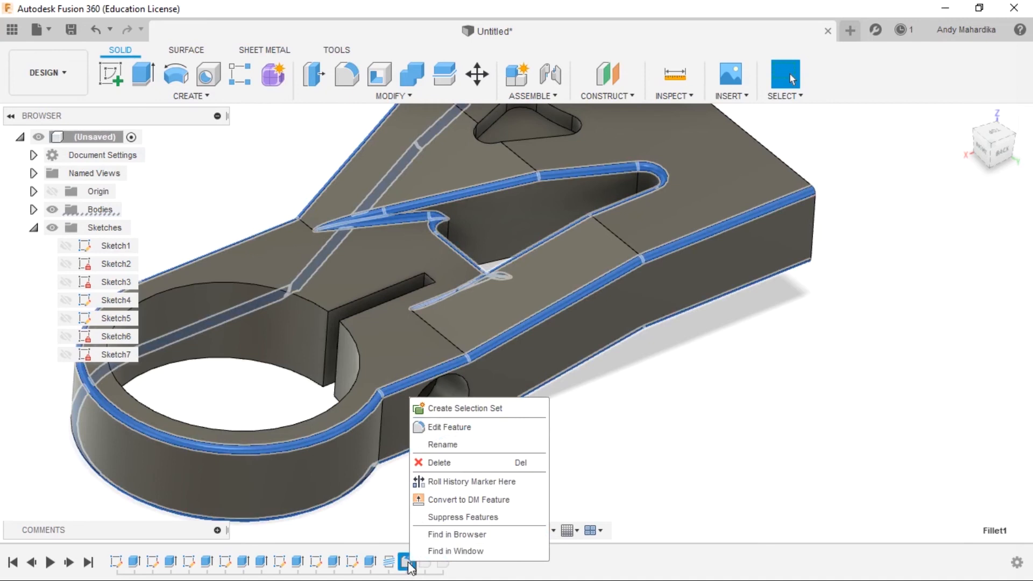
pyautogui.click(447, 426)
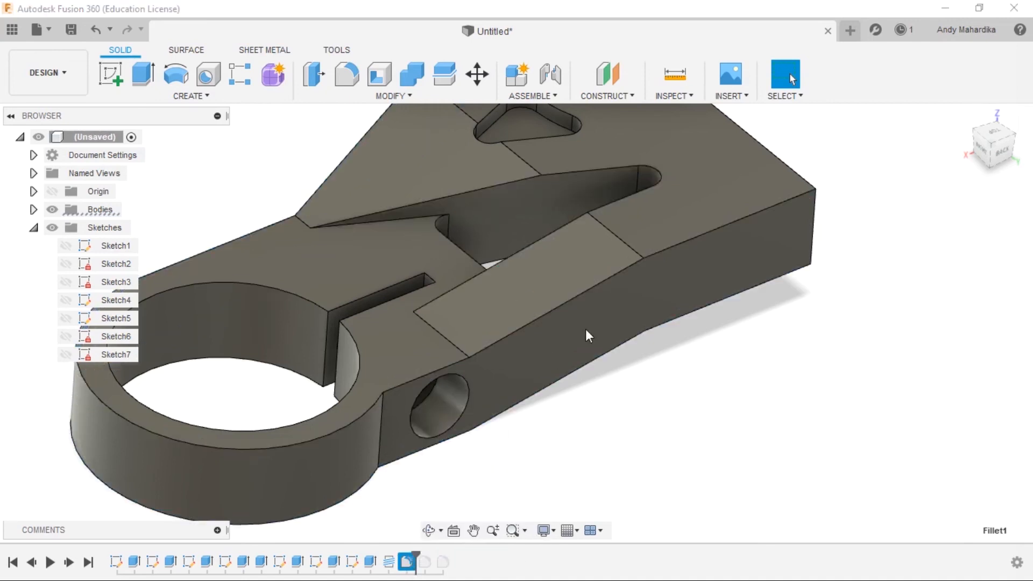
# Step: Add the large opening's underside rim edges to the 1 mm fillet and apply the edit
pyautogui.scroll(2, 593, 325)
pyautogui.scroll(-3, 593, 326)
pyautogui.keyDown('shift'); pyautogui.moveTo(693, 324); pyautogui.dragTo(678, 254, button='middle'); pyautogui.keyUp('shift')
pyautogui.scroll(5, 580, 288)
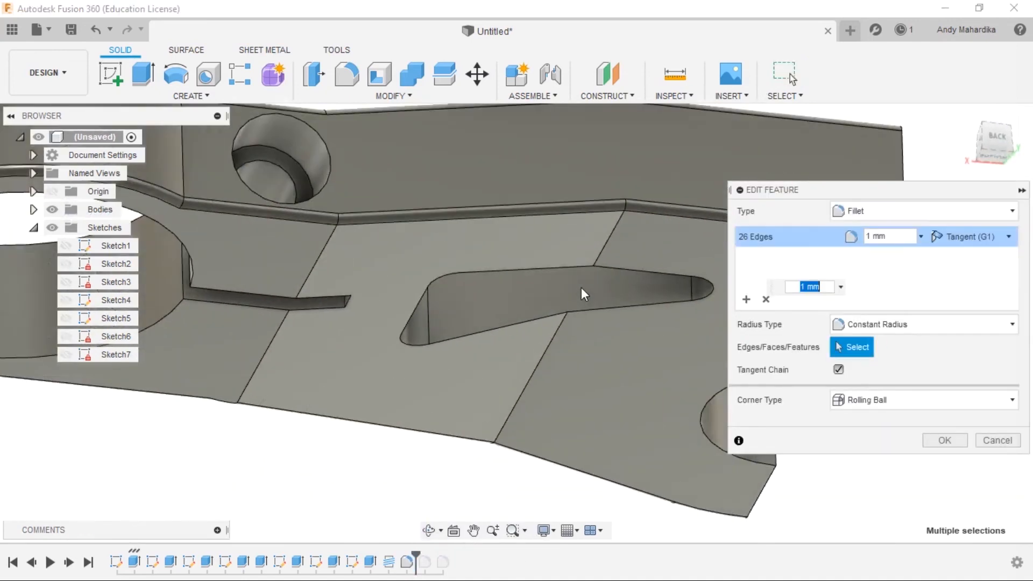
pyautogui.keyDown('shift'); pyautogui.moveTo(584, 289); pyautogui.dragTo(579, 221, button='middle'); pyautogui.keyUp('shift')
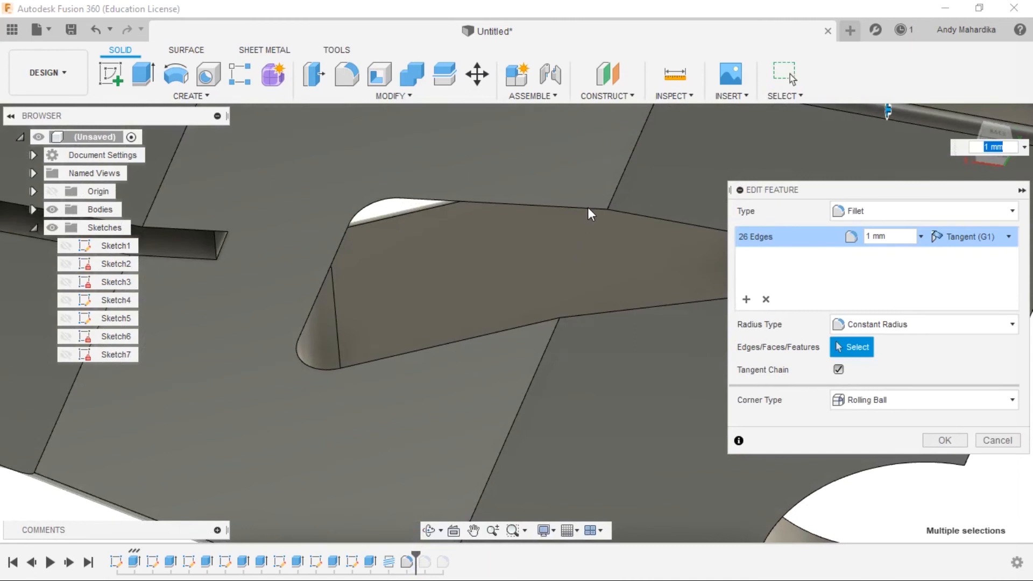
pyautogui.click(585, 206)
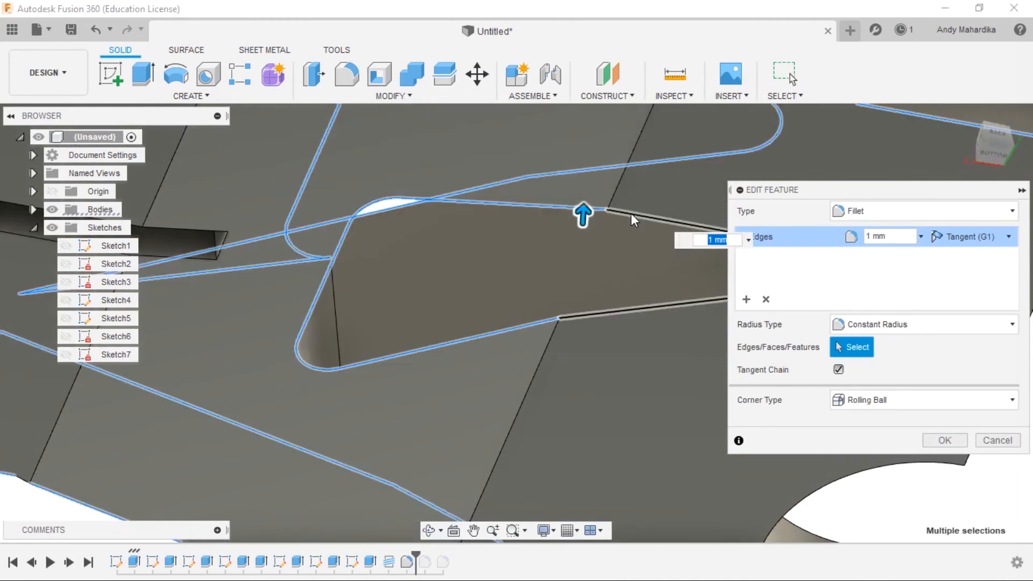
pyautogui.click(640, 213)
pyautogui.scroll(-3, 550, 273)
pyautogui.keyDown('shift'); pyautogui.moveTo(539, 238); pyautogui.dragTo(537, 283, button='middle'); pyautogui.keyUp('shift')
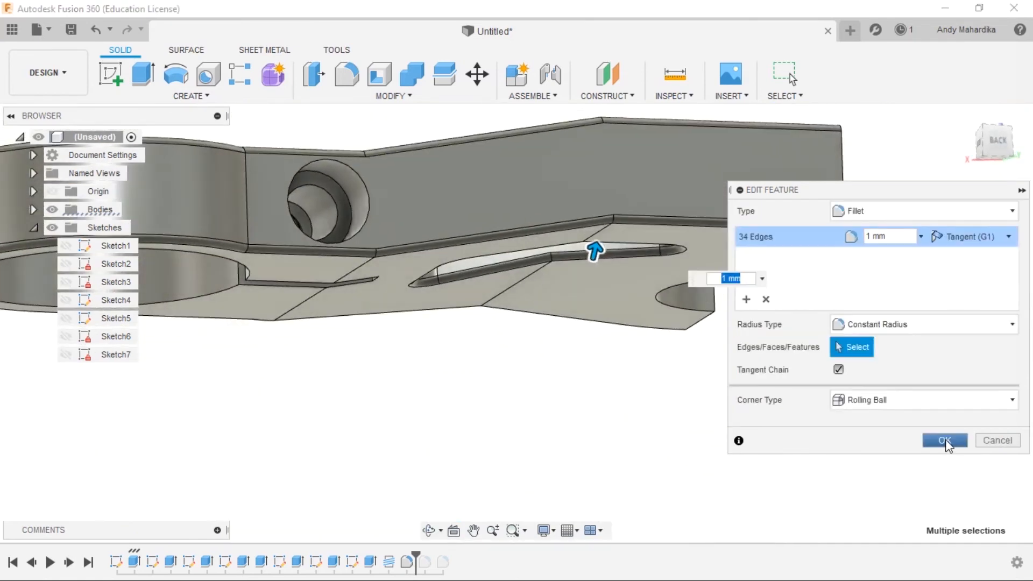
pyautogui.click(945, 440)
# Step: Chamfer the rim of the smaller bore inside the counterbored cross hole with an equal distance of 0.4 mm
pyautogui.keyDown('shift'); pyautogui.moveTo(542, 320); pyautogui.dragTo(630, 287, button='middle'); pyautogui.keyUp('shift')
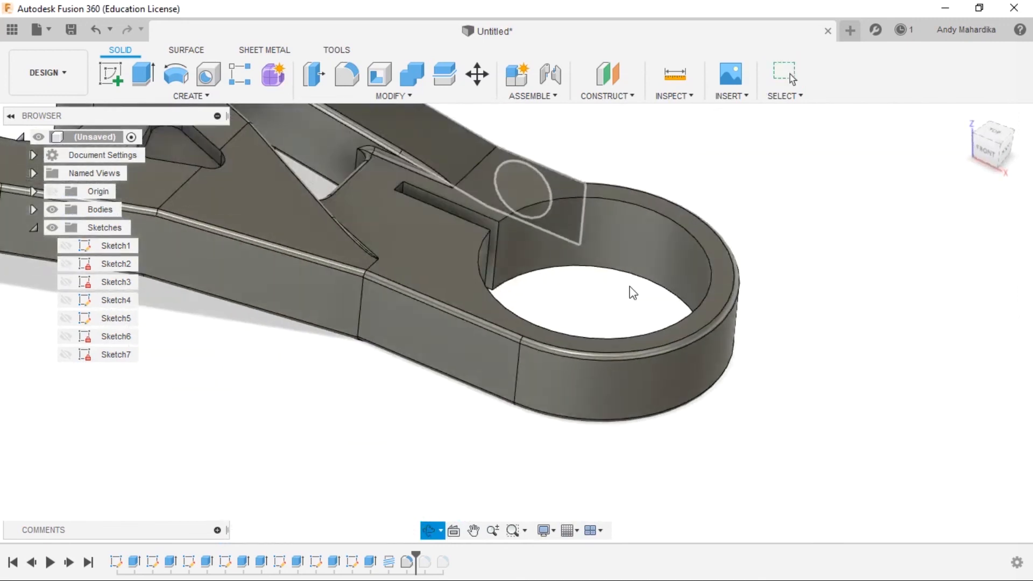
pyautogui.scroll(-4, 630, 287)
pyautogui.scroll(3, 473, 131)
pyautogui.keyDown('shift'); pyautogui.moveTo(473, 132); pyautogui.dragTo(466, 438, button='middle'); pyautogui.keyUp('shift')
pyautogui.scroll(9, 466, 438)
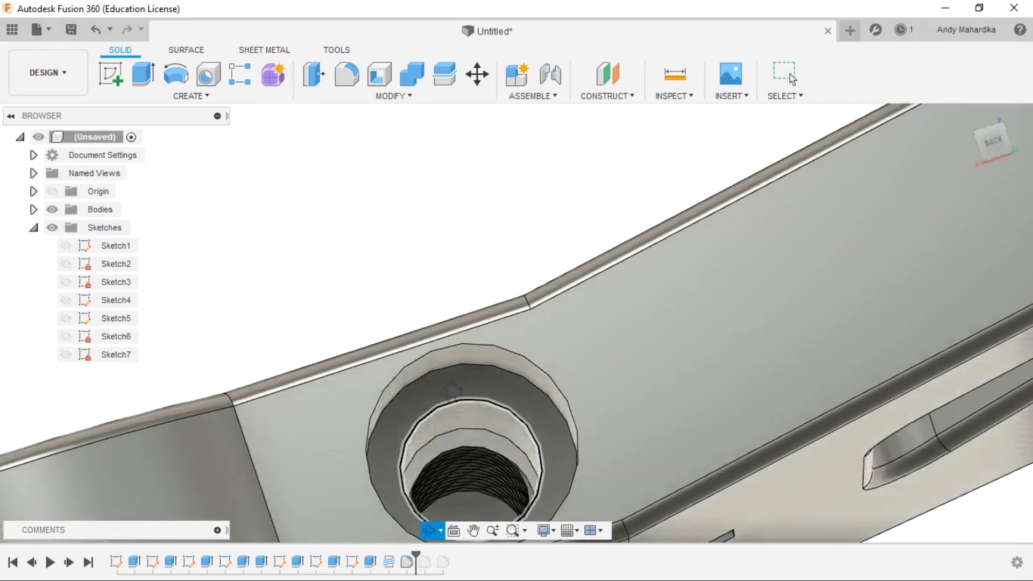
pyautogui.click(383, 97)
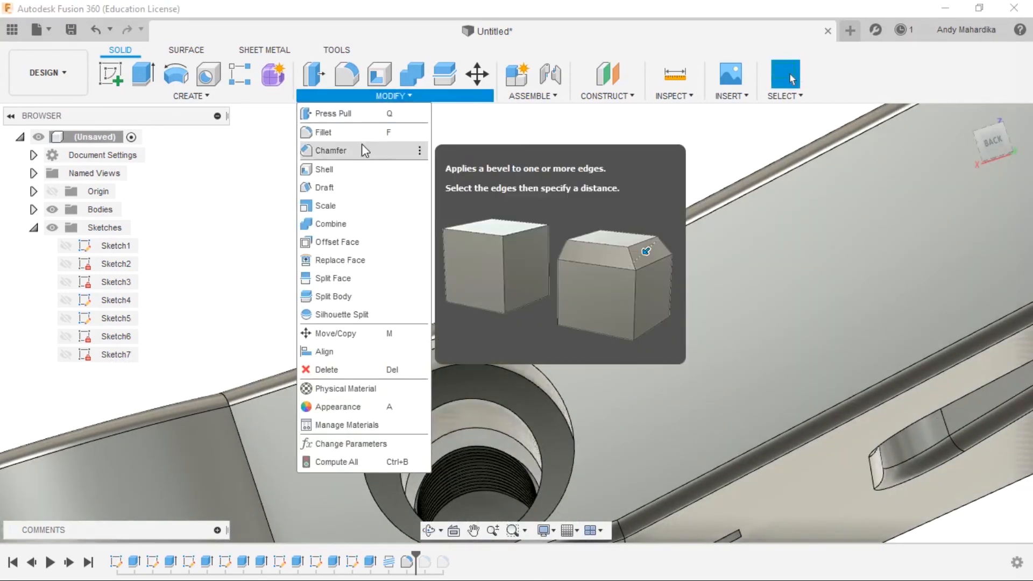
pyautogui.click(357, 150)
pyautogui.keyDown('shift'); pyautogui.moveTo(499, 474); pyautogui.dragTo(541, 366, button='middle'); pyautogui.keyUp('shift')
pyautogui.scroll(5, 567, 469)
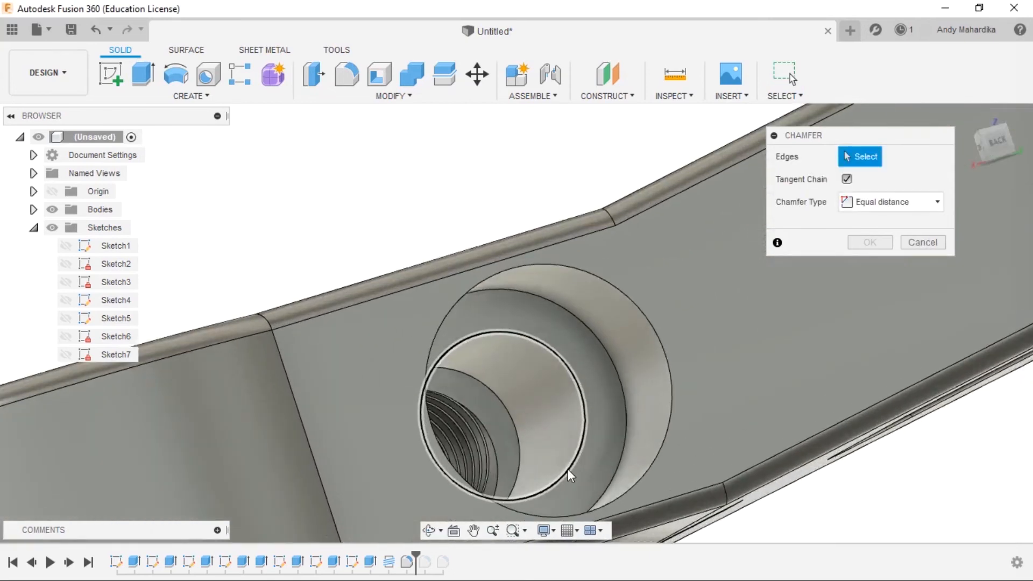
pyautogui.click(559, 354)
pyautogui.moveTo(557, 359); pyautogui.dragTo(561, 354)
pyautogui.write('0.4')
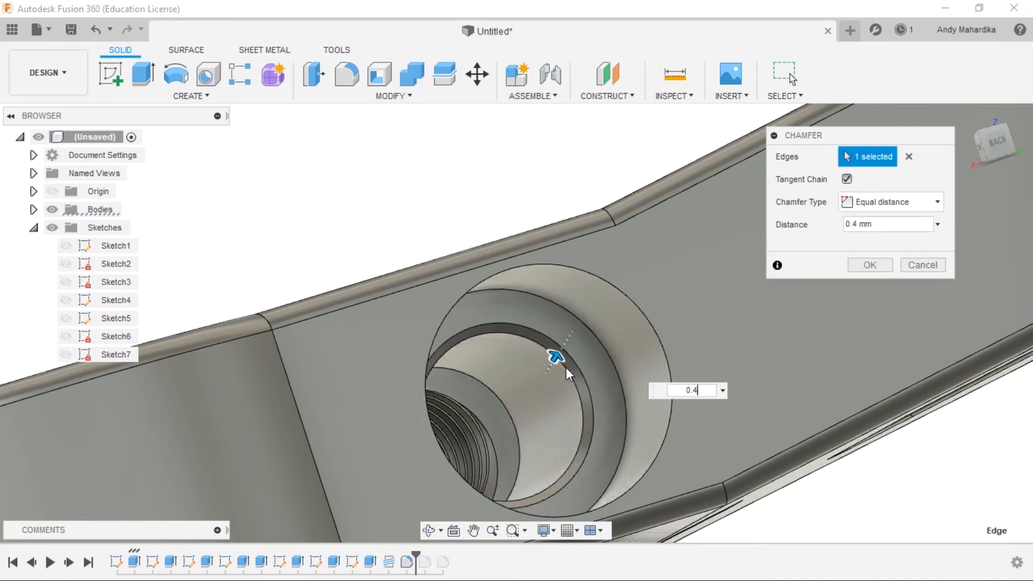
pyautogui.click(861, 266)
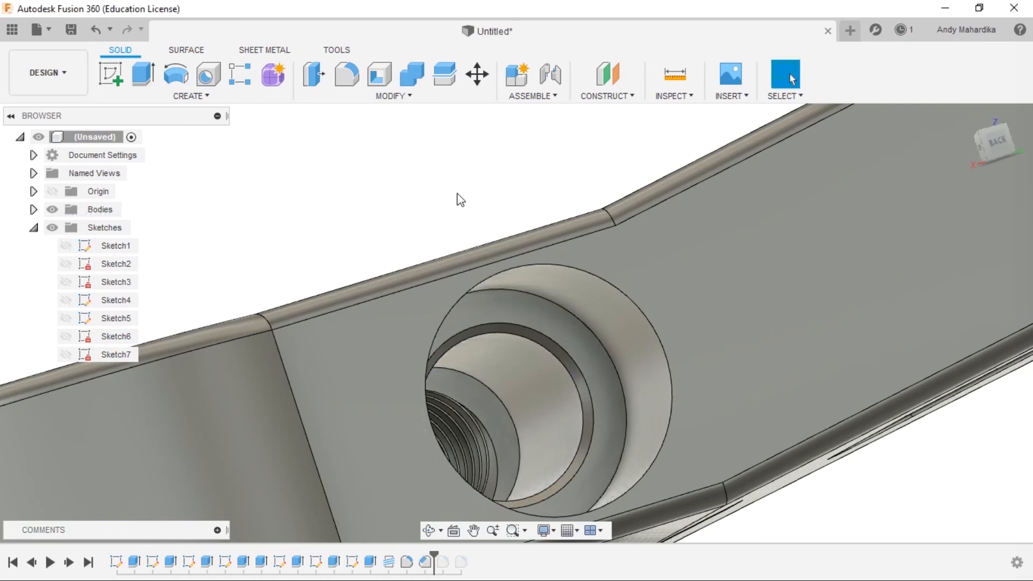
# Step: Examine the whole plate from the front and above after chamfering the cross hole
pyautogui.scroll(-6, 468, 213)
pyautogui.scroll(-1, 476, 226)
pyautogui.scroll(2, 479, 191)
pyautogui.keyDown('shift'); pyautogui.moveTo(448, 227); pyautogui.dragTo(323, 371, button='middle'); pyautogui.keyUp('shift')
pyautogui.scroll(-4, 515, 258)
pyautogui.scroll(3, 514, 251)
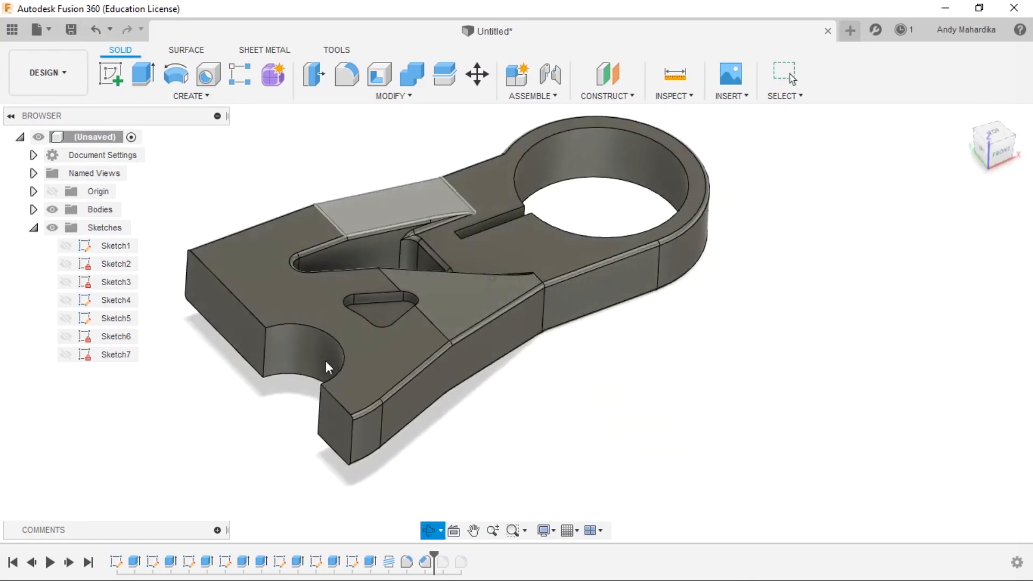
pyautogui.scroll(-4, 421, 277)
pyautogui.scroll(2, 350, 233)
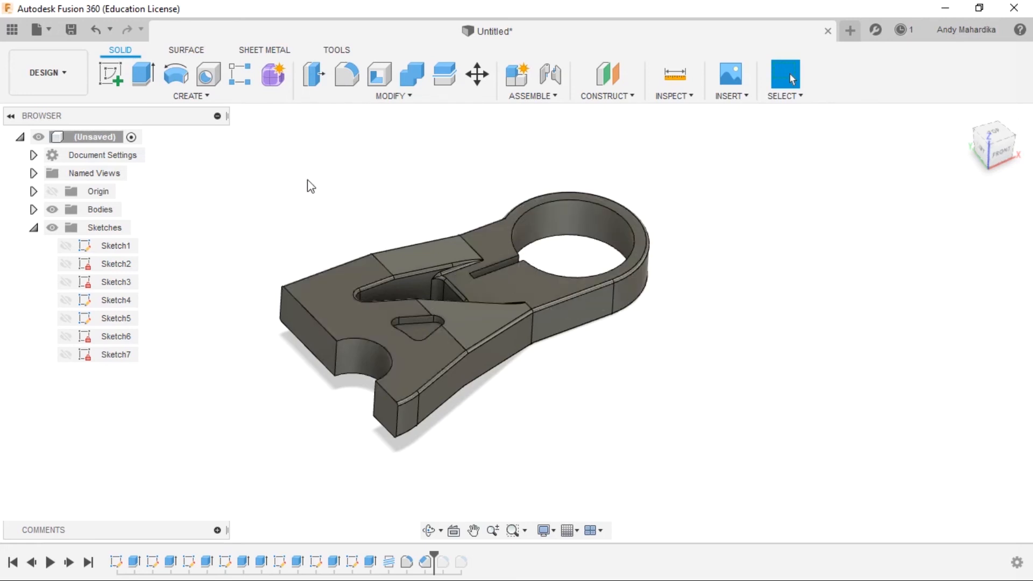
pyautogui.click(211, 98)
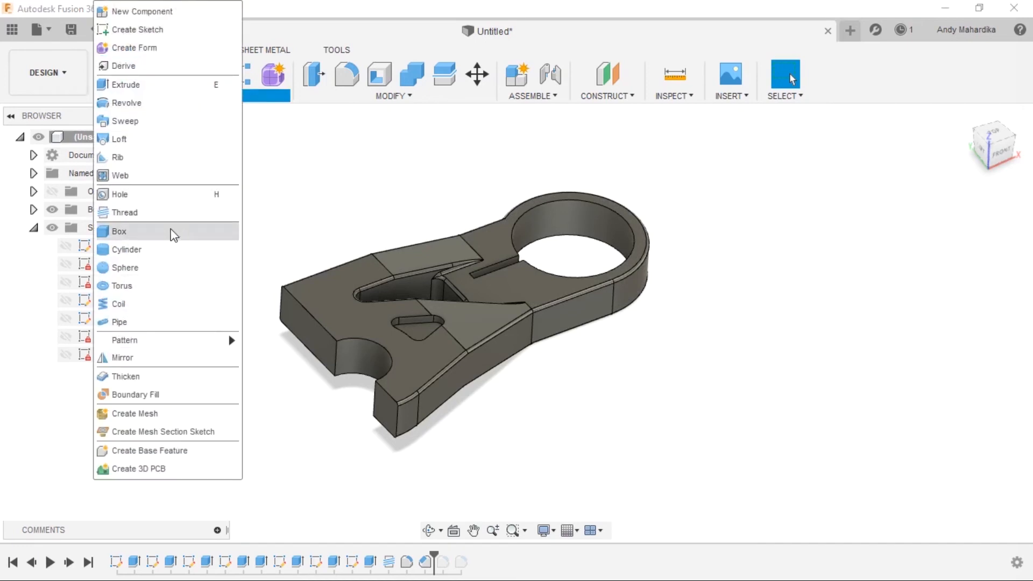
pyautogui.click(135, 358)
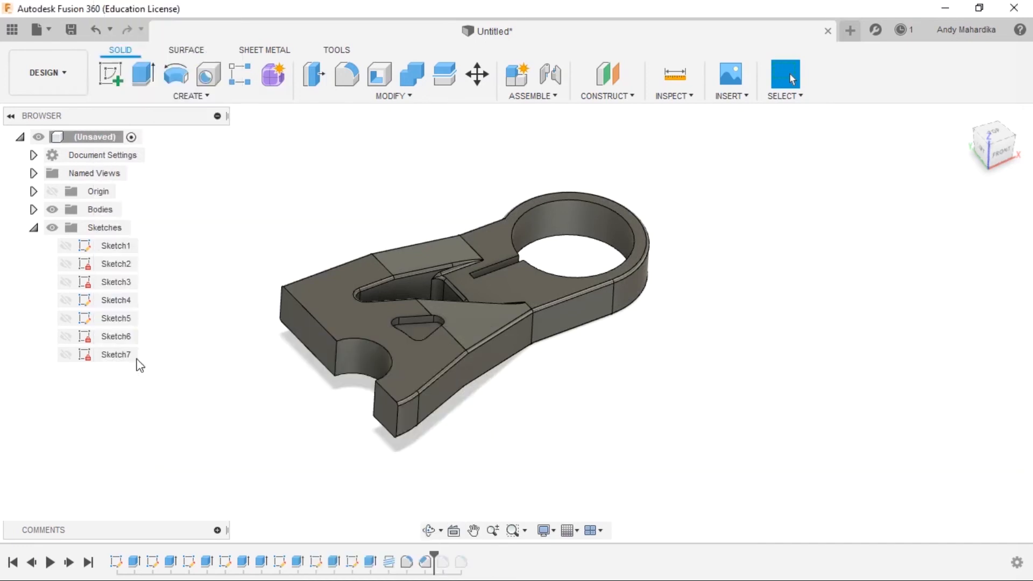
pyautogui.scroll(-3, 586, 203)
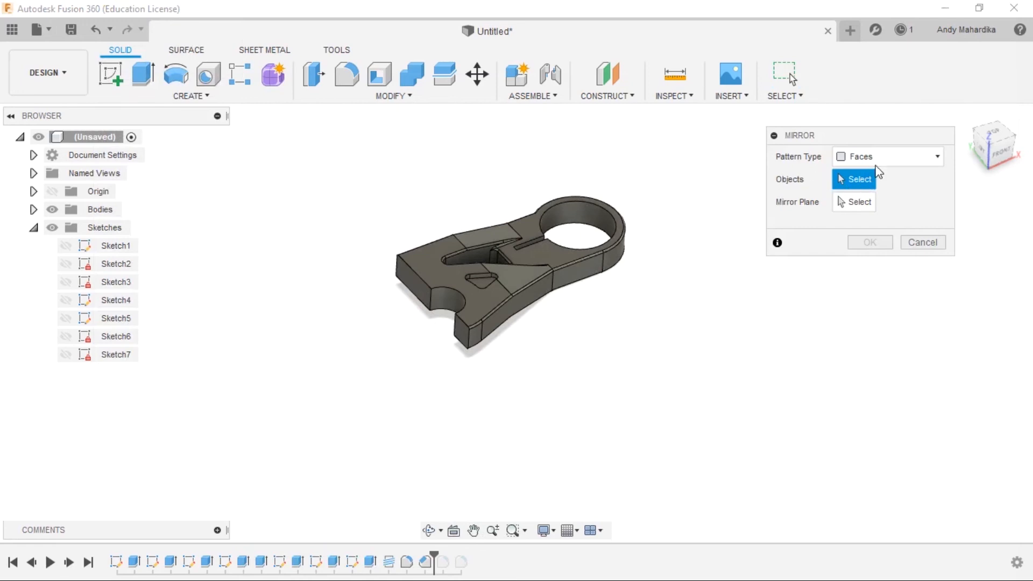
pyautogui.click(930, 160)
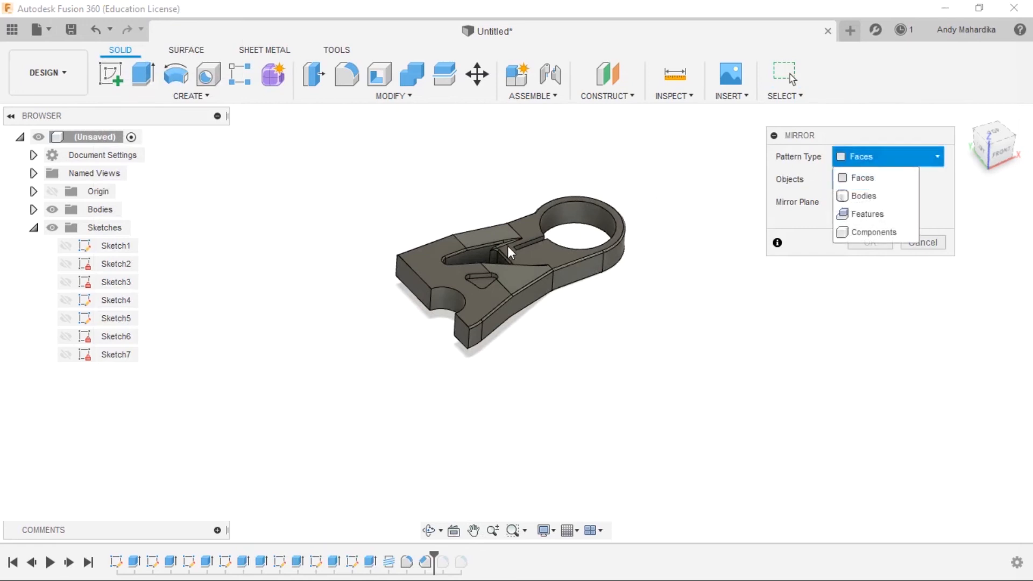
pyautogui.click(876, 196)
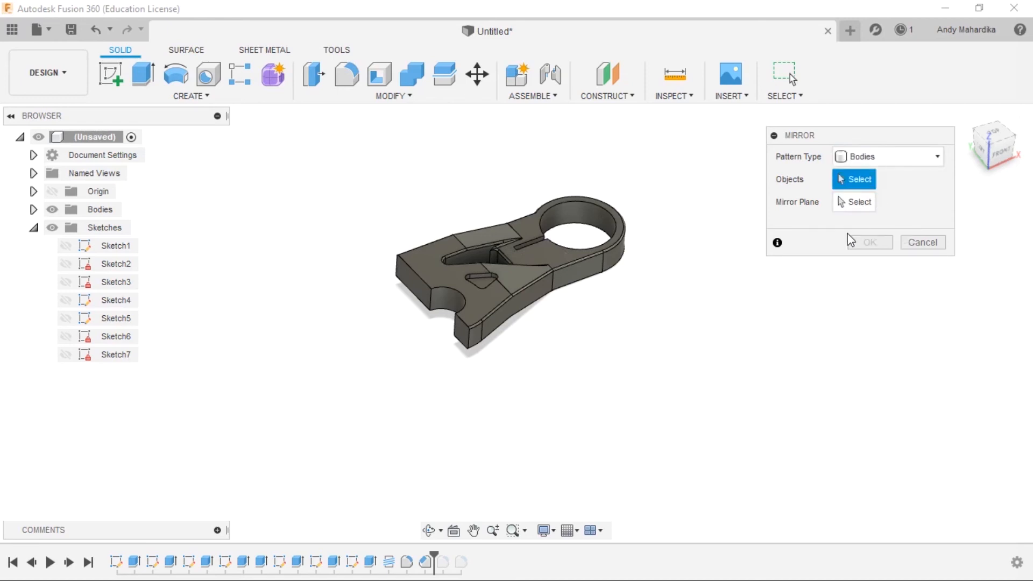
pyautogui.click(912, 153)
pyautogui.click(877, 196)
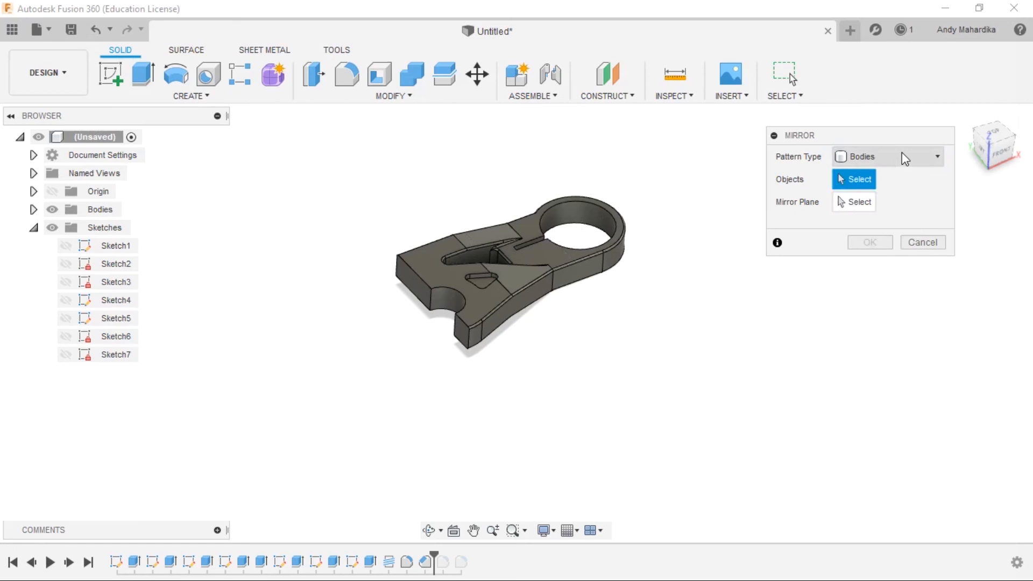
pyautogui.click(901, 155)
pyautogui.click(878, 213)
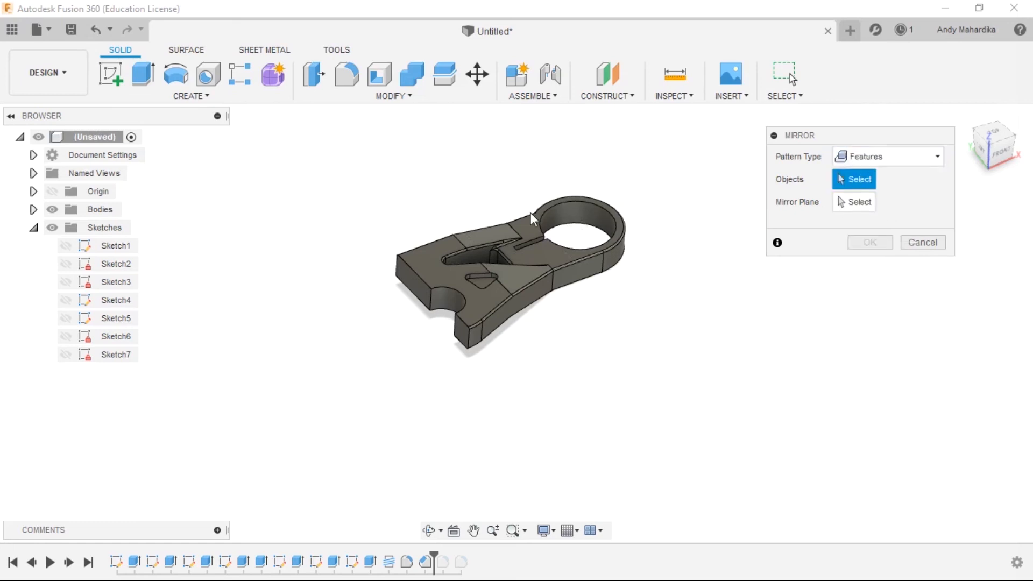
pyautogui.scroll(4, 541, 219)
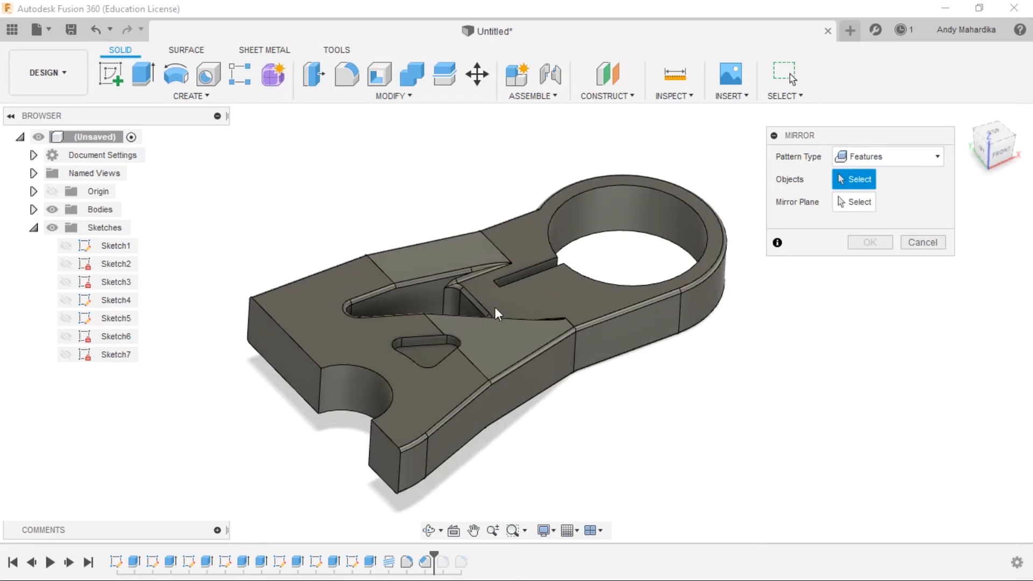
pyautogui.click(922, 241)
# Step: Roll the design history forward to the end, past the pocket and slot-end fillets
pyautogui.moveTo(434, 562); pyautogui.dragTo(470, 559)
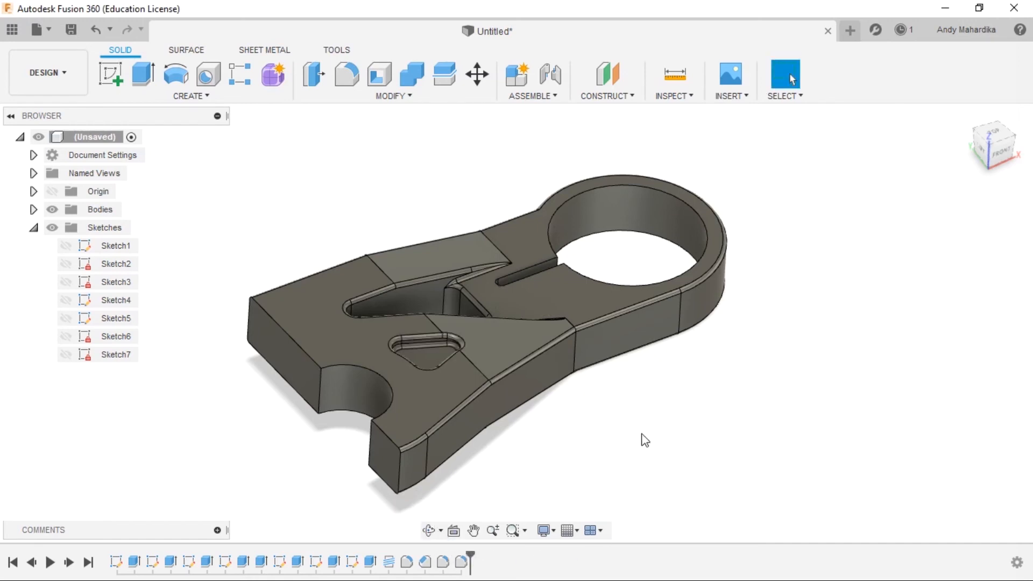
# Step: Set up a mirror with Bodies as the pattern type and the whole plate body as the object
pyautogui.scroll(3, 511, 243)
pyautogui.scroll(-2, 496, 247)
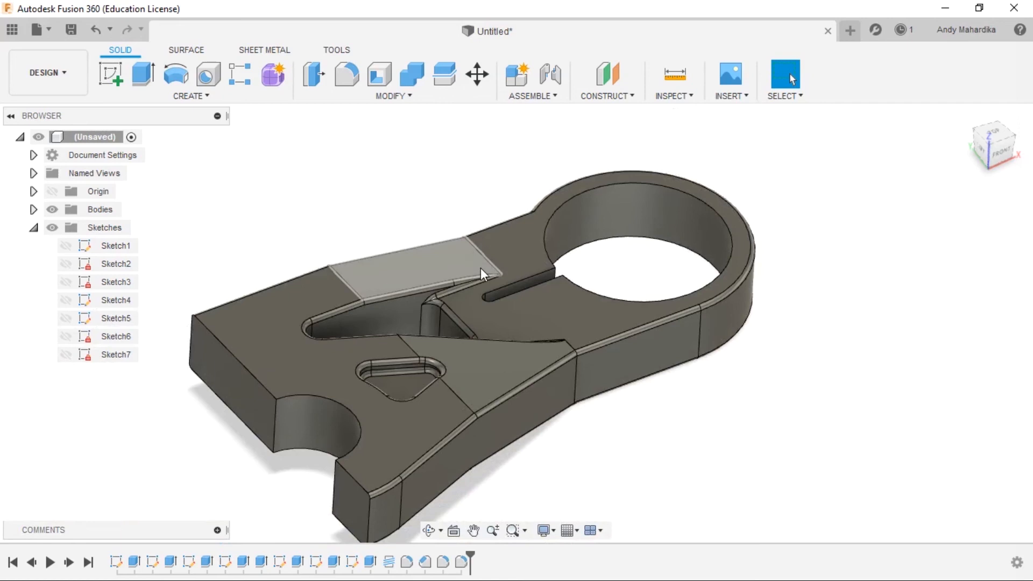
pyautogui.keyDown('shift'); pyautogui.moveTo(428, 320); pyautogui.dragTo(399, 327, button='middle'); pyautogui.keyUp('shift')
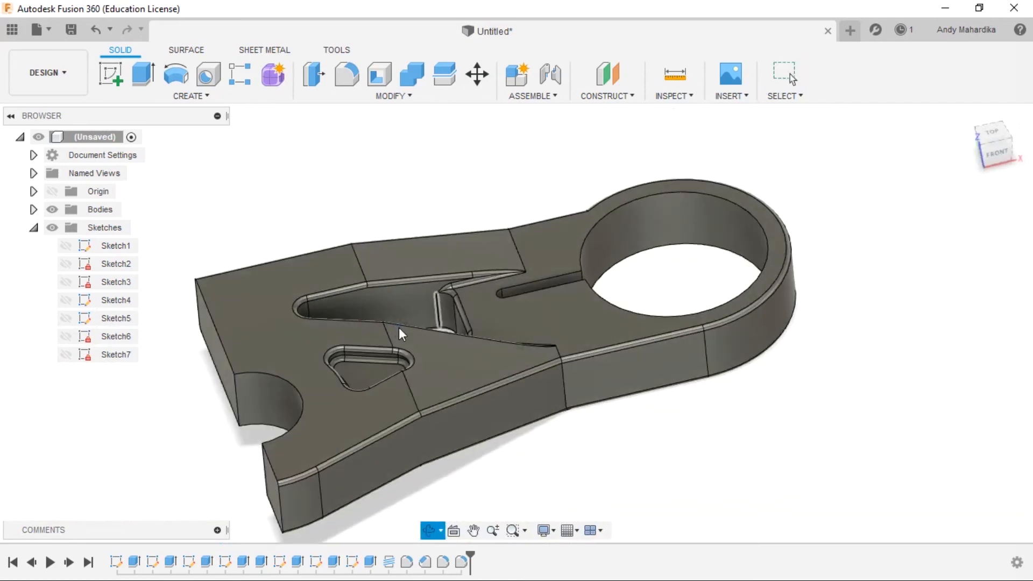
pyautogui.click(218, 101)
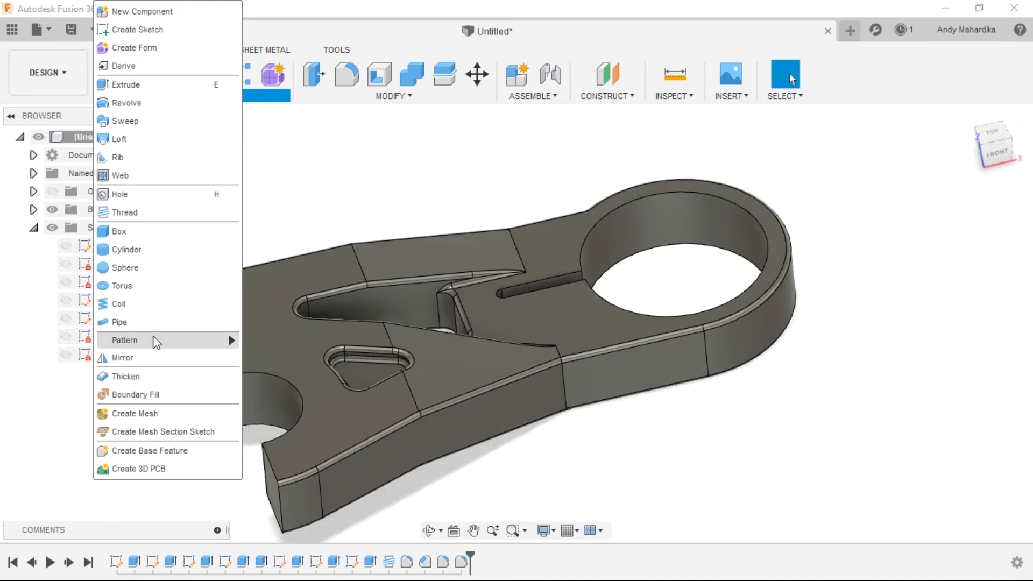
pyautogui.click(123, 357)
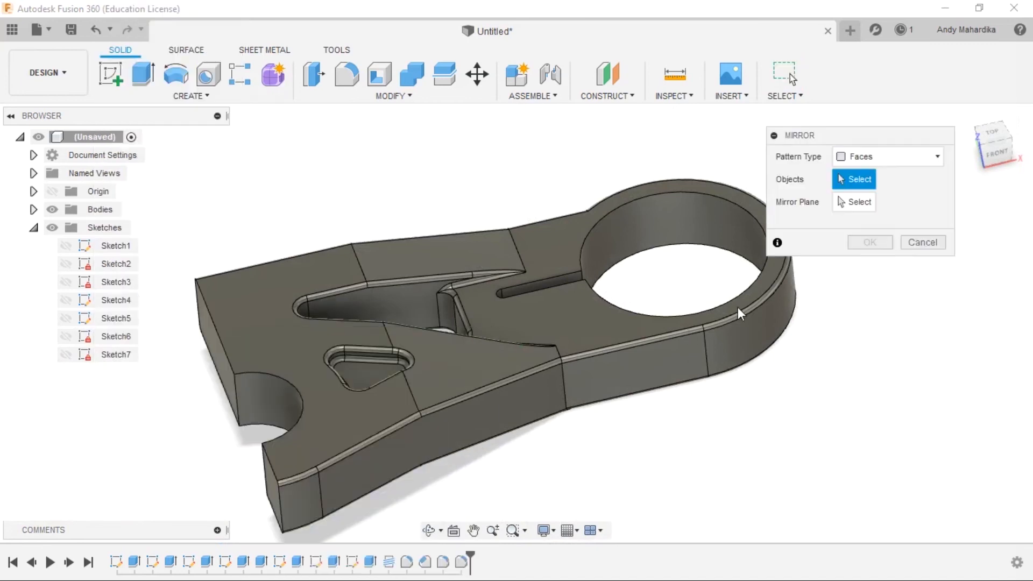
pyautogui.click(886, 161)
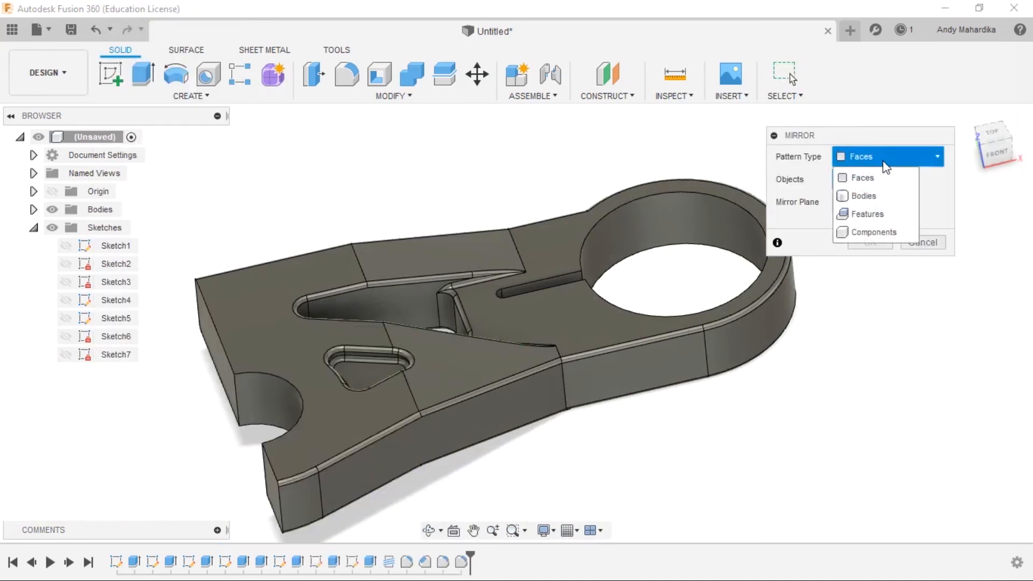
pyautogui.click(863, 195)
pyautogui.scroll(-3, 674, 254)
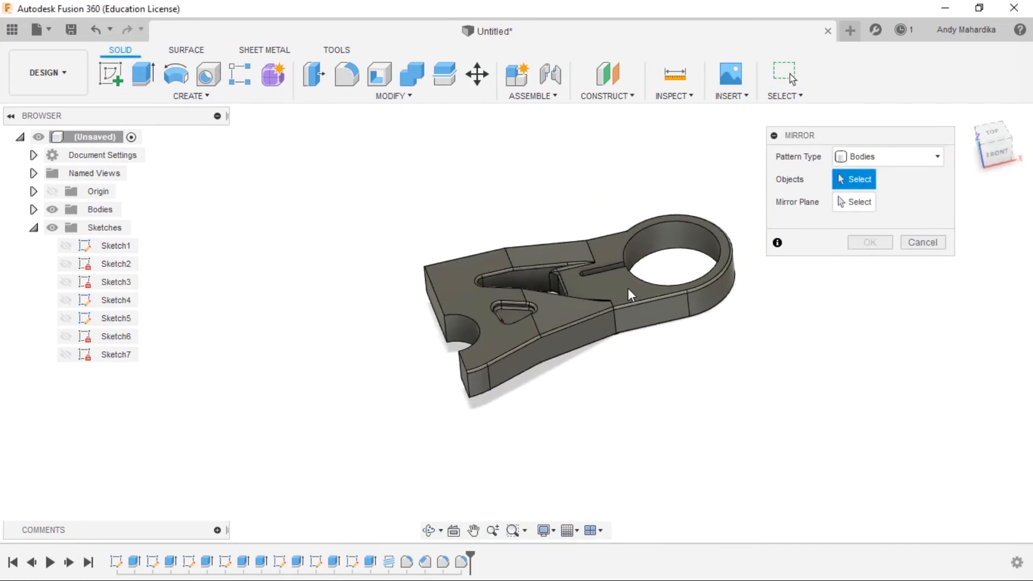
pyautogui.click(854, 202)
pyautogui.click(861, 181)
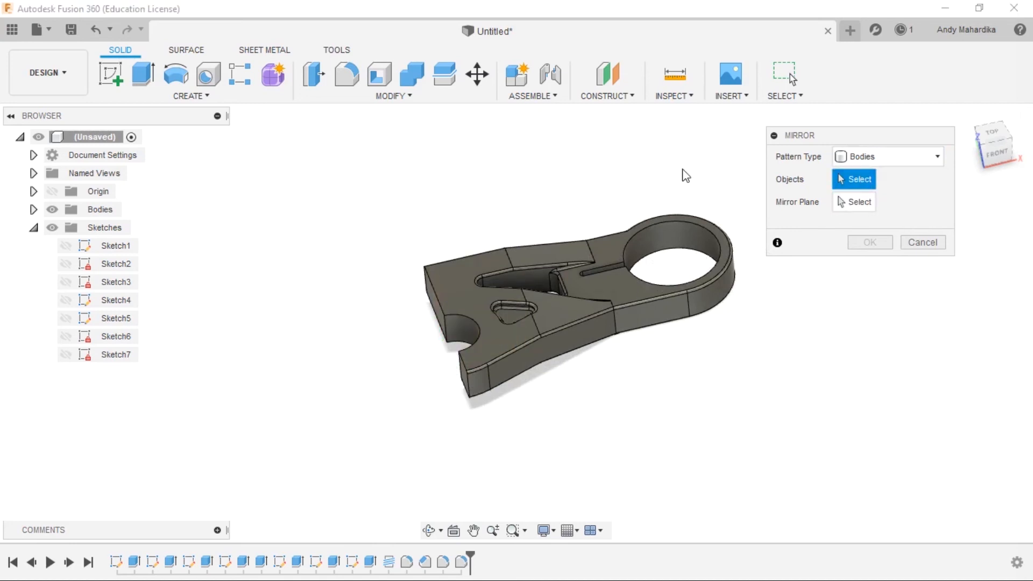
pyautogui.click(472, 284)
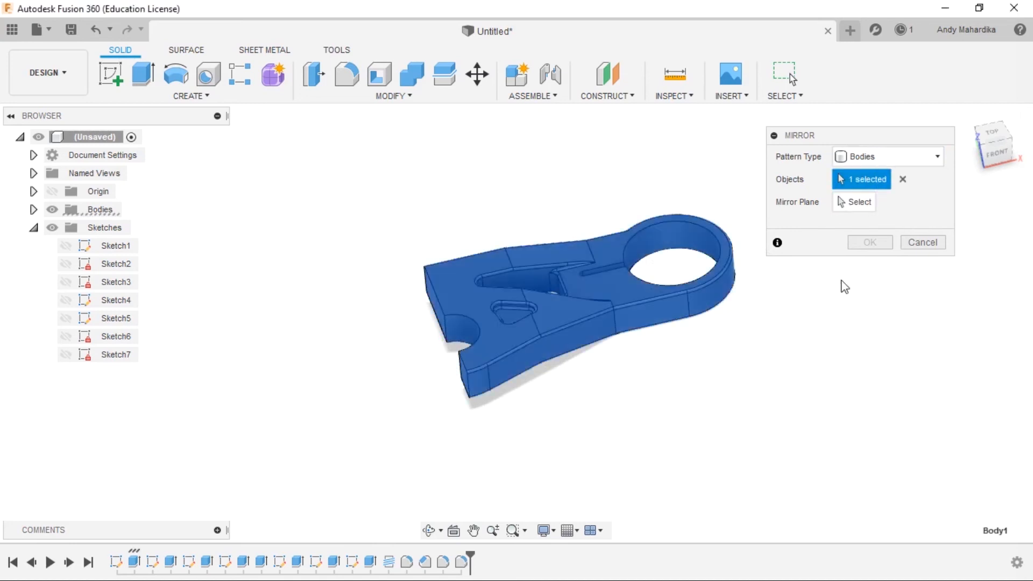
# Step: Mirror the plate body about its flat end face beside the half-round cutout
pyautogui.click(855, 201)
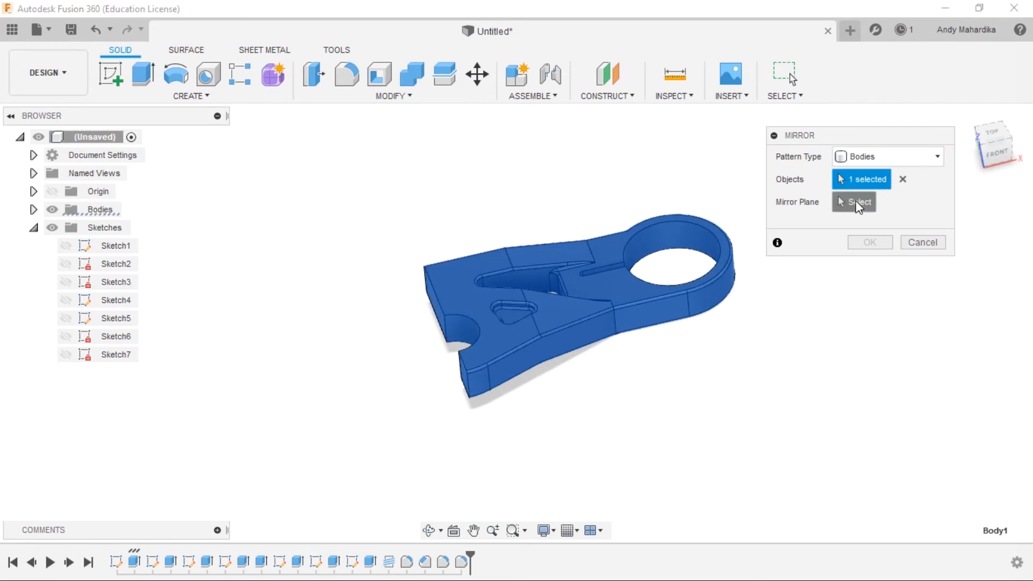
pyautogui.scroll(3, 406, 320)
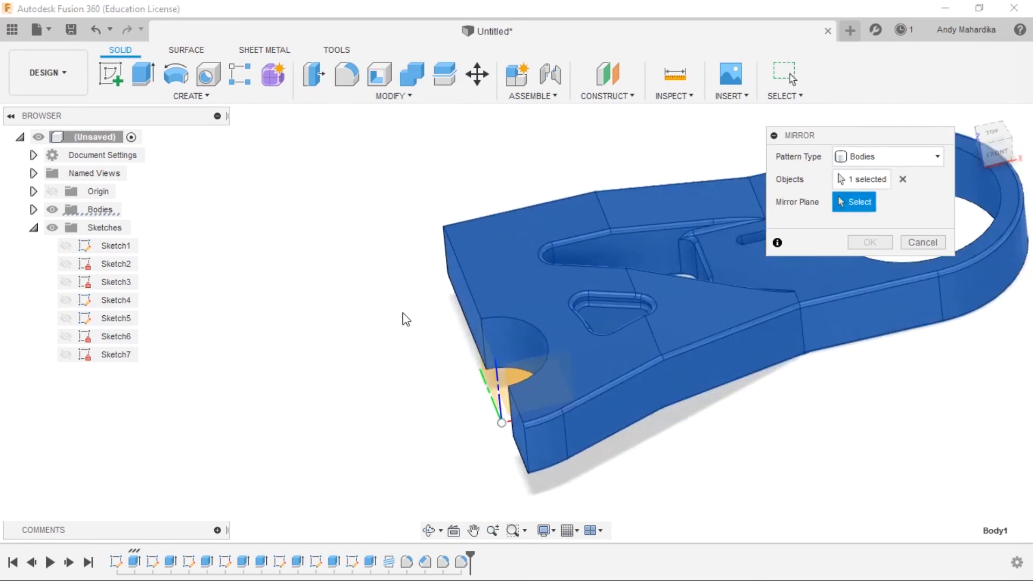
pyautogui.scroll(5, 550, 343)
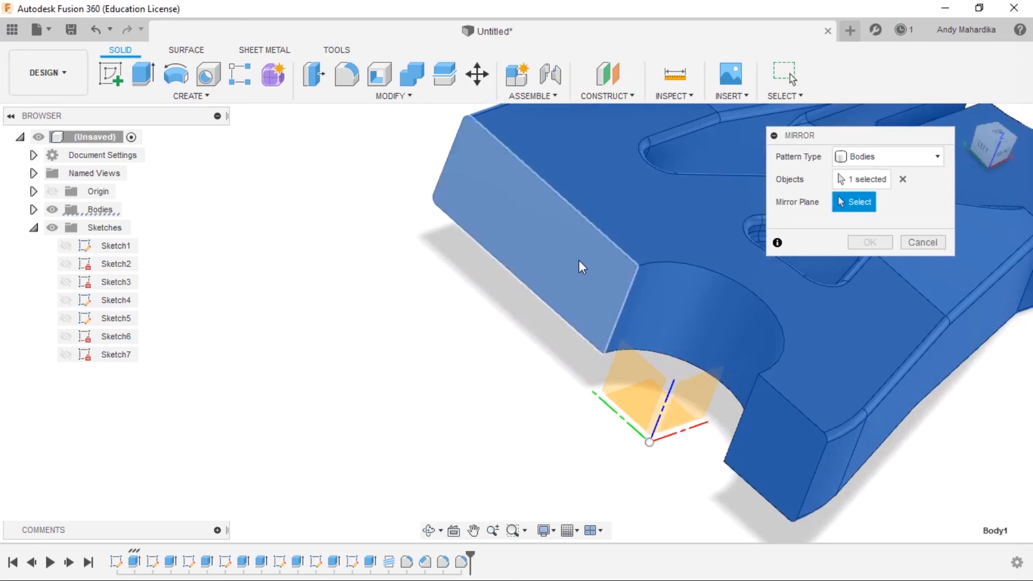
pyautogui.click(565, 235)
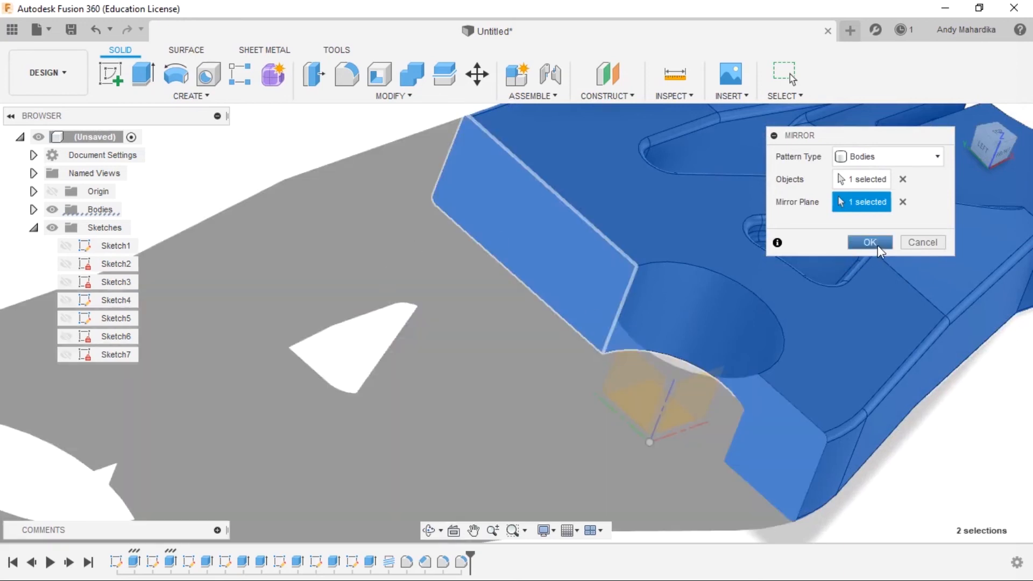
pyautogui.click(869, 242)
# Step: Examine the original and mirrored halves together from above and from the front around the centre bore
pyautogui.press('F6')
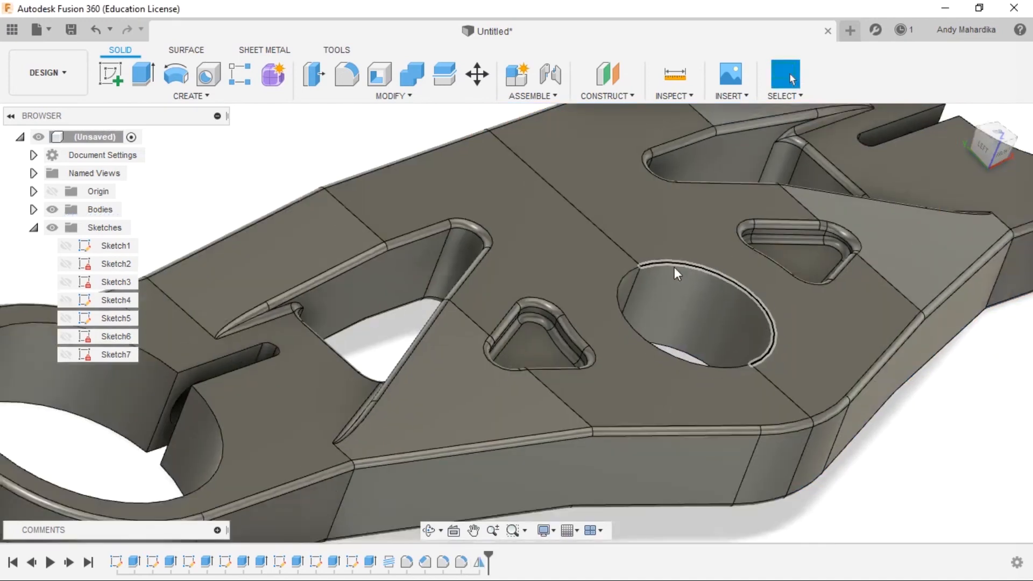
pyautogui.keyDown('shift'); pyautogui.moveTo(615, 282); pyautogui.dragTo(552, 363, button='middle'); pyautogui.keyUp('shift')
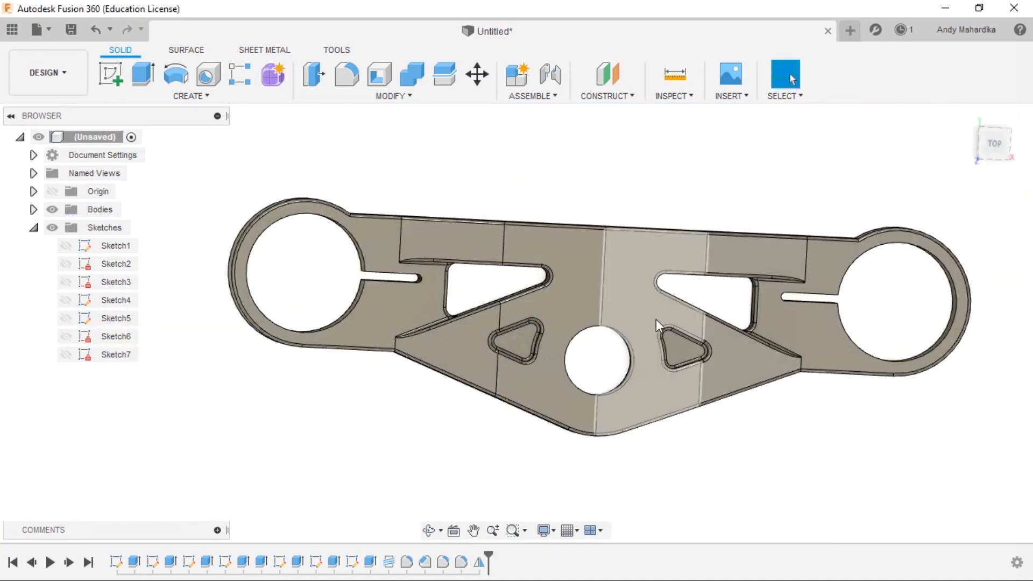
pyautogui.scroll(-3, 654, 320)
pyautogui.keyDown('shift'); pyautogui.moveTo(639, 276); pyautogui.dragTo(644, 299, button='middle'); pyautogui.keyUp('shift')
pyautogui.scroll(-1, 644, 301)
pyautogui.scroll(3, 640, 301)
pyautogui.keyDown('shift'); pyautogui.moveTo(620, 337); pyautogui.dragTo(654, 314, button='middle'); pyautogui.keyUp('shift')
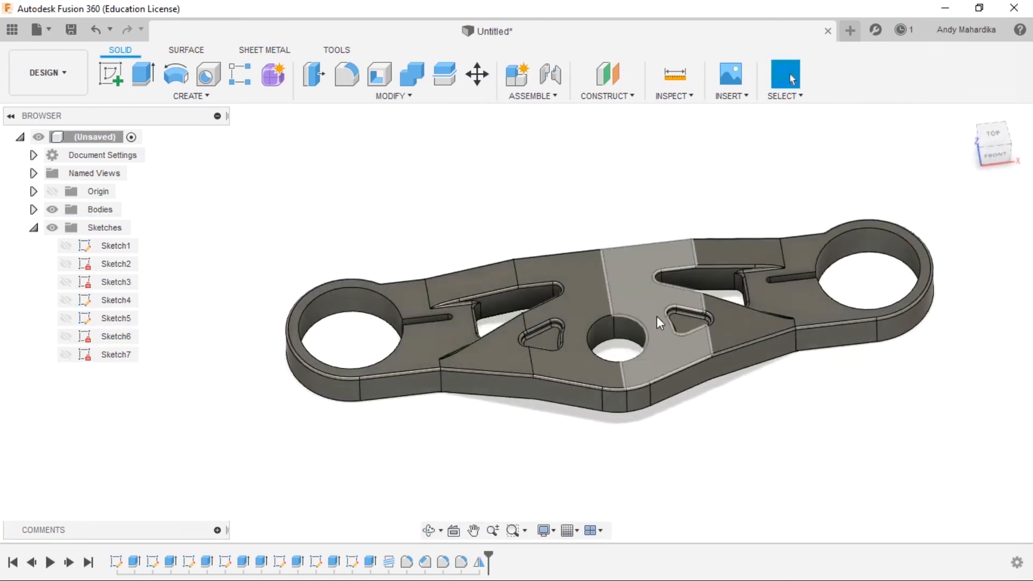
pyautogui.scroll(4, 619, 327)
pyautogui.keyDown('shift'); pyautogui.moveTo(572, 285); pyautogui.dragTo(562, 261, button='middle'); pyautogui.keyUp('shift')
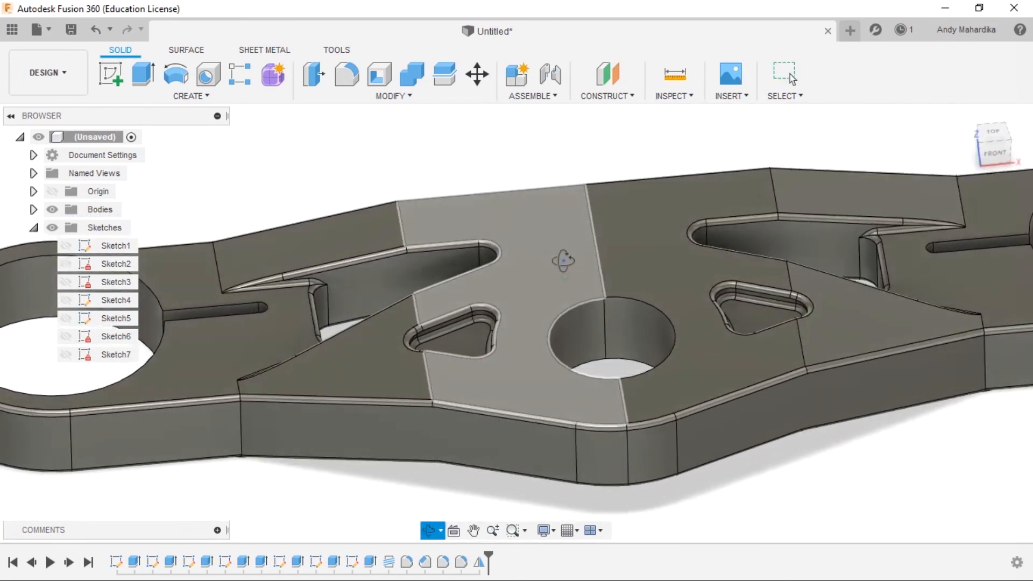
# Step: Combine the two plate halves with the Join operation, using the mirrored half as target and the original as tool
pyautogui.click(33, 209)
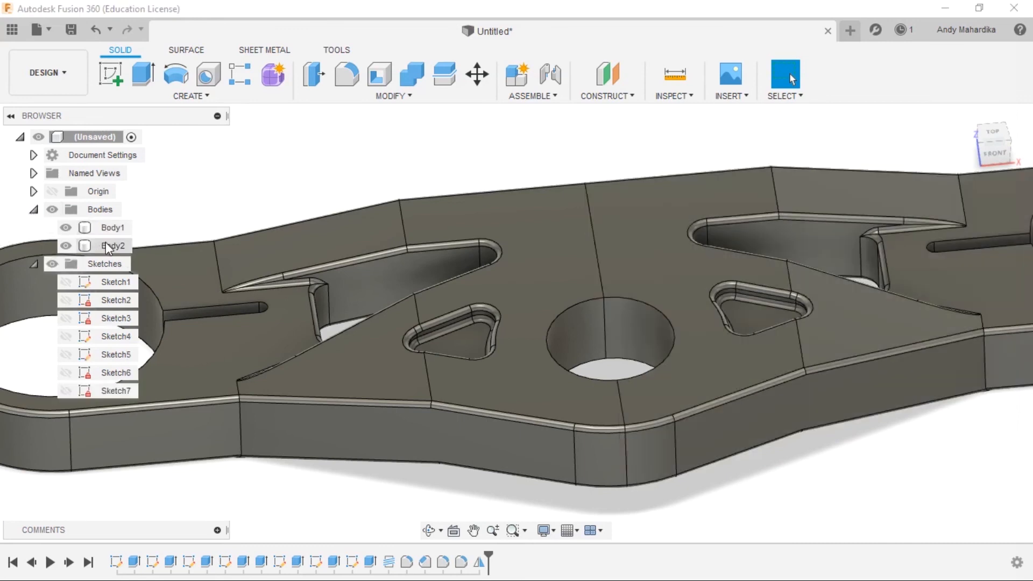
pyautogui.scroll(-3, 560, 239)
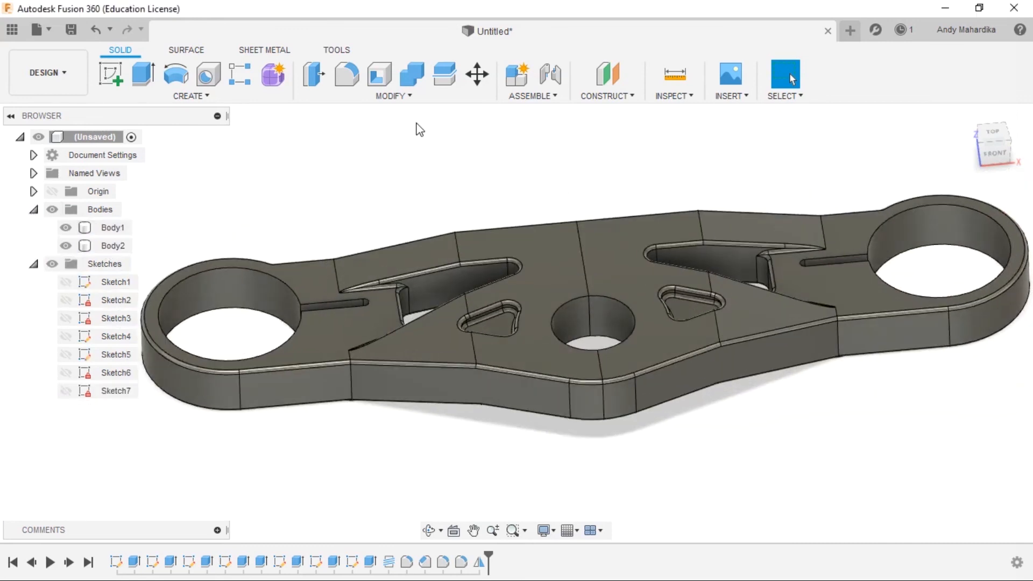
pyautogui.click(412, 73)
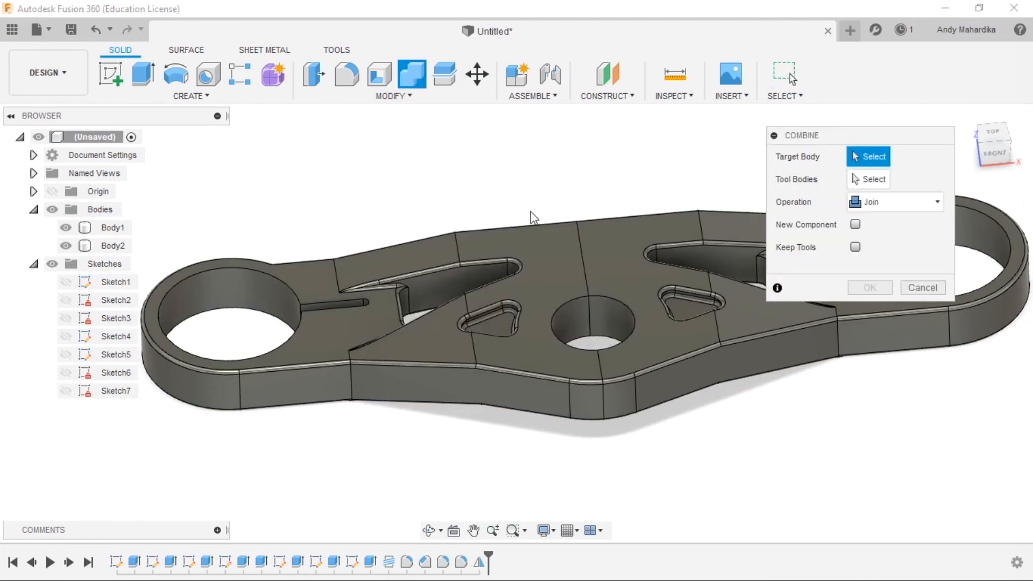
pyautogui.click(534, 239)
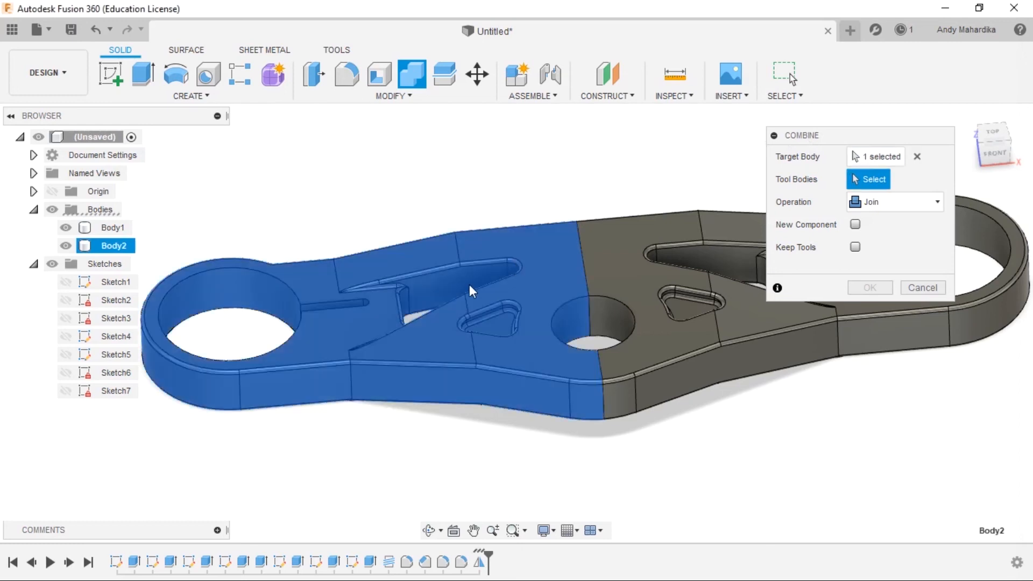
pyautogui.click(618, 232)
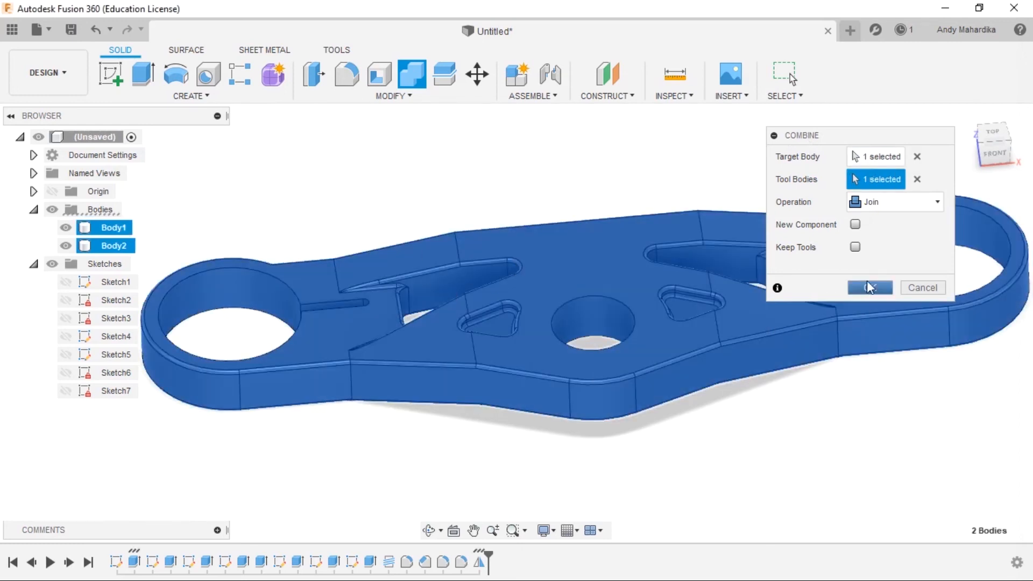
pyautogui.click(867, 287)
# Step: Examine the joined plate's upper surface around the centre bore, pockets and clamp slot
pyautogui.scroll(5, 608, 278)
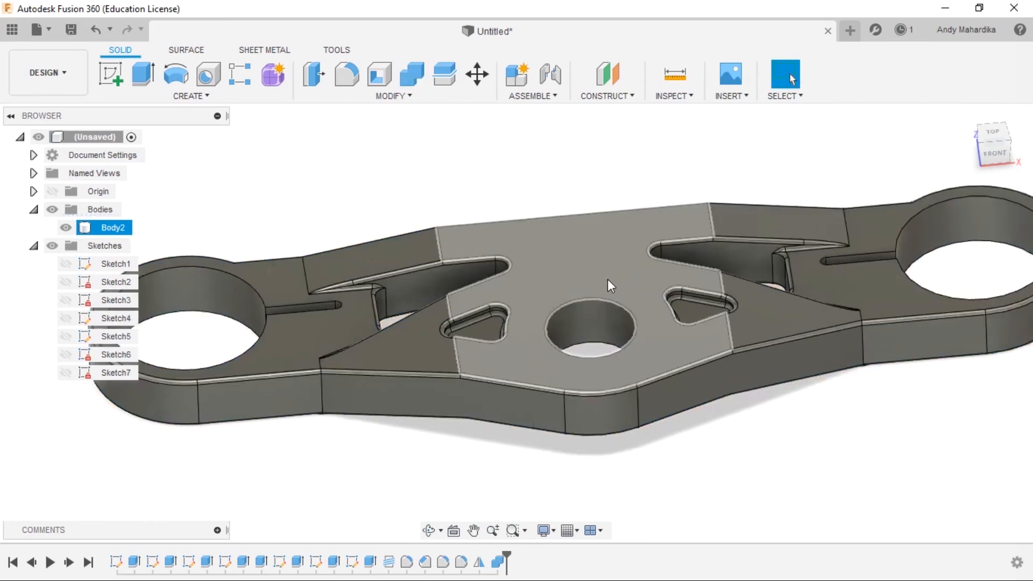
pyautogui.scroll(-4, 569, 270)
pyautogui.scroll(-2, 371, 273)
pyautogui.scroll(2, 373, 271)
pyautogui.keyDown('shift'); pyautogui.moveTo(373, 270); pyautogui.dragTo(387, 330, button='middle'); pyautogui.keyUp('shift')
pyautogui.scroll(5, 296, 380)
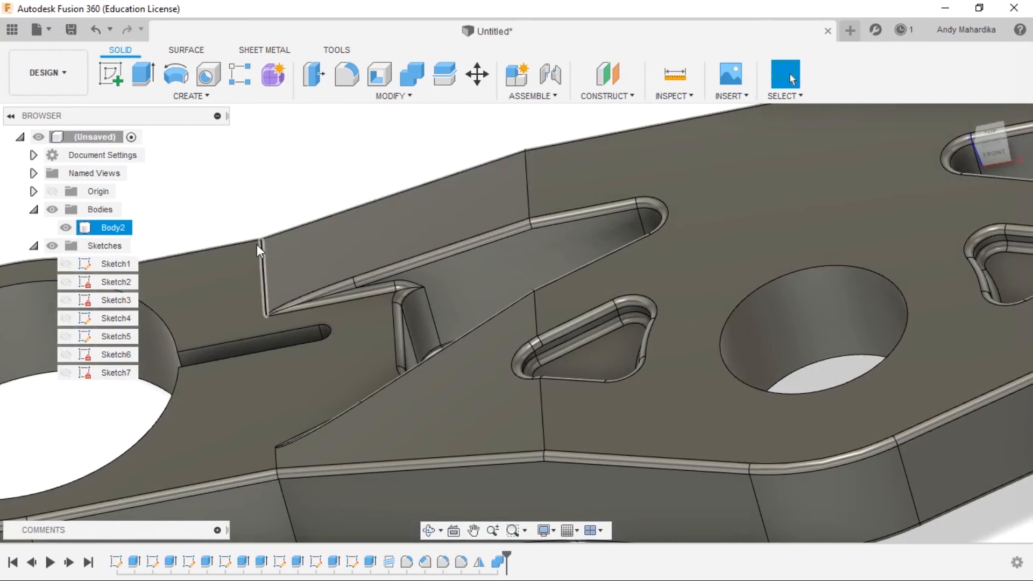
pyautogui.scroll(-5, 475, 284)
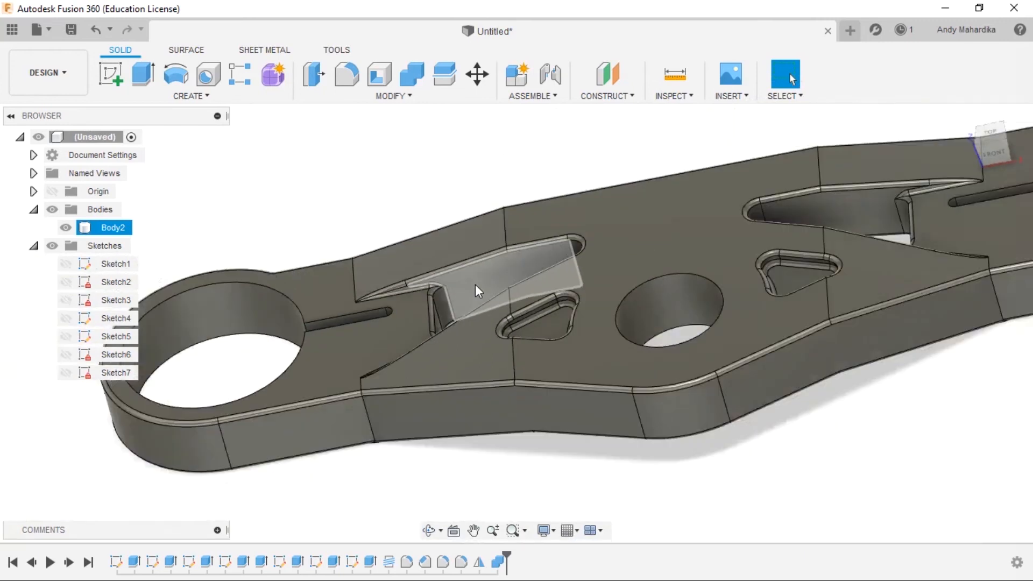
# Step: Chamfer the upper rim of the centre bore with an equal distance of 1 mm
pyautogui.scroll(3, 705, 206)
pyautogui.keyDown('shift'); pyautogui.moveTo(563, 320); pyautogui.dragTo(595, 325, button='middle'); pyautogui.keyUp('shift')
pyautogui.scroll(4, 595, 324)
pyautogui.click(394, 95)
pyautogui.click(340, 152)
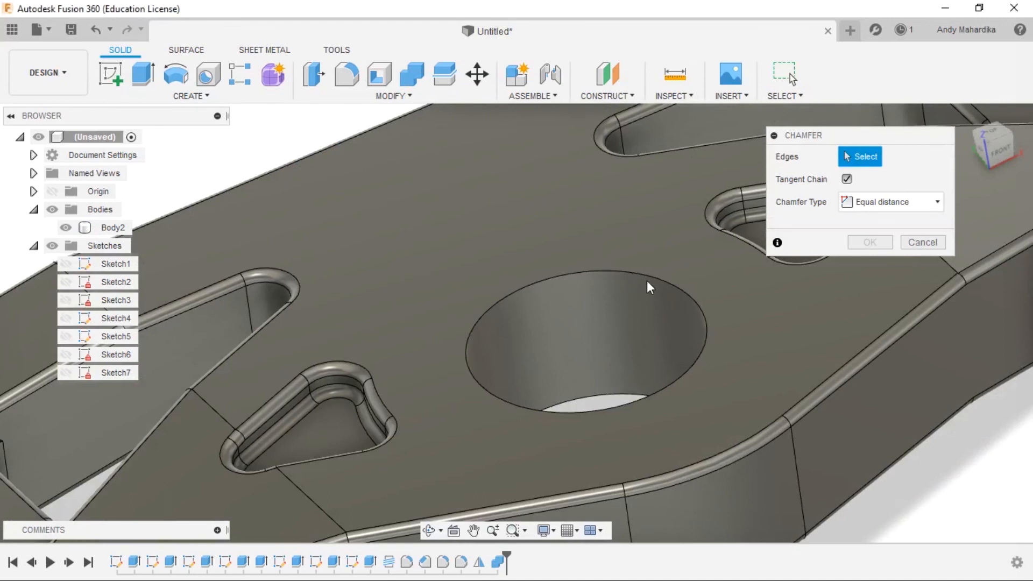
pyautogui.click(679, 287)
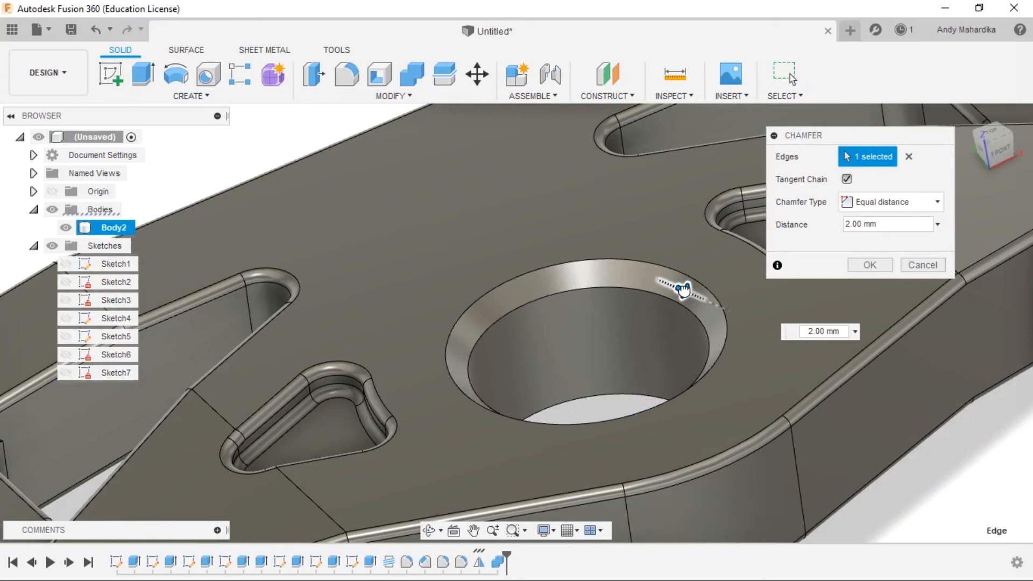
pyautogui.write('1')
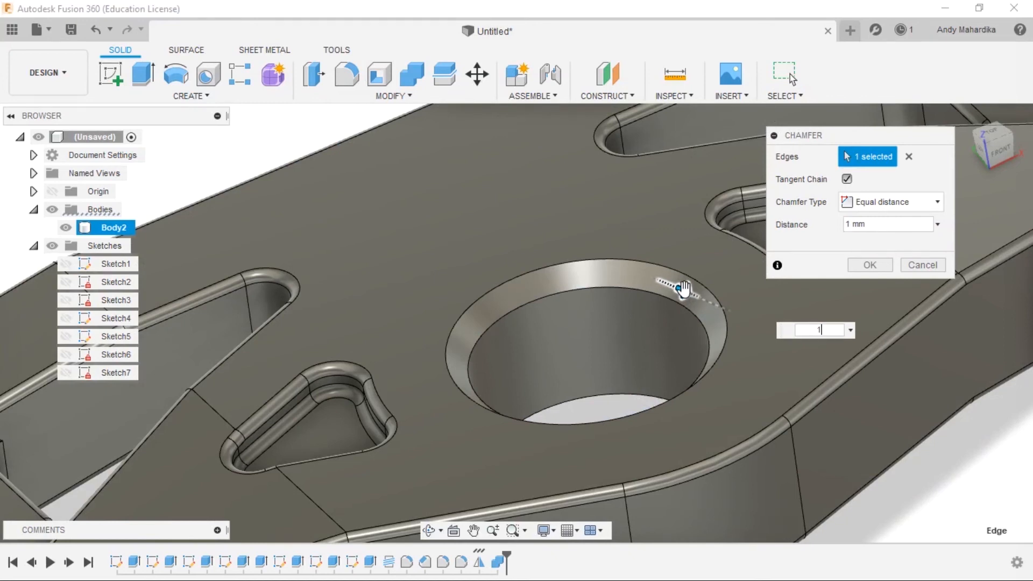
pyautogui.click(866, 266)
# Step: Examine the centre bore from above and below, and view the whole plate from the back
pyautogui.scroll(-6, 678, 329)
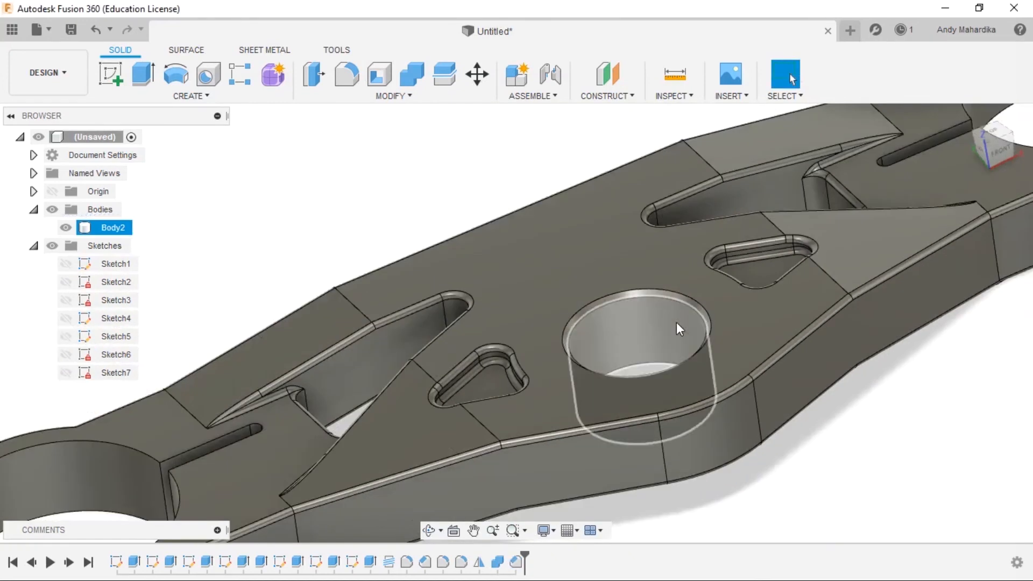
pyautogui.scroll(3, 677, 397)
pyautogui.keyDown('shift'); pyautogui.moveTo(678, 397); pyautogui.dragTo(654, 258, button='middle'); pyautogui.keyUp('shift')
pyautogui.keyDown('shift'); pyautogui.moveTo(662, 371); pyautogui.dragTo(663, 473, button='middle'); pyautogui.keyUp('shift')
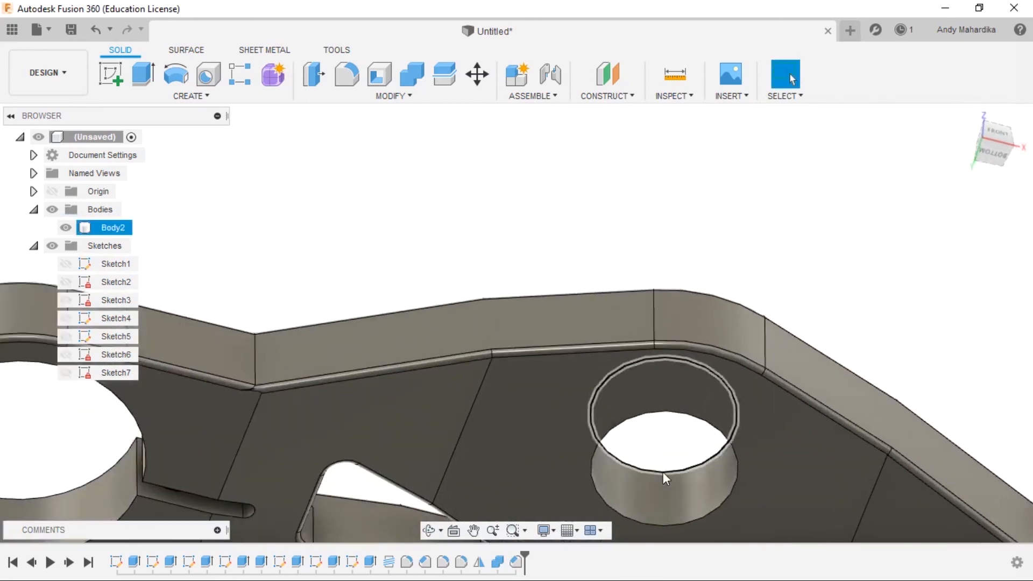
pyautogui.scroll(2, 666, 485)
pyautogui.scroll(-5, 664, 422)
pyautogui.scroll(-4, 617, 360)
pyautogui.keyDown('shift'); pyautogui.moveTo(618, 358); pyautogui.dragTo(561, 382, button='middle'); pyautogui.keyUp('shift')
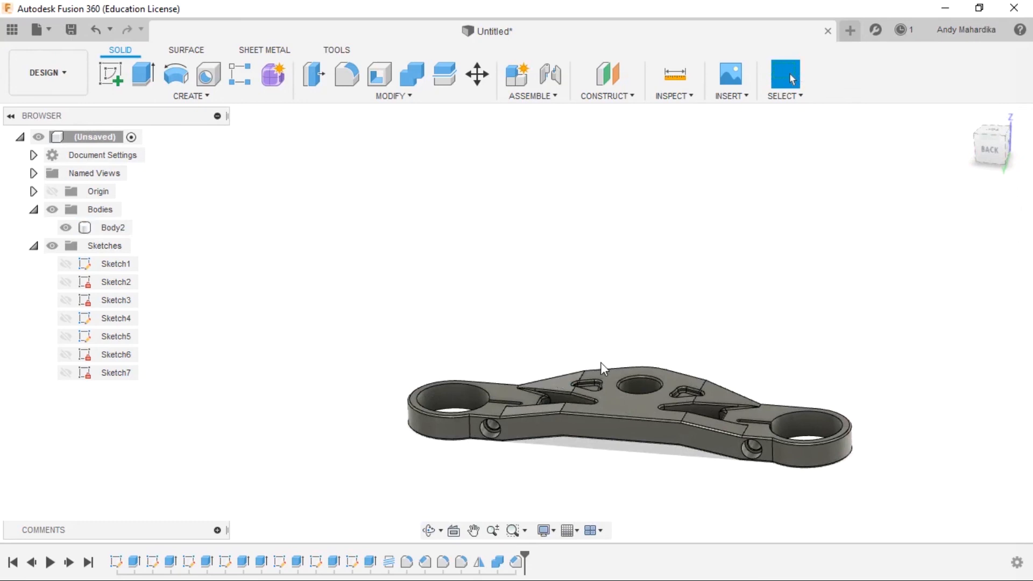
# Step: Save the design to the cloud, choosing the Tutorial Fusion360-intro folder as its location
pyautogui.hotkey('ctrl', 's')
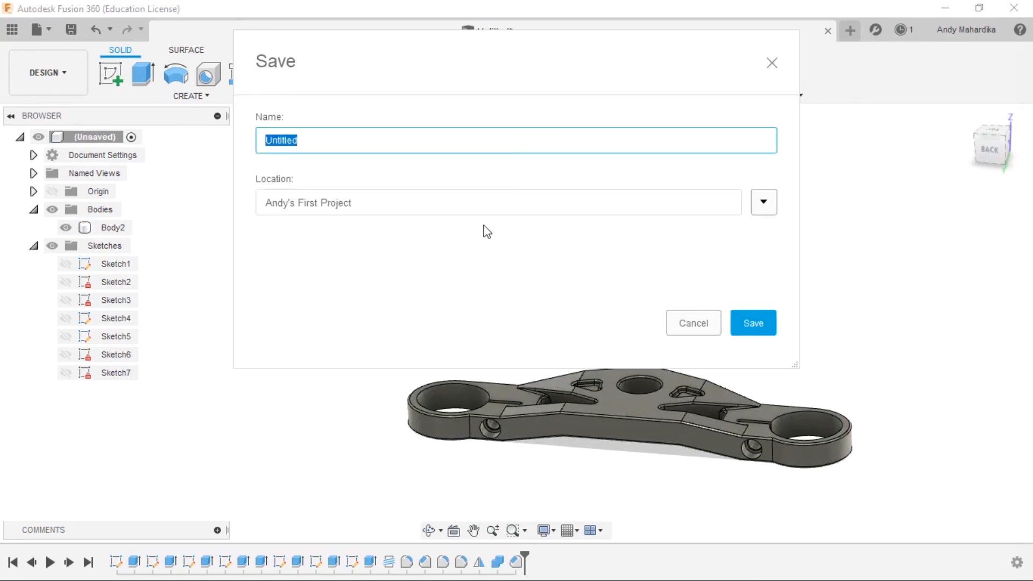
pyautogui.click(764, 203)
pyautogui.scroll(-10, 585, 396)
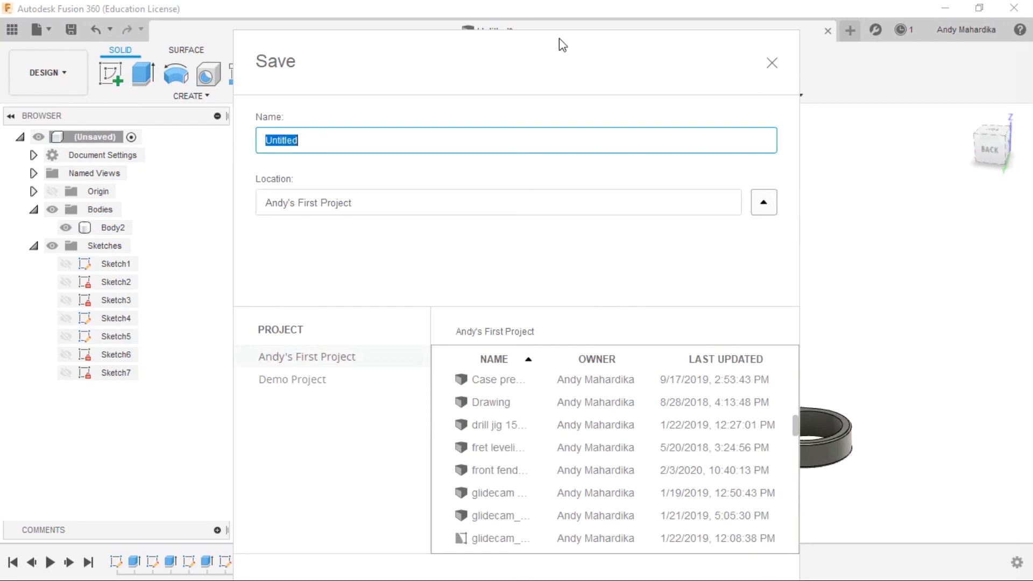
pyautogui.moveTo(560, 42); pyautogui.dragTo(562, 14)
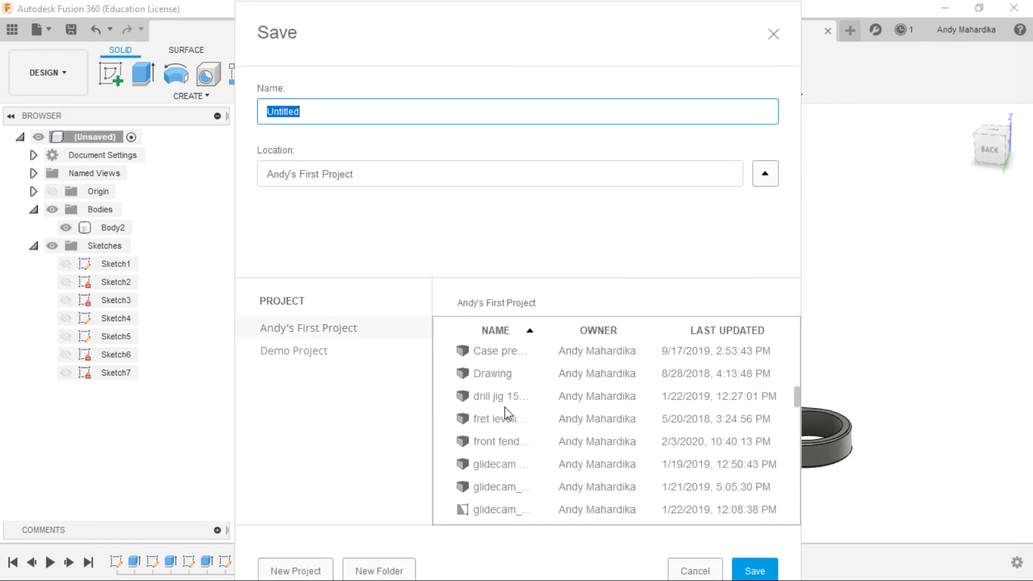
pyautogui.scroll(-1, 505, 446)
pyautogui.scroll(-4, 505, 441)
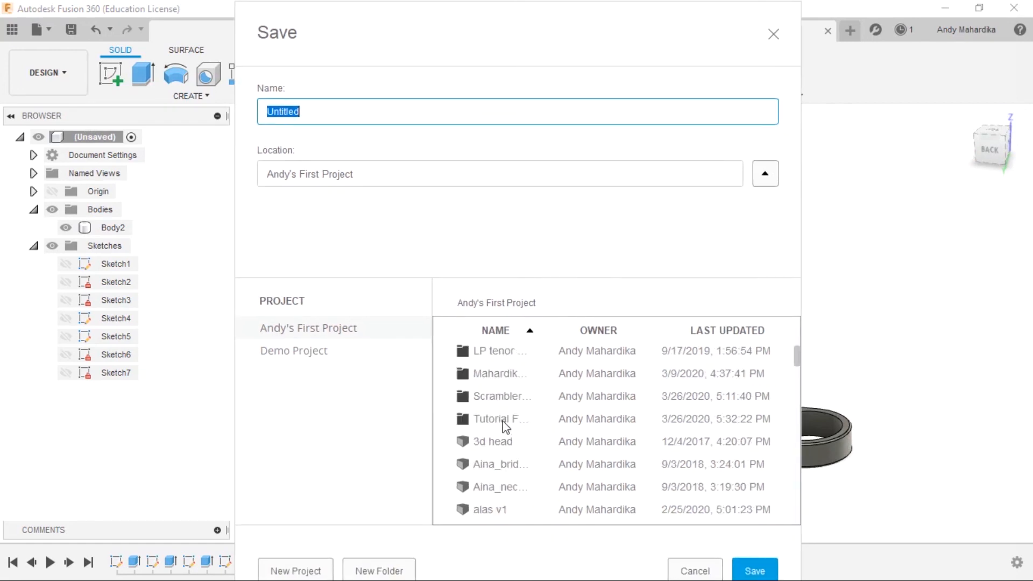
pyautogui.doubleClick(503, 424)
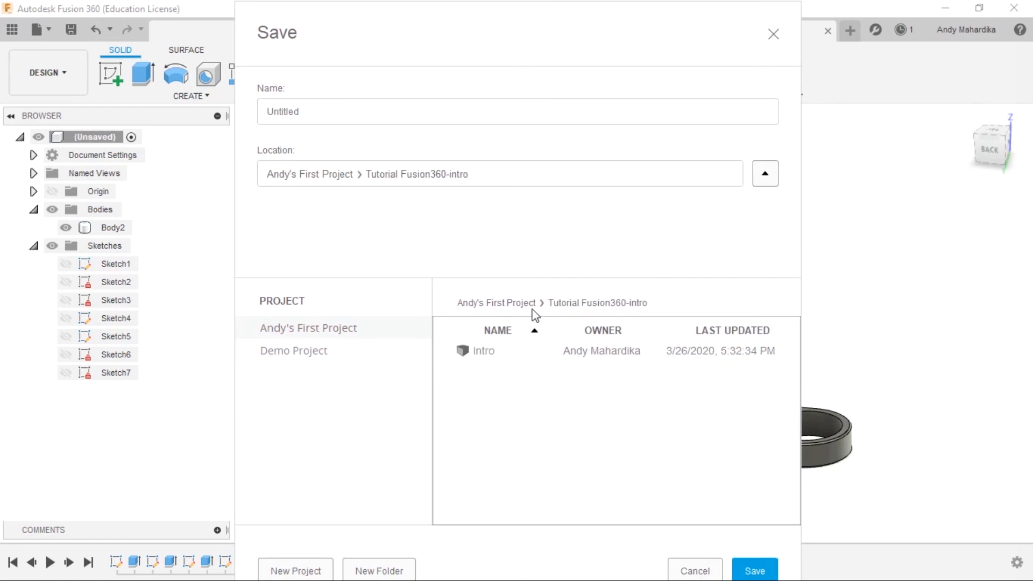
# Step: Name the design Tutorial1_Triple tree and complete the save
pyautogui.click(388, 117)
pyautogui.doubleClick(388, 117)
pyautogui.press('BackSpace')
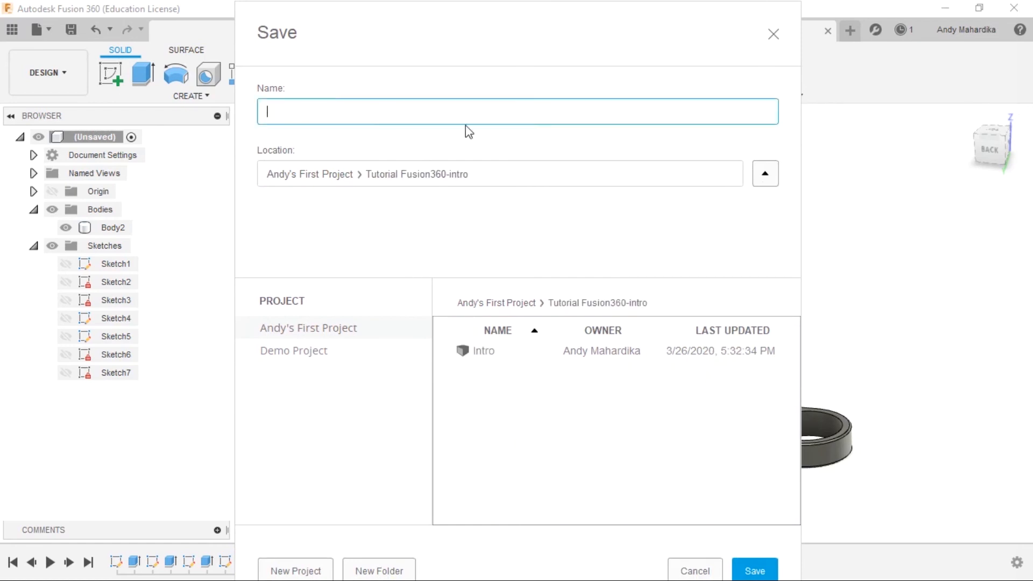
pyautogui.write('Tutorial1_Triple tree')
pyautogui.click(758, 569)
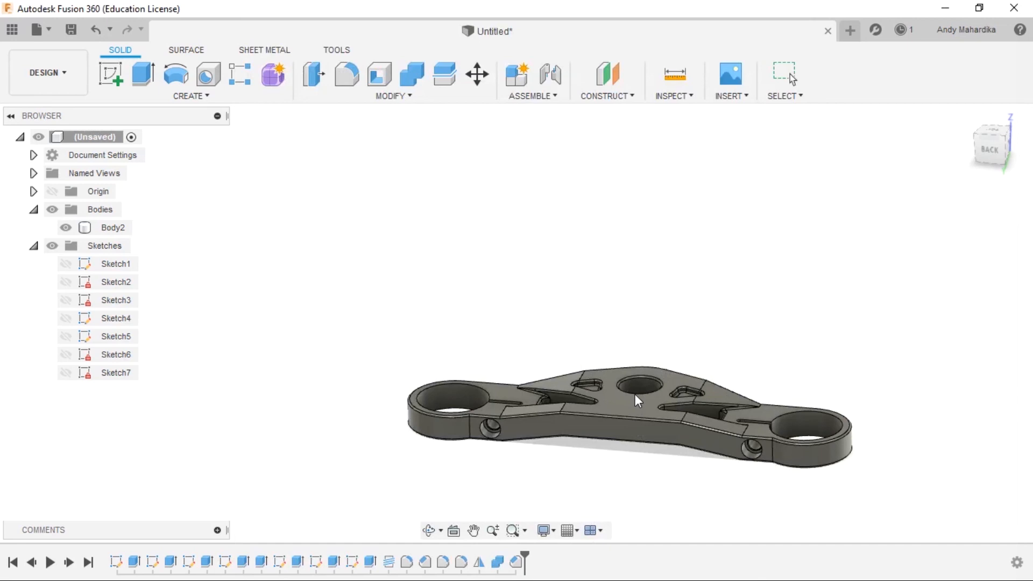
# Step: Show the whole plate from the front and above, and switch to the Render workspace
pyautogui.scroll(3, 654, 420)
pyautogui.keyDown('shift'); pyautogui.moveTo(628, 422); pyautogui.dragTo(618, 367, button='middle'); pyautogui.keyUp('shift')
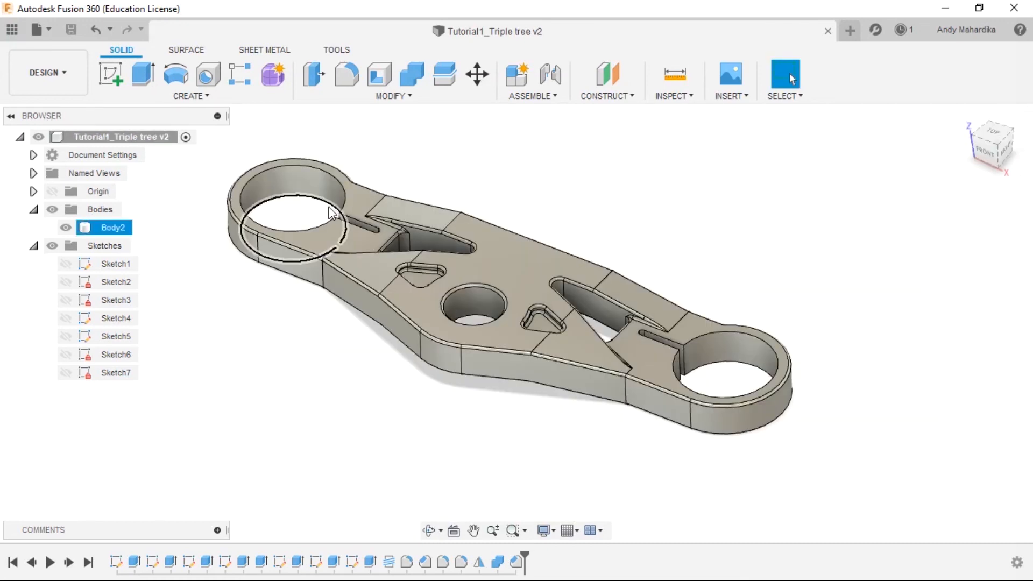
pyautogui.click(66, 72)
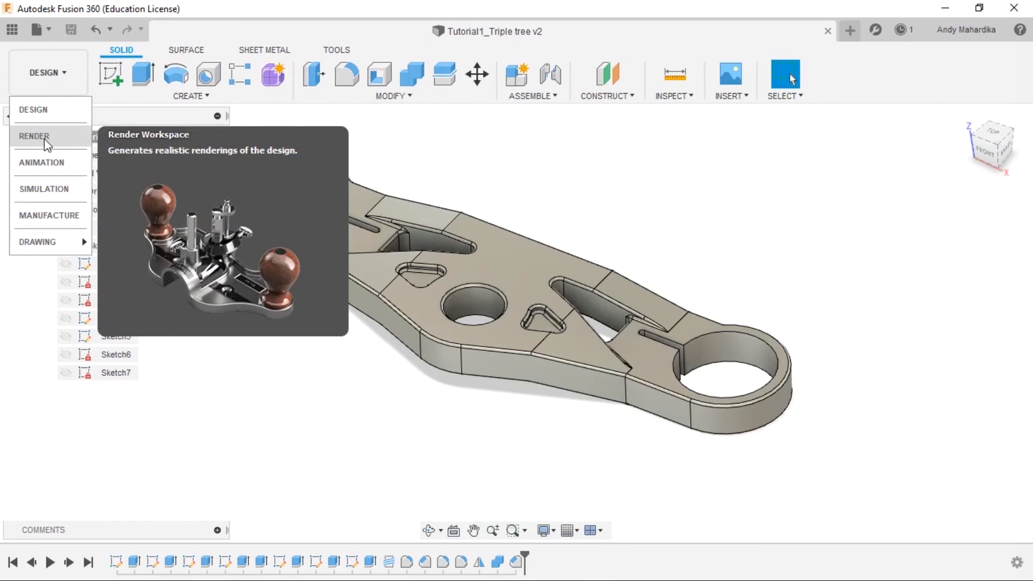
pyautogui.click(45, 144)
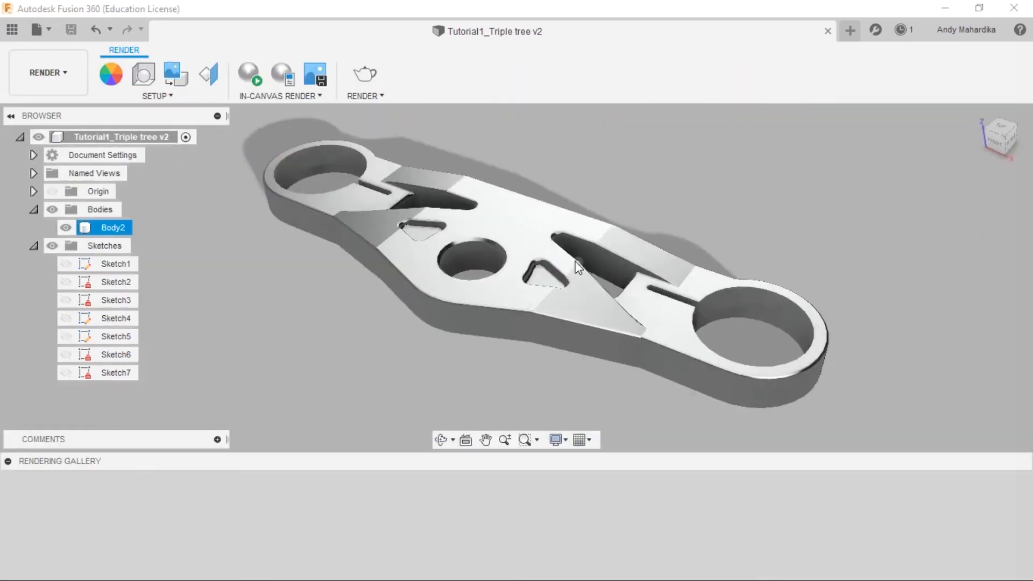
pyautogui.click(427, 270)
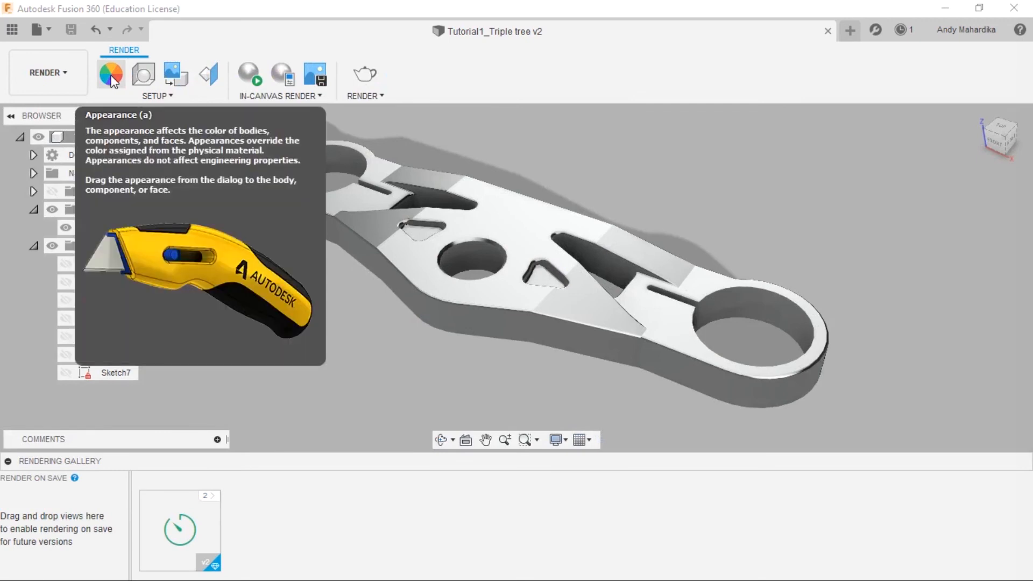
# Step: Browse the aluminum appearances in the Fusion 360 library and apply Aluminum - Satin to the plate body
pyautogui.click(111, 77)
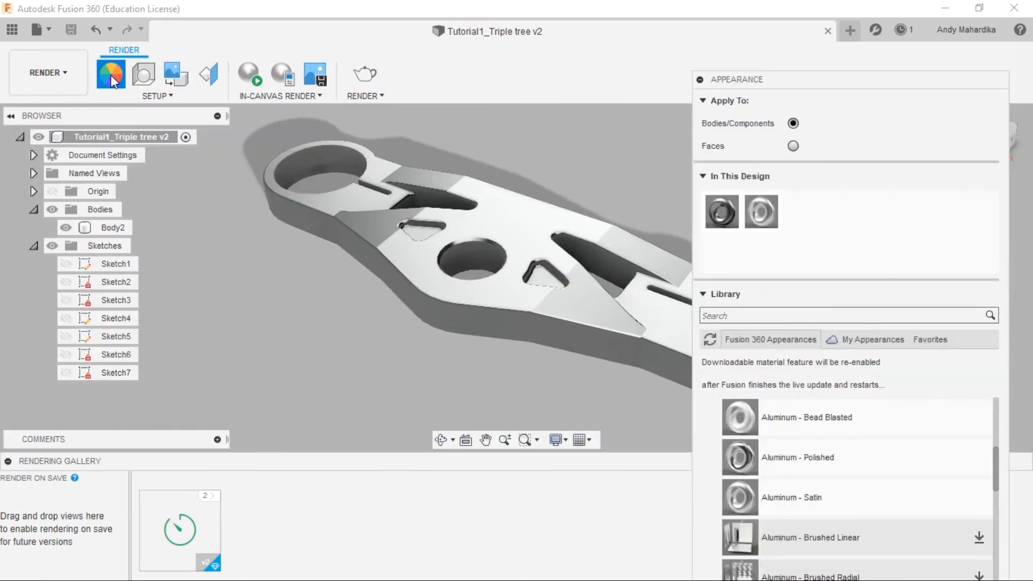
pyautogui.moveTo(837, 81); pyautogui.dragTo(838, 20)
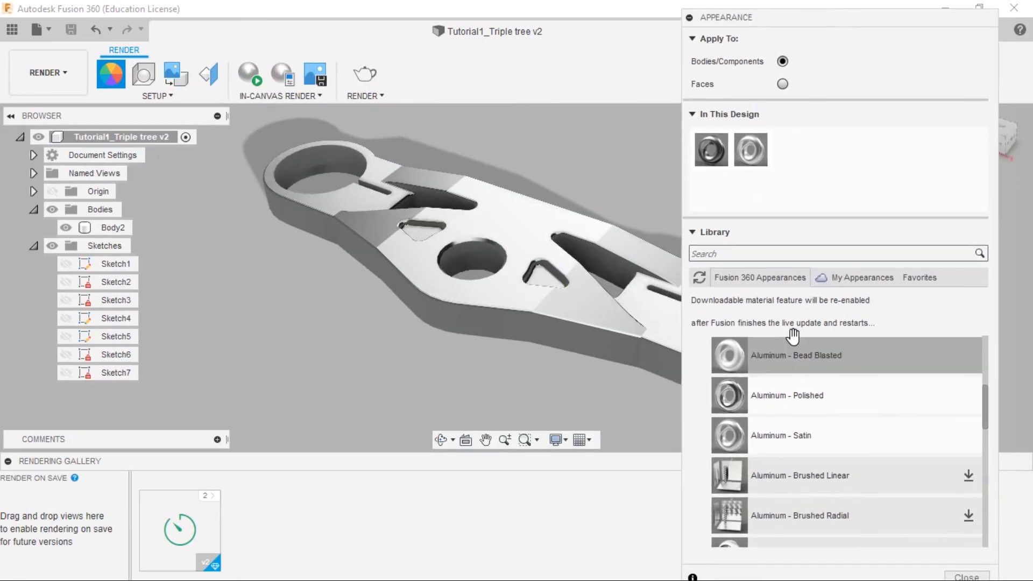
pyautogui.scroll(5, 755, 391)
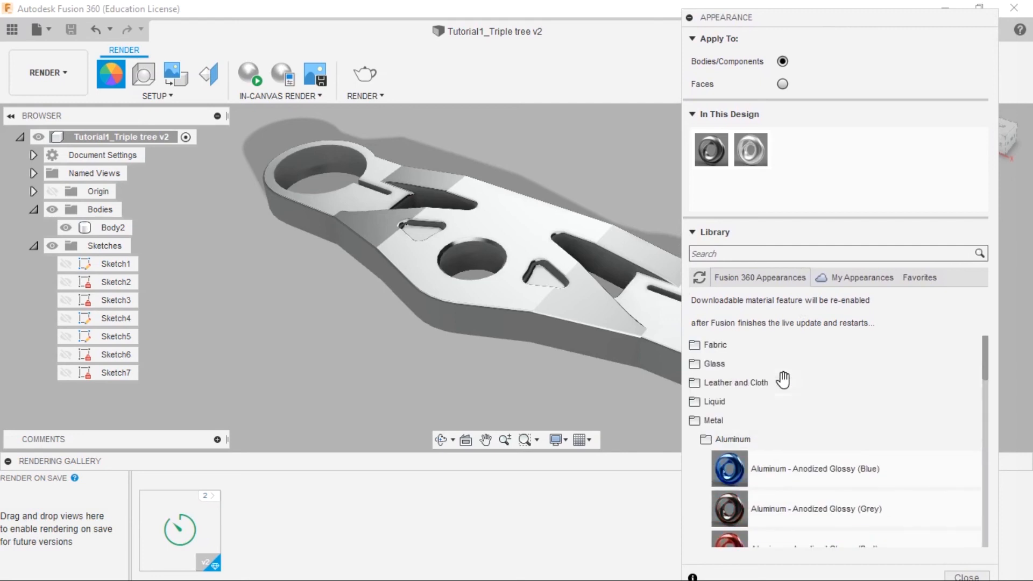
pyautogui.scroll(-8, 741, 417)
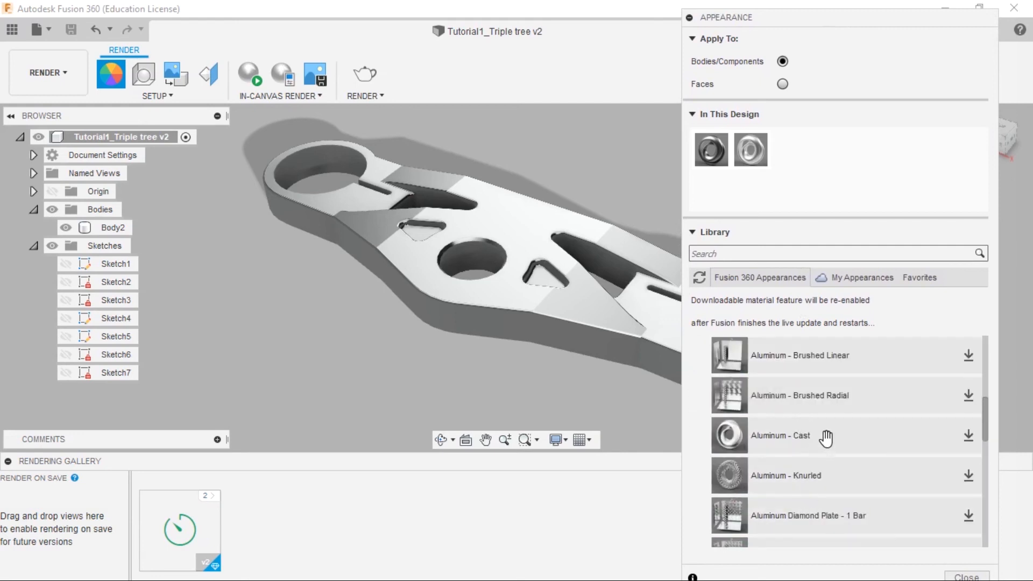
pyautogui.scroll(-3, 819, 428)
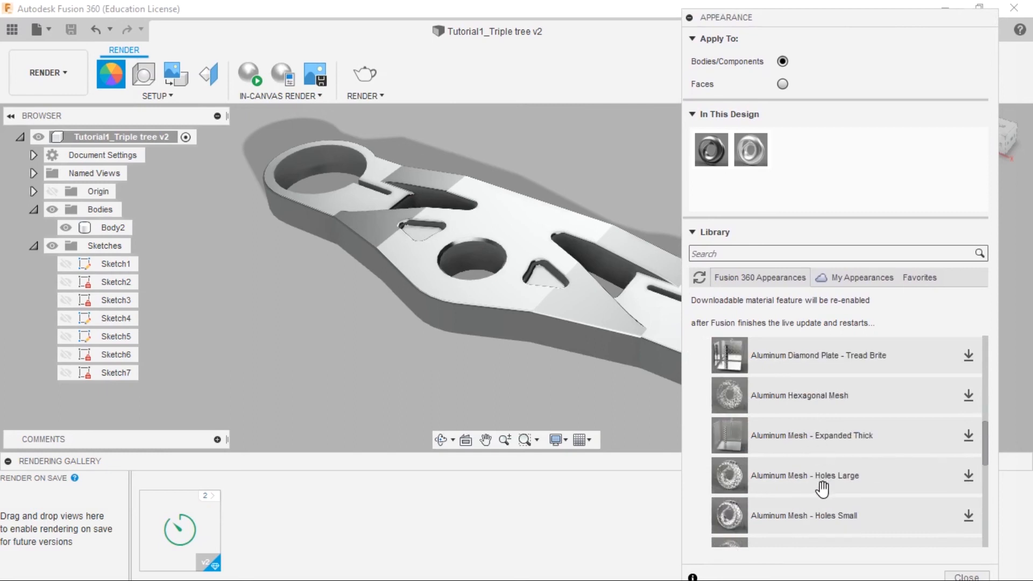
pyautogui.scroll(-6, 823, 487)
pyautogui.scroll(3, 840, 478)
pyautogui.scroll(6, 827, 472)
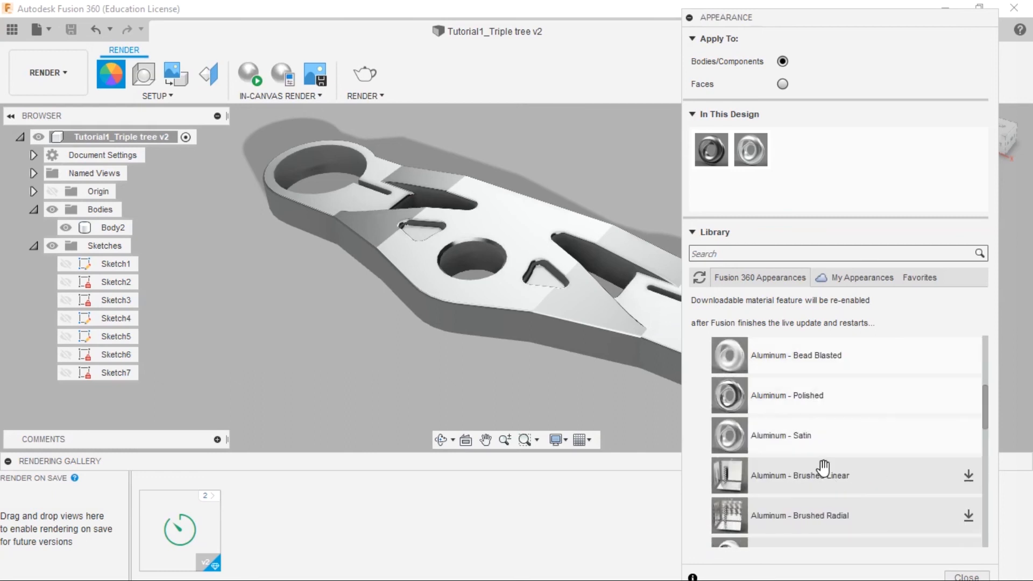
pyautogui.moveTo(796, 434)
pyautogui.mouseDown()
pyautogui.moveTo(619, 420)
pyautogui.moveTo(531, 217)
pyautogui.moveTo(721, 372)
pyautogui.moveTo(503, 215)
pyautogui.mouseUp()
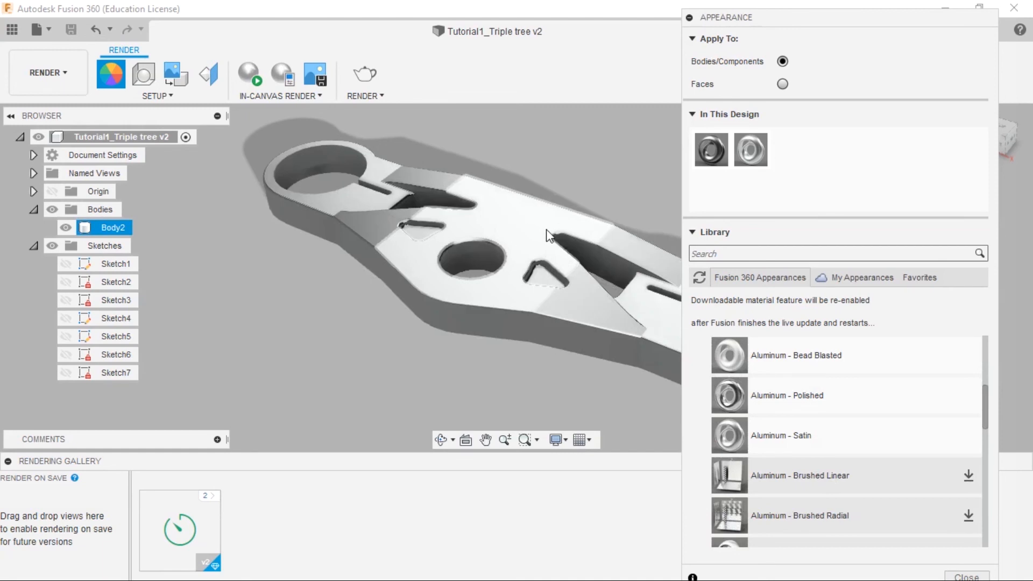
pyautogui.moveTo(935, 24); pyautogui.dragTo(867, 40)
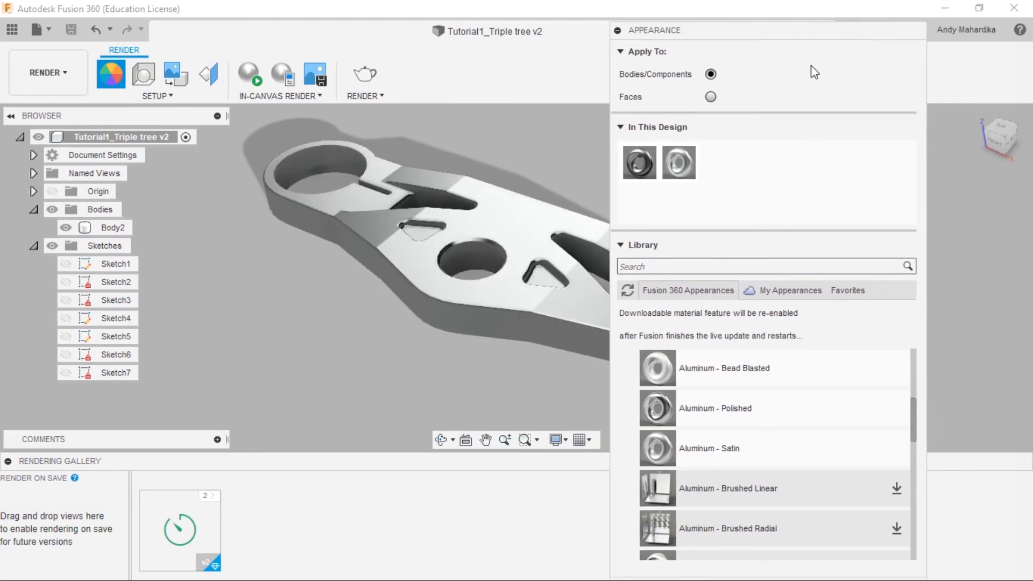
pyautogui.moveTo(836, 39); pyautogui.dragTo(896, 96)
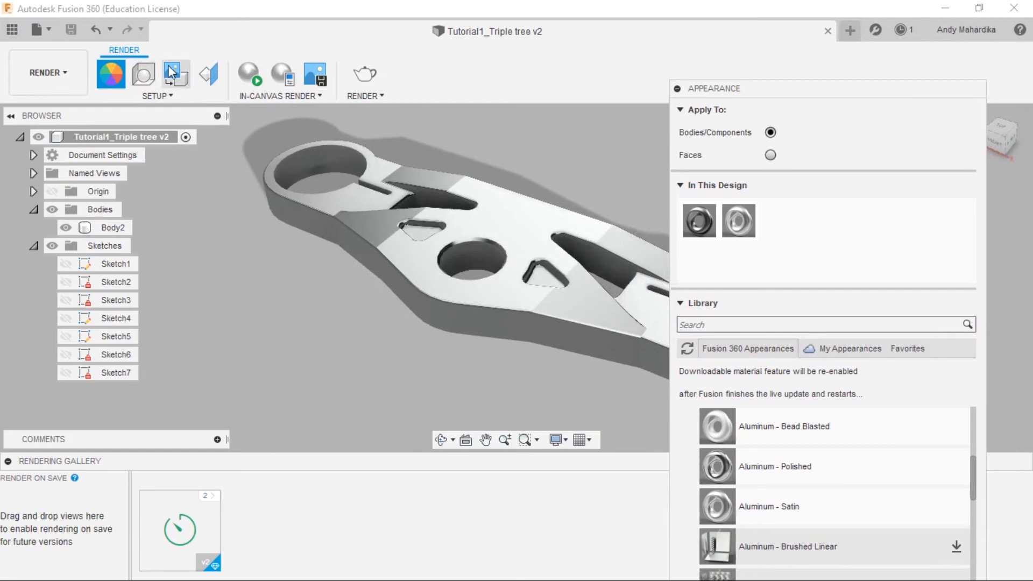
# Step: Apply the Cool Light environment from the Fusion 360 Library to the render scene
pyautogui.click(143, 77)
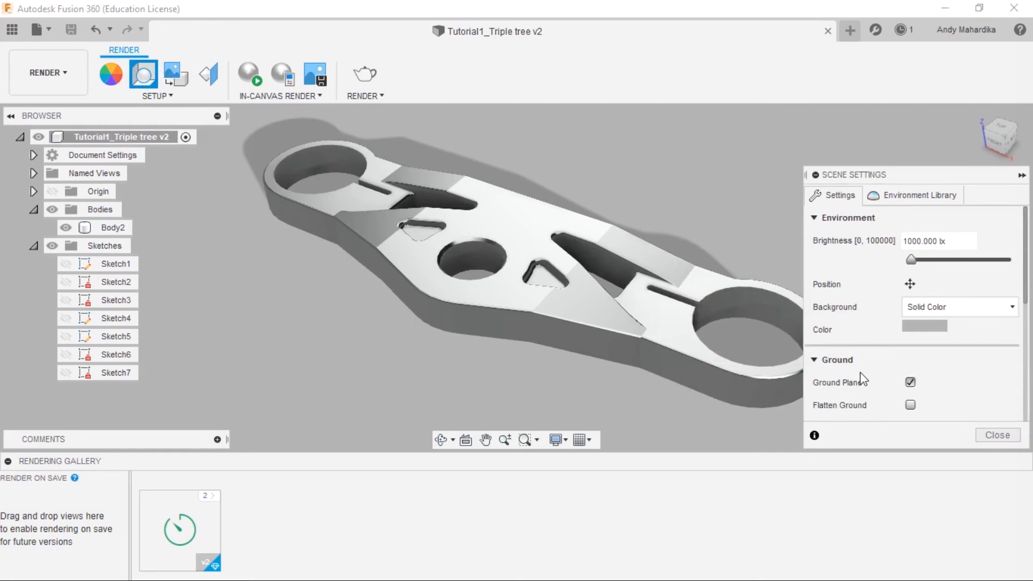
pyautogui.click(914, 195)
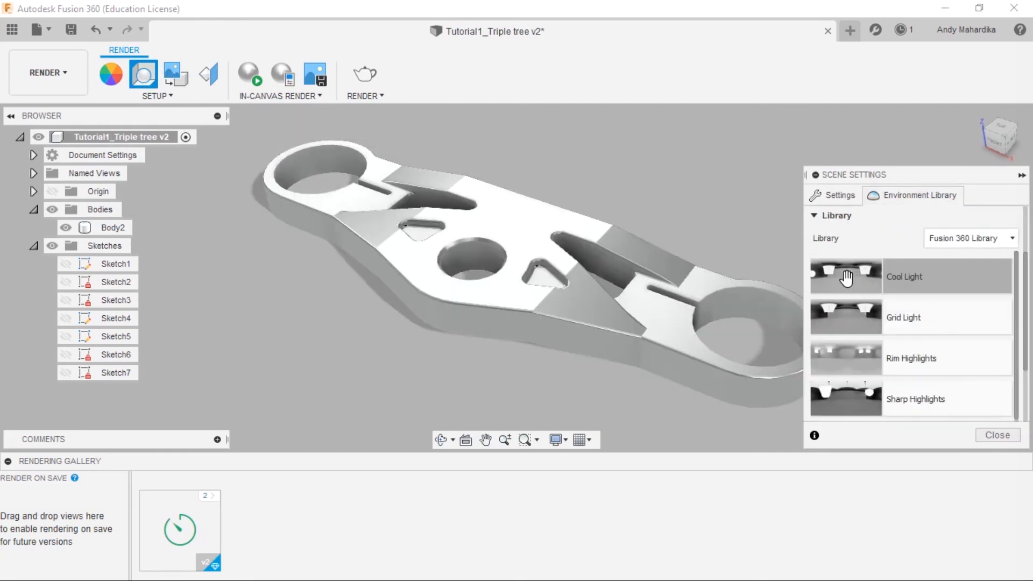
pyautogui.moveTo(844, 276); pyautogui.dragTo(659, 175)
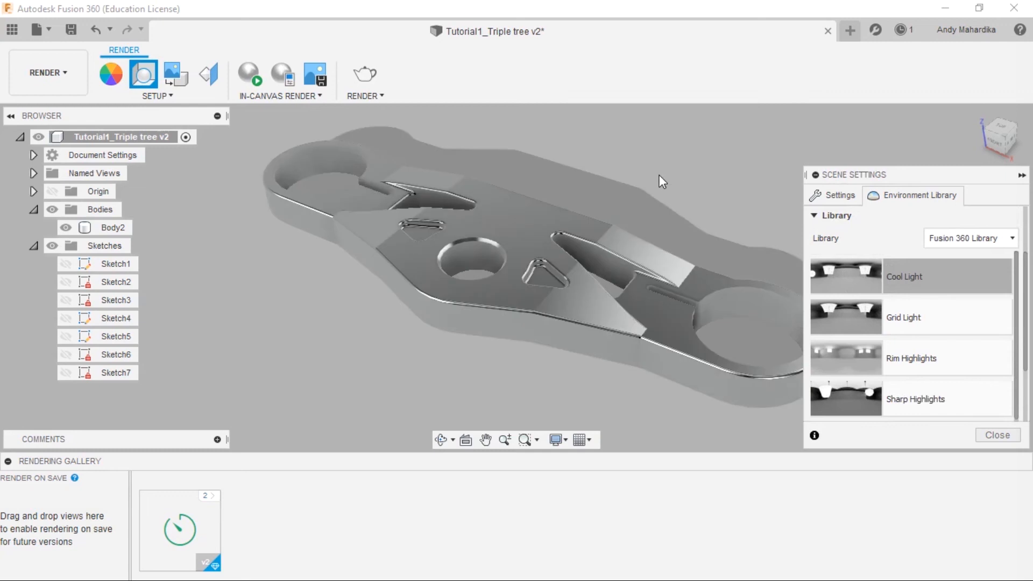
pyautogui.click(998, 435)
pyautogui.click(670, 330)
pyautogui.click(360, 264)
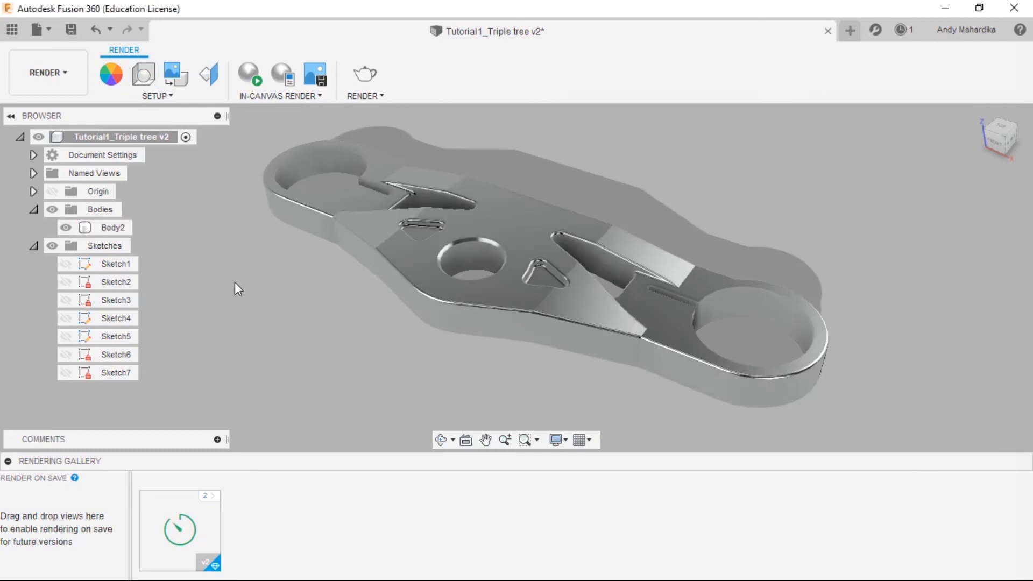
# Step: Start a cloud render at Final quality with the aspect ratio locked and the image height set to 720 px
pyautogui.click(380, 93)
pyautogui.click(372, 77)
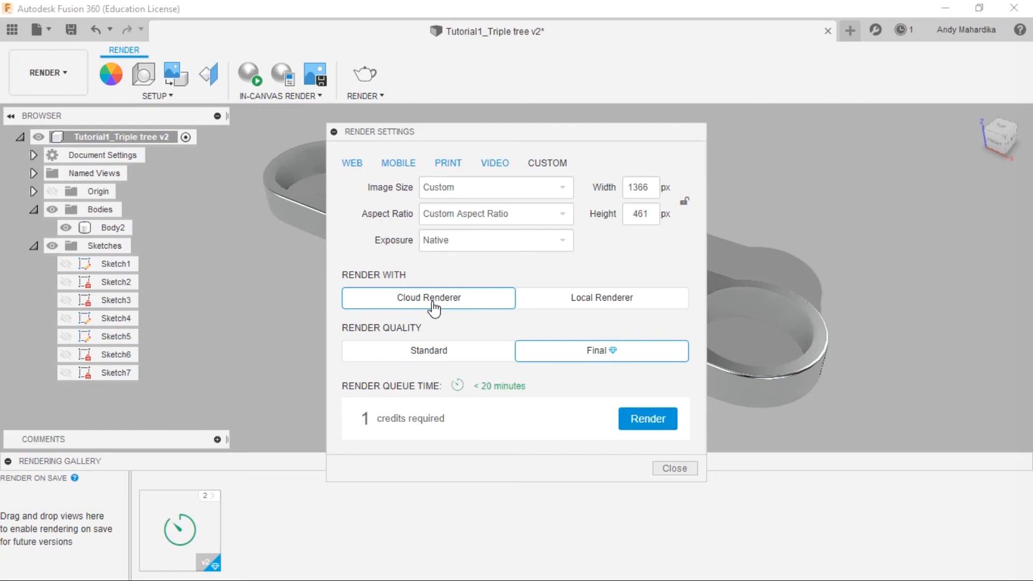
pyautogui.click(455, 354)
pyautogui.click(595, 356)
pyautogui.click(684, 202)
pyautogui.doubleClick(639, 214)
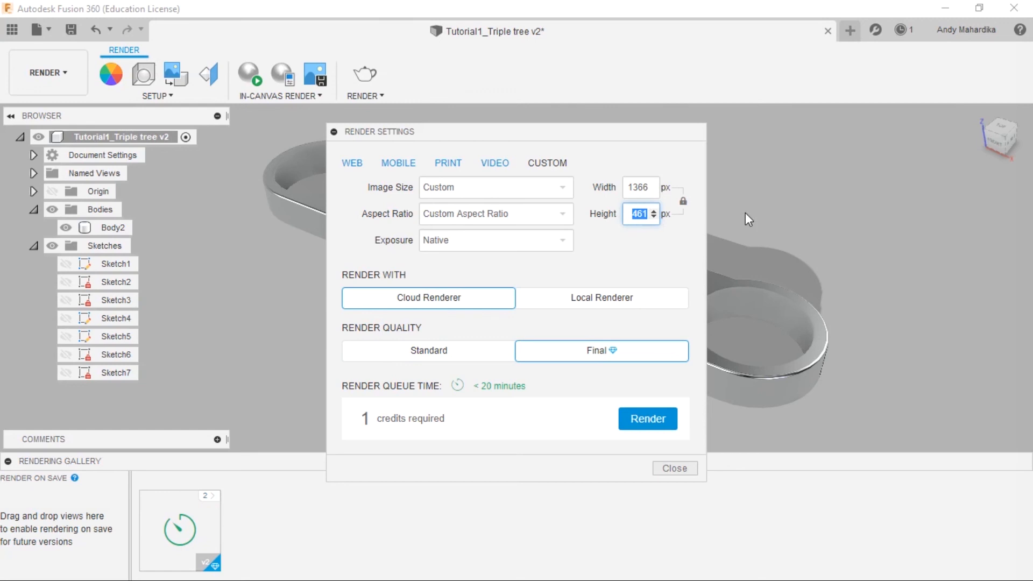
pyautogui.write('720')
pyautogui.click(647, 423)
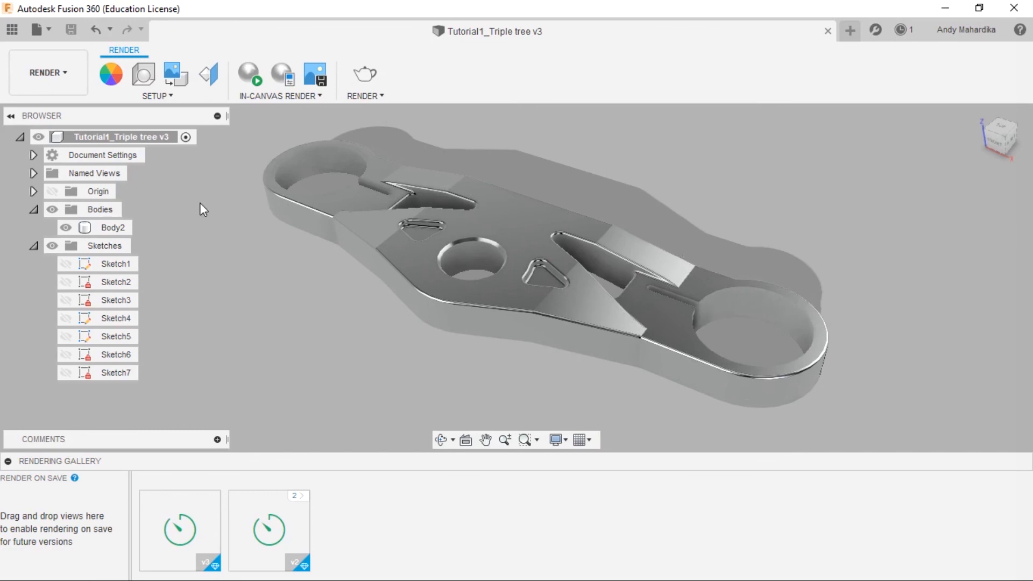
# Step: Switch to the Design workspace, look over the file commands, and return to the Render workspace
pyautogui.click(72, 77)
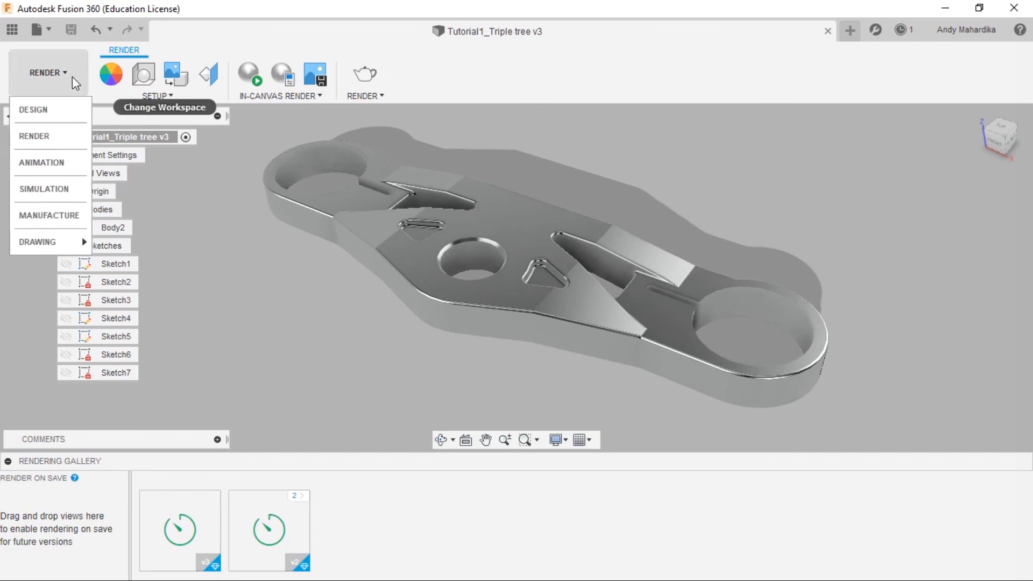
pyautogui.click(47, 109)
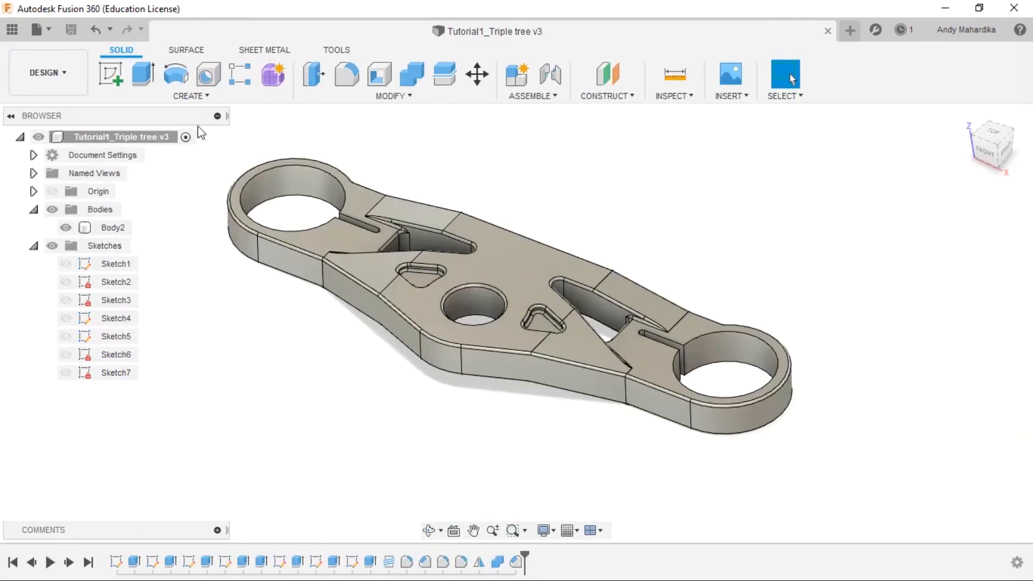
pyautogui.click(38, 29)
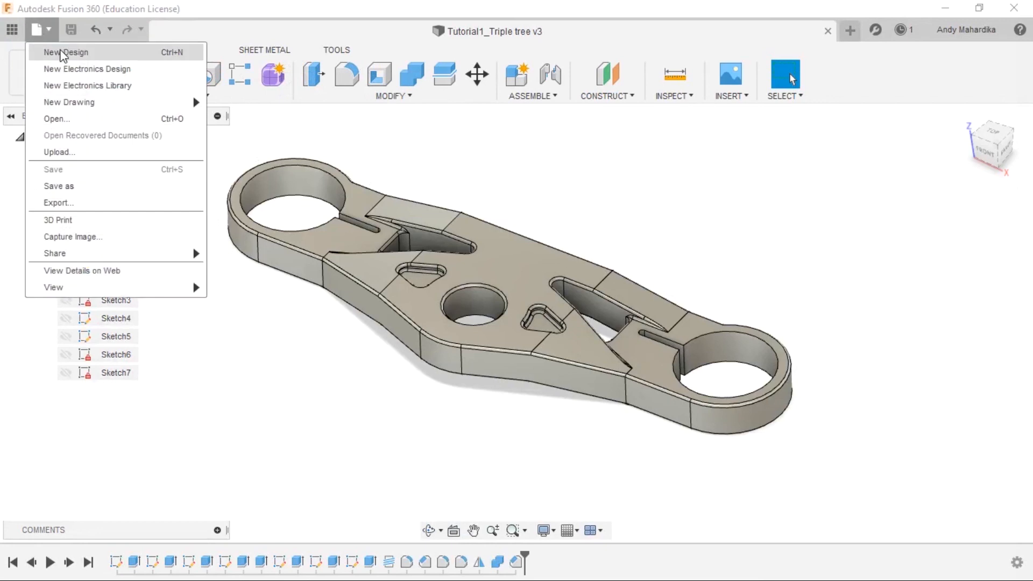
pyautogui.click(43, 31)
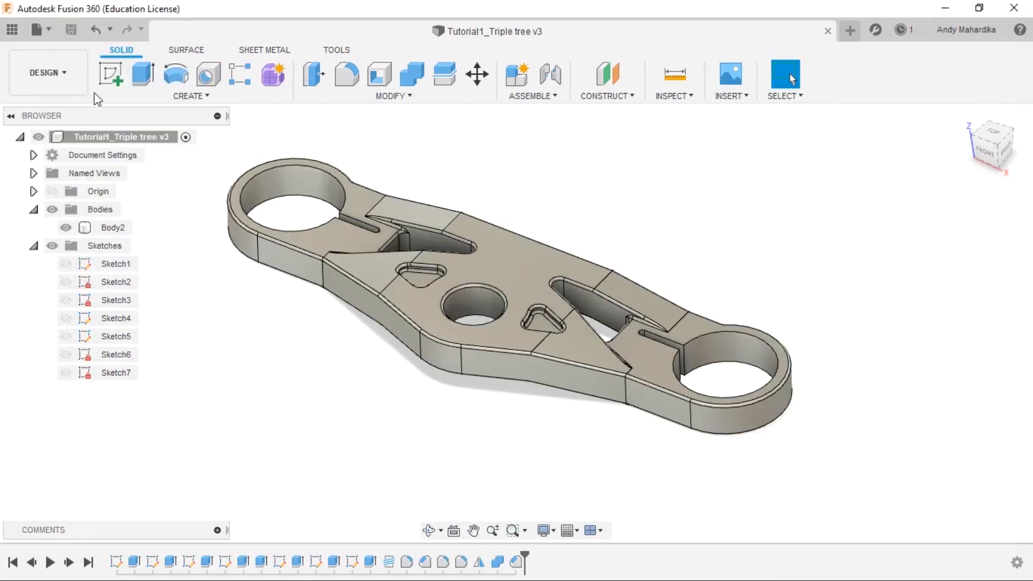
pyautogui.click(59, 70)
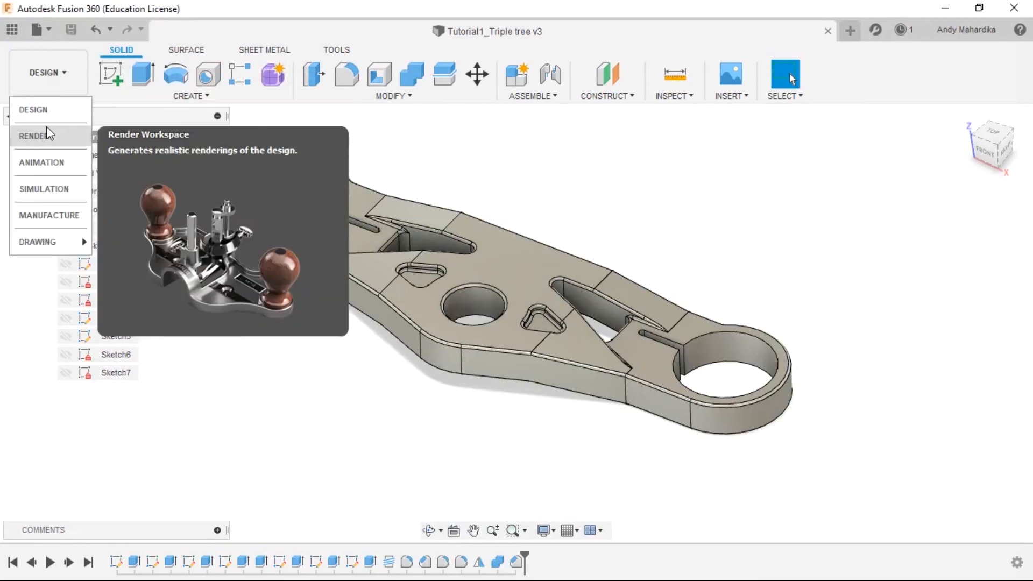
pyautogui.click(51, 133)
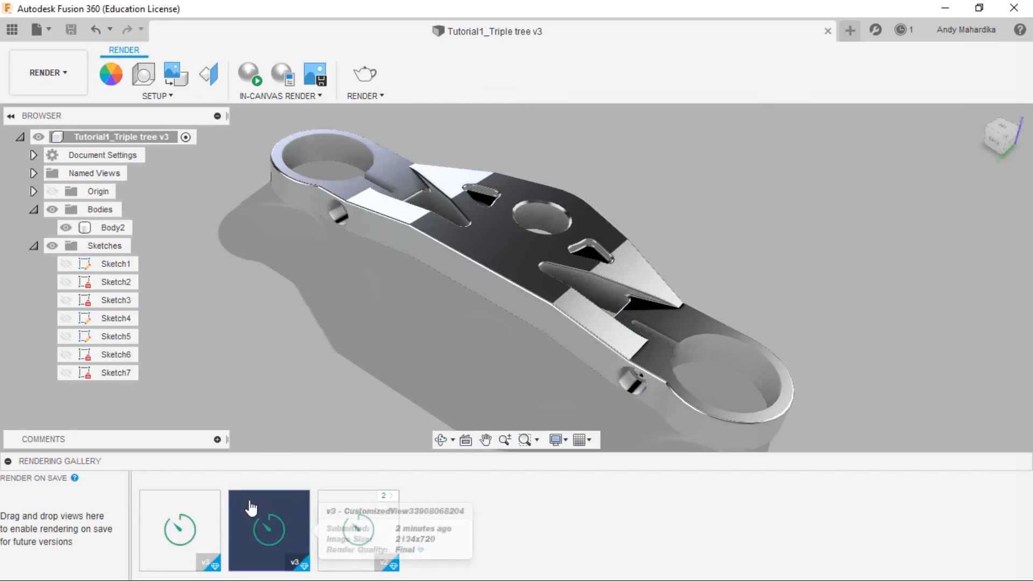
# Step: Open the newest v3 render in the rendering gallery to check its queue status
pyautogui.moveTo(161, 525)
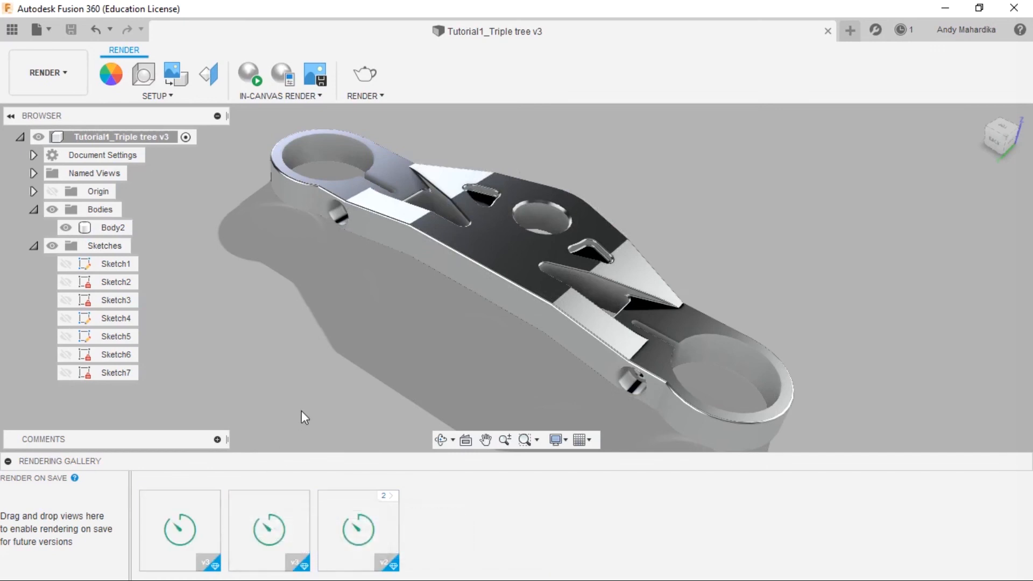
pyautogui.click(181, 525)
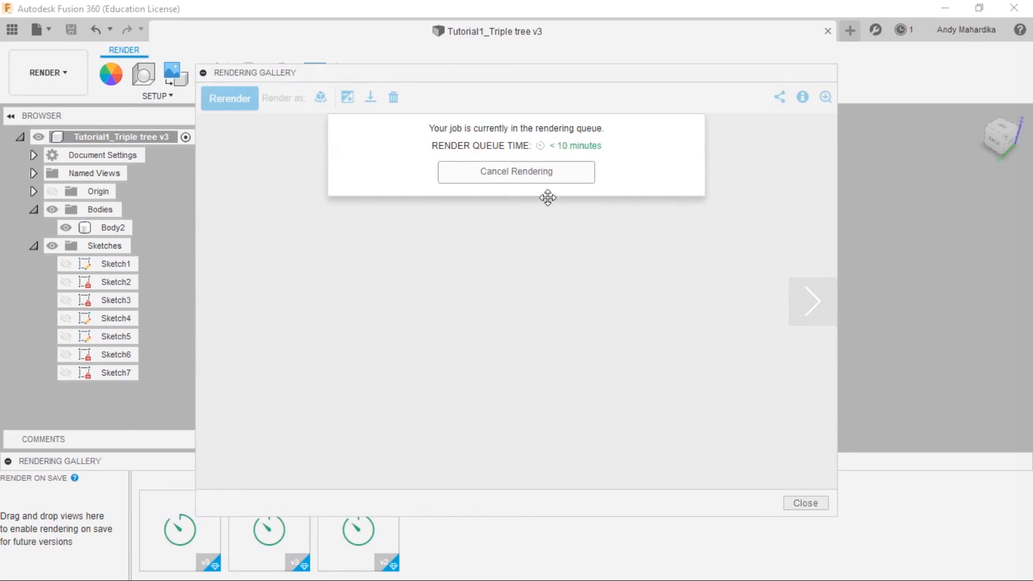
# Step: Review the two finished v4 renders of the plate in the rendering gallery and close the viewer
pyautogui.click(806, 503)
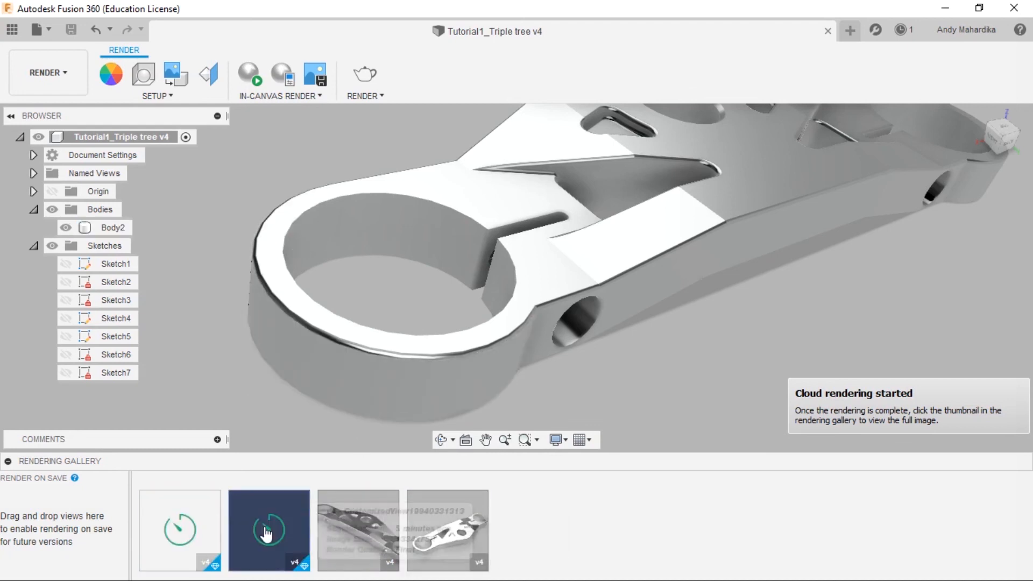
pyautogui.click(439, 530)
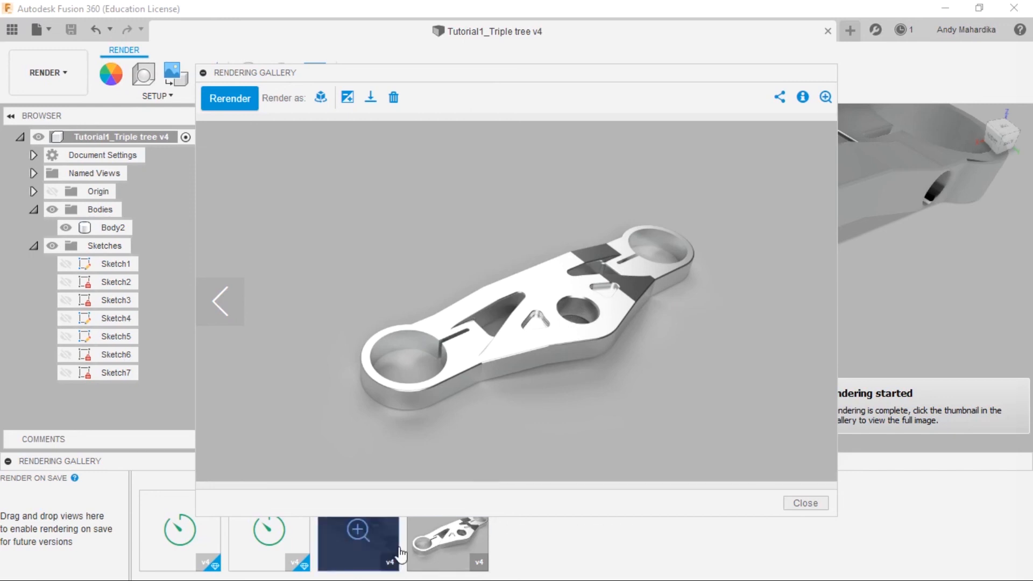
pyautogui.click(359, 541)
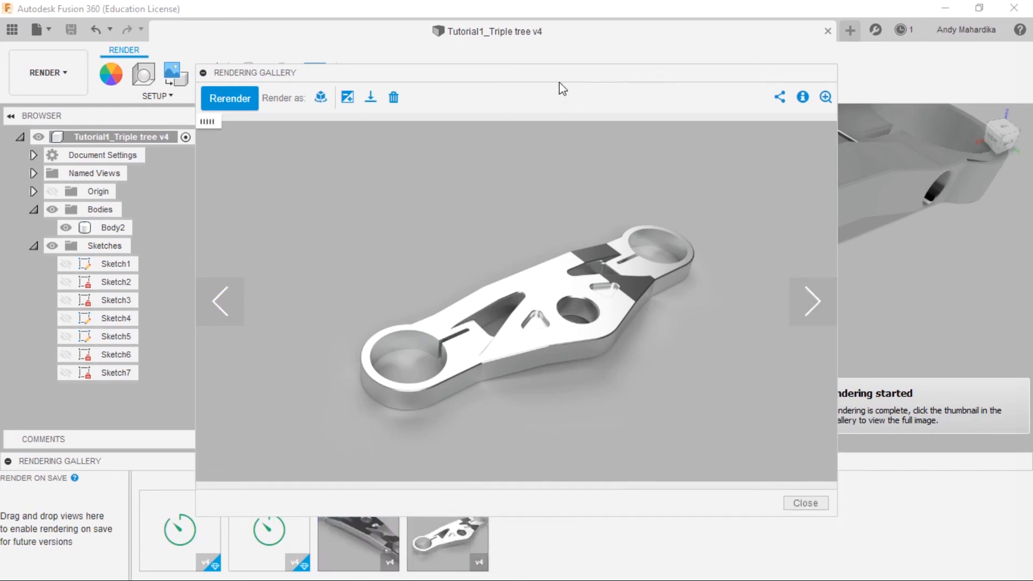
pyautogui.moveTo(498, 73); pyautogui.dragTo(459, 46)
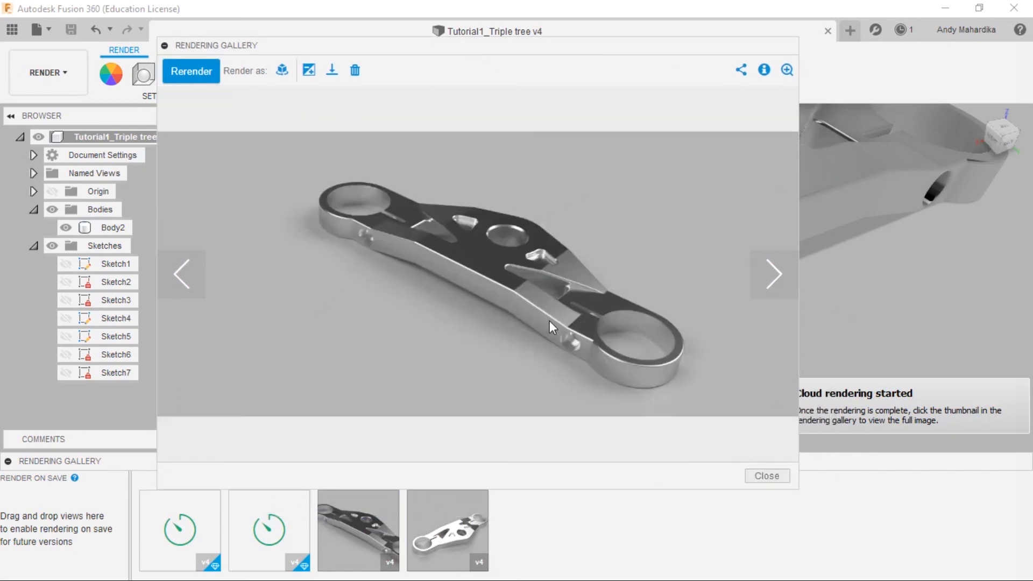
pyautogui.click(767, 476)
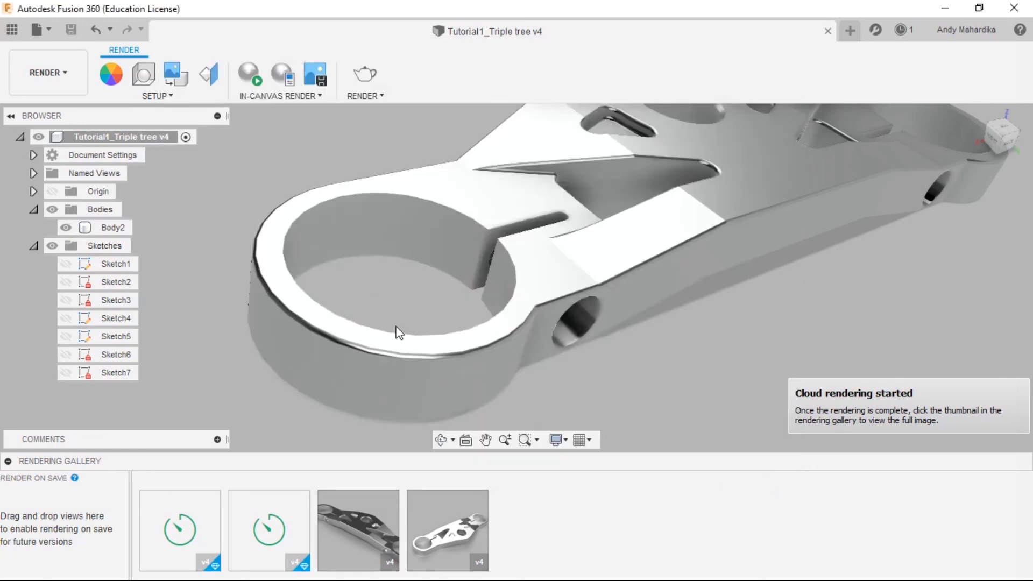
# Step: Apply the Aluminum - Anodized Rough (Grey) appearance from the Fusion 360 library to the plate body
pyautogui.click(112, 73)
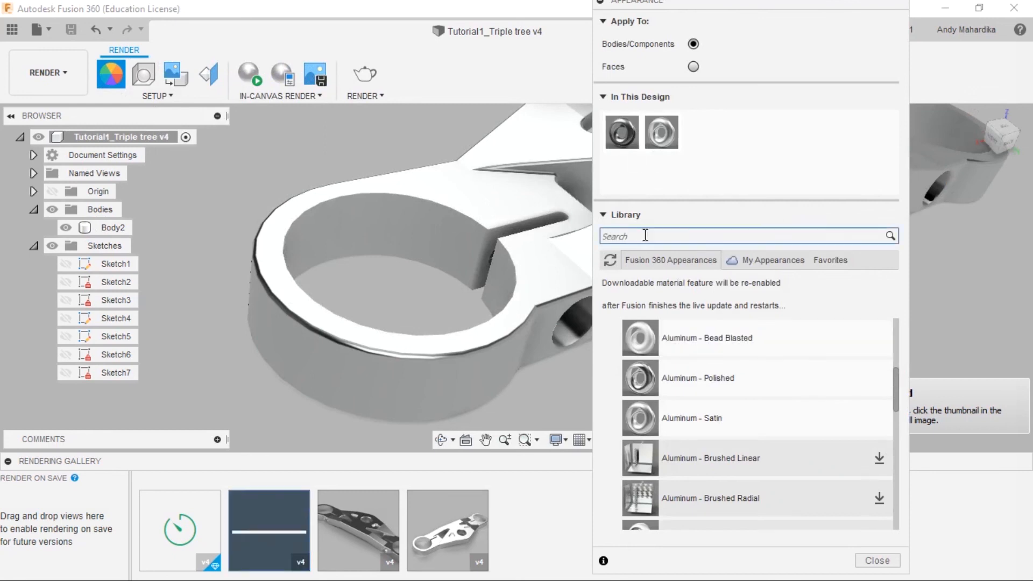
pyautogui.scroll(-3, 698, 386)
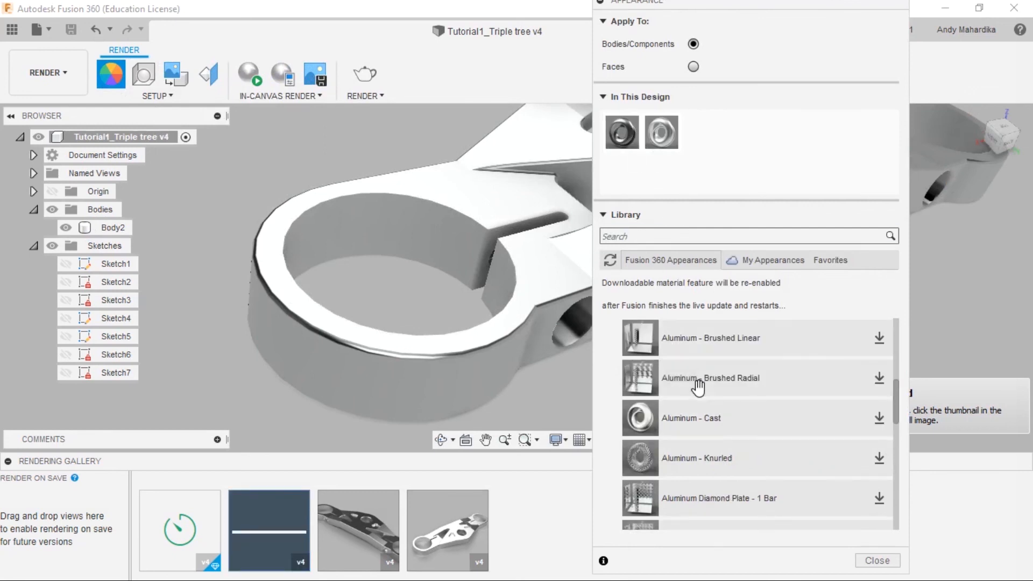
pyautogui.scroll(10, 699, 383)
pyautogui.scroll(-1, 720, 410)
pyautogui.scroll(-1, 721, 410)
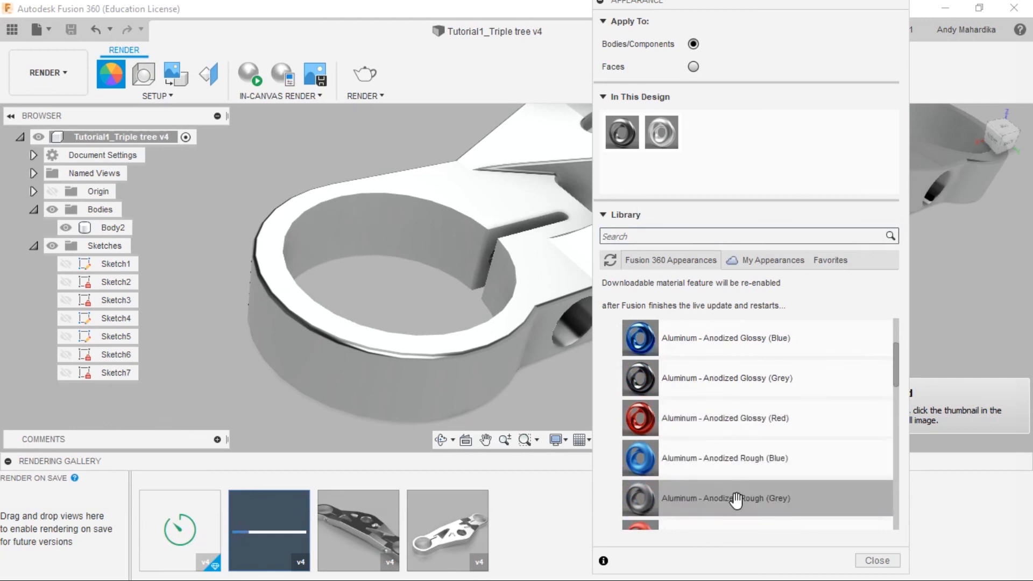
pyautogui.moveTo(736, 500); pyautogui.dragTo(486, 205)
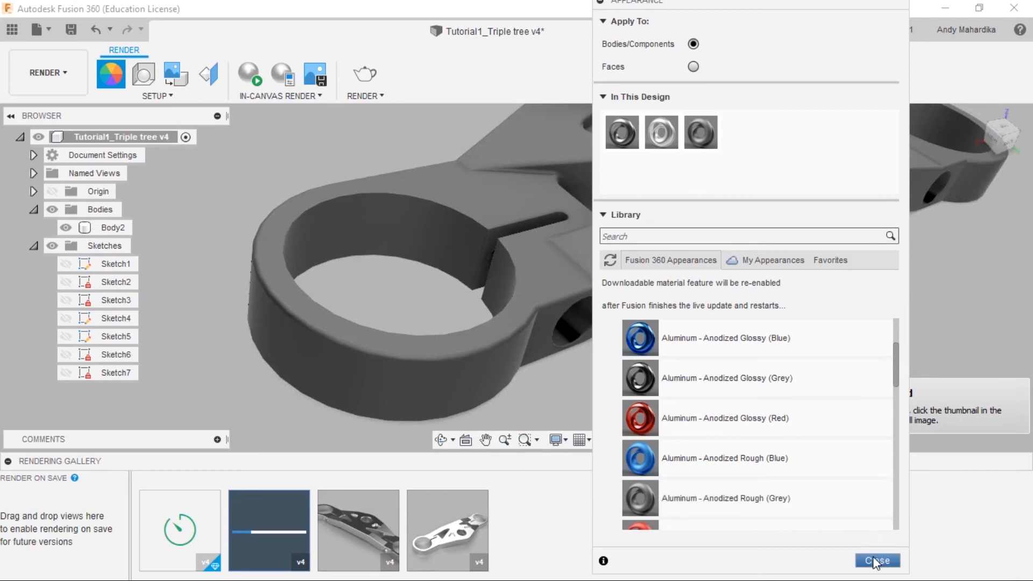
pyautogui.click(876, 561)
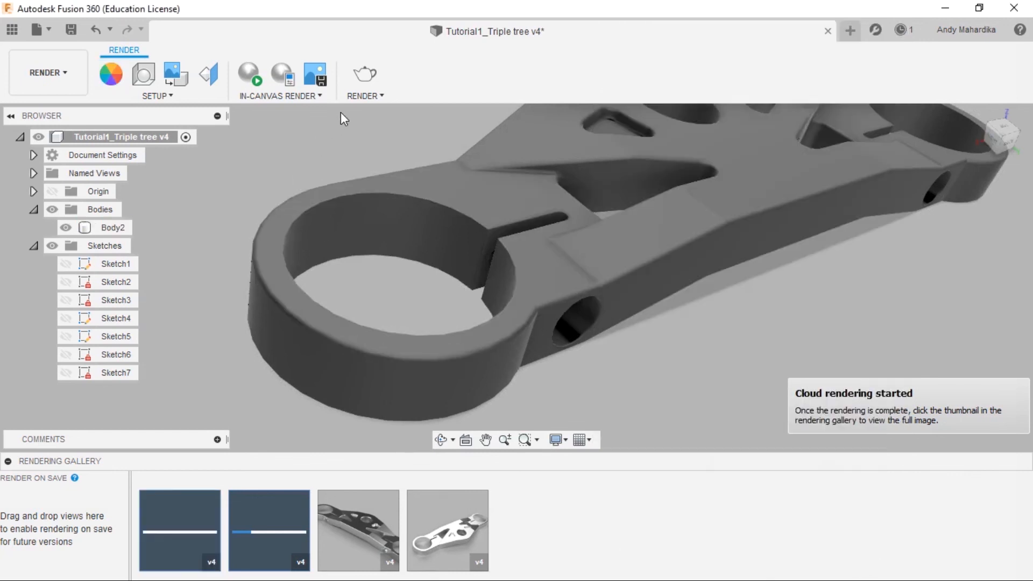
# Step: Set the scene environment to Sharp Highlights from the Fusion 360 Library
pyautogui.scroll(-4, 582, 233)
pyautogui.scroll(2, 576, 210)
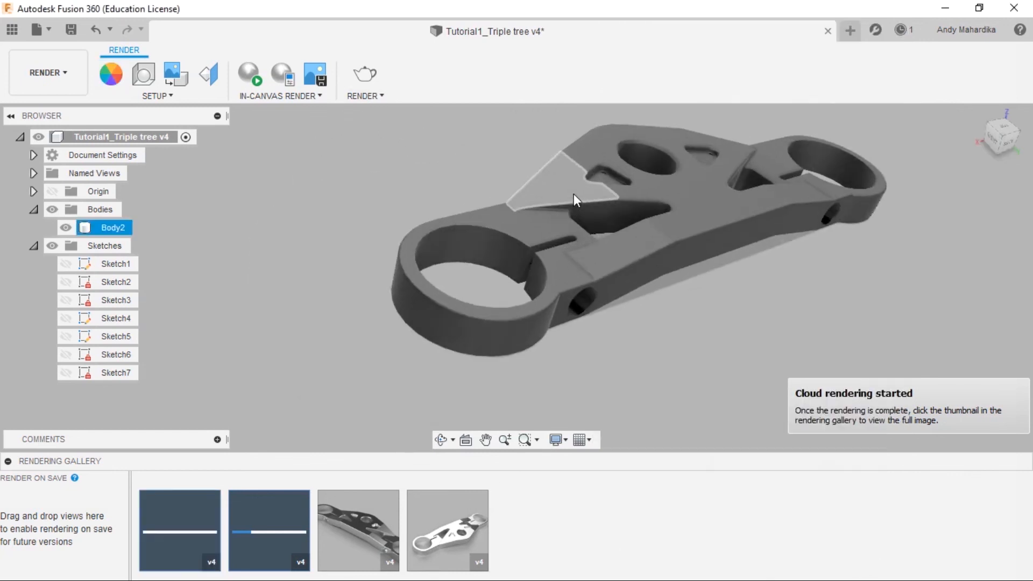
pyautogui.click(143, 74)
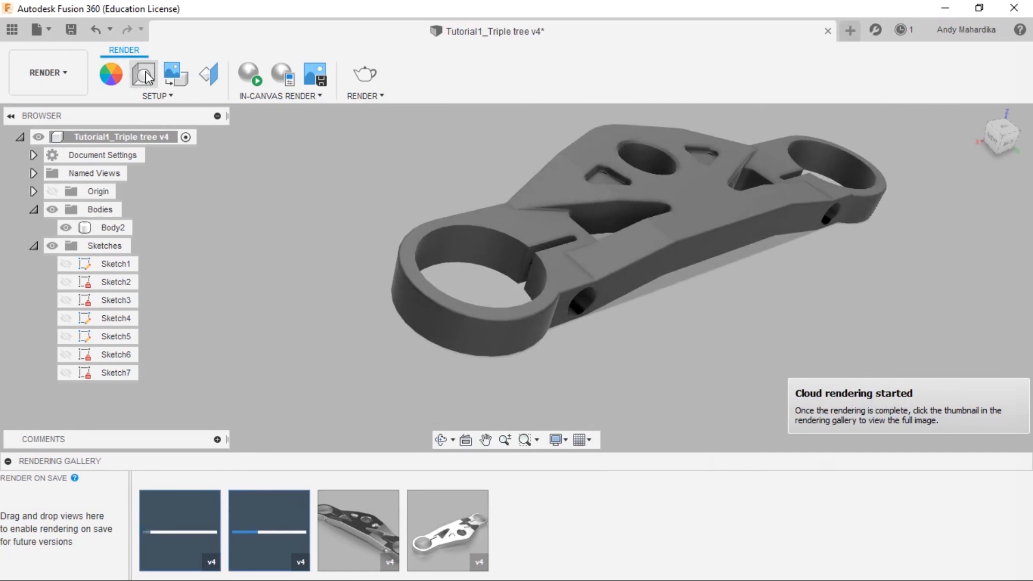
pyautogui.click(764, 52)
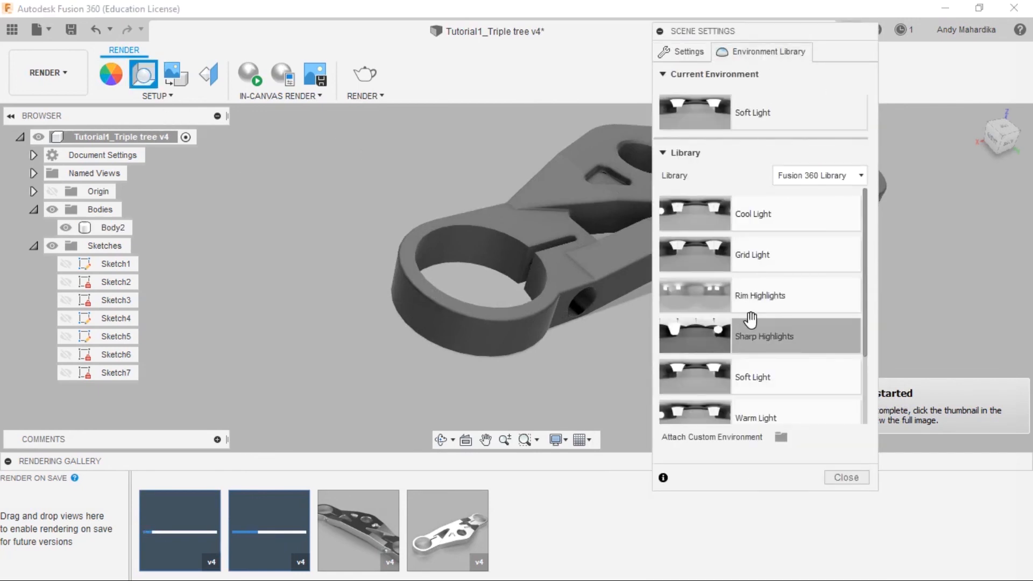
pyautogui.moveTo(705, 342); pyautogui.dragTo(409, 383)
pyautogui.moveTo(366, 345); pyautogui.dragTo(368, 346)
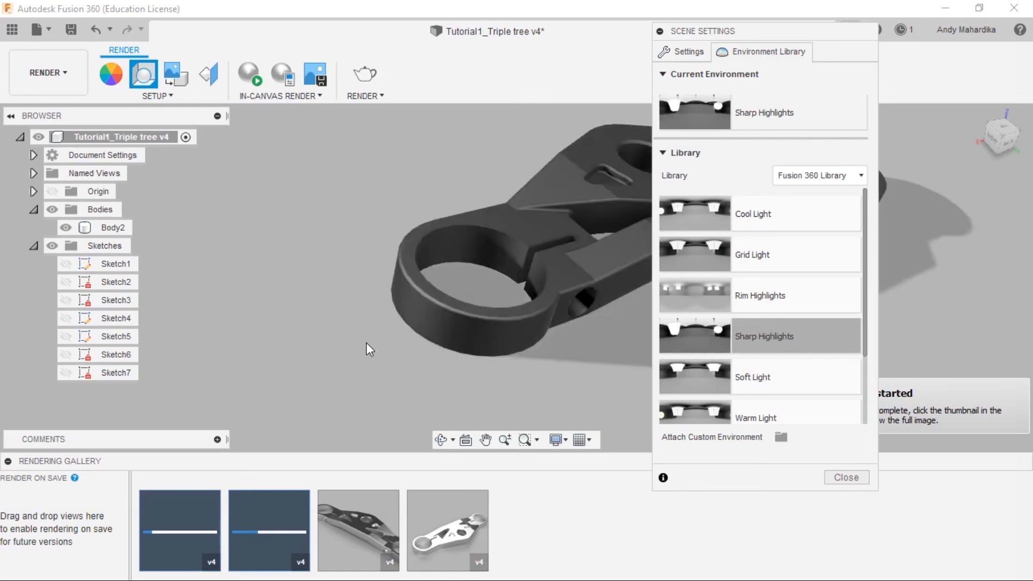
pyautogui.click(852, 477)
# Step: Start three Final-quality cloud renders of the grey plate at 1334 x 750, each from a different view, including one from the top
pyautogui.moveTo(664, 305); pyautogui.dragTo(566, 248, button='middle')
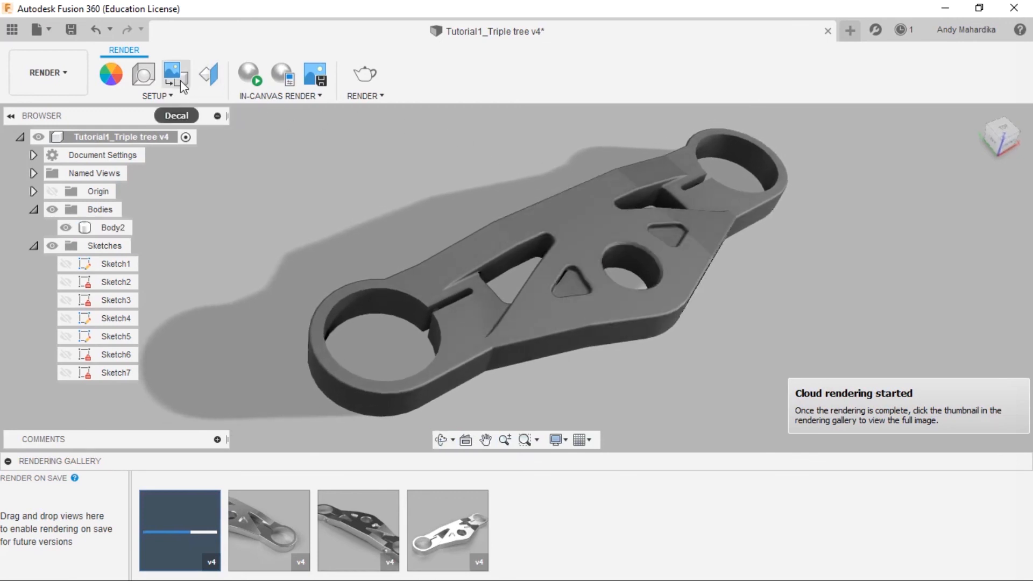
pyautogui.click(365, 78)
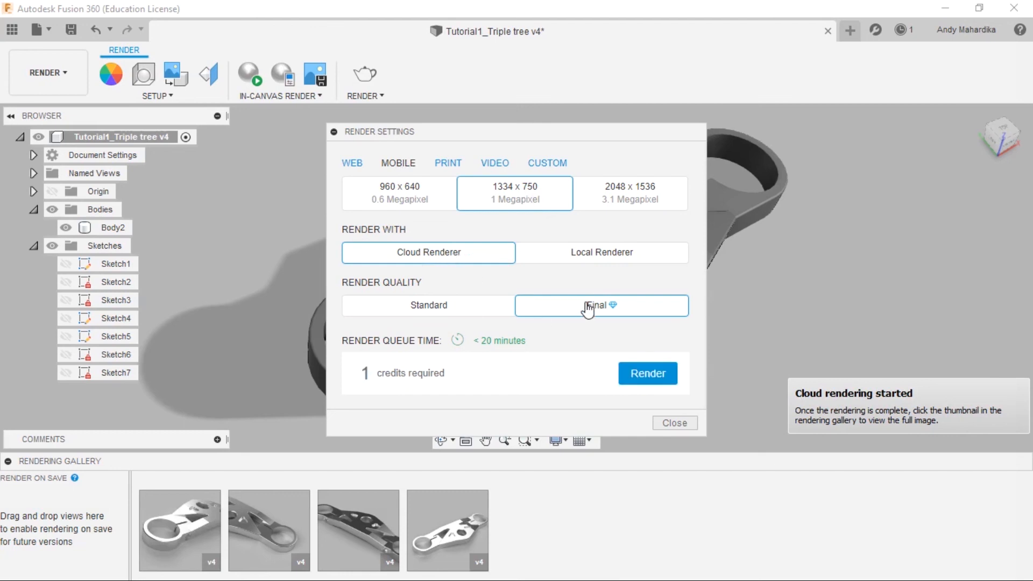
pyautogui.click(647, 377)
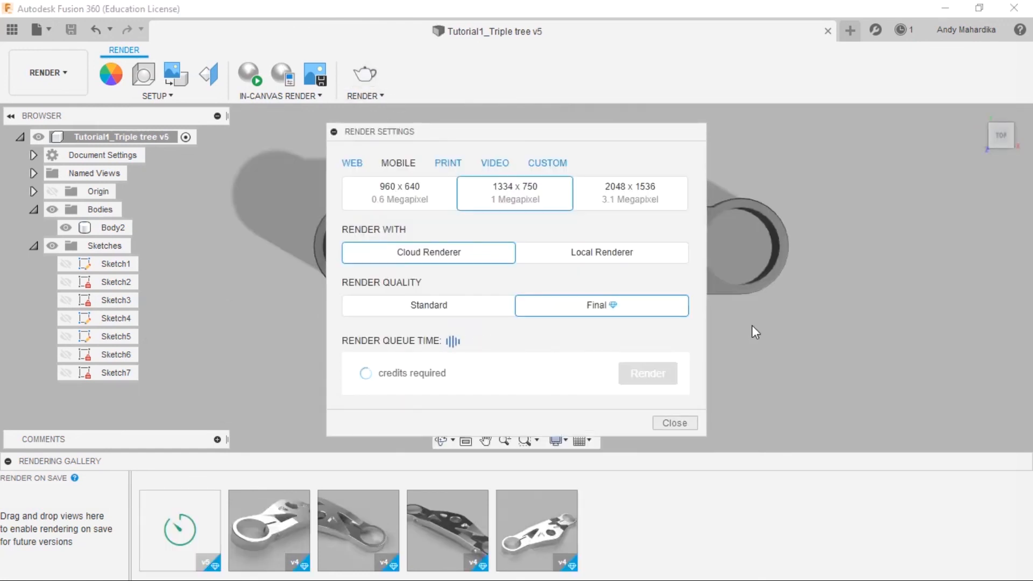
pyautogui.click(648, 371)
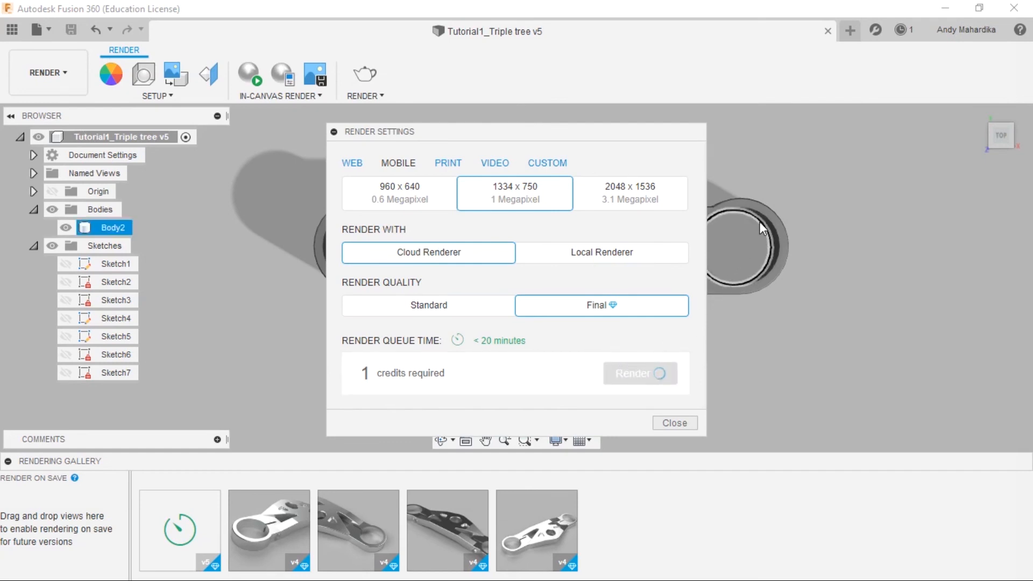
pyautogui.keyDown('shift'); pyautogui.moveTo(596, 298); pyautogui.dragTo(497, 298, button='middle'); pyautogui.keyUp('shift')
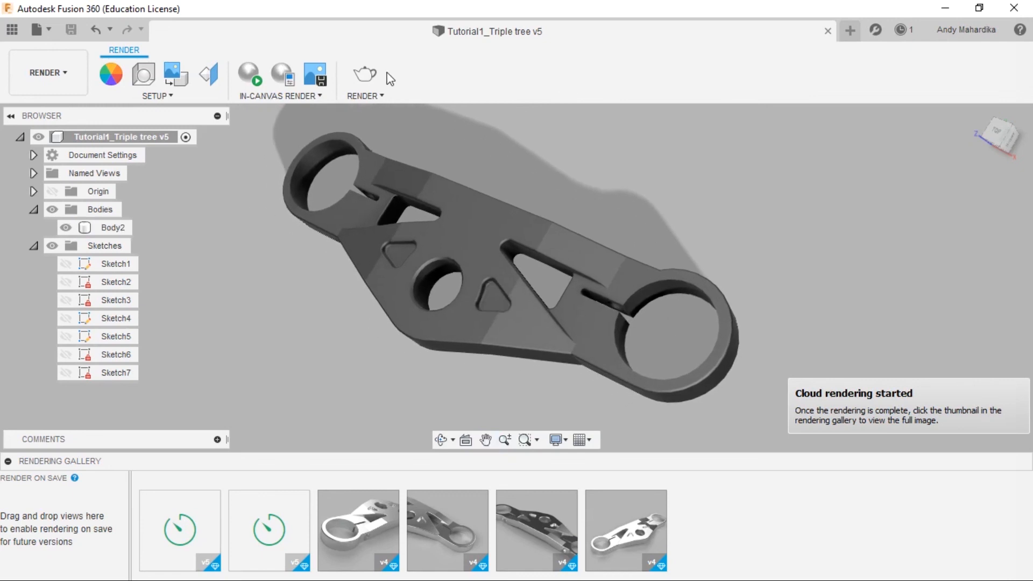
pyautogui.click(368, 75)
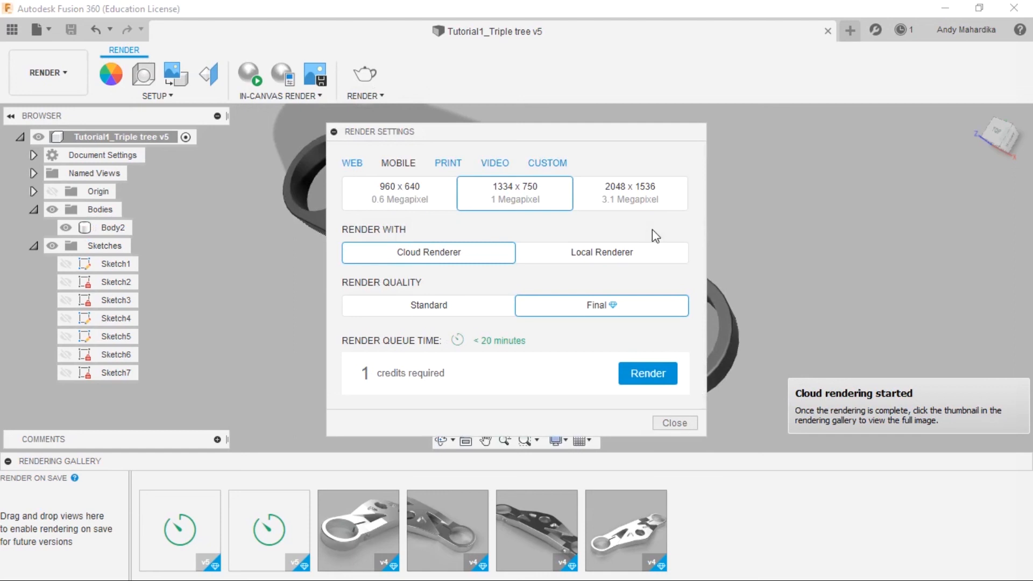
pyautogui.click(644, 378)
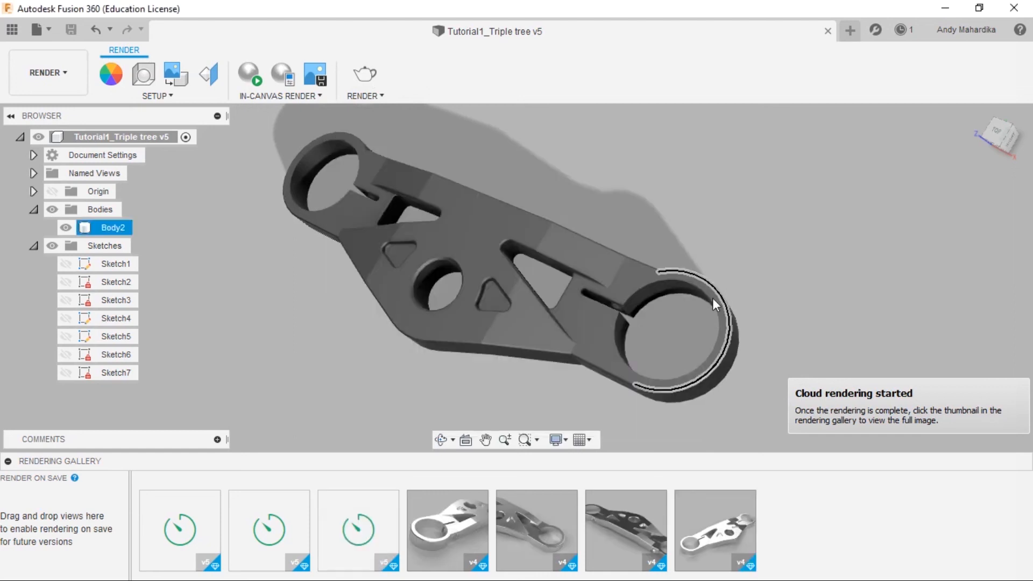
# Step: Browse the finished v4 renders in the rendering gallery, beginning with the oldest one, and close the viewer
pyautogui.scroll(-3, 645, 298)
pyautogui.scroll(3, 583, 299)
pyautogui.keyDown('shift'); pyautogui.moveTo(583, 299); pyautogui.dragTo(677, 421, button='middle'); pyautogui.keyUp('shift')
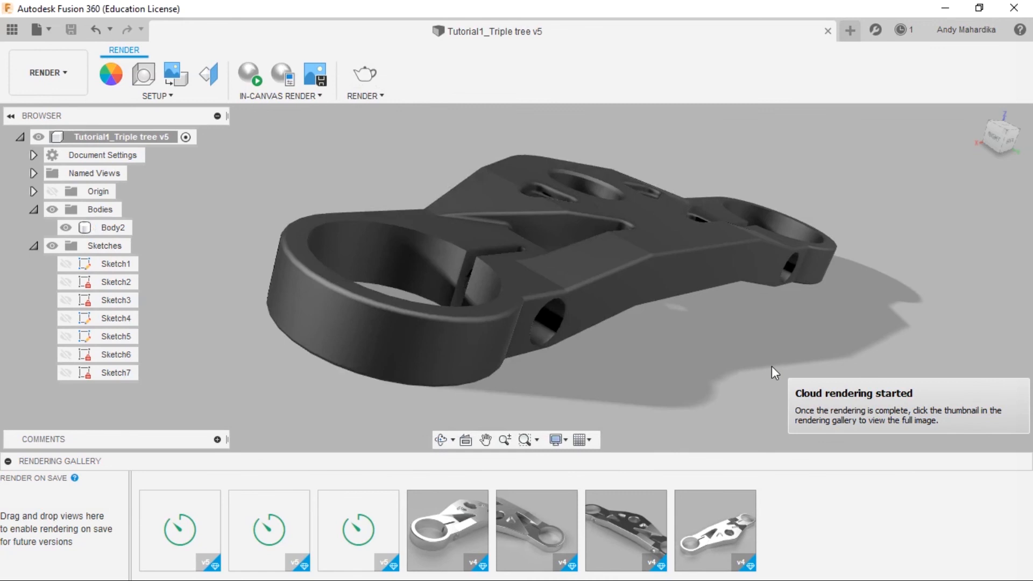
pyautogui.click(704, 533)
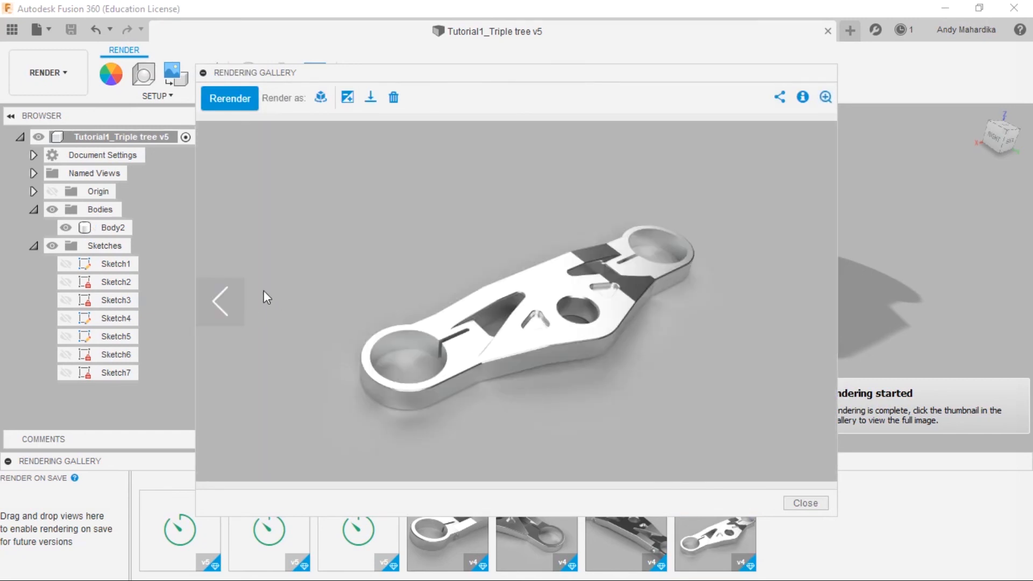
pyautogui.click(225, 305)
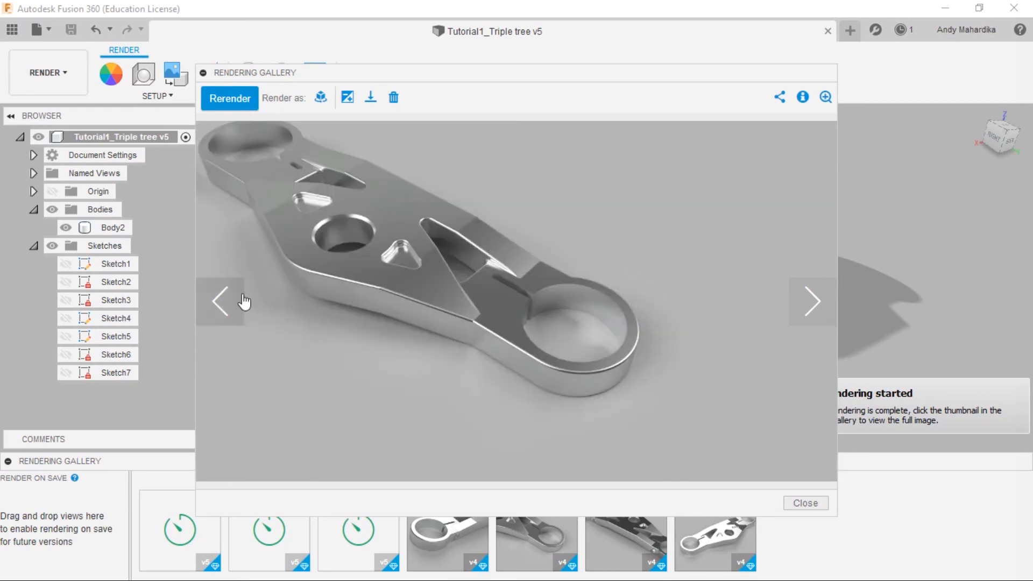
pyautogui.click(224, 305)
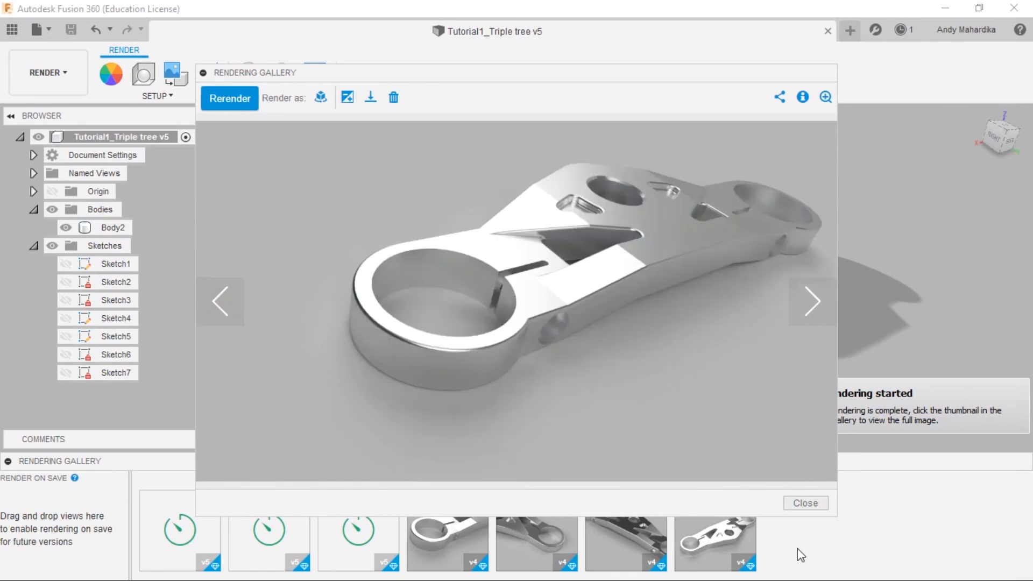
pyautogui.click(806, 502)
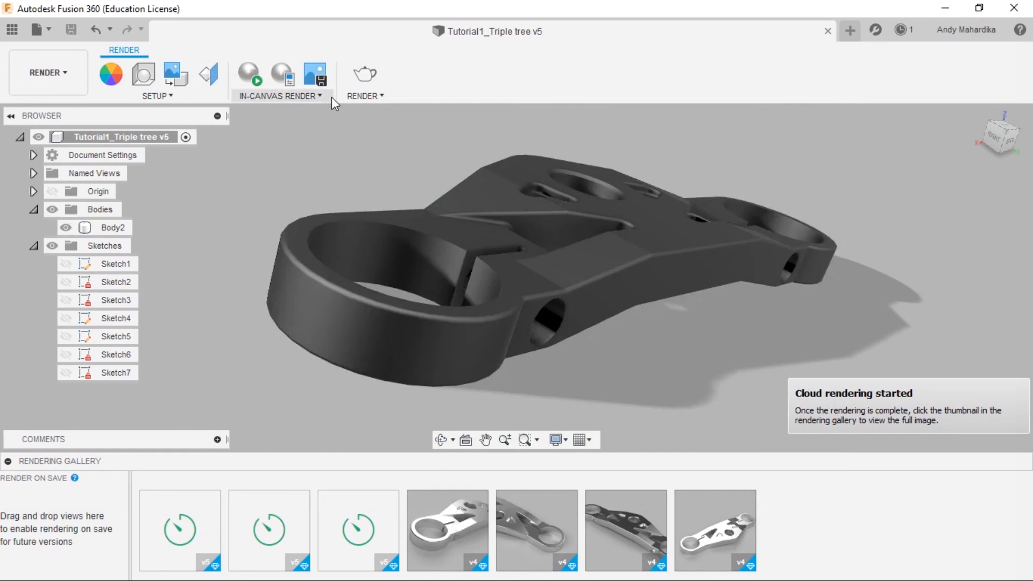
# Step: Apply the Aluminum - Anodized Glossy (Red) appearance to the plate body
pyautogui.click(110, 77)
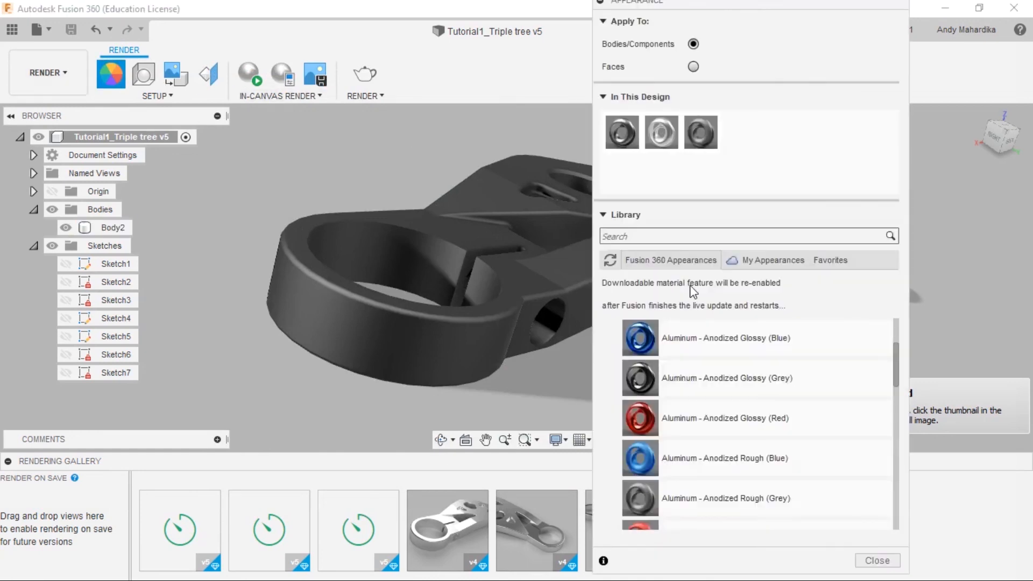
pyautogui.moveTo(711, 427); pyautogui.dragTo(460, 246)
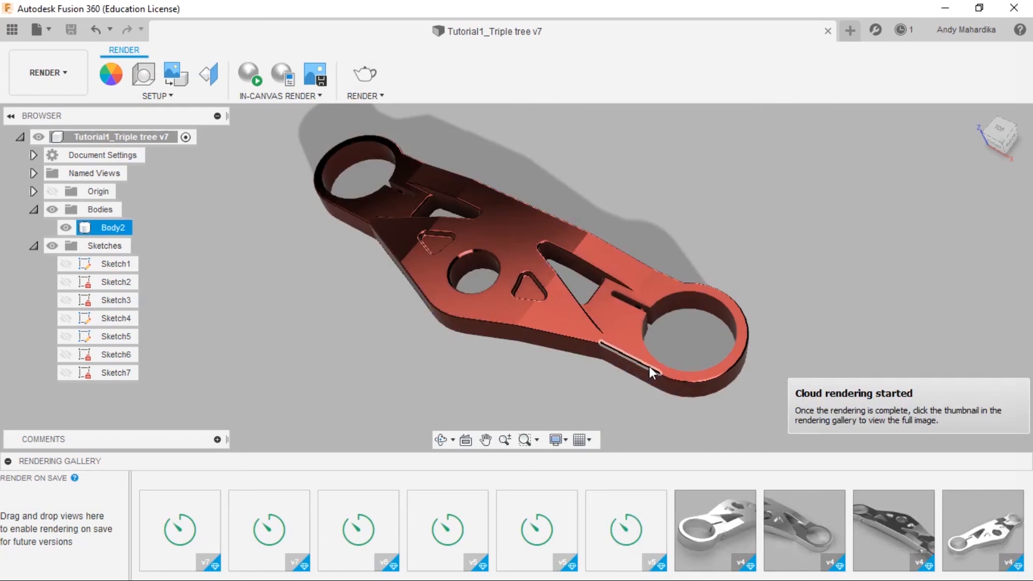
pyautogui.click(263, 203)
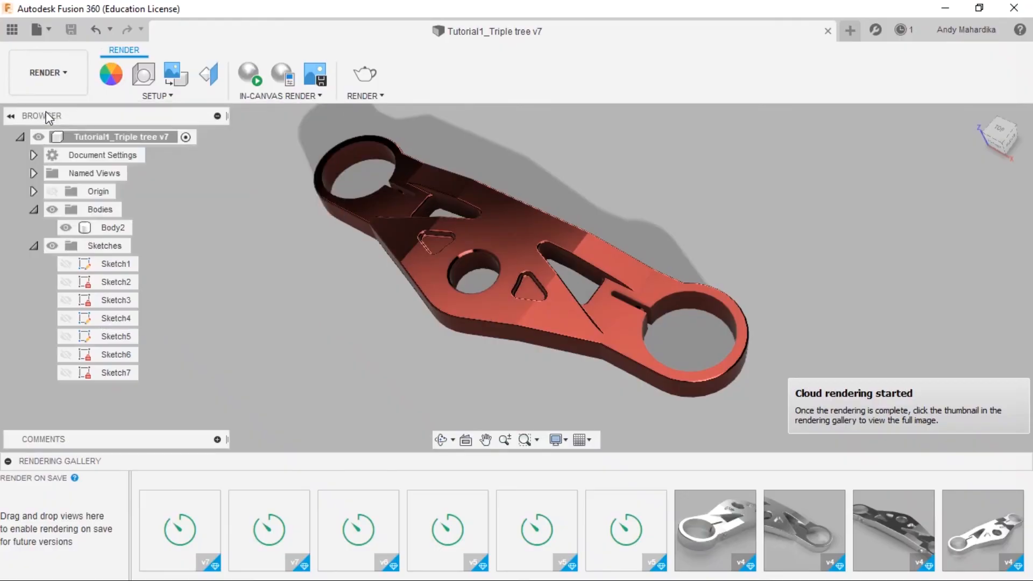
# Step: Switch to the Design workspace and examine the red plate's clamps, pockets and edges from all sides
pyautogui.click(46, 112)
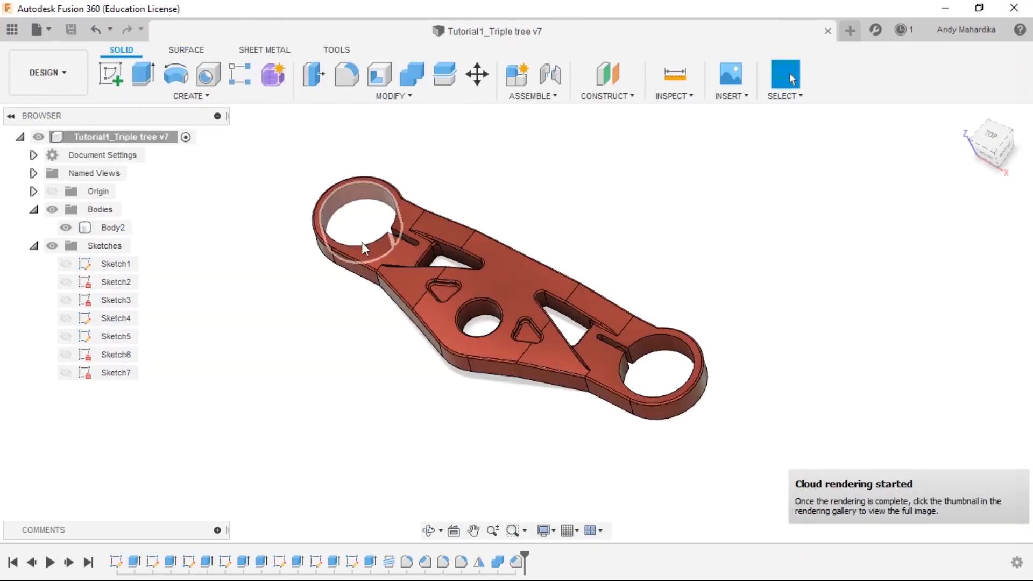
pyautogui.scroll(3, 371, 236)
pyautogui.moveTo(594, 302)
pyautogui.keyDown('shift'); pyautogui.mouseDown(button='middle')
pyautogui.moveTo(599, 265)
pyautogui.moveTo(570, 246)
pyautogui.moveTo(480, 286)
pyautogui.moveTo(567, 288)
pyautogui.moveTo(602, 322)
pyautogui.moveTo(548, 327)
pyautogui.moveTo(609, 333)
pyautogui.moveTo(579, 327)
pyautogui.moveTo(586, 315)
pyautogui.mouseUp(button='middle'); pyautogui.keyUp('shift')
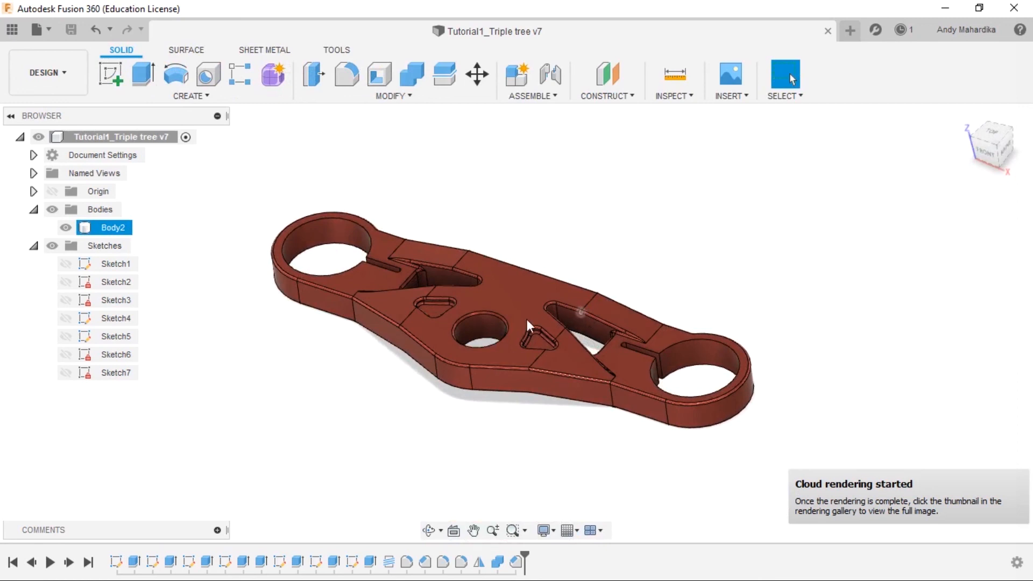
pyautogui.scroll(2, 487, 318)
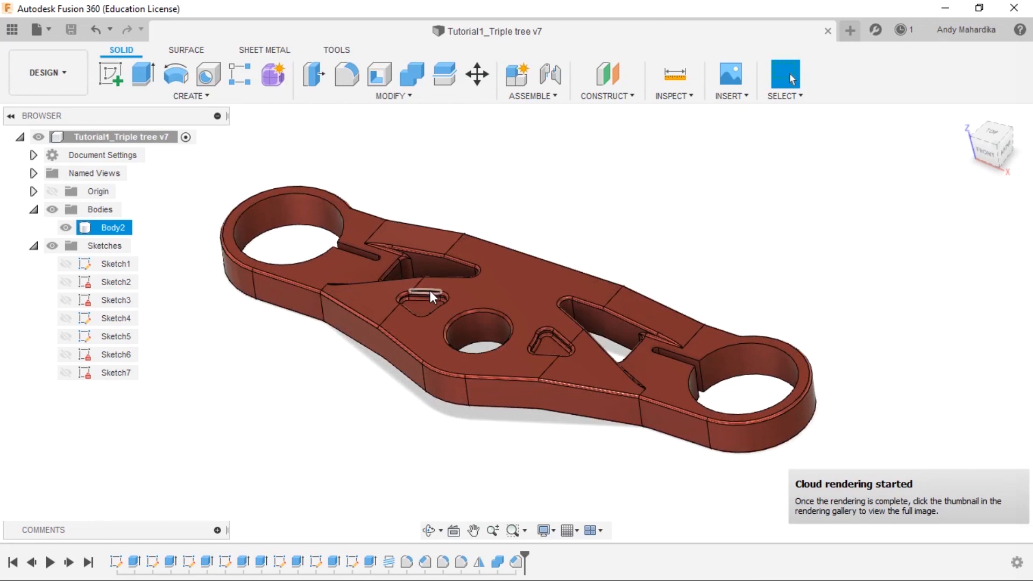
pyautogui.click(613, 249)
pyautogui.scroll(-2, 592, 304)
pyautogui.keyDown('shift'); pyautogui.moveTo(591, 301); pyautogui.dragTo(554, 328, button='middle'); pyautogui.keyUp('shift')
pyautogui.scroll(-3, 553, 328)
pyautogui.scroll(2, 635, 337)
pyautogui.keyDown('shift'); pyautogui.moveTo(634, 337); pyautogui.dragTo(416, 440, button='middle'); pyautogui.keyUp('shift')
pyautogui.scroll(3, 416, 440)
pyautogui.scroll(-4, 521, 345)
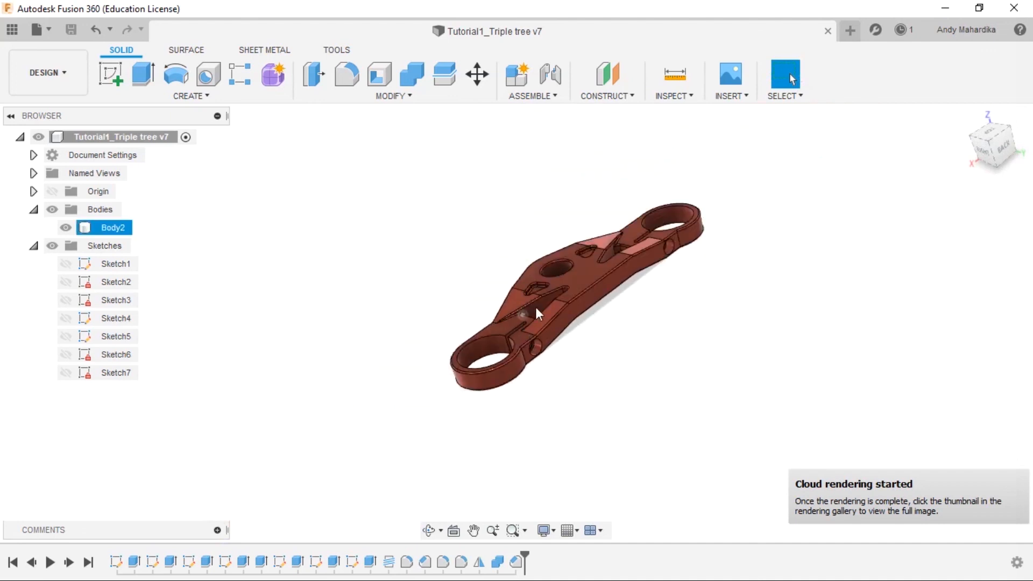
pyautogui.keyDown('shift'); pyautogui.moveTo(512, 318); pyautogui.dragTo(585, 226, button='middle'); pyautogui.keyUp('shift')
pyautogui.scroll(2, 578, 243)
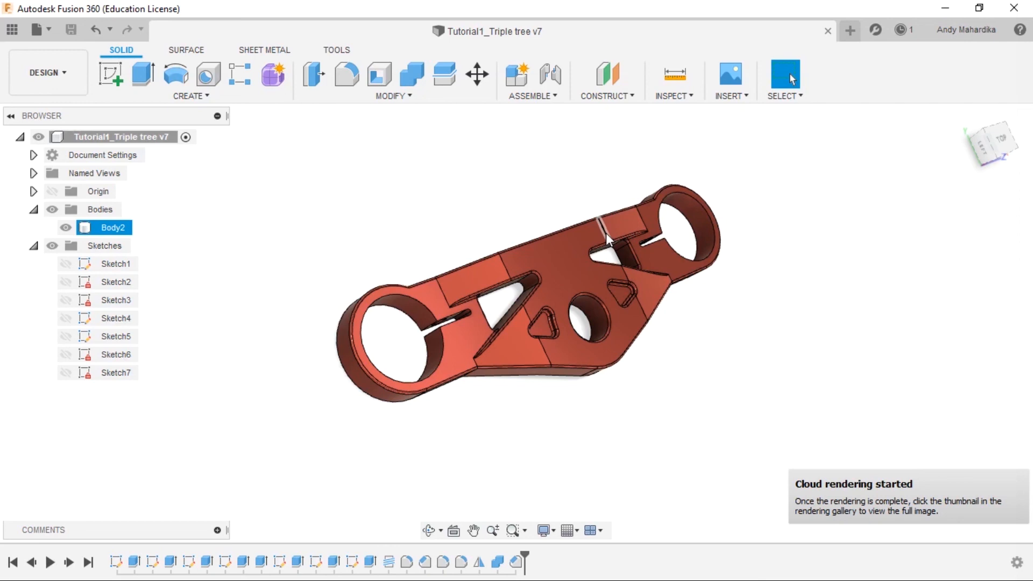
pyautogui.keyDown('shift'); pyautogui.moveTo(623, 258); pyautogui.dragTo(517, 301, button='middle'); pyautogui.keyUp('shift')
pyautogui.keyDown('shift'); pyautogui.moveTo(552, 251); pyautogui.dragTo(692, 316, button='middle'); pyautogui.keyUp('shift')
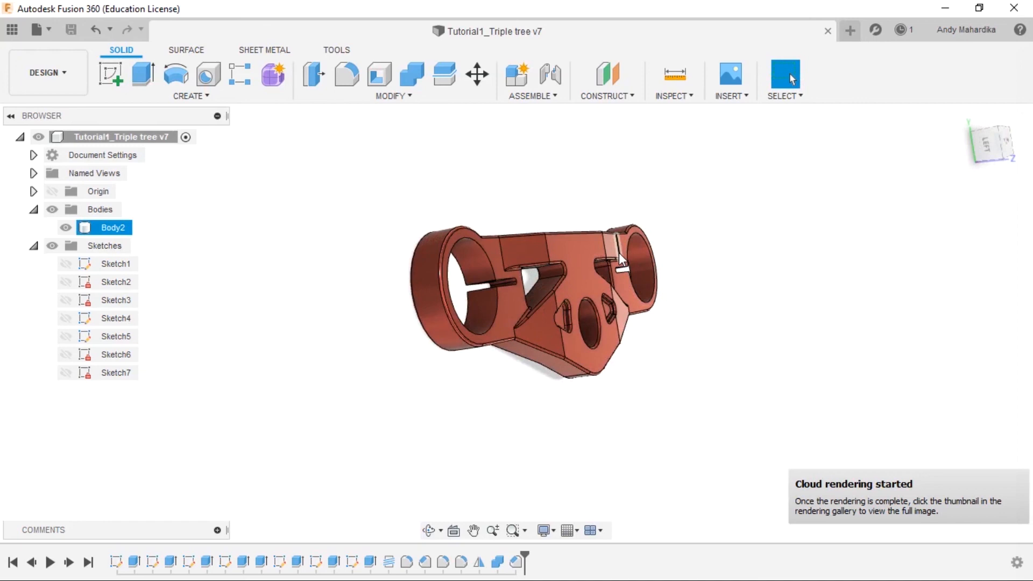
pyautogui.keyDown('shift'); pyautogui.moveTo(618, 255); pyautogui.dragTo(536, 220, button='middle'); pyautogui.keyUp('shift')
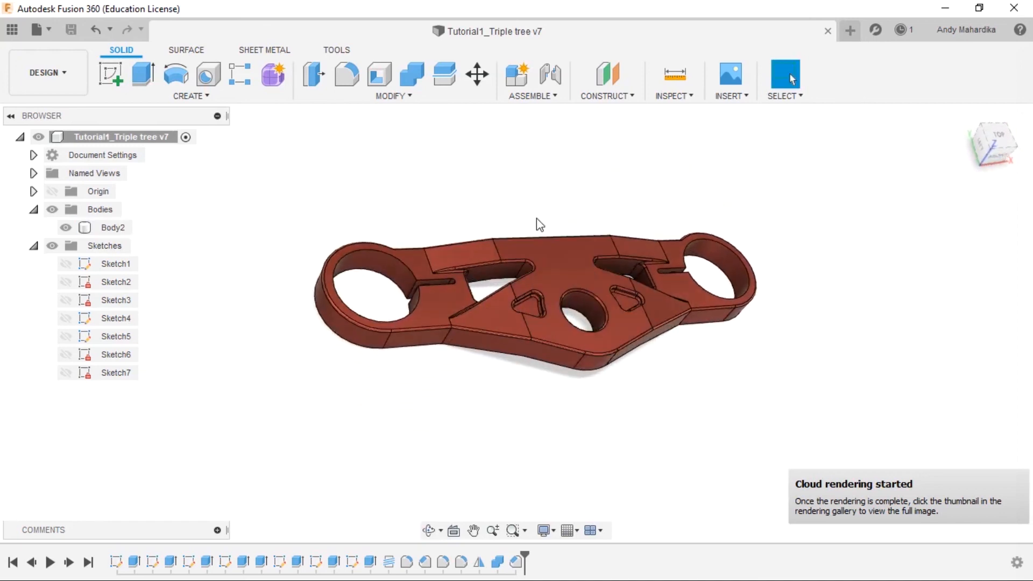